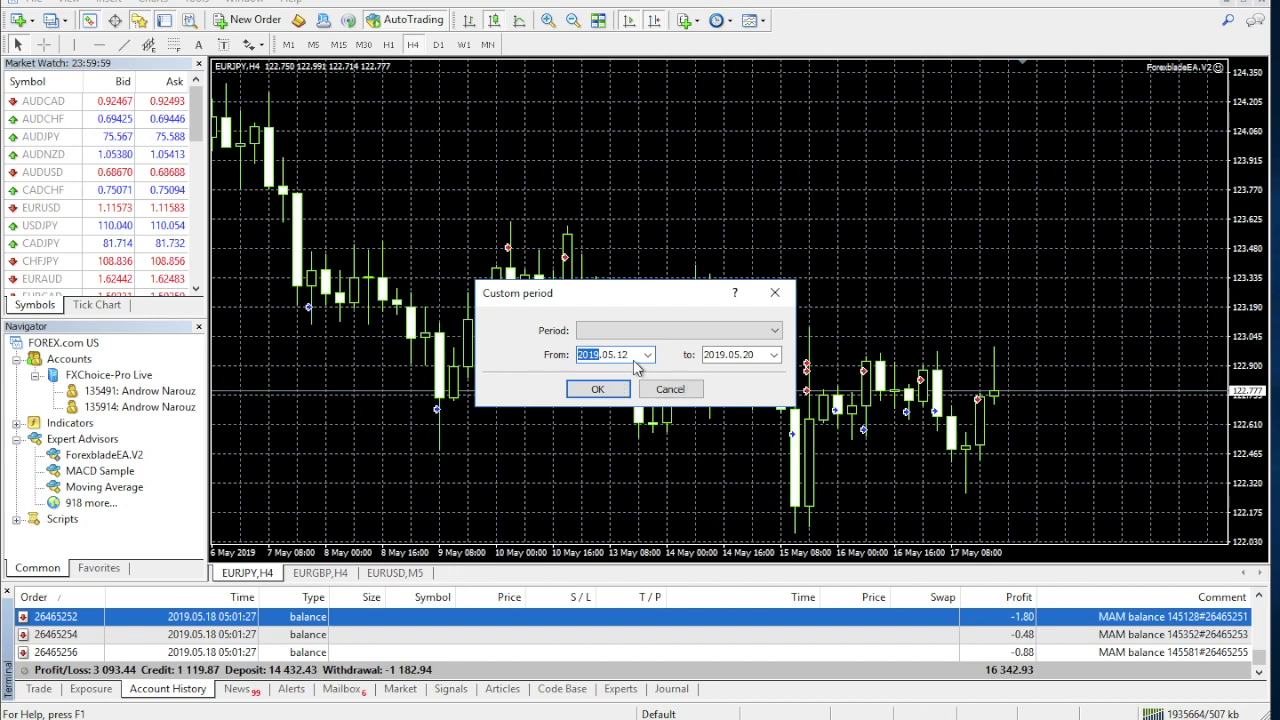
Step: Choose a new start date for the account history's custom period ending 2019.05.20 and apply it
left_click(647, 355)
left_click(638, 428)
left_click(597, 391)
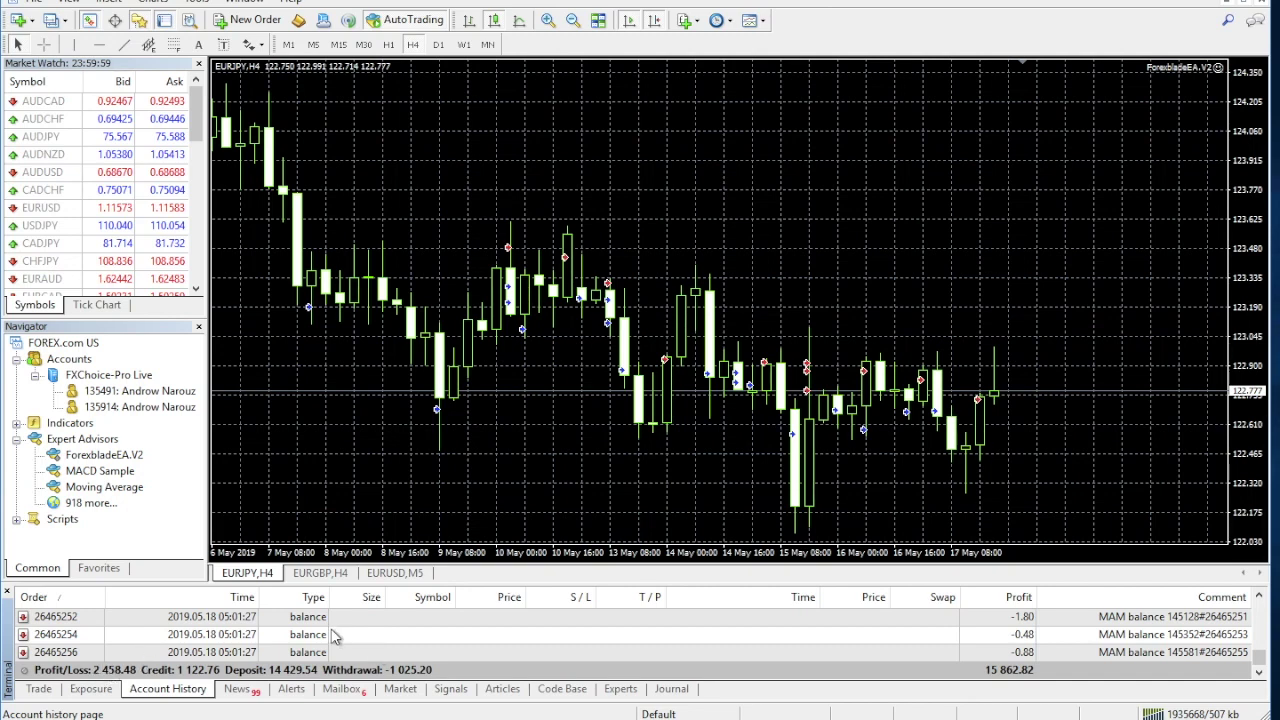
Step: Switch to the TradingView EURUSD 4-hour chart and delete the short position and arrow drawings around the mid-May high
key("super+Tab")
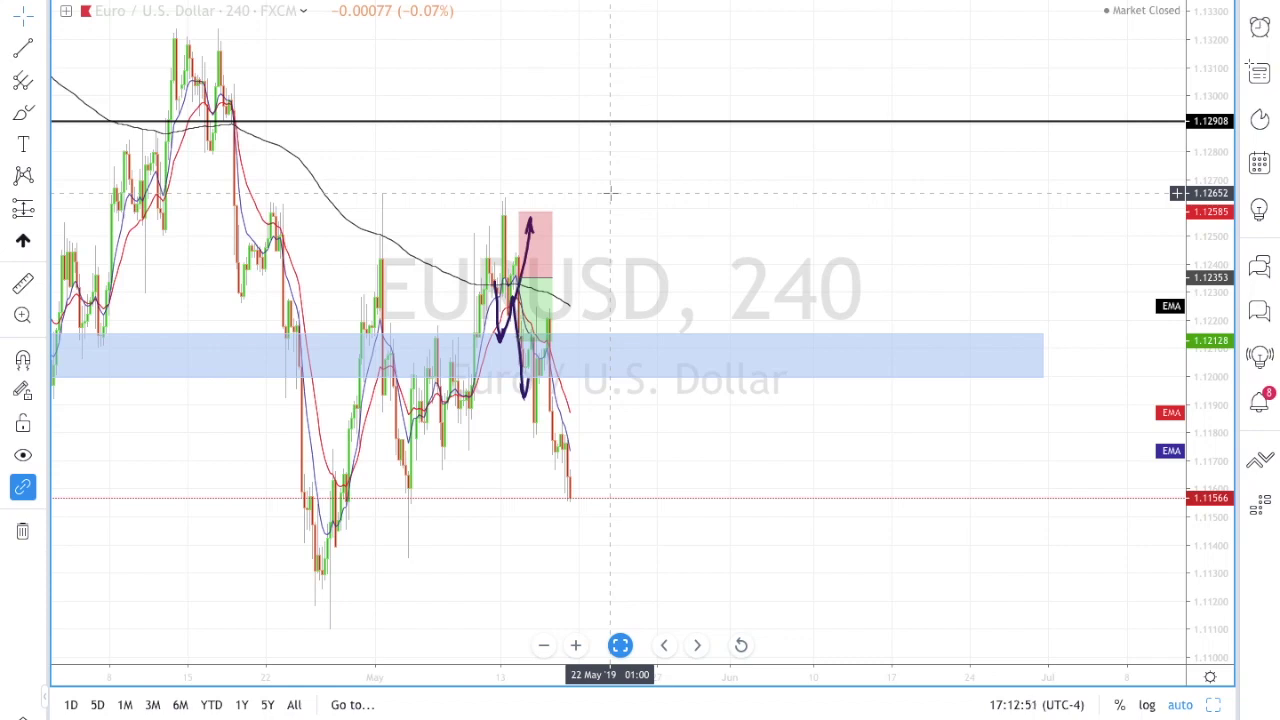
scroll(584, 216, "up", 2)
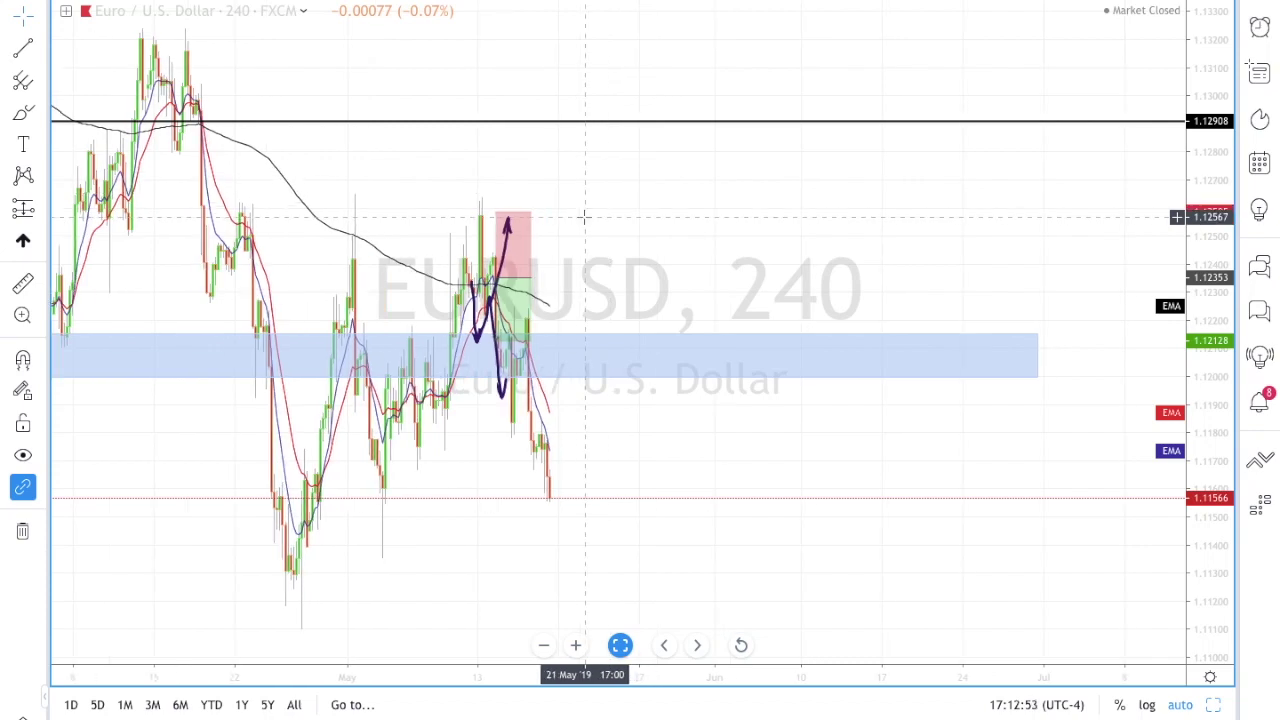
scroll(584, 216, "up", 2)
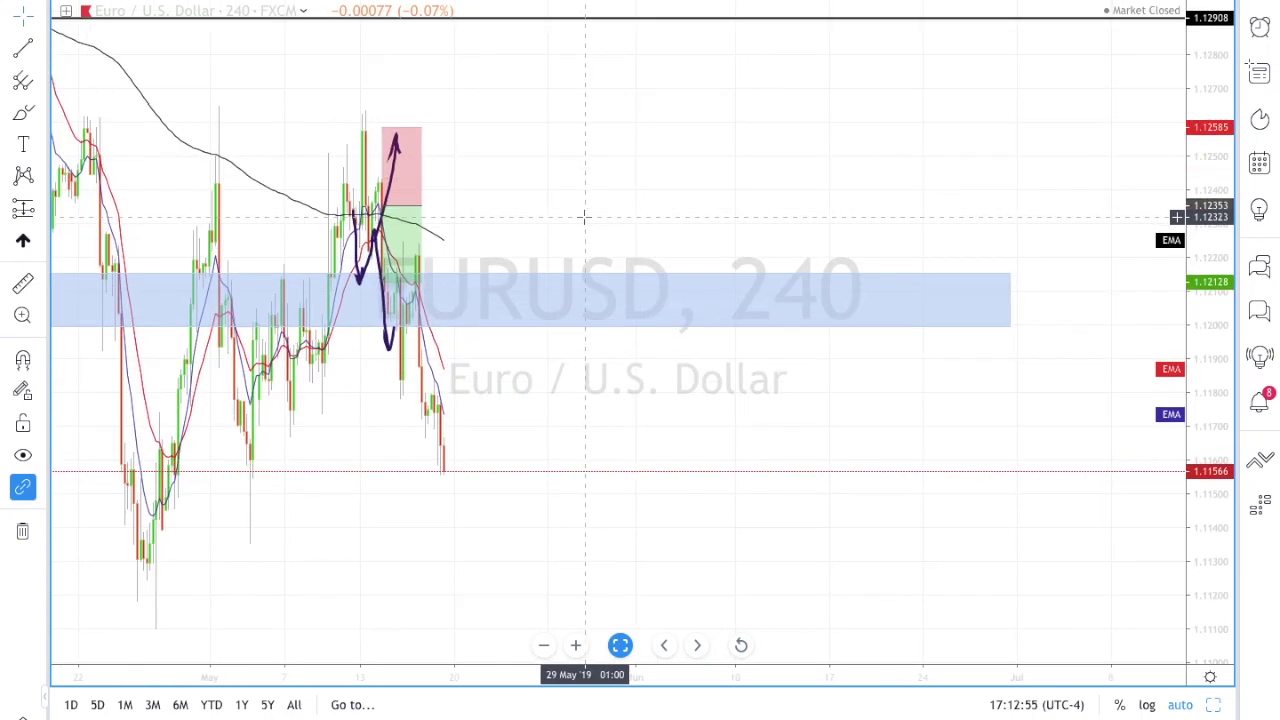
left_click(417, 218)
mouse_move(417, 218)
left_mouse_down()
mouse_move(392, 212)
mouse_move(425, 206)
left_mouse_up()
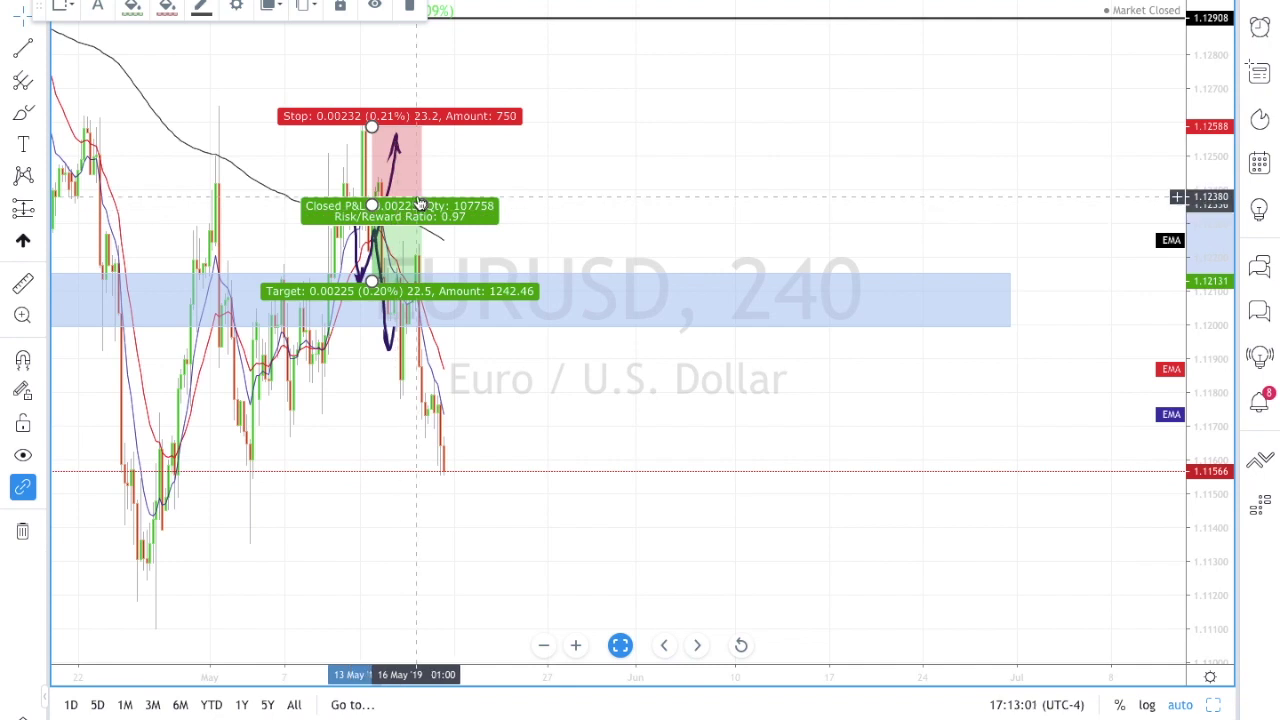
left_click_drag(492, 212, 515, 214)
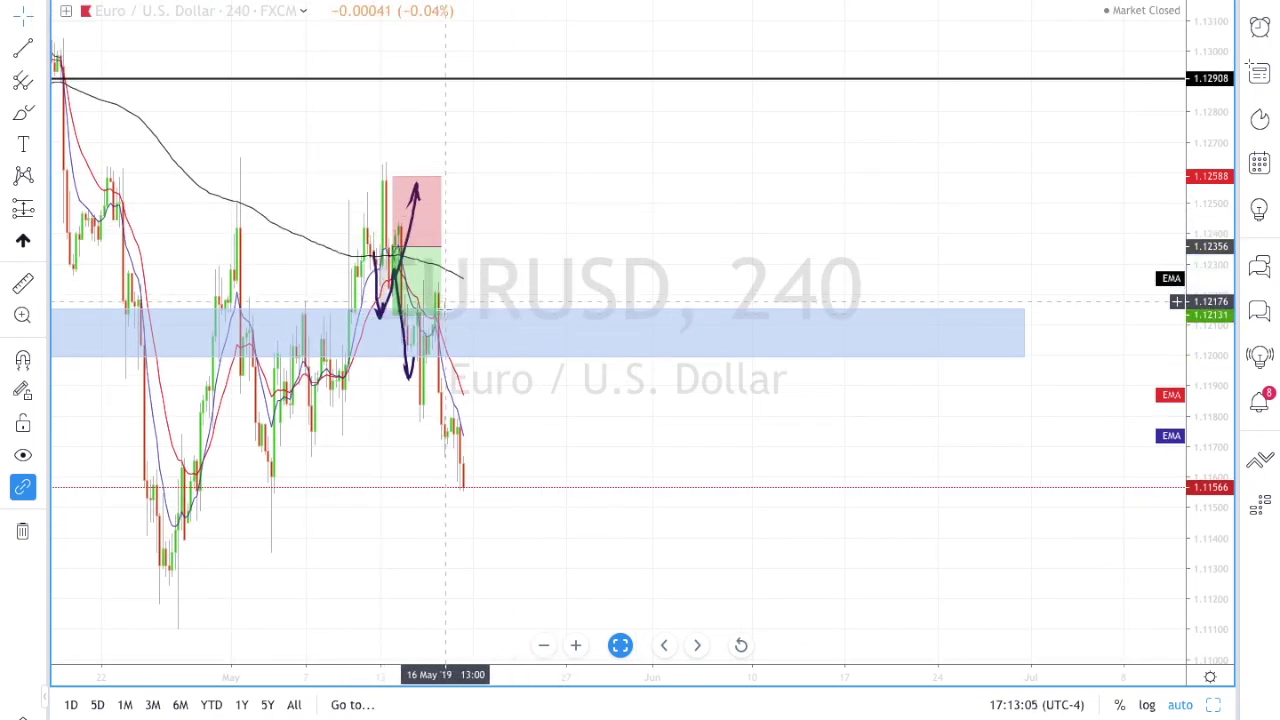
left_click(441, 266)
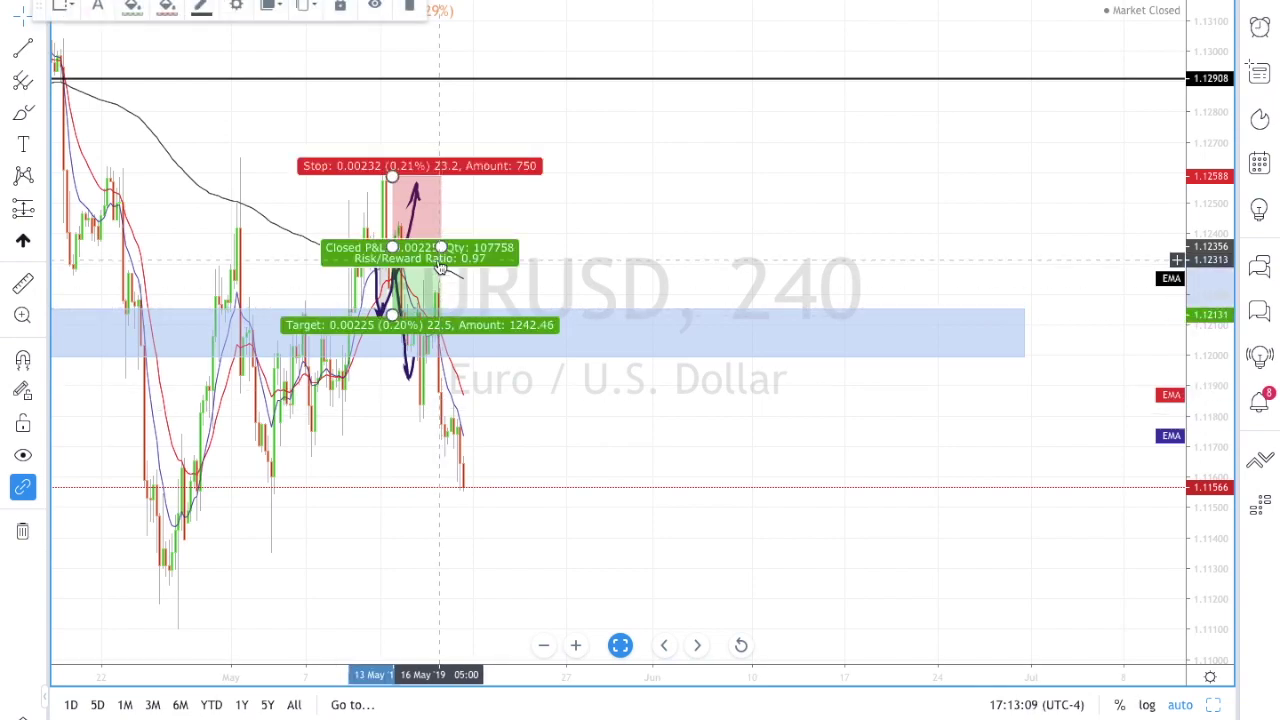
key("Delete")
scroll(441, 268, "left", 10)
scroll(441, 268, "left", 5)
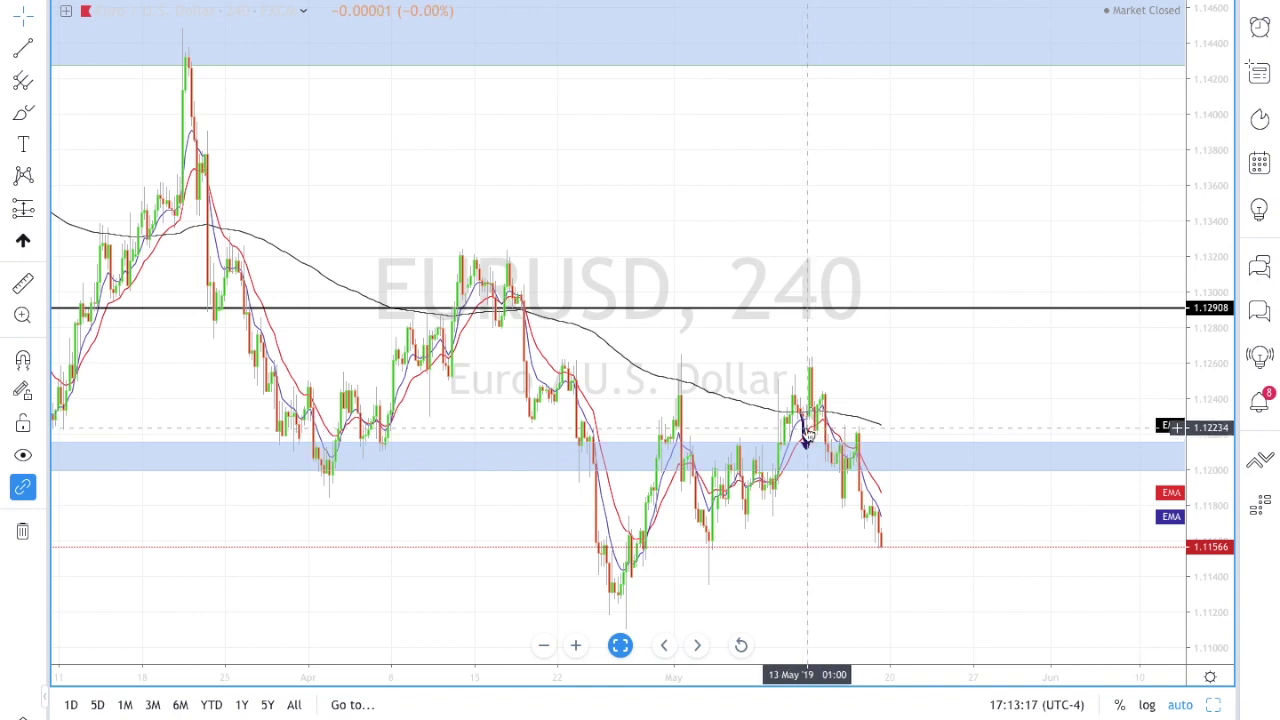
scroll(808, 435, "right", 3)
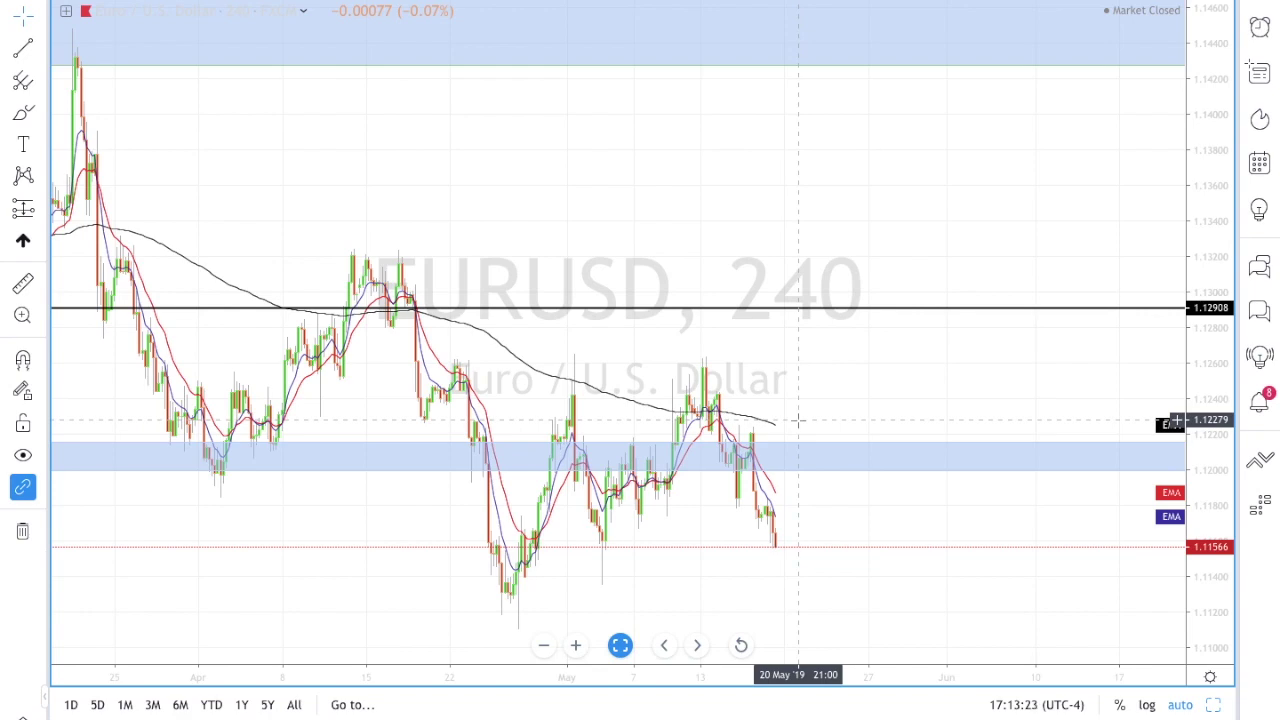
Step: Draw a descending trend line above the swing highs from about 1.14045 on 14 Mar 2019 to about 1.11904 on 07 Jun 2019
scroll(798, 421, "left", 3)
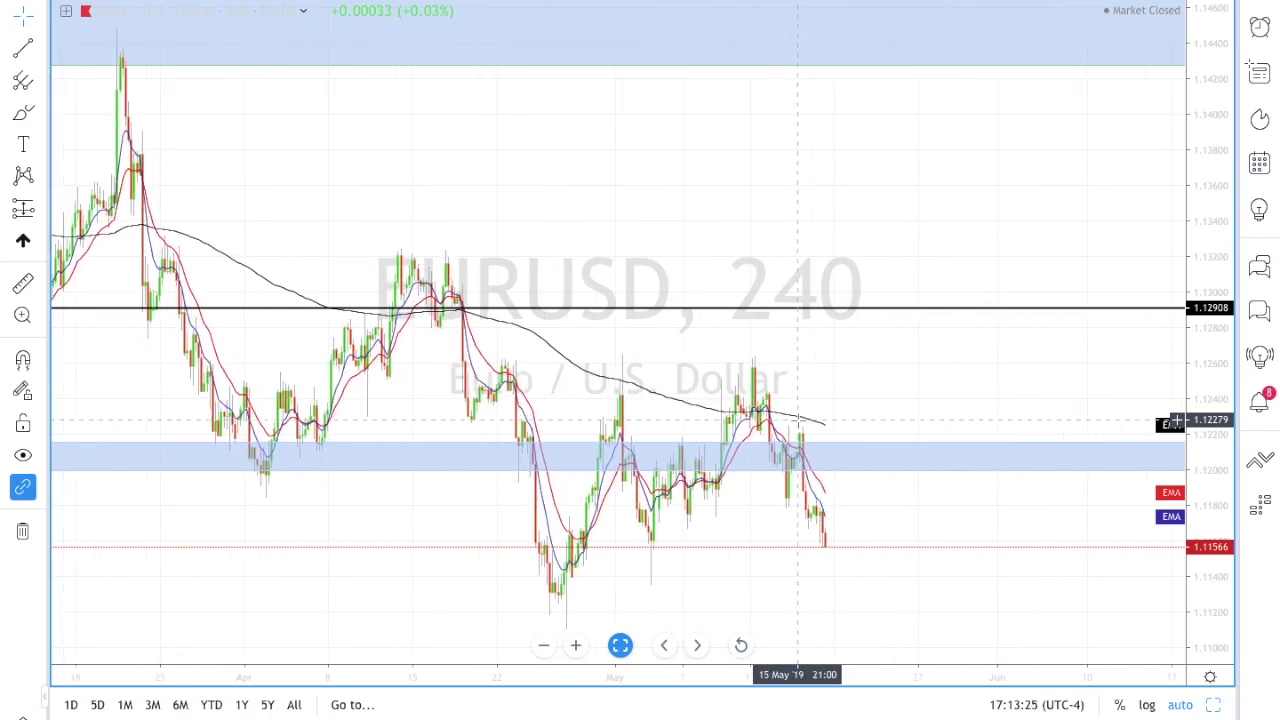
scroll(798, 421, "left", 2)
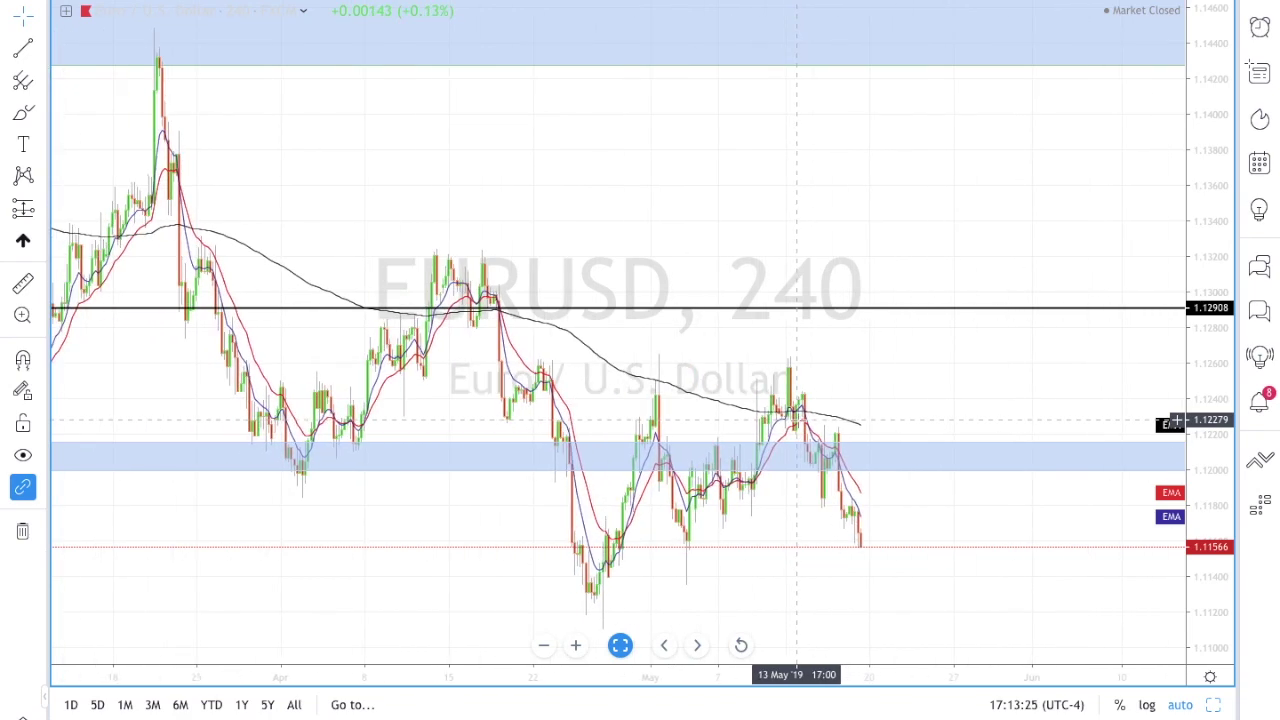
left_click(20, 51)
left_click(128, 78)
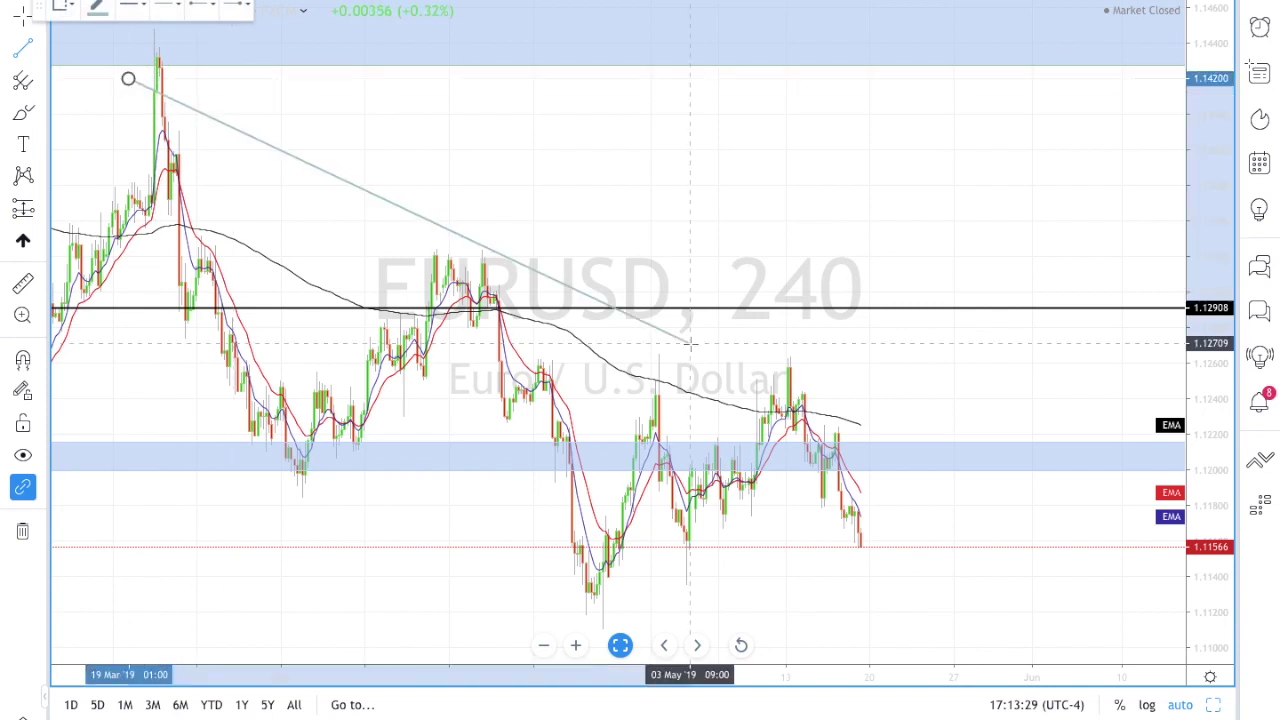
left_click(902, 413)
left_click_drag(128, 78, 93, 106)
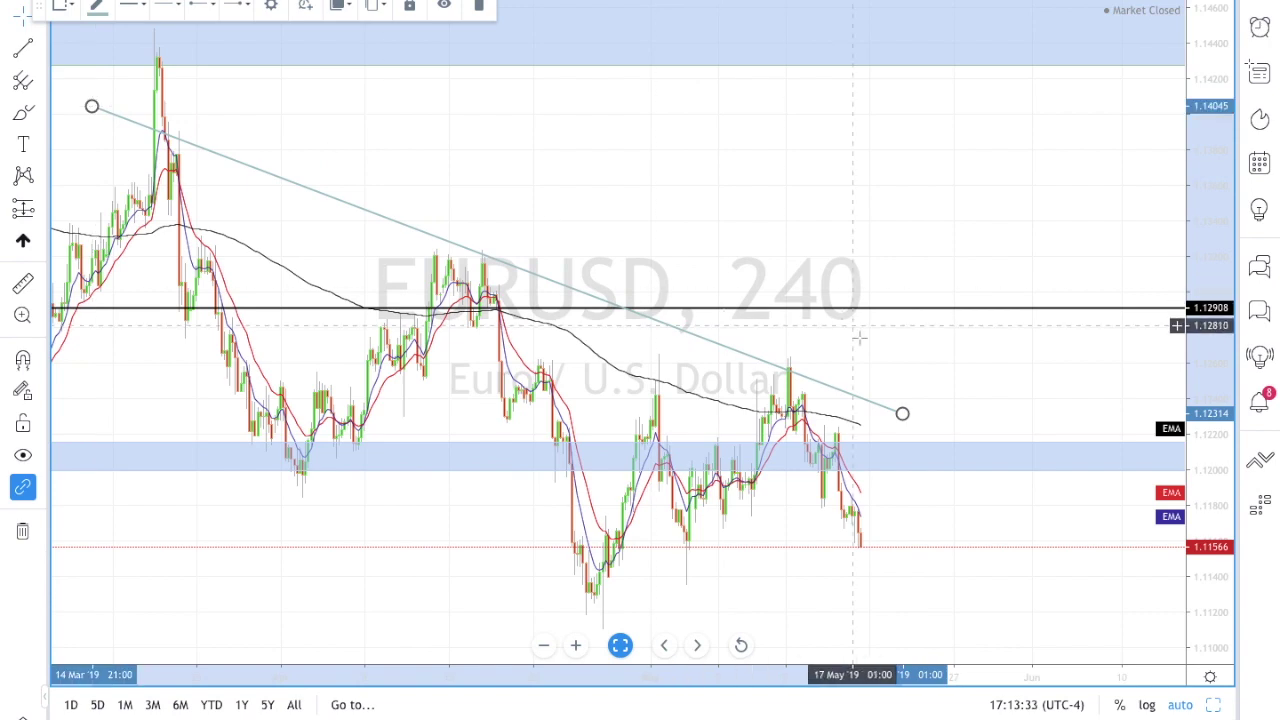
left_click(906, 420)
left_click_drag(902, 415, 1115, 487)
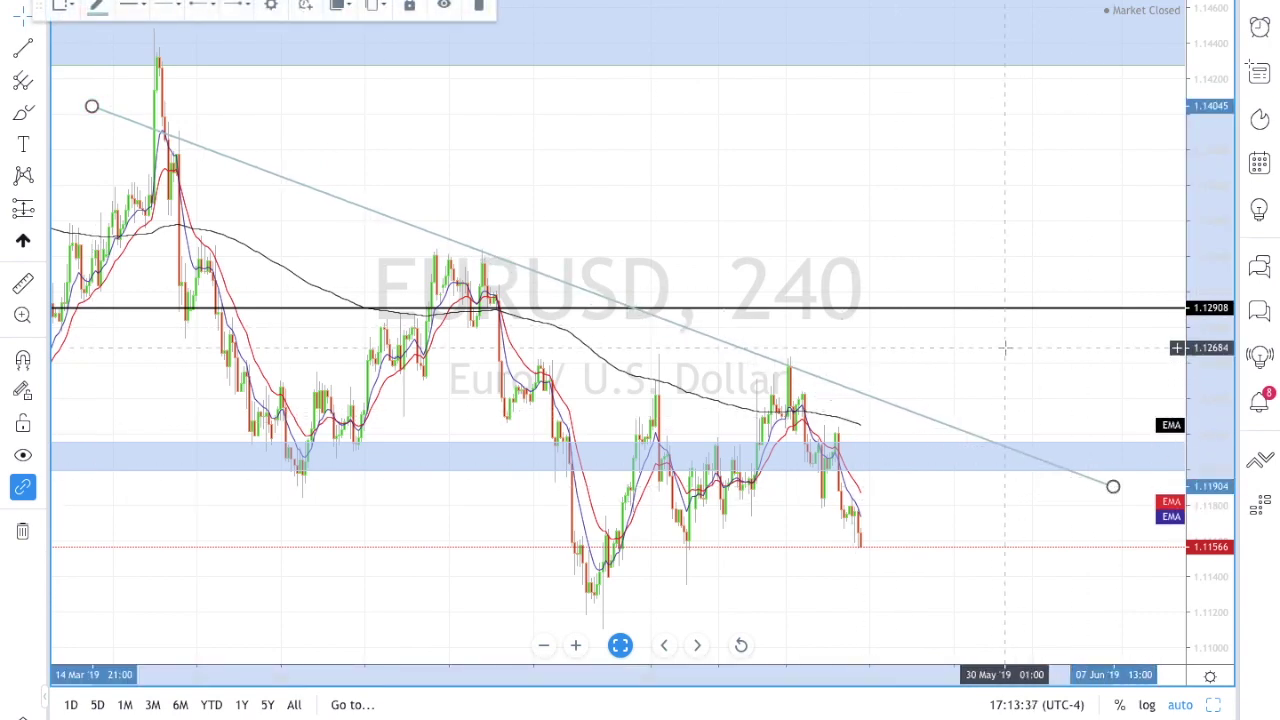
Step: Draw an ascending trend line from the late-April low, about 1.11241 on 25 Apr 2019, to about 1.12373 on 22 May 2019
scroll(583, 307, "right", 5)
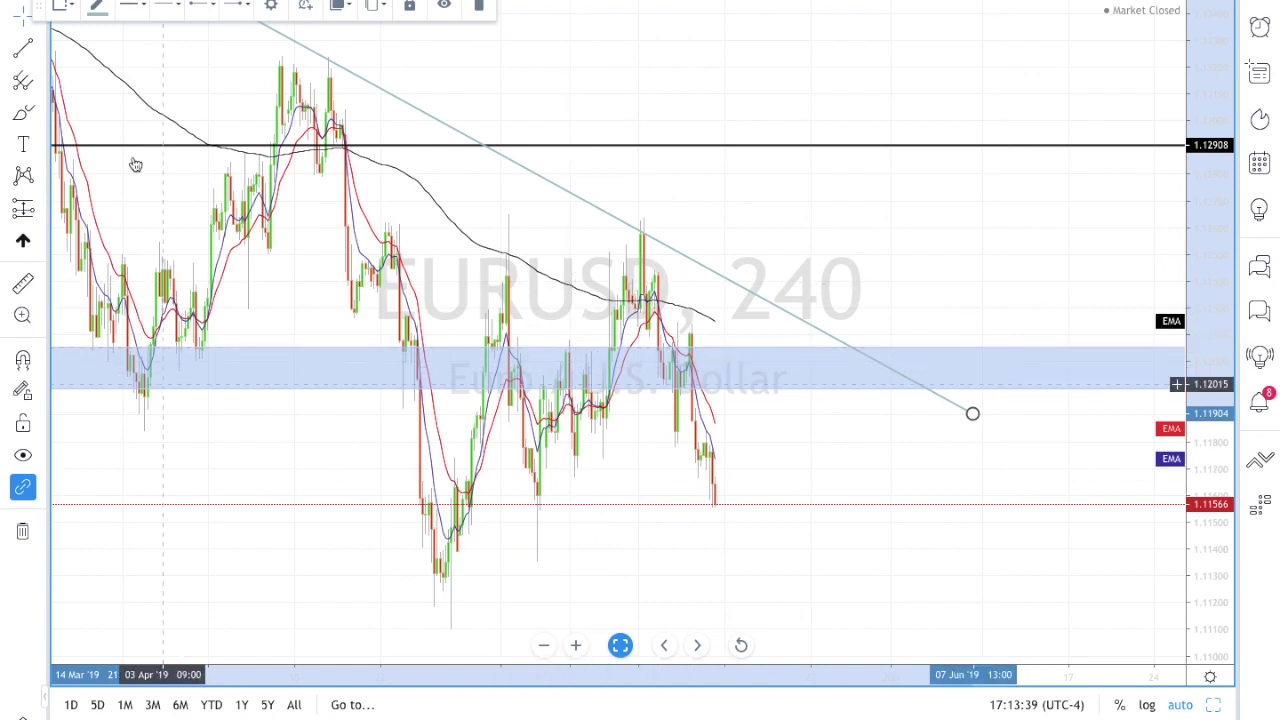
left_click(23, 47)
left_click(432, 591)
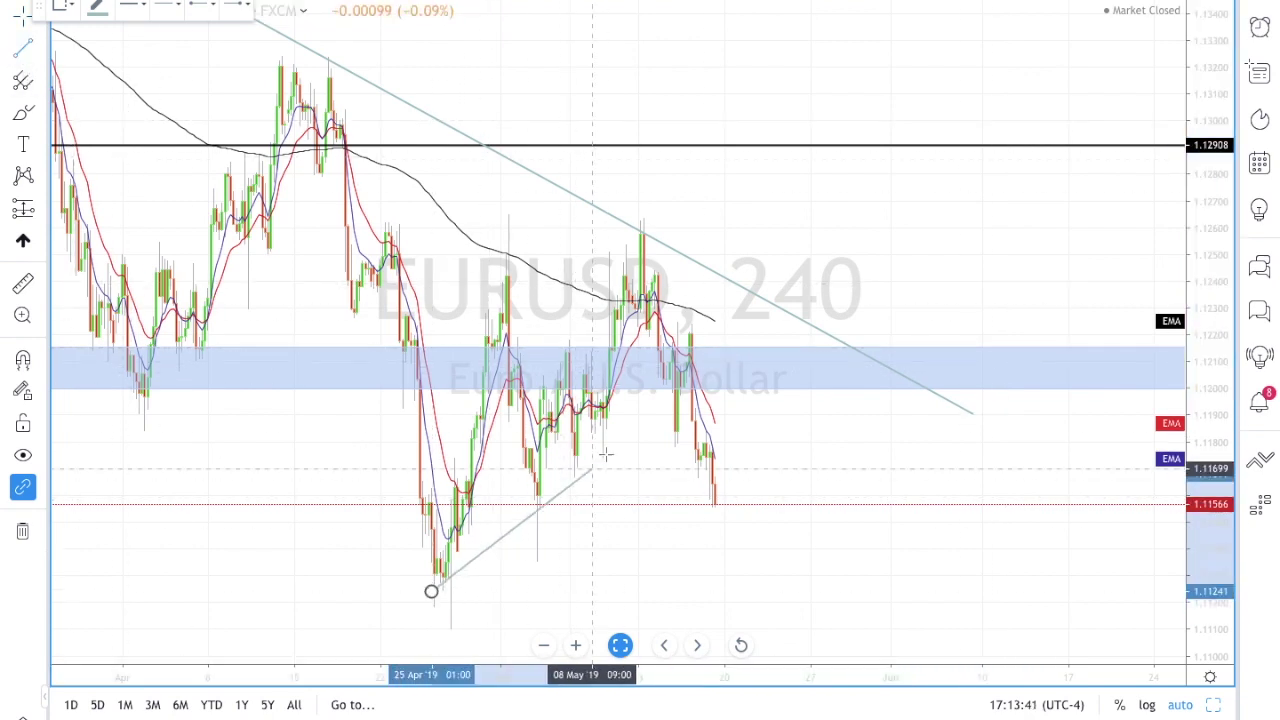
left_click(766, 289)
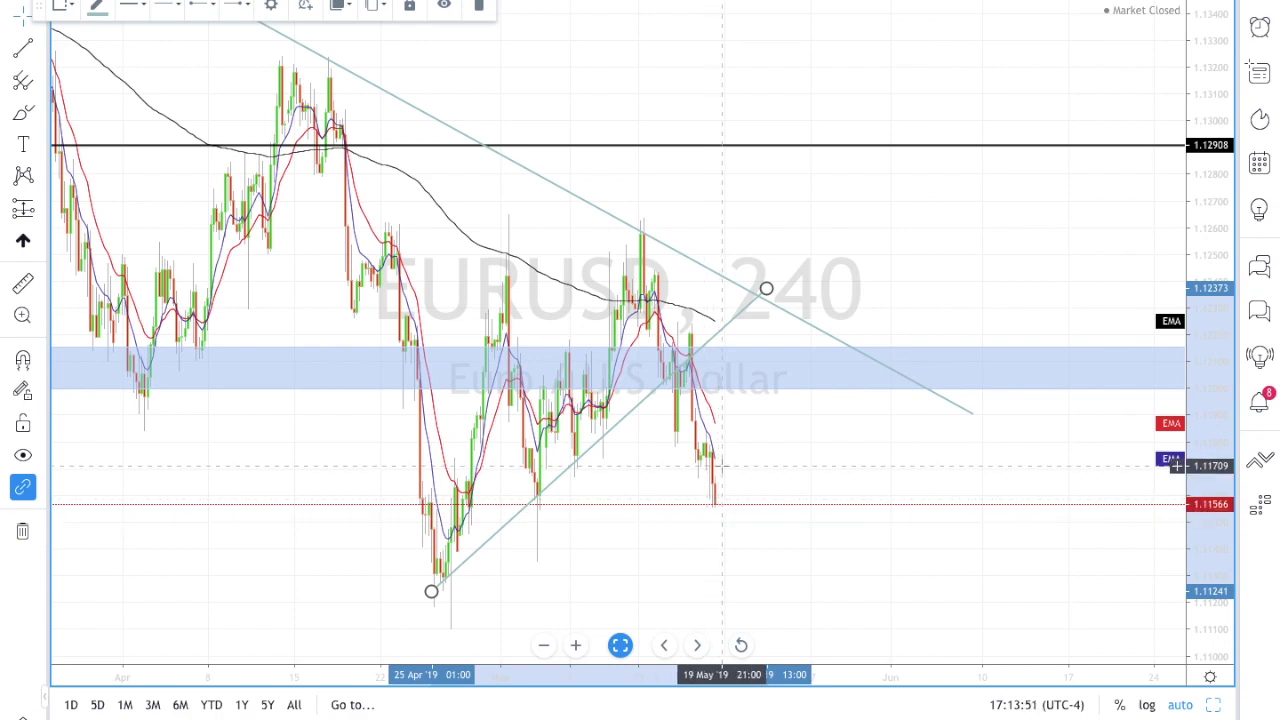
Step: Switch to the 1-month timeframe and extend the thin blue zone just below the 1.12908 line back to September 2014
scroll(576, 397, "left", 3)
scroll(576, 397, "left", 3)
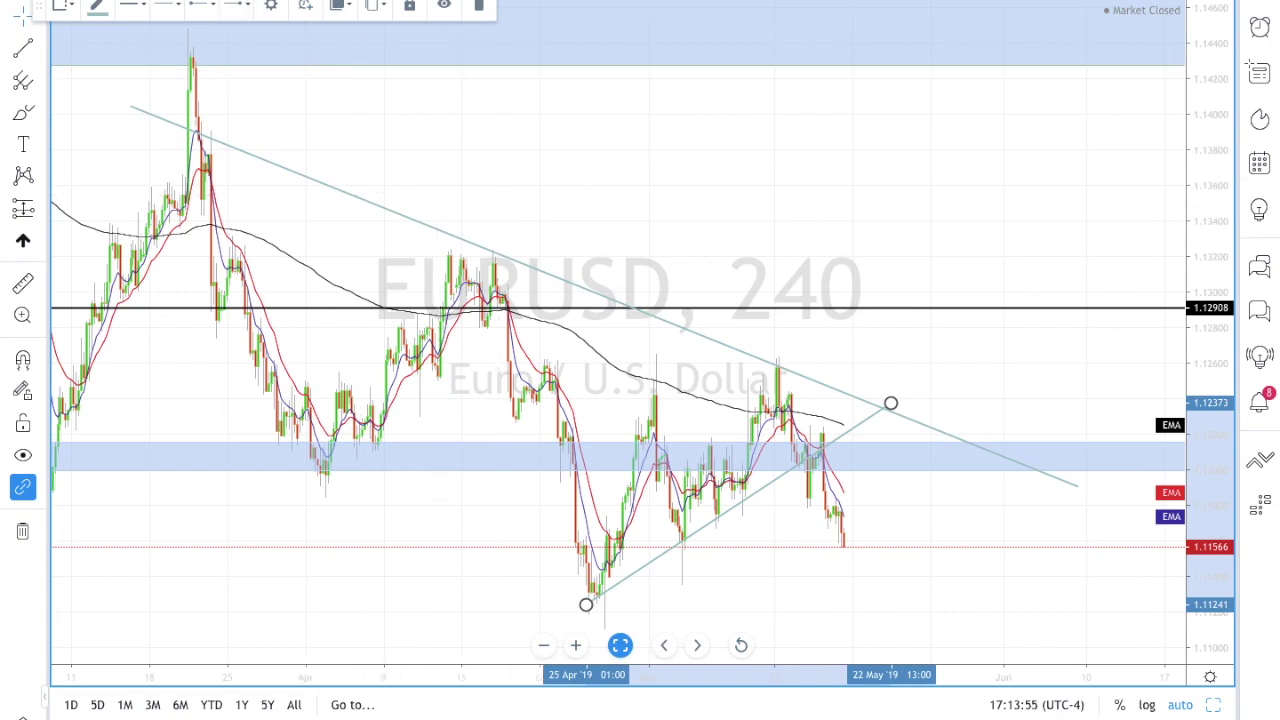
left_click(155, 3)
left_click(206, 378)
scroll(571, 348, "up", 4)
scroll(571, 348, "up", 5)
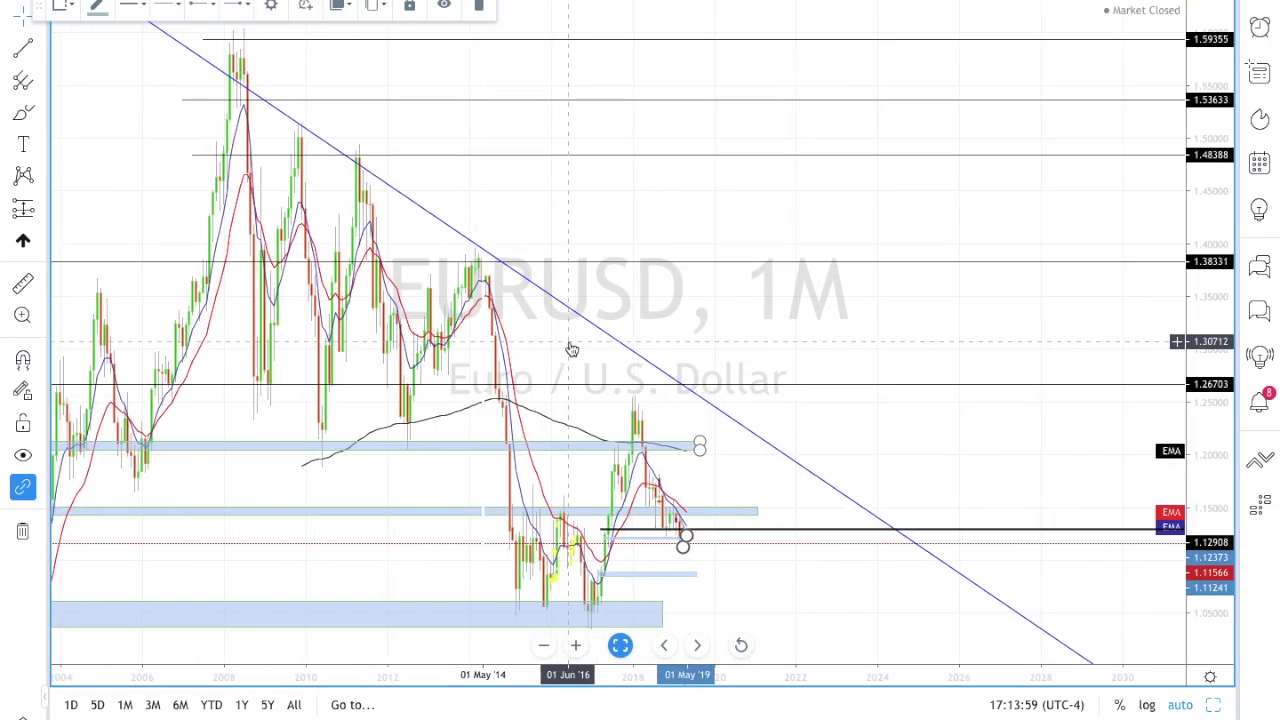
scroll(571, 348, "up", 4)
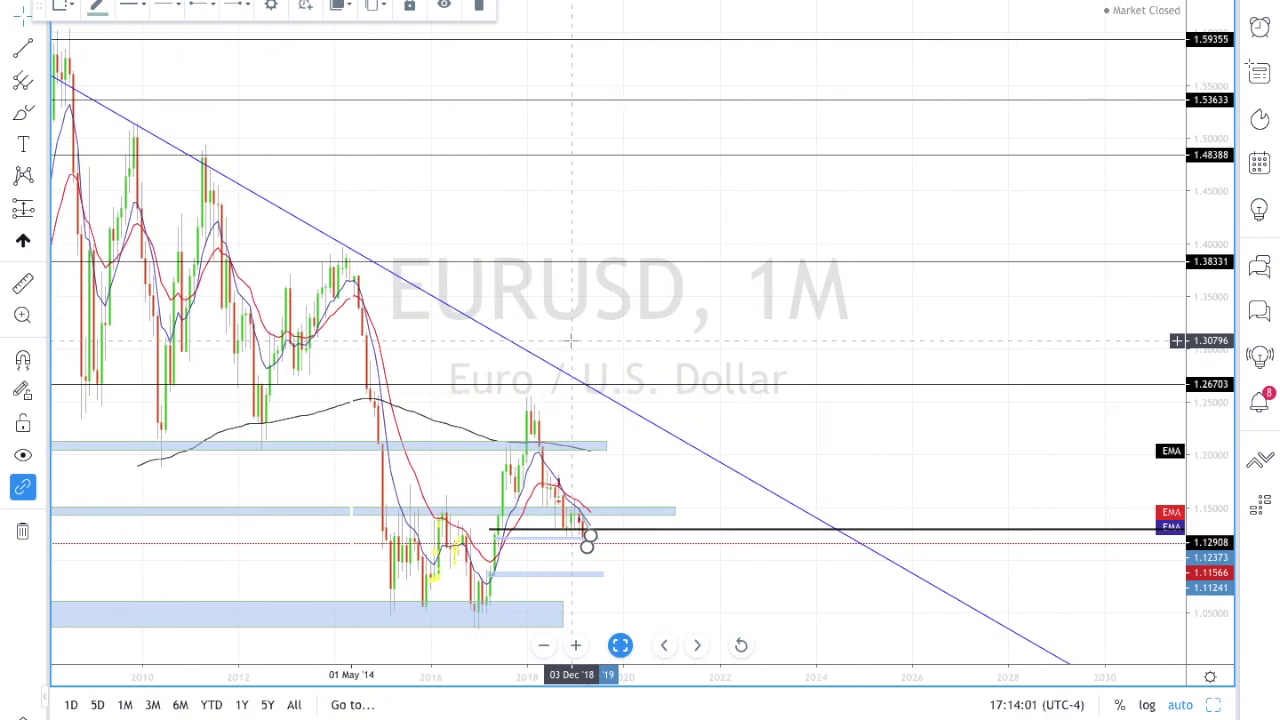
scroll(555, 355, "up", 4)
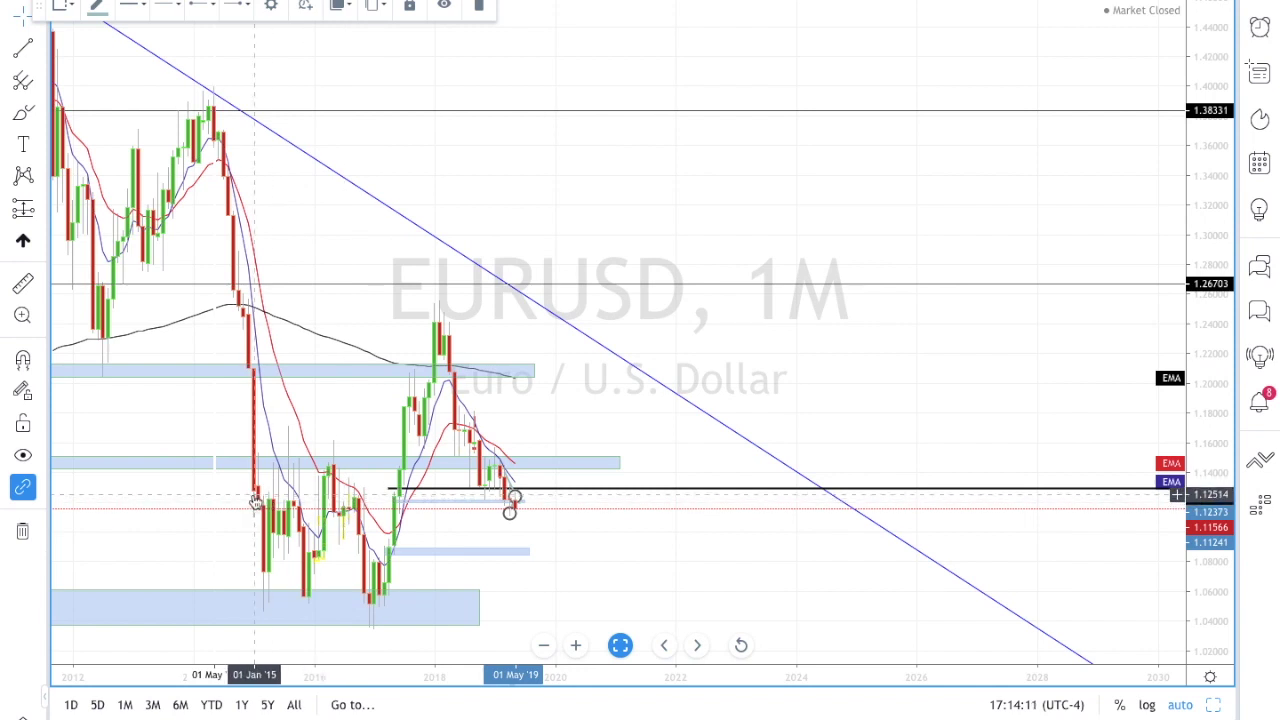
left_click_drag(394, 503, 285, 501)
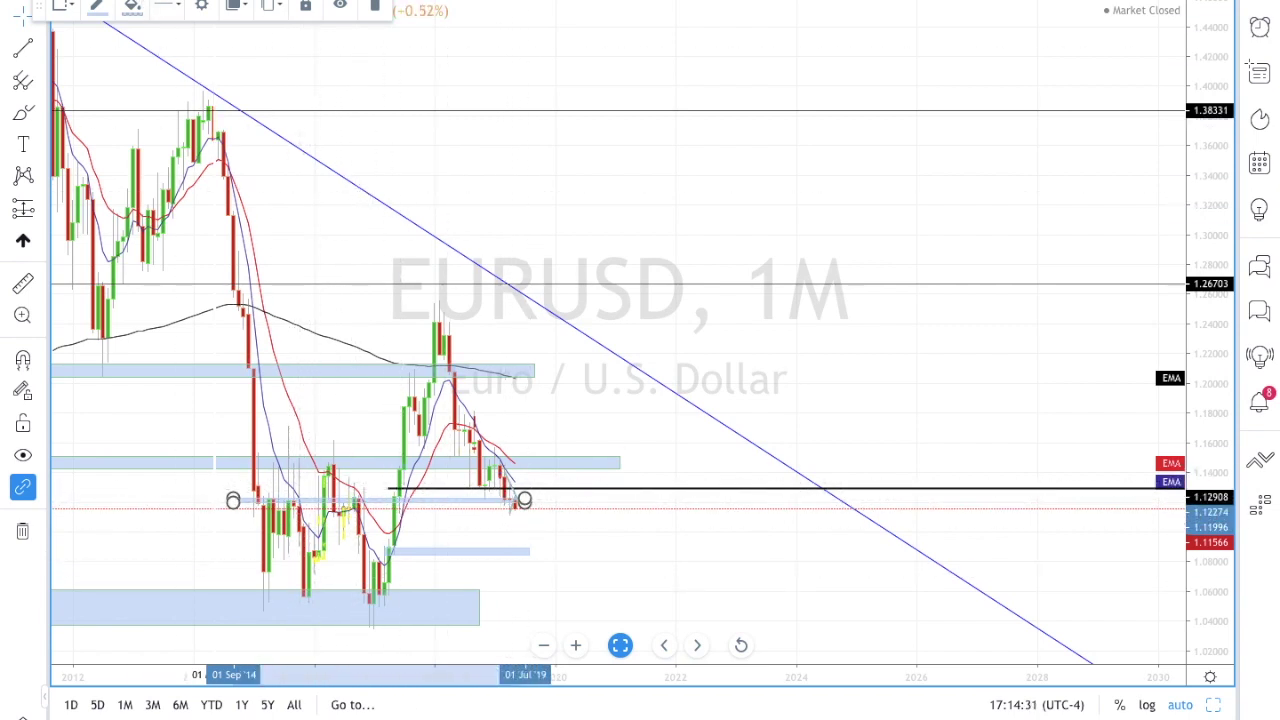
Step: Switch to the 1-week timeframe and examine past and recent price action around the extended zone
left_click(186, 5)
left_click(214, 351)
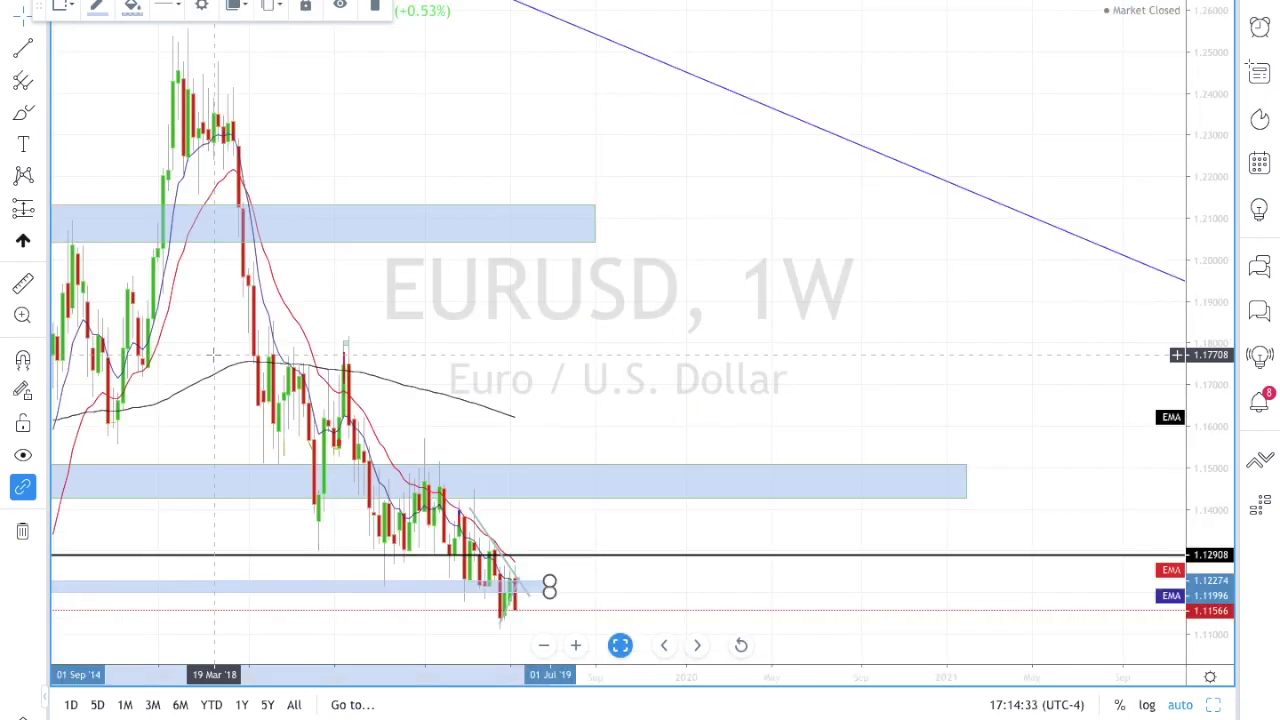
scroll(480, 420, "down", 3)
scroll(476, 428, "down", 6)
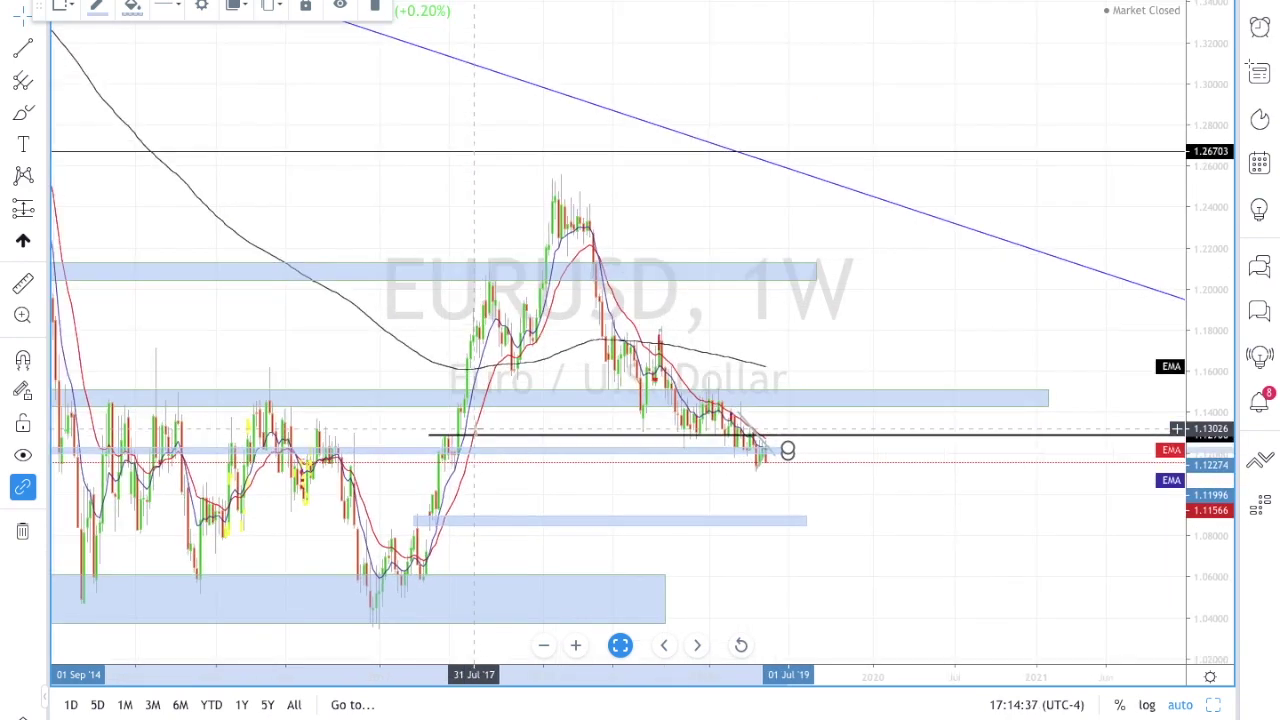
scroll(476, 428, "down", 5)
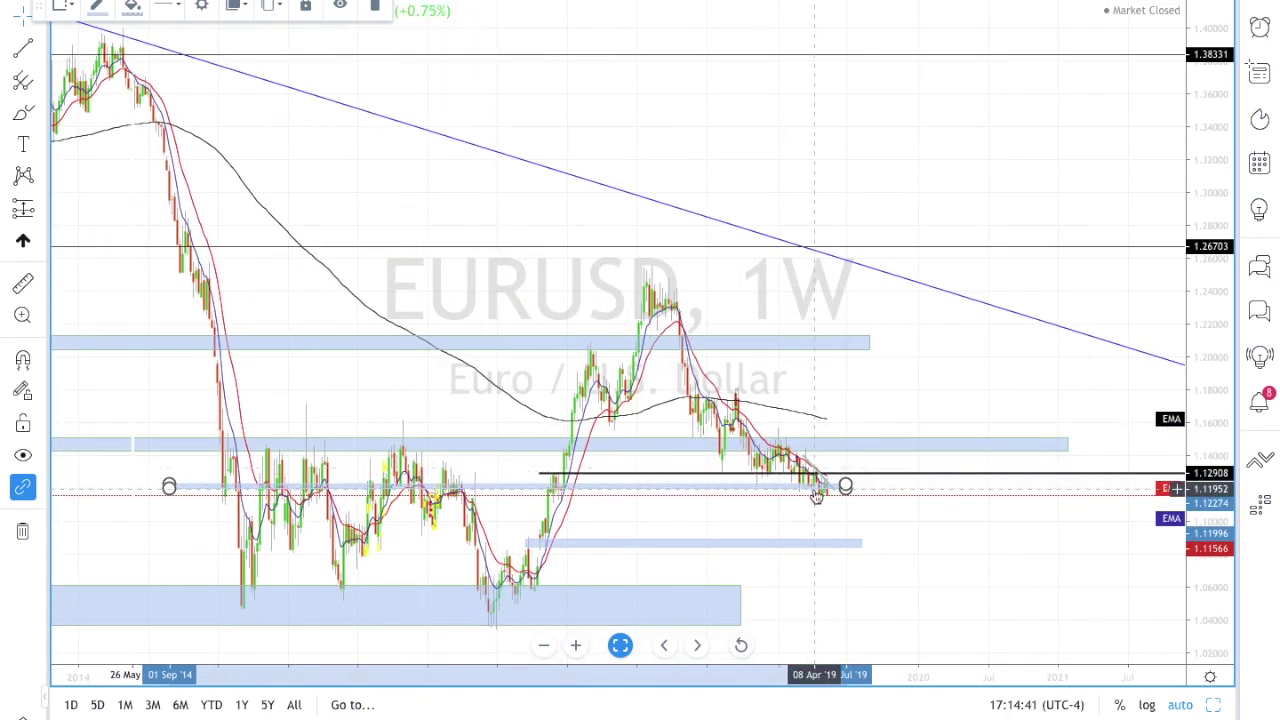
scroll(818, 493, "right", 2)
left_click_drag(816, 497, 342, 484)
left_click(403, 582)
scroll(403, 565, "left", 3)
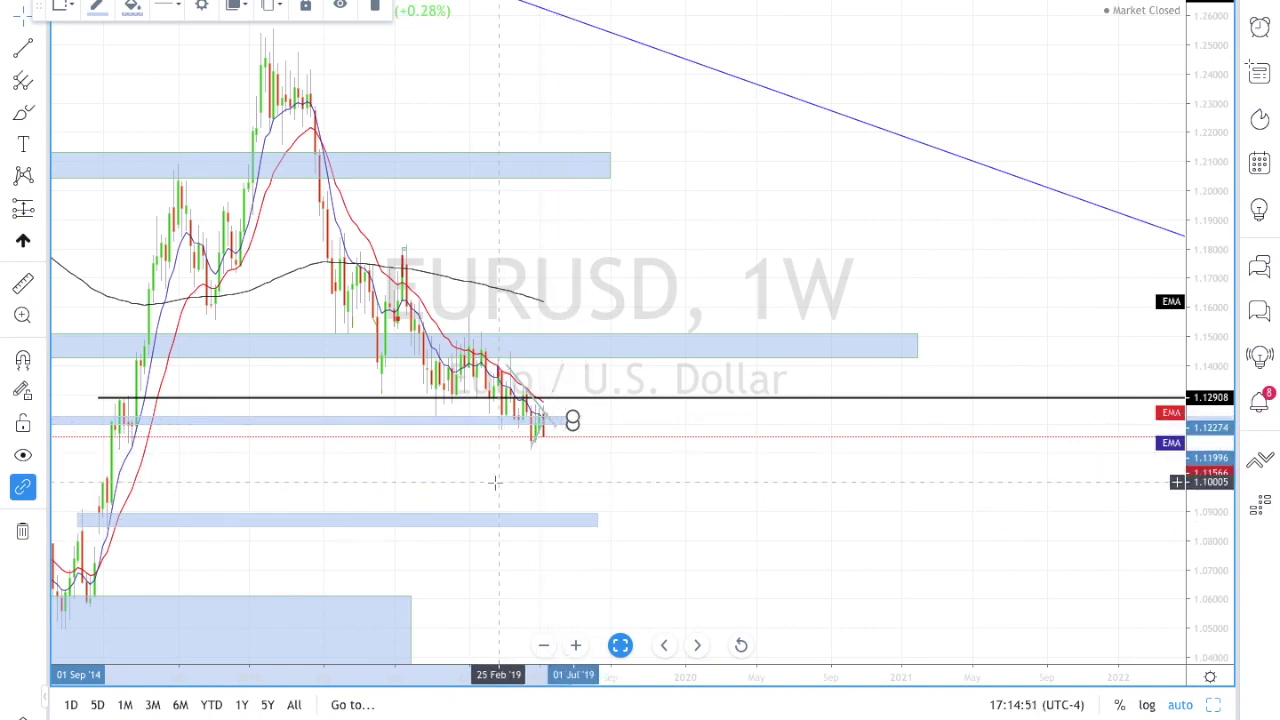
scroll(494, 482, "left", 6)
scroll(494, 482, "left", 3)
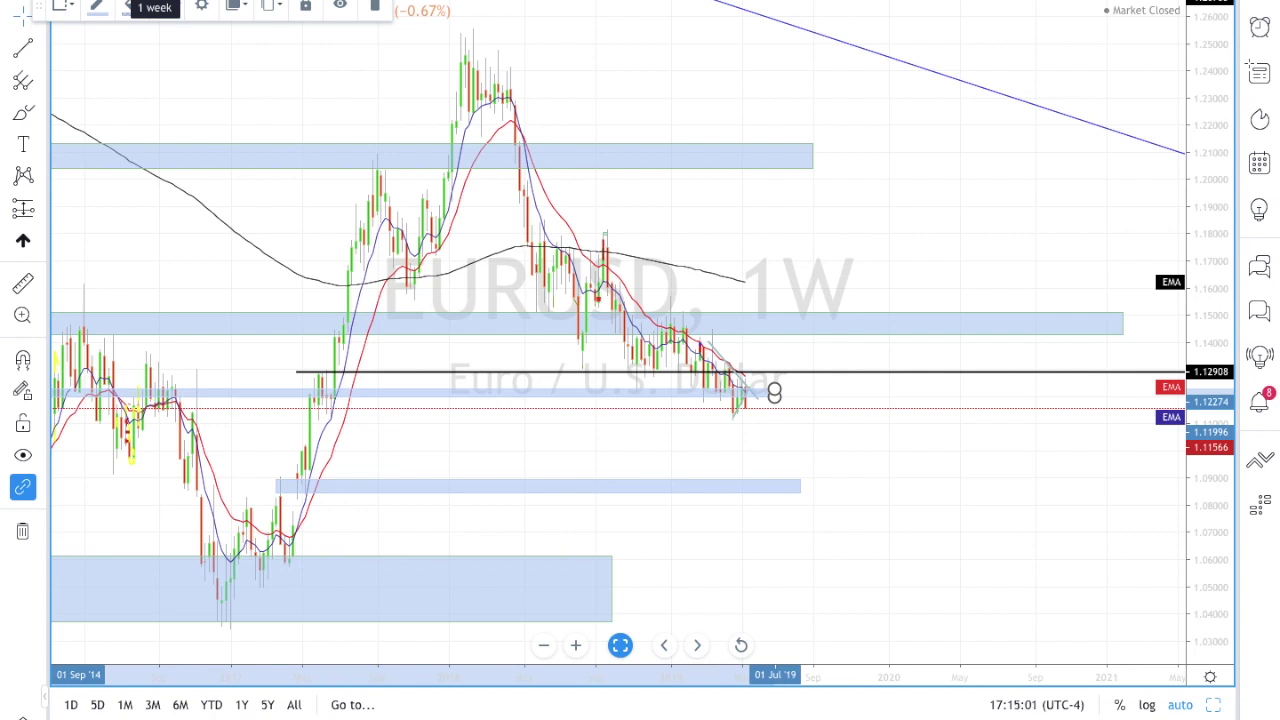
Step: Switch to the 1-day timeframe and extend the descending trend line's upper end back to about 1.15957 on 20 Dec 2018
left_click(155, 6)
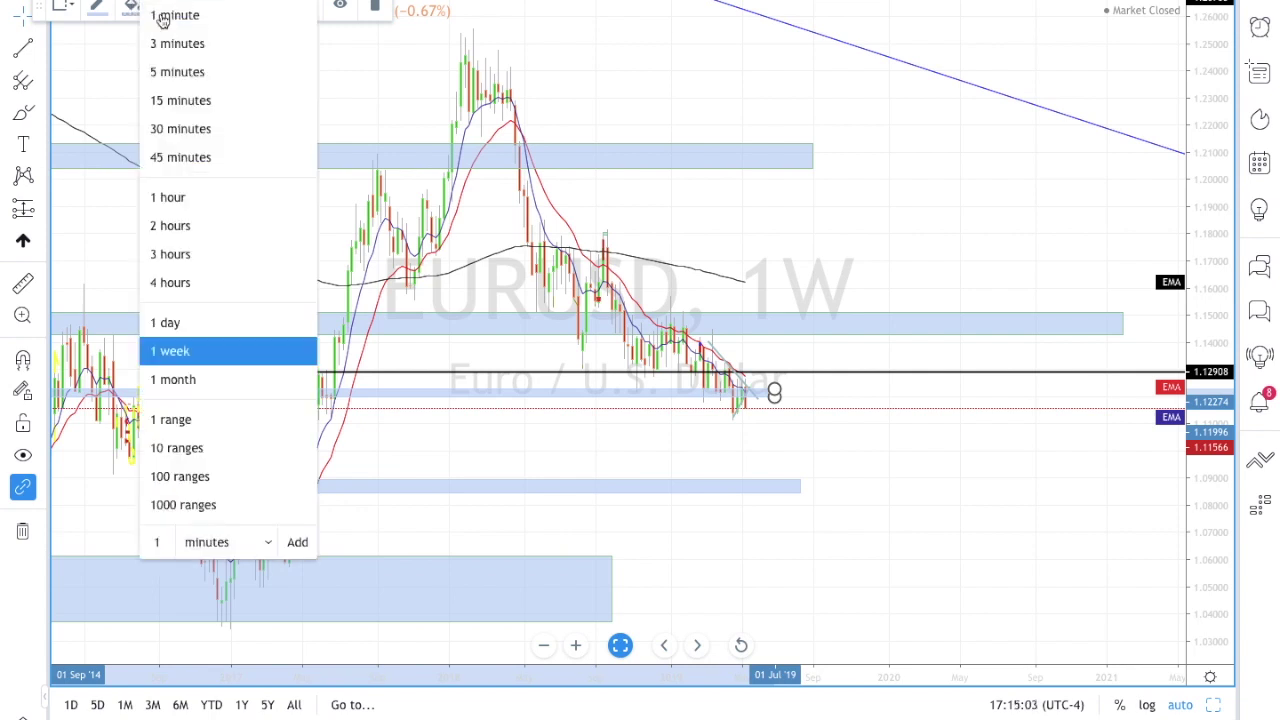
left_click(171, 323)
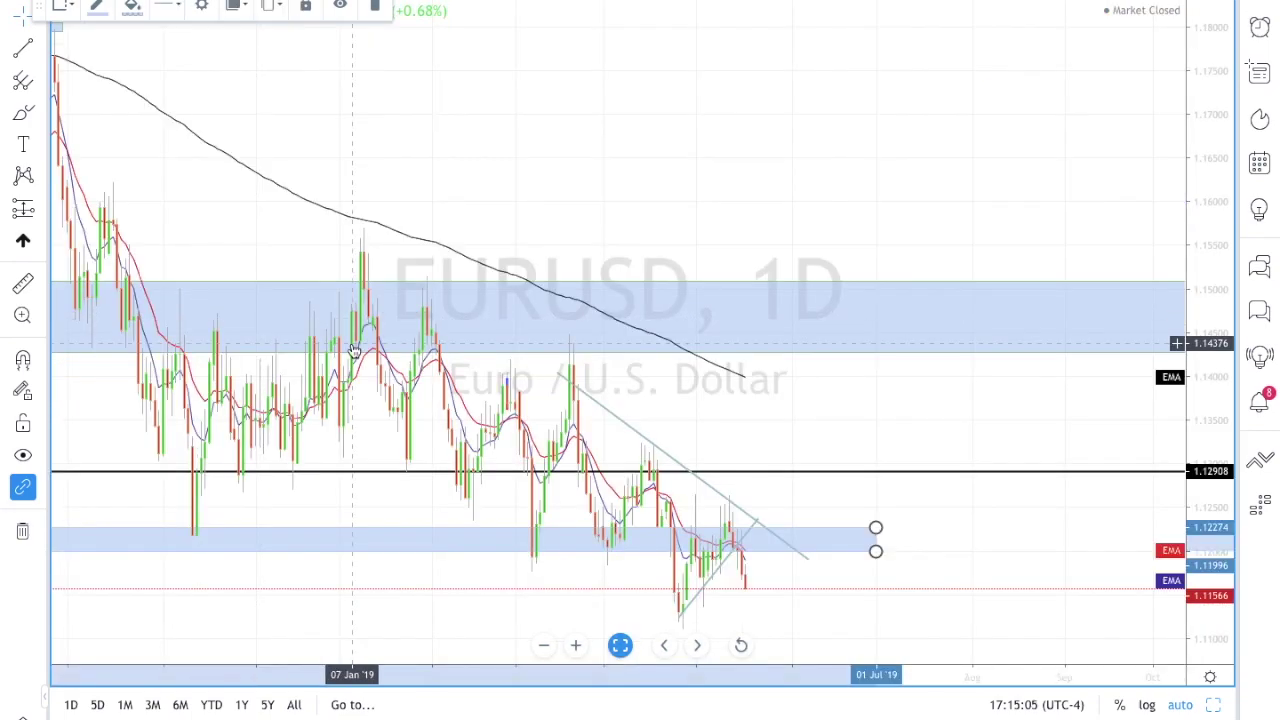
scroll(352, 352, "up", 5)
scroll(352, 352, "down", 3)
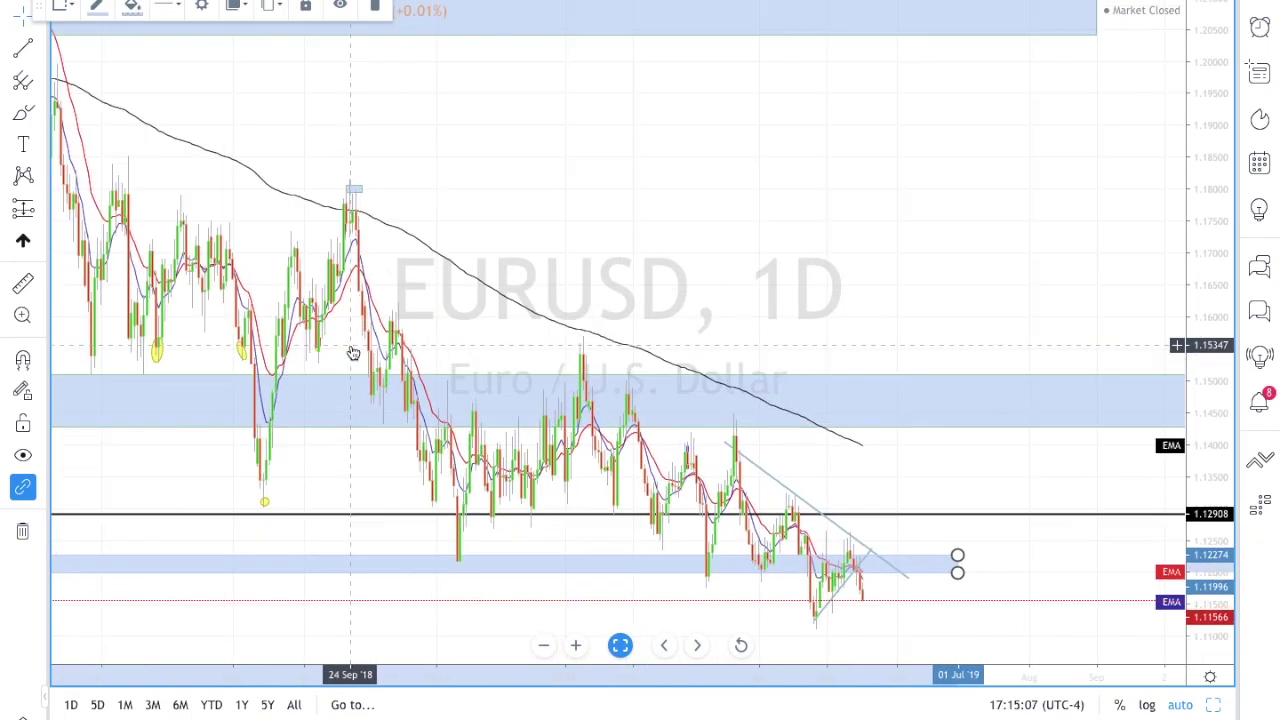
left_click_drag(1148, 333, 791, 5)
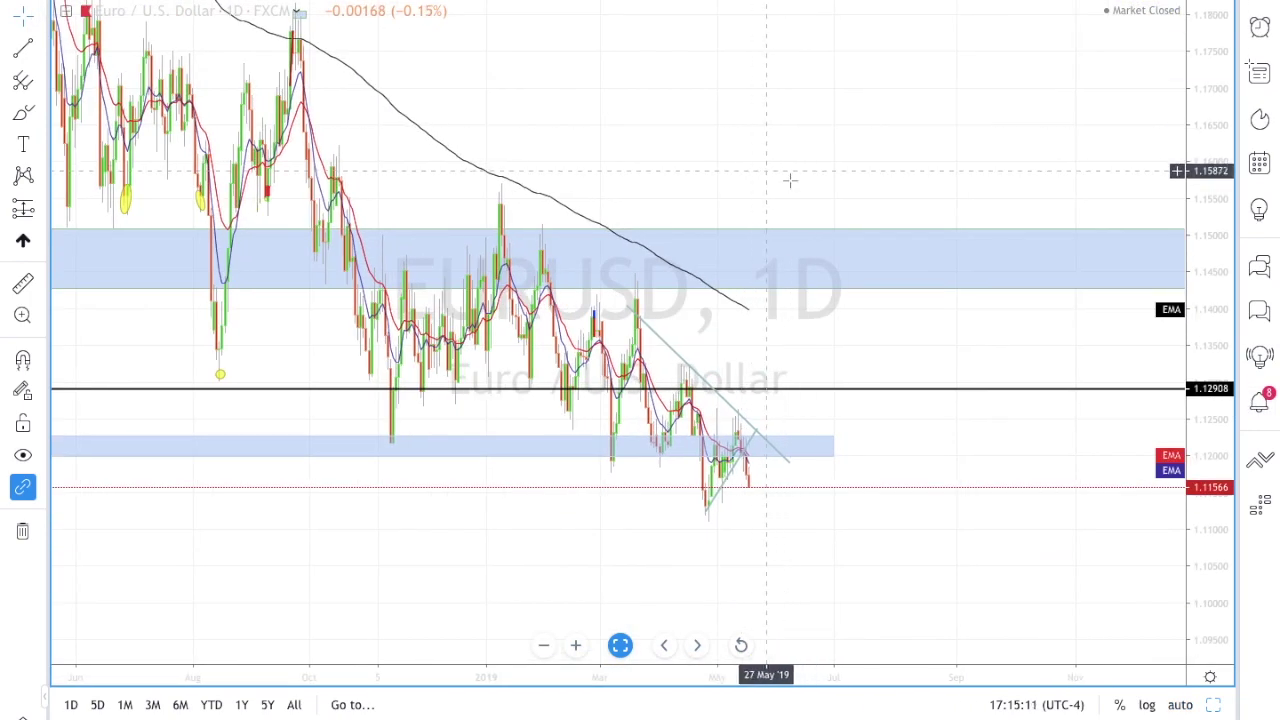
scroll(789, 178, "up", 3)
scroll(811, 106, "up", 2)
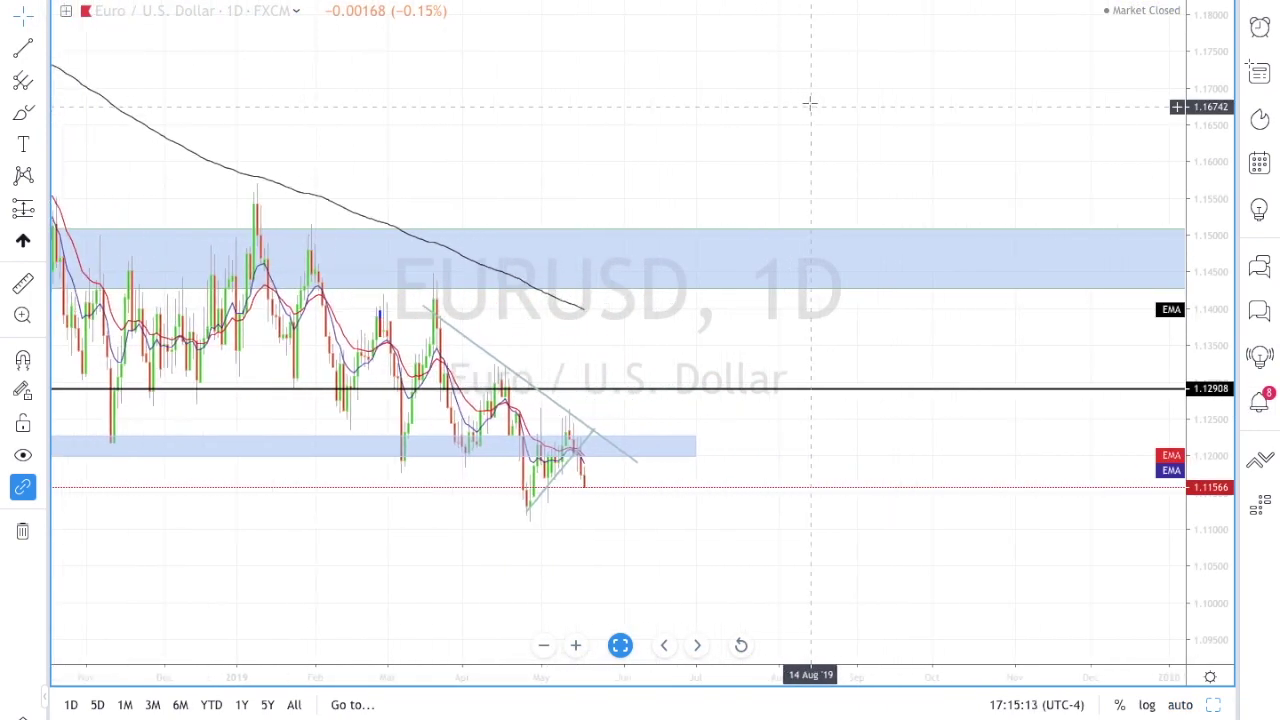
left_click_drag(694, 131, 1000, 72)
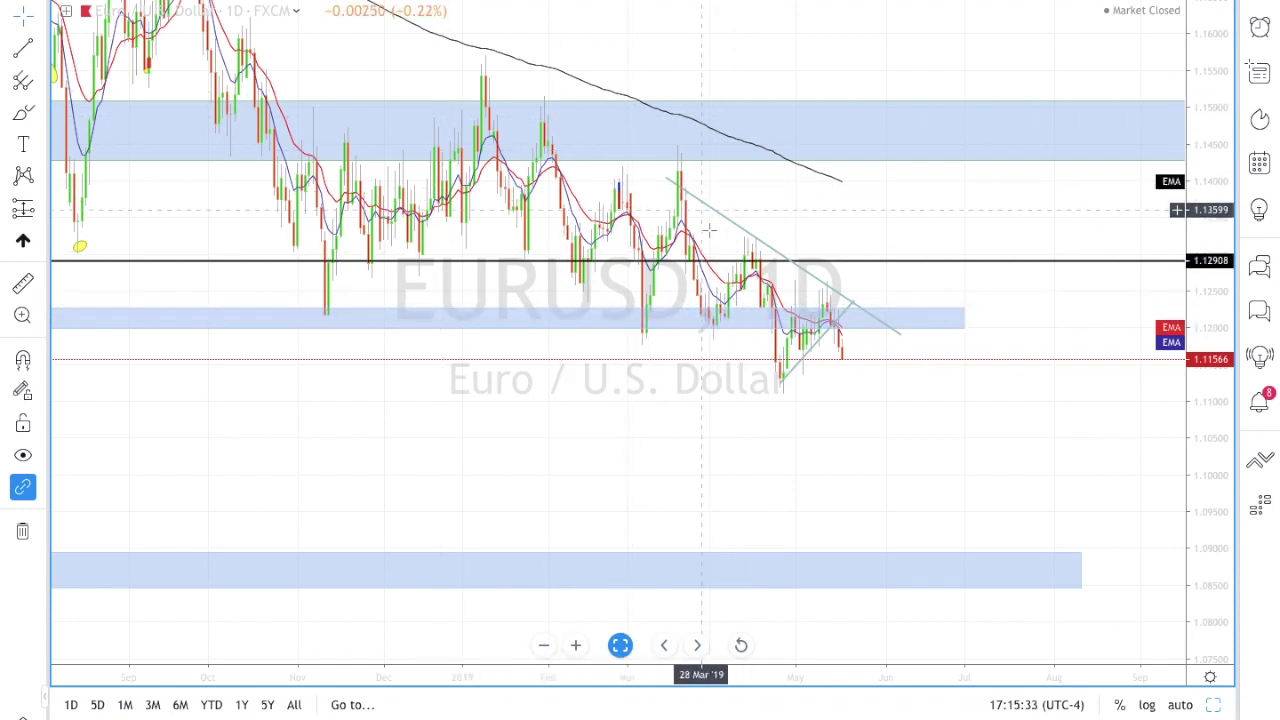
mouse_move(668, 178)
left_mouse_down()
mouse_move(557, 123)
mouse_move(435, 35)
left_mouse_up()
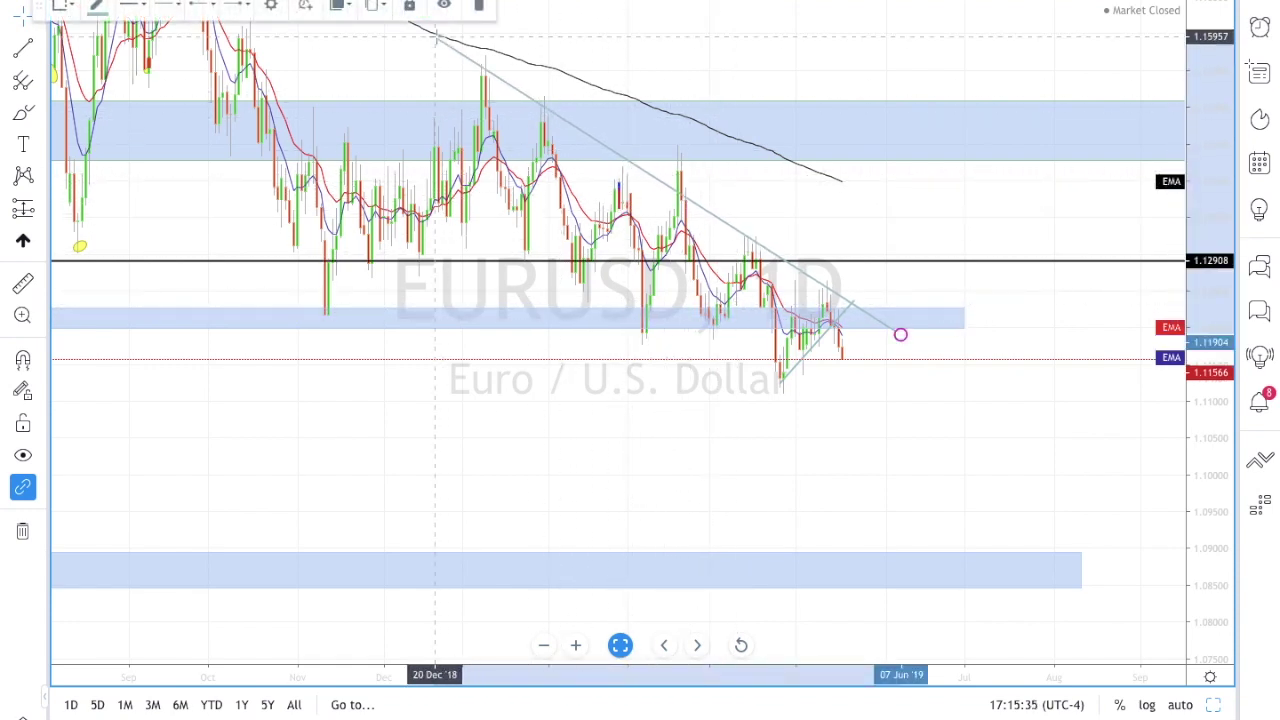
left_click(471, 68)
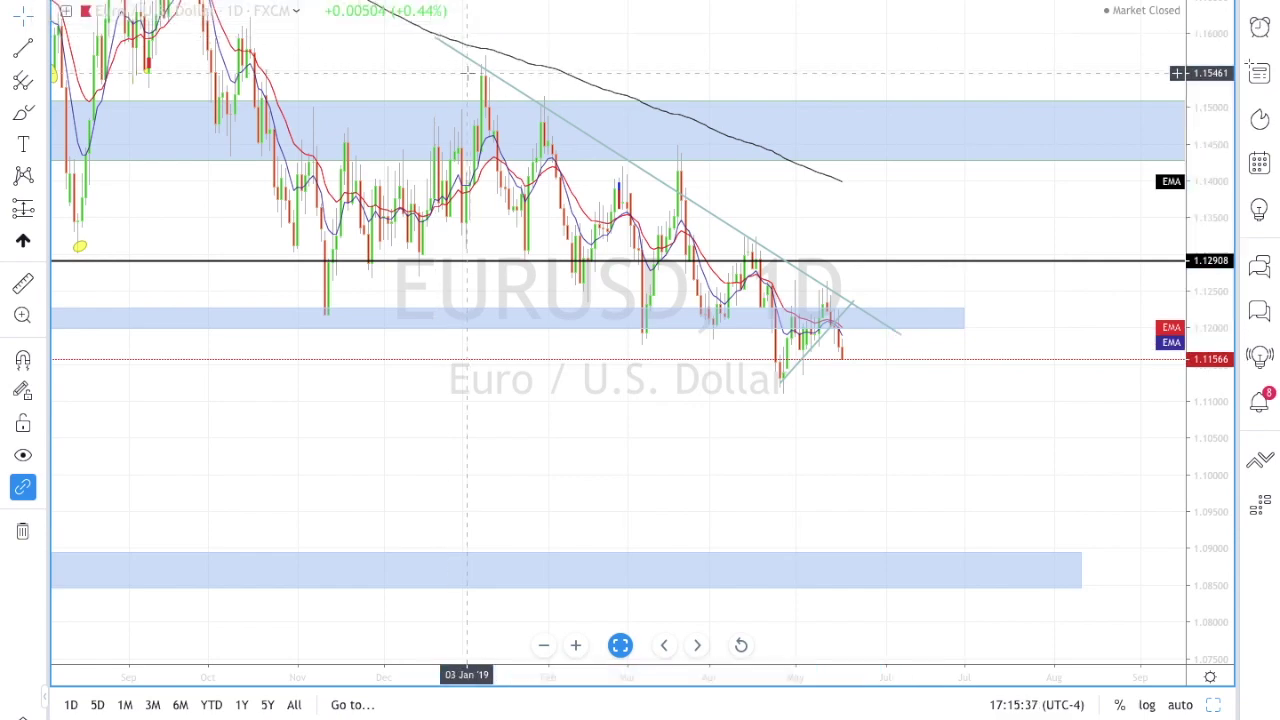
Step: Extend the descending trend line's upper end back to about 1.18120 on 17 Sep 2018
left_click_drag(420, 86, 627, 86)
left_click_drag(1095, 365, 945, 582)
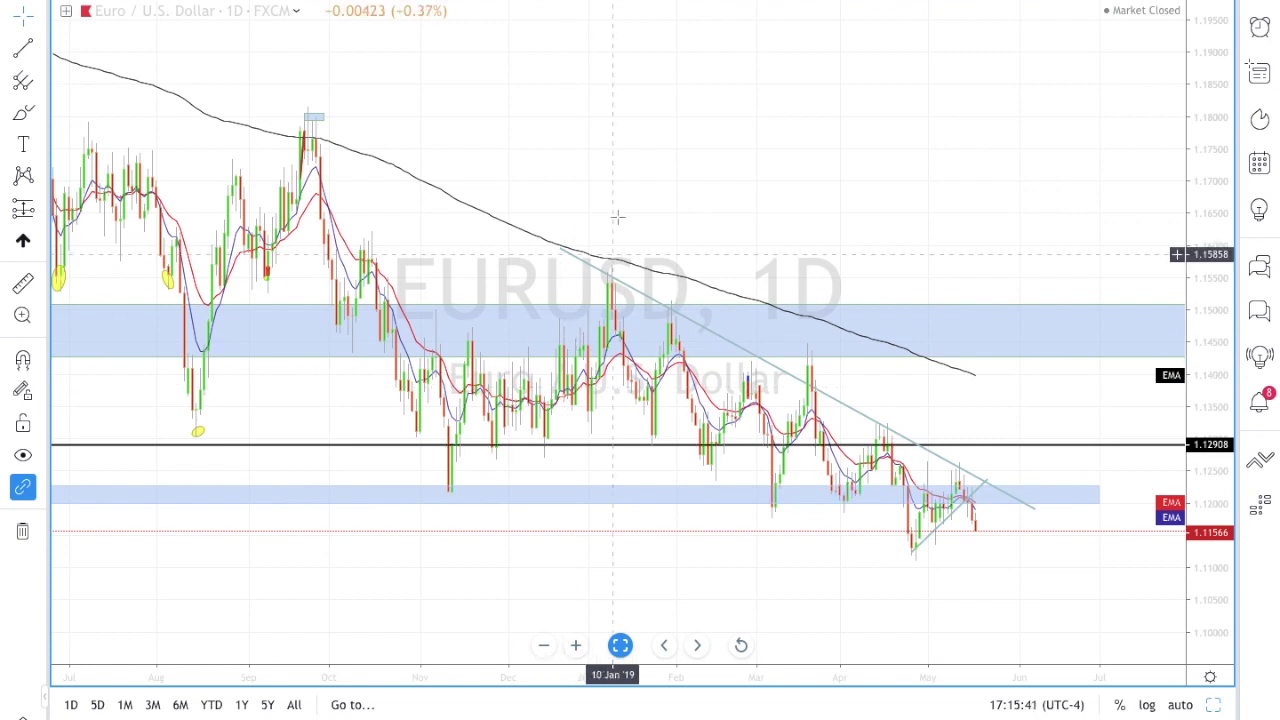
left_click_drag(560, 250, 290, 110)
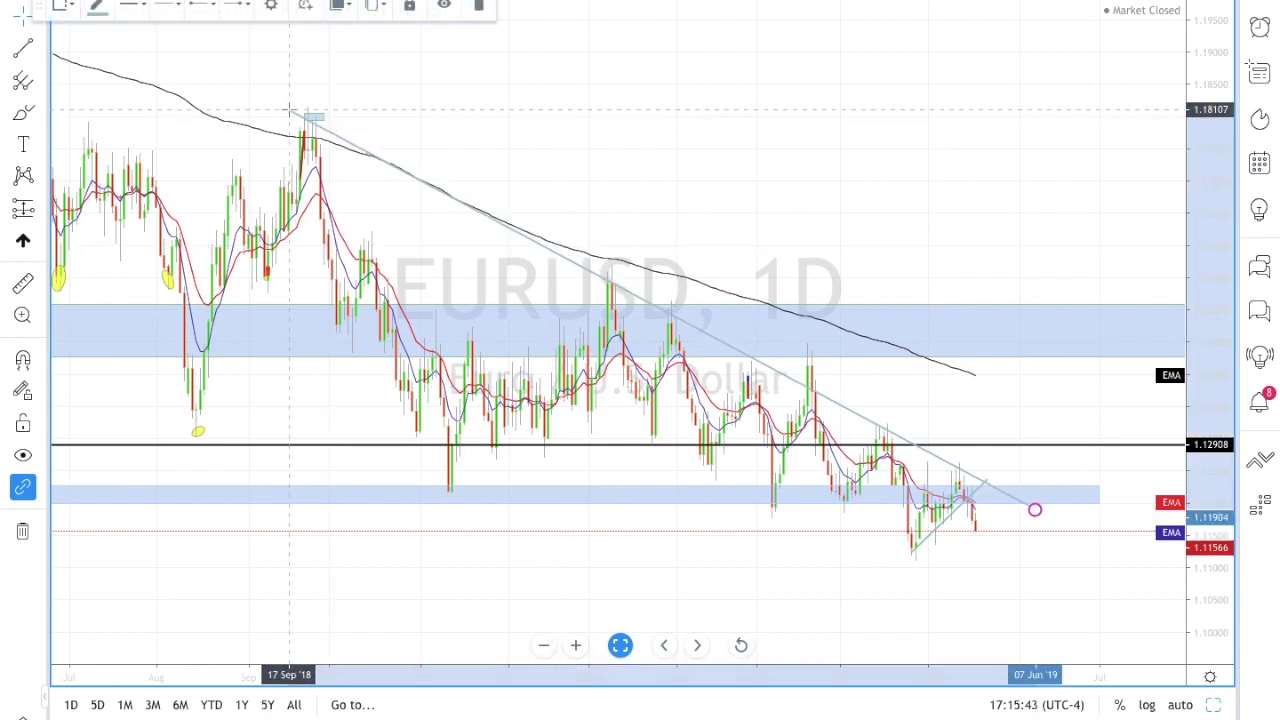
scroll(700, 206, "up", 2)
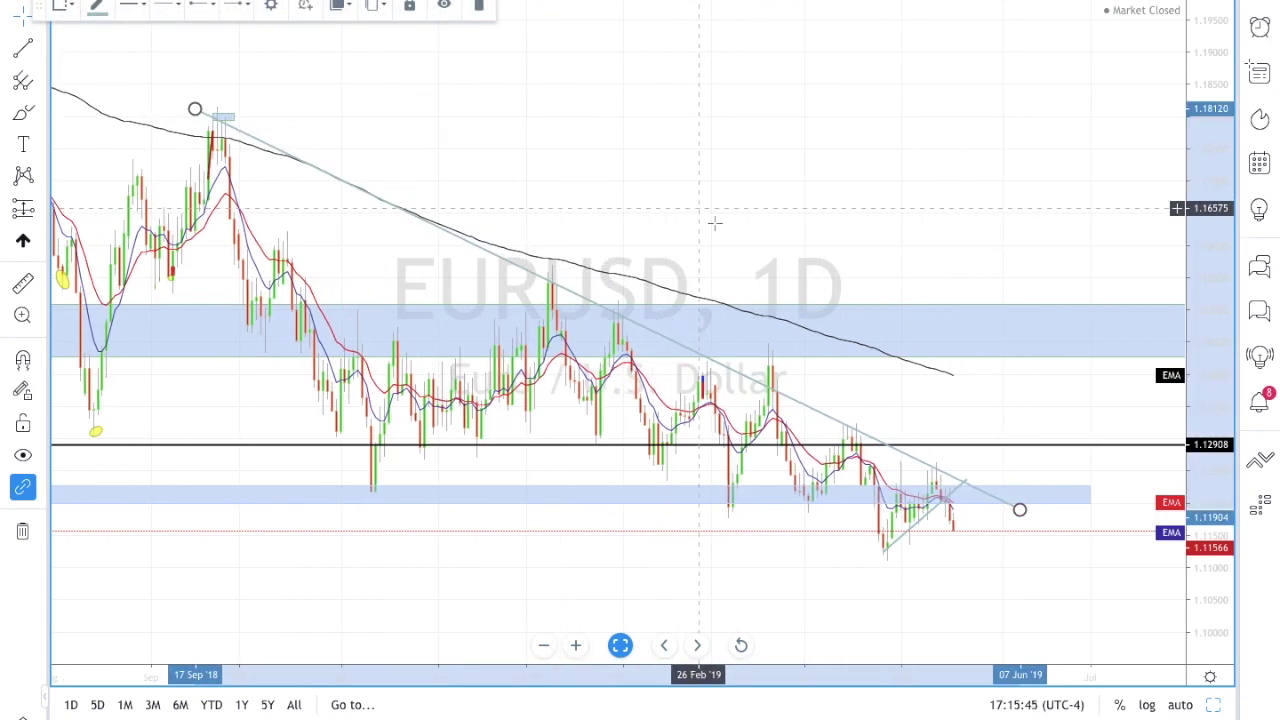
Step: Draw an ascending trend line from about 1.11732 on 1 Apr 2019 to about 1.12974 on 24 Apr 2019
scroll(843, 495, "down", 2)
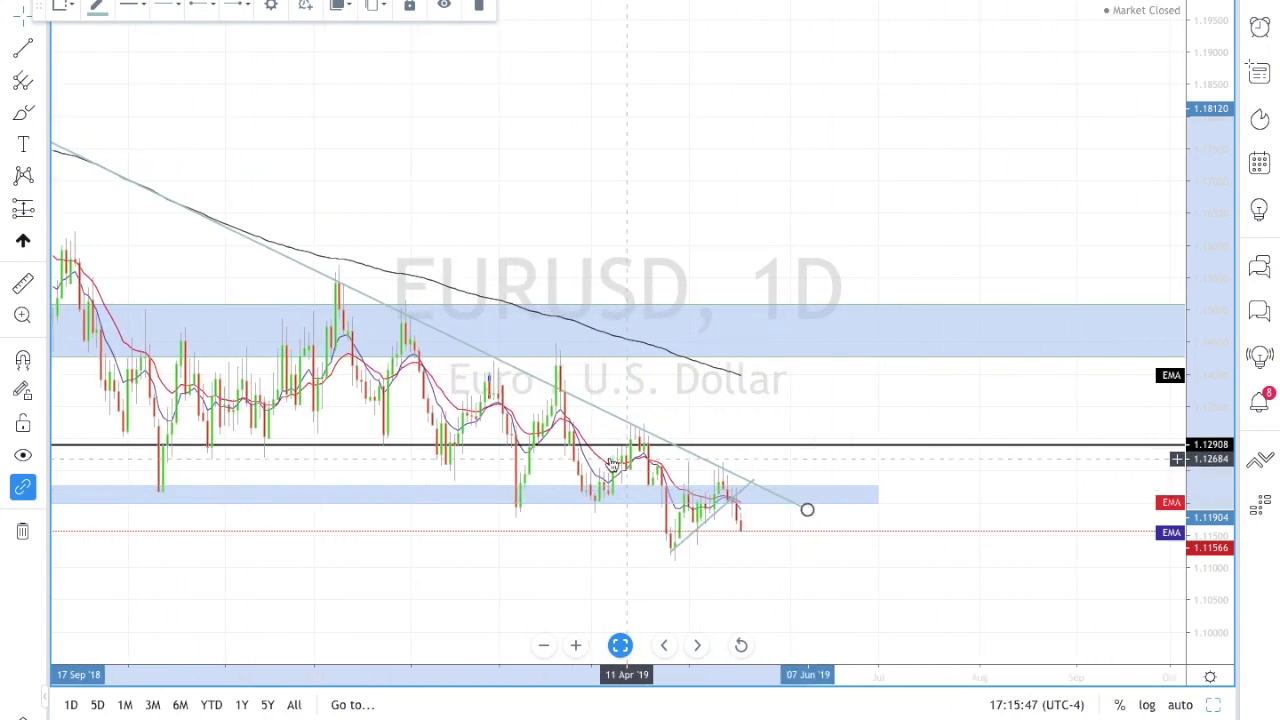
left_click(23, 48)
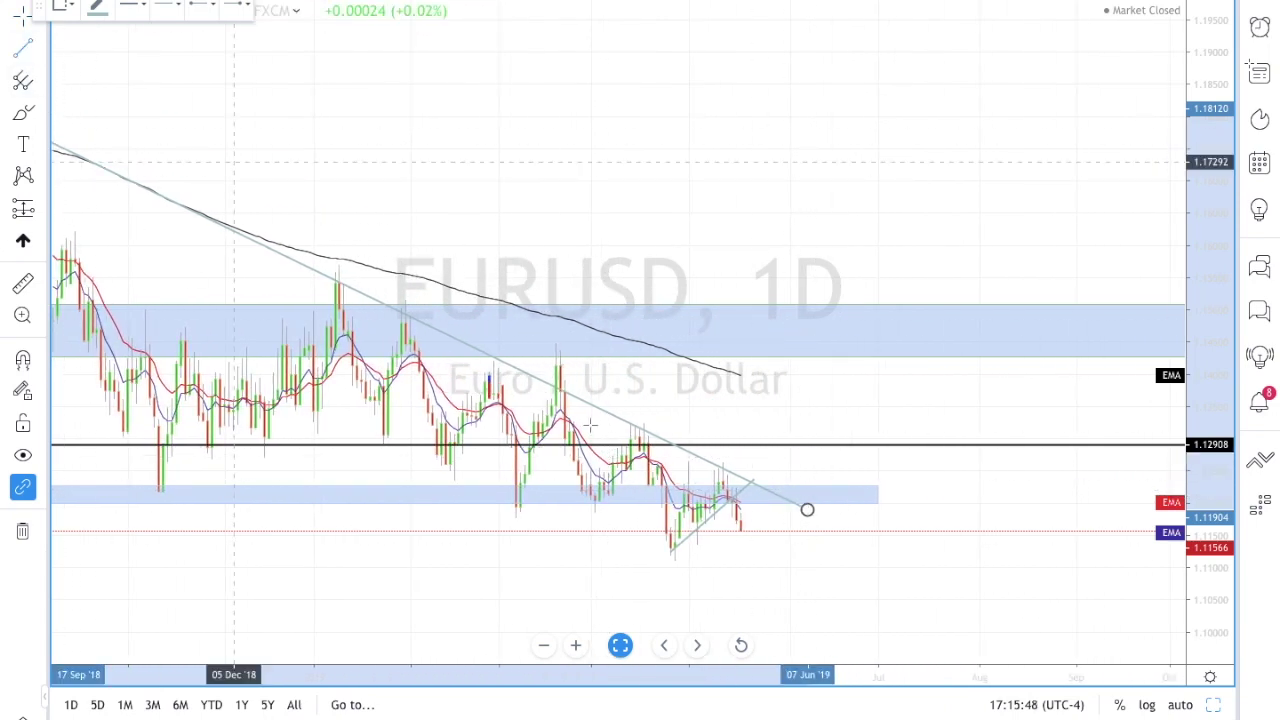
left_click(590, 520)
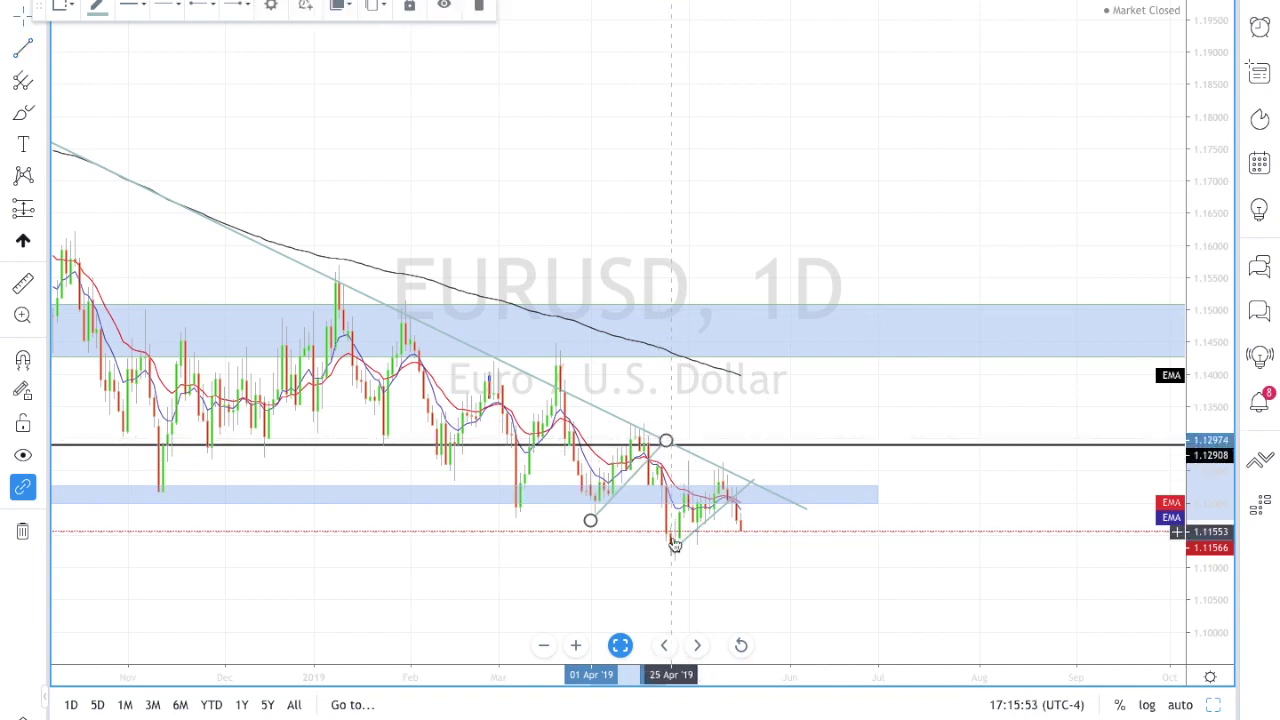
Step: Draw another ascending trend line from the March low, about 1.11912 on 8 Mar 2019, to about 1.13526 in late March
left_click(25, 58)
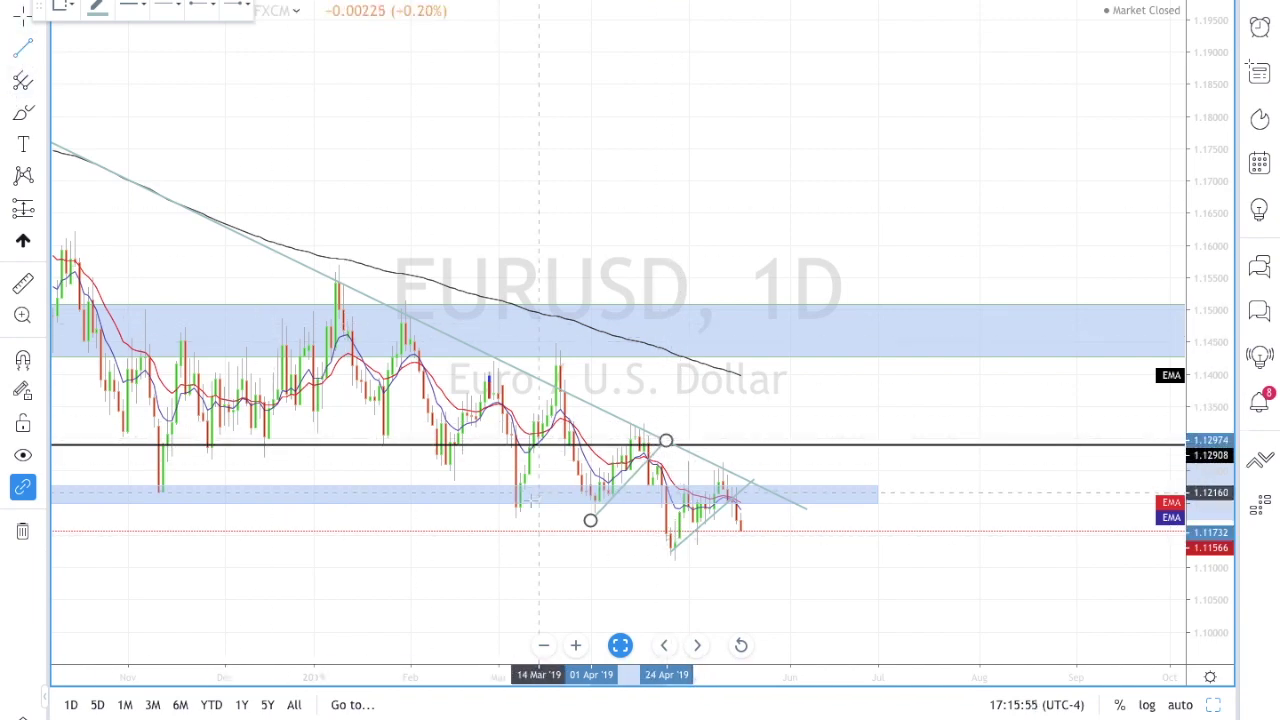
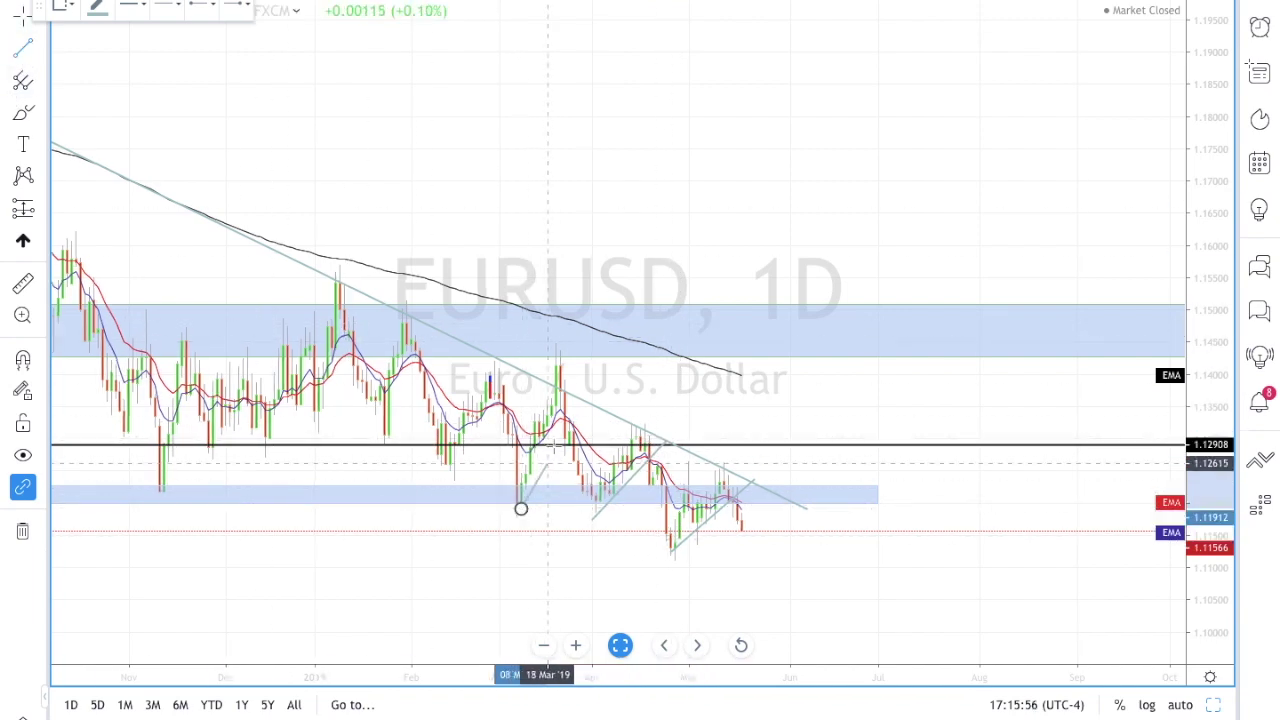
left_click(573, 404)
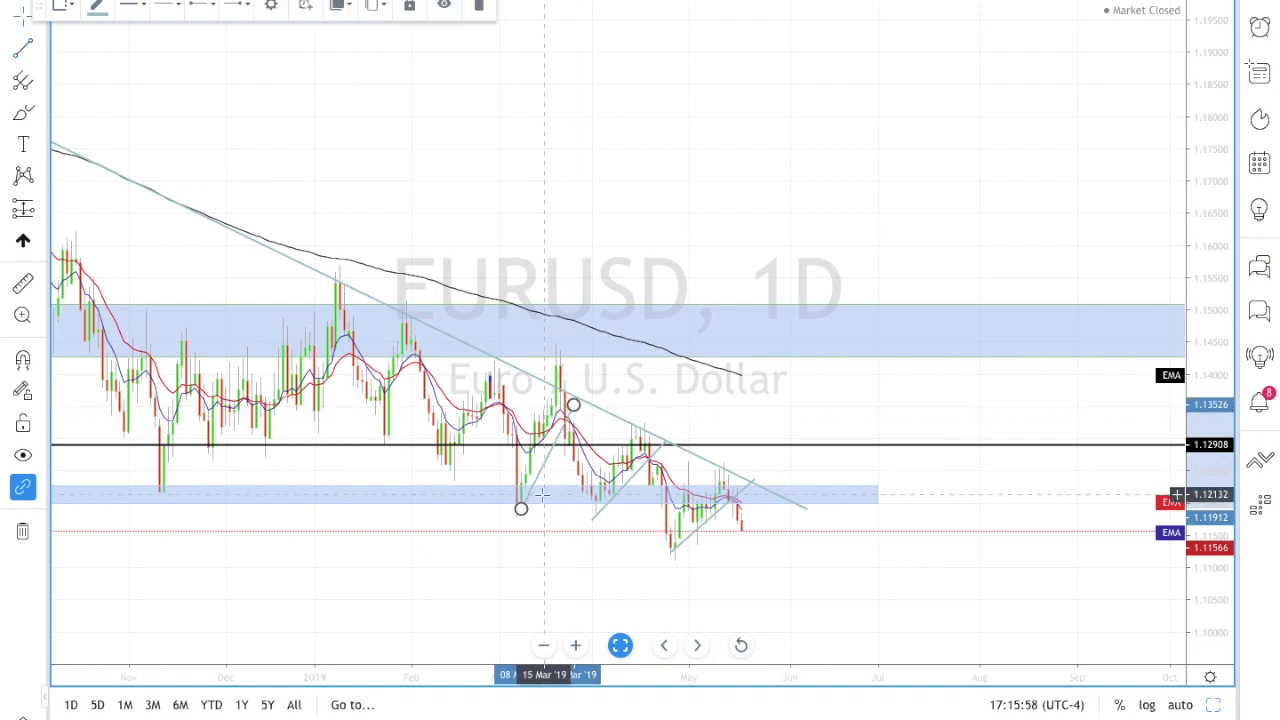
left_click(575, 465)
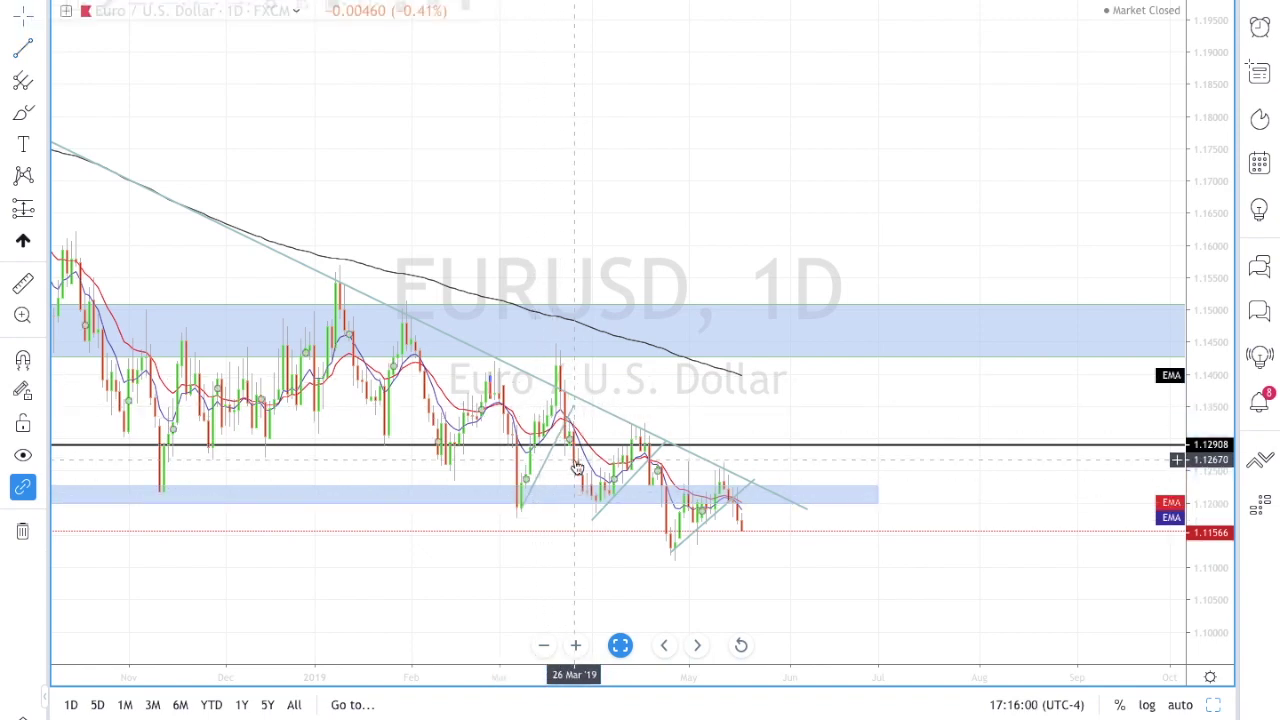
Step: Draw a Fib Retracement from the March high, about 1.14105 on 20 Mar 2019, to about 1.12008 on 2 Apr 2019
scroll(573, 418, "up", 5)
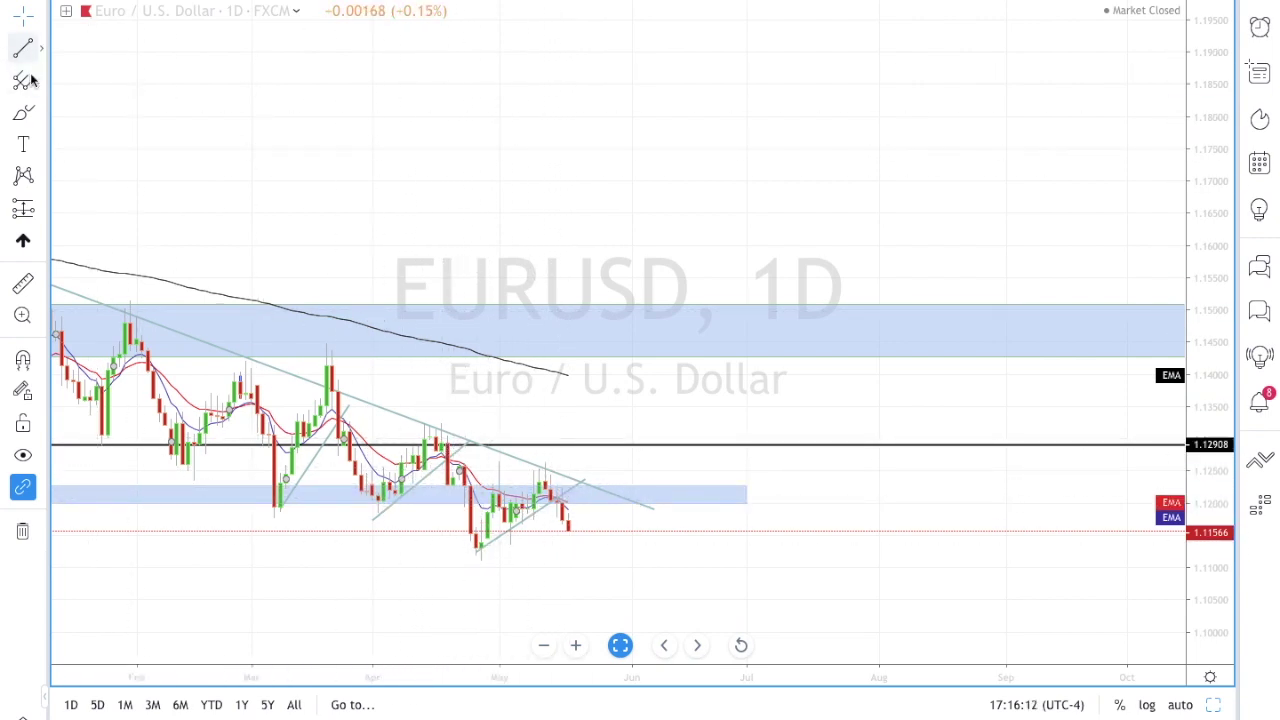
left_click(42, 118)
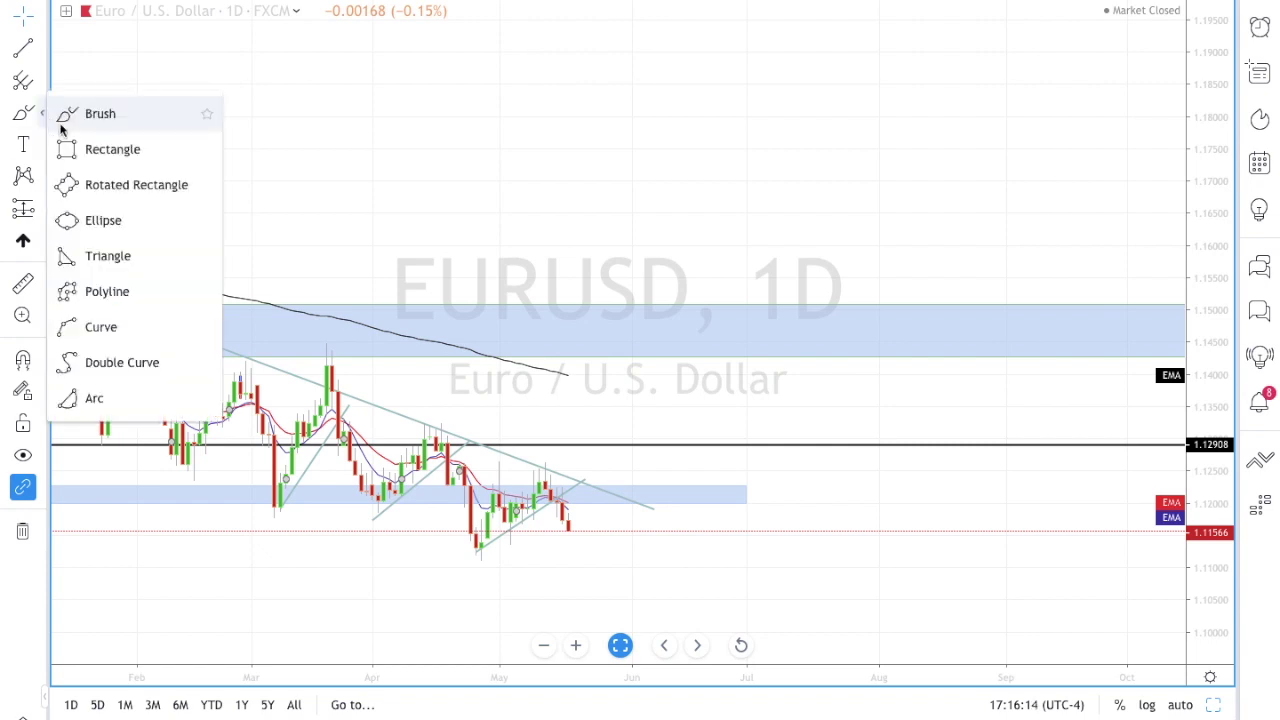
left_click(42, 83)
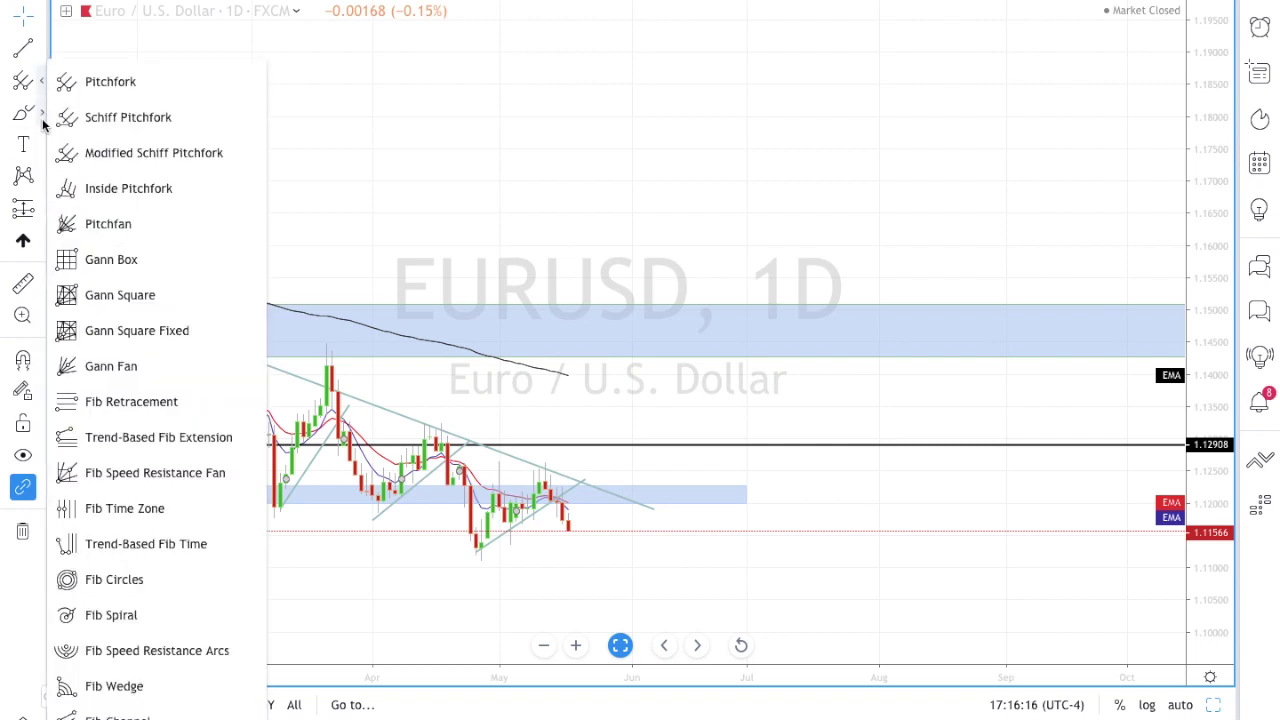
left_click(42, 118)
left_click(43, 86)
left_click(43, 86)
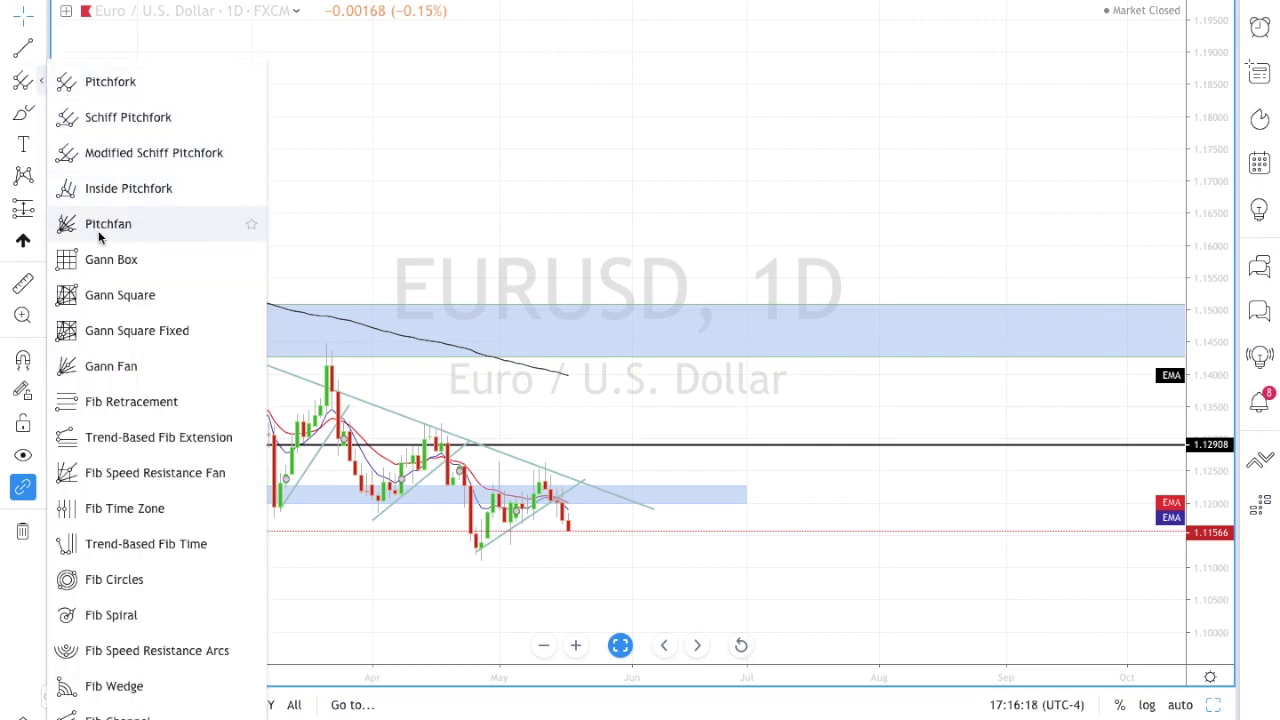
left_click(123, 403)
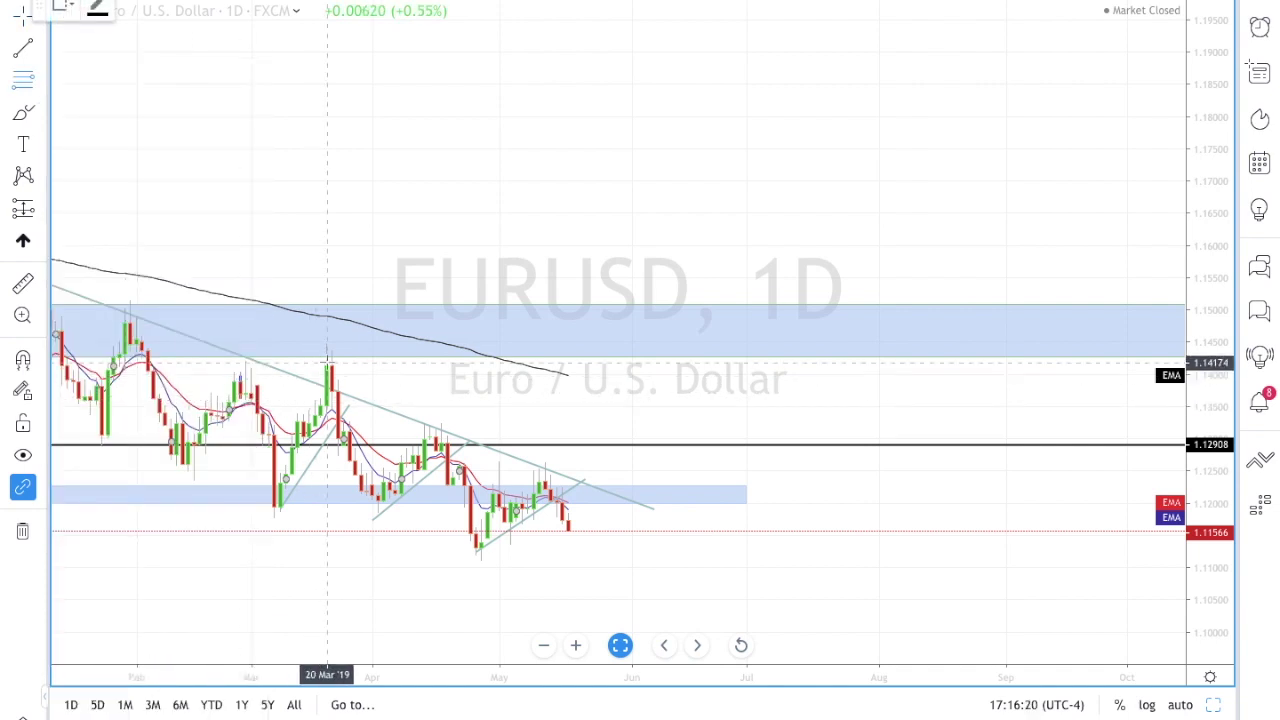
left_click(327, 368)
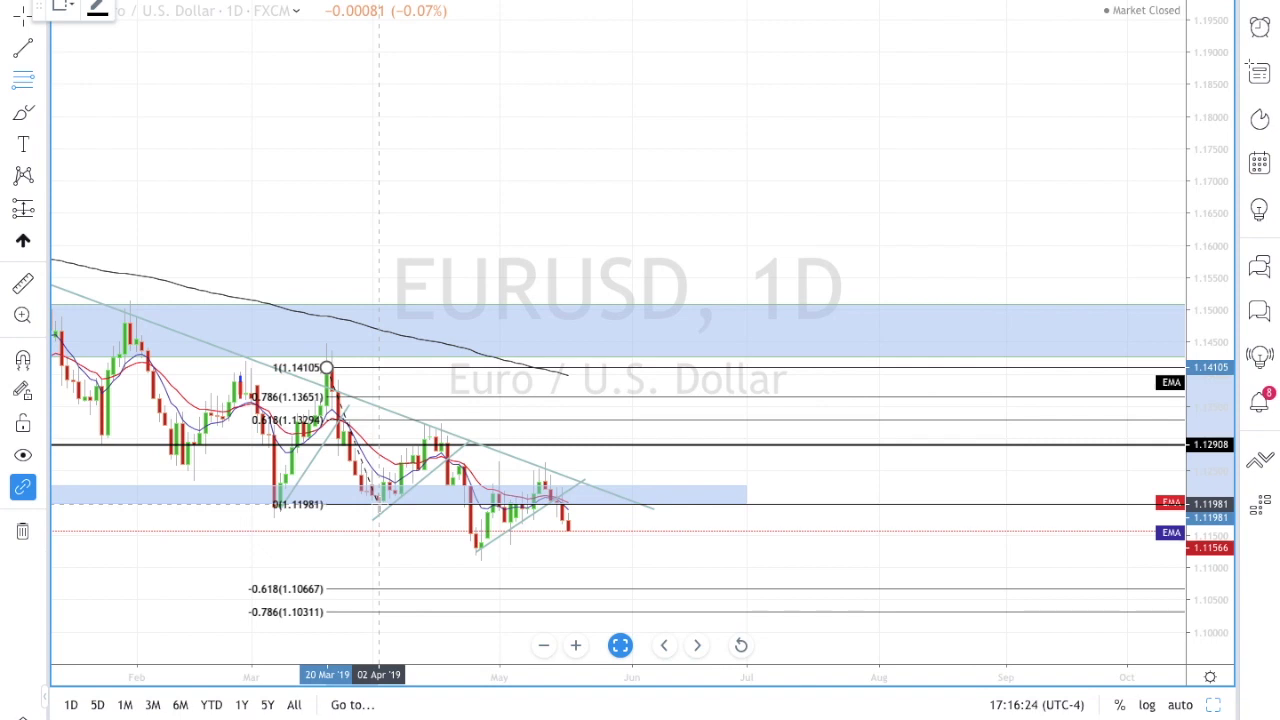
left_click(378, 502)
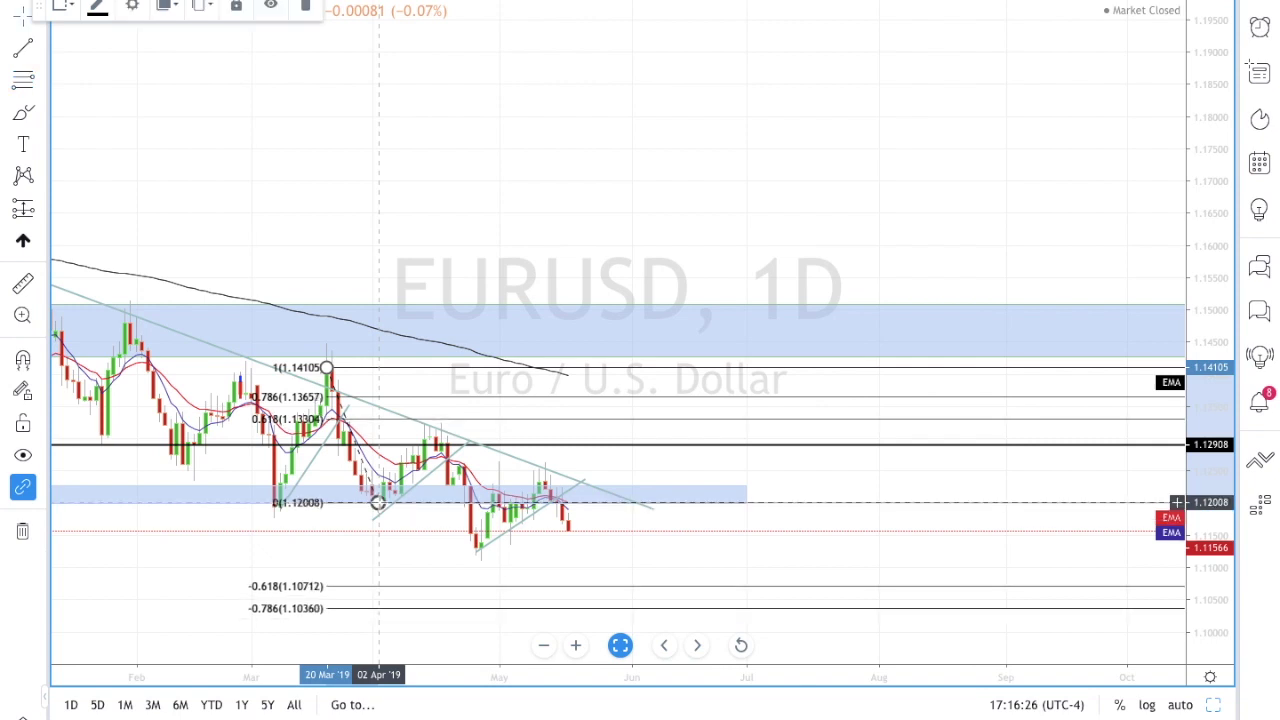
Step: Move the Fib Retracement's ends to about 1.14823 on 29 Jan 2019 and 1.12601 on 13 Feb 2019
left_click_drag(327, 366, 119, 321)
left_click_drag(378, 502, 188, 464)
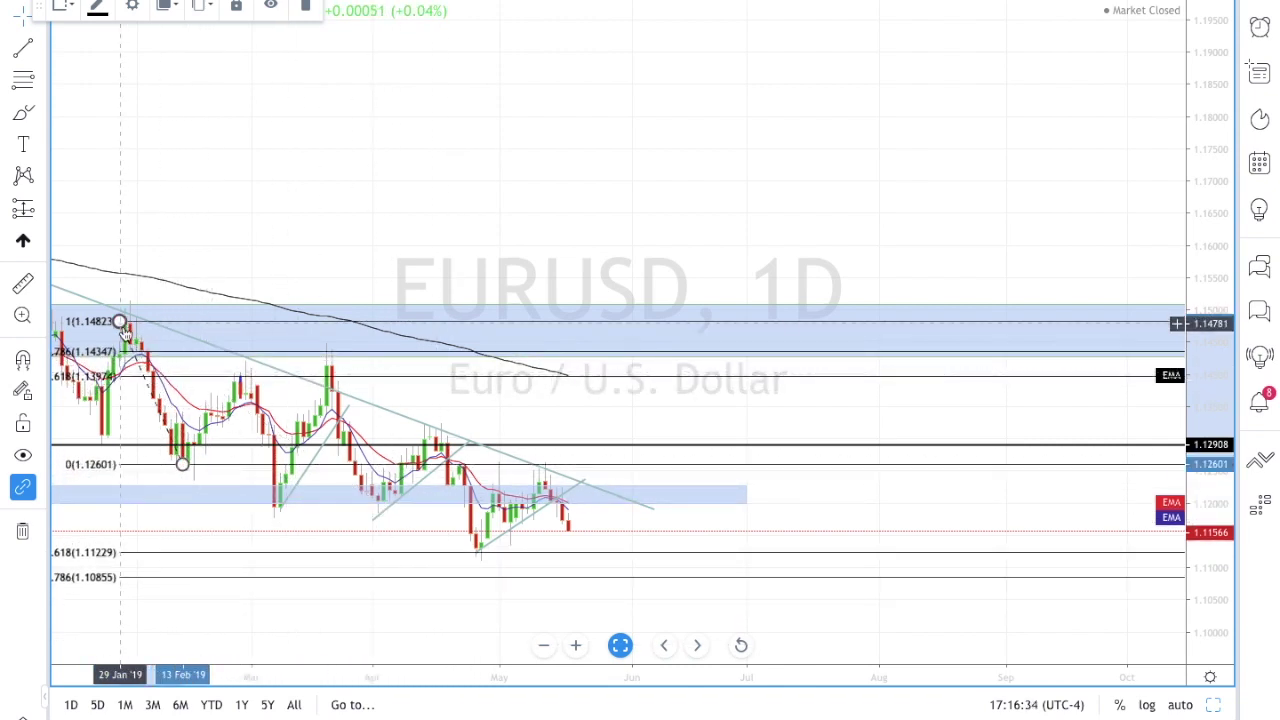
Step: Move the Fib Retracement's ends to about 1.14092 on 20 Mar 2019 and 1.11967 on 3 Apr 2019
scroll(124, 335, "left", 3)
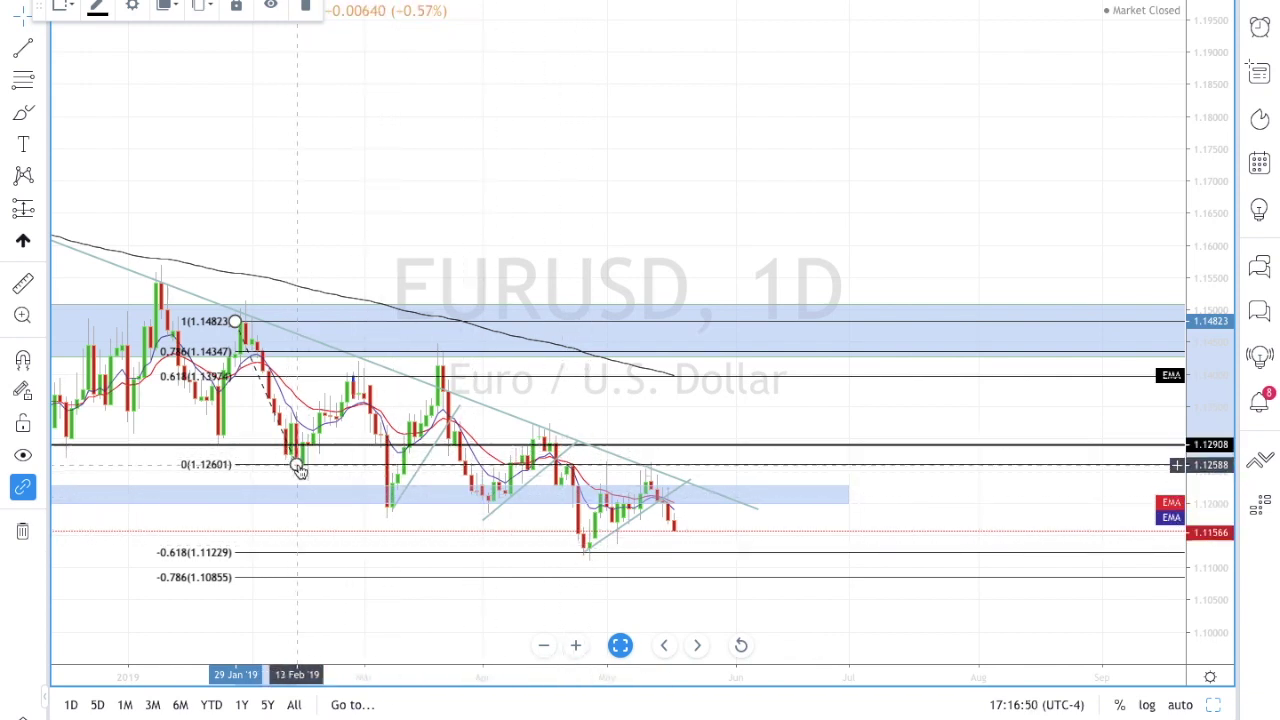
left_click_drag(235, 321, 437, 370)
left_click_drag(296, 464, 493, 505)
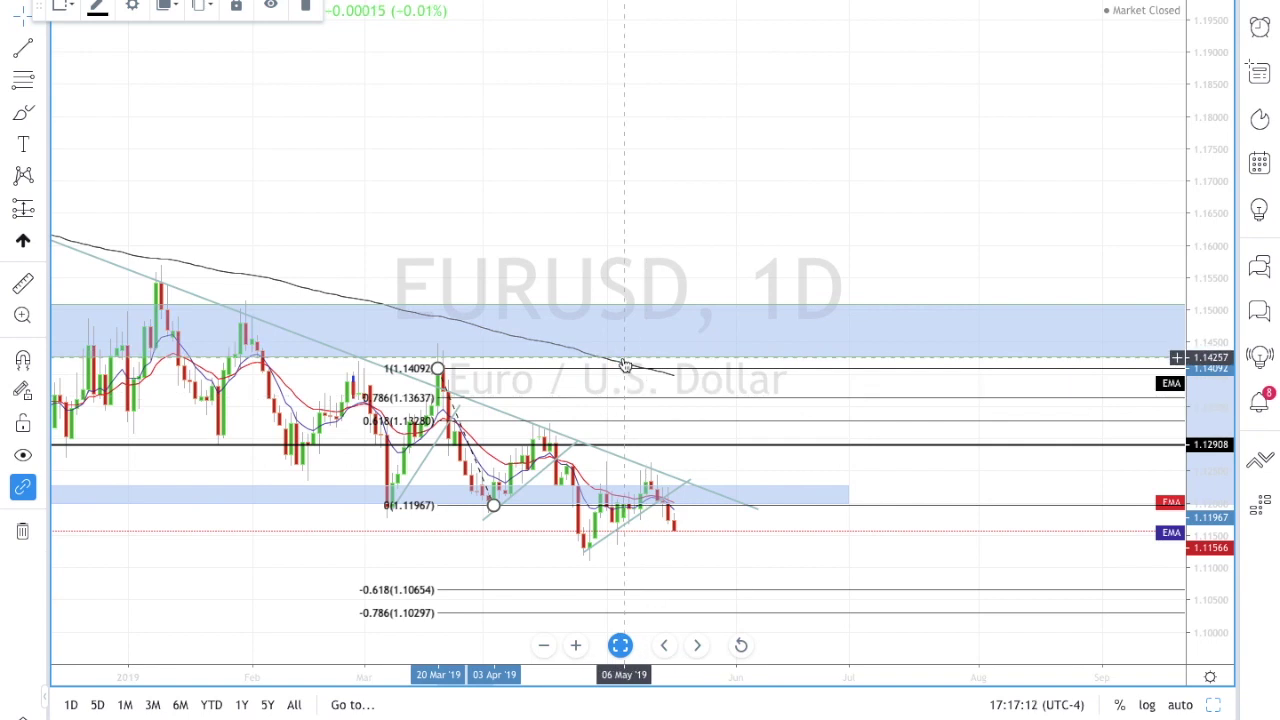
Step: Extend the thin blue zone below the 1.12908 line to 12 Sep 2019 and move it up to about 1.12286–1.12463
left_click(848, 490)
left_click_drag(848, 490, 1147, 498)
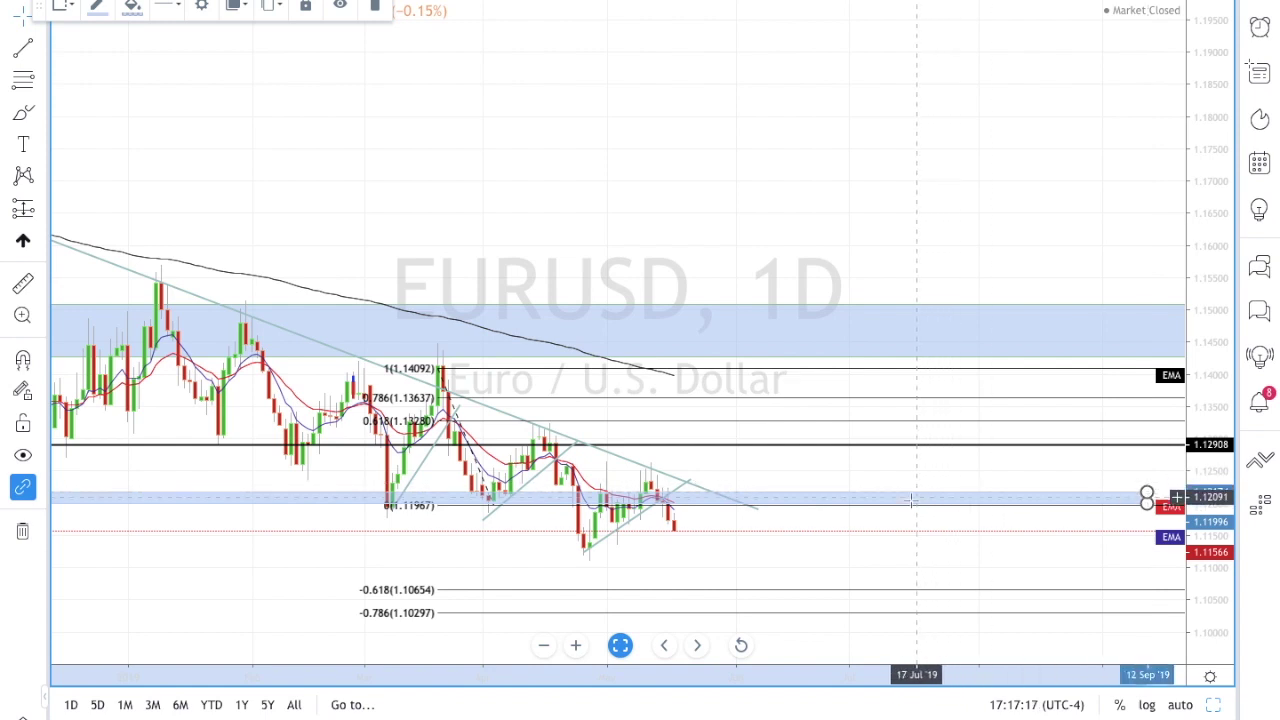
left_click_drag(911, 501, 912, 477)
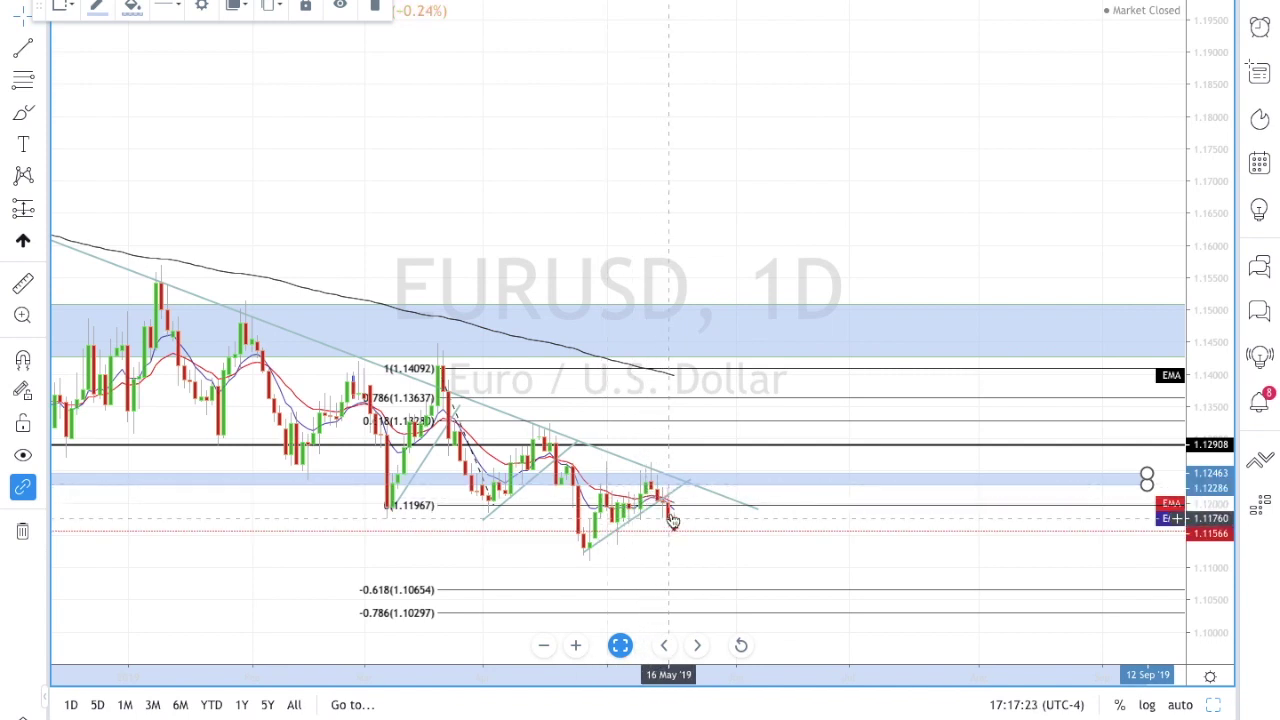
Step: Switch to the 4-hour timeframe and examine the April–May 2019 price action around the trend lines and blue zone
scroll(671, 520, "up", 1)
left_click(160, 3)
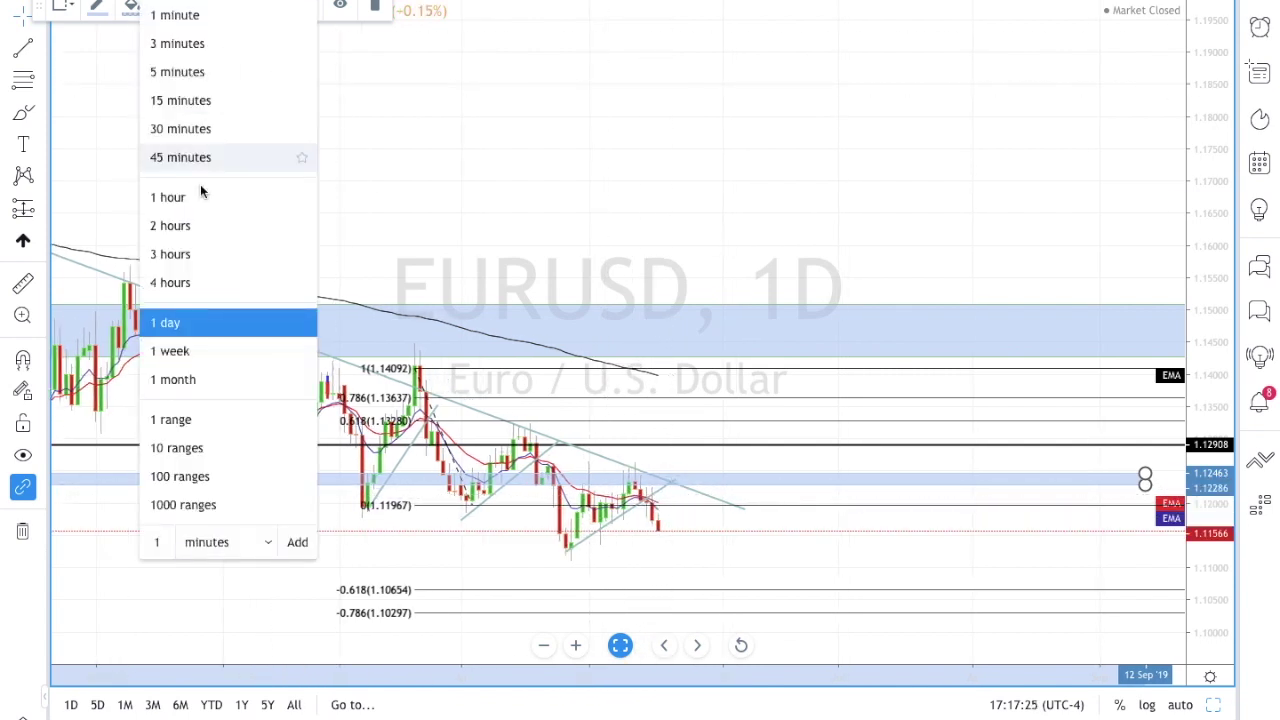
left_click(200, 283)
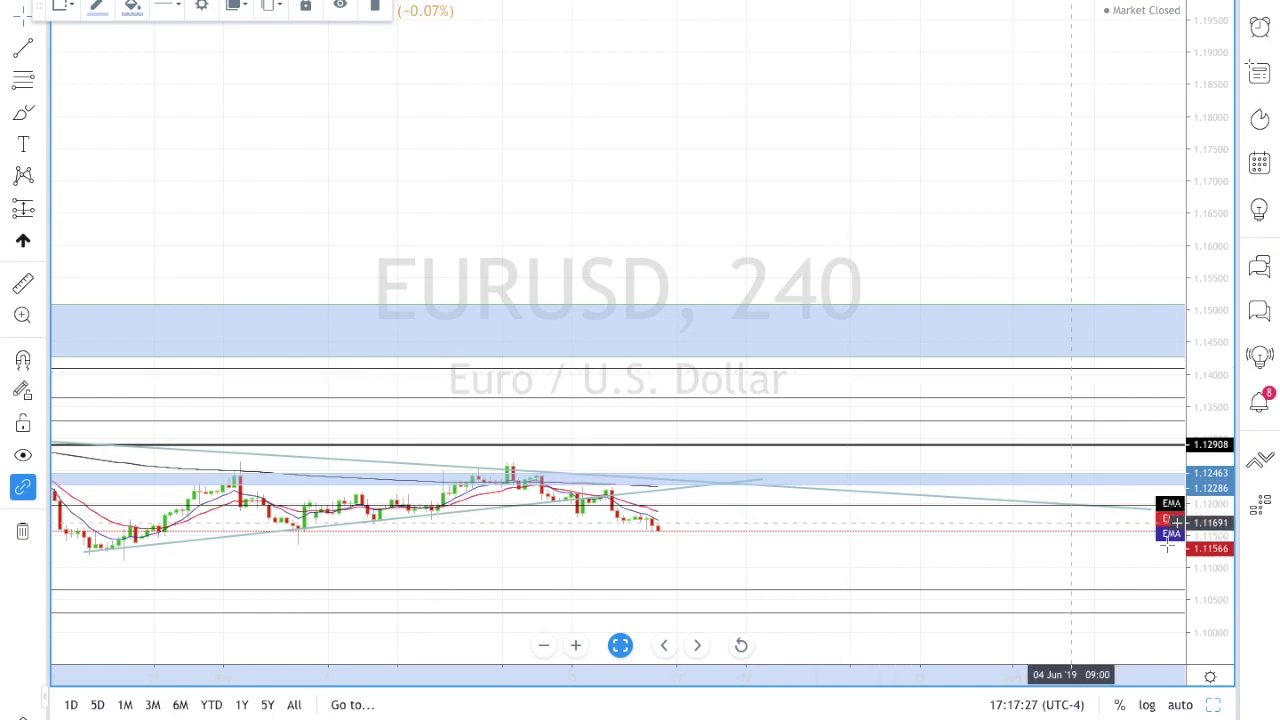
left_click_drag(1206, 563, 1220, 114)
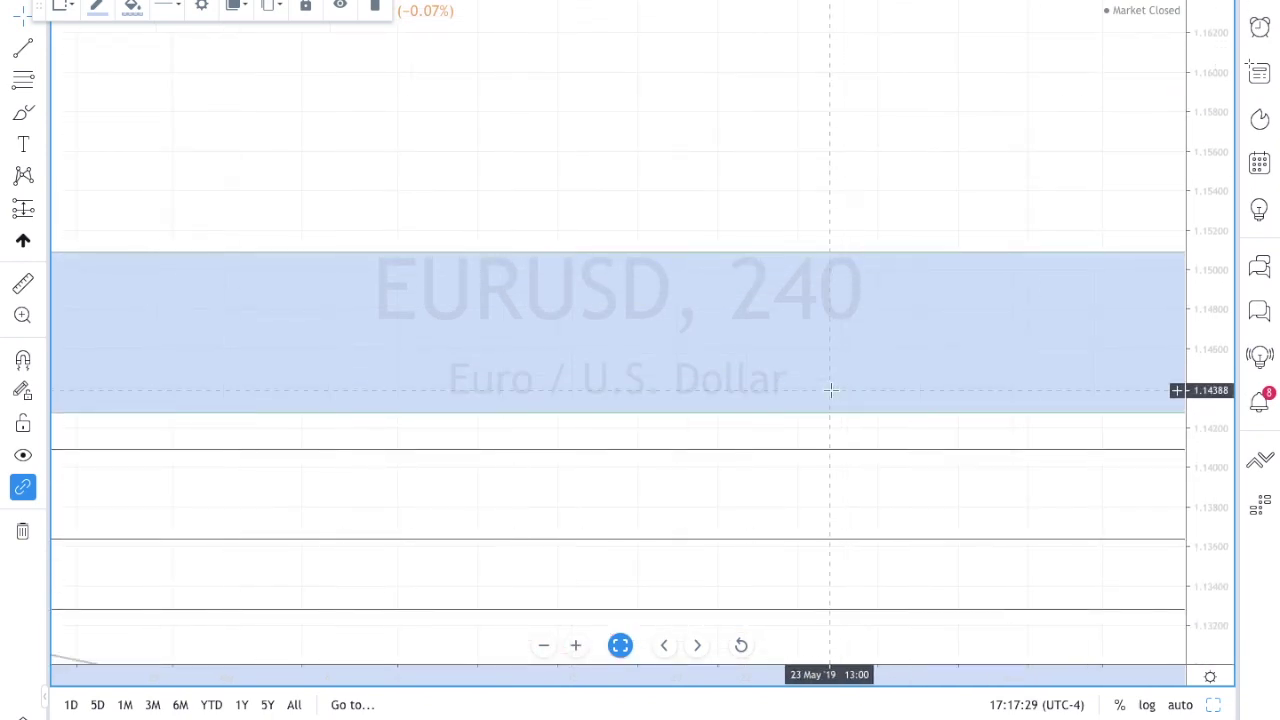
left_click_drag(791, 451, 818, 313)
left_click_drag(768, 443, 837, 46)
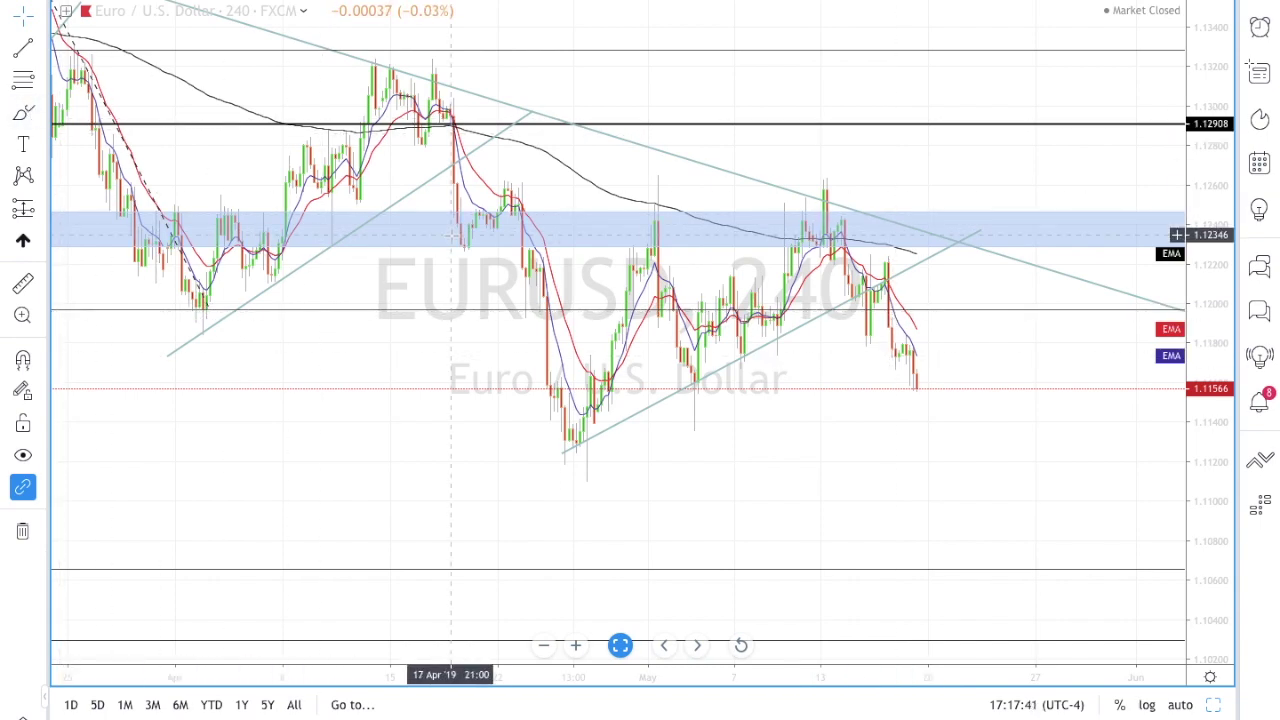
scroll(457, 400, "right", 3)
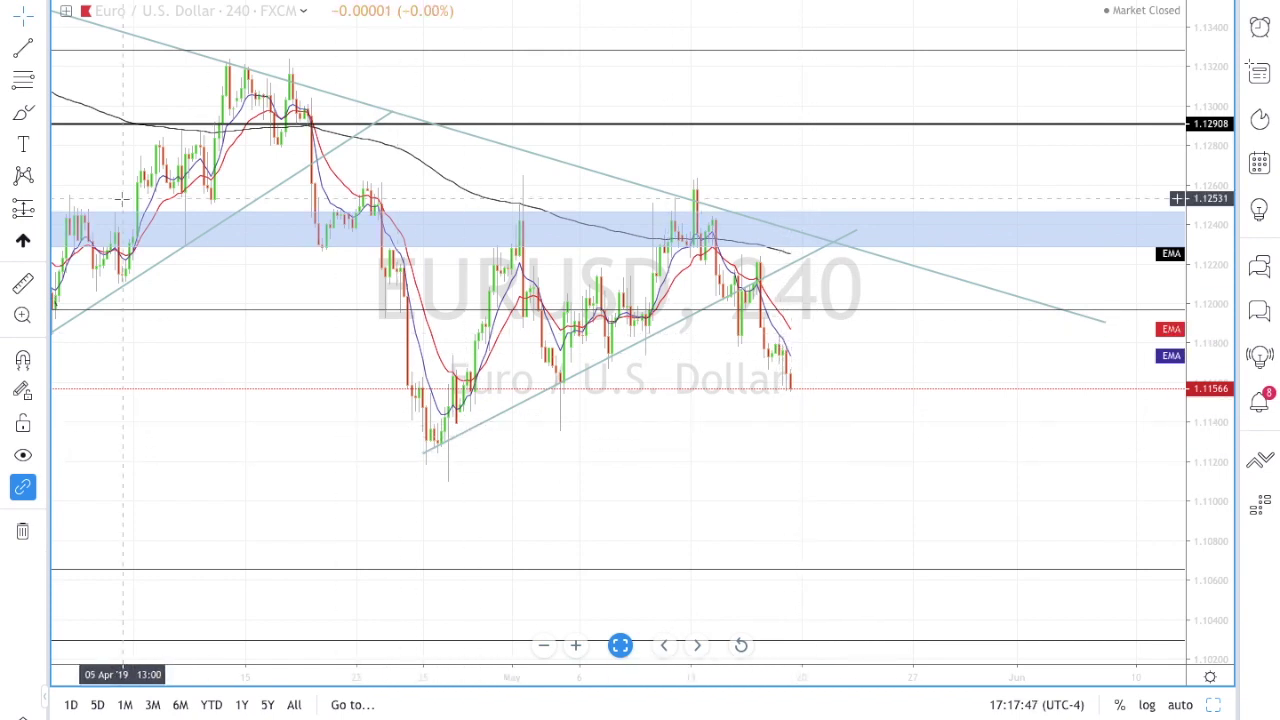
Step: Draw a rectangle zone at the late-April lows, about 1.11177–1.11267, from 23 Apr to 28 May 2019
left_click(42, 76)
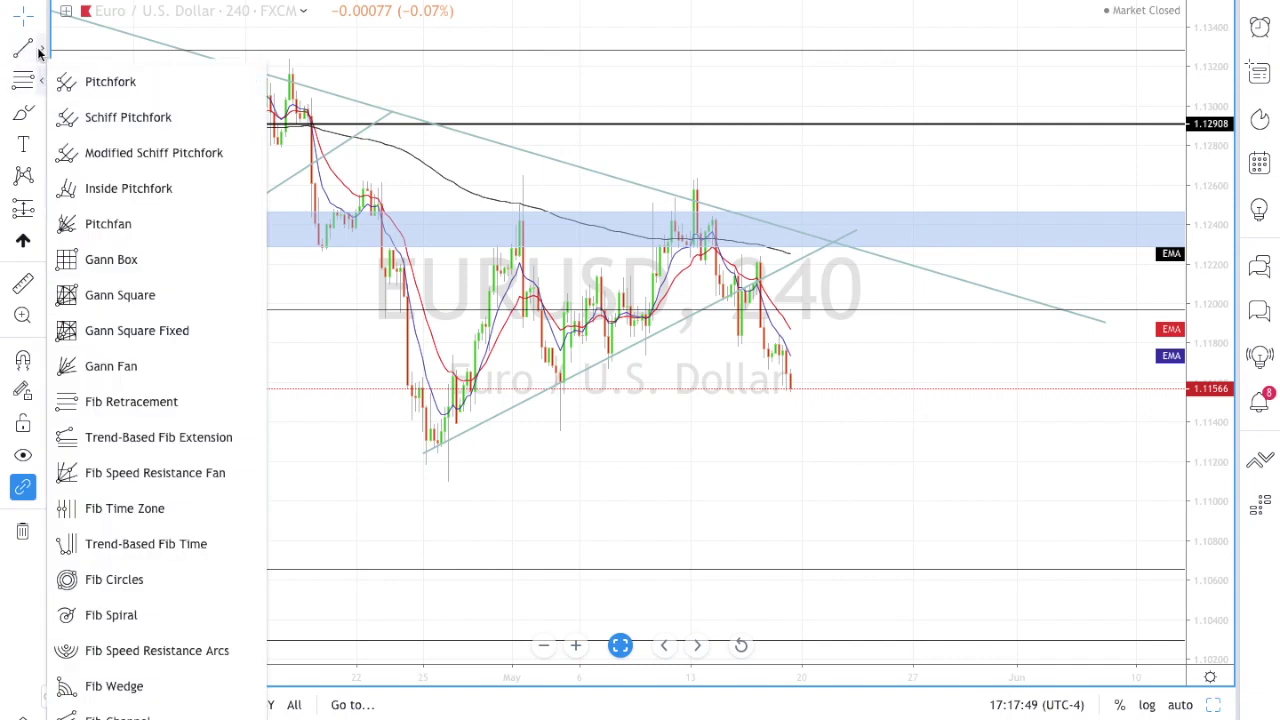
left_click(39, 50)
left_click(43, 117)
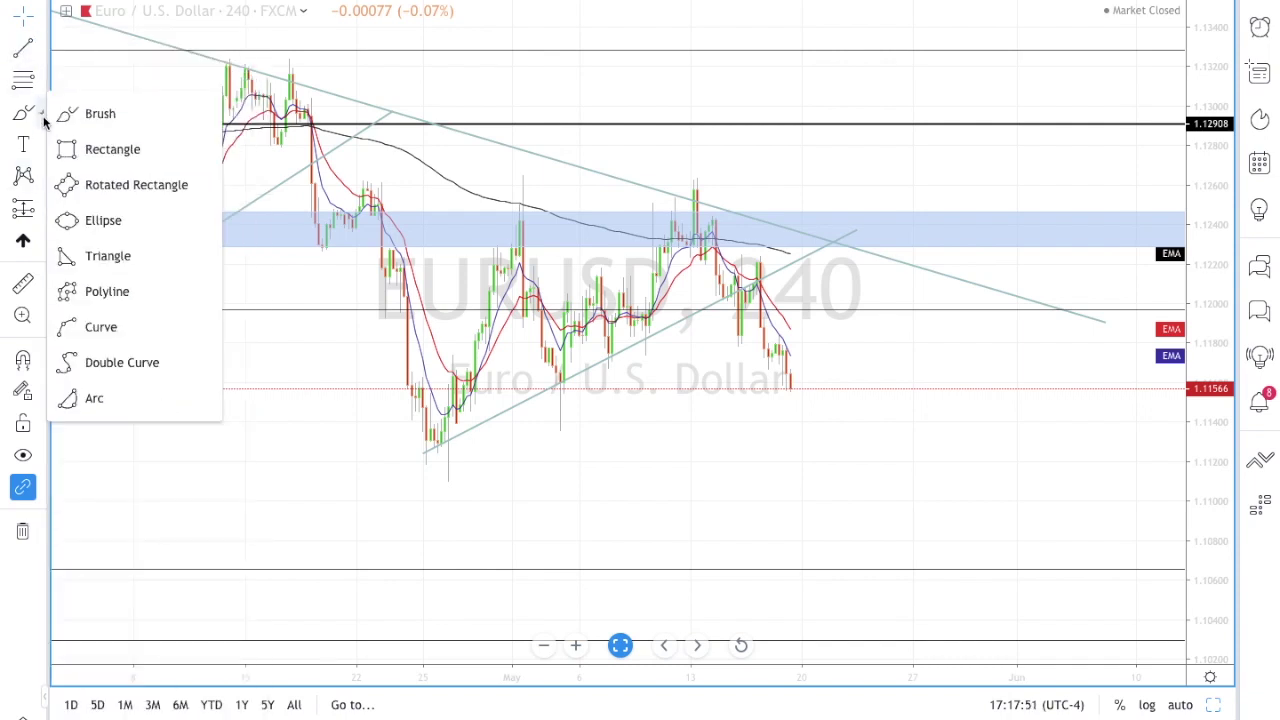
left_click(112, 149)
left_click_drag(389, 448, 946, 466)
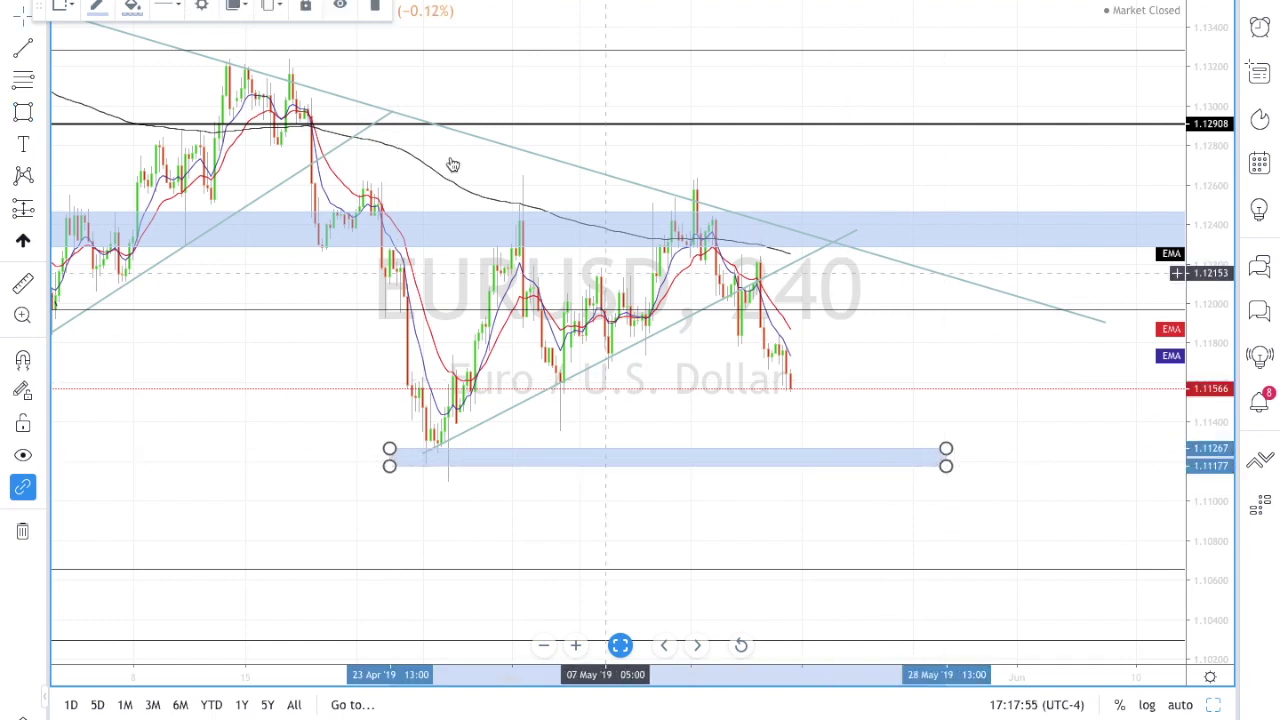
Step: Set the new rectangle zone's border and fill colours to light green
left_click(96, 6)
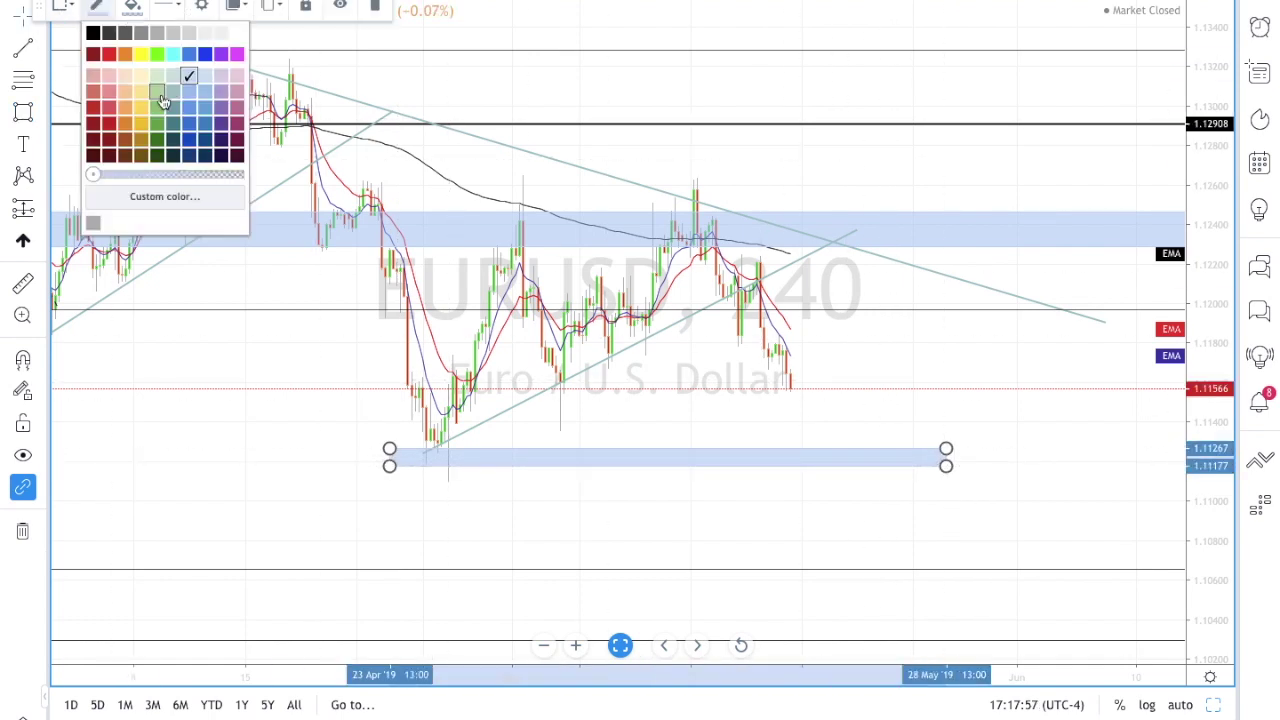
left_click(163, 100)
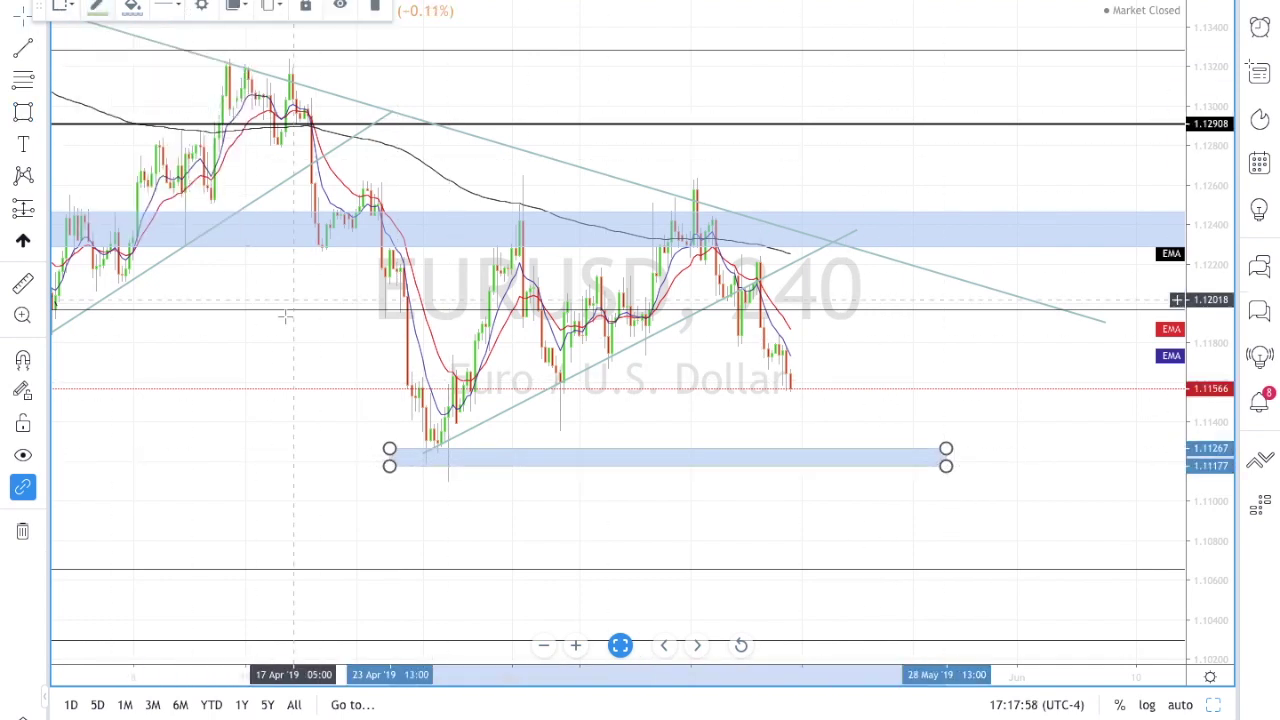
left_click(391, 457)
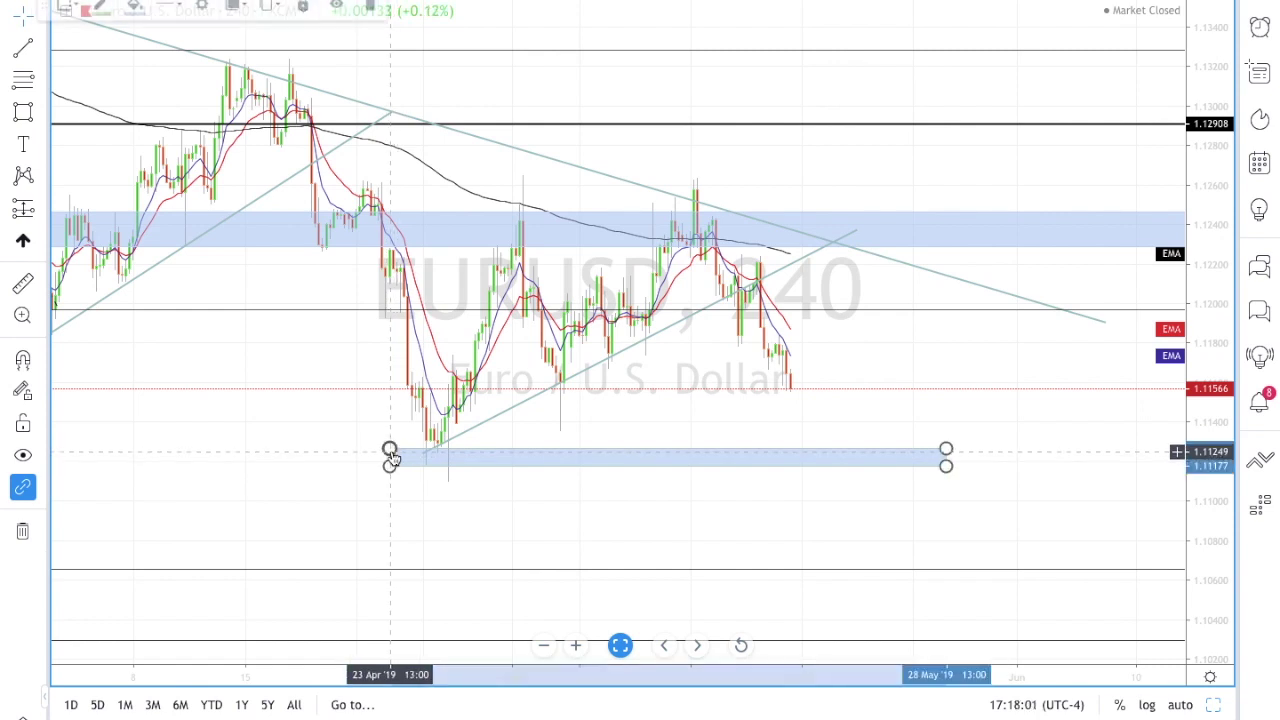
left_click(132, 6)
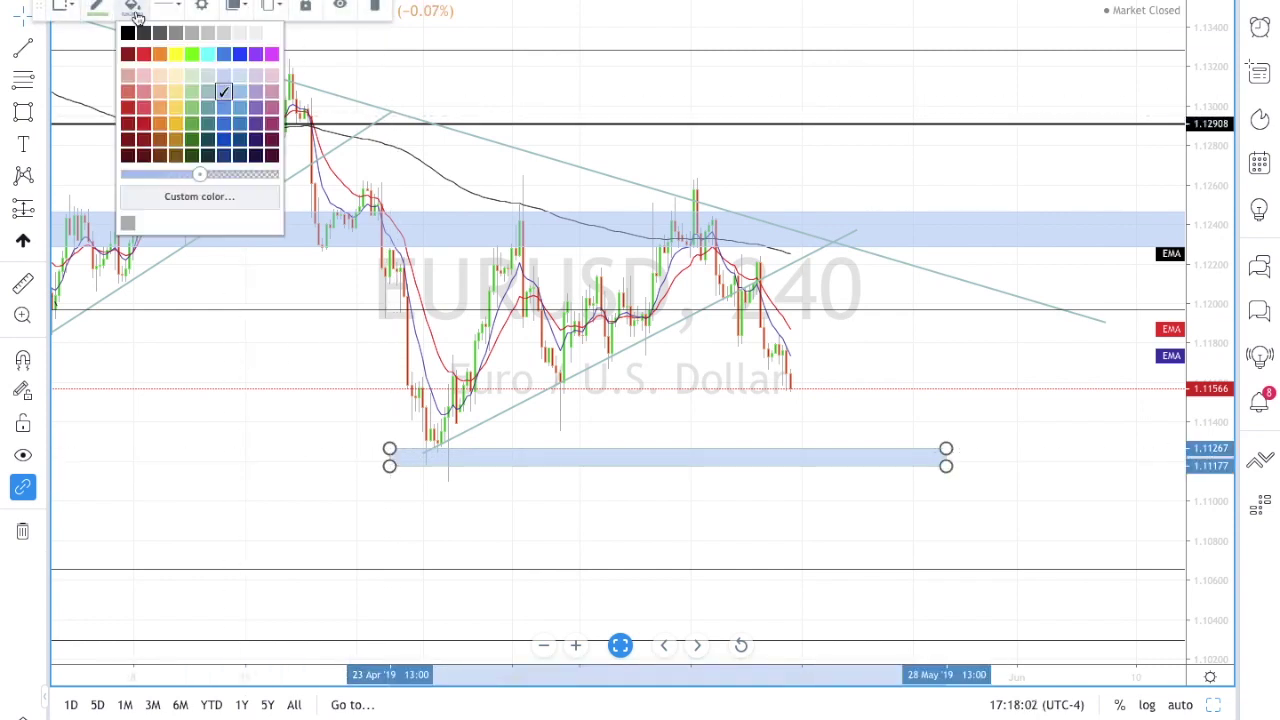
left_click(194, 96)
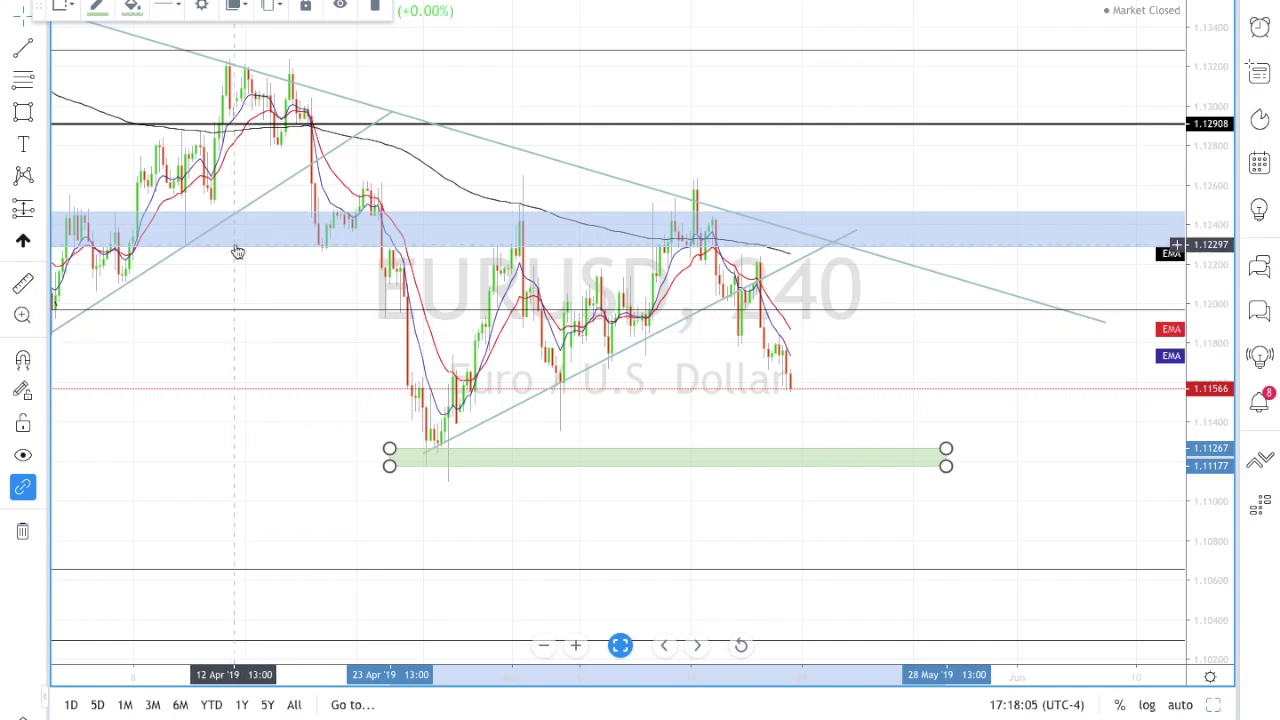
Step: Set the fill of the light green rectangle zone at the late-April lows to a stronger green
left_click(133, 8)
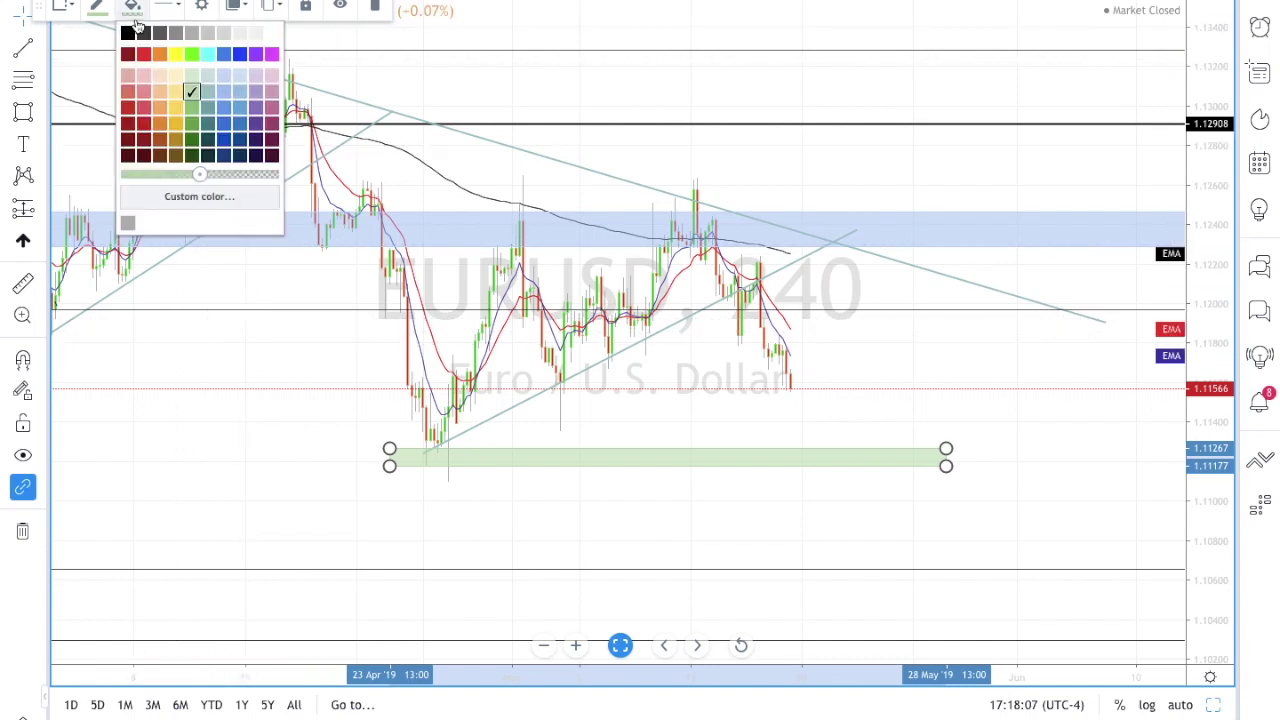
left_click(198, 116)
left_click(323, 346)
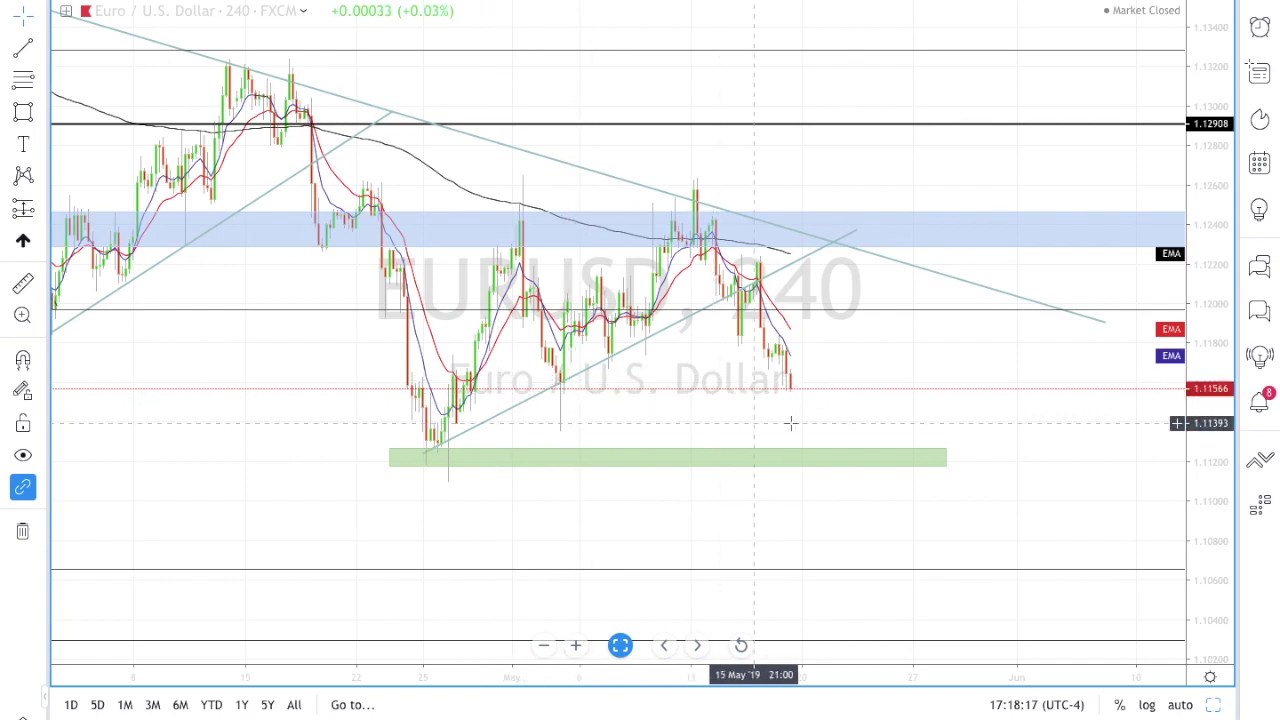
Step: Draw a Fibonacci retracement from the 12 Apr 2019 high at about 1.13232 to the 25 Apr low at about 1.11298
scroll(816, 367, "right", 5)
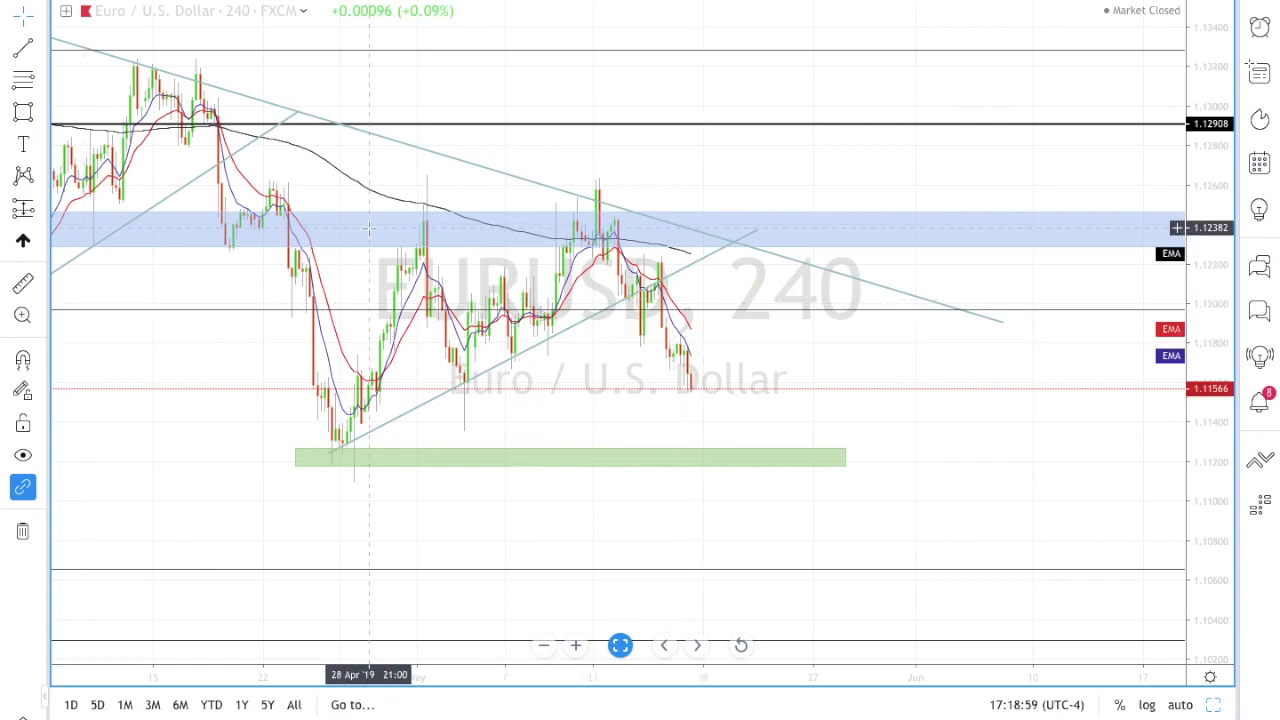
scroll(280, 261, "left", 5)
scroll(275, 261, "left", 2)
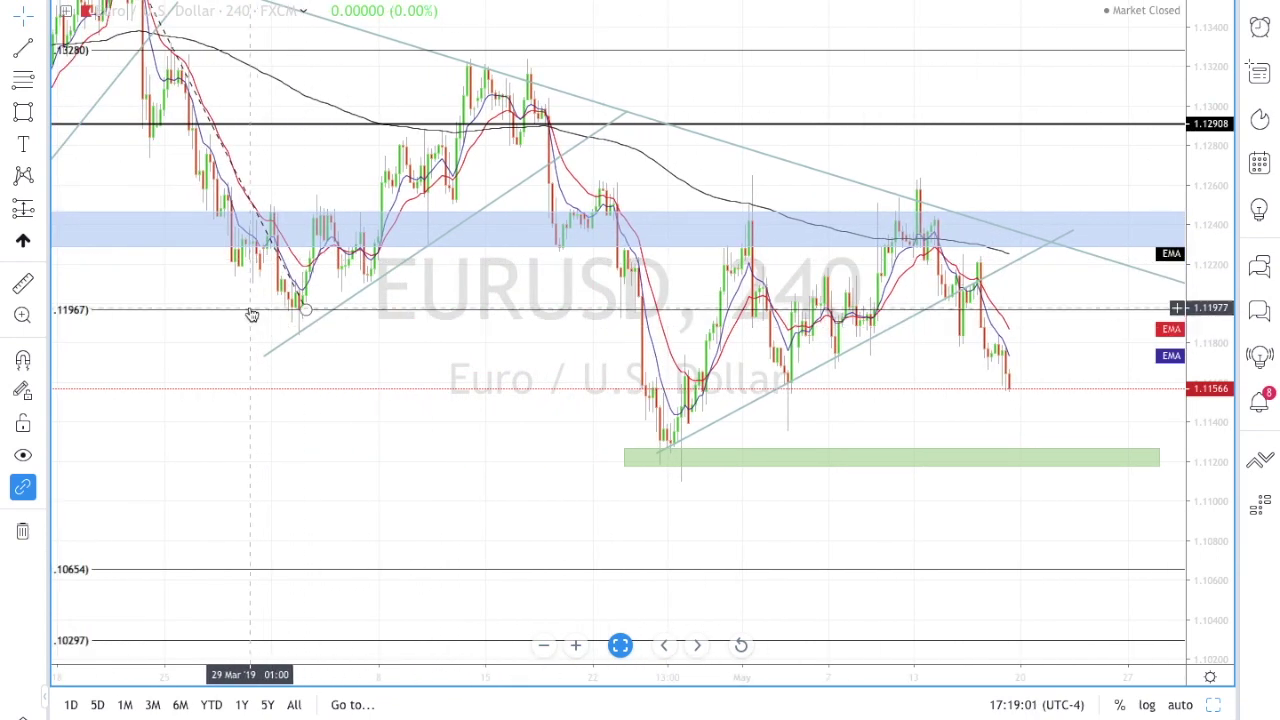
scroll(251, 315, "right", 4)
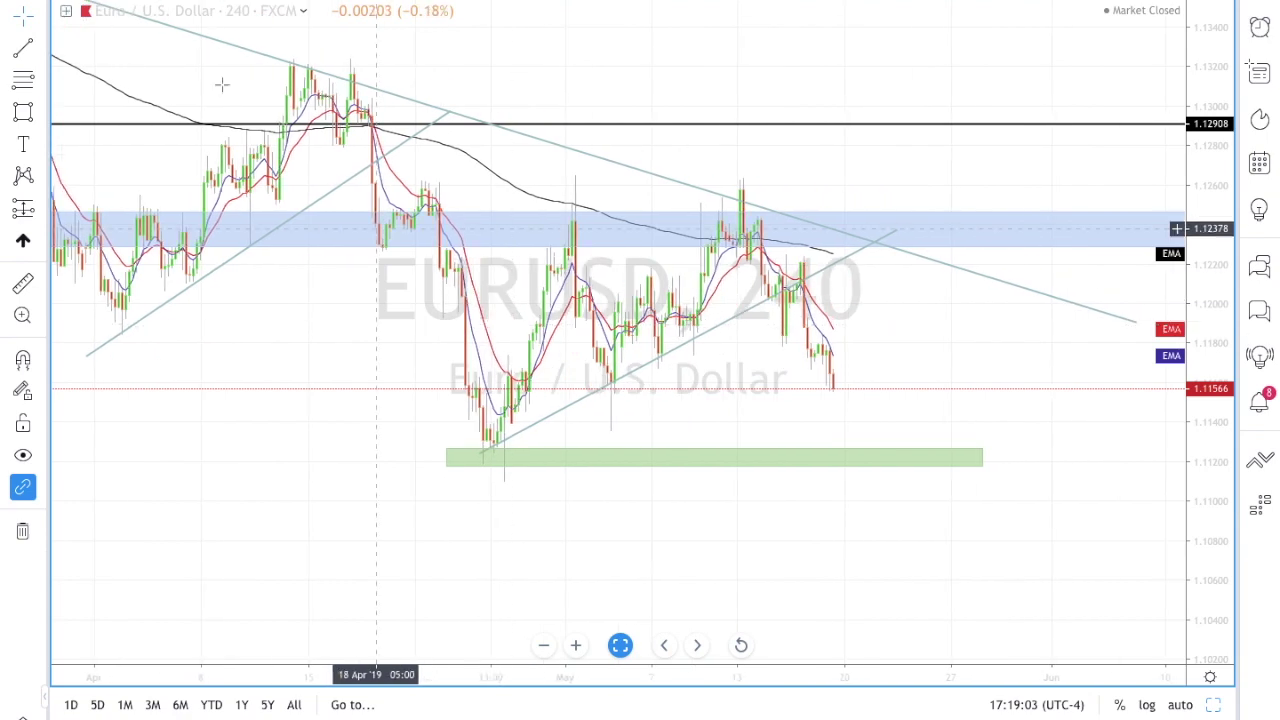
left_click(22, 84)
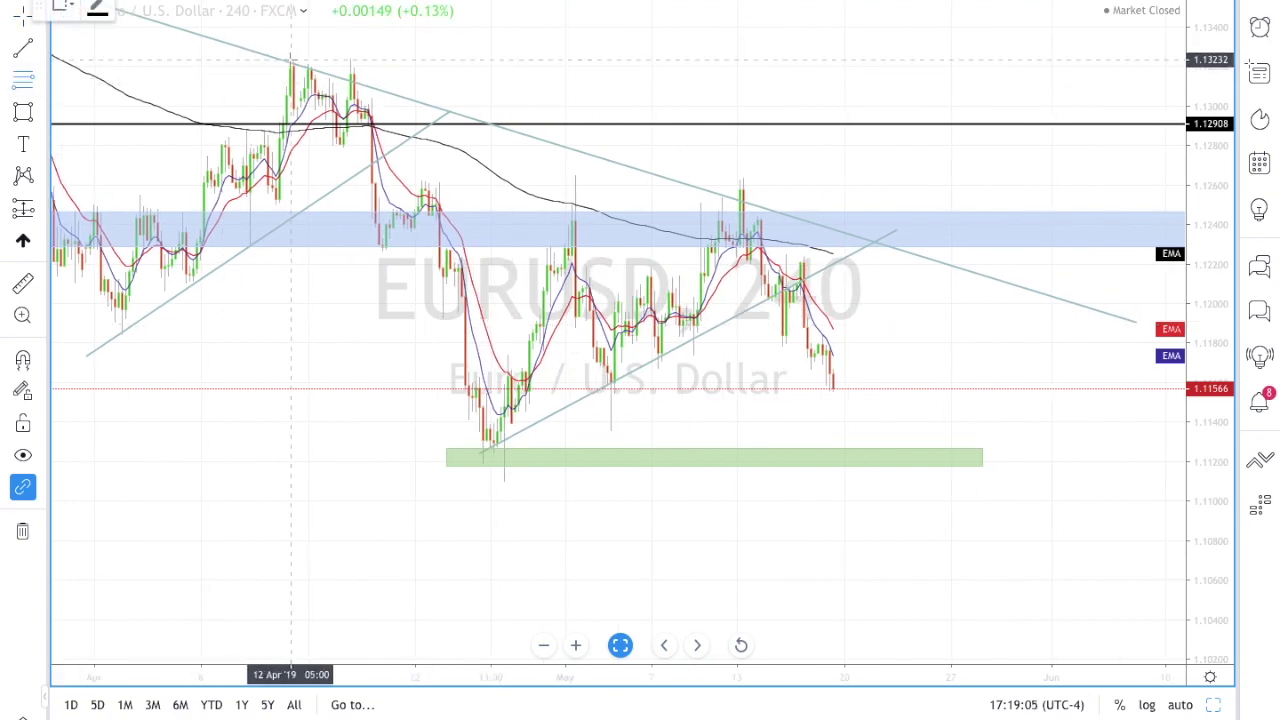
left_click(290, 60)
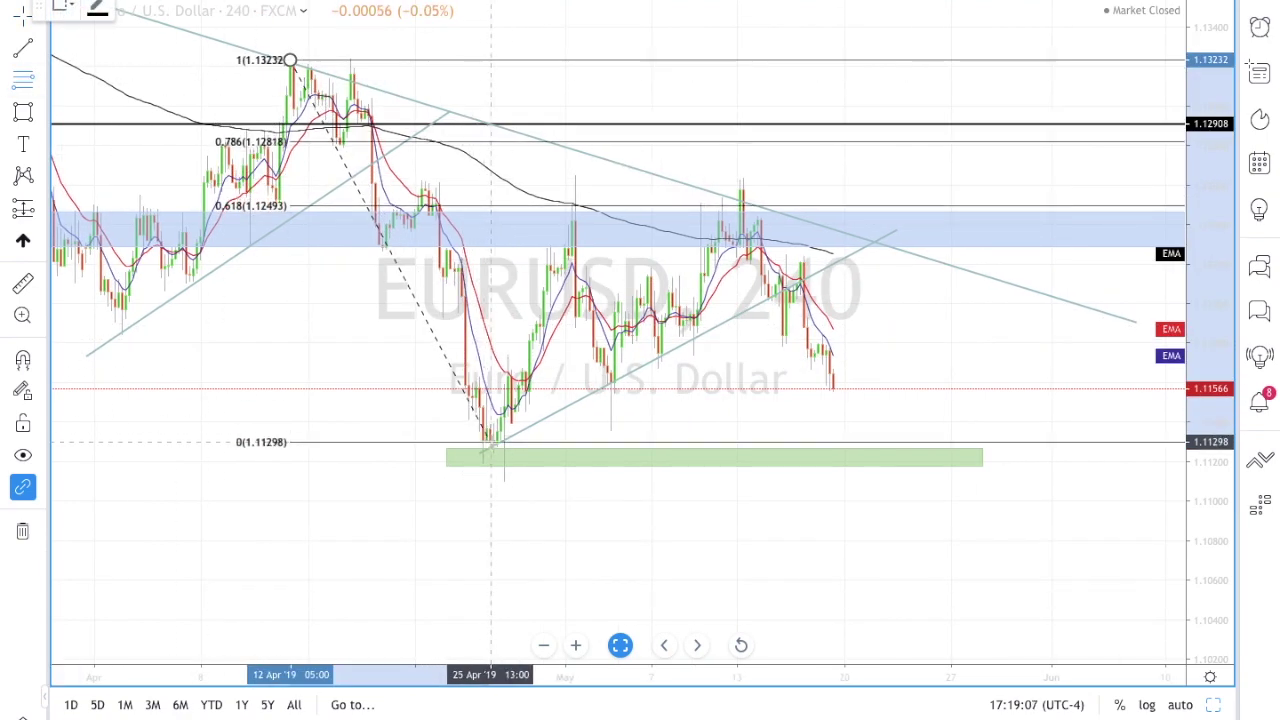
left_click(490, 442)
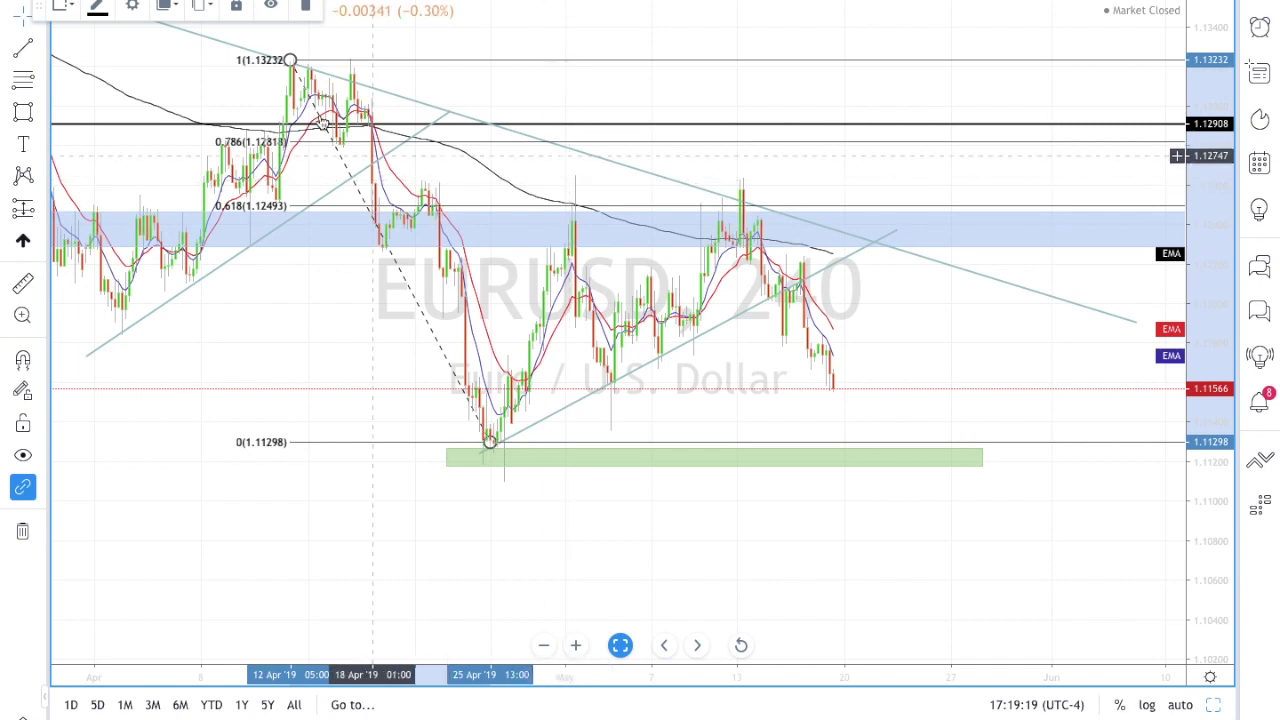
Step: Reverse the retracement so level 0 sits at about 1.13223 on 11 Apr and level 1 at about 1.11325 at the late-April low
left_click_drag(290, 60, 588, 550)
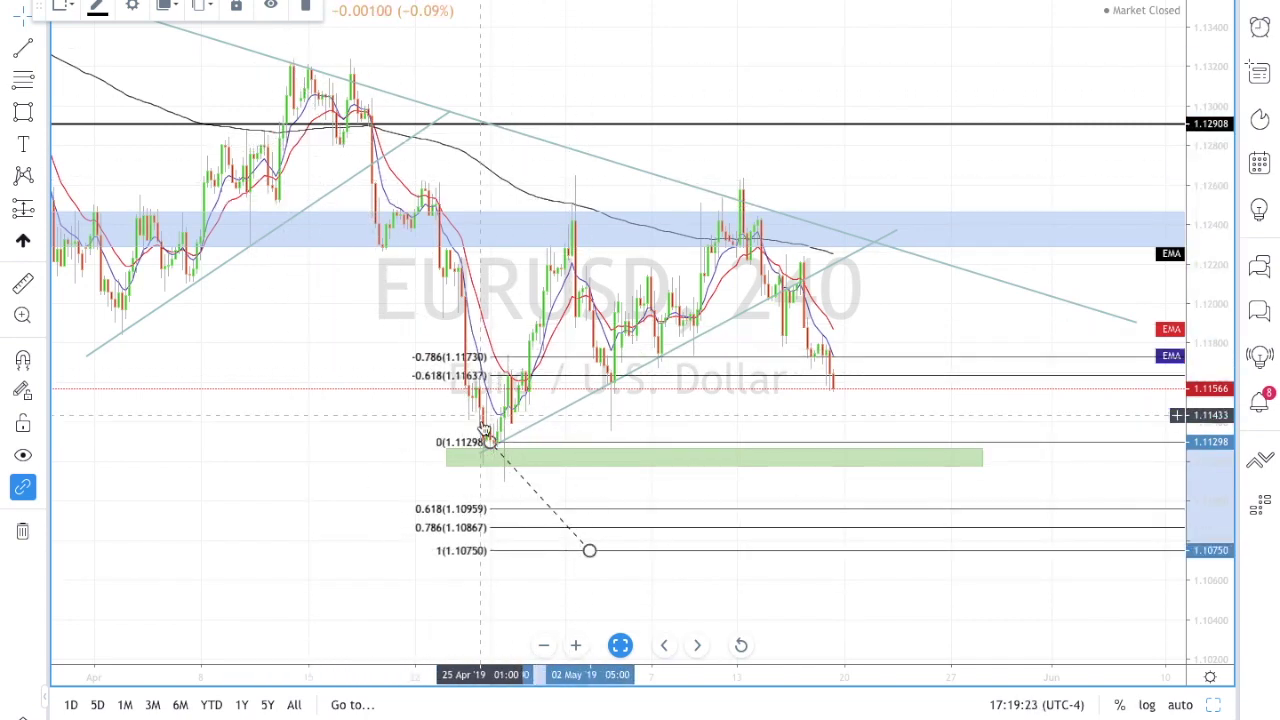
mouse_move(490, 441)
left_mouse_down()
mouse_move(480, 209)
mouse_move(282, 61)
left_mouse_up()
right_click(546, 478)
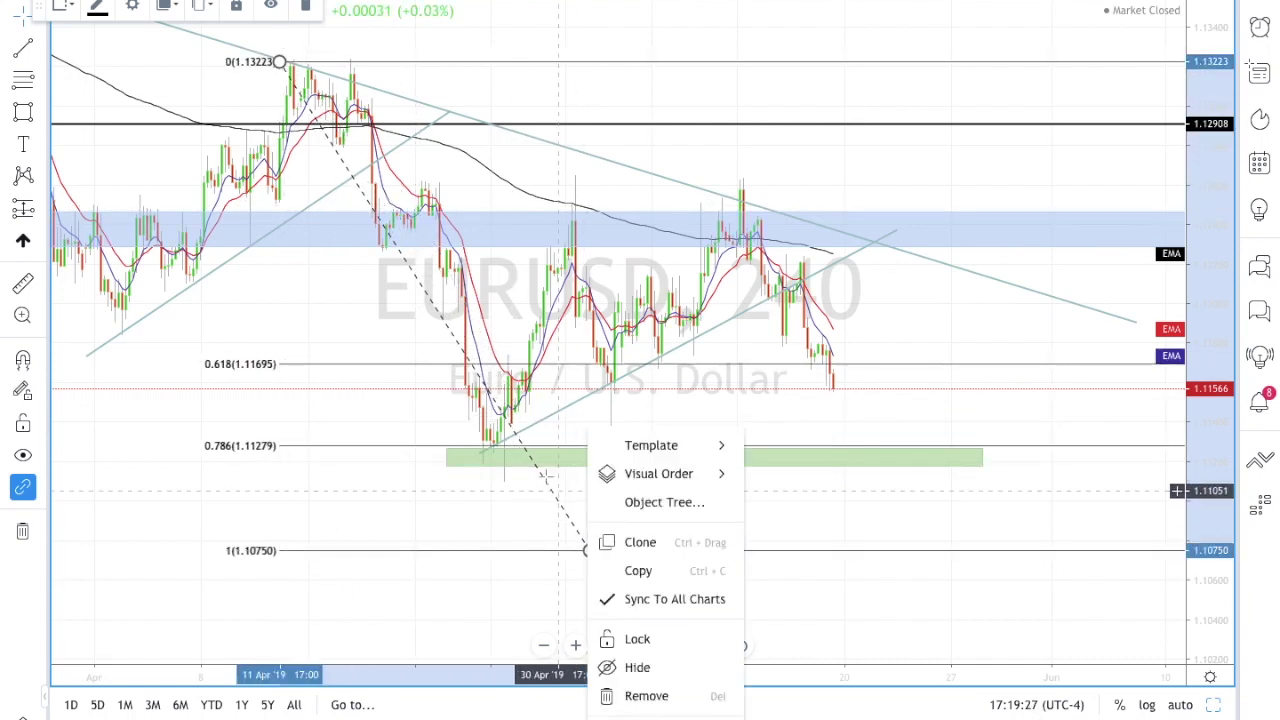
left_click(540, 458)
right_click(522, 424)
left_click(522, 424)
mouse_move(590, 553)
left_mouse_down()
mouse_move(534, 489)
mouse_move(512, 437)
left_mouse_up()
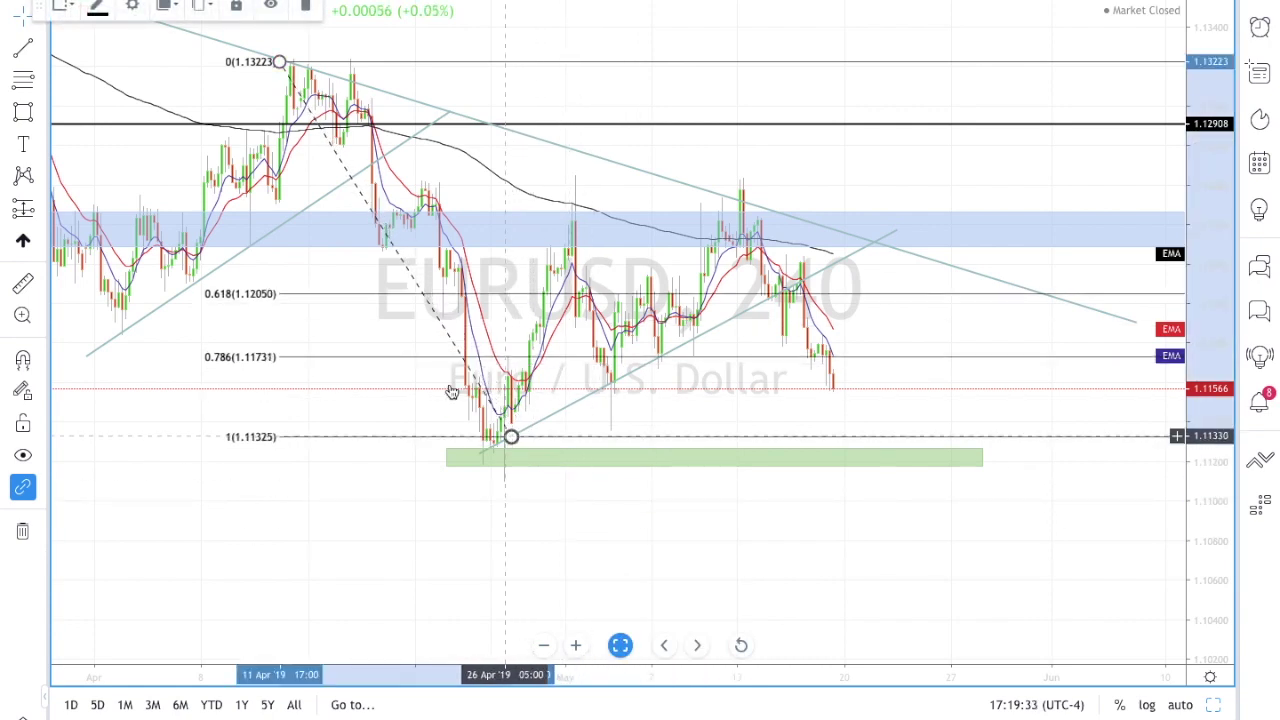
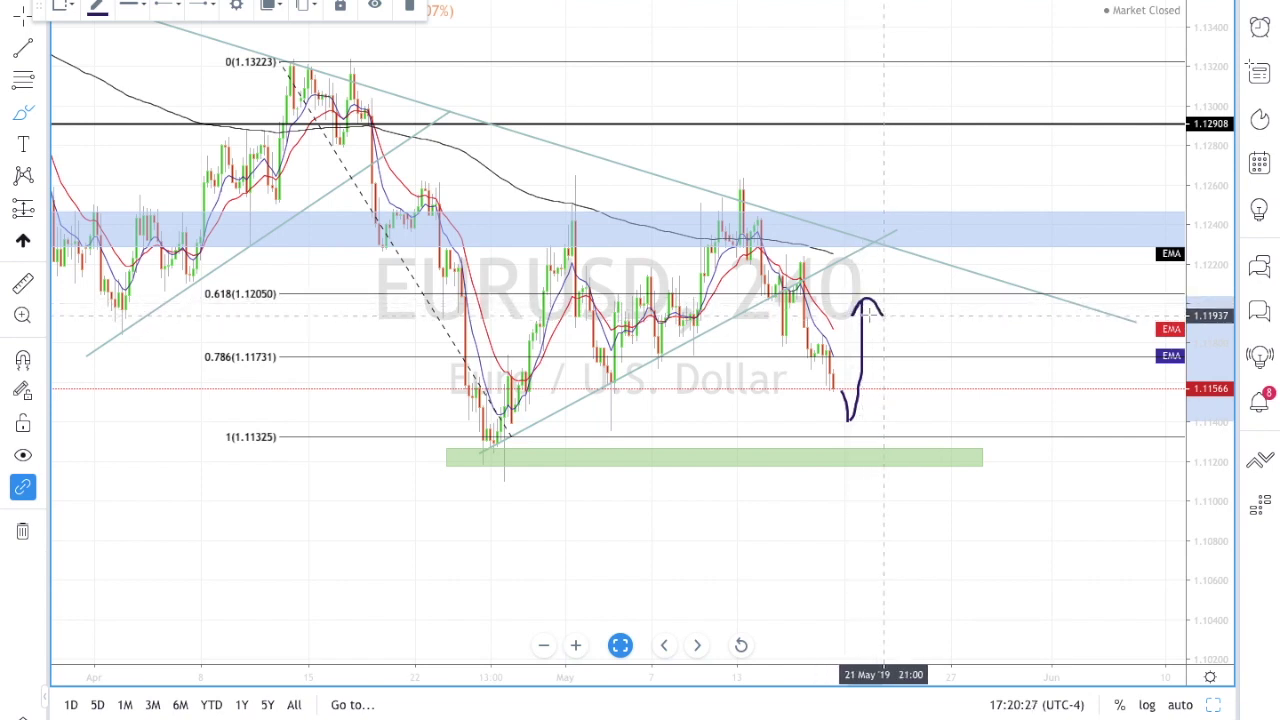
Step: Replace the steep brush arrow with a projected path dipping to about 1.1137, rising to about 1.1200 and pulling back to about 1.1175
left_click_drag(880, 316, 845, 312)
key("ctrl+z")
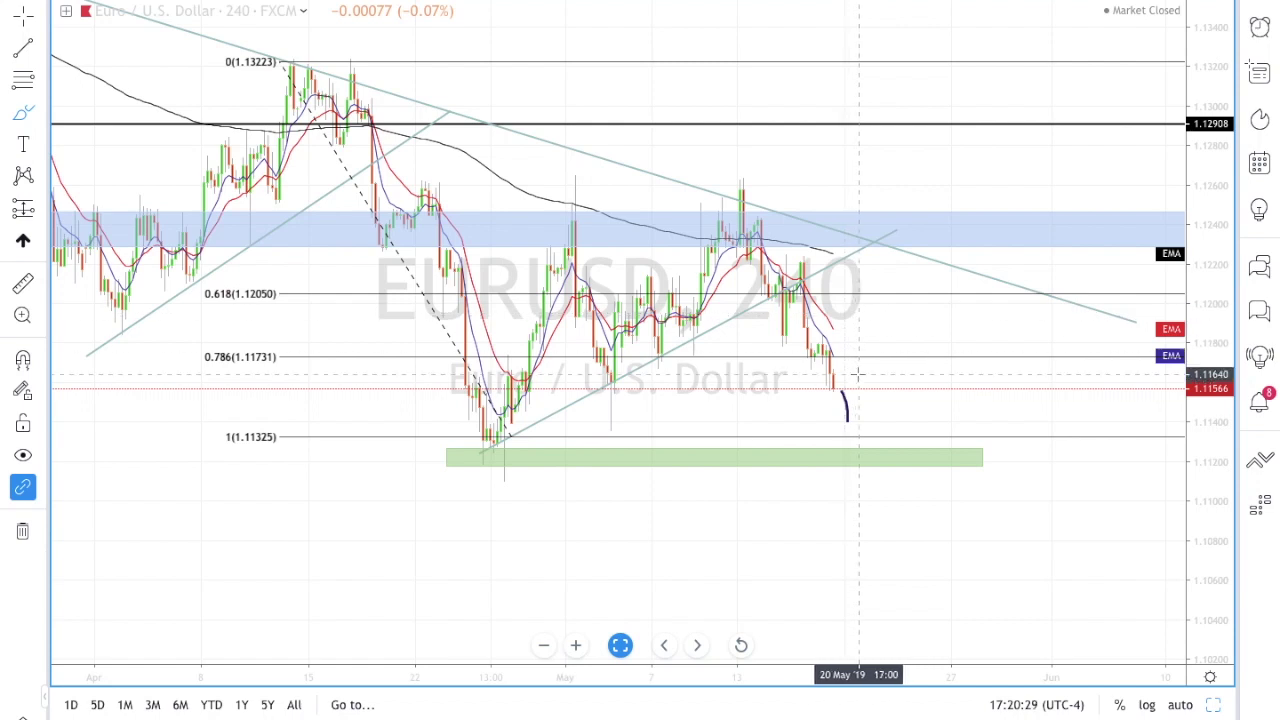
mouse_move(848, 420)
left_mouse_down()
mouse_move(901, 408)
mouse_move(946, 301)
mouse_move(972, 333)
left_mouse_up()
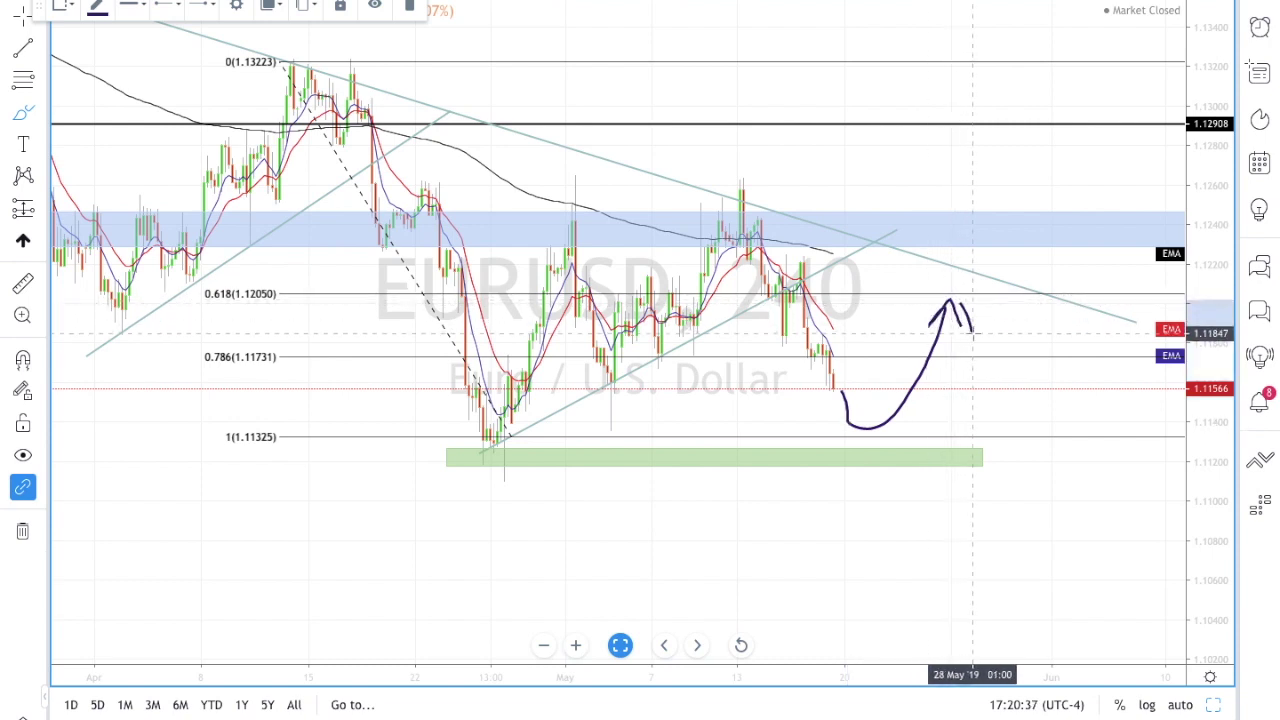
left_click_drag(976, 349, 994, 340)
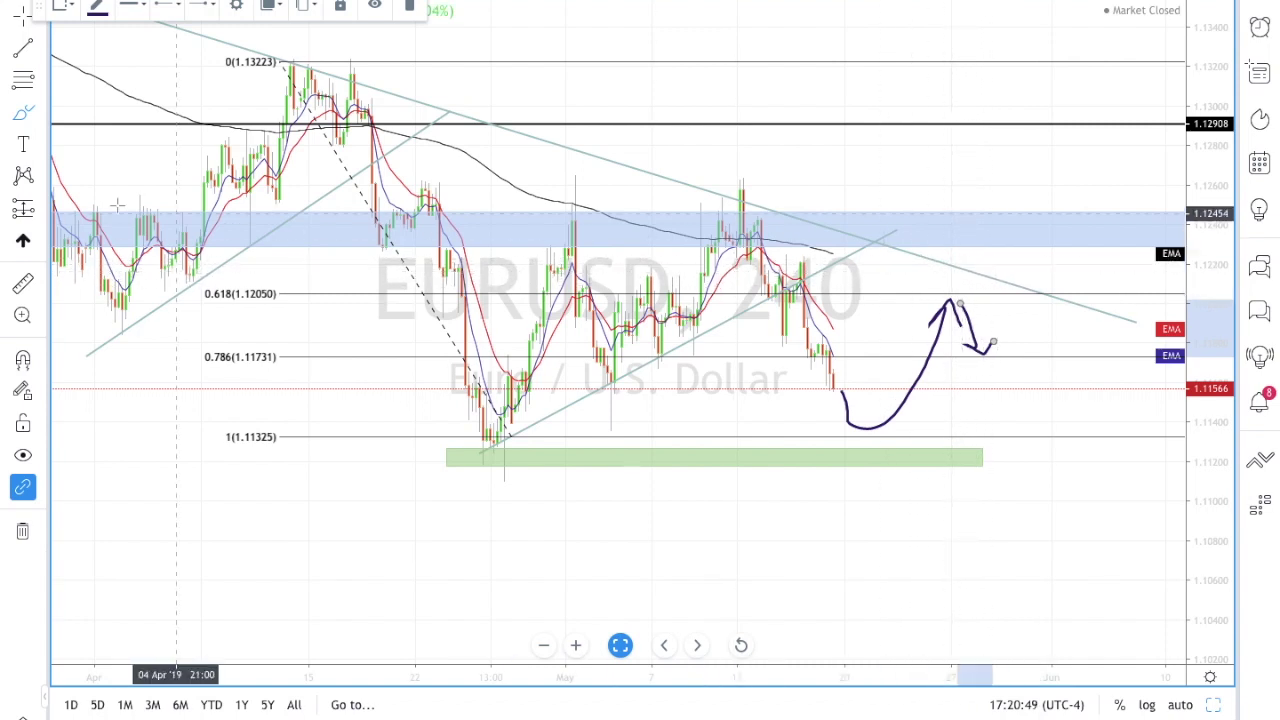
Step: Draw a rising trend line from the green zone at 1.11217 on 20 May to about 1.11950 on 4 Jun 2019
left_click(863, 440)
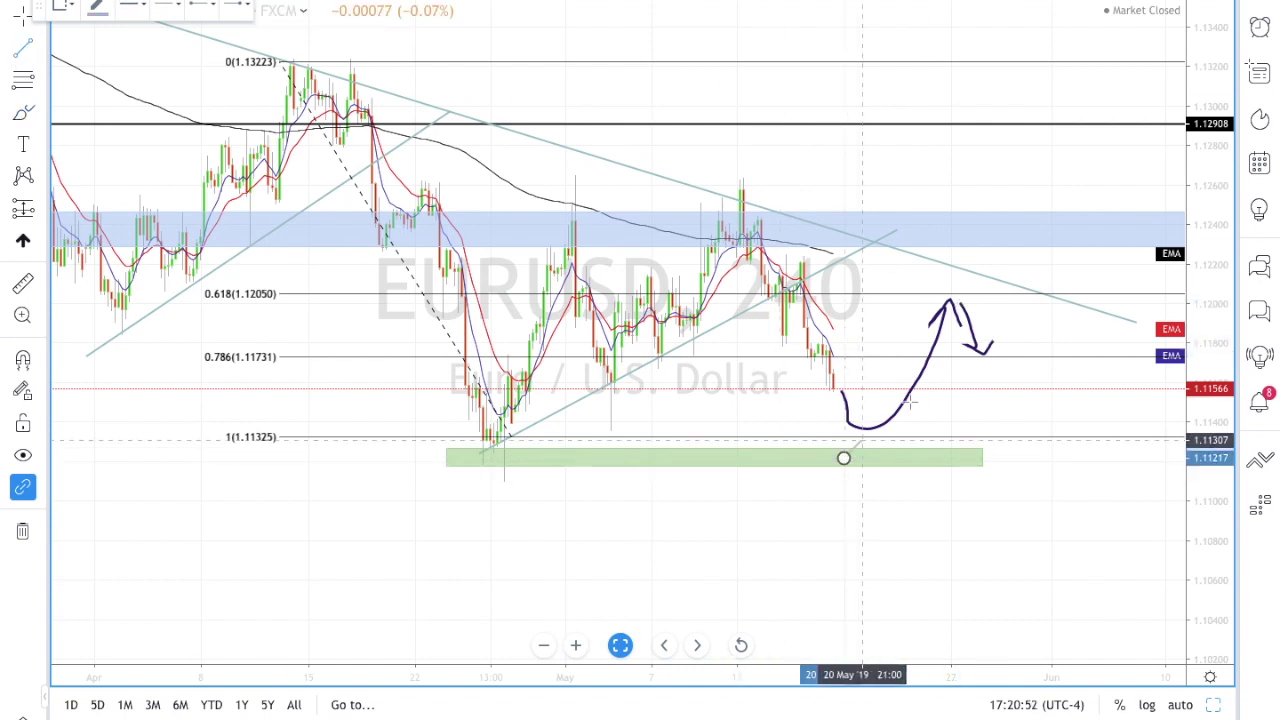
left_click(1005, 285)
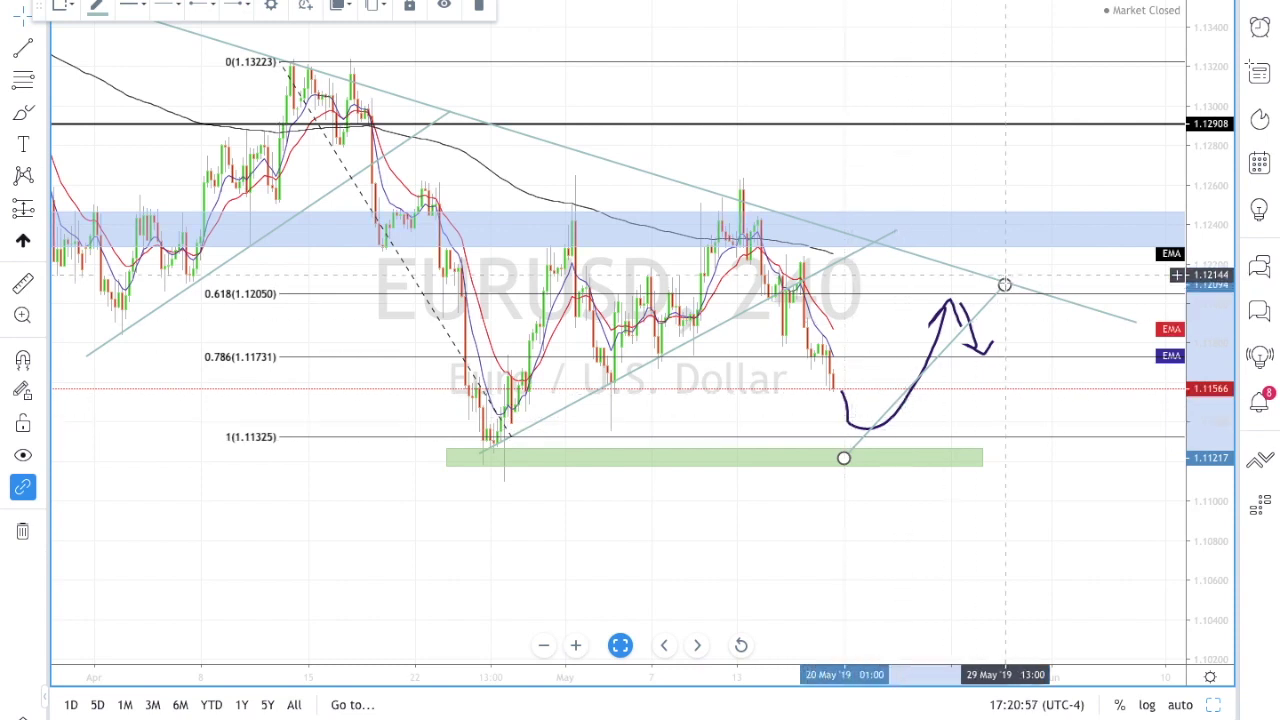
left_click_drag(1005, 285, 1094, 313)
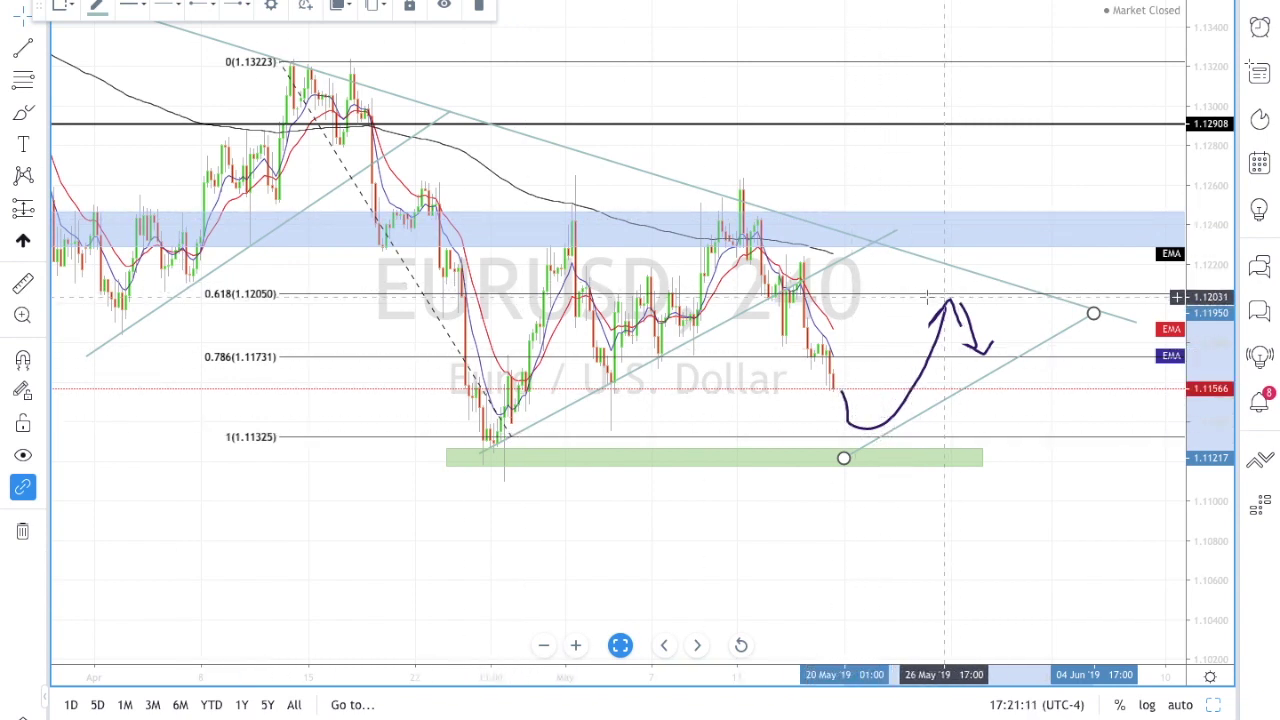
Step: Extend the brush-drawn projection up into the blue zone around 30 May, and down in a long arrow to about 1.1040
left_click(18, 118)
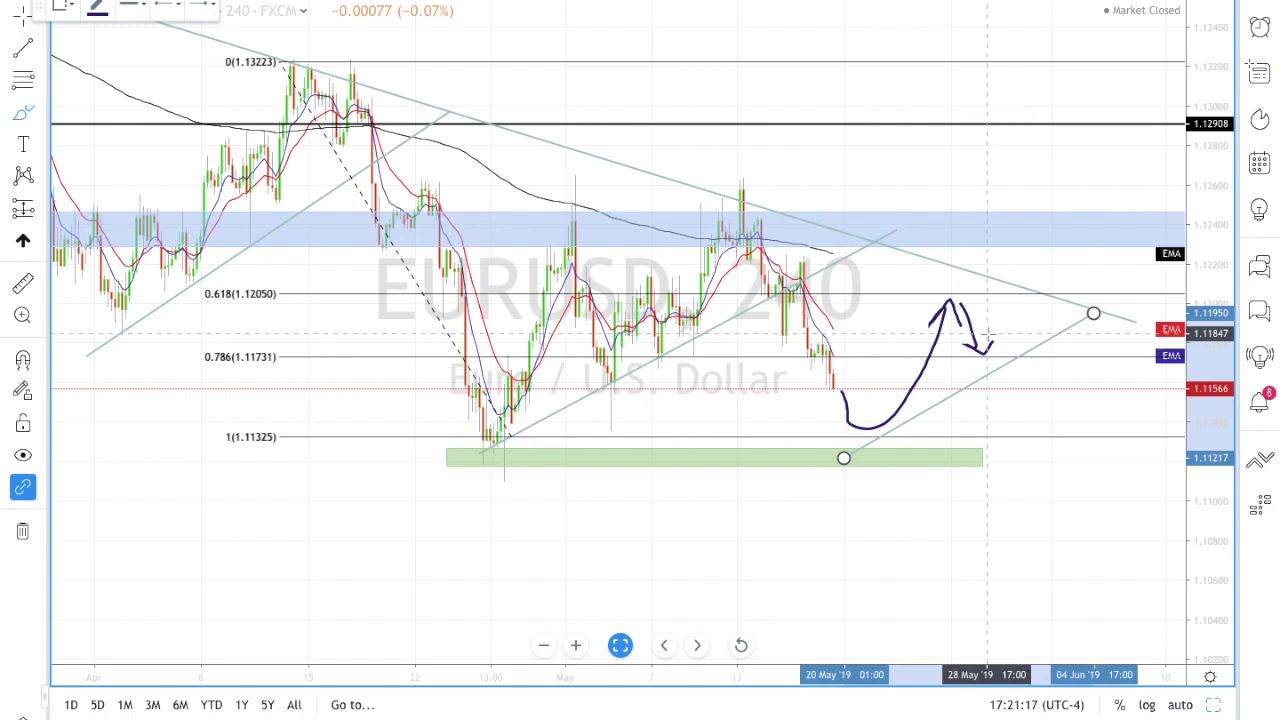
left_click_drag(988, 338, 1030, 237)
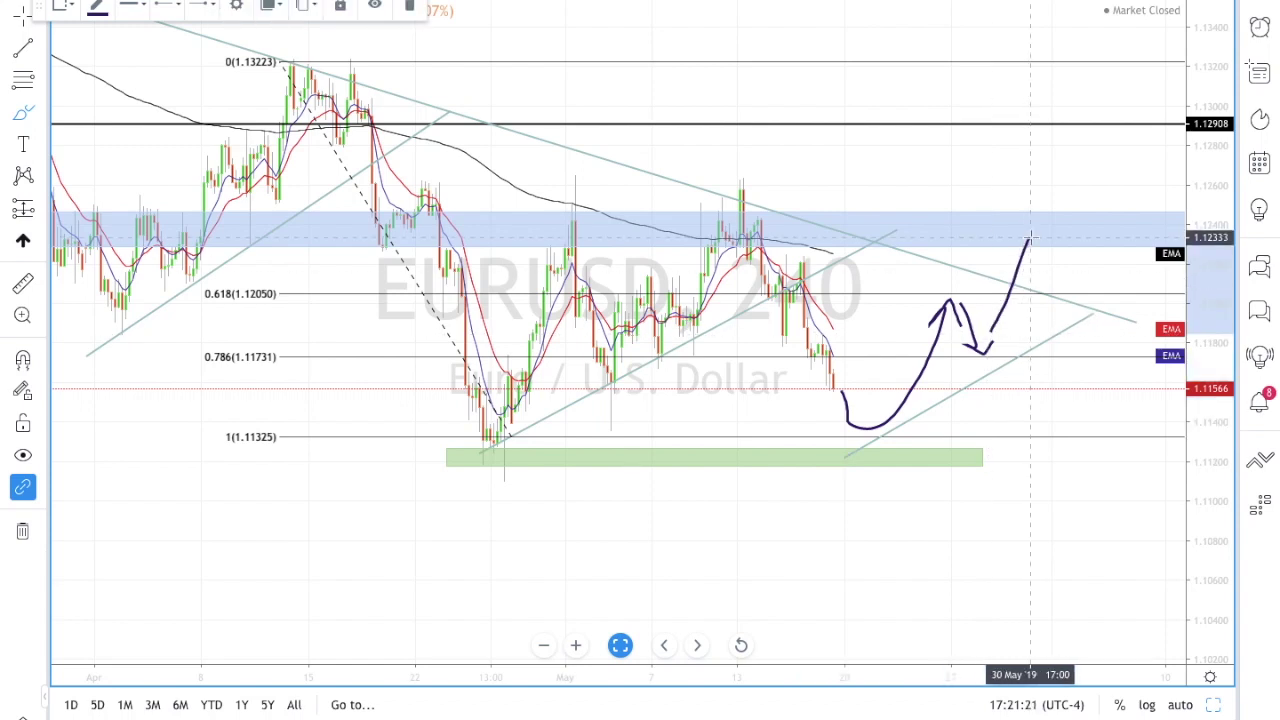
left_click_drag(1030, 237, 1039, 253)
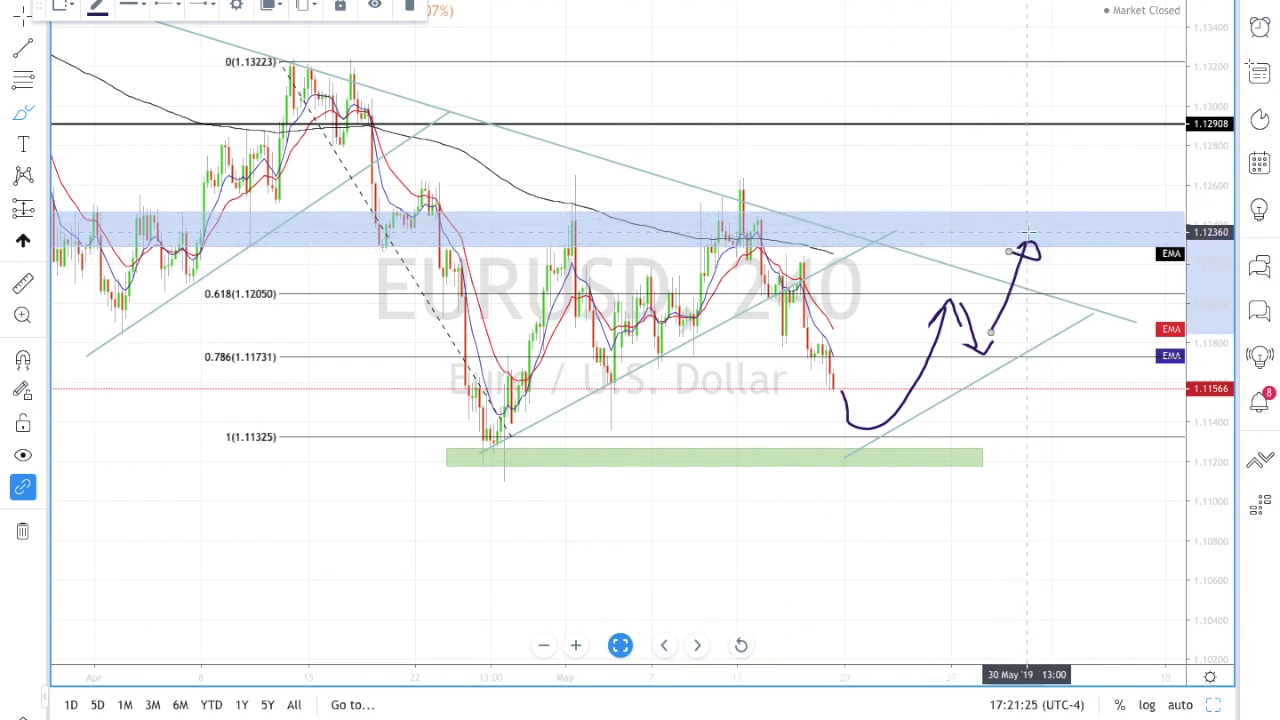
mouse_move(1046, 252)
left_mouse_down()
mouse_move(1117, 590)
mouse_move(1150, 635)
left_mouse_up()
left_click_drag(1150, 575, 1072, 581)
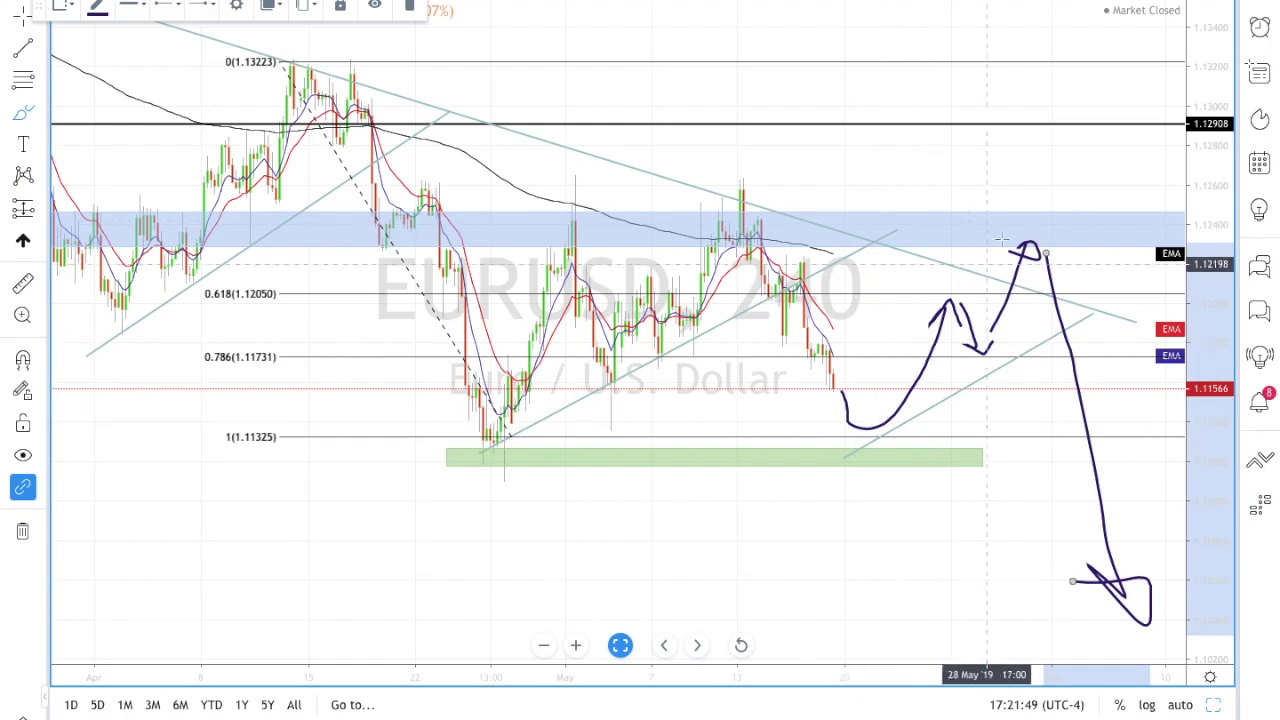
Step: Switch the symbol to EURJPY from the watchlist and maximise its 4-hour chart
left_click(1259, 70)
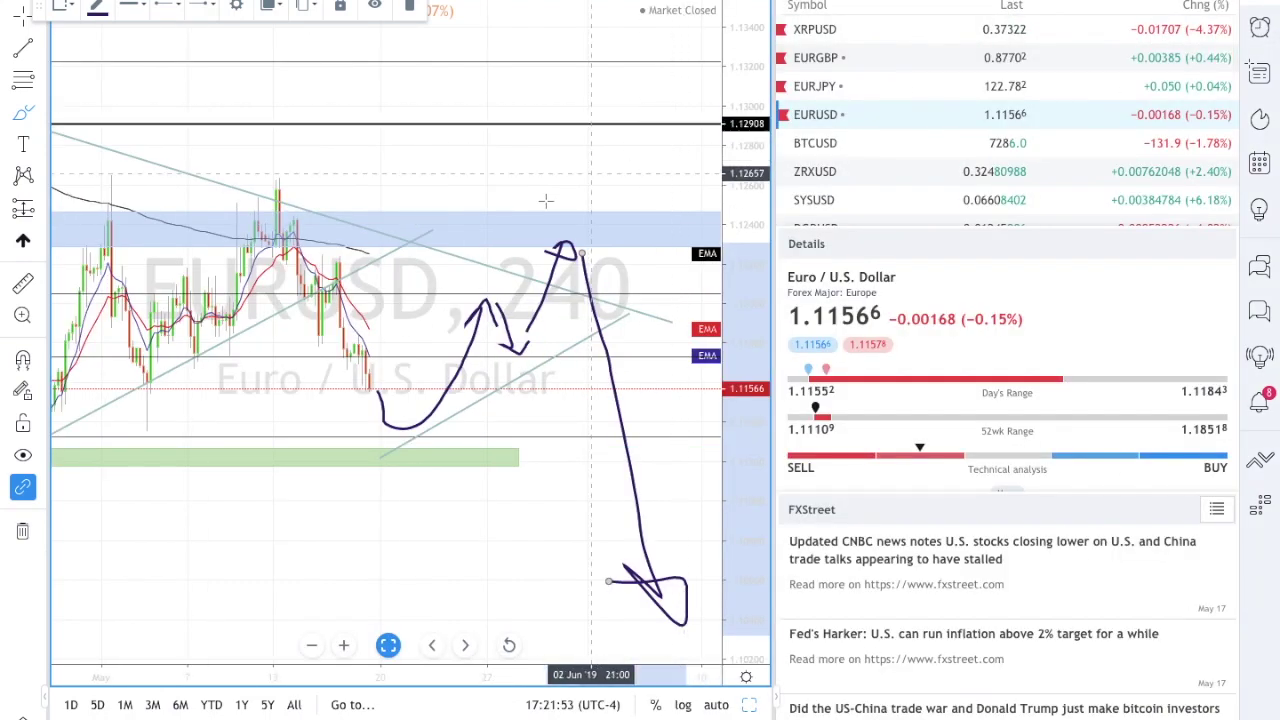
left_click(801, 91)
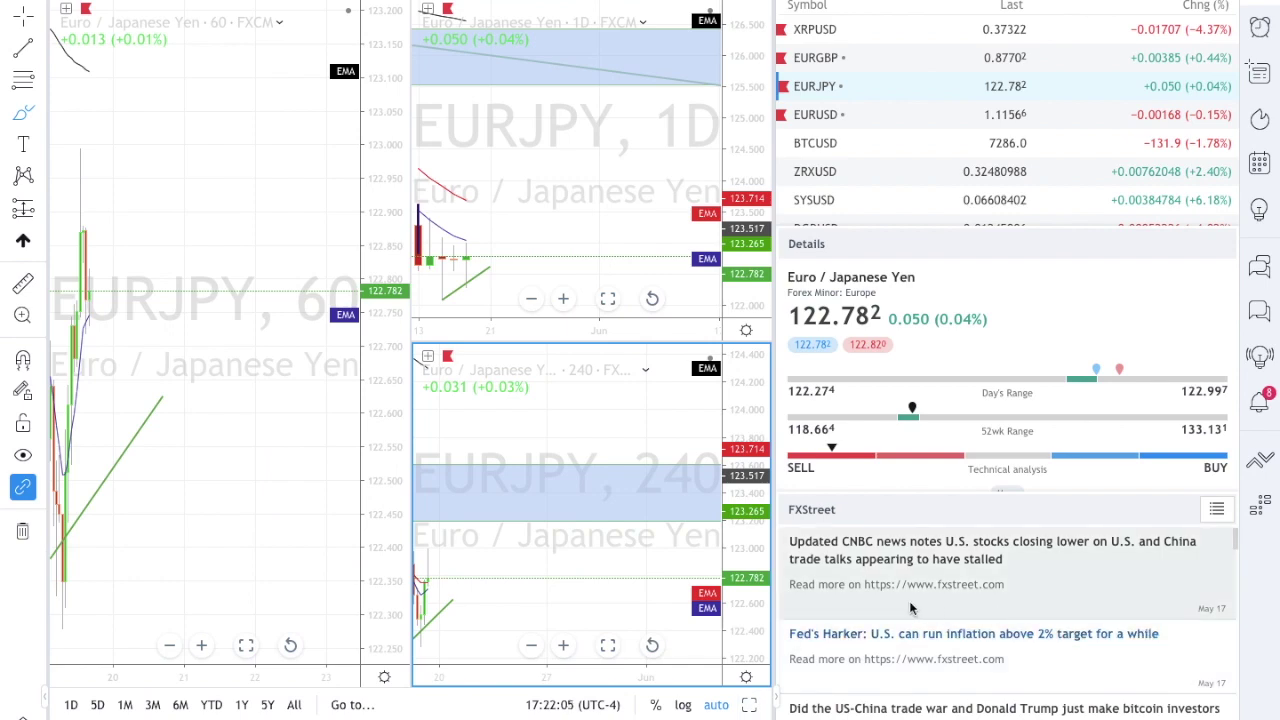
left_click(607, 645)
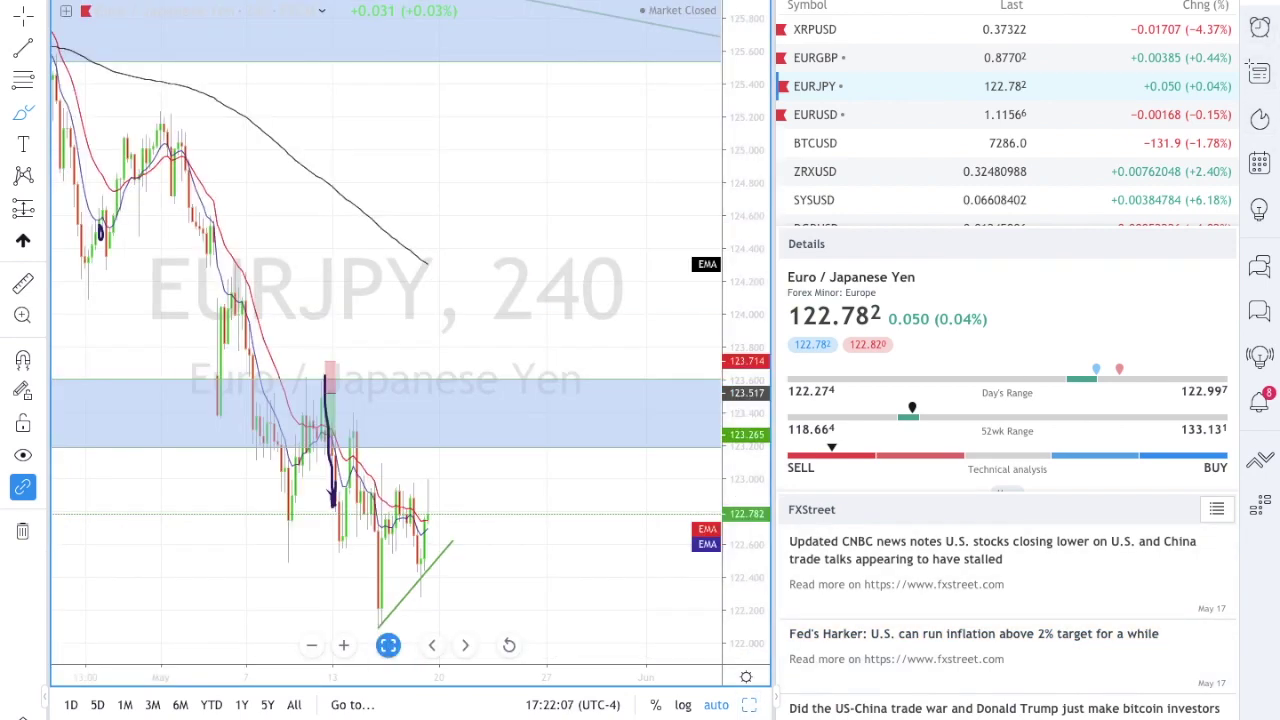
scroll(781, 373, "up", 3)
scroll(781, 373, "up", 5)
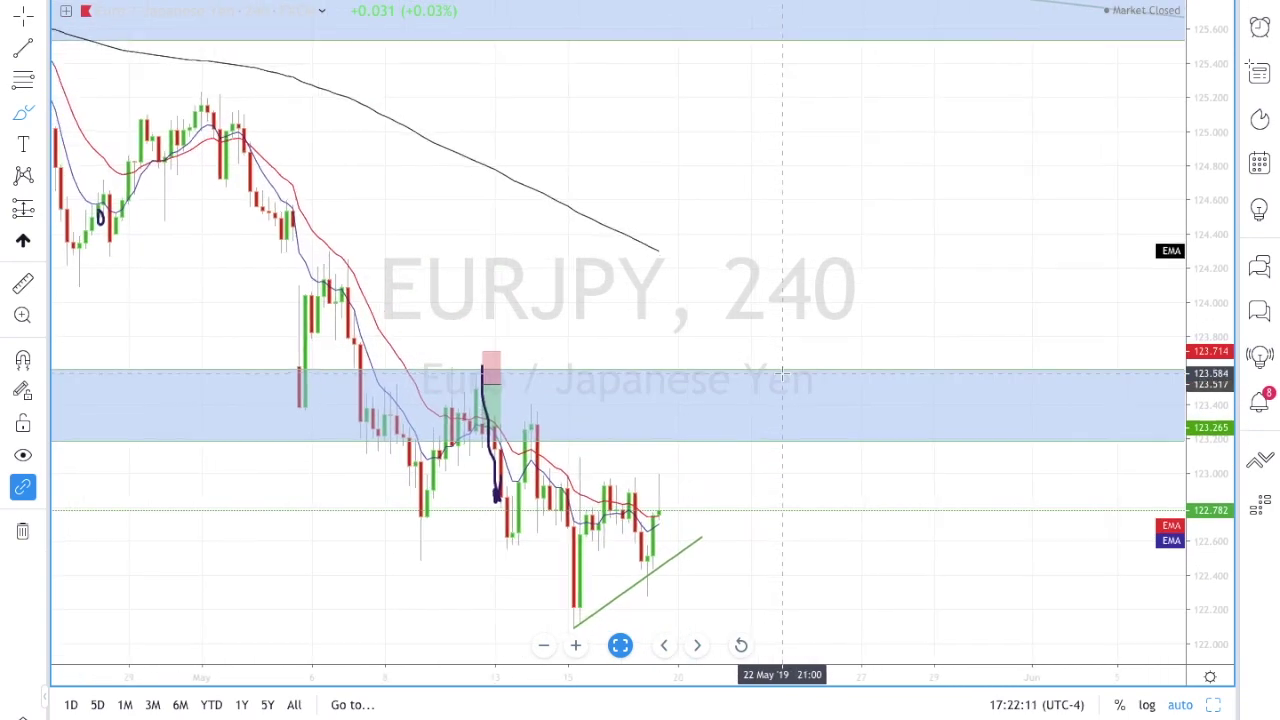
scroll(783, 372, "up", 1)
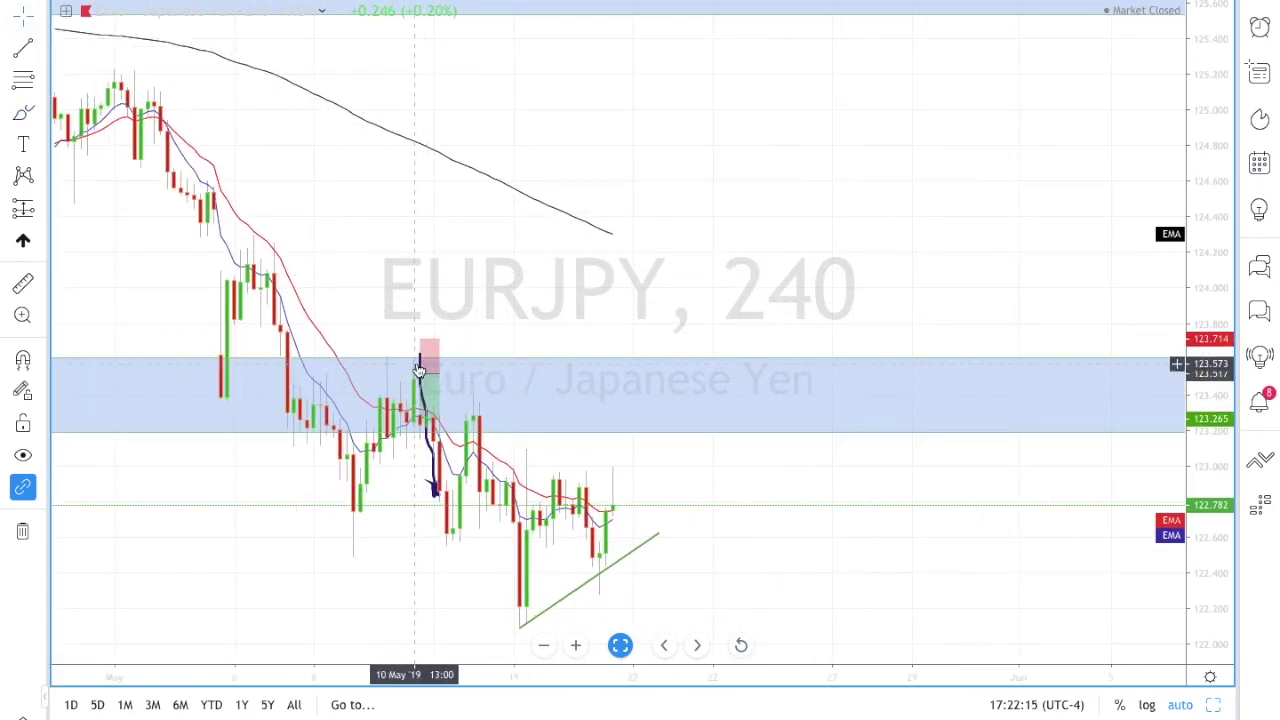
Step: Measure the price drop from the lower blue zone over 9–16 May 2019, and delete the short position and brush arrow there
left_click(436, 379)
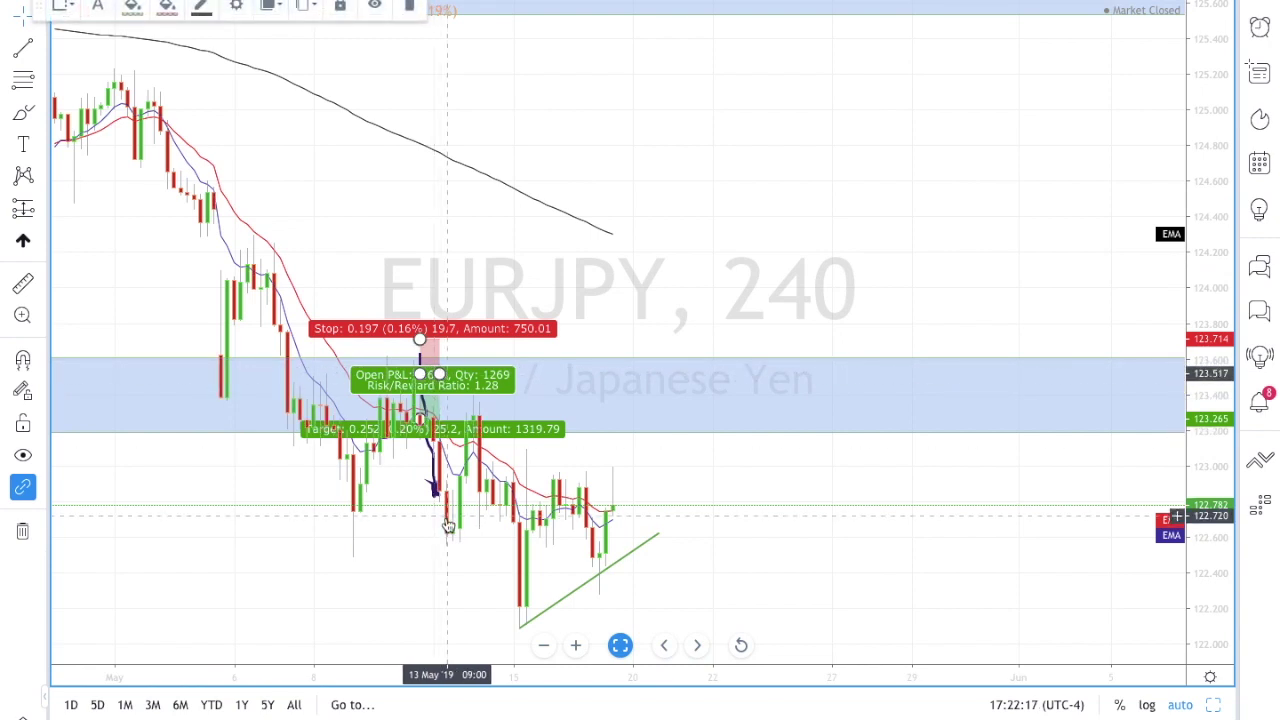
left_click(22, 283)
left_click(374, 394)
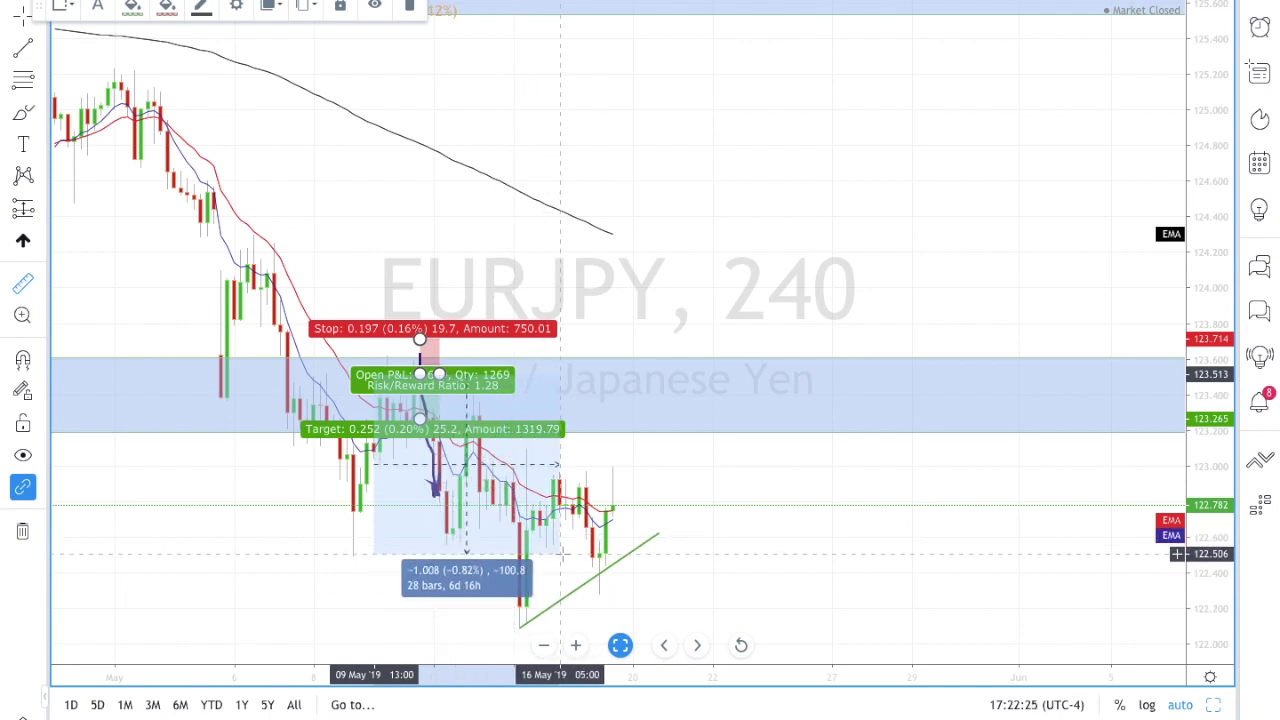
left_click(570, 560)
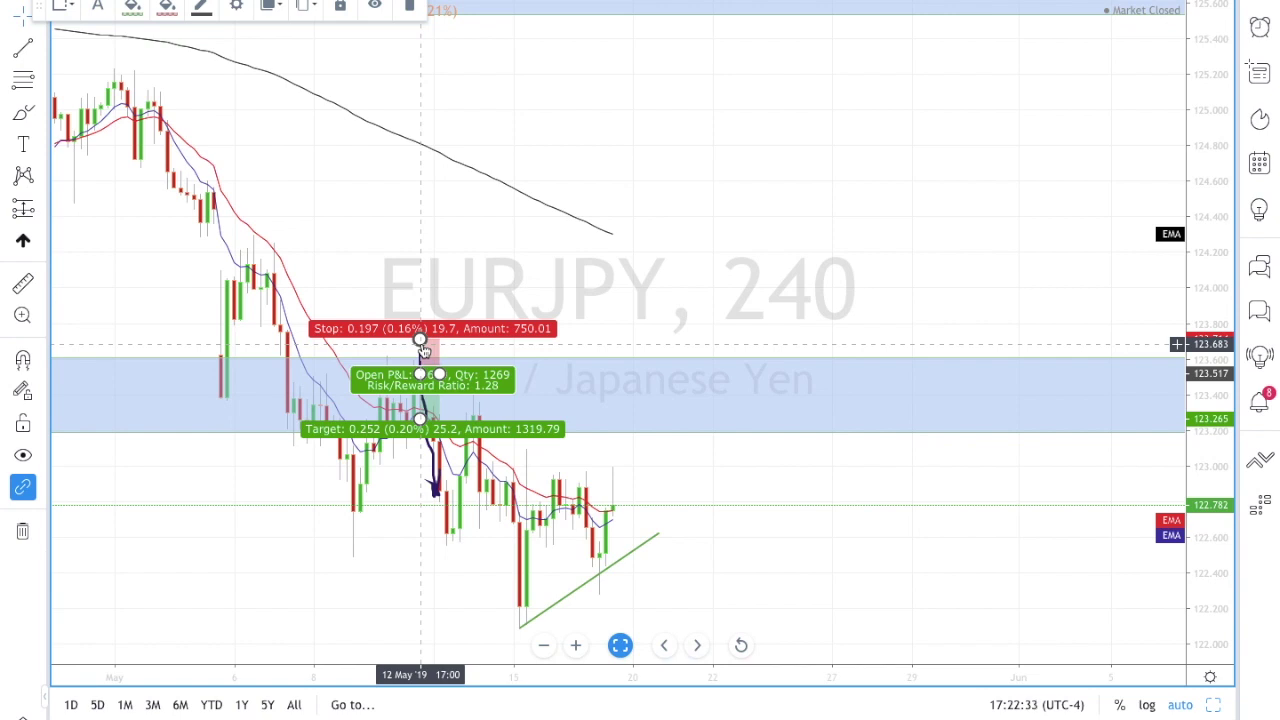
key("Delete")
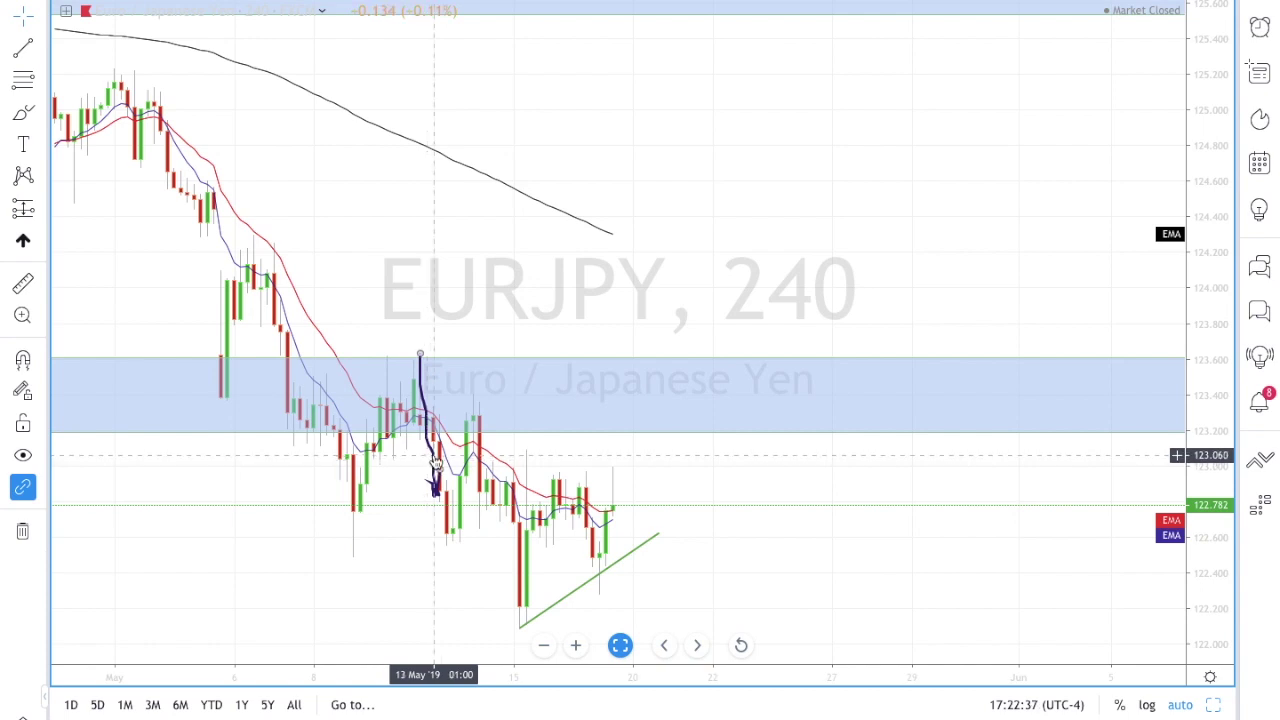
key("Delete")
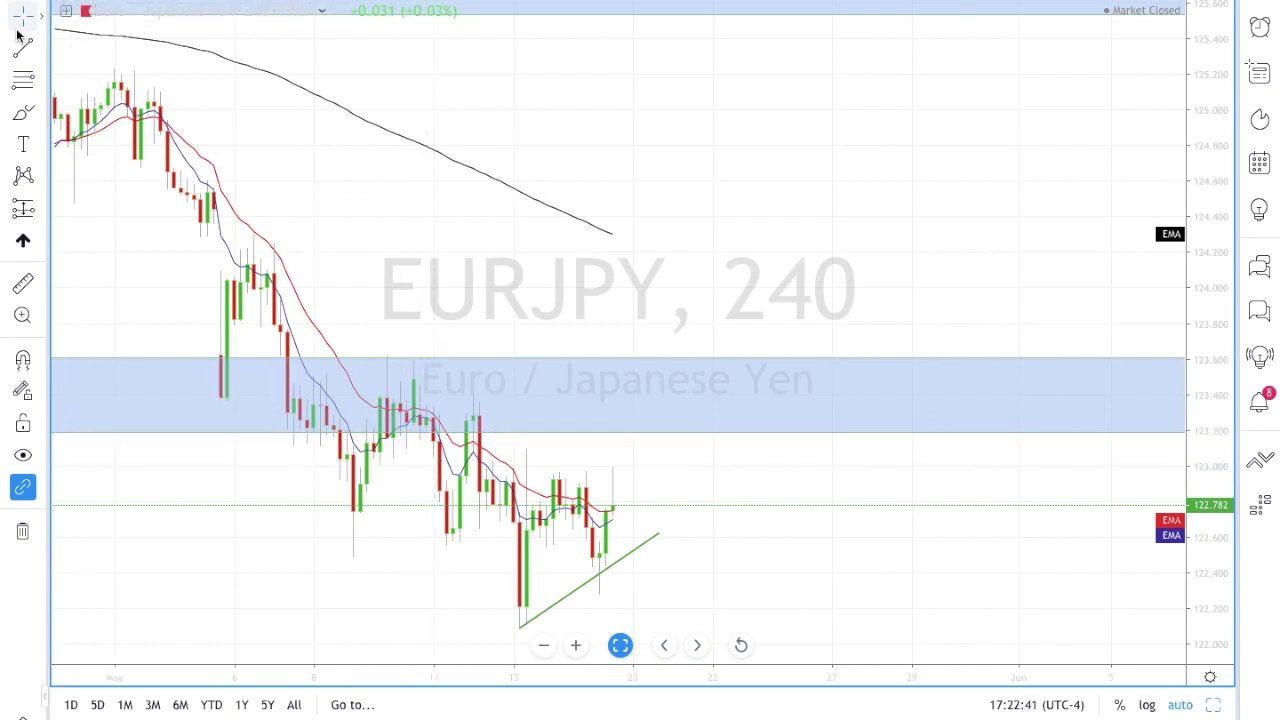
Step: Switch EURJPY to the weekly timeframe and examine recent price action around the blue zones and red trend lines
scroll(435, 286, "down", 4)
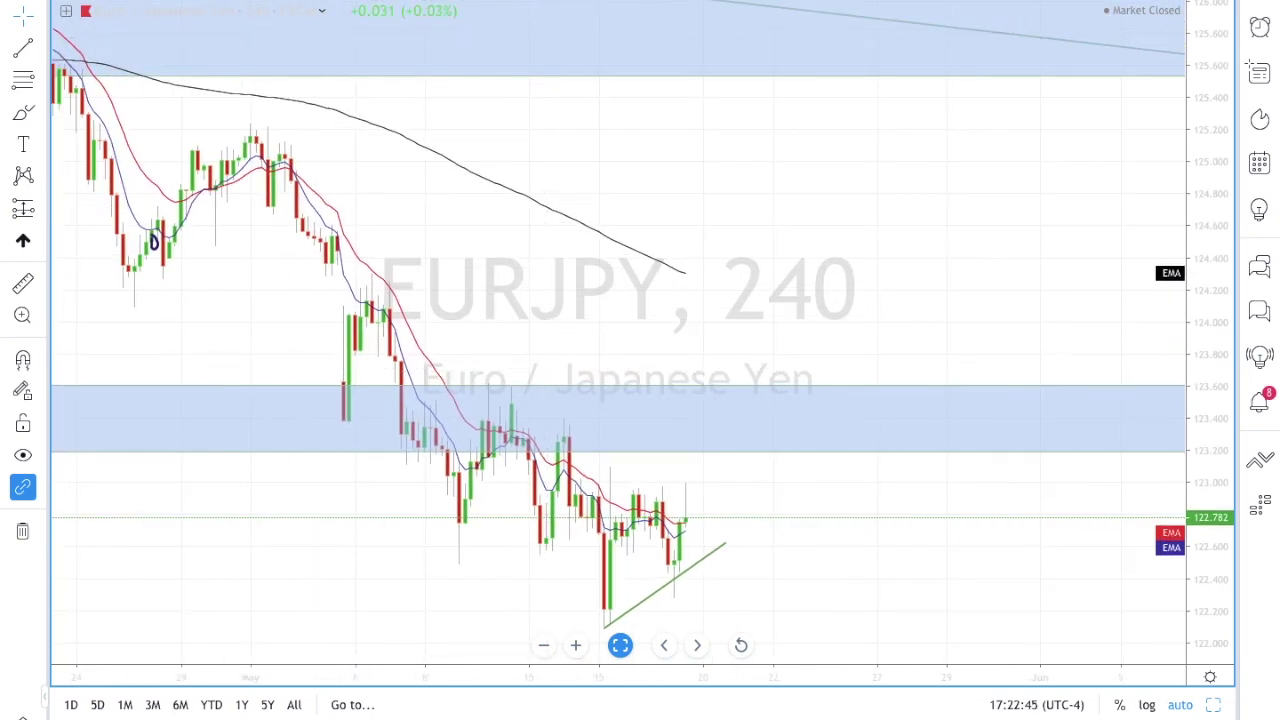
left_click(160, 3)
left_click(277, 349)
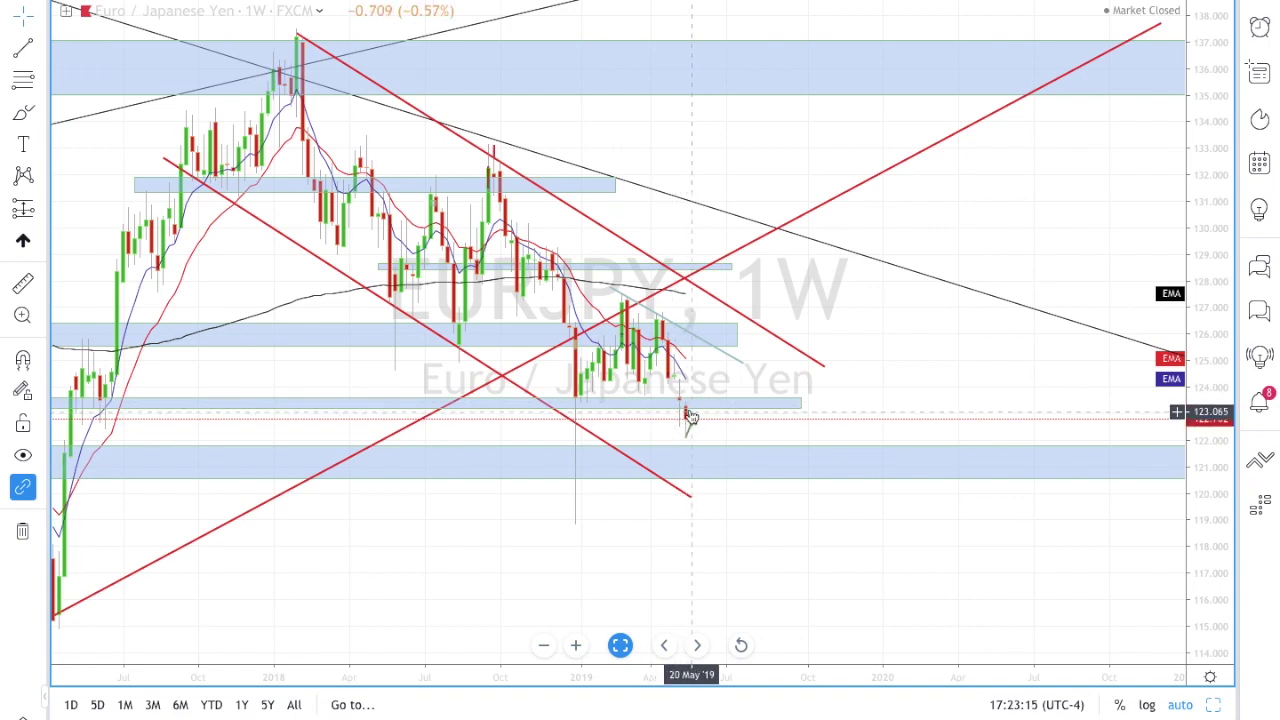
scroll(690, 415, "up", 3)
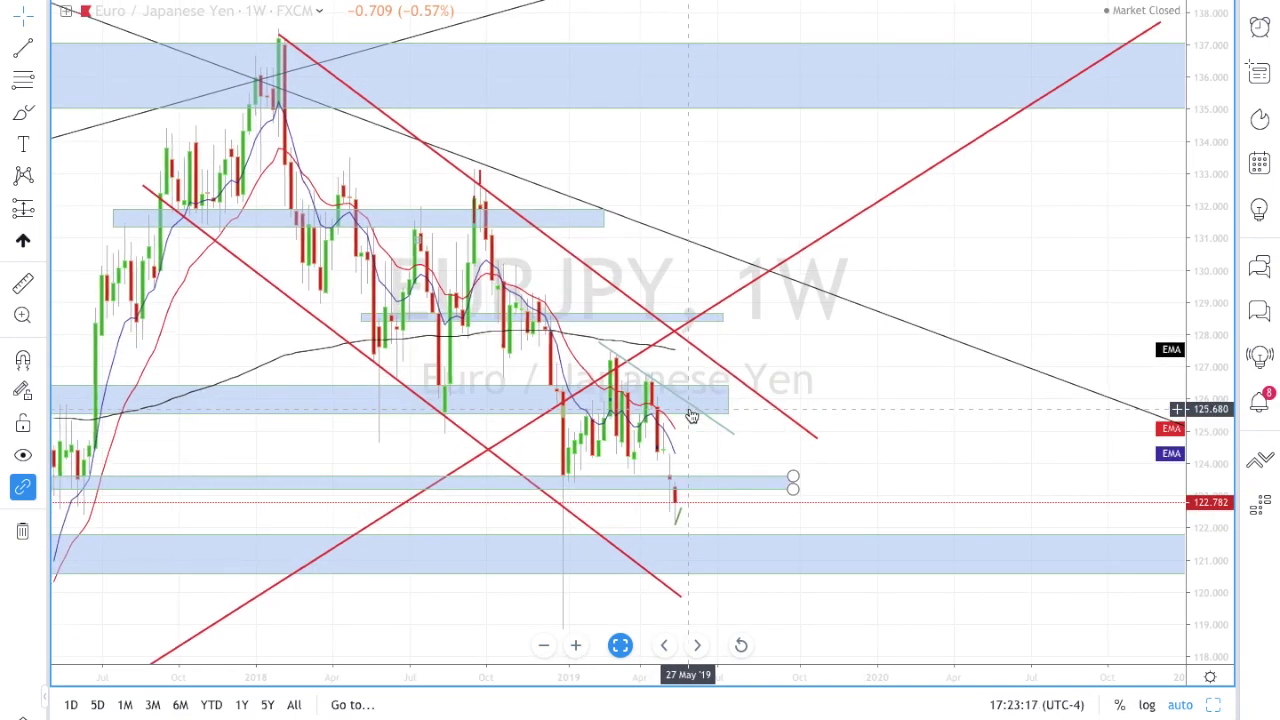
Step: Switch the EURJPY chart from the weekly to the 1-day timeframe and bring the latest May 2019 candles into view
scroll(690, 415, "up", 1)
scroll(690, 415, "up", 5)
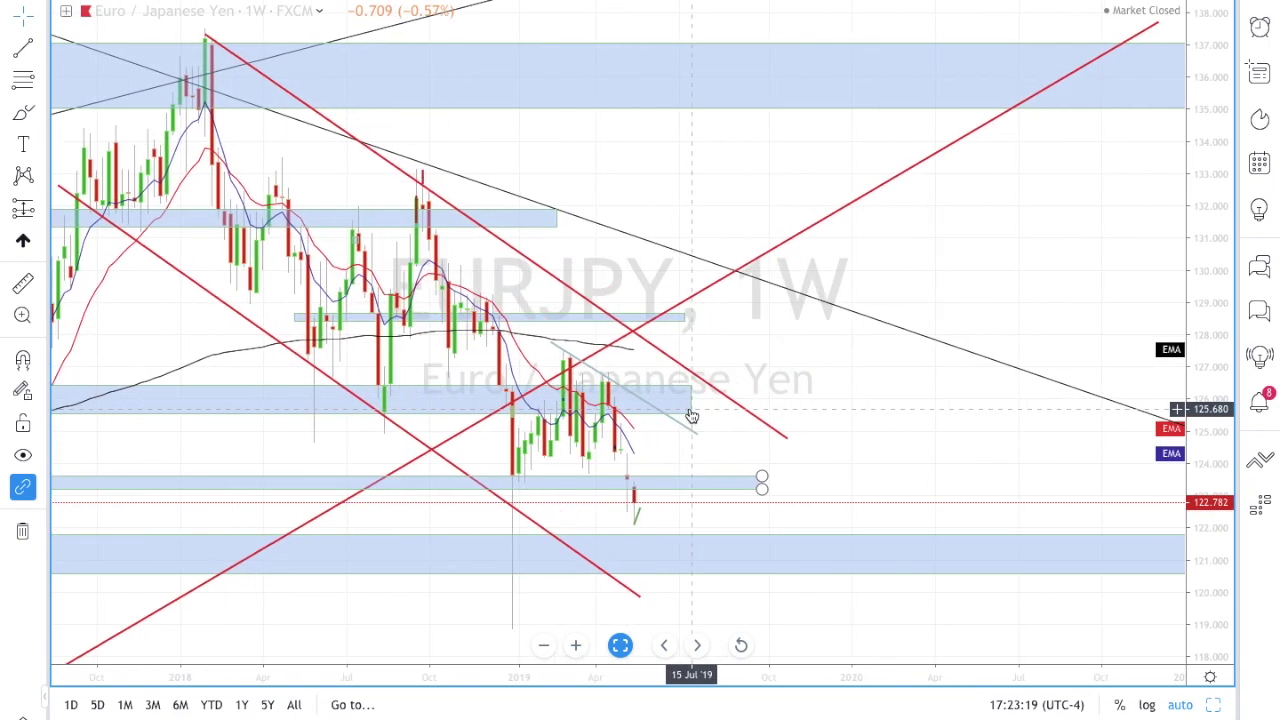
scroll(694, 365, "up", 2)
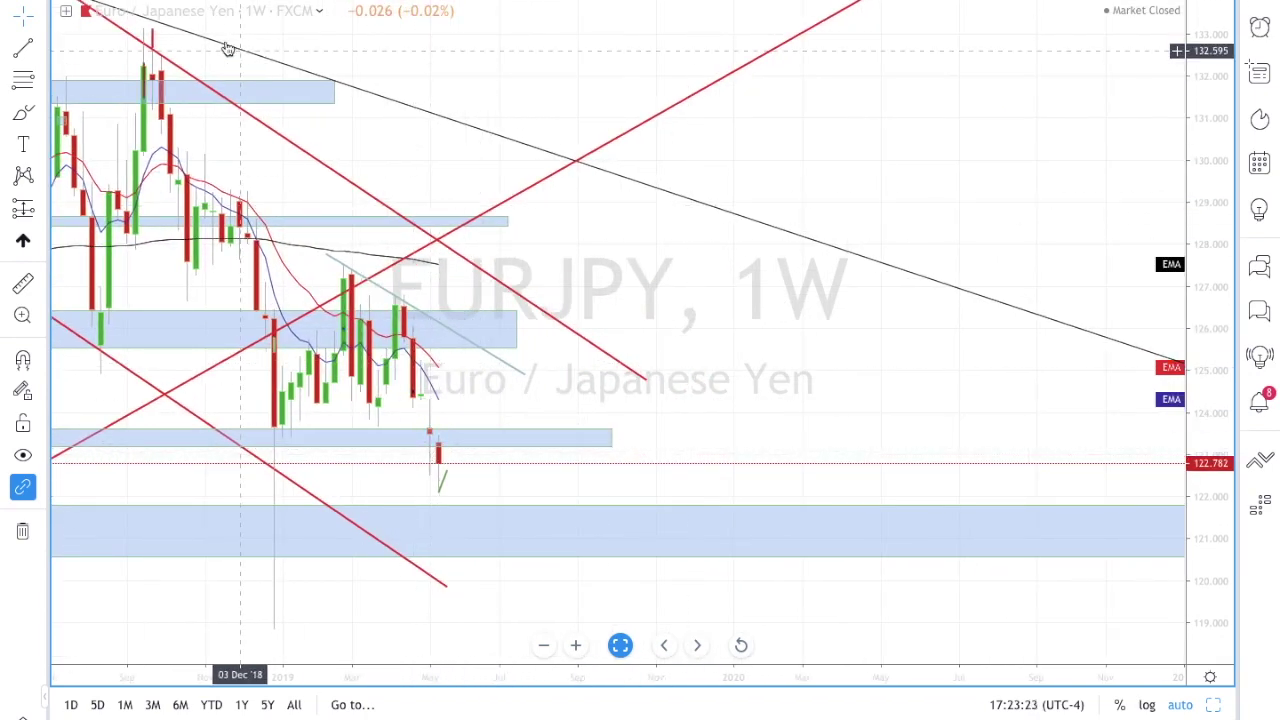
left_click(214, 12)
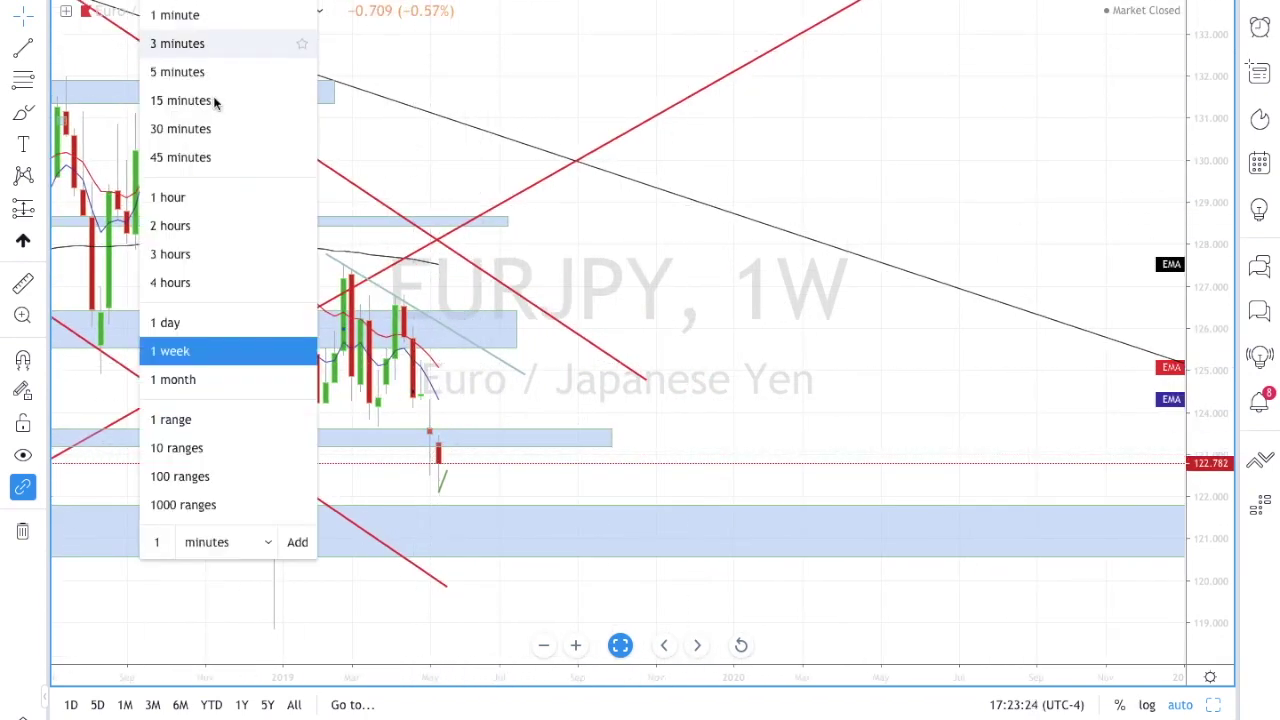
left_click(189, 323)
scroll(618, 388, "down", 2)
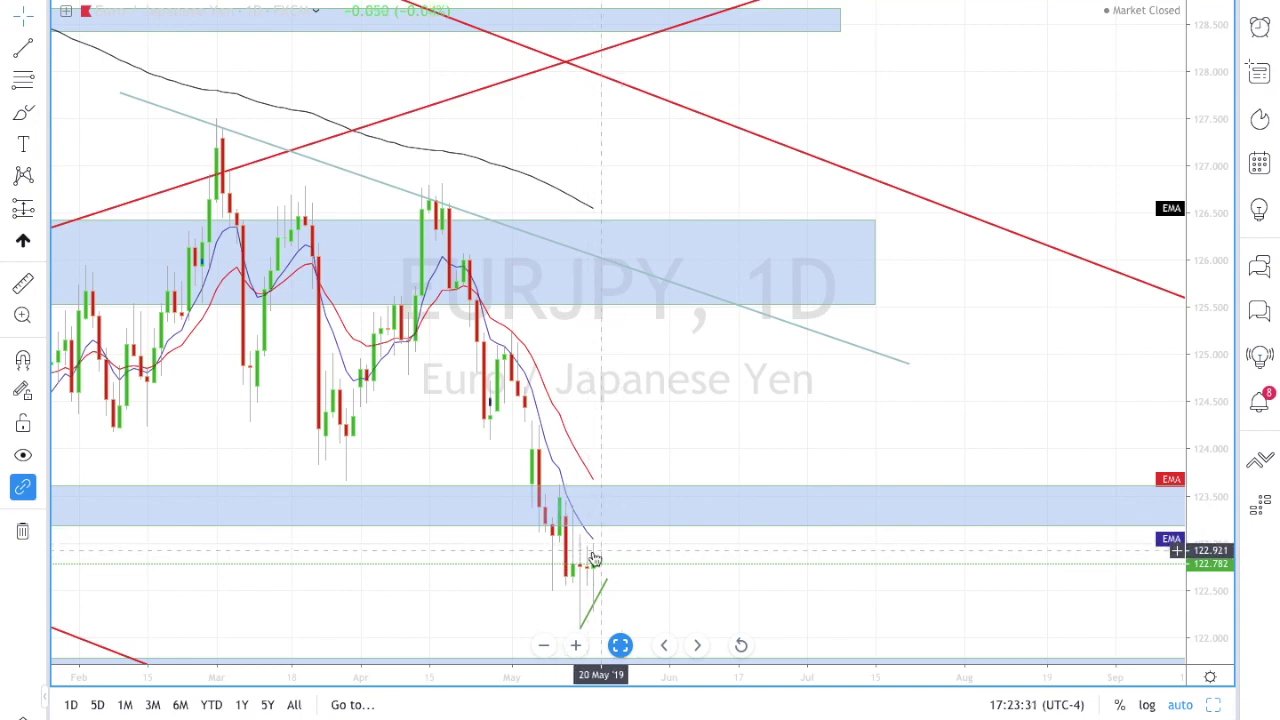
Step: Extend the short green trend line under the mid-May lows up to about 122.892 on 23 May 2019
scroll(574, 558, "left", 3)
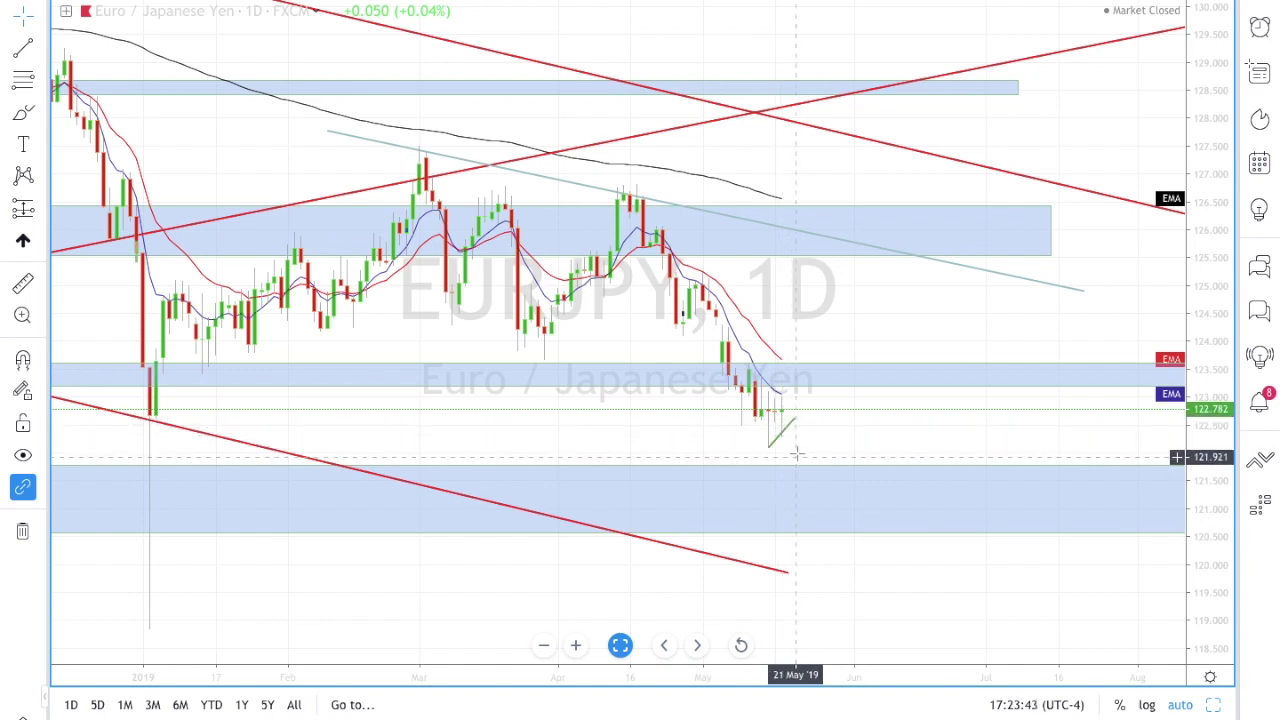
left_click(794, 420)
left_click_drag(796, 420, 809, 405)
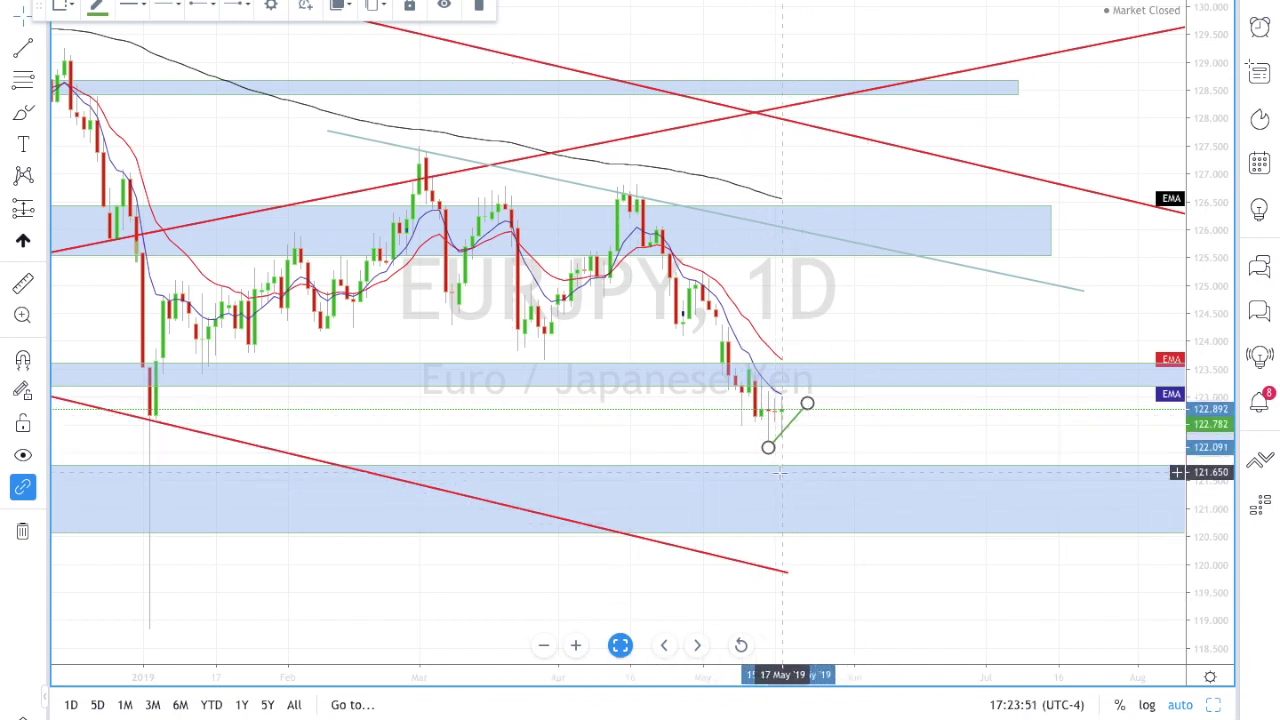
Step: Draw a Fibonacci retracement from the 1 March 2019 high at about 127.351 down to the 17 May low at about 122.114
scroll(775, 420, "up", 3)
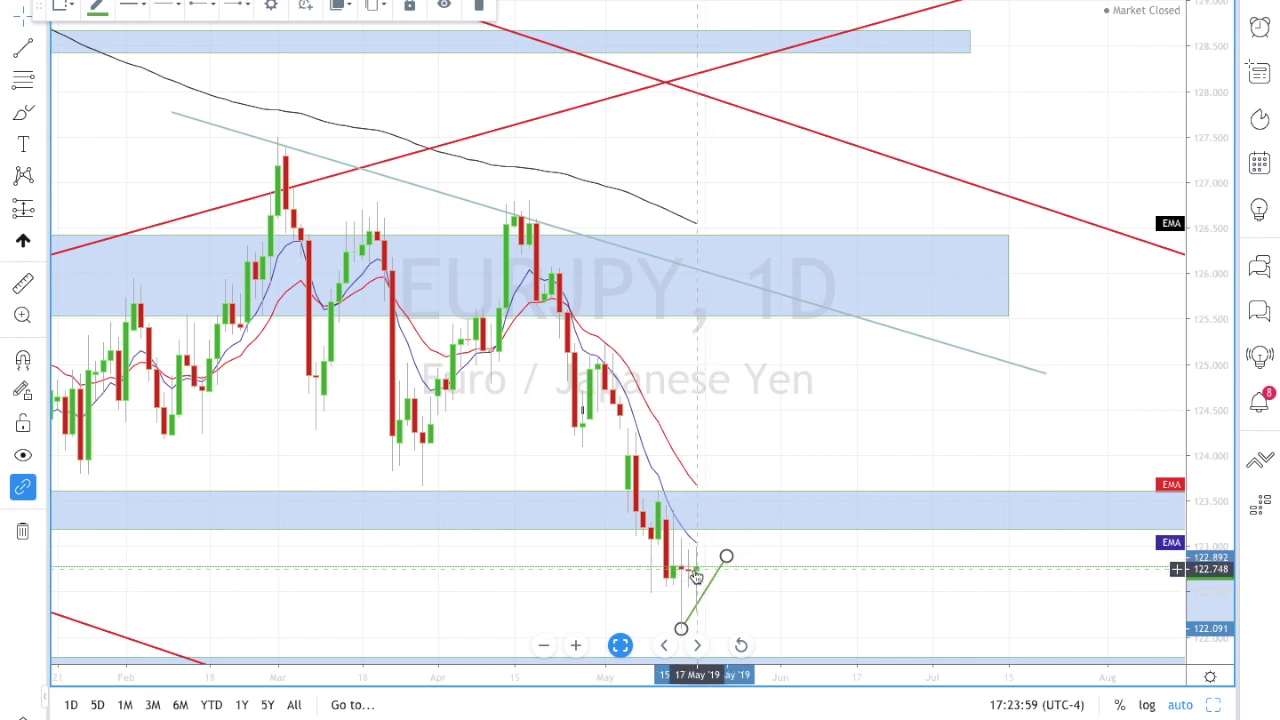
scroll(696, 577, "down", 5)
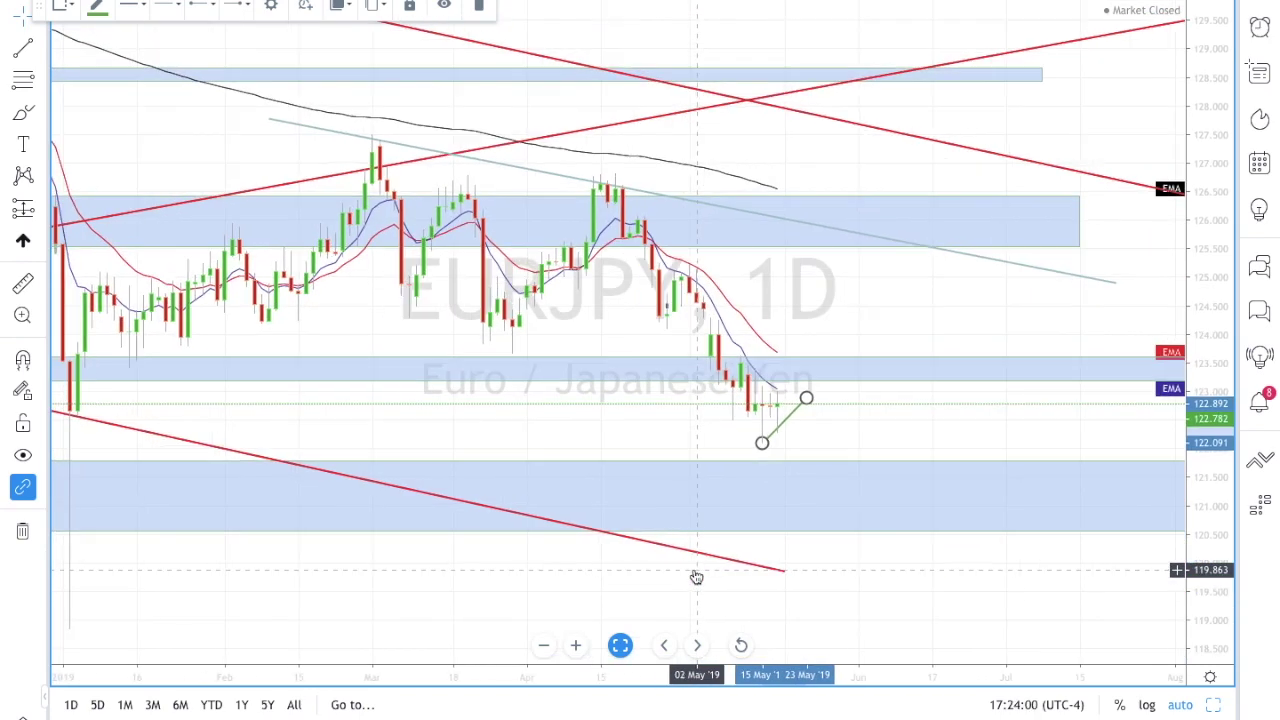
scroll(696, 577, "right", 1)
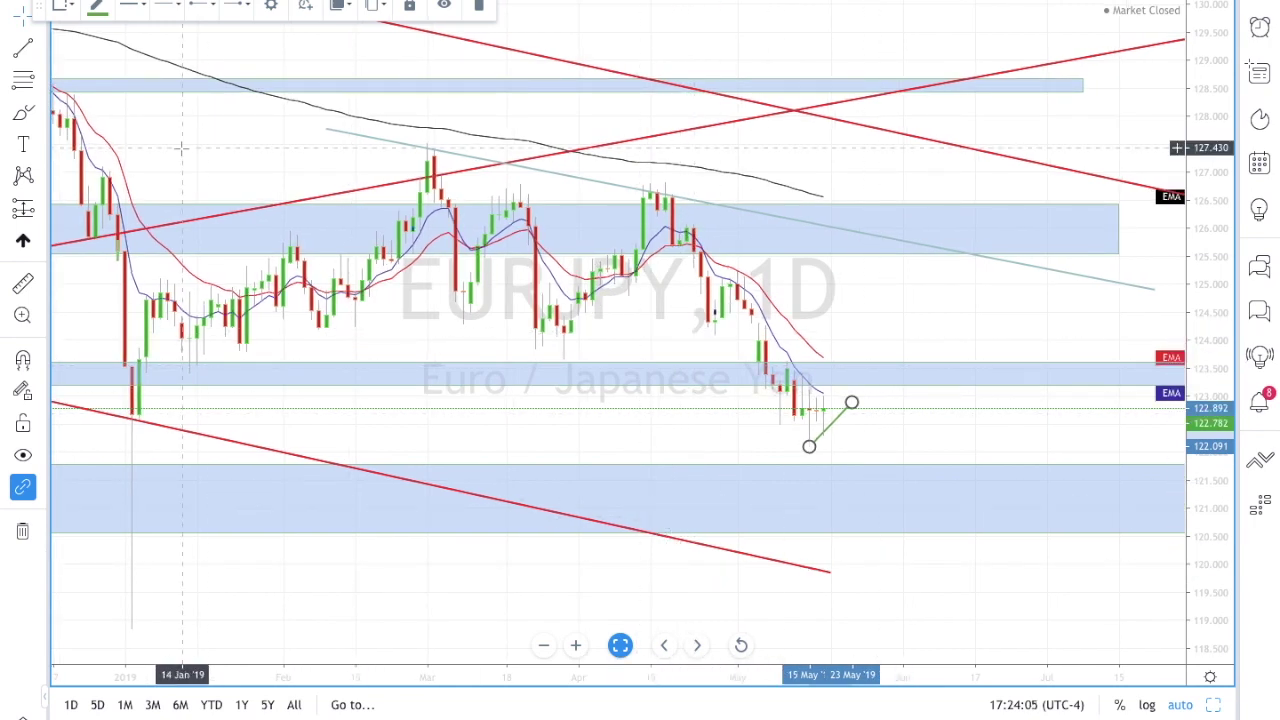
left_click(20, 82)
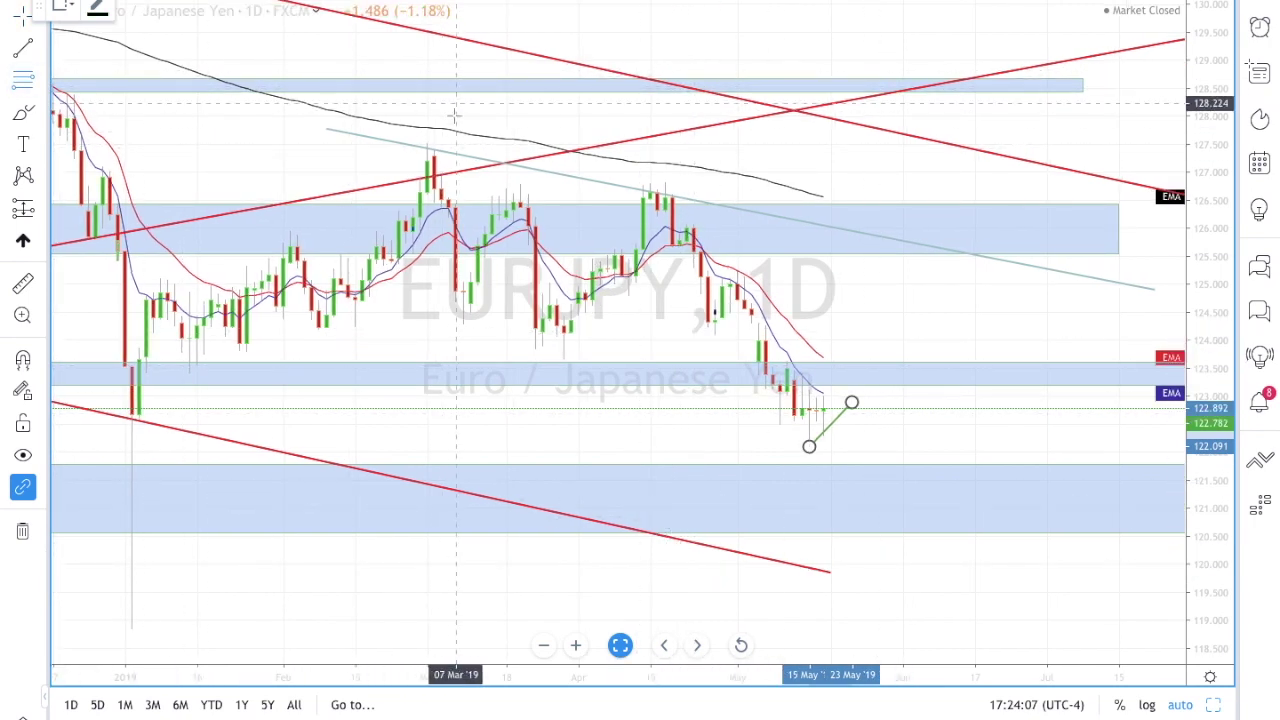
left_click(427, 152)
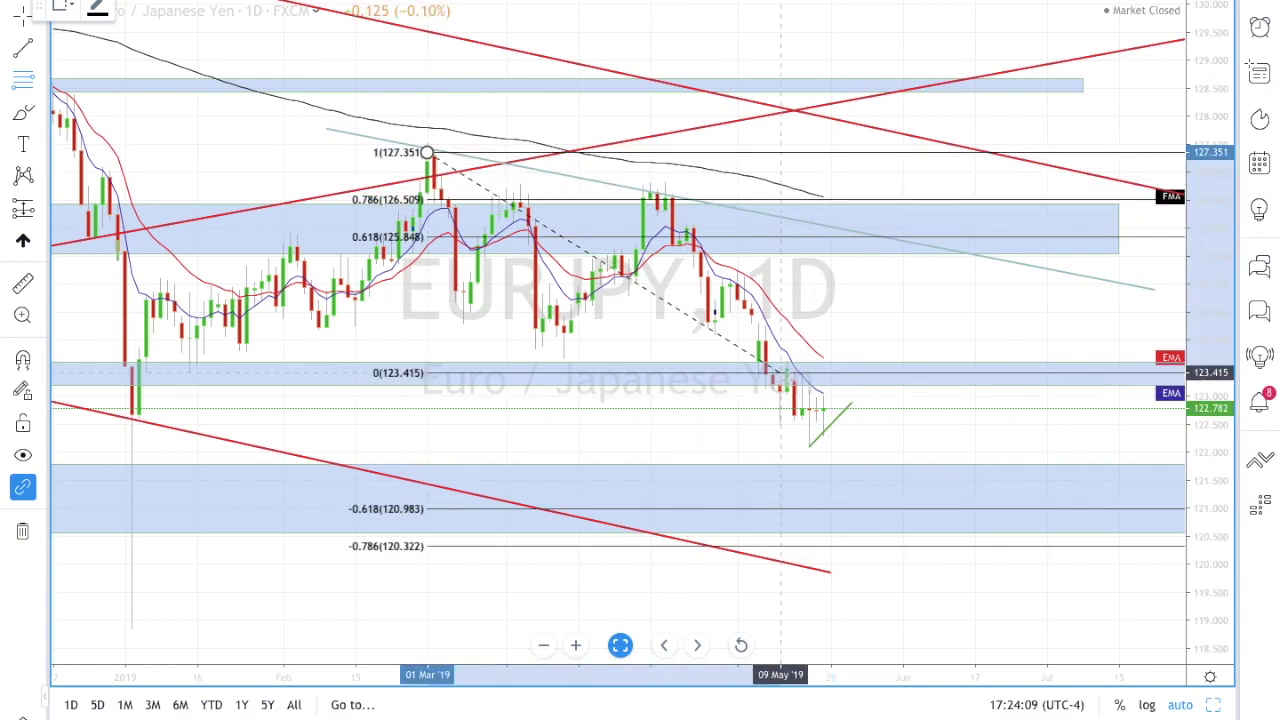
left_click(815, 437)
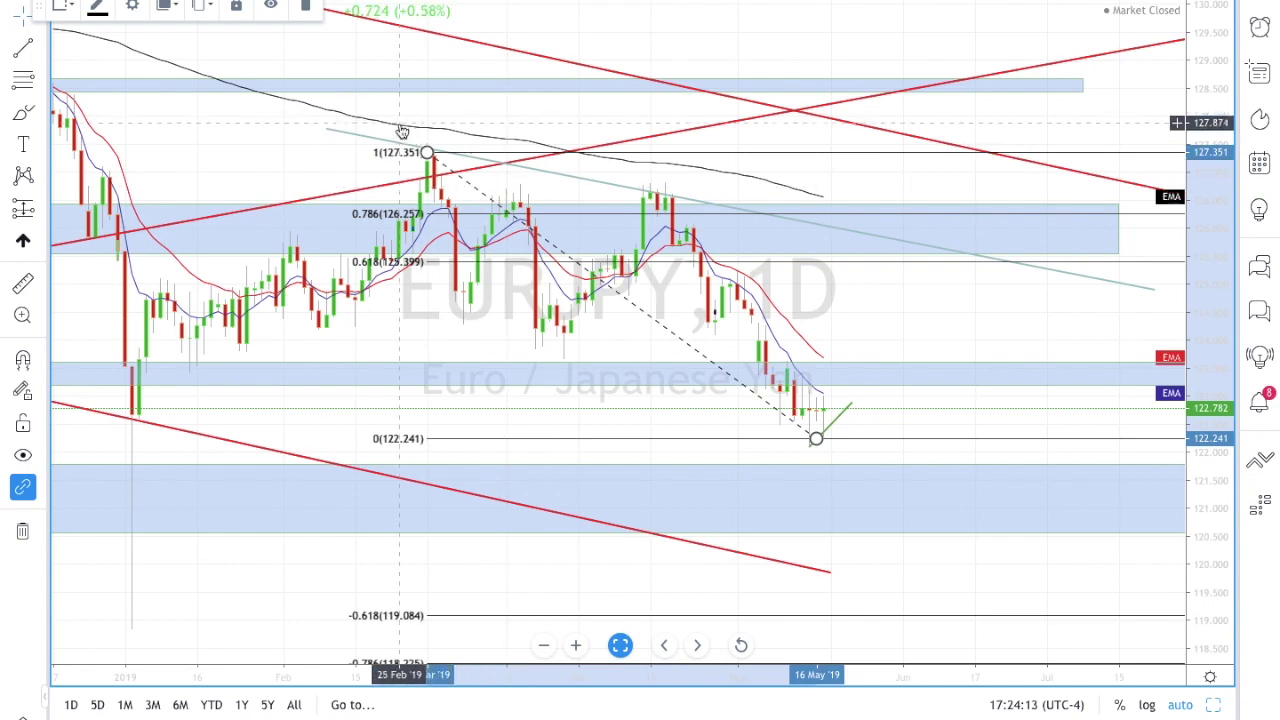
mouse_move(427, 152)
left_mouse_down()
mouse_move(420, 139)
mouse_move(427, 152)
left_mouse_up()
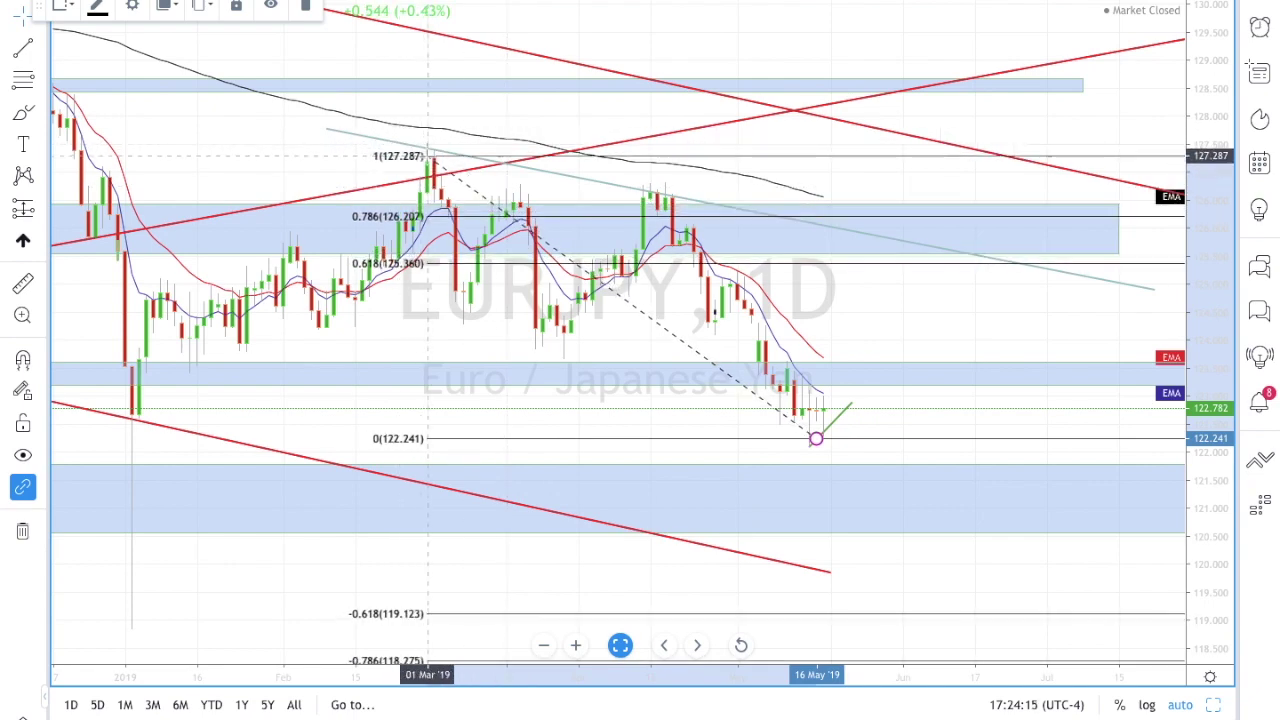
left_click_drag(816, 438, 822, 446)
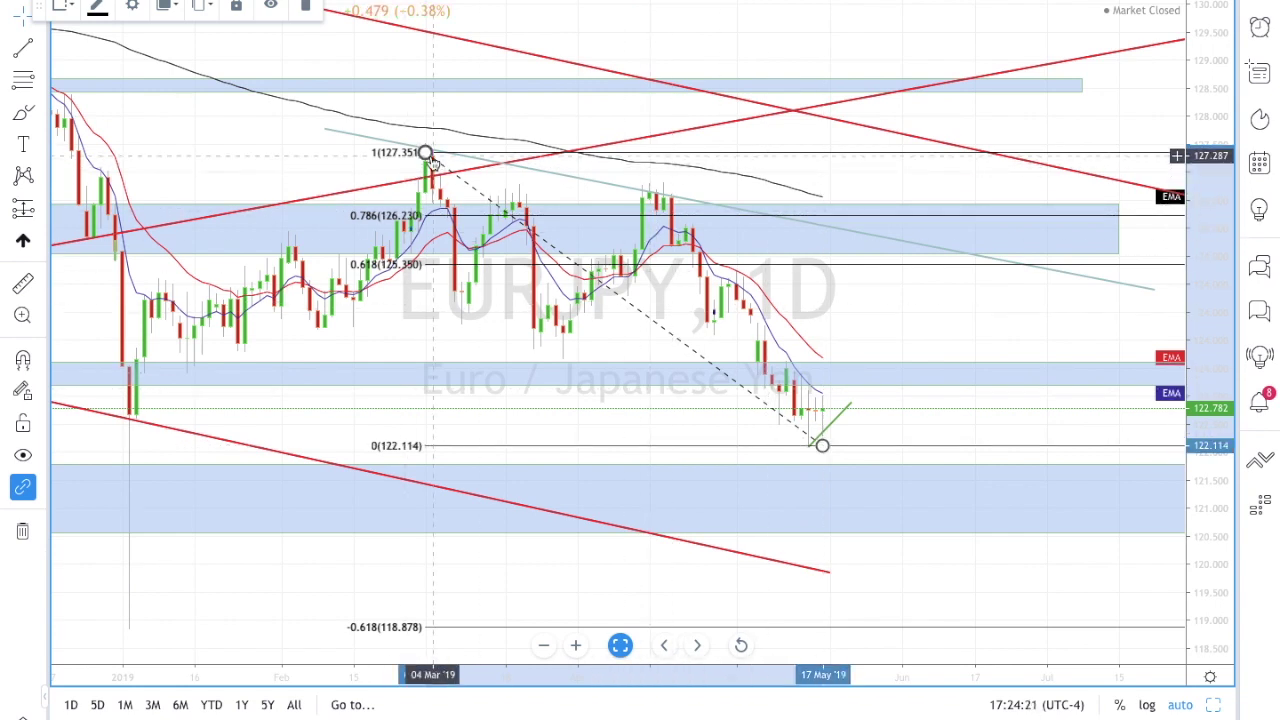
Step: Re-anchor the Fibonacci retracement from the 3 January 2019 low at about 118.958 to about 127.478 on 26 February
left_click_drag(822, 446, 563, 82)
left_click_drag(425, 152, 808, 432)
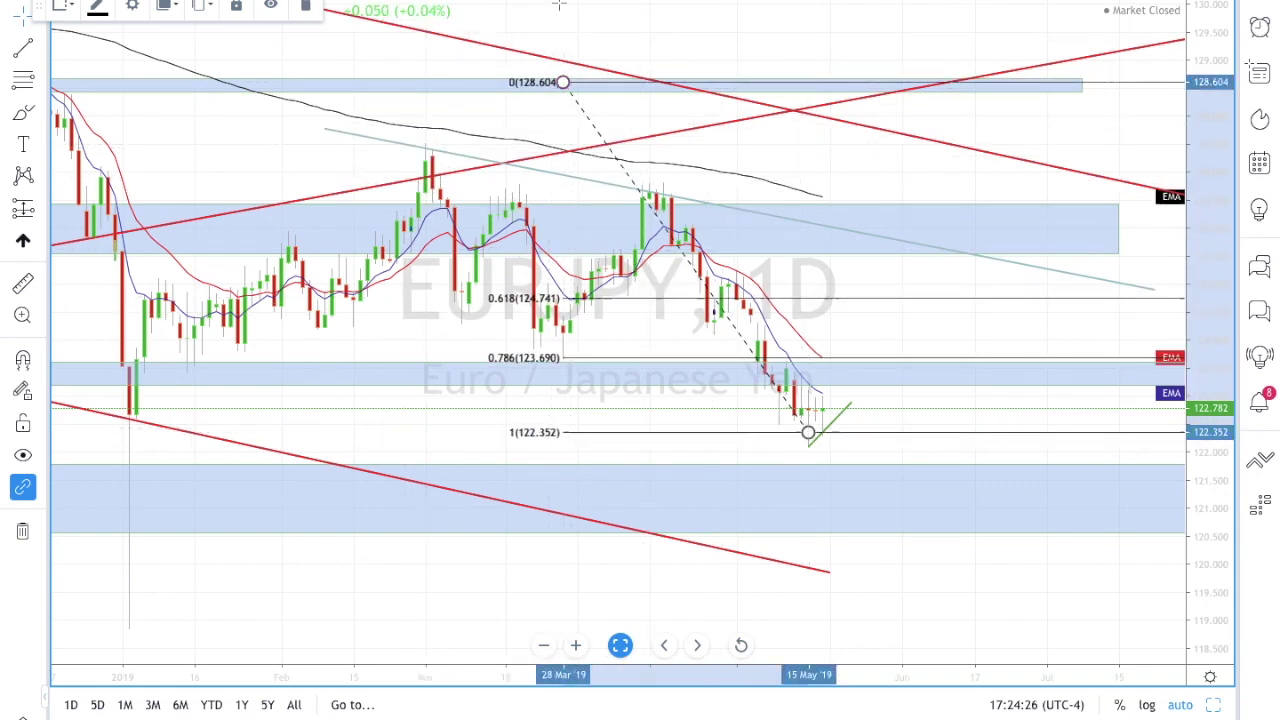
left_click_drag(563, 82, 404, 156)
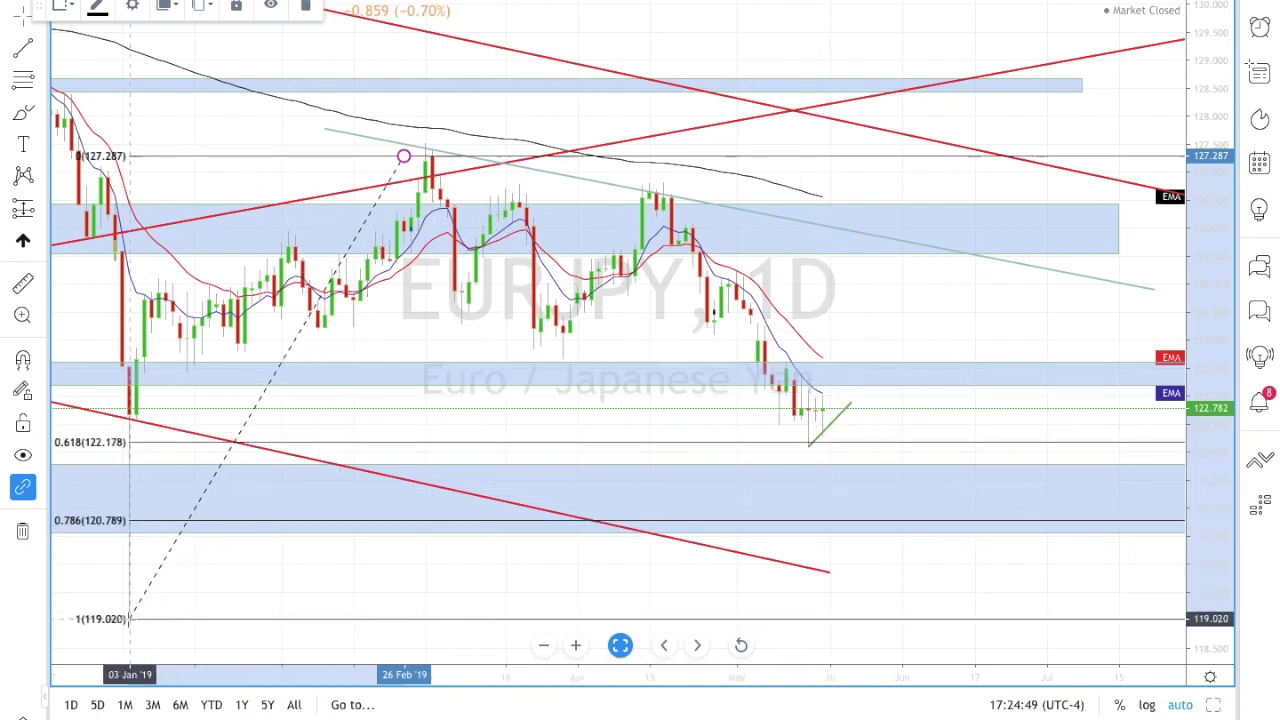
left_click(130, 618)
left_click_drag(403, 156, 405, 144)
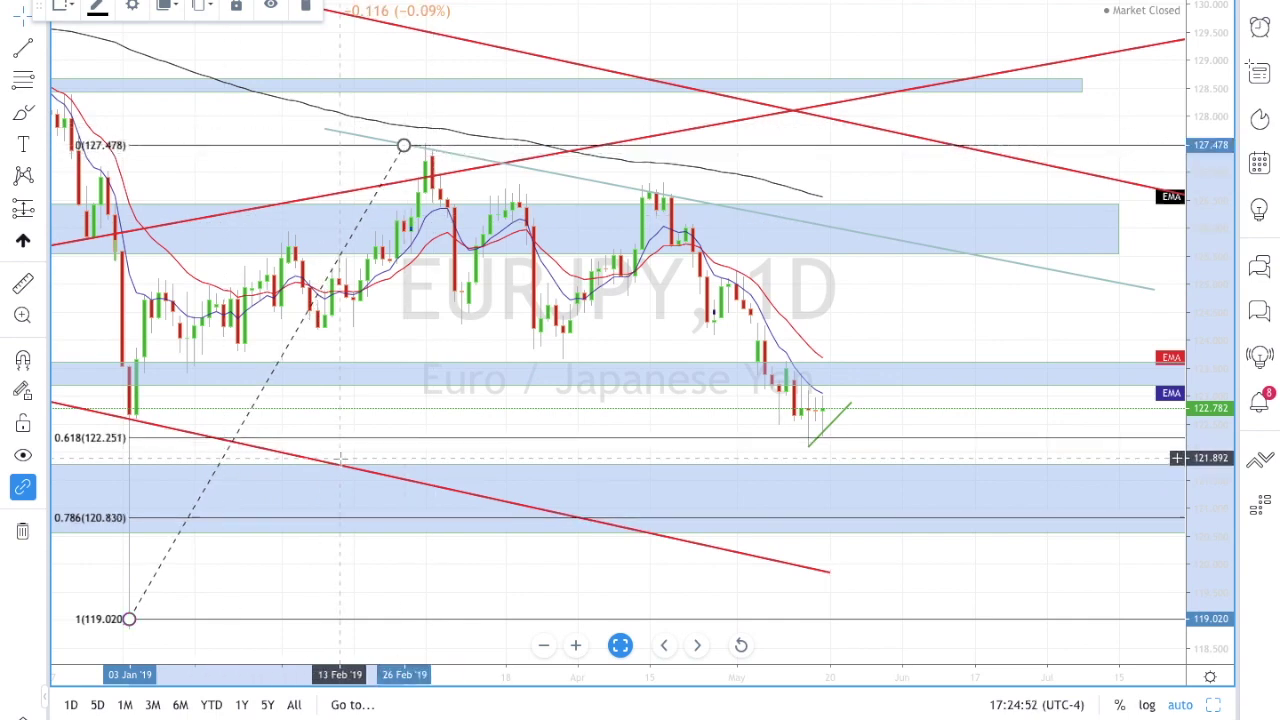
left_click_drag(245, 560, 321, 566)
left_click_drag(206, 618, 206, 622)
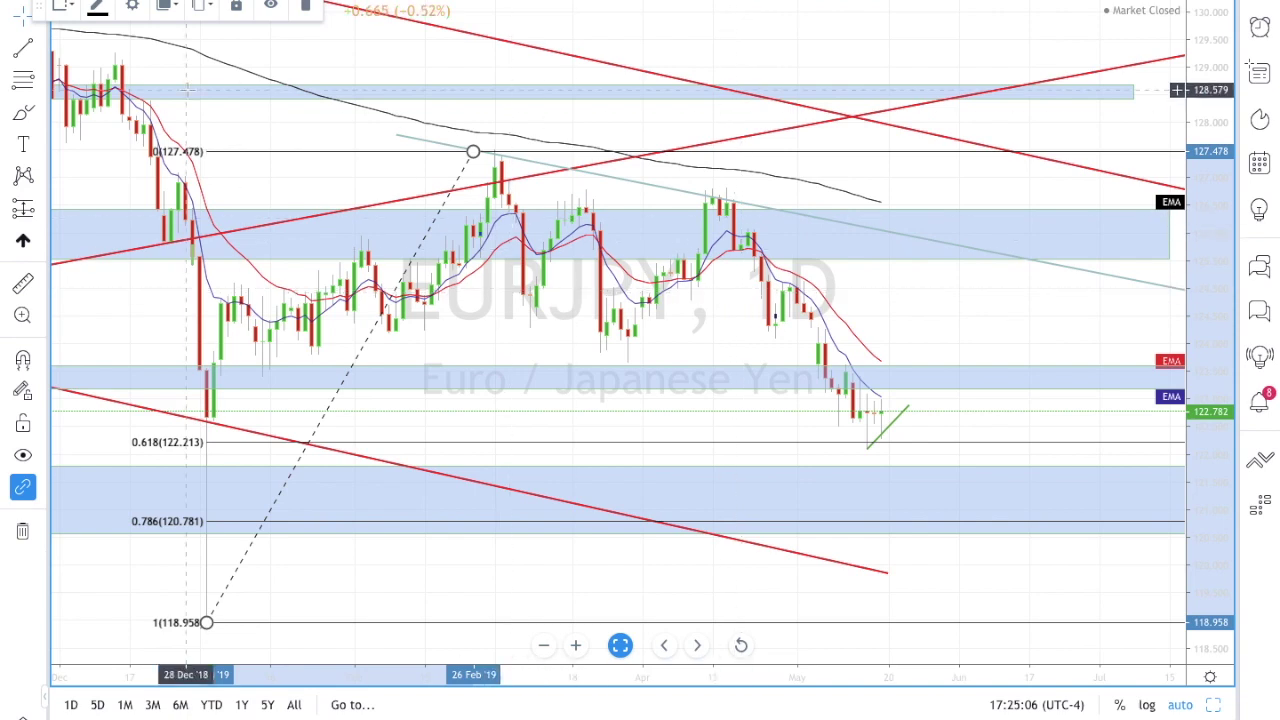
Step: Switch EURJPY to the 4-hour timeframe and stretch the price scale around the mid-May candles and green trend line
left_click(150, 3)
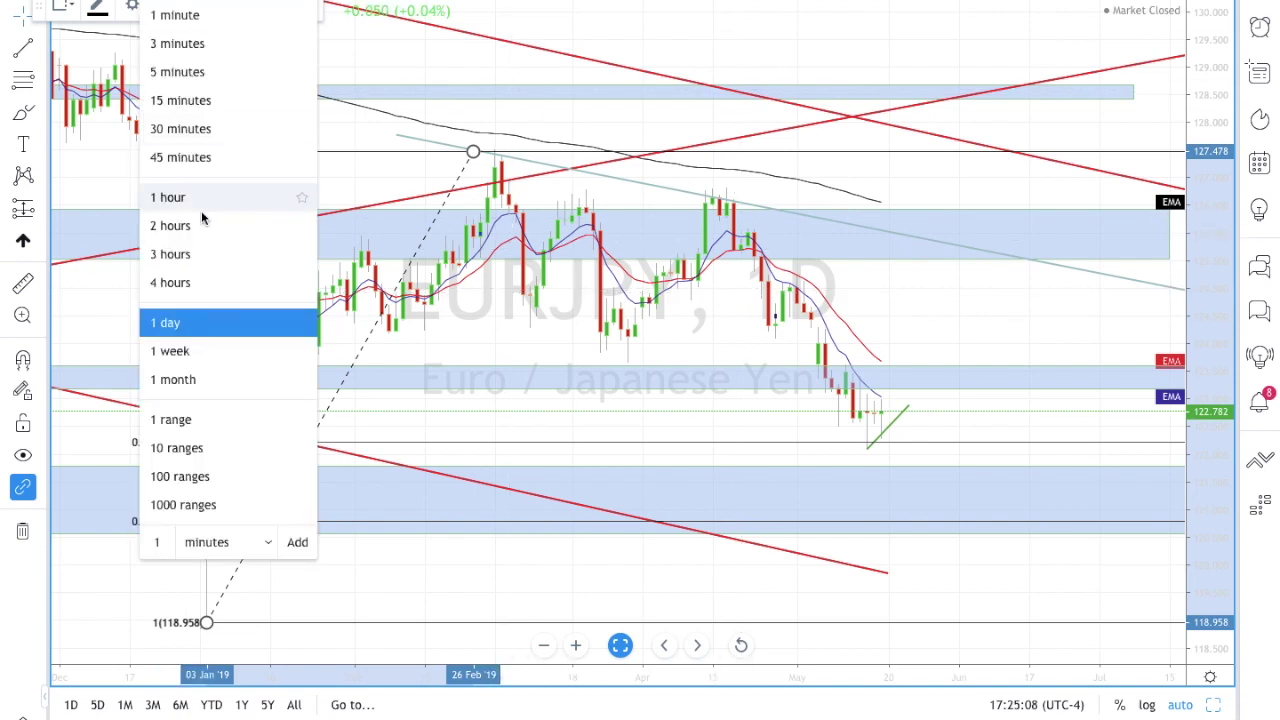
left_click(202, 279)
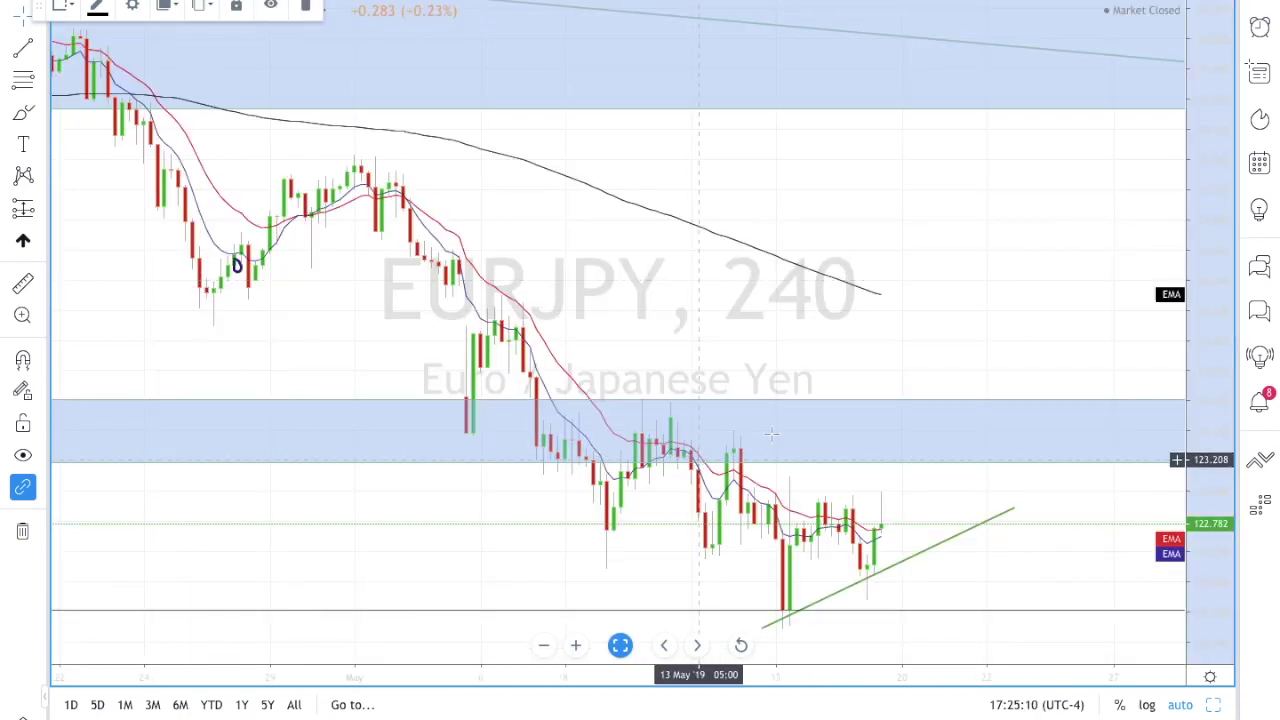
left_click_drag(1206, 402, 1200, 263)
left_click_drag(934, 237, 820, 17)
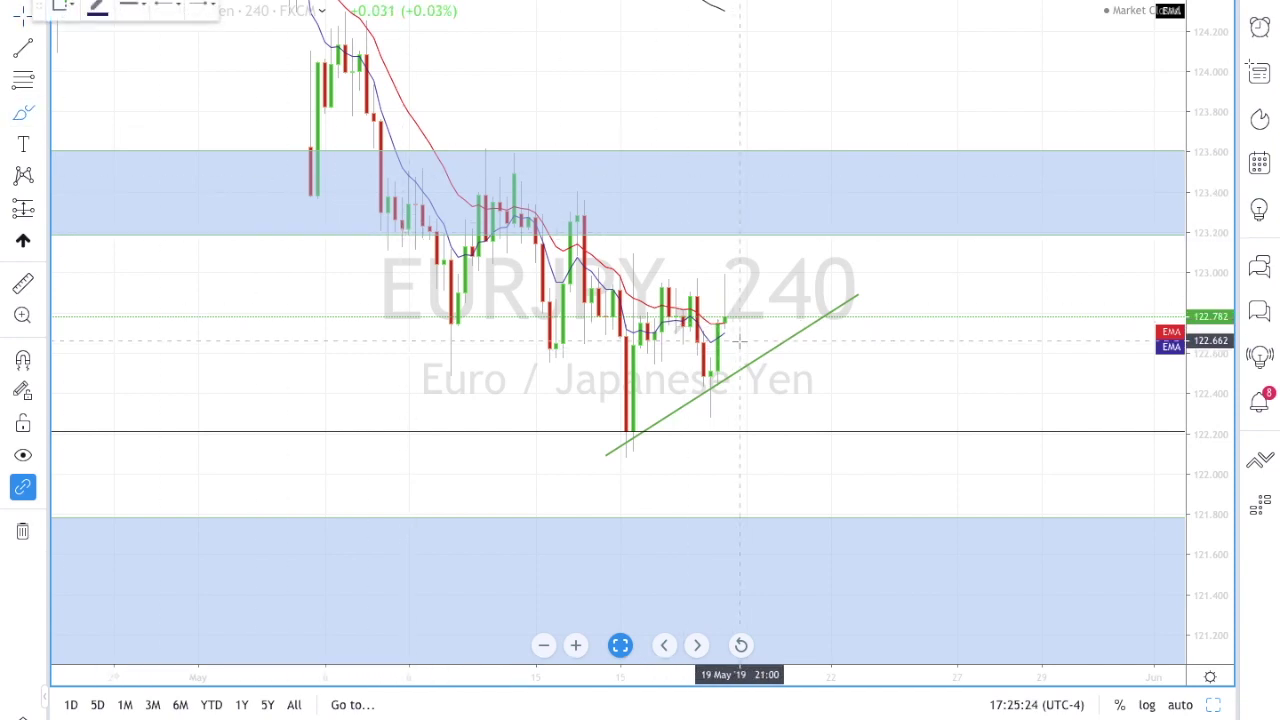
Step: Brush-draw a projected path from the last candle down to the green trend line near 122.45, then up in an arrow to about 123.20
scroll(740, 342, "down", 5)
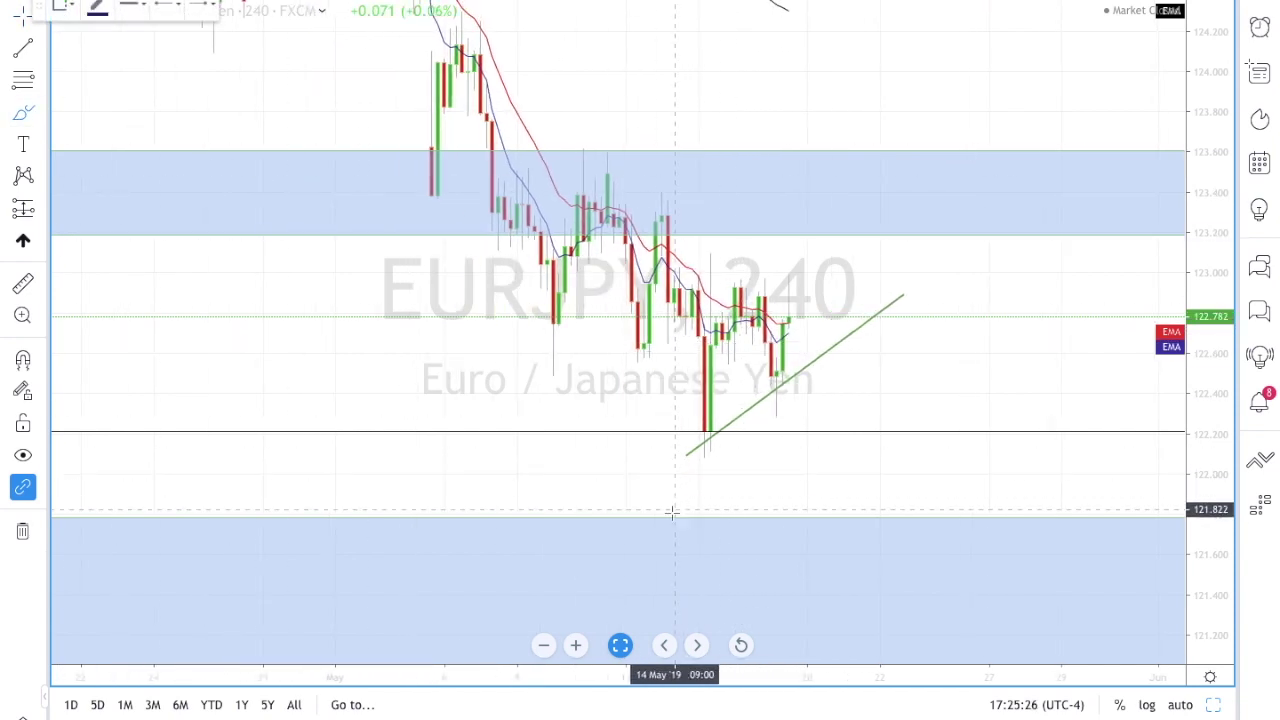
scroll(670, 480, "right", 3)
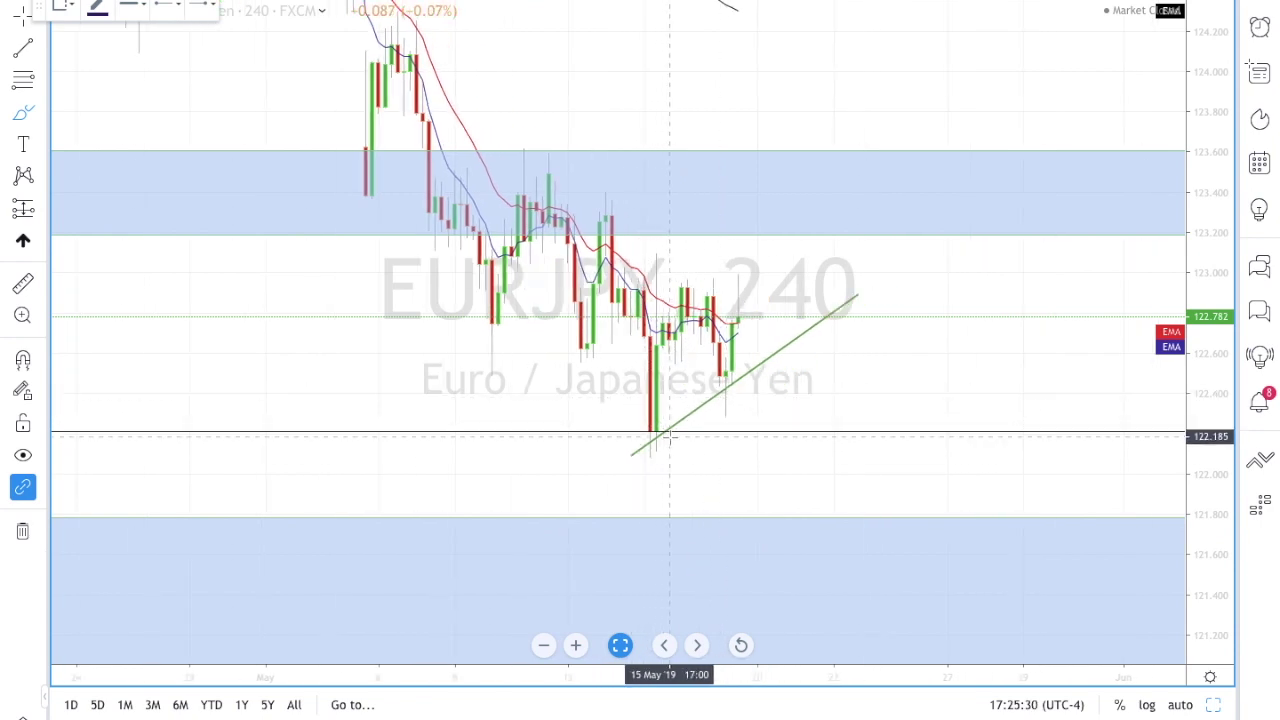
scroll(553, 162, "left", 4)
scroll(553, 162, "right", 4)
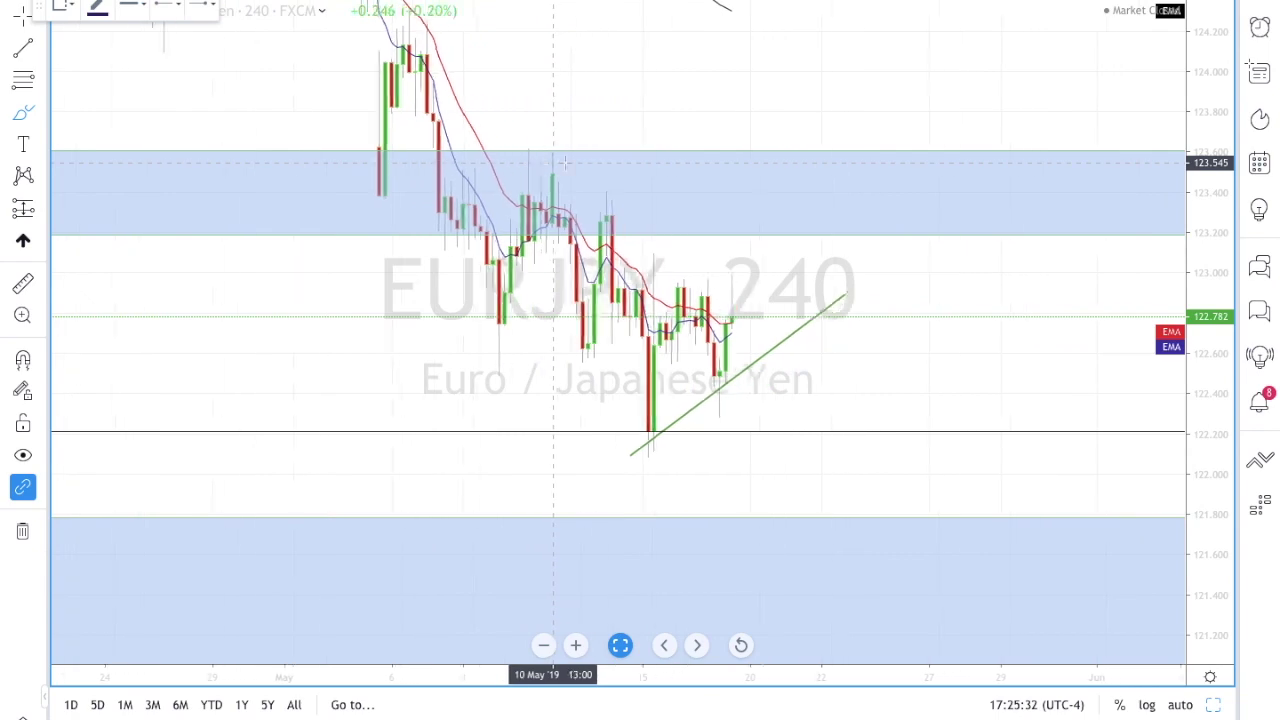
scroll(1211, 257, "up", 2)
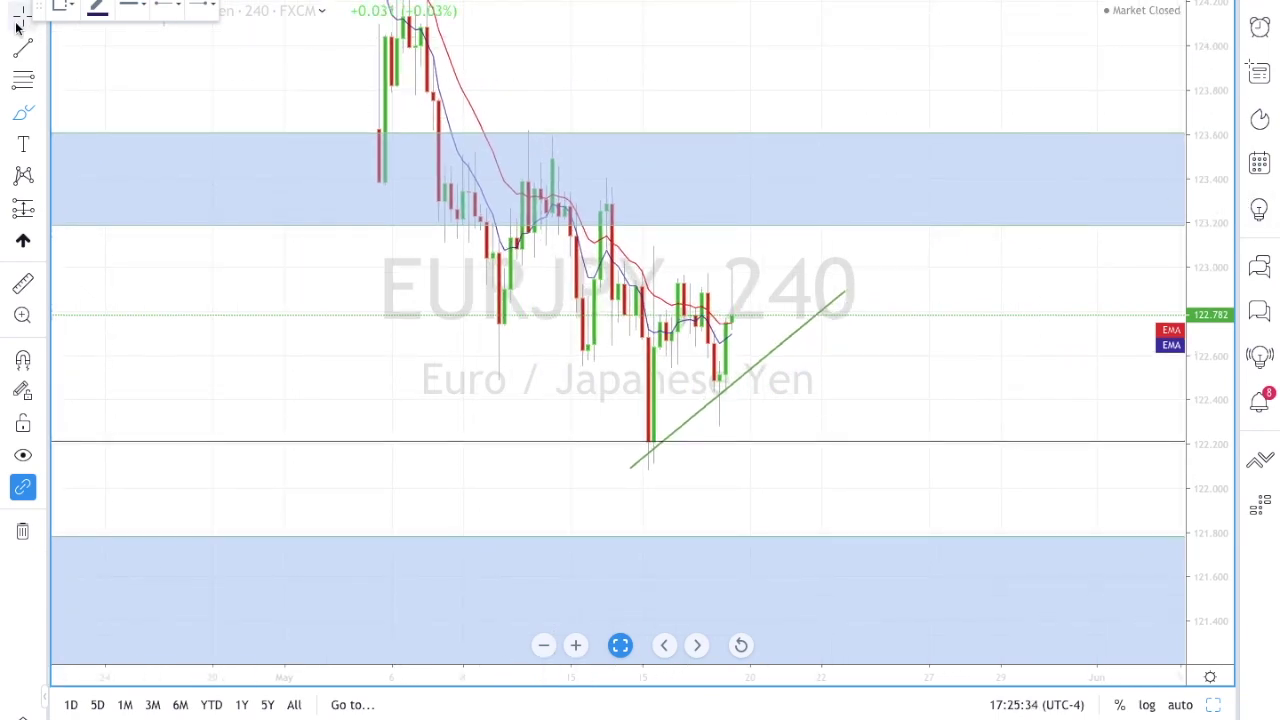
left_click_drag(175, 172, 95, 452)
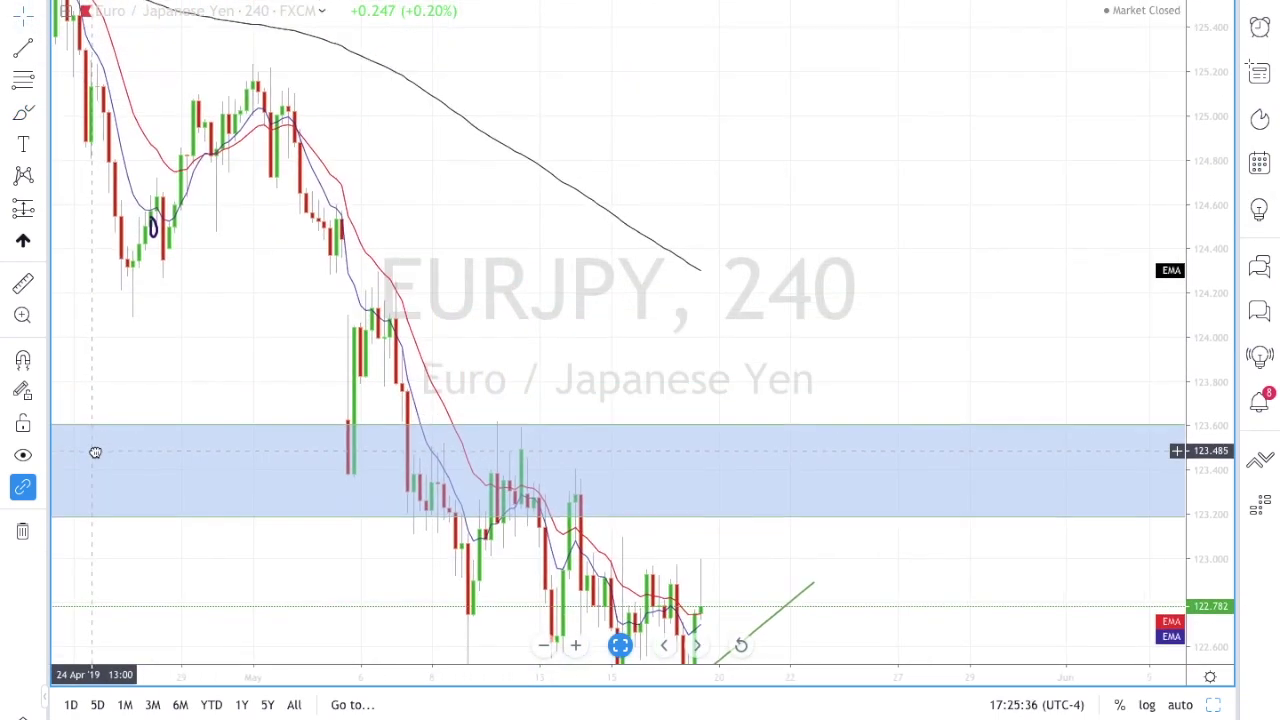
left_click_drag(671, 357, 567, 210)
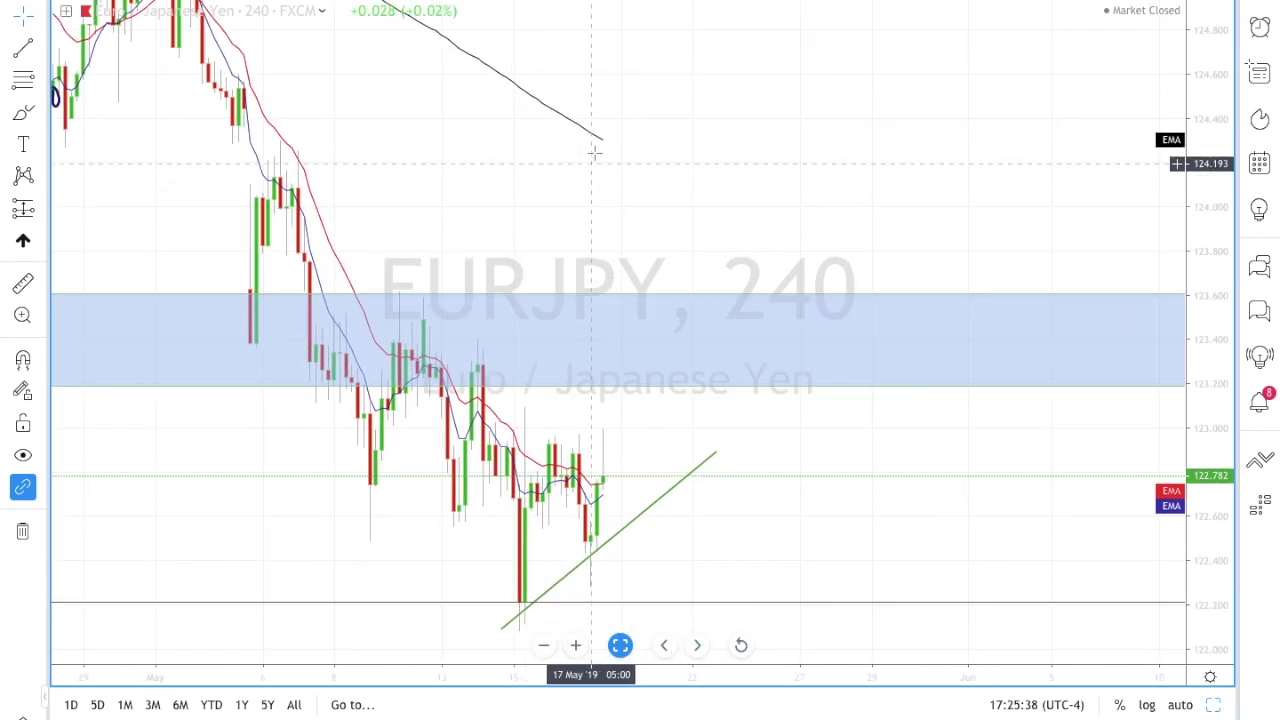
left_click(23, 113)
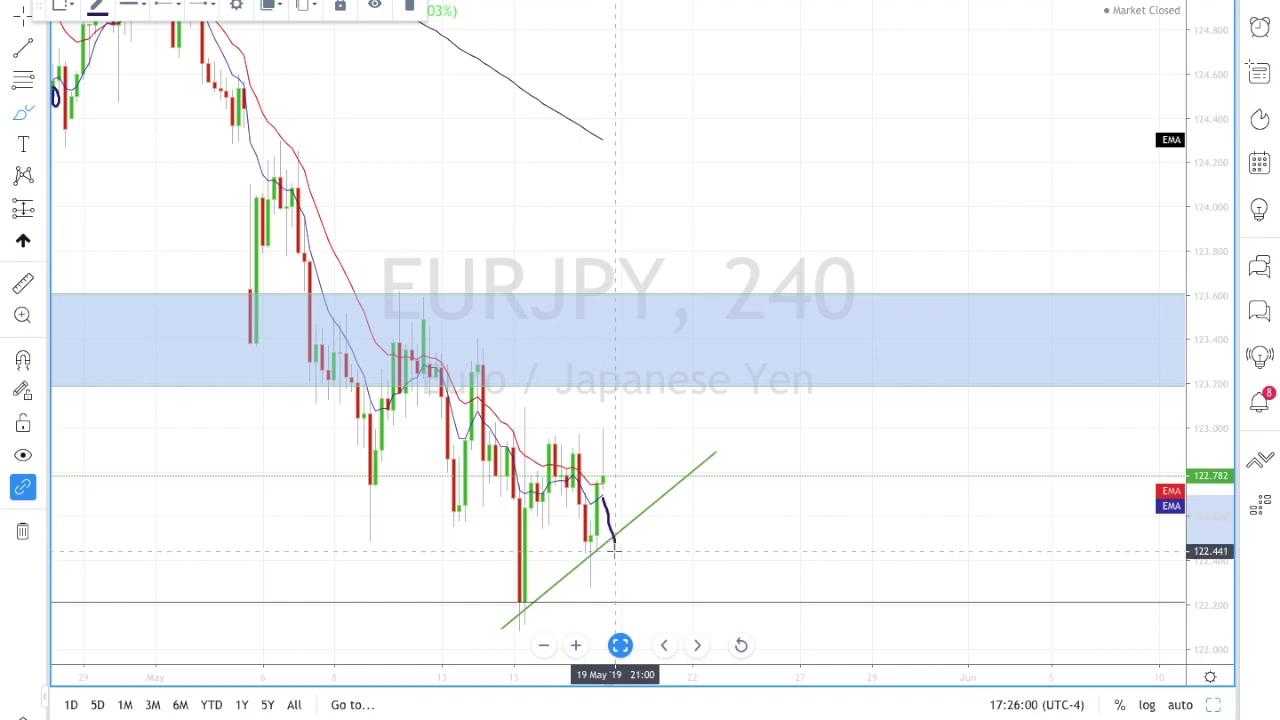
left_click_drag(615, 545, 670, 388)
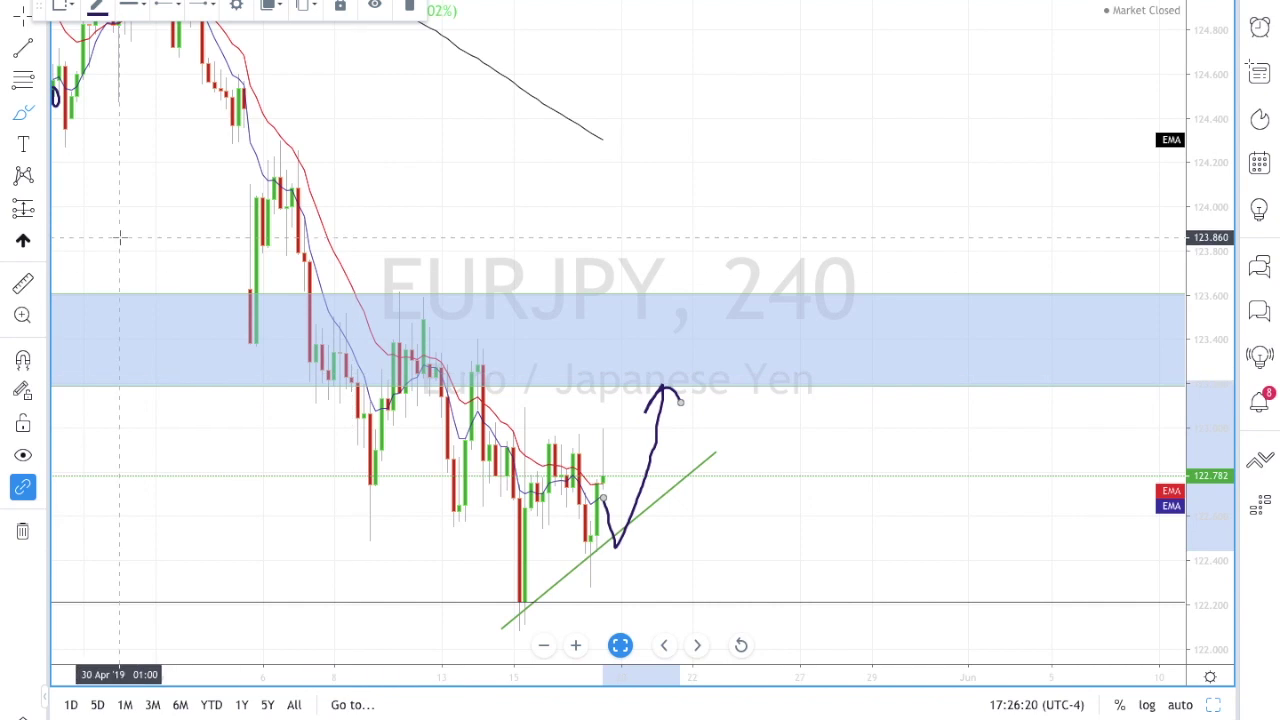
Step: Draw a Fibonacci retracement from the 10 May 2019 high at about 123.502 to about 122.196 on 15 May
left_click(22, 84)
left_click(423, 317)
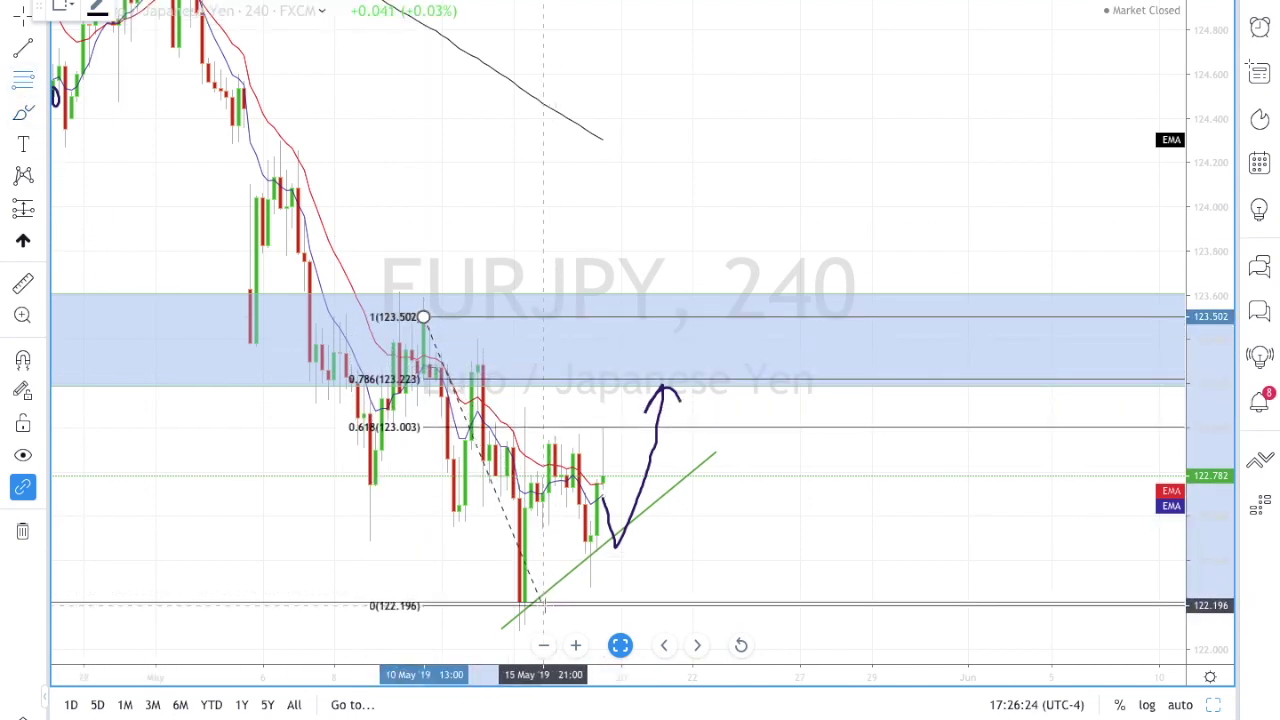
left_click(543, 605)
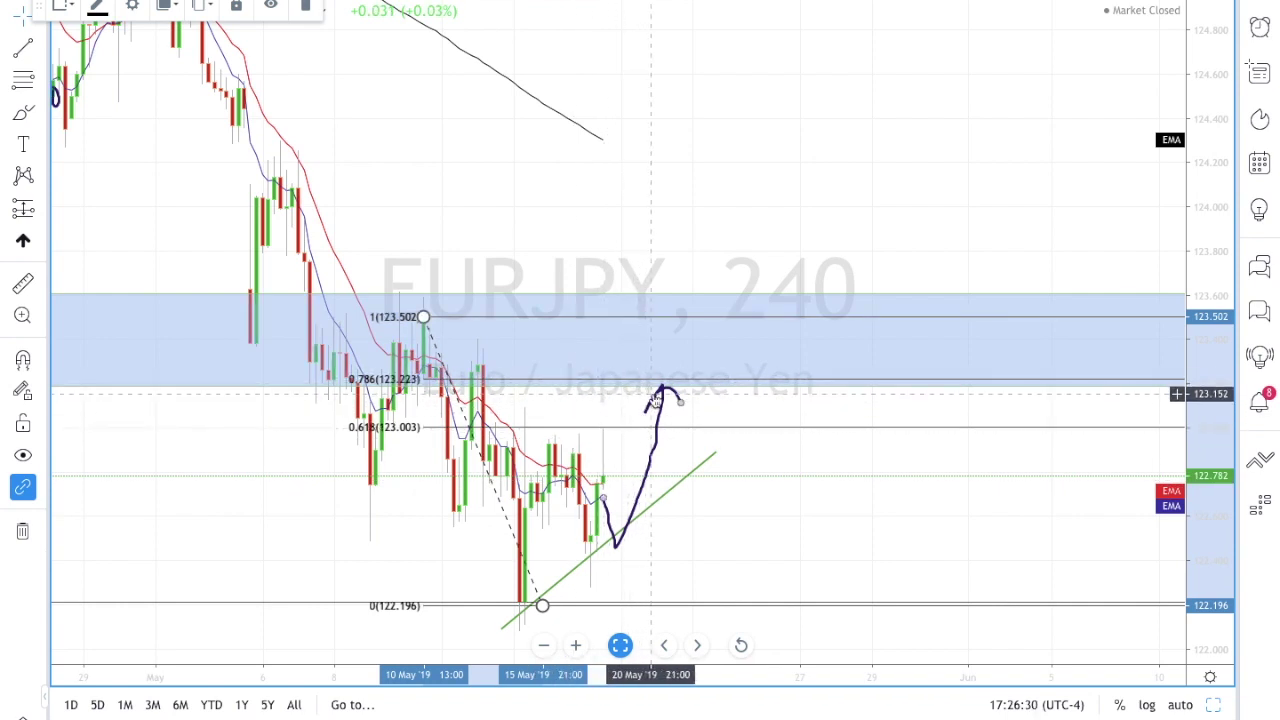
Step: Place a long position with entry at about 122.694 on 19 May 2019 and set its target at about 123.225, near the 0.786 level
left_click(41, 212)
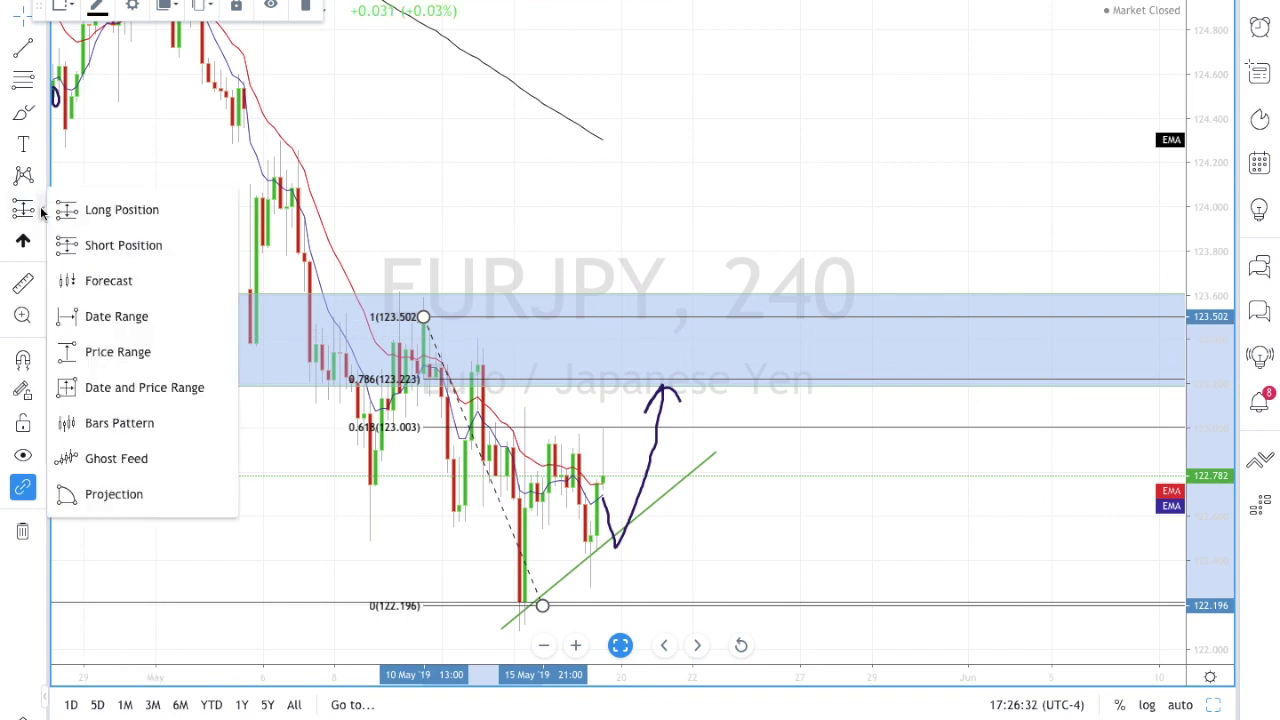
left_click(60, 210)
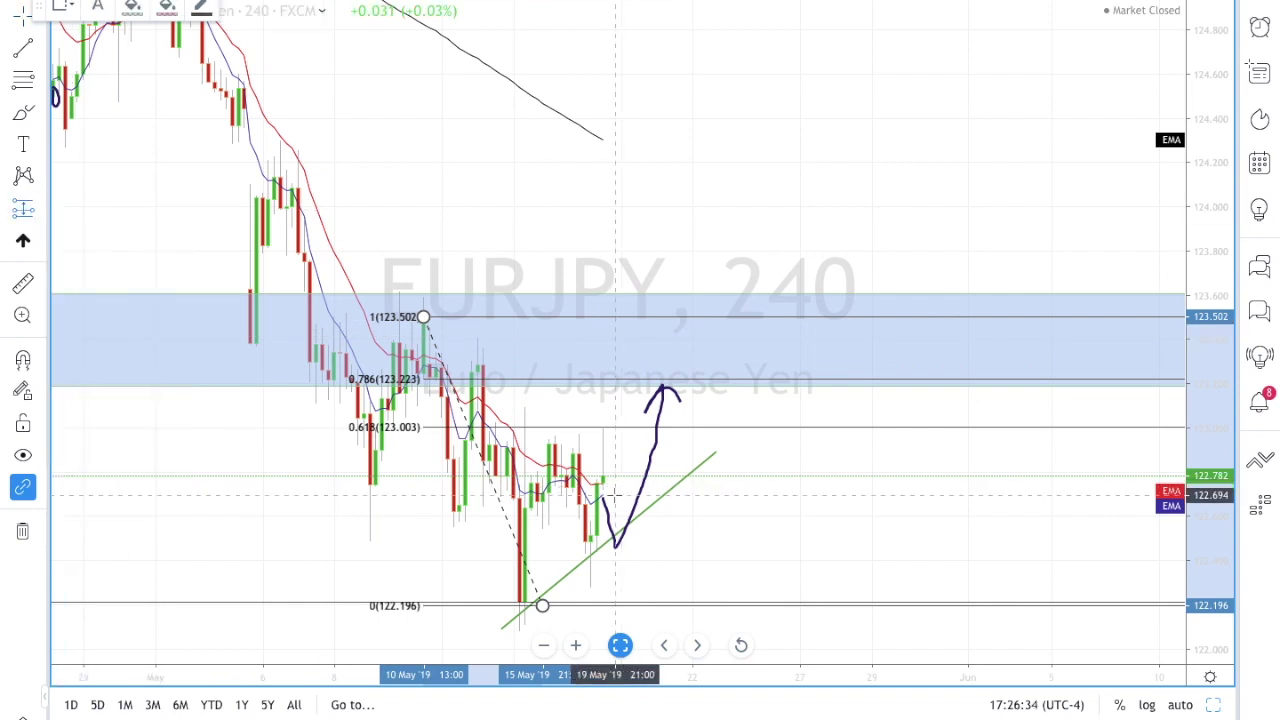
left_click(614, 495)
left_click_drag(614, 357, 614, 378)
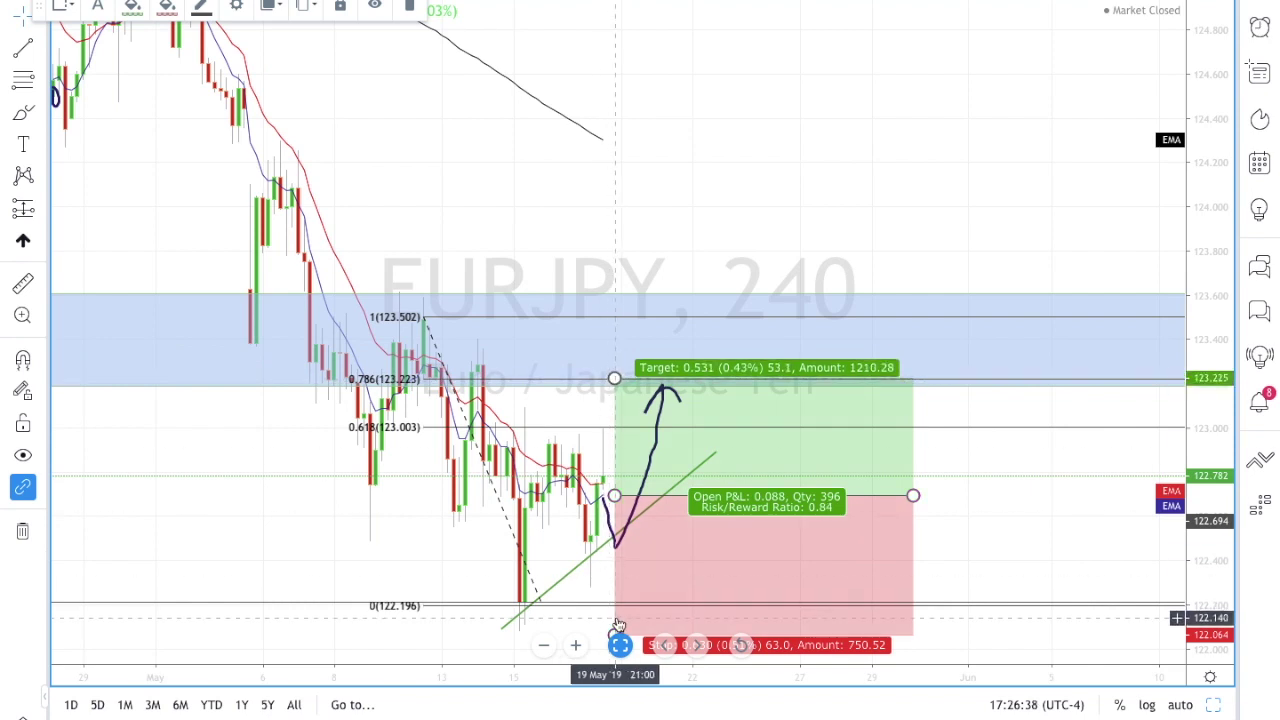
scroll(465, 566, "right", 3)
scroll(465, 566, "left", 1)
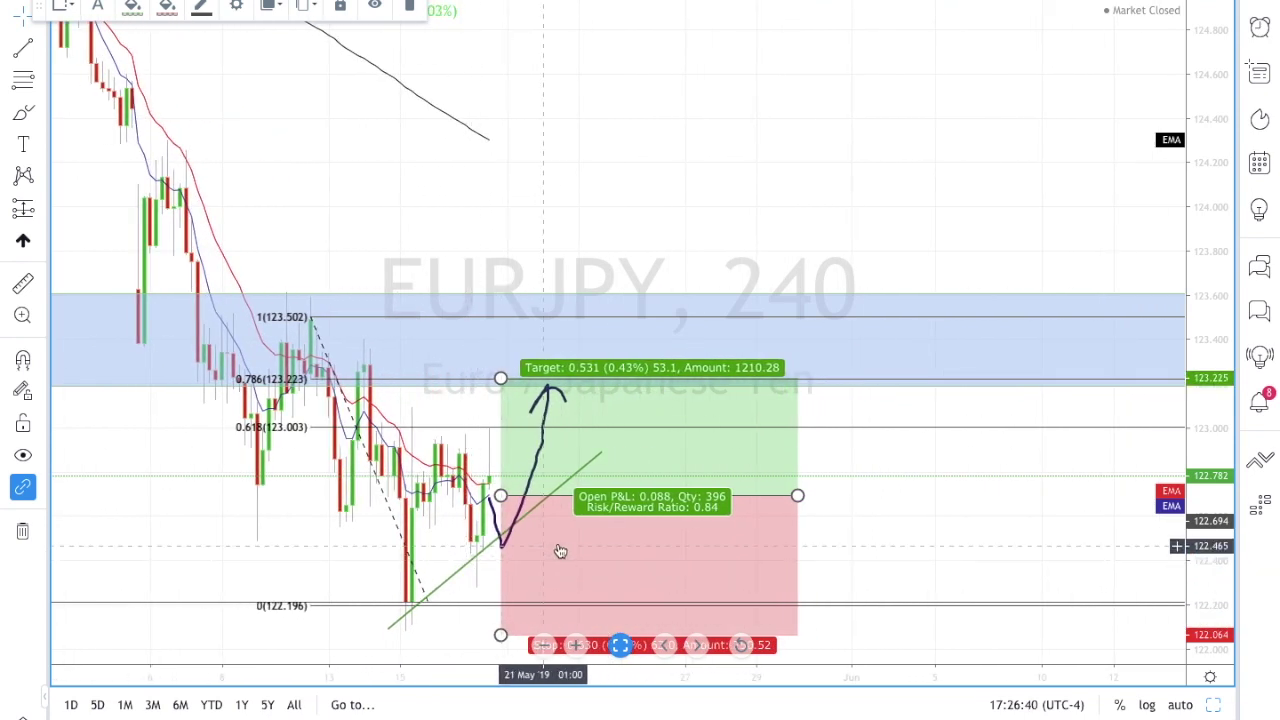
Step: Shift the long position to 17 May 2019 with entry at about 122.682 and brush-extend the projected path down to about 122.87 and up to about 123.45
left_click_drag(548, 559, 543, 562)
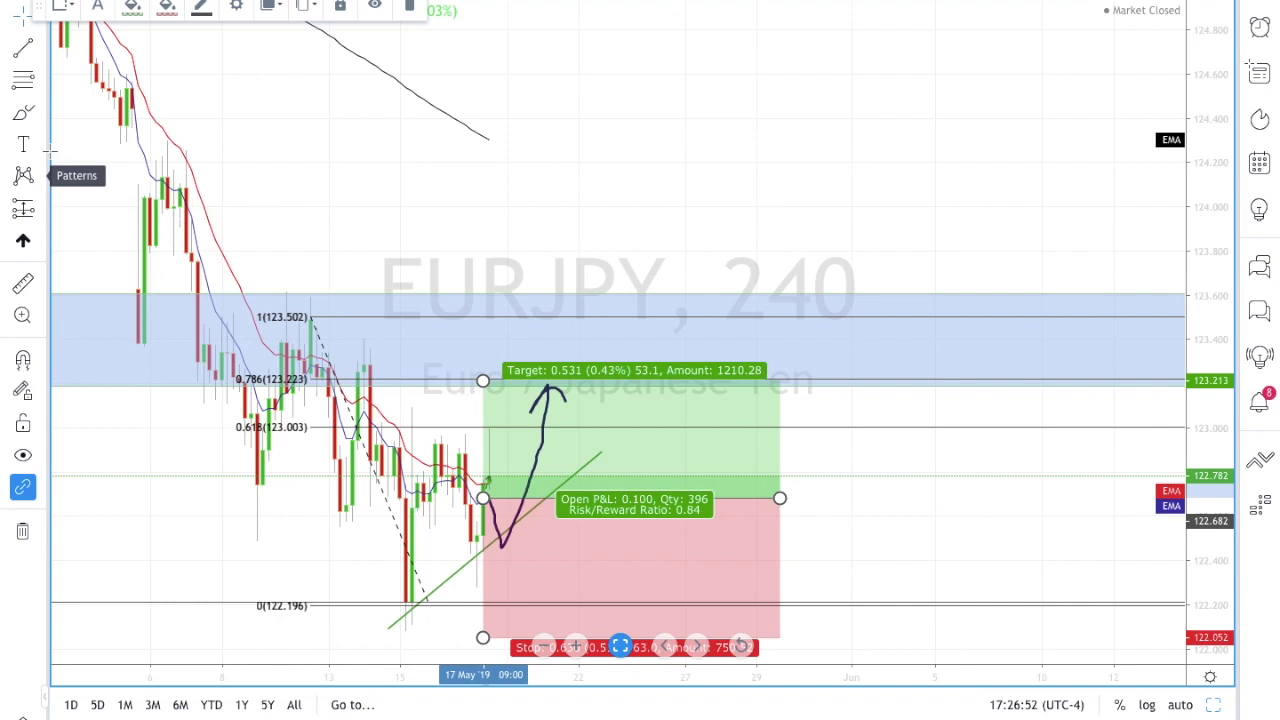
left_click(34, 116)
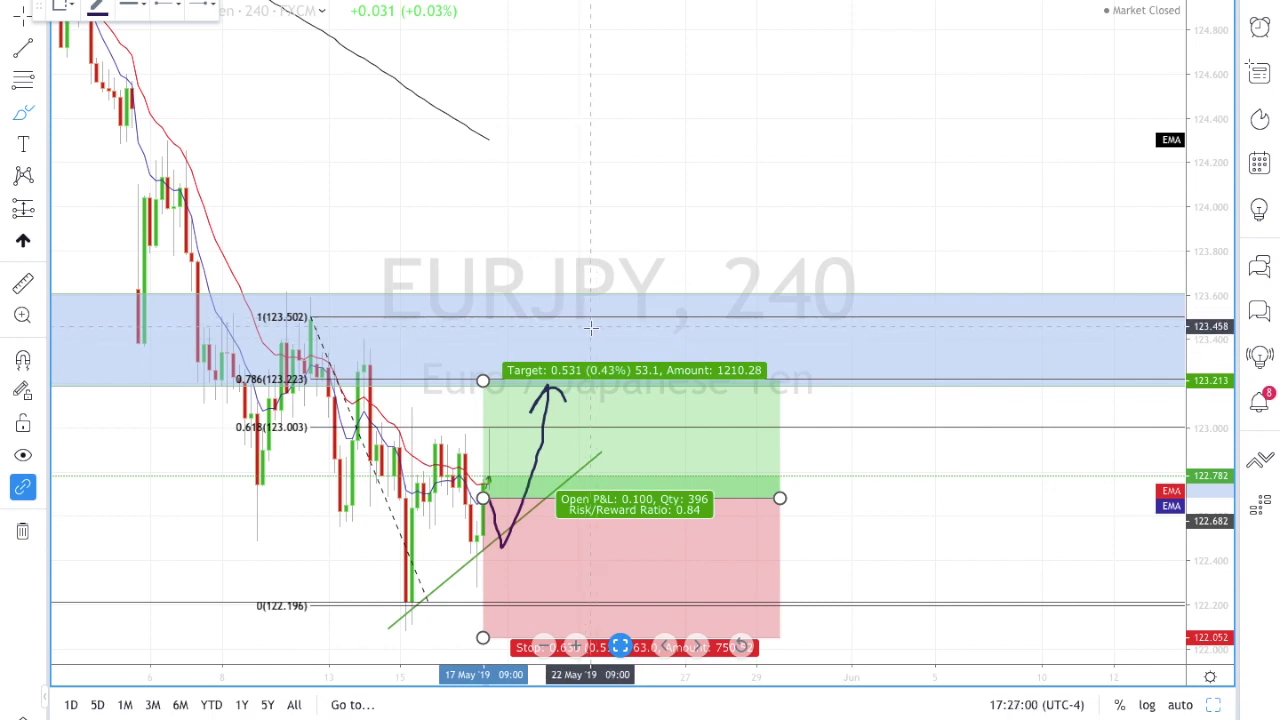
mouse_move(555, 388)
left_mouse_down()
mouse_move(577, 445)
mouse_move(610, 328)
mouse_move(581, 352)
mouse_move(608, 325)
left_mouse_up()
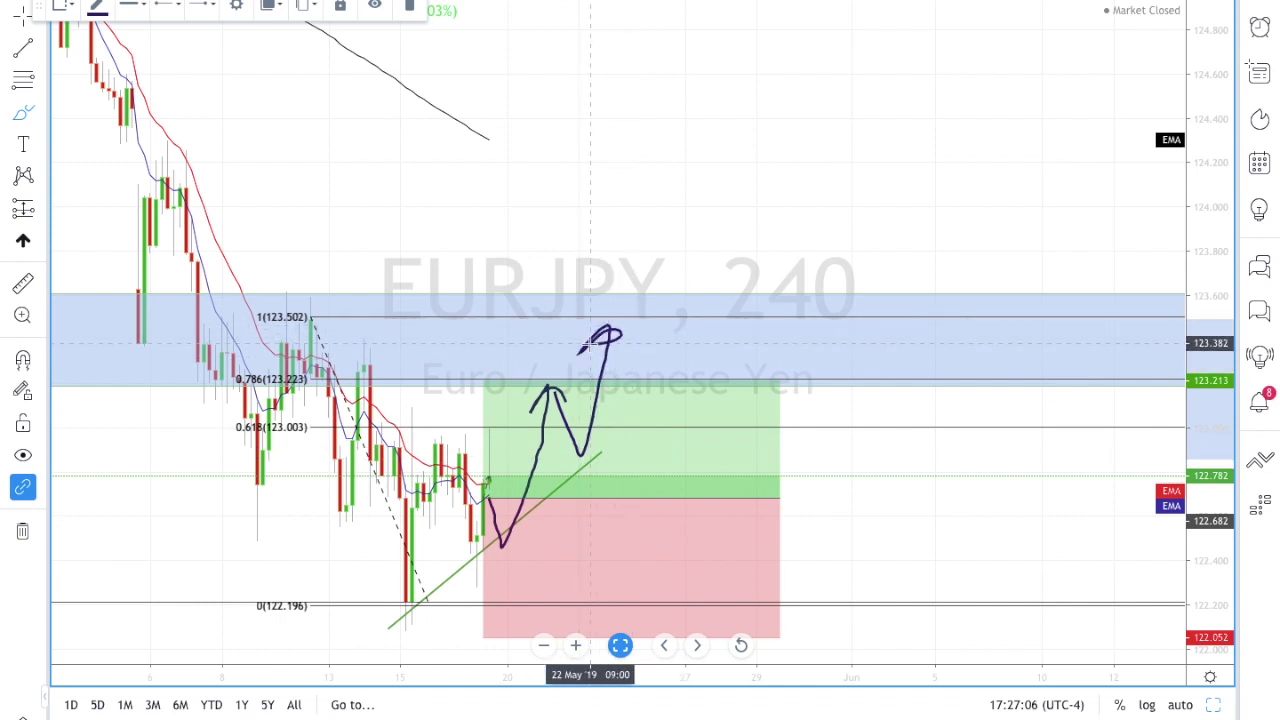
Step: Brush-draw a continuation of the black EMA from its end near 124.30 down to about 123.60 in early June 2019
scroll(571, 400, "left", 5)
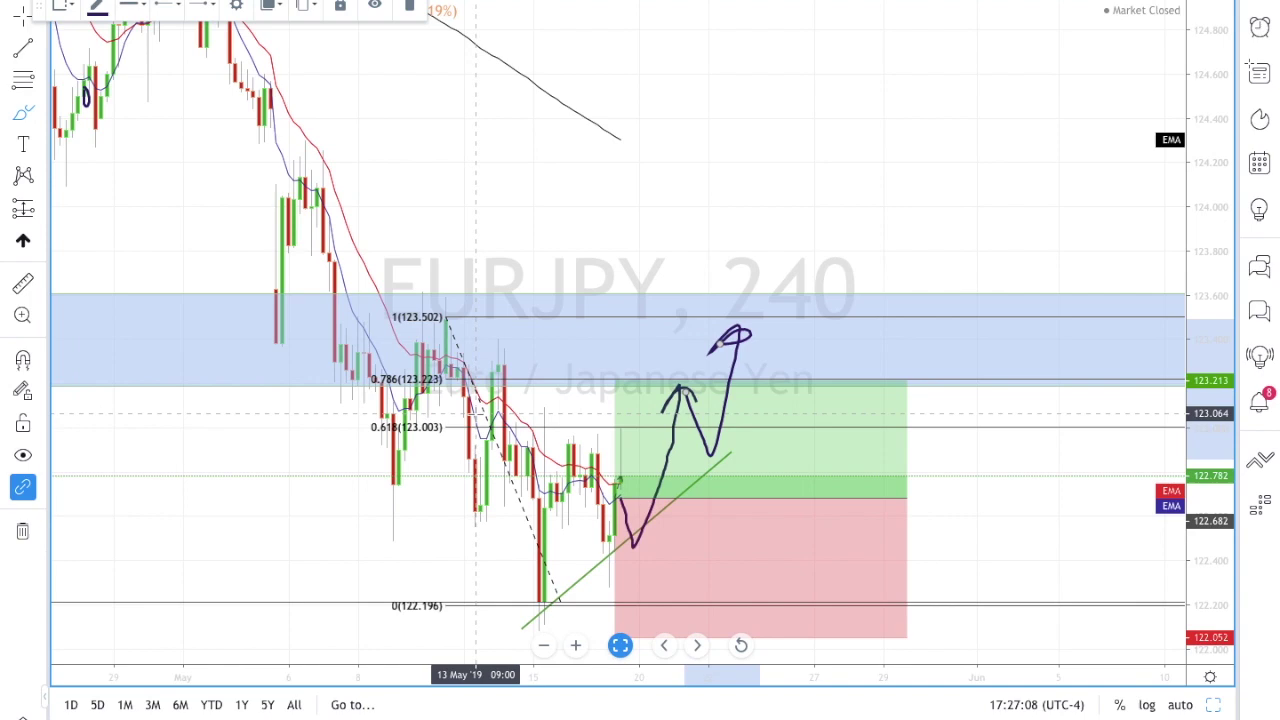
scroll(475, 413, "left", 3)
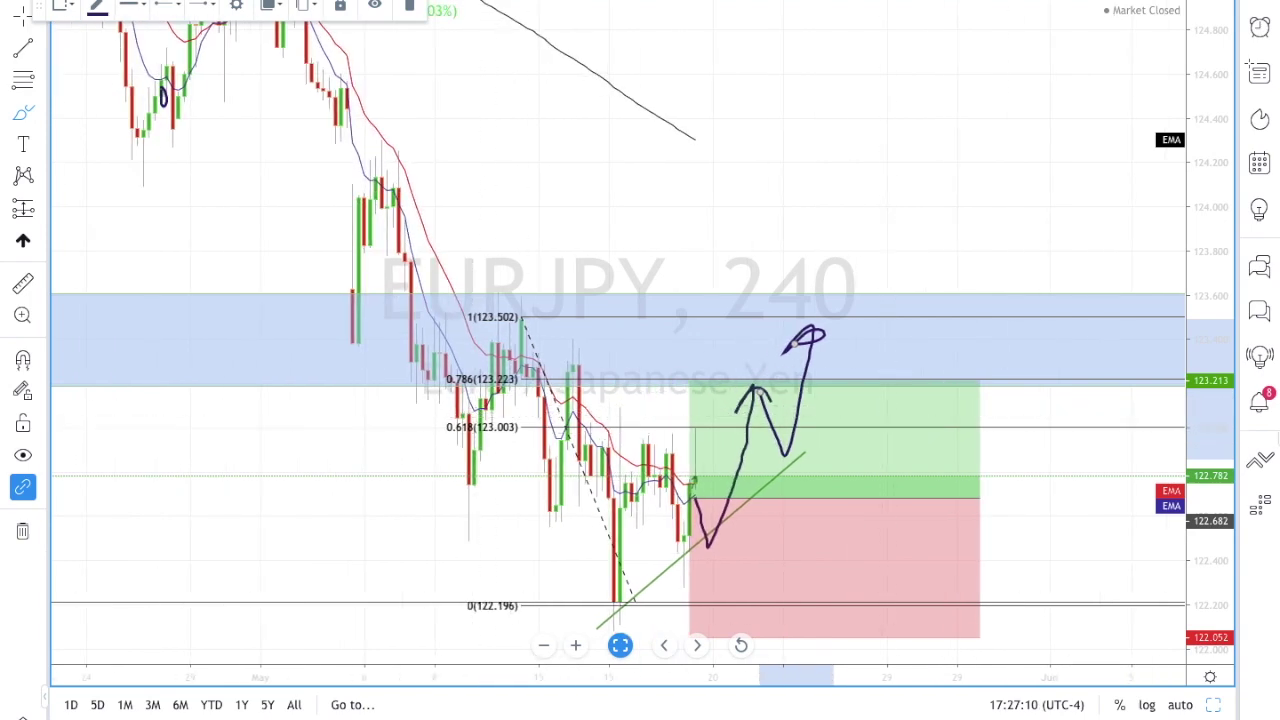
left_click_drag(1212, 437, 1200, 545)
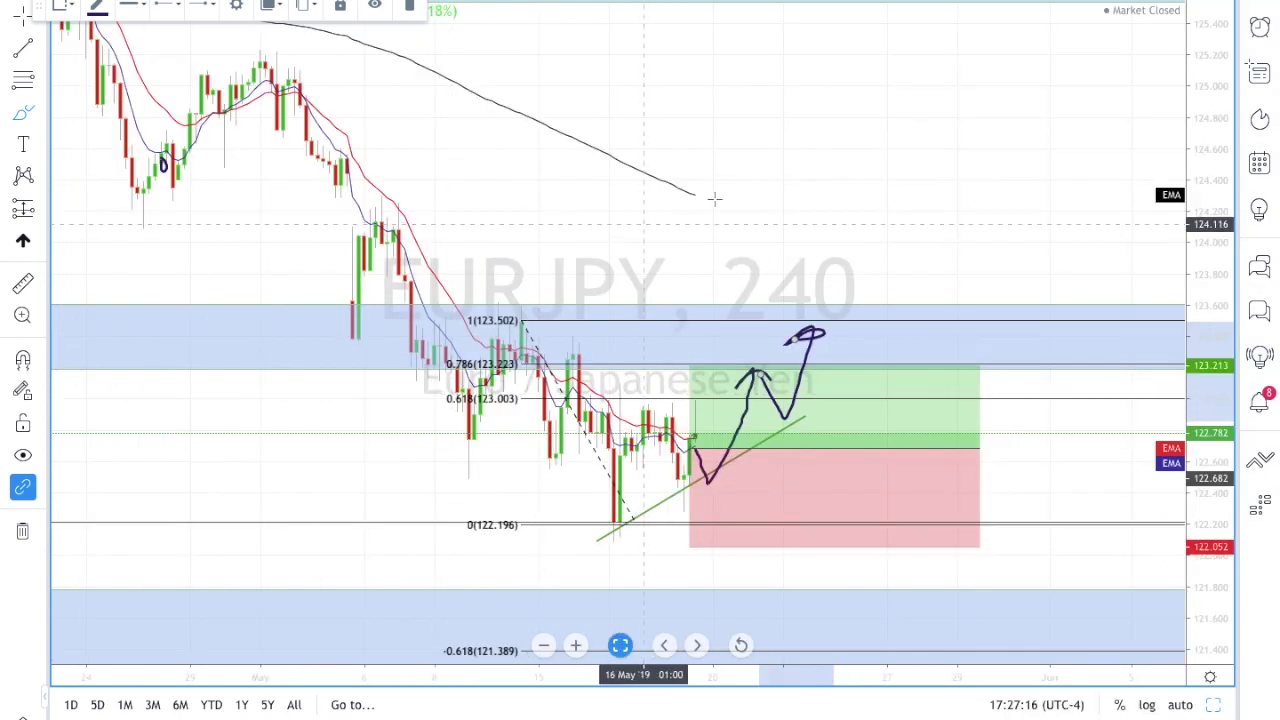
mouse_move(695, 194)
left_mouse_down()
mouse_move(857, 277)
mouse_move(1065, 306)
left_mouse_up()
Step: Switch the chart to EURUSD from the watchlist and give the chart its full width back
left_click(1259, 70)
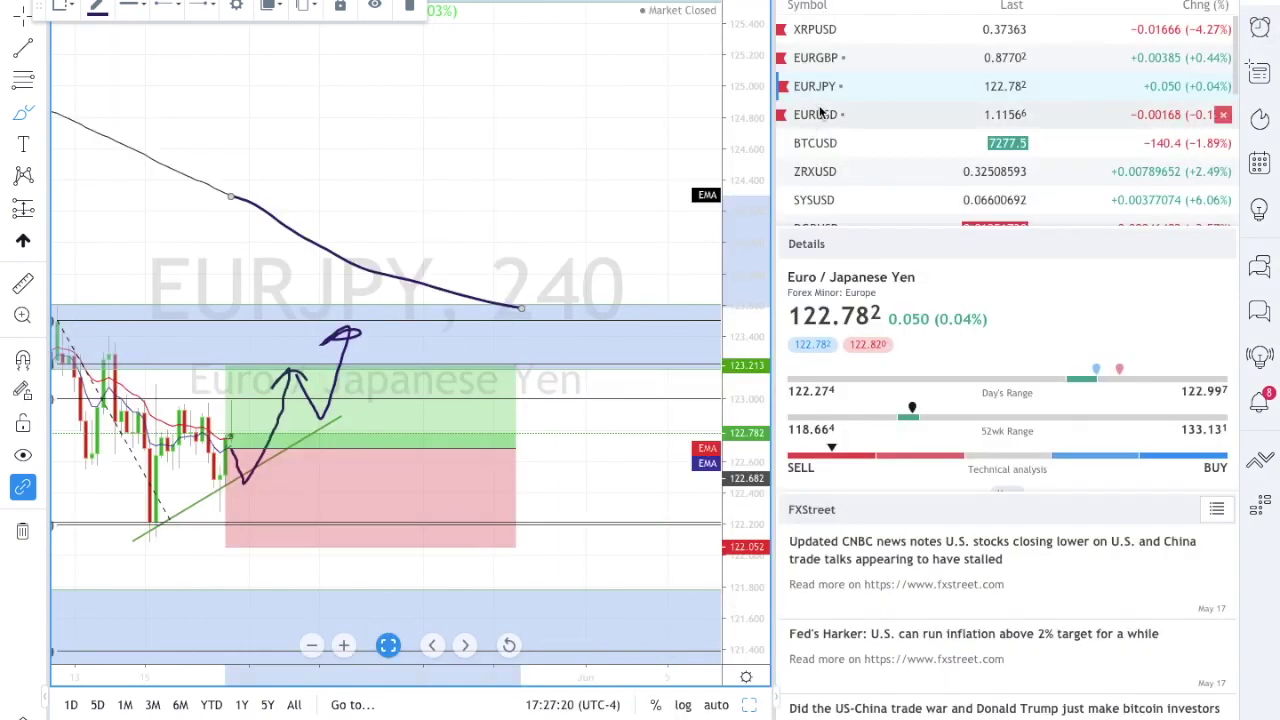
left_click(820, 114)
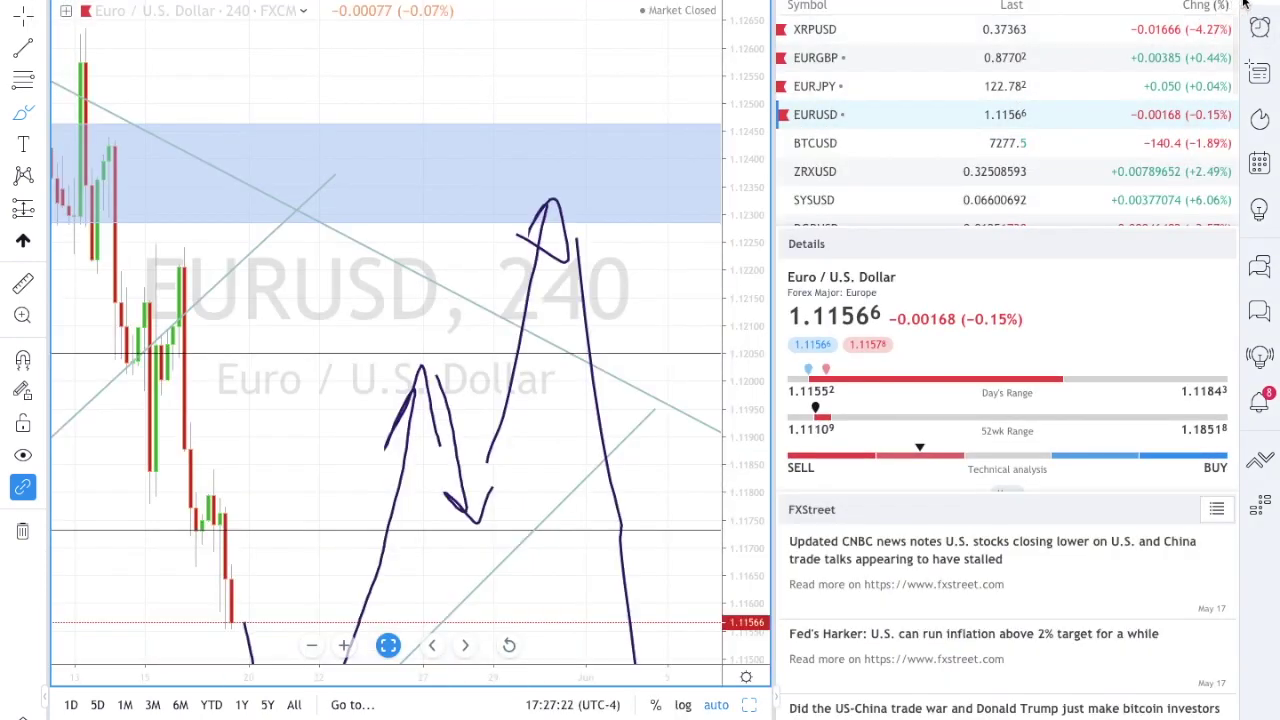
left_click(1259, 70)
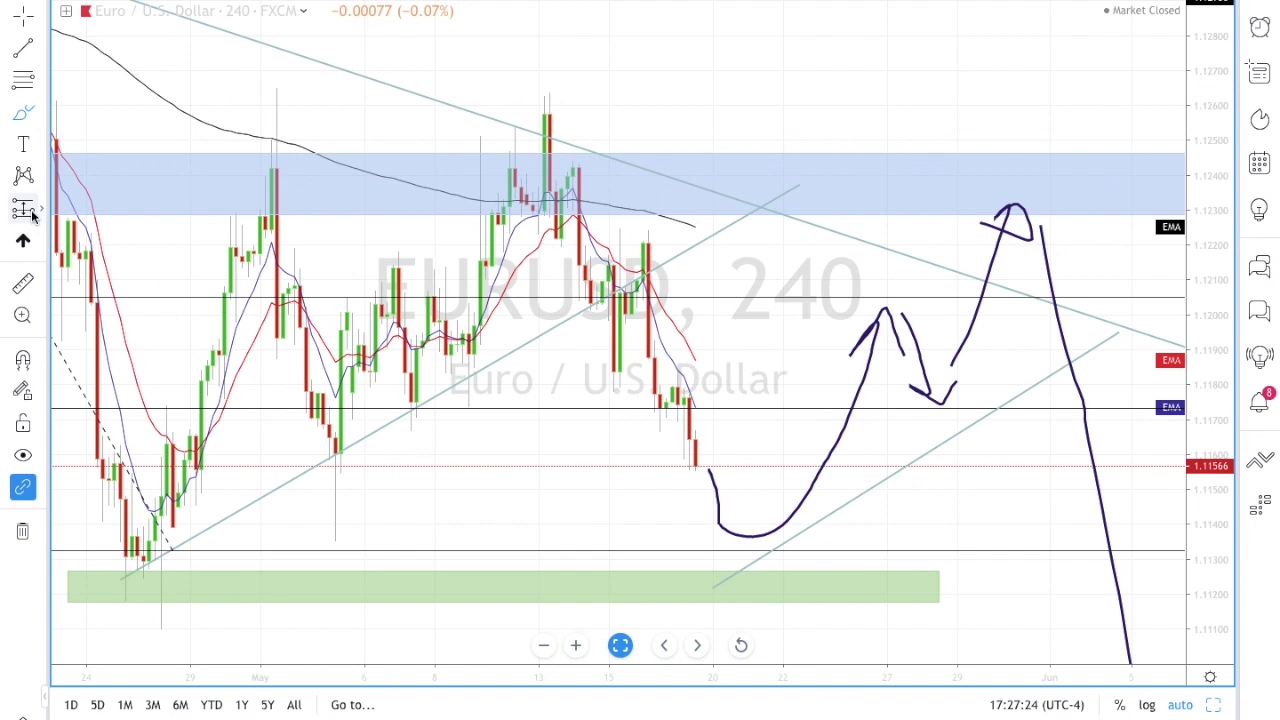
Step: Place a long position on EURUSD at the last 4-hour candles of 17 May 2019 with entry at about 1.11735
left_click(748, 497)
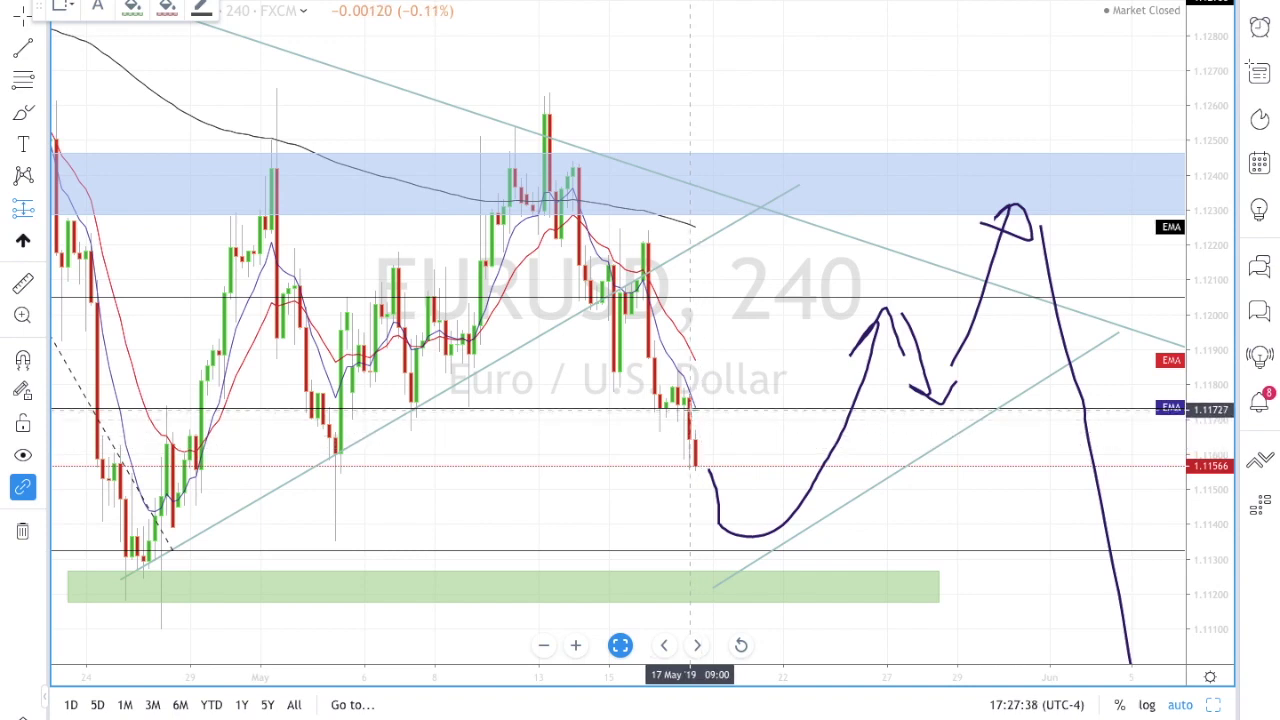
left_click(690, 407)
scroll(690, 410, "left", 10)
scroll(690, 413, "right", 3)
scroll(690, 413, "right", 5)
scroll(688, 414, "left", 5)
scroll(690, 414, "right", 6)
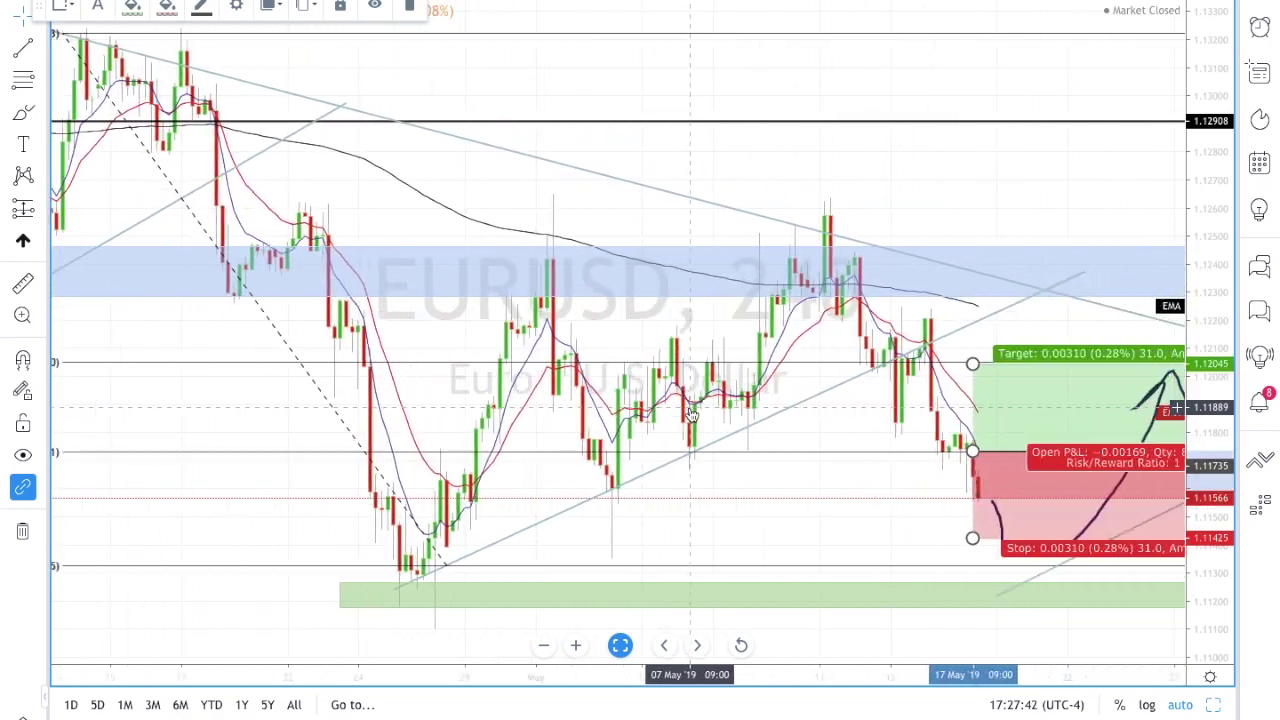
scroll(827, 428, "right", 5)
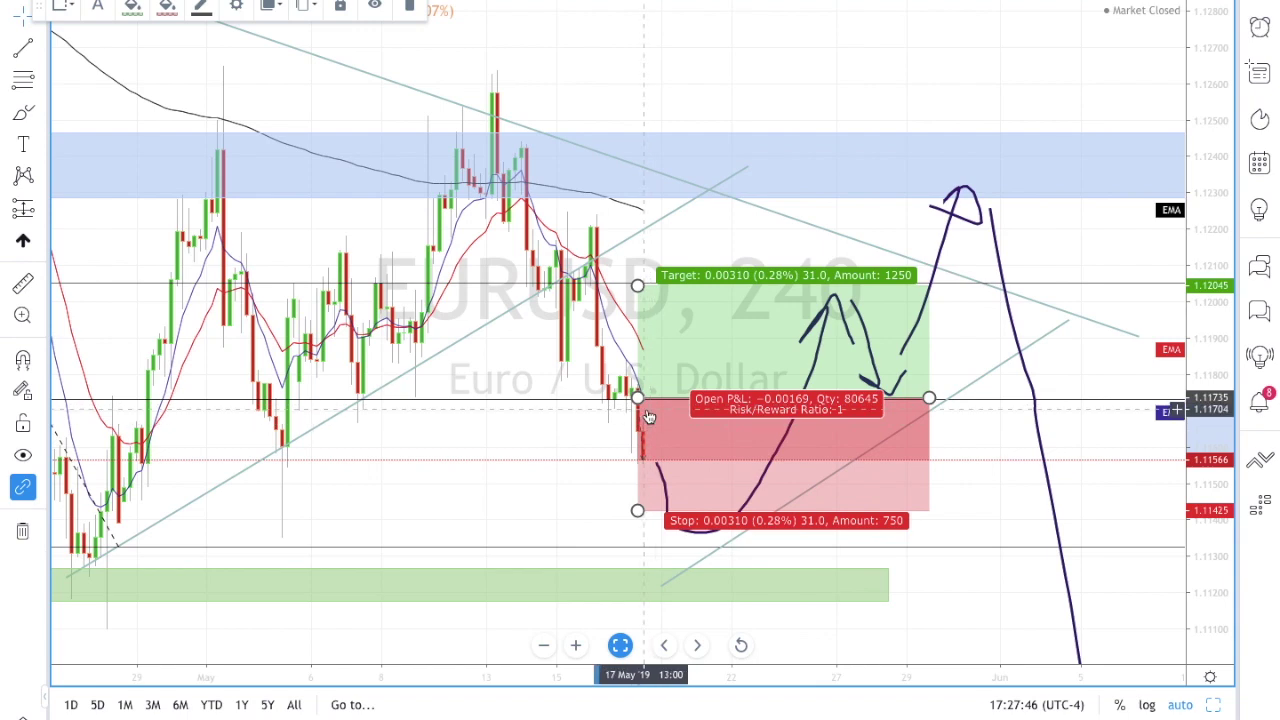
Step: Adjust the EURUSD long position to a stop at about 1.11071, entry at about 1.11759 and target at about 1.12047
left_click_drag(648, 519, 626, 638)
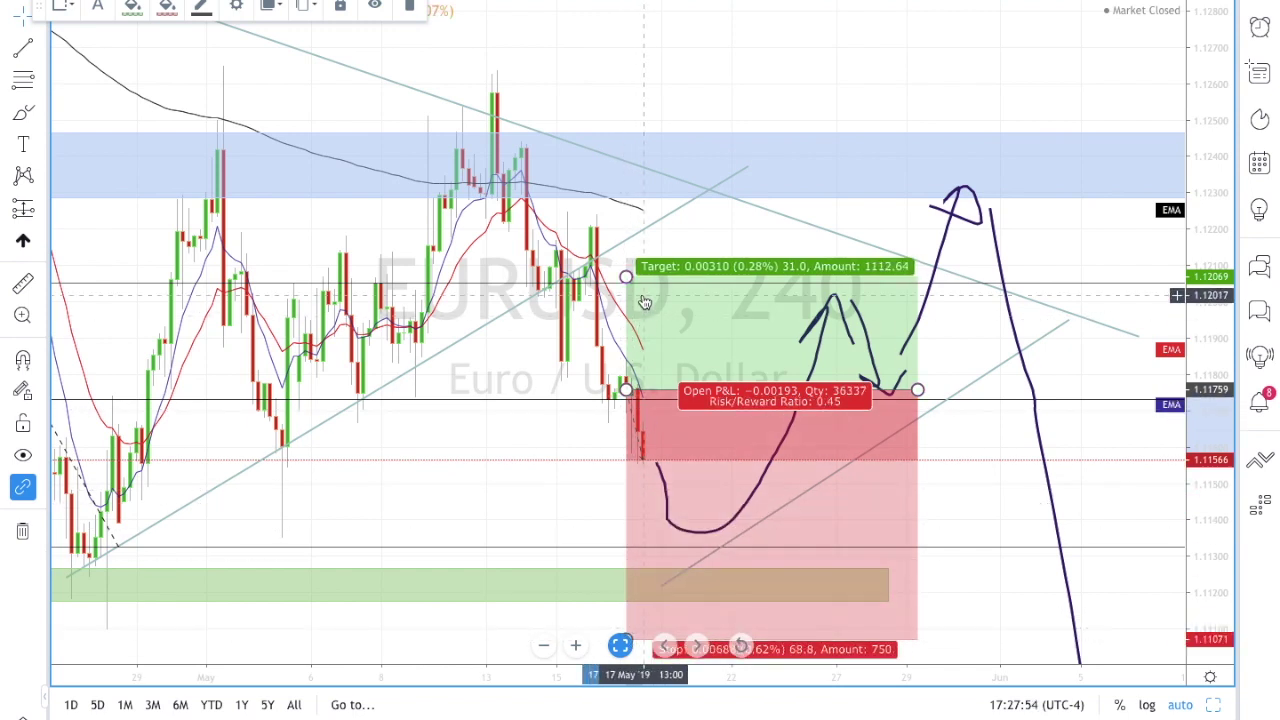
left_click_drag(626, 277, 632, 197)
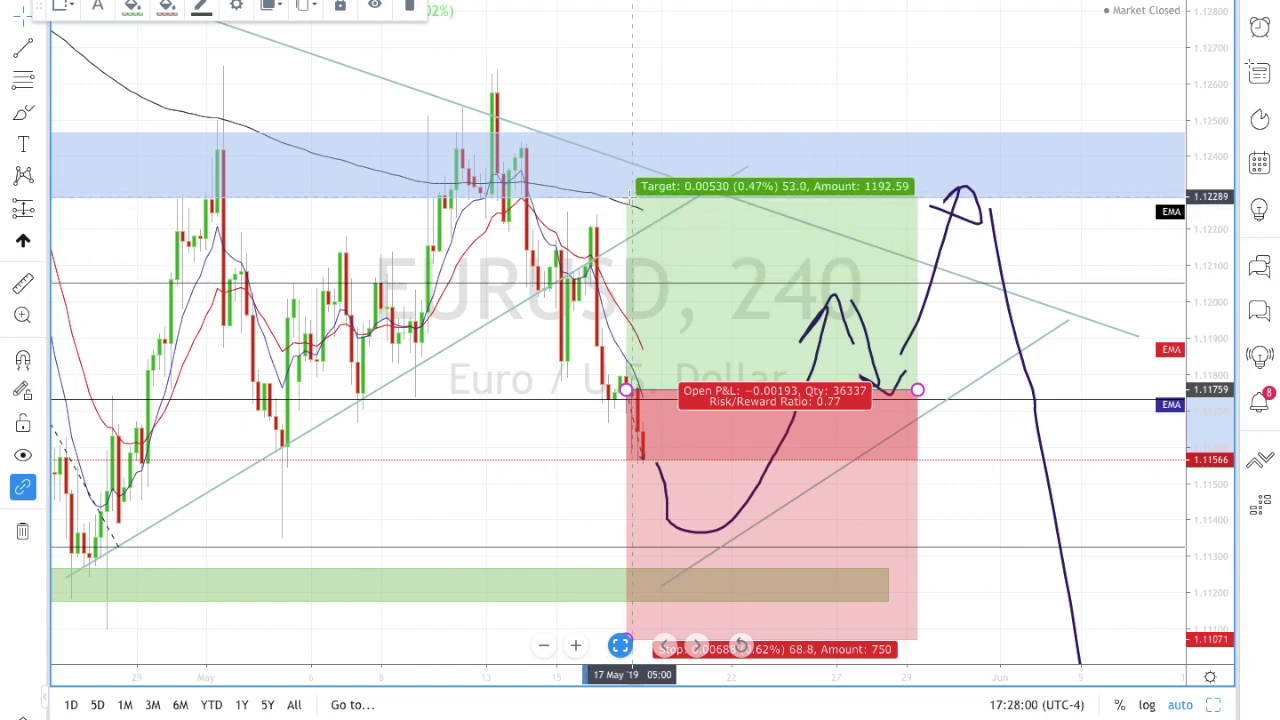
left_click_drag(632, 198, 632, 284)
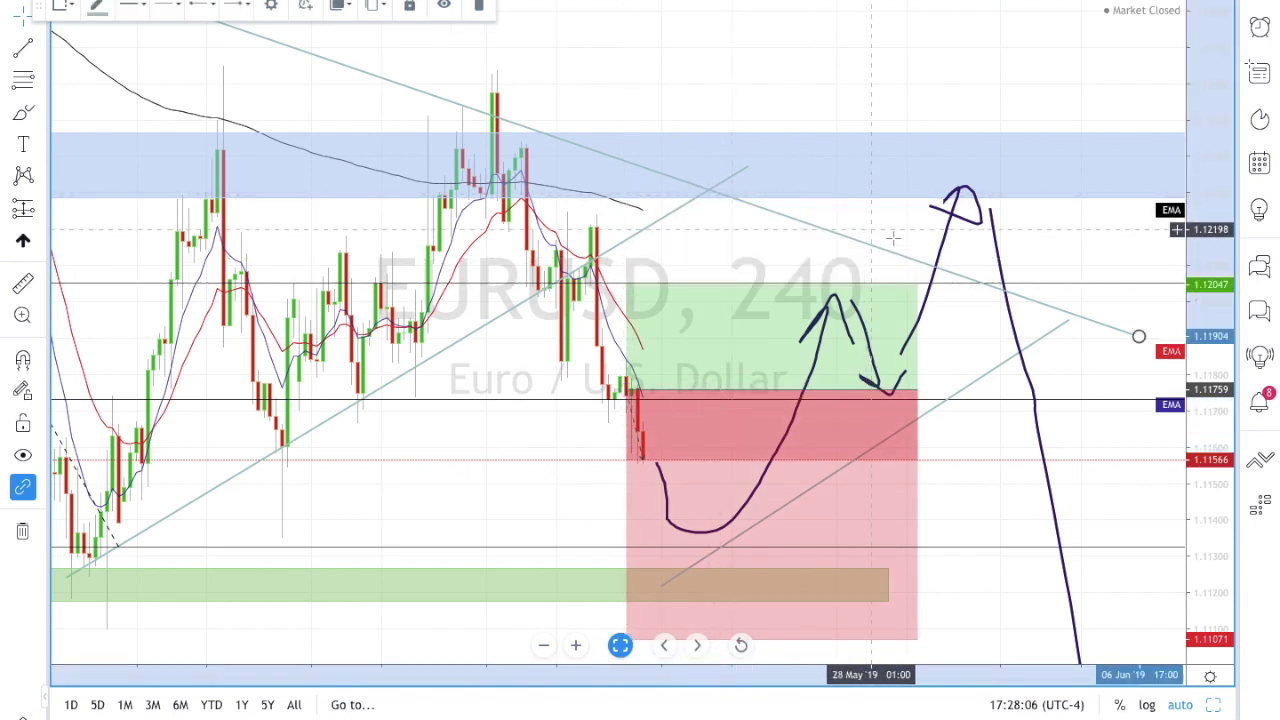
Step: Switch the chart to EURGBP at full width and set it to the 1-month timeframe
scroll(913, 244, "right", 5)
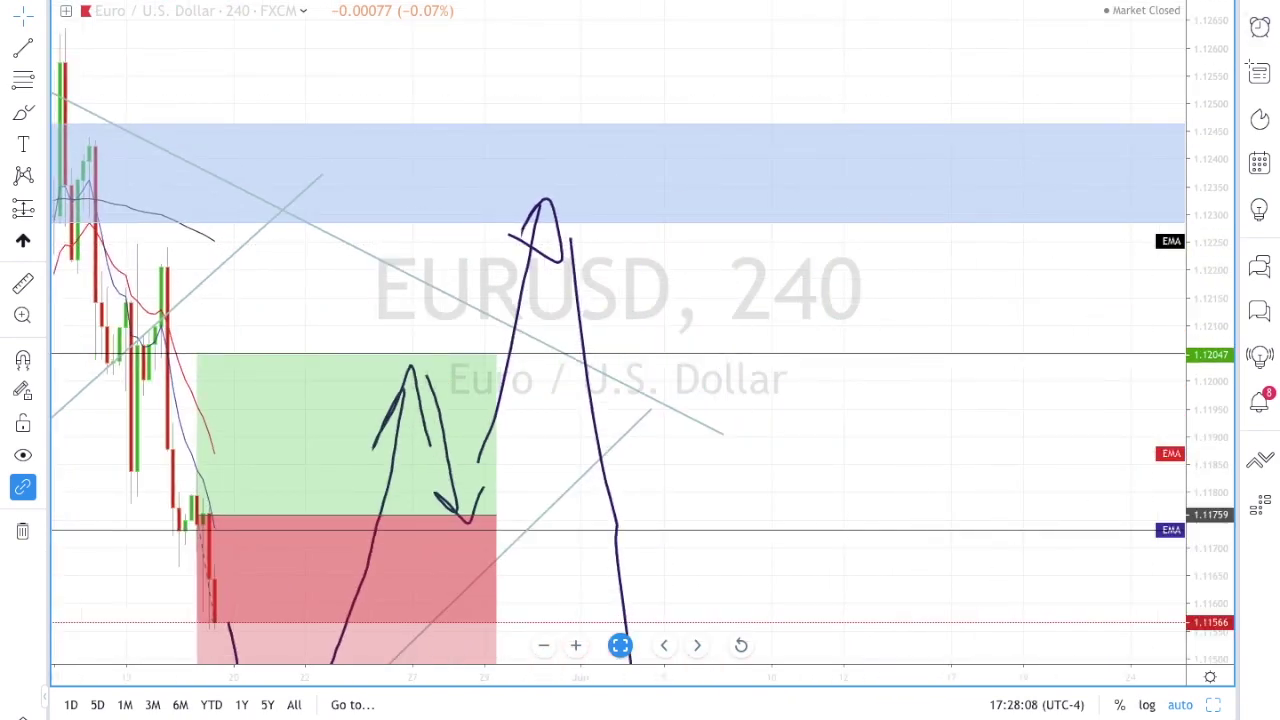
left_click(1259, 72)
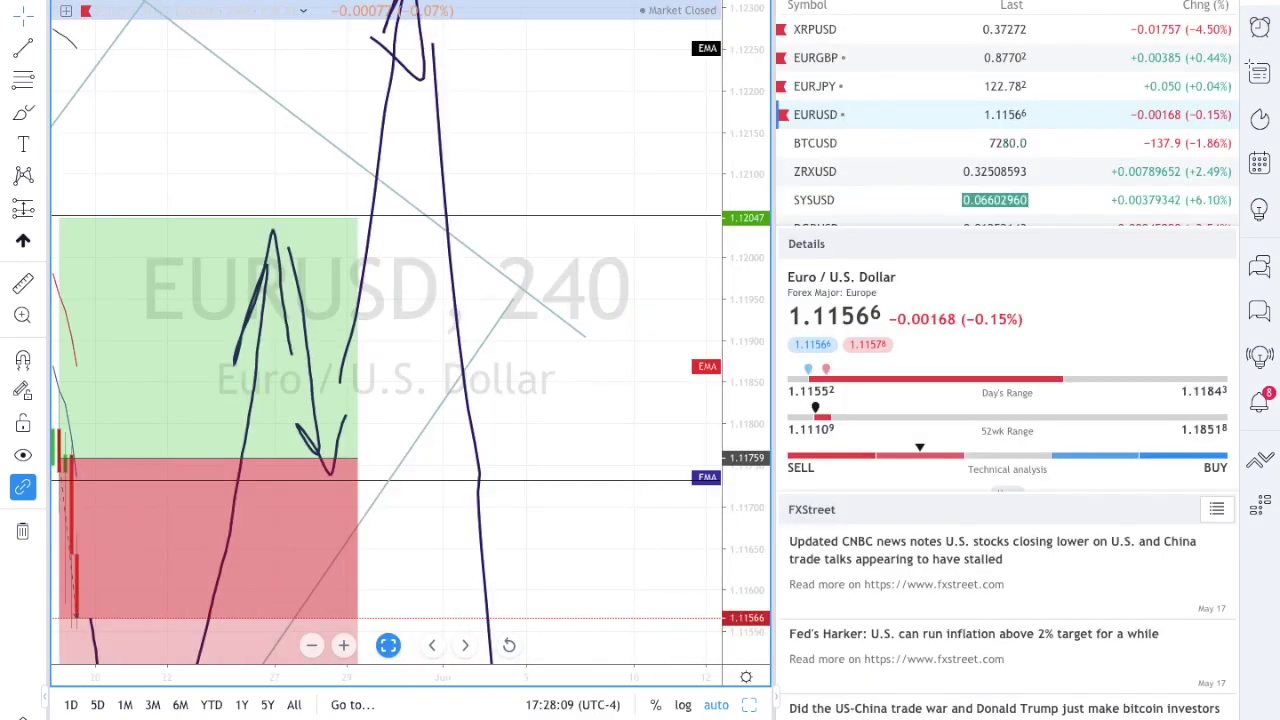
left_click(875, 62)
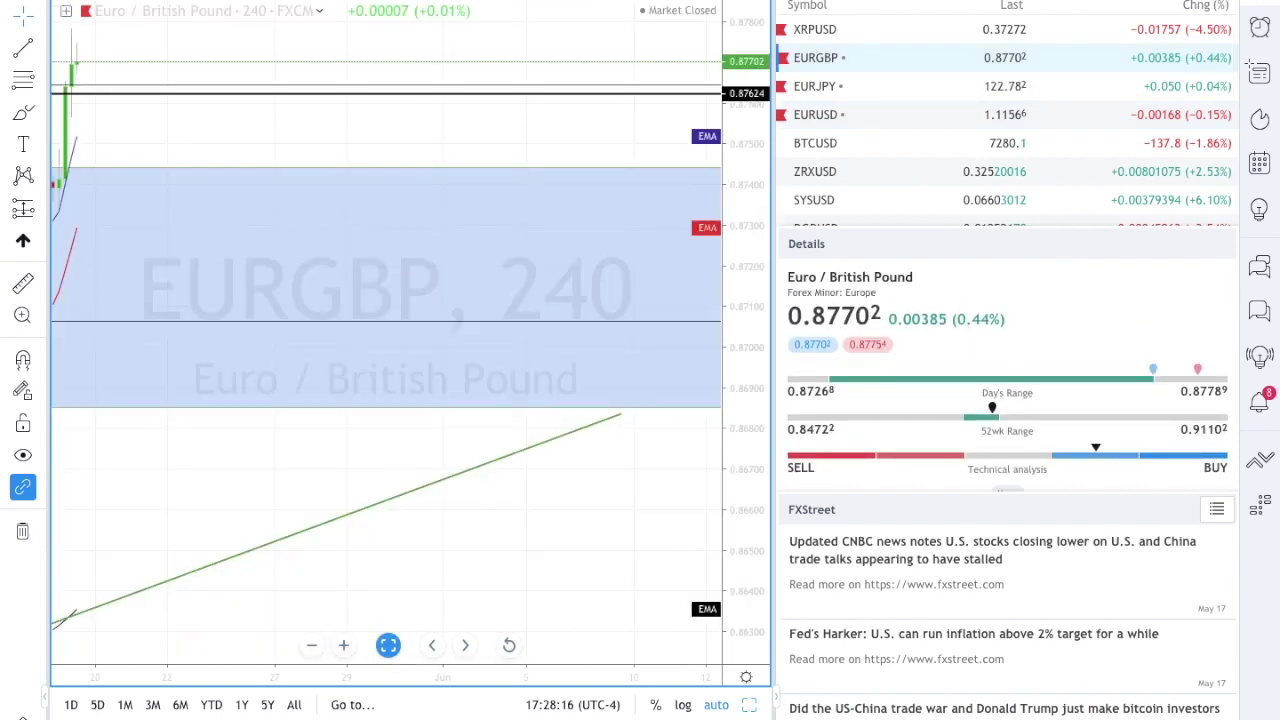
left_click(1252, 68)
scroll(694, 268, "up", 3)
scroll(694, 268, "up", 5)
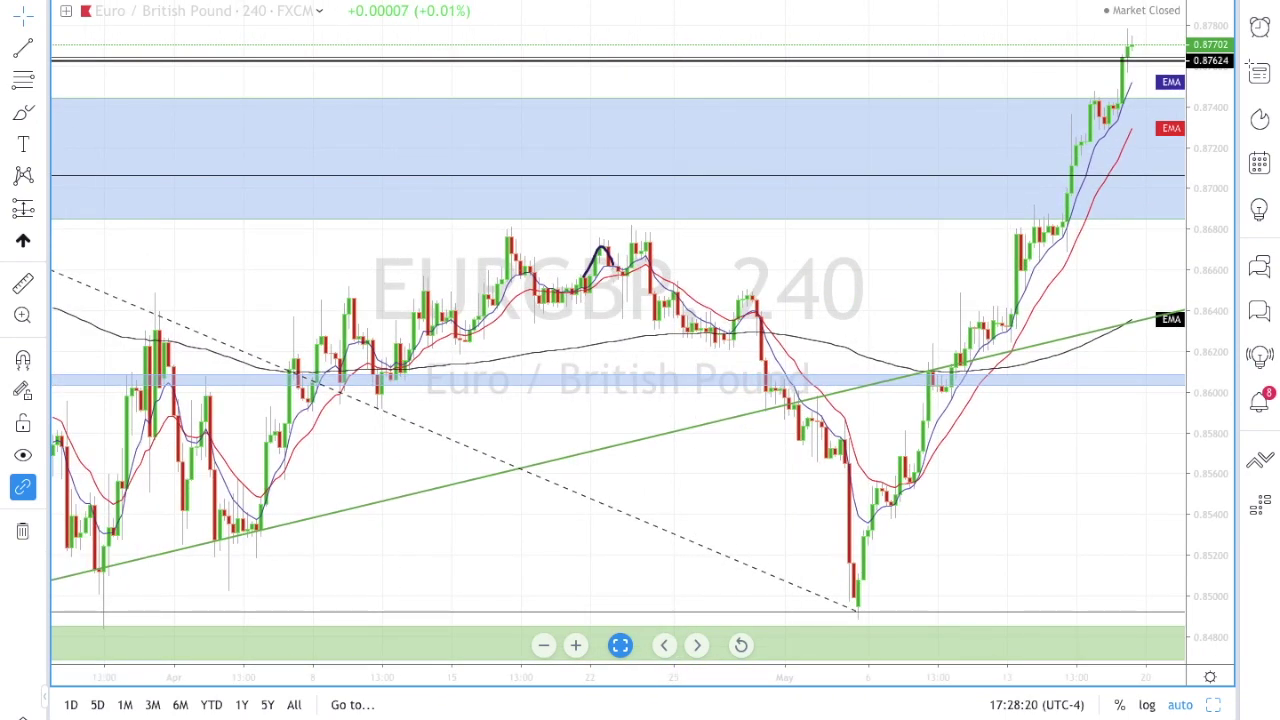
left_click(184, 2)
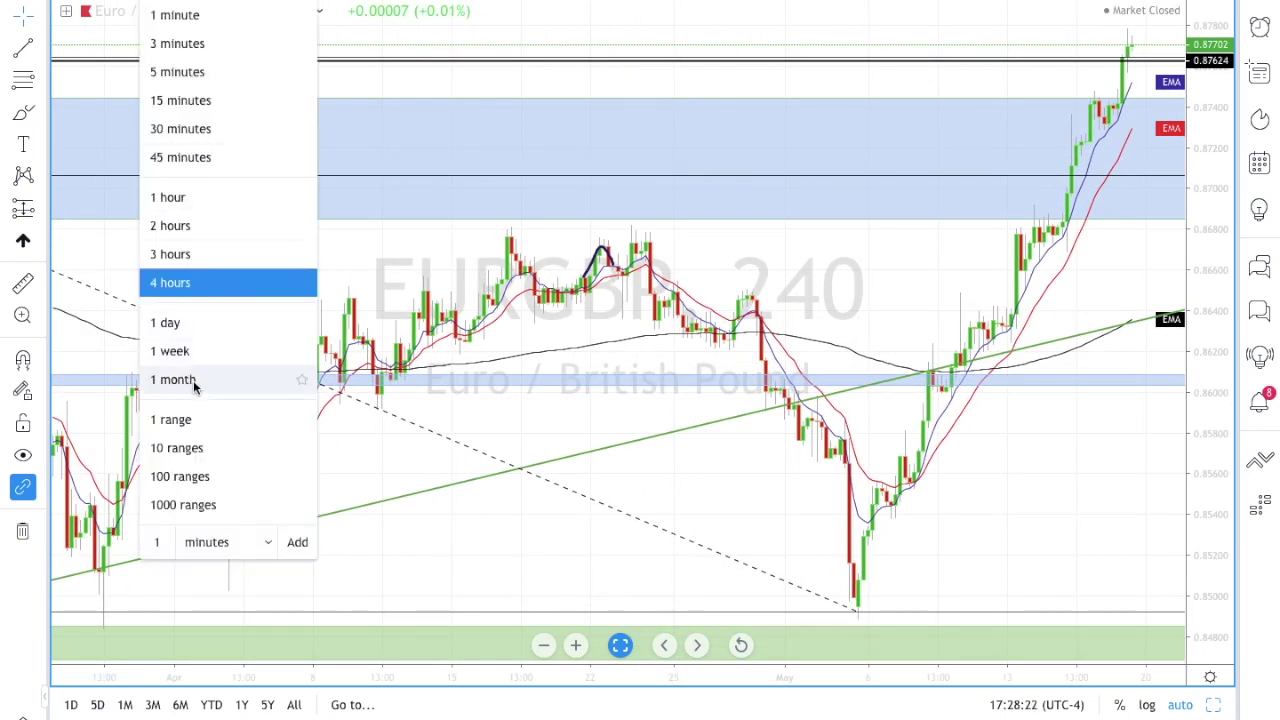
left_click(174, 379)
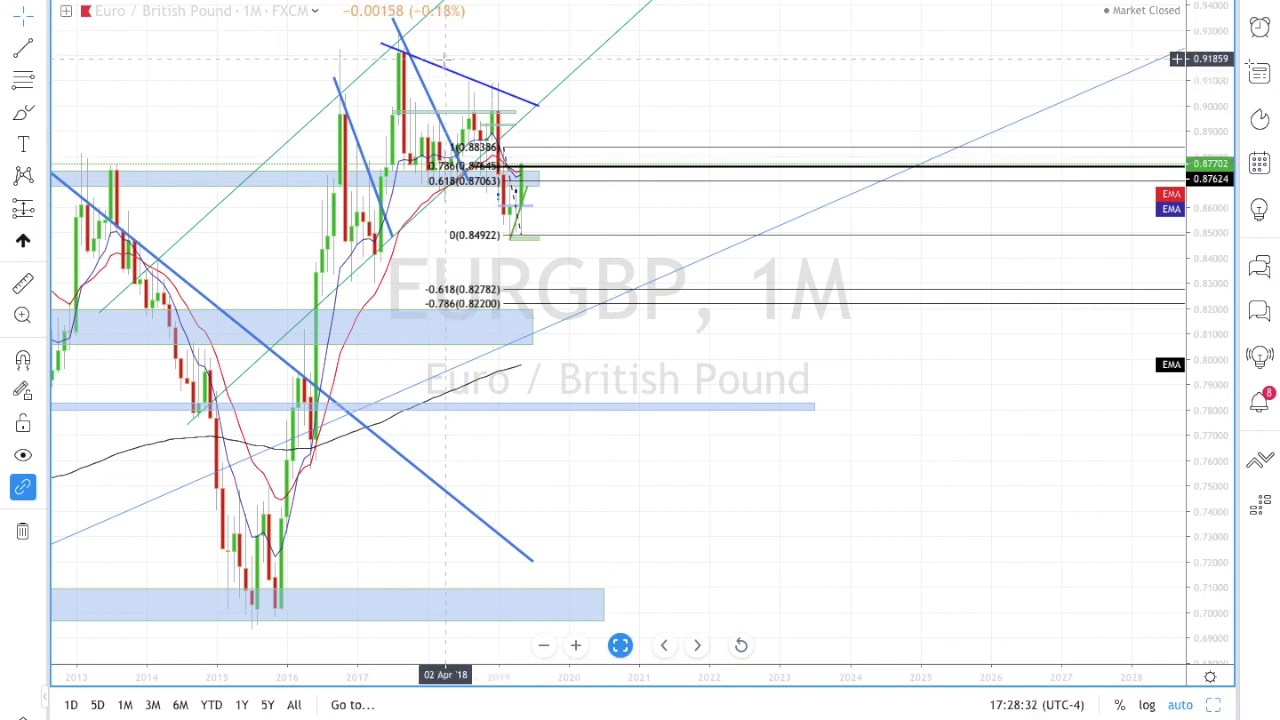
Step: Set EURGBP to the 1-week timeframe and examine its trend lines, zones and Fibonacci levels against the price history since 2010
left_click(249, 10)
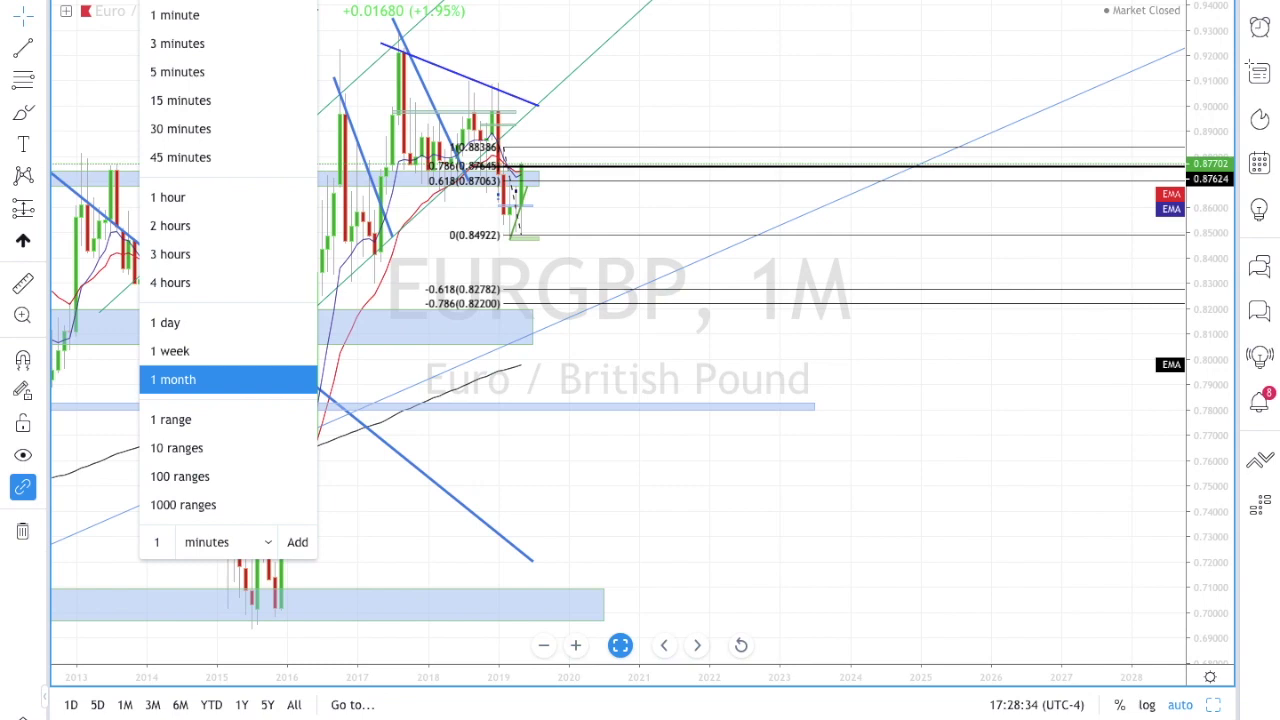
left_click(172, 347)
scroll(338, 268, "down", 5)
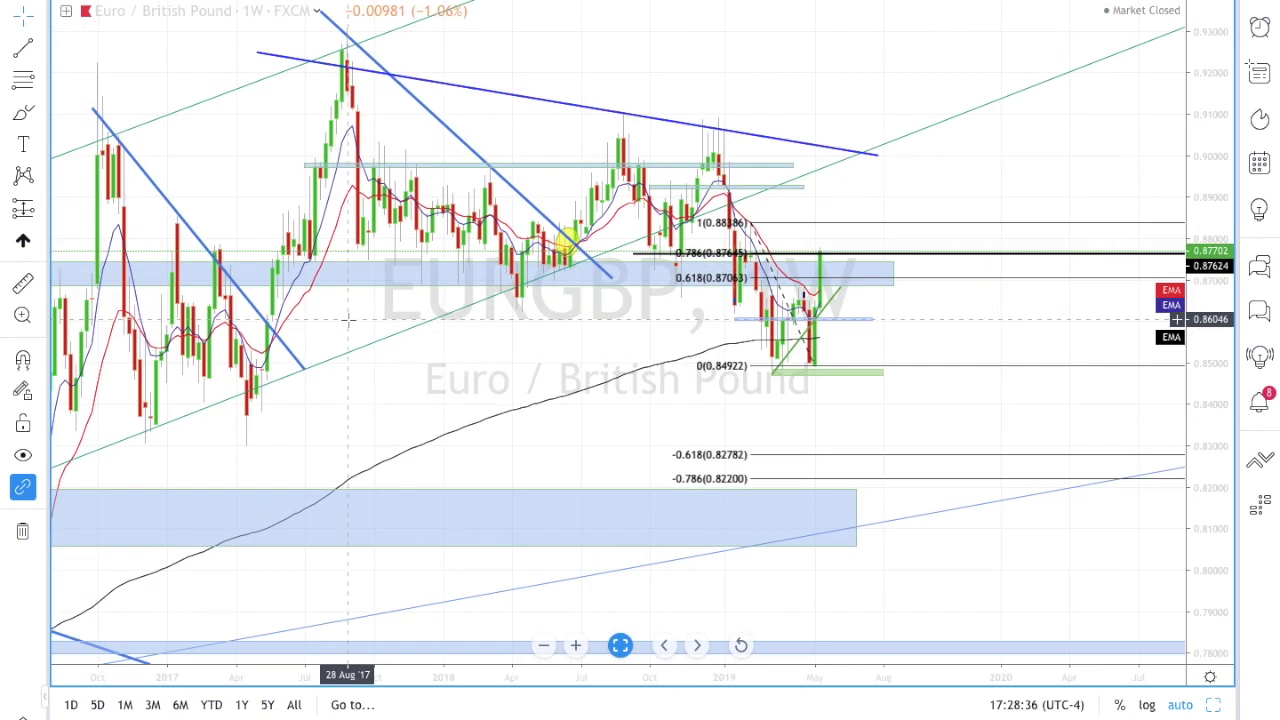
scroll(338, 268, "down", 1)
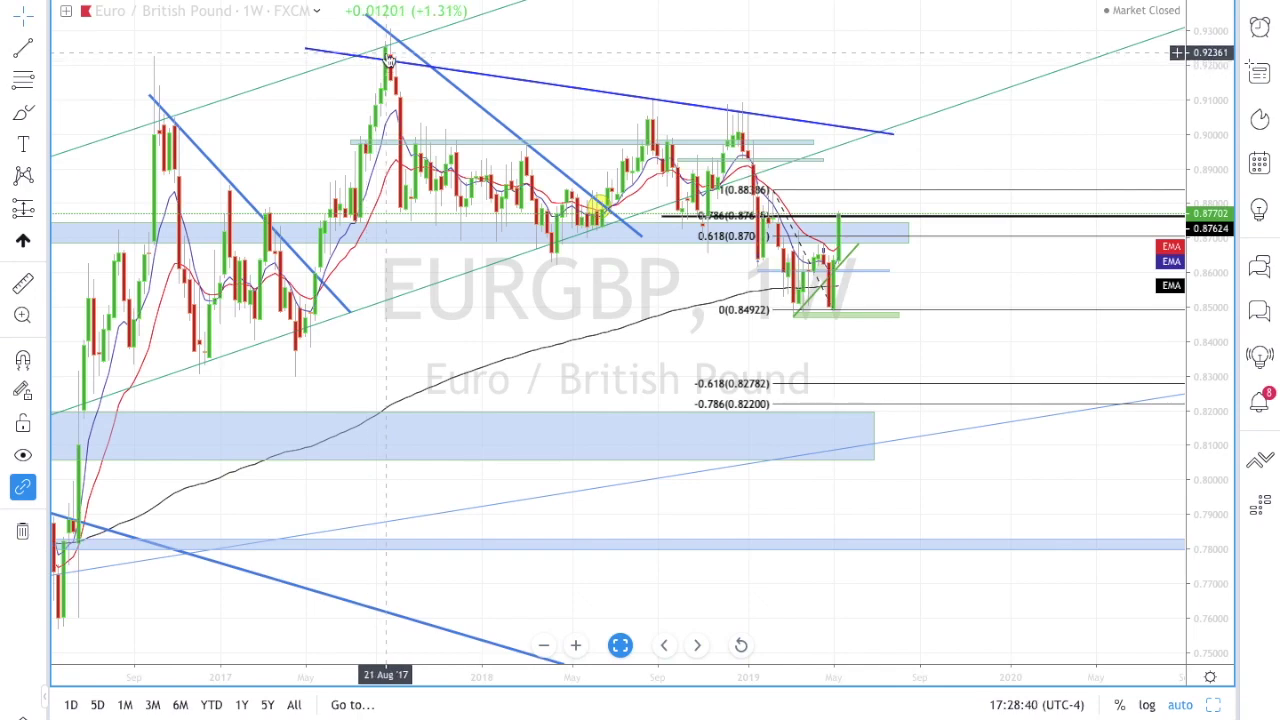
scroll(340, 90, "left", 15)
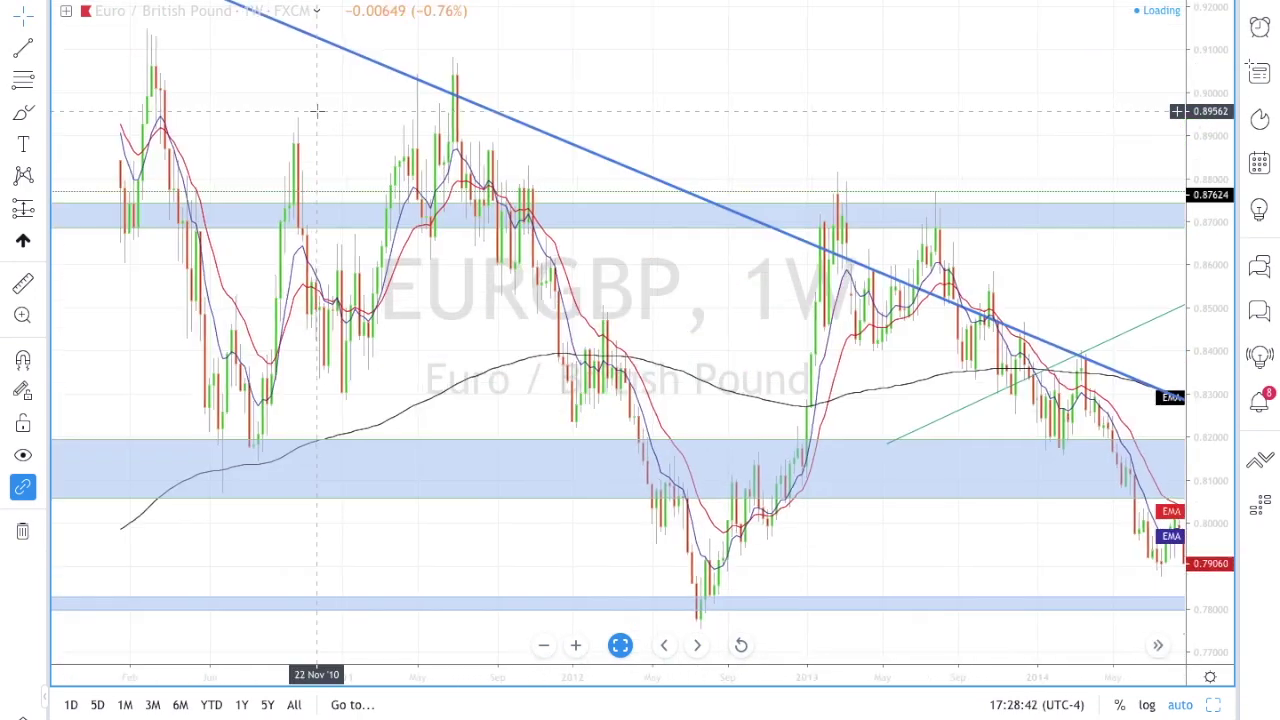
scroll(318, 112, "right", 15)
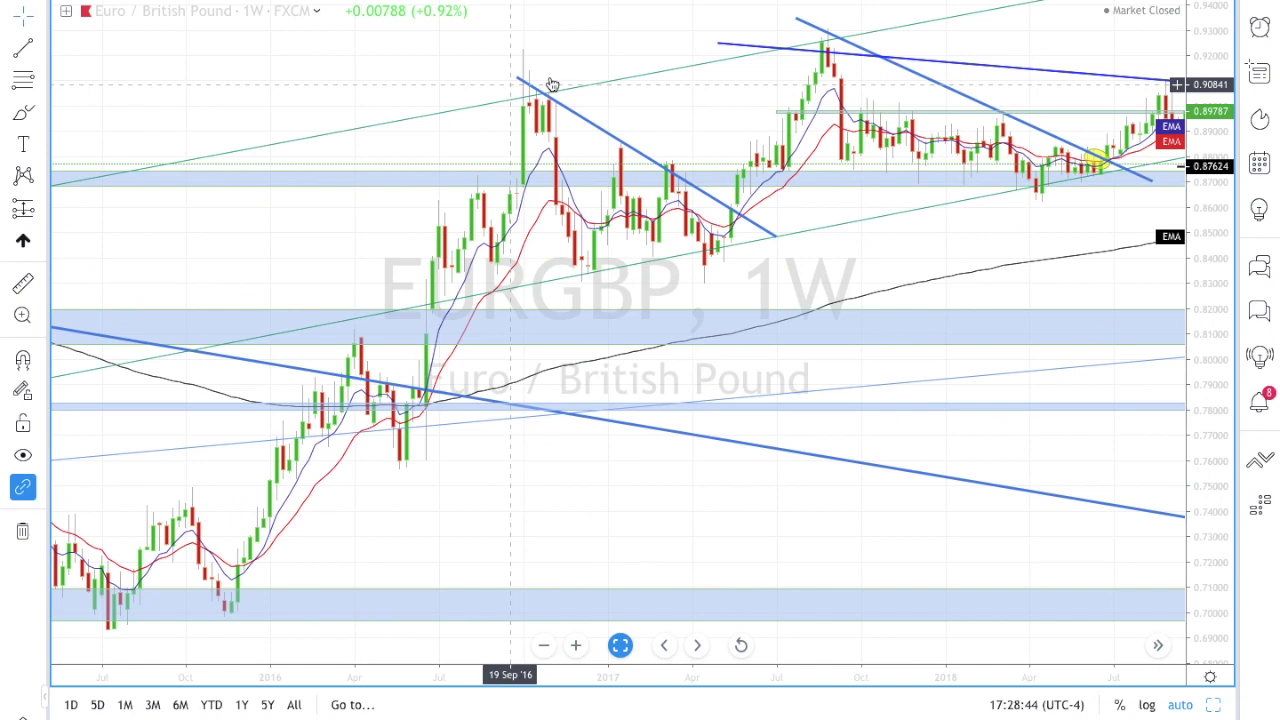
scroll(520, 100, "right", 5)
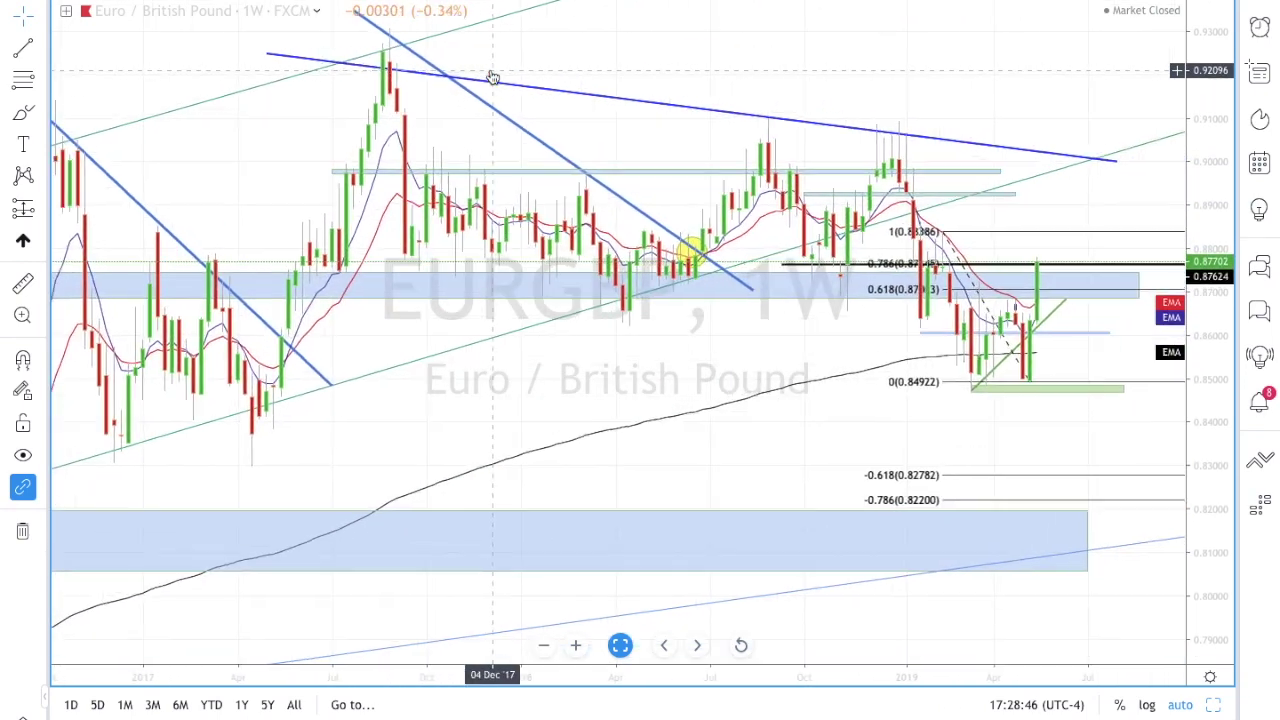
scroll(491, 80, "right", 5)
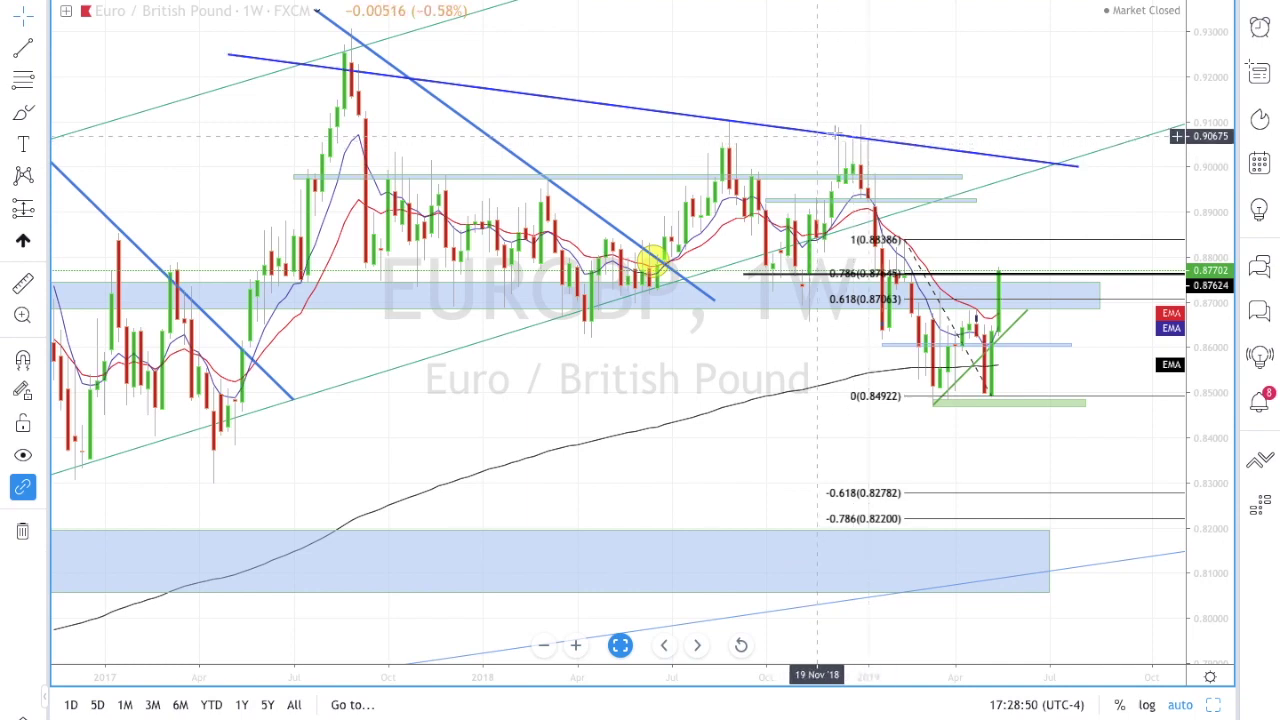
scroll(840, 138, "right", 4)
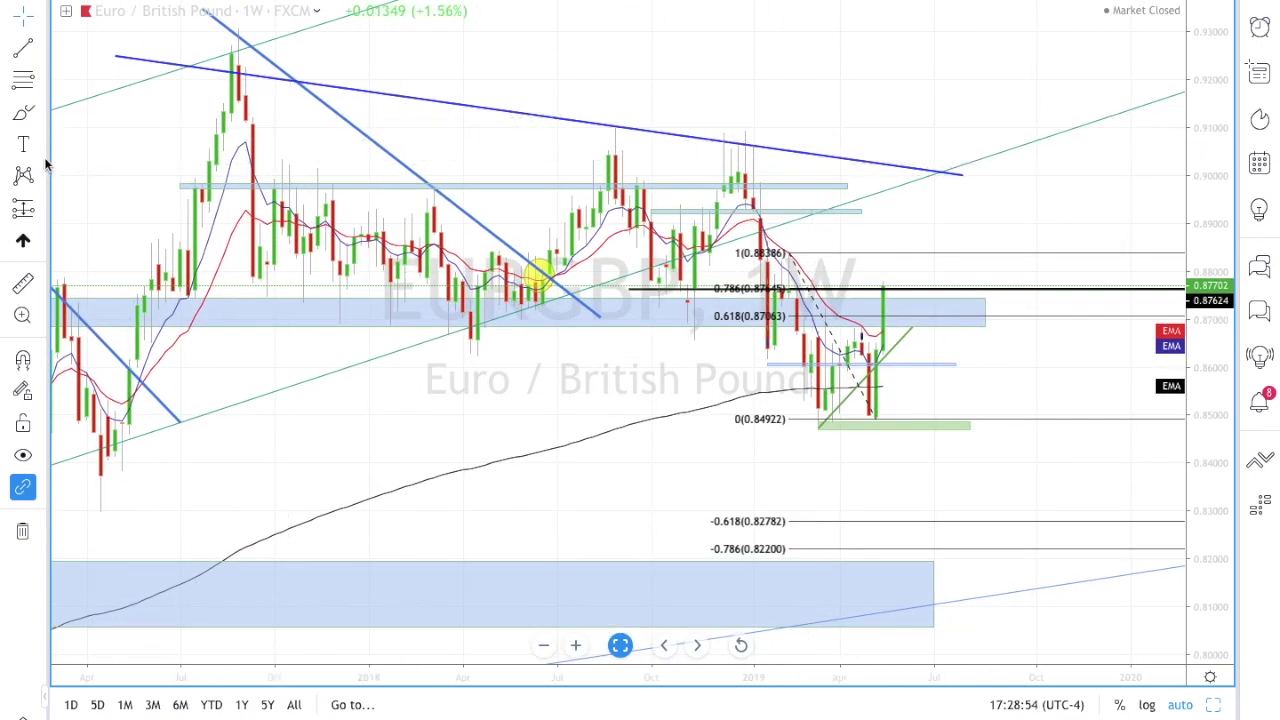
Step: Copy the yellow ellipse onto the August 2018 high at the descending blue trend line and send the copy to the back
left_click(540, 265)
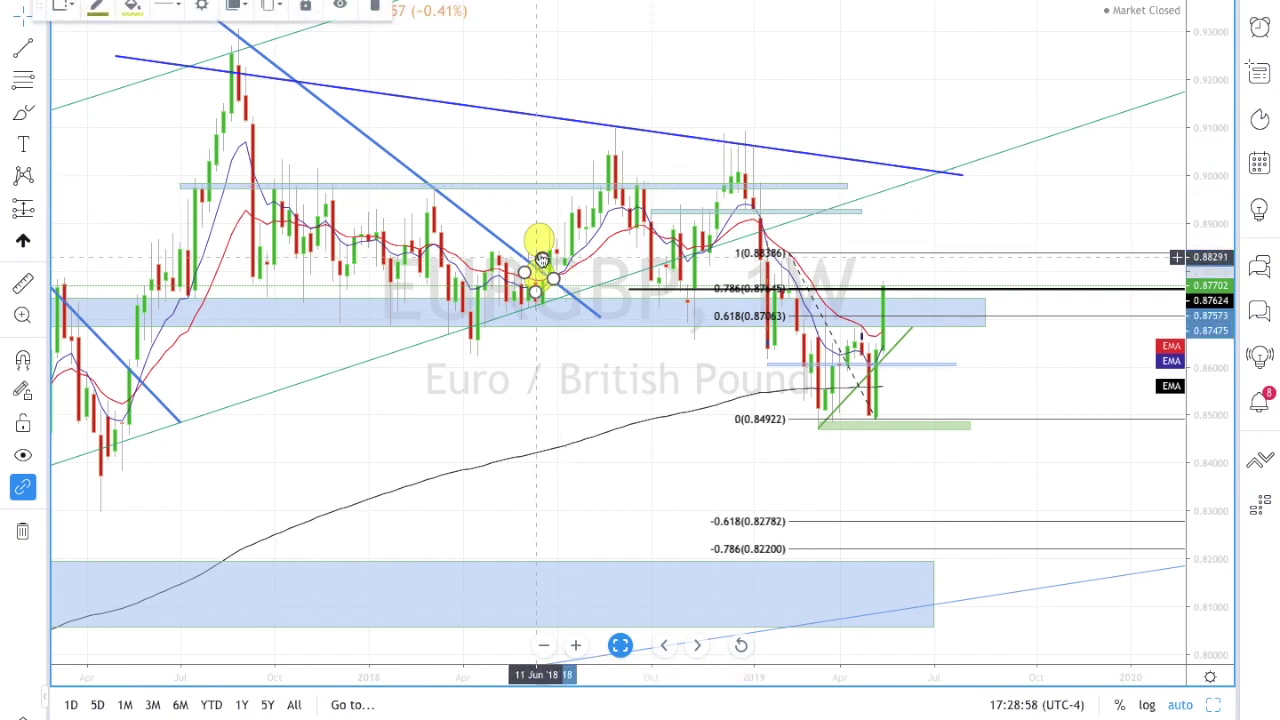
mouse_move(543, 222)
left_mouse_down()
mouse_move(586, 140)
mouse_move(568, 228)
mouse_move(651, 121)
left_mouse_up()
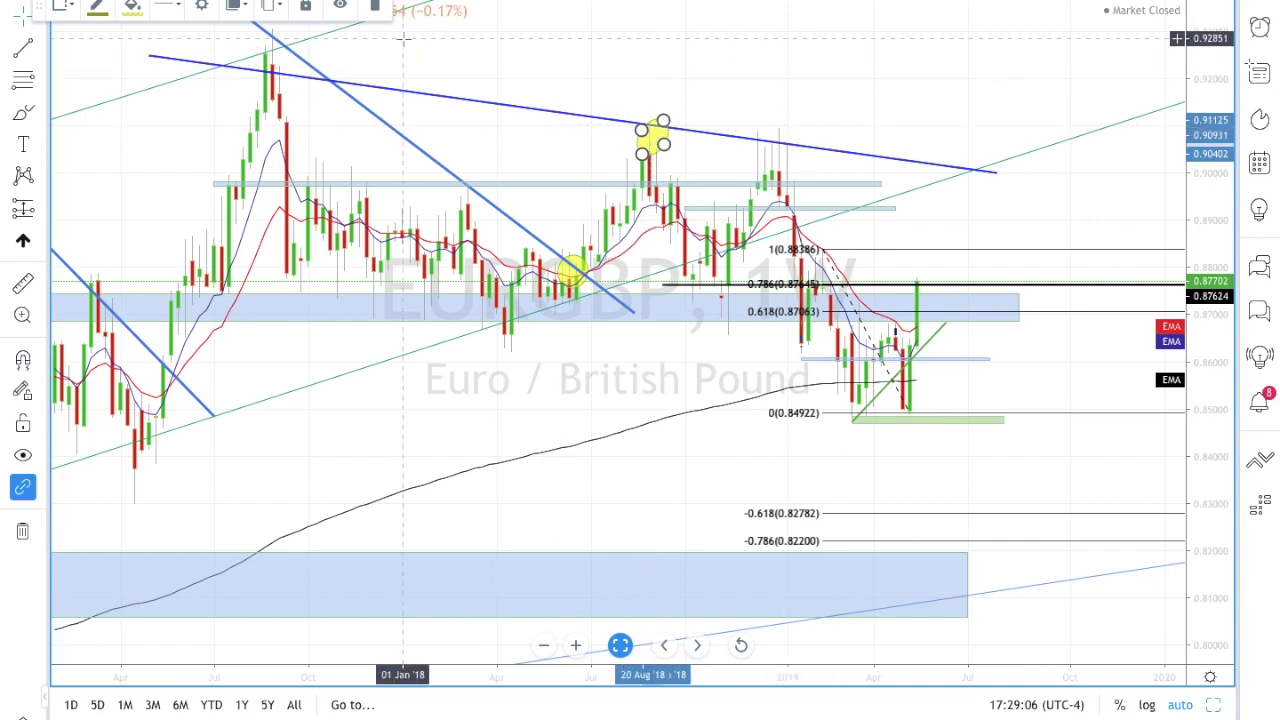
left_click(250, 5)
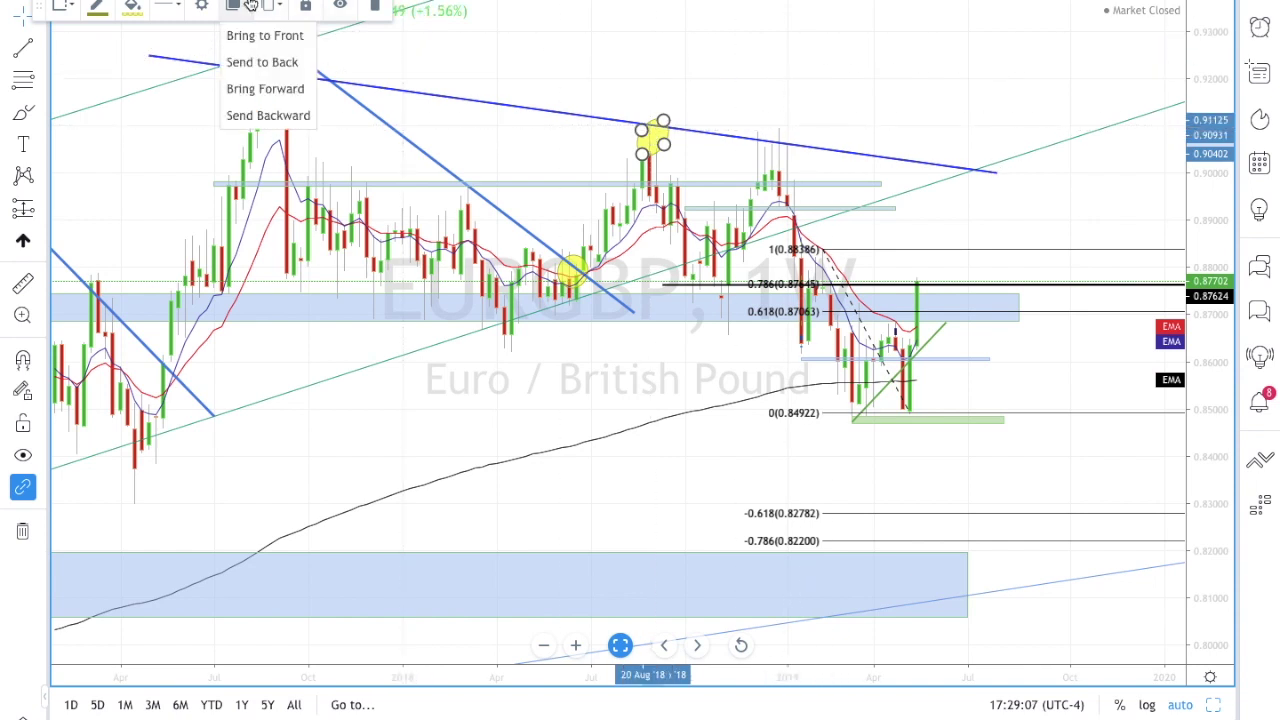
left_click(267, 114)
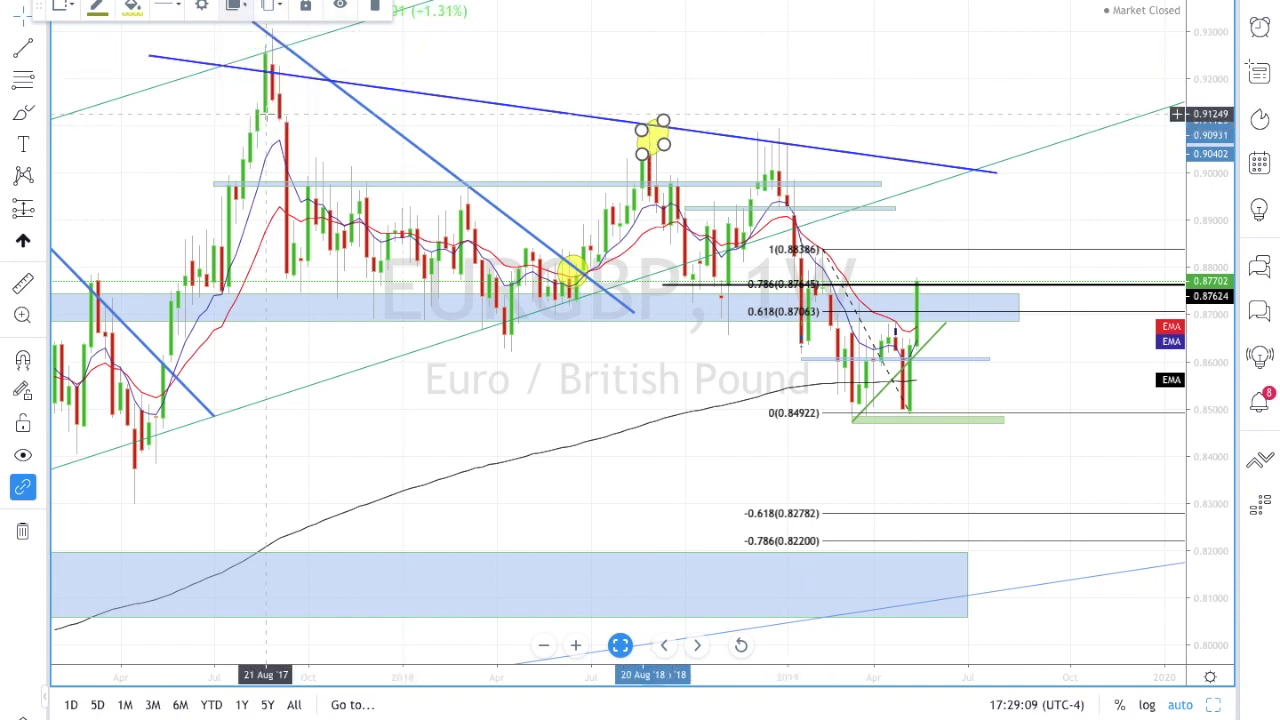
left_click(240, 6)
left_click(263, 61)
left_click(313, 90)
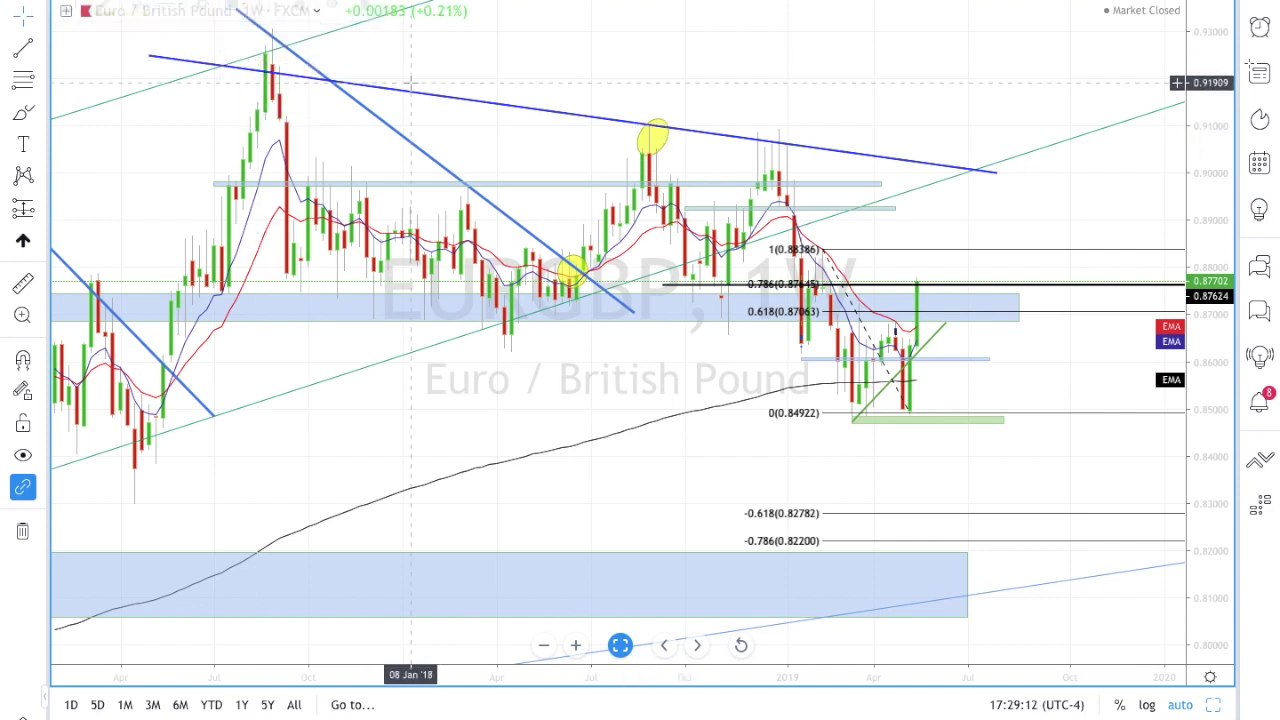
Step: Copy the yellow ellipse onto the December 2018 highs at the descending blue trend line and send the copy to the back
left_click(657, 158)
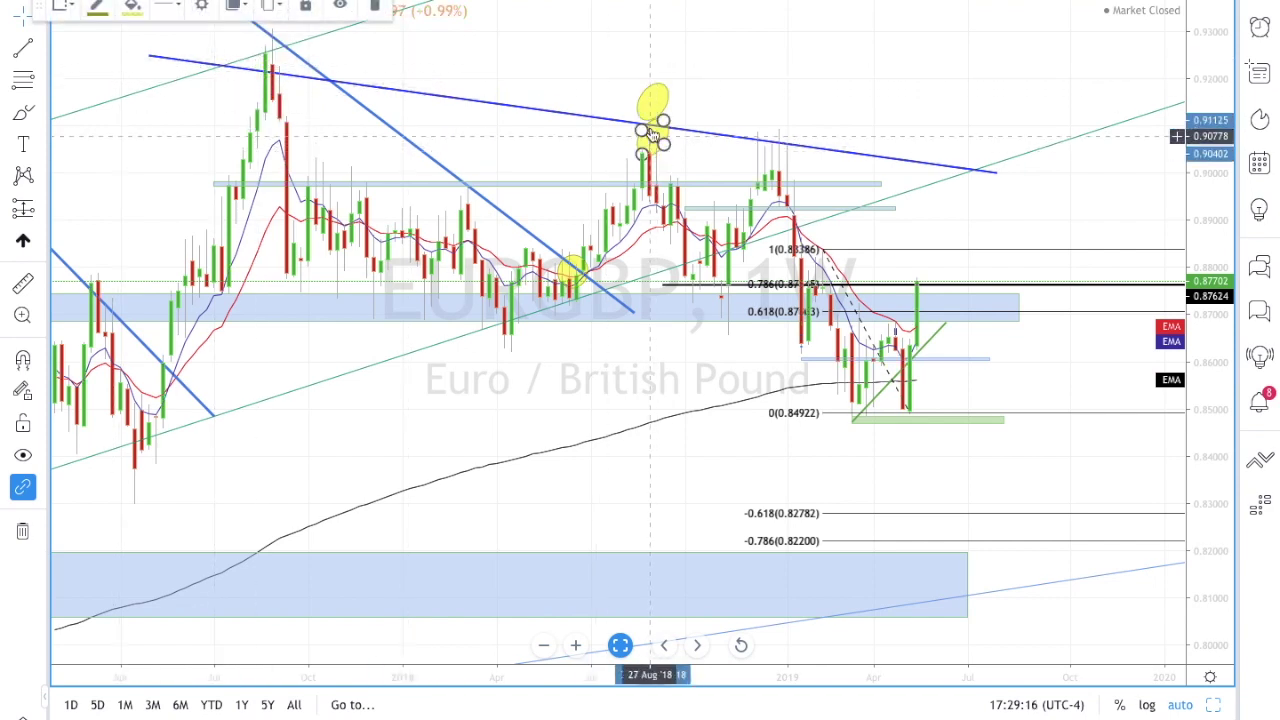
left_click_drag(655, 122, 779, 156)
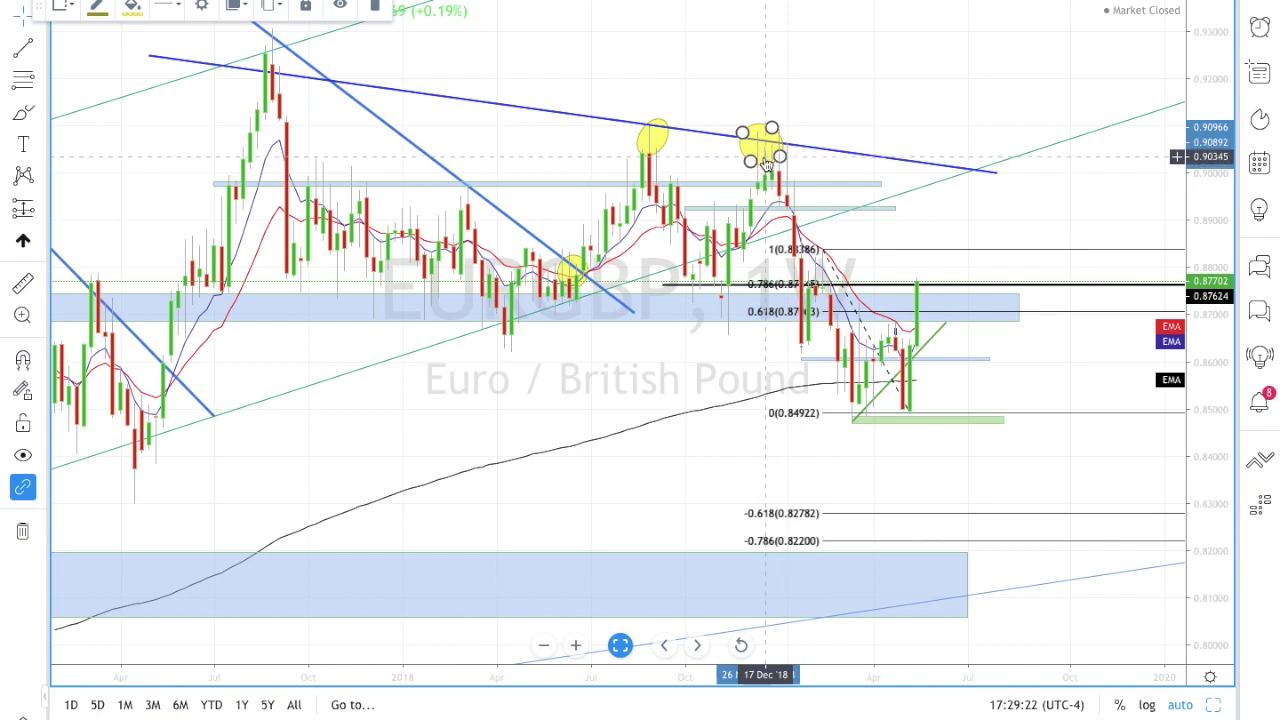
left_click(771, 165)
left_click_drag(771, 169, 778, 165)
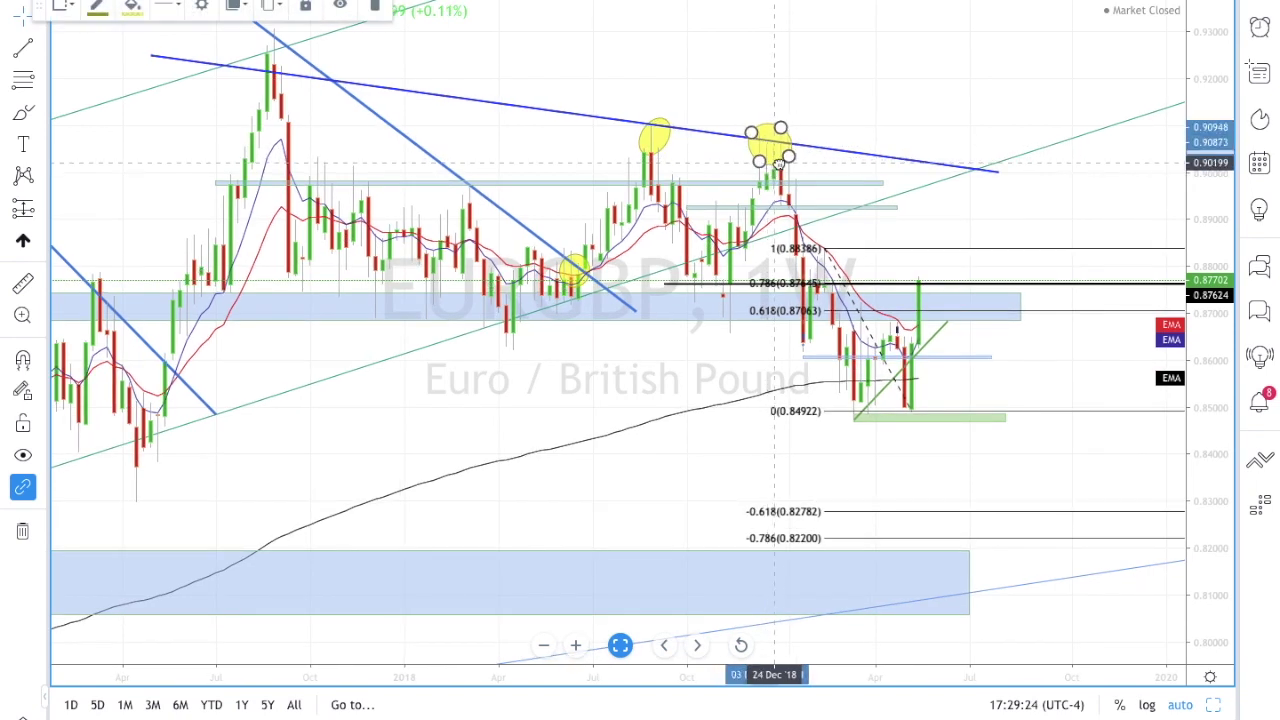
left_click(270, 6)
left_click(236, 6)
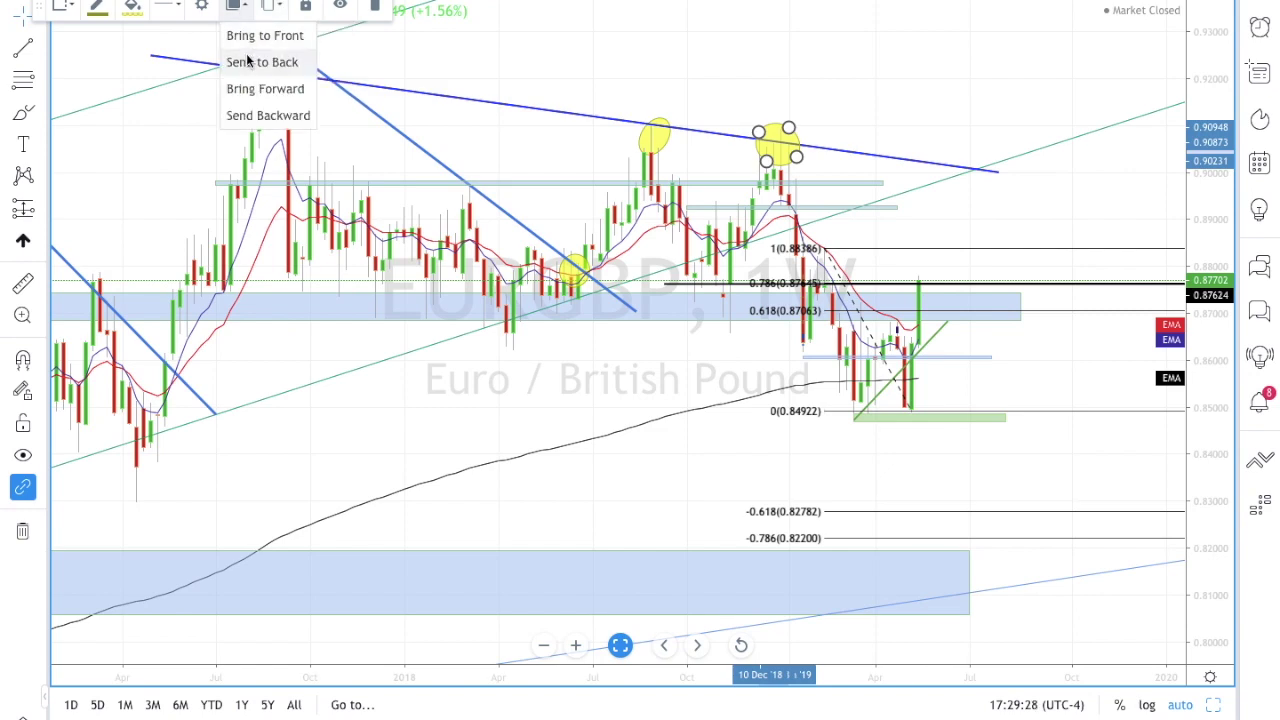
left_click(248, 62)
left_click(190, 110)
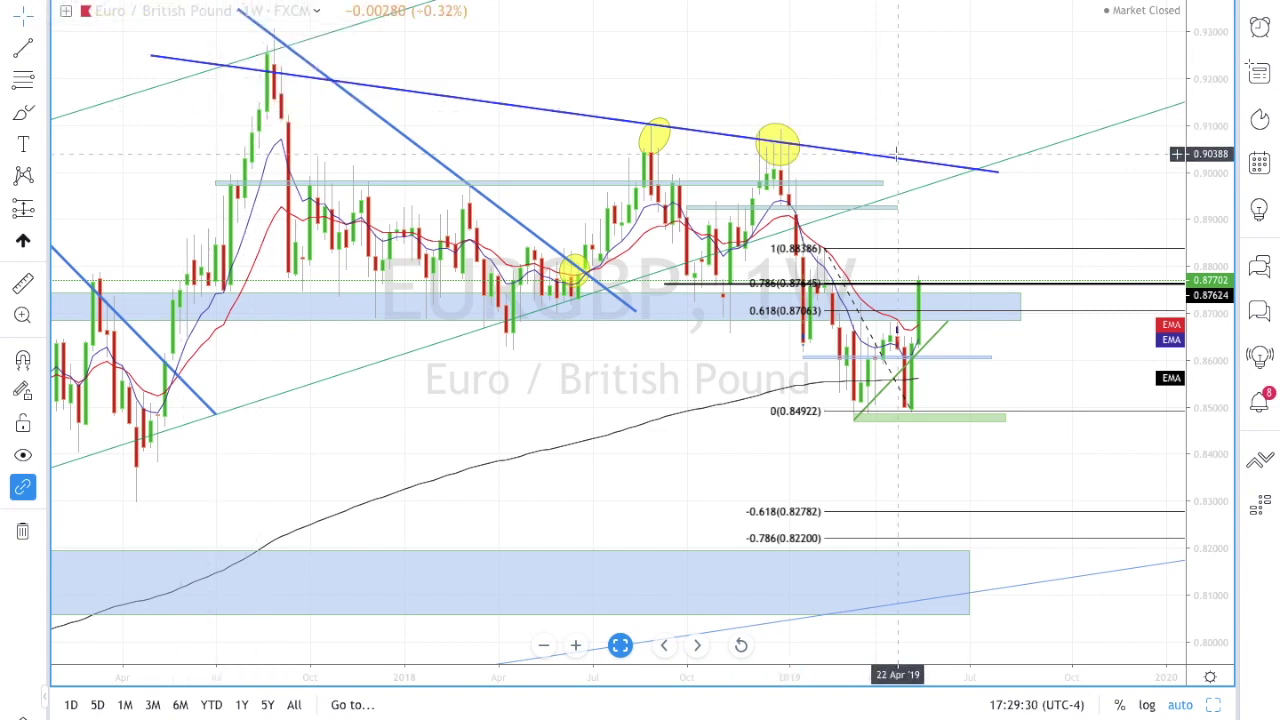
Step: Copy the ellipse onto the August 2017 high behind the candles and raise the descending blue trend line's May 2017 end to about 0.92642
left_click(782, 171)
scroll(782, 168, "down", 2)
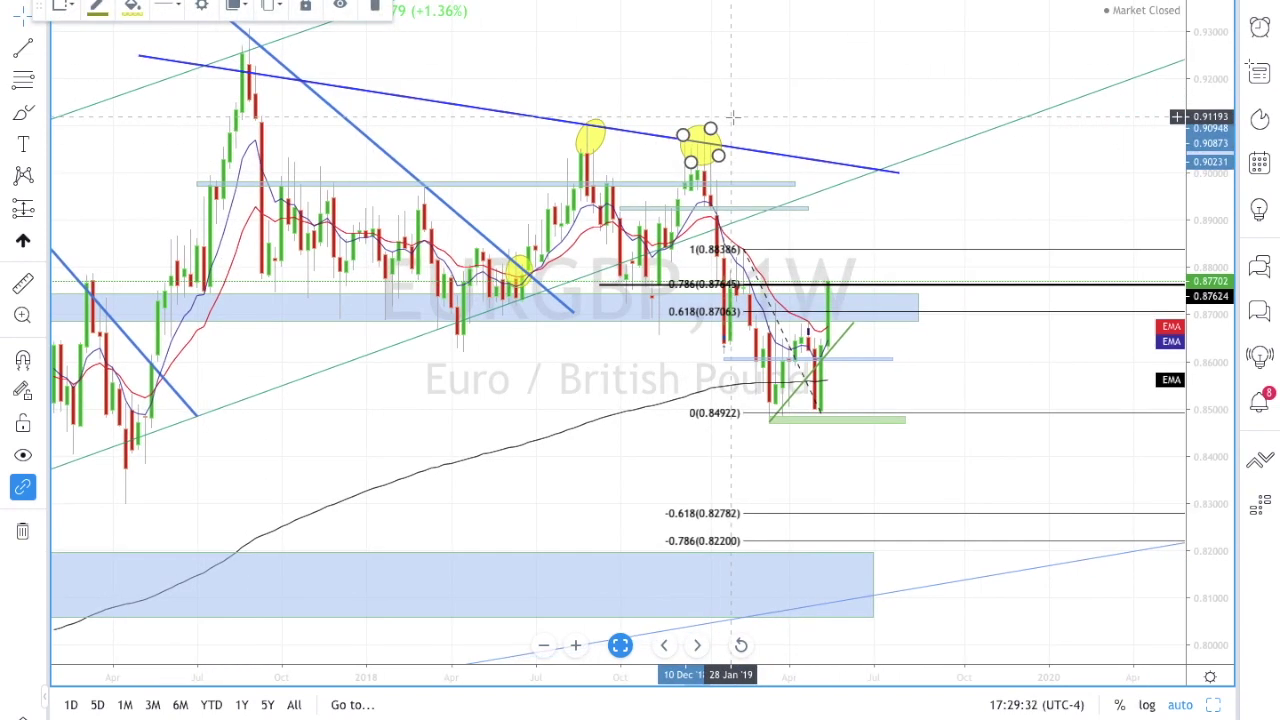
mouse_move(683, 88)
left_mouse_down()
mouse_move(516, 42)
mouse_move(246, 38)
left_mouse_up()
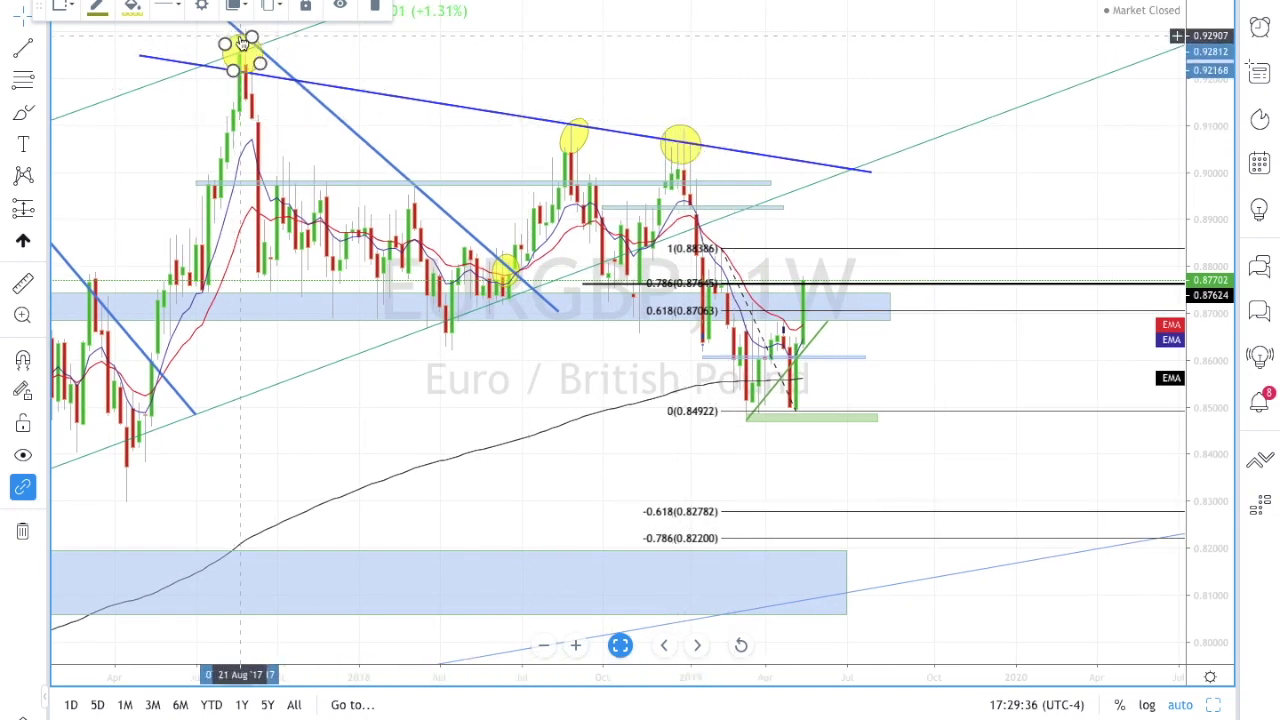
left_click(252, 10)
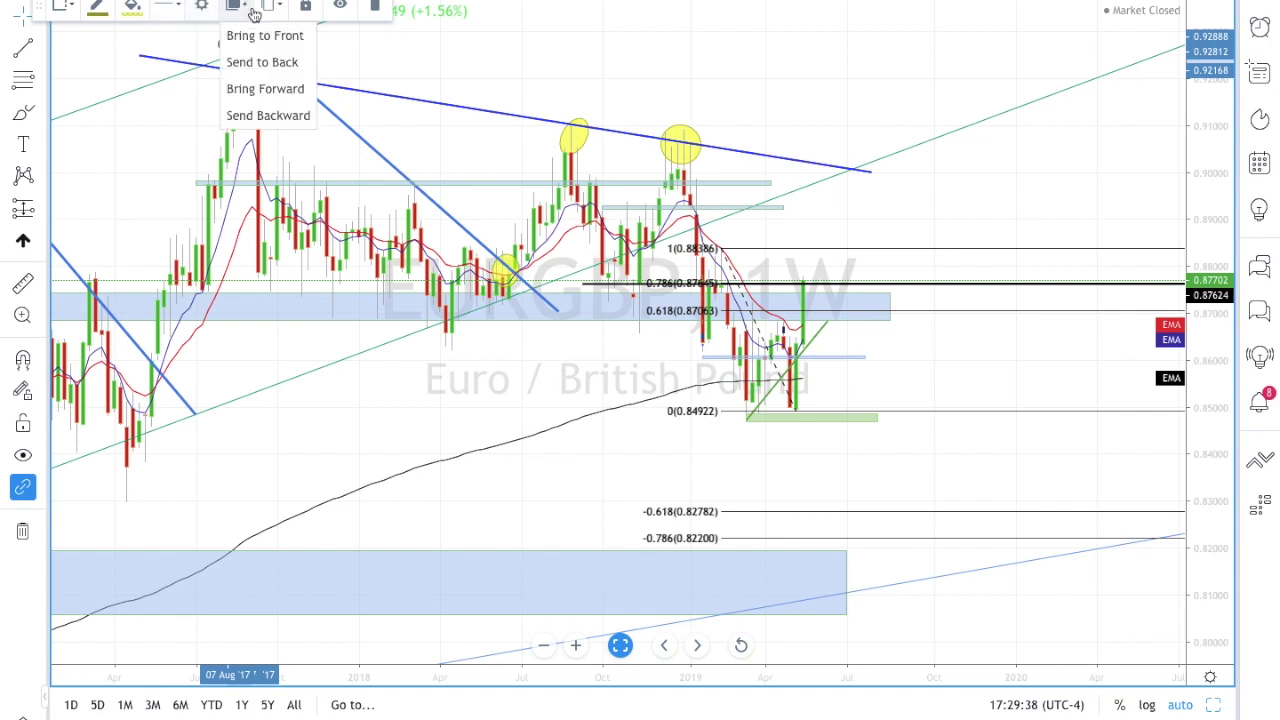
left_click(261, 62)
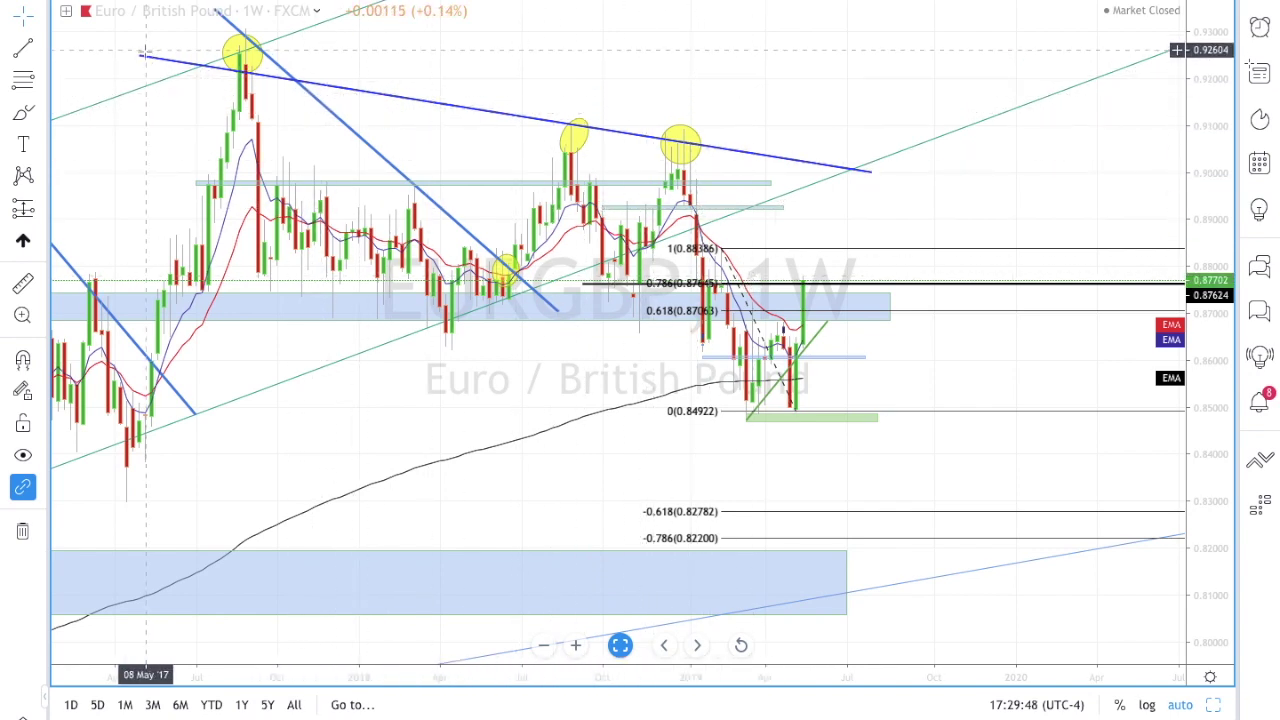
left_click_drag(140, 58, 139, 48)
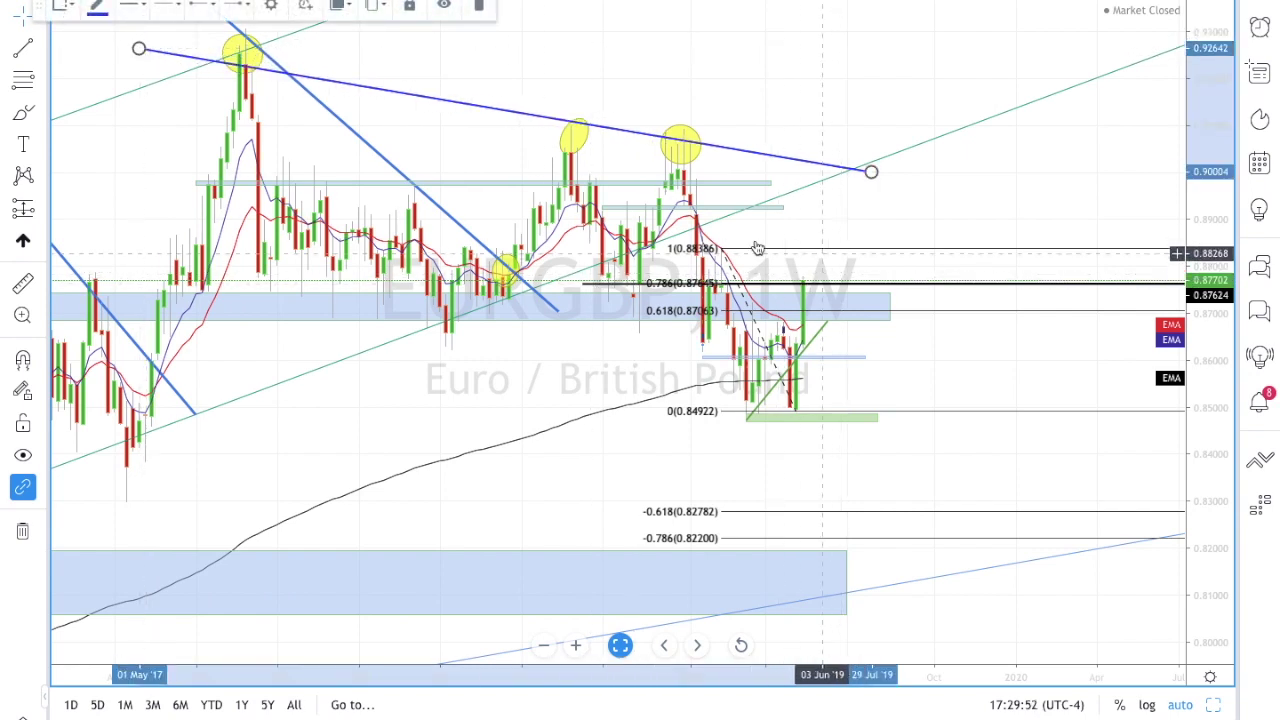
Step: Switch EURGBP to the 1-day timeframe and re-anchor the Fibonacci retracement from about 0.88326 on 22 January 2019 to about 0.84924 on 6 May 2019
left_click_drag(722, 250, 696, 244)
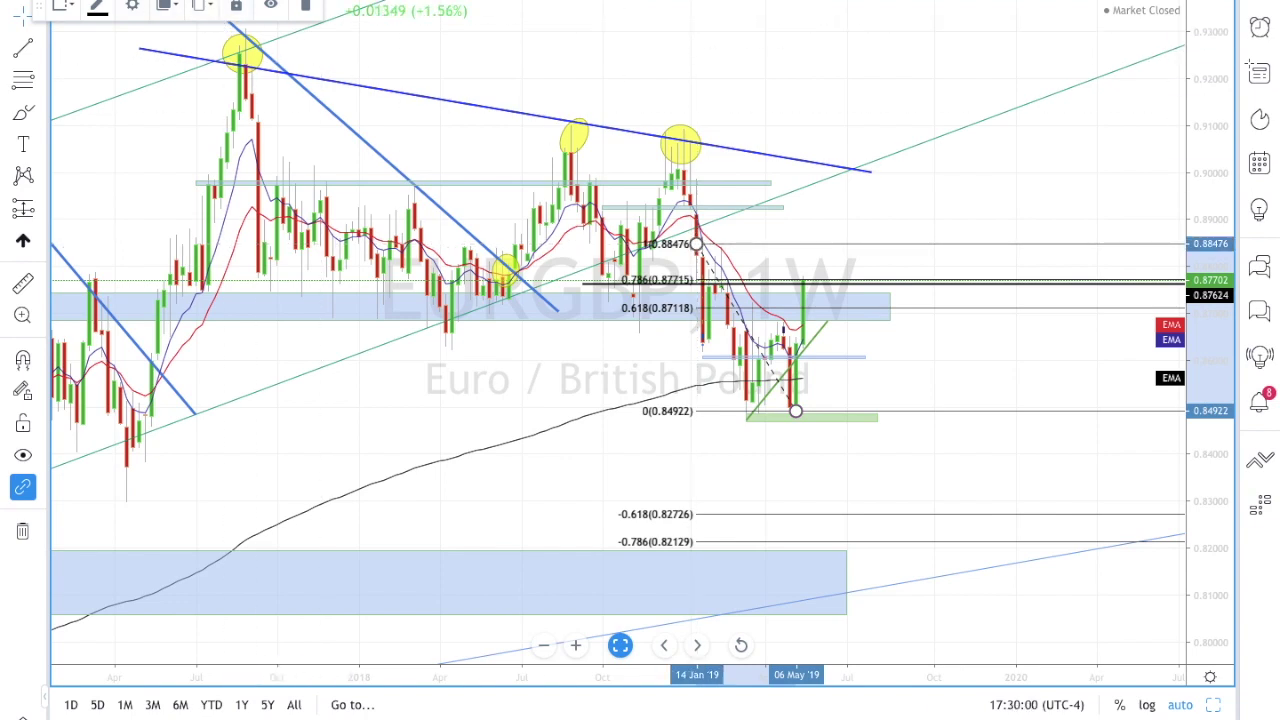
left_click(140, 4)
left_click(172, 323)
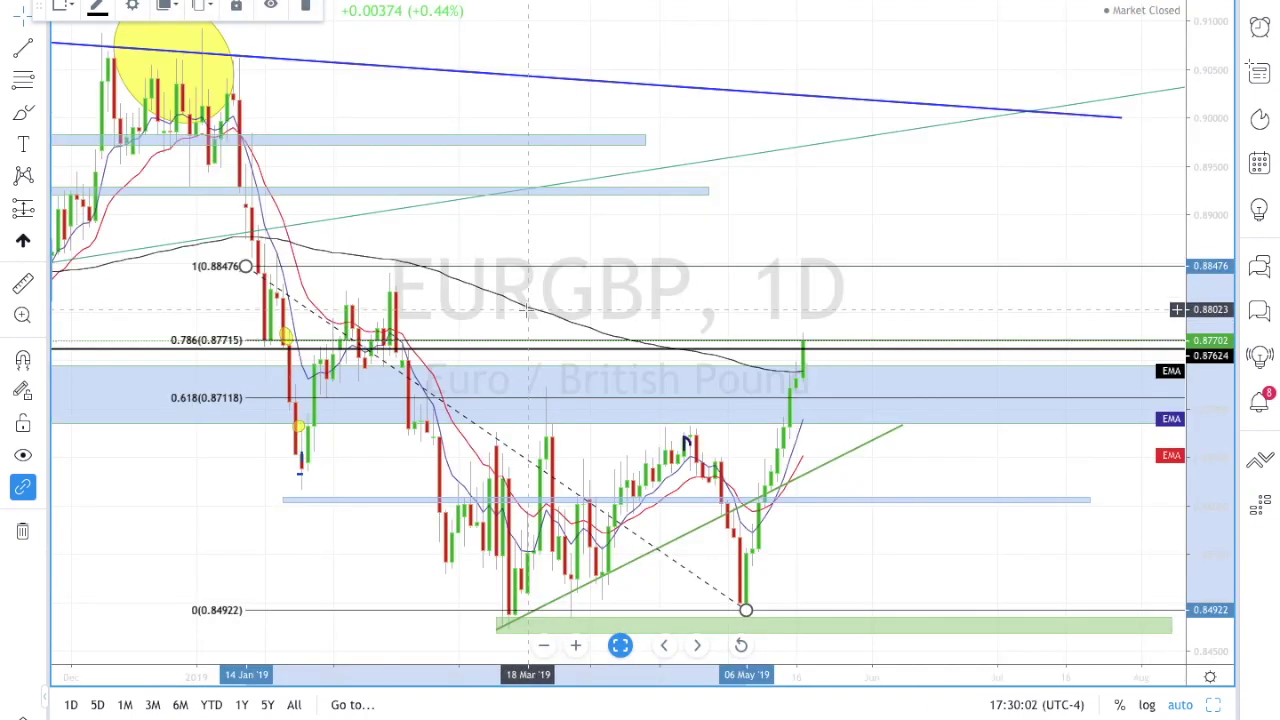
left_click_drag(253, 281, 285, 281)
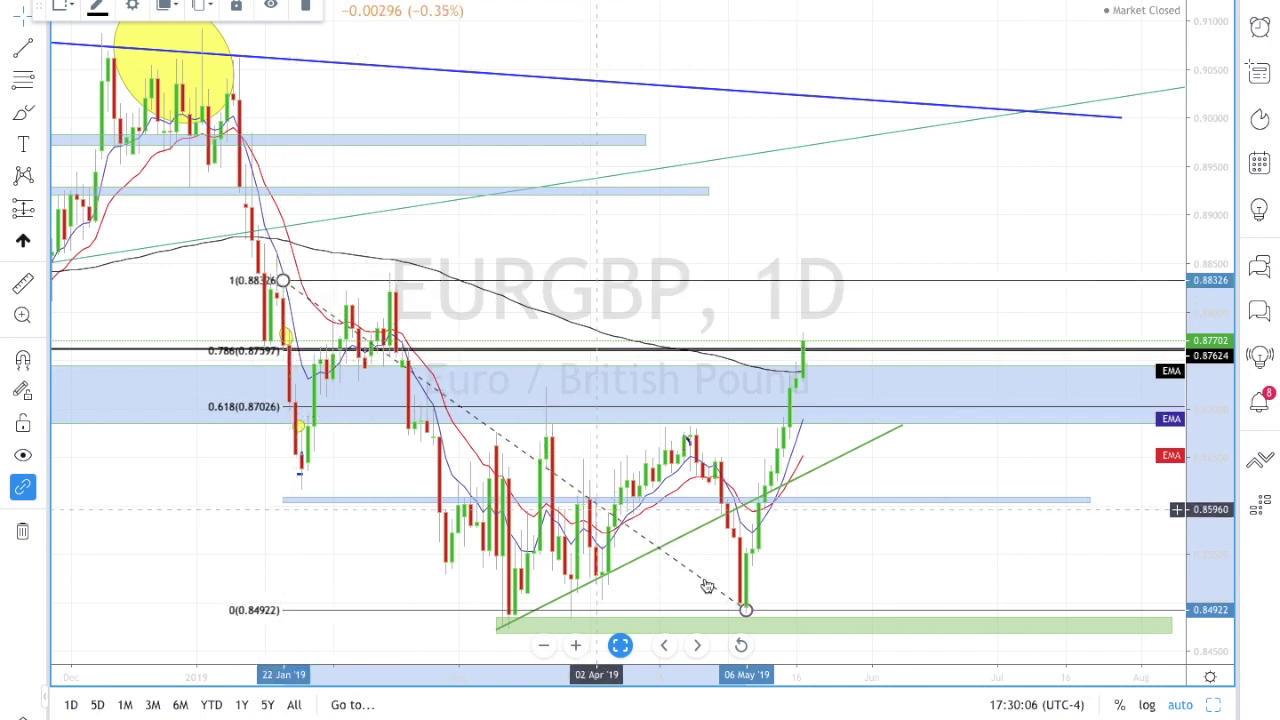
left_click_drag(746, 611, 746, 610)
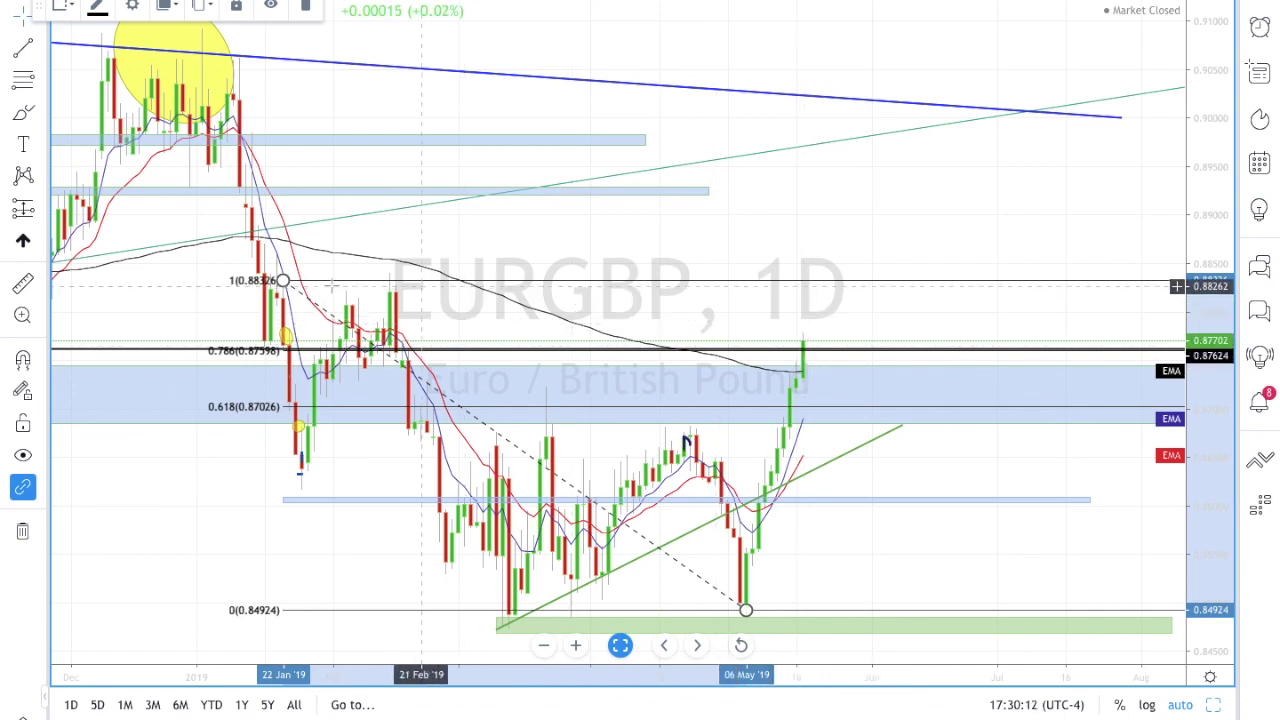
Step: Move the Fibonacci retracement's level 1 to about 0.90627 on 7 December 2018 and its level 0 to about 0.84741
left_click_drag(283, 280, 96, 57)
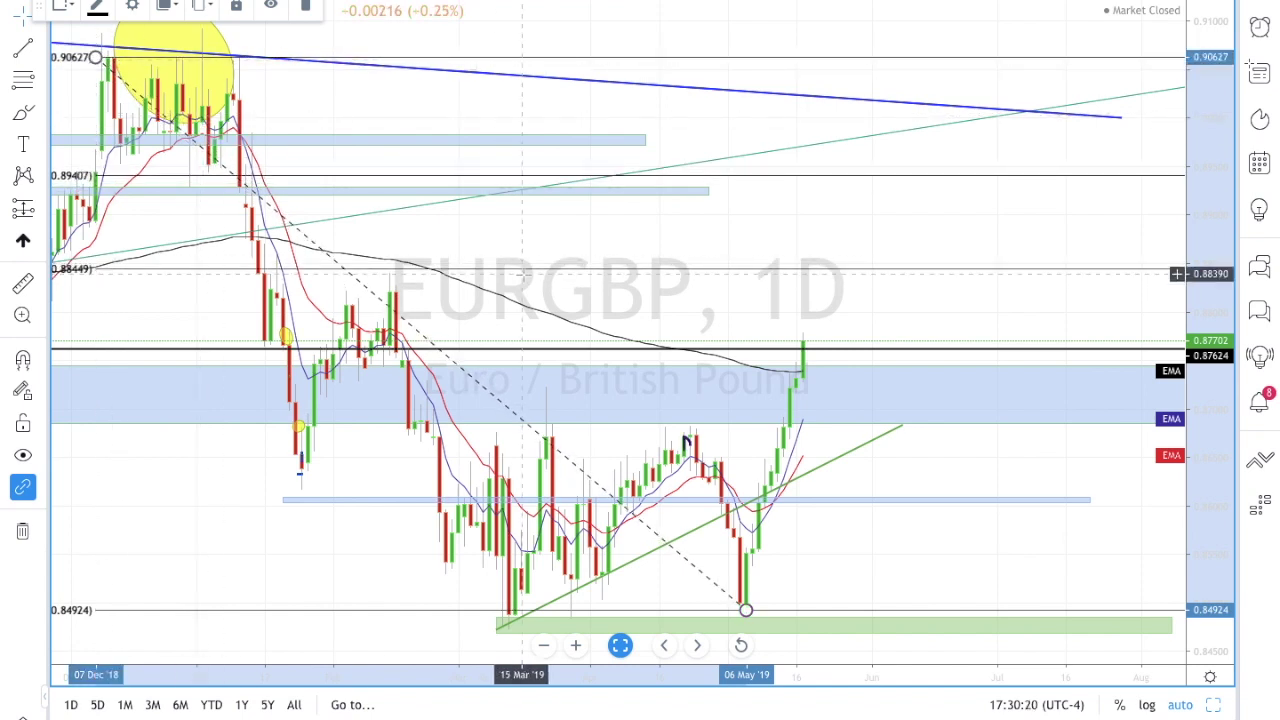
scroll(529, 297, "left", 5)
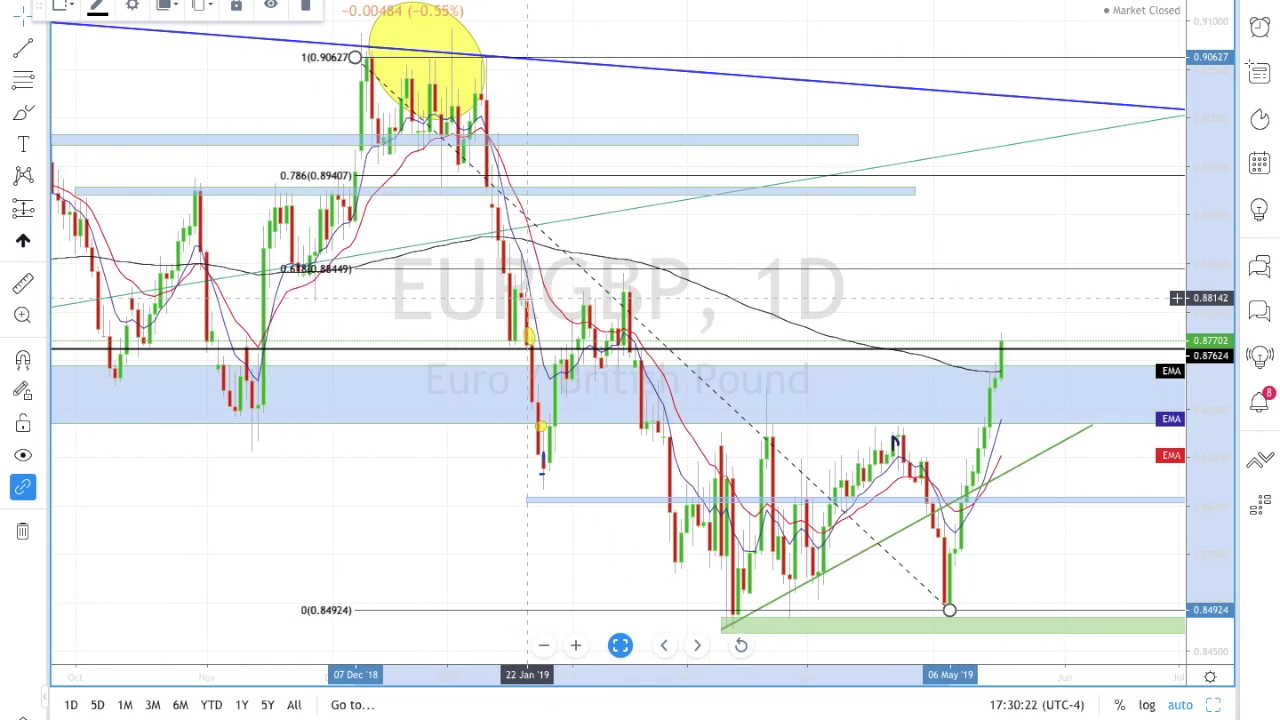
left_click_drag(949, 610, 949, 627)
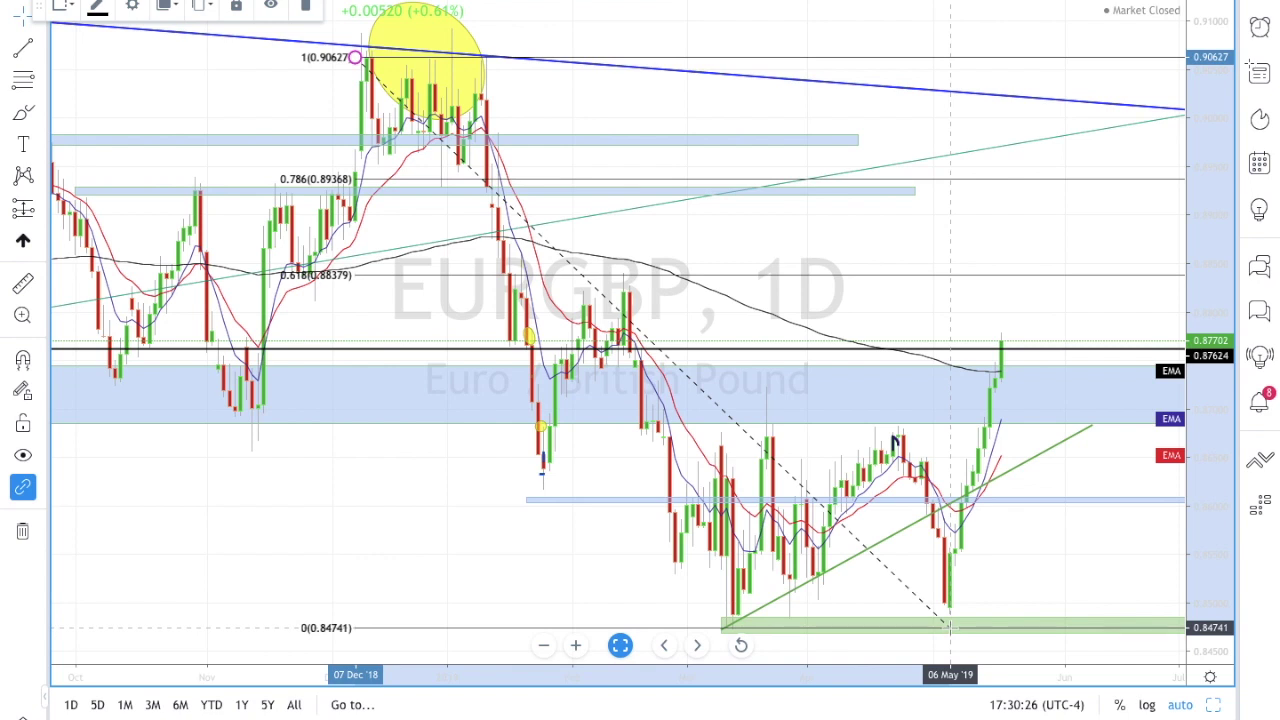
Step: Extend the blue zone near the 0.786 level to 13 June 2019 and raise its upper edge to about 0.89389
left_click(913, 197)
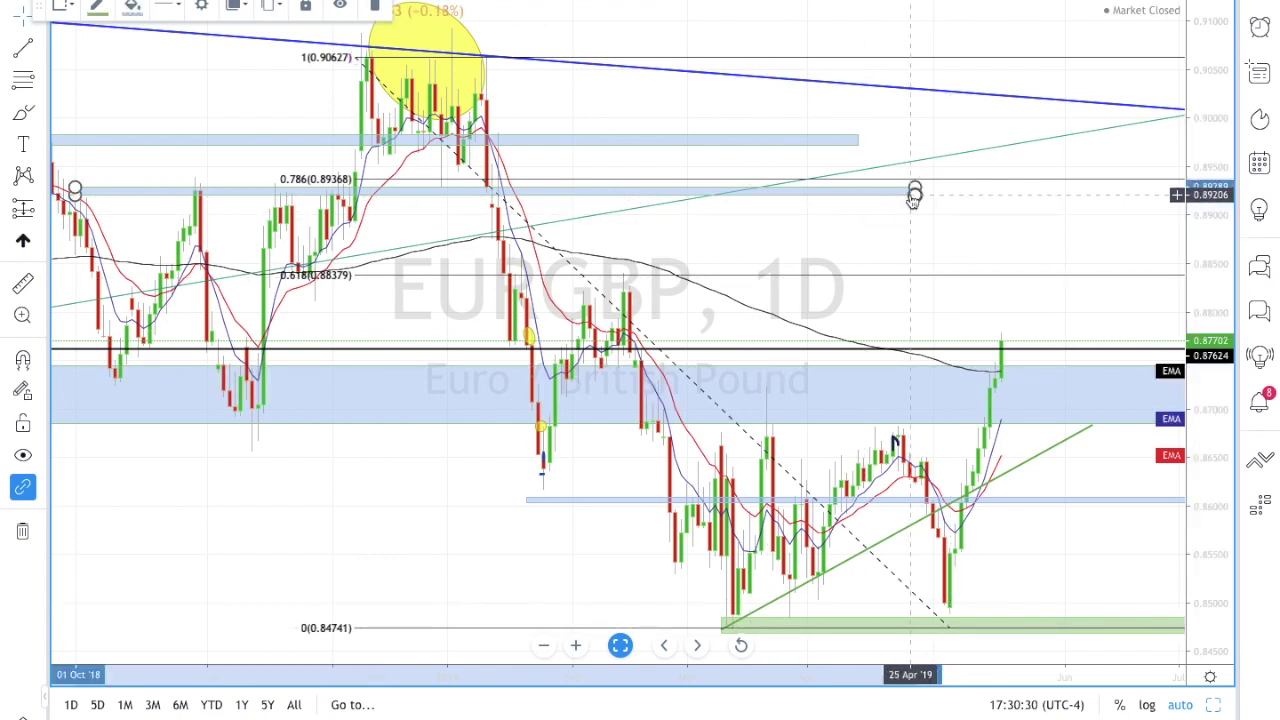
left_click_drag(917, 193, 1109, 195)
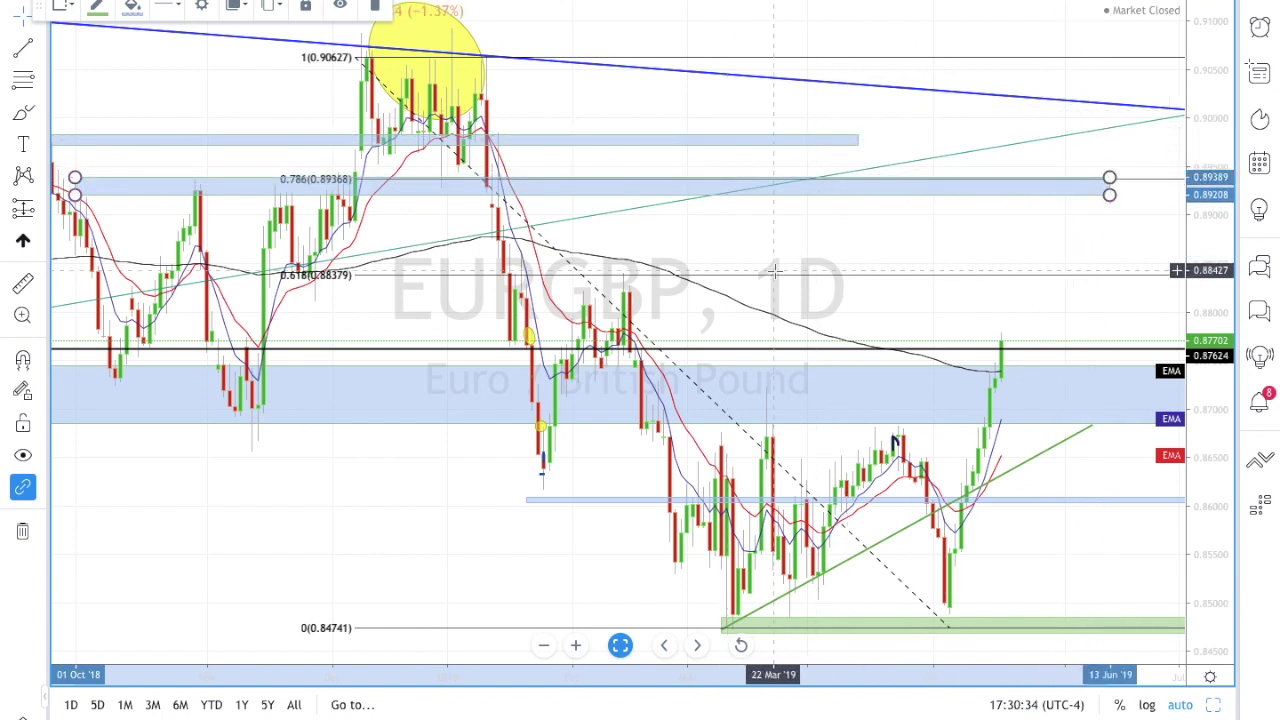
left_click(550, 243)
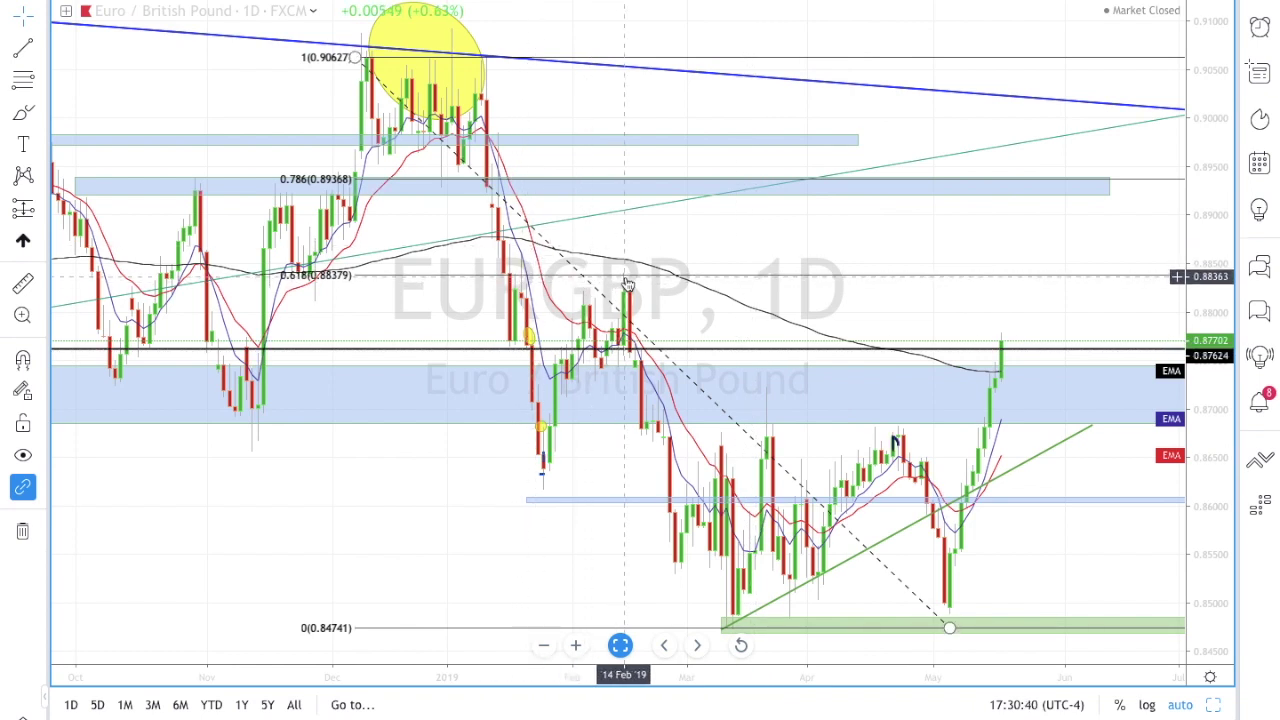
Step: Move the start of the black horizontal line back to 4 September 2018 at about 0.87643 and compare it with recent price
scroll(875, 258, "right", 3)
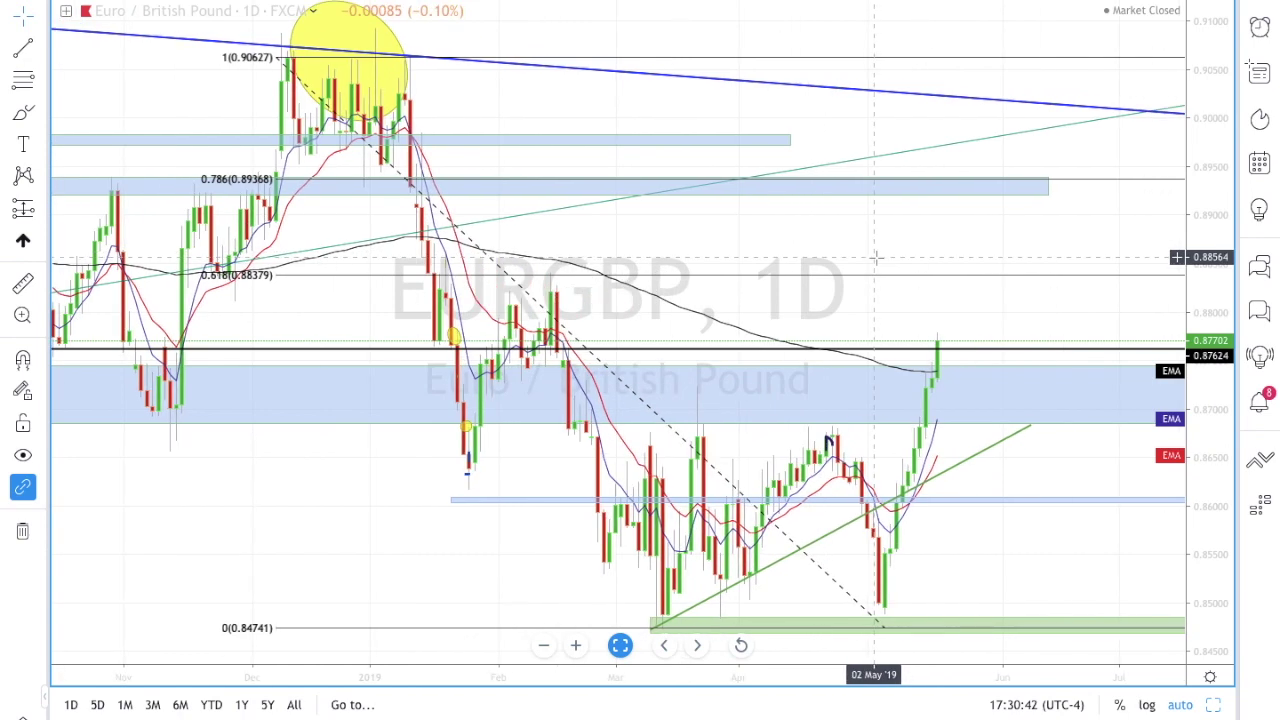
scroll(876, 258, "right", 2)
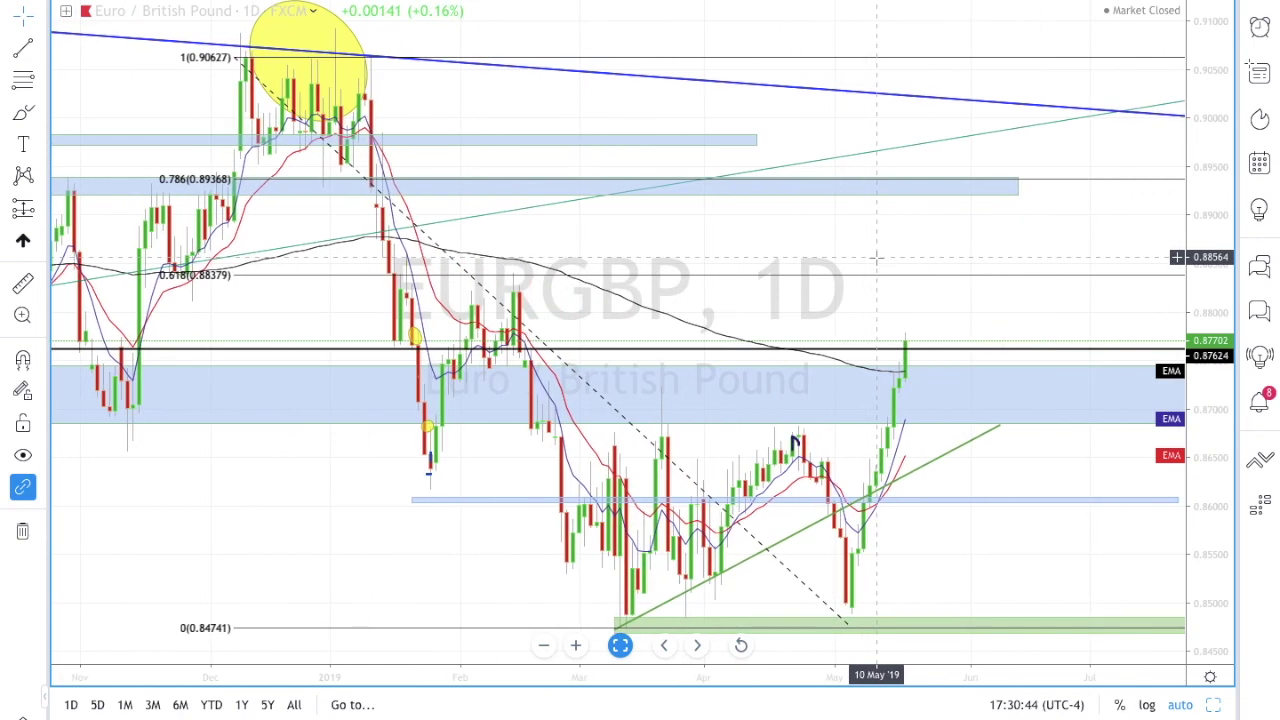
scroll(470, 330, "left", 10)
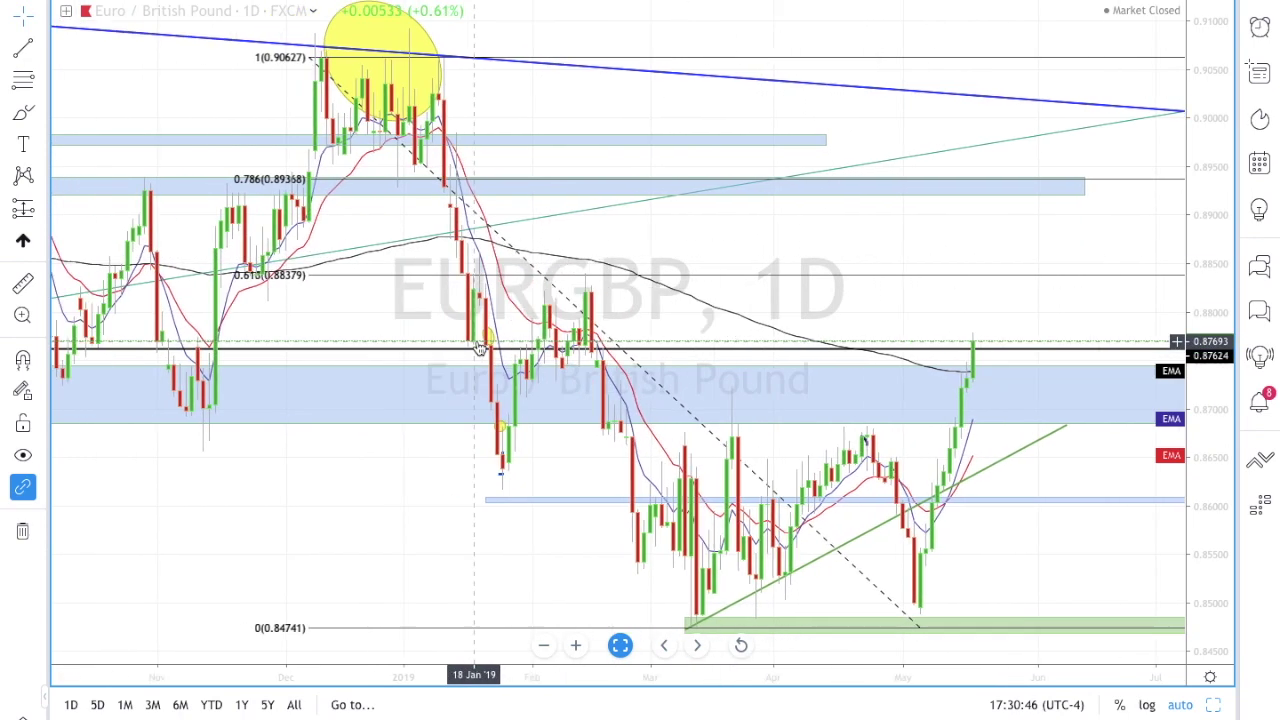
left_click_drag(400, 358, 358, 352)
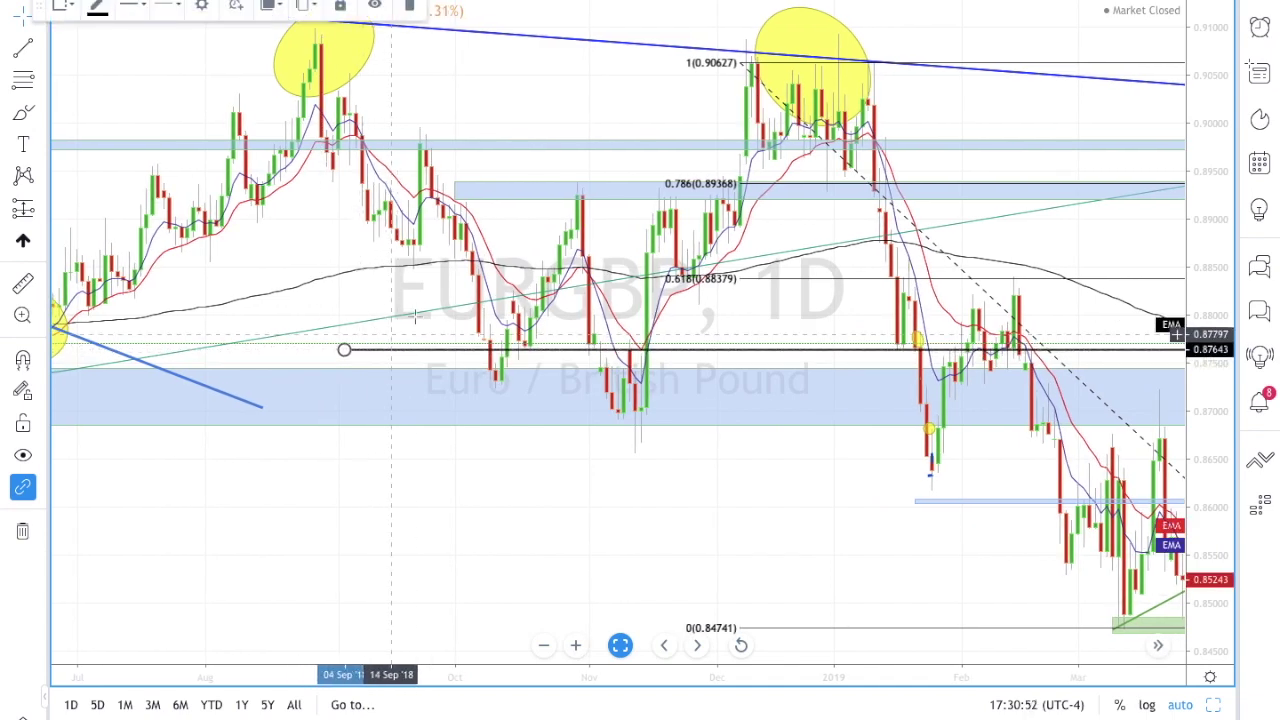
scroll(407, 320, "right", 7)
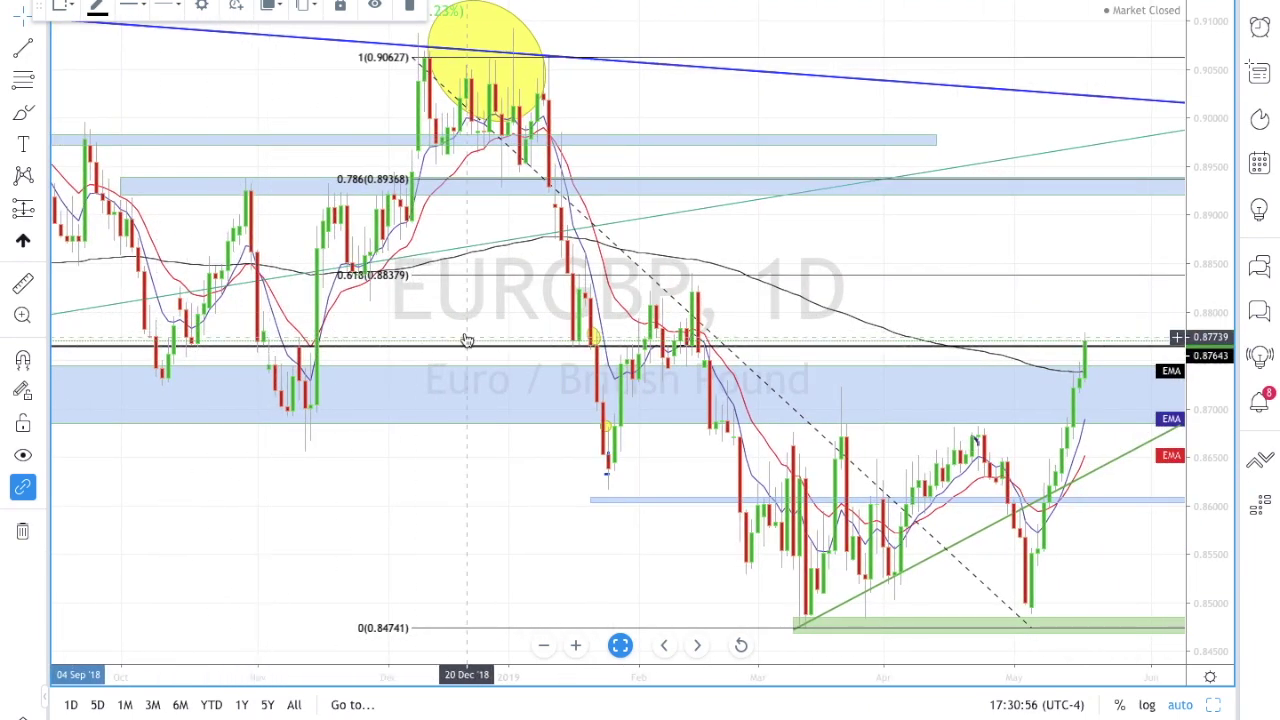
scroll(467, 343, "right", 3)
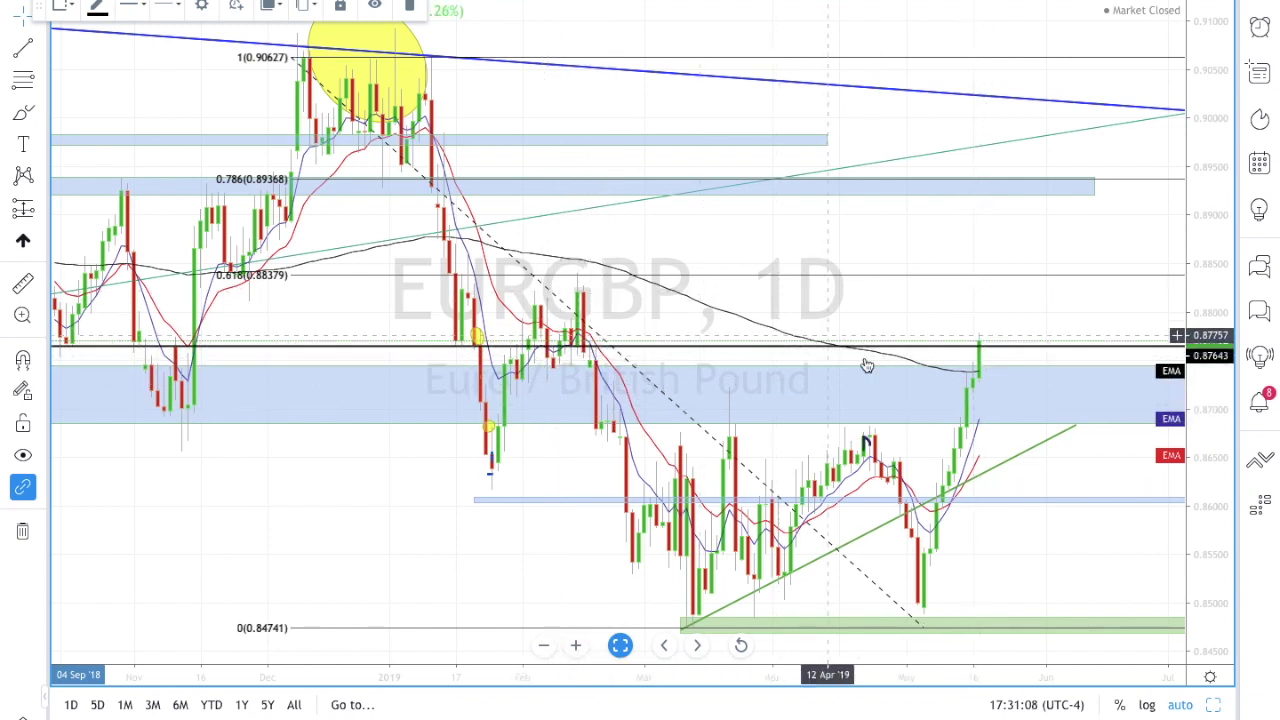
left_click_drag(920, 372, 944, 305)
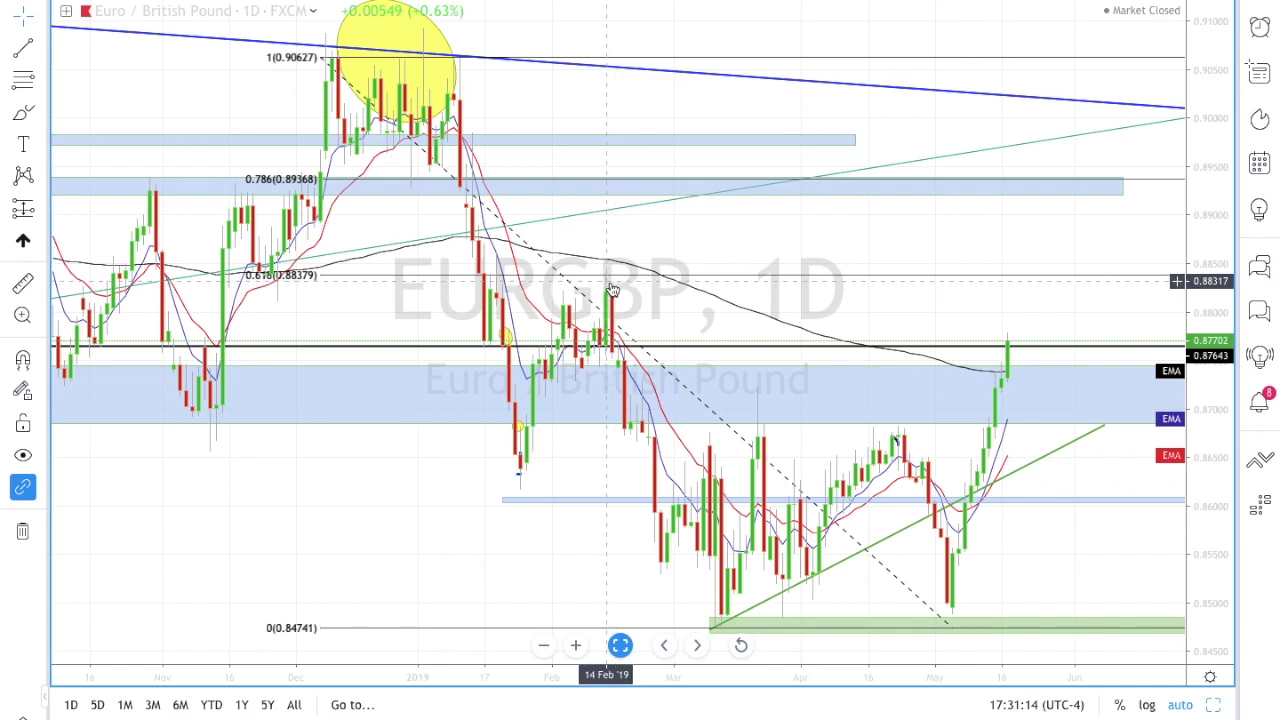
Step: Set EURGBP to the 1-week timeframe and examine the marked touches, descending trend line and Fibonacci levels against price since 2016
scroll(720, 212, "down", 2)
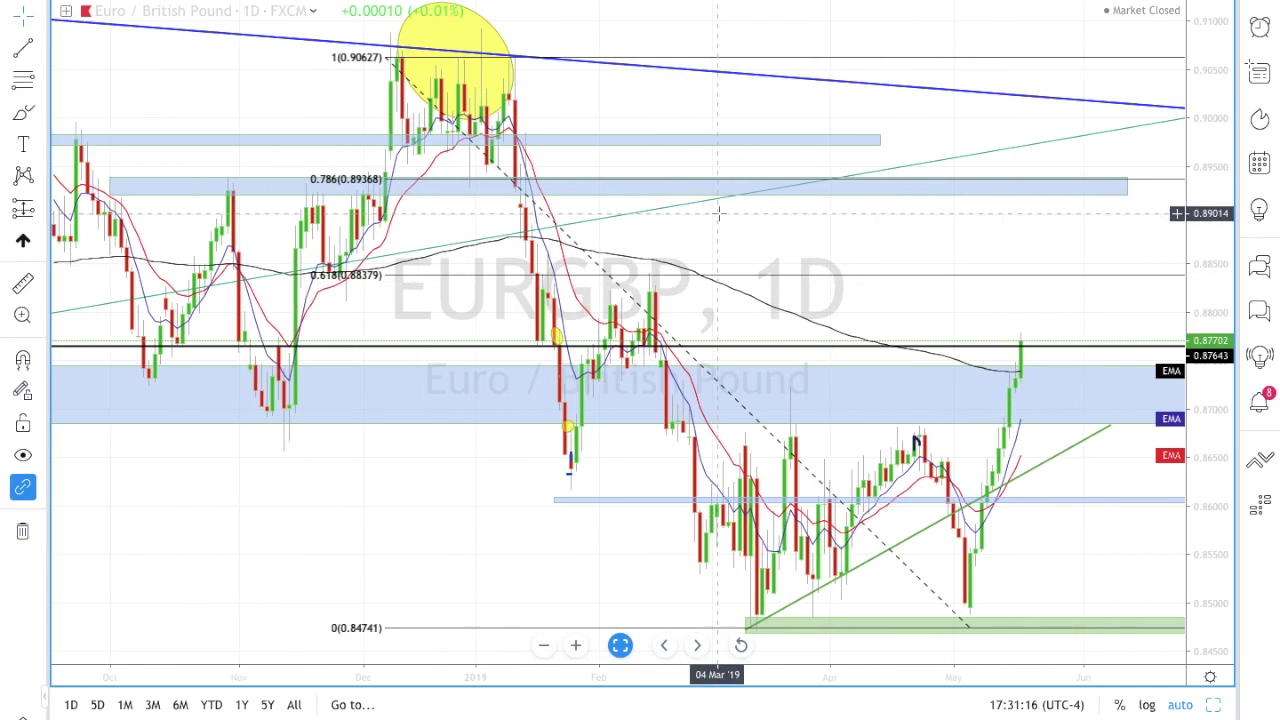
scroll(697, 240, "down", 2)
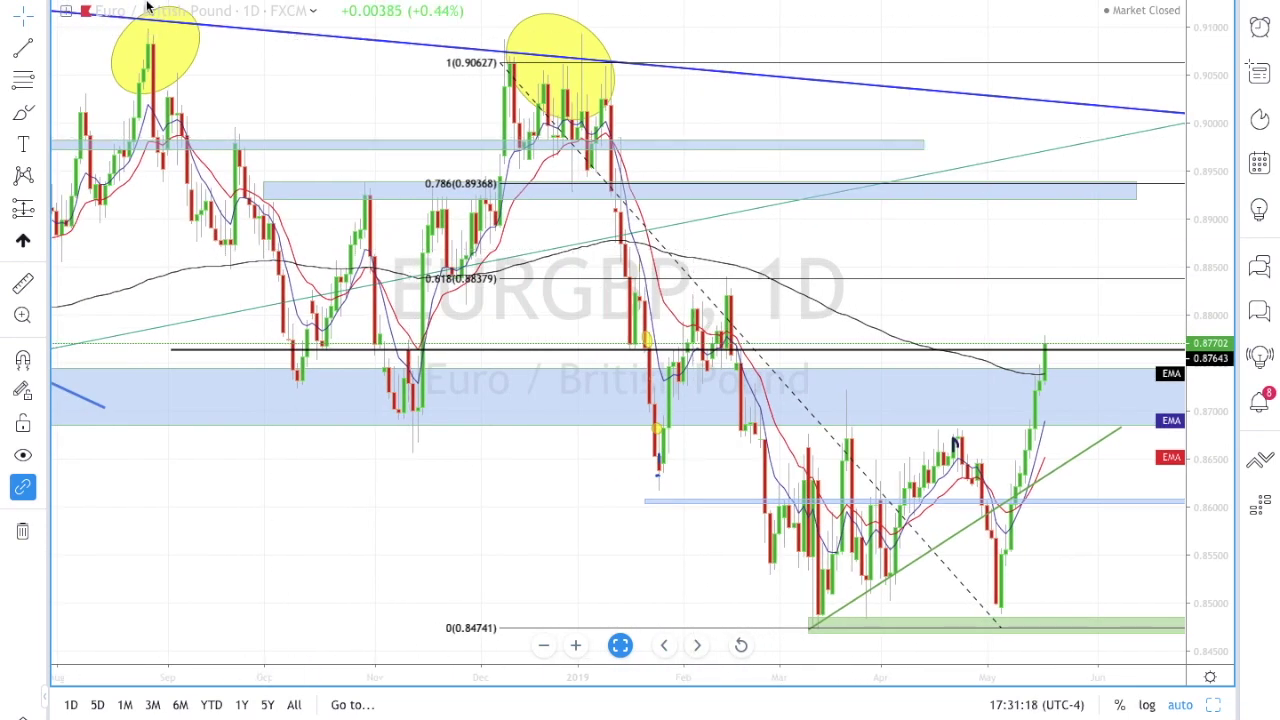
scroll(313, 270, "down", 3)
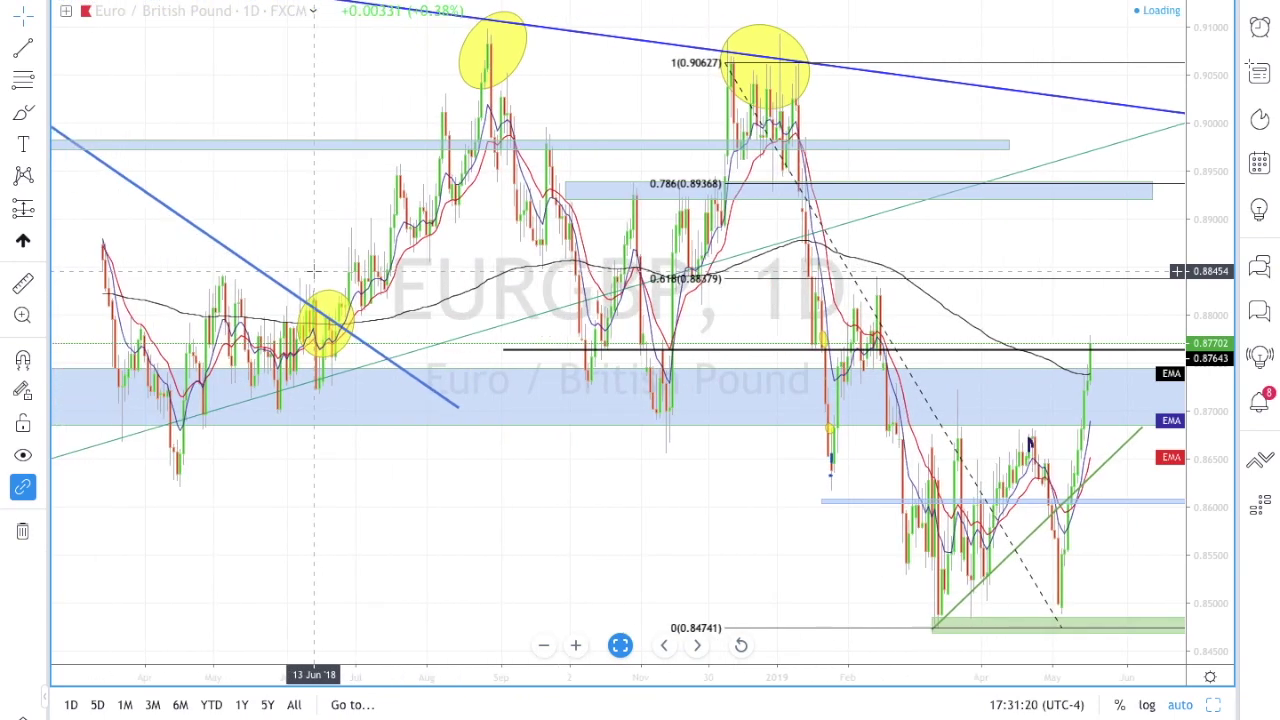
scroll(313, 270, "down", 2)
left_click(172, 5)
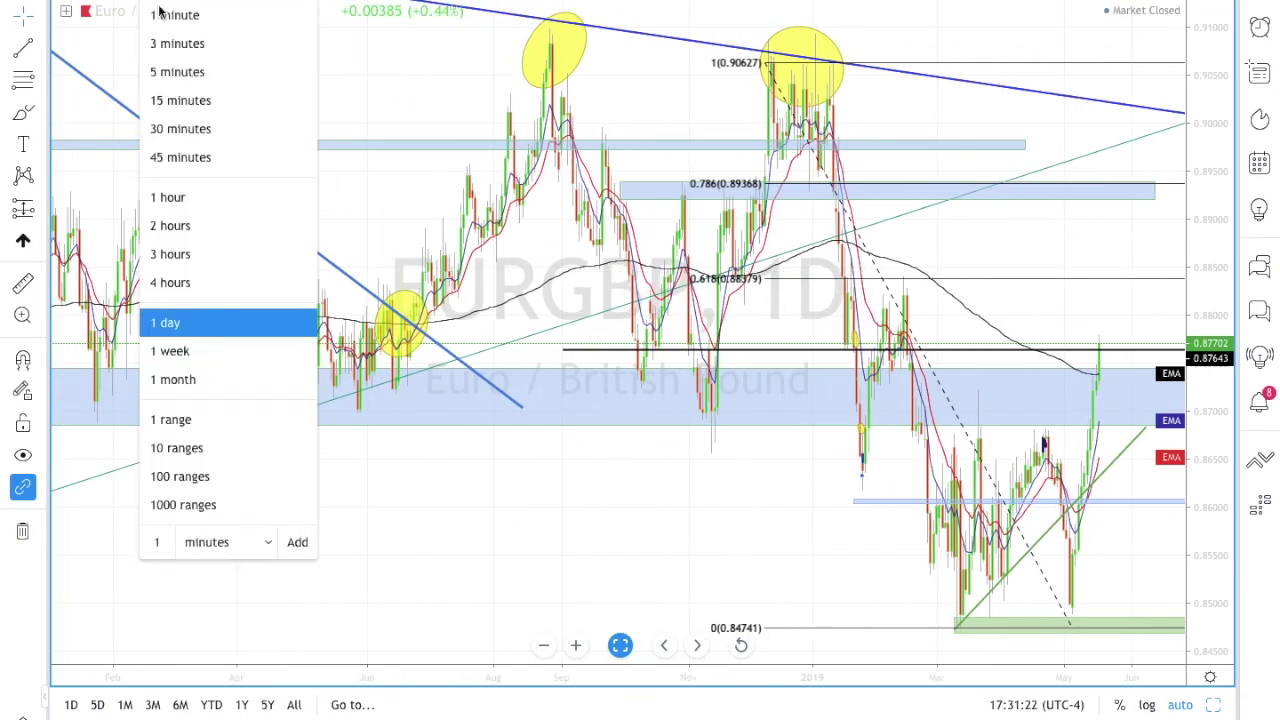
left_click(185, 350)
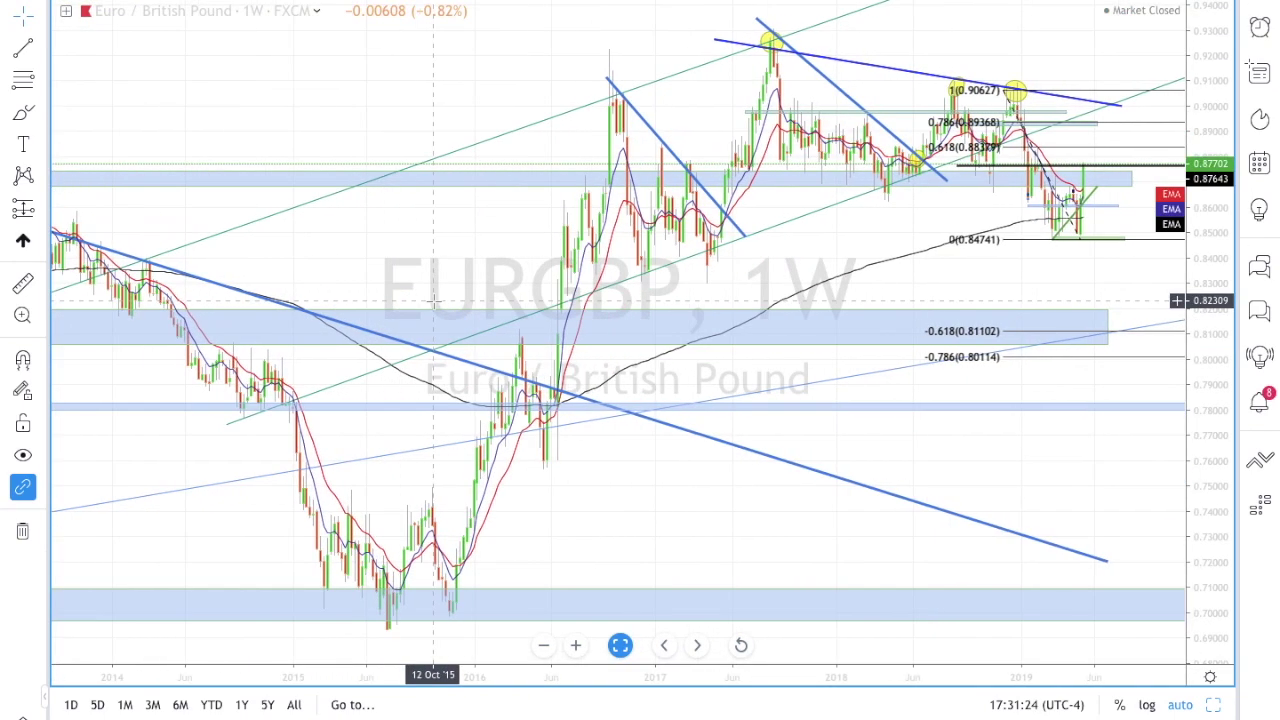
scroll(435, 300, "up", 5)
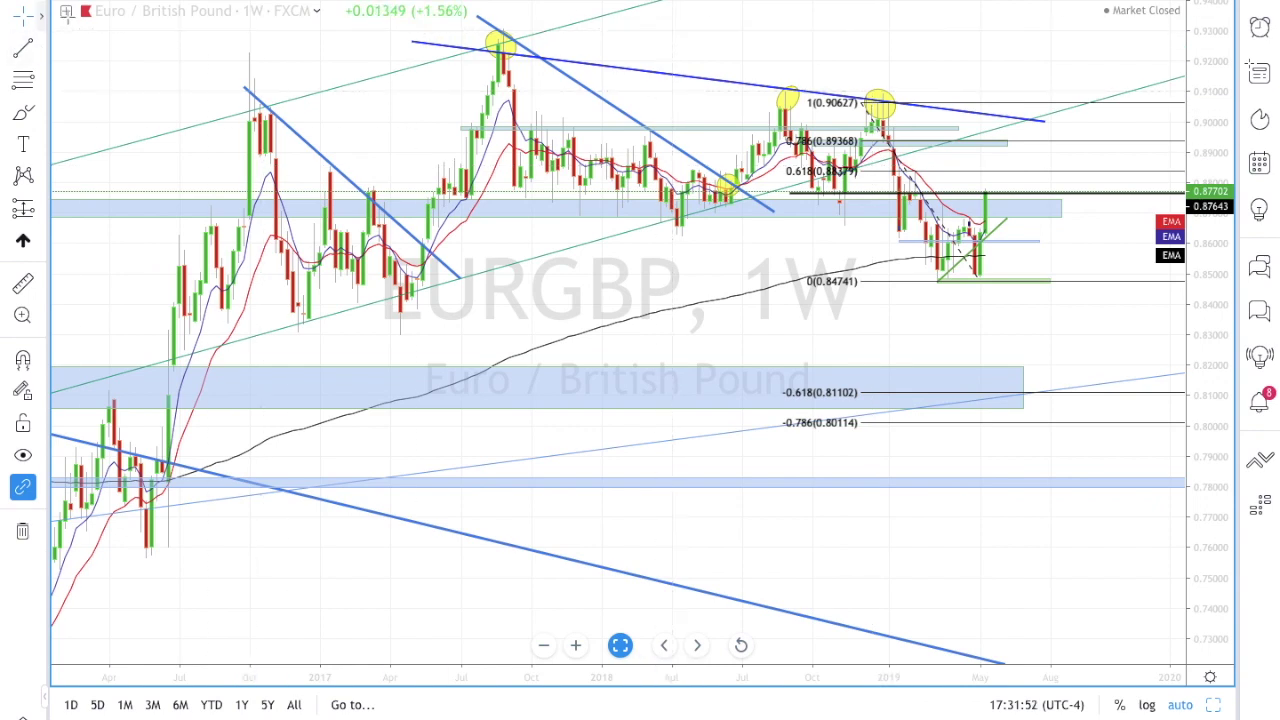
Step: Set EURGBP to the 4-hour timeframe and bring the price action since late April 2019 into view
left_click(262, 10)
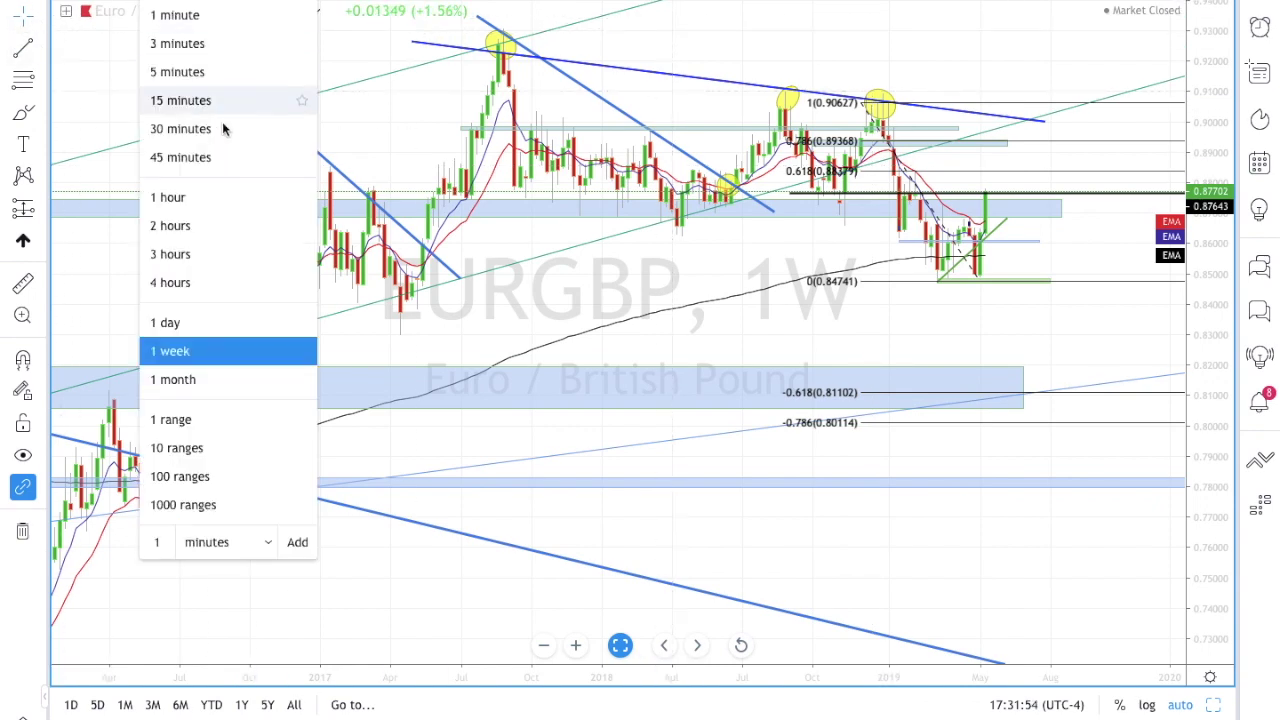
left_click(177, 286)
left_click_drag(708, 289, 395, 284)
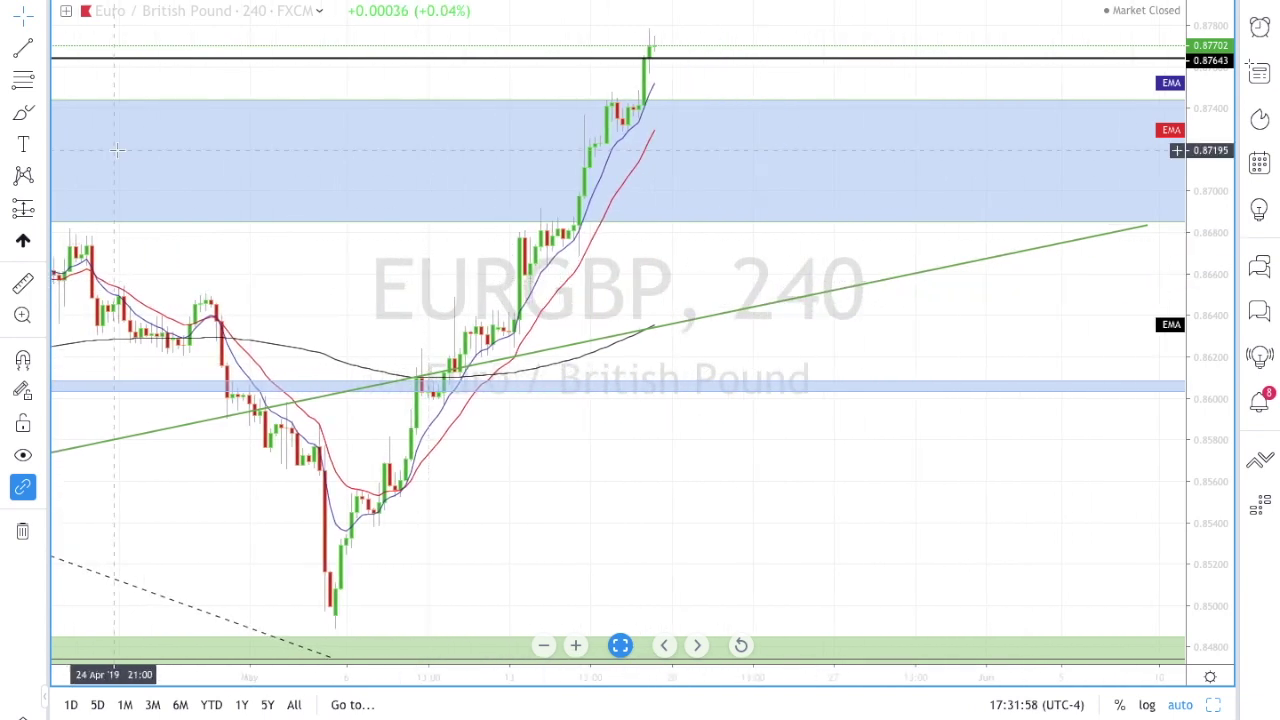
Step: Draw an ascending trend line from the early May 2019 low at about 0.84866 along the rising 4-hour candles
left_click(28, 50)
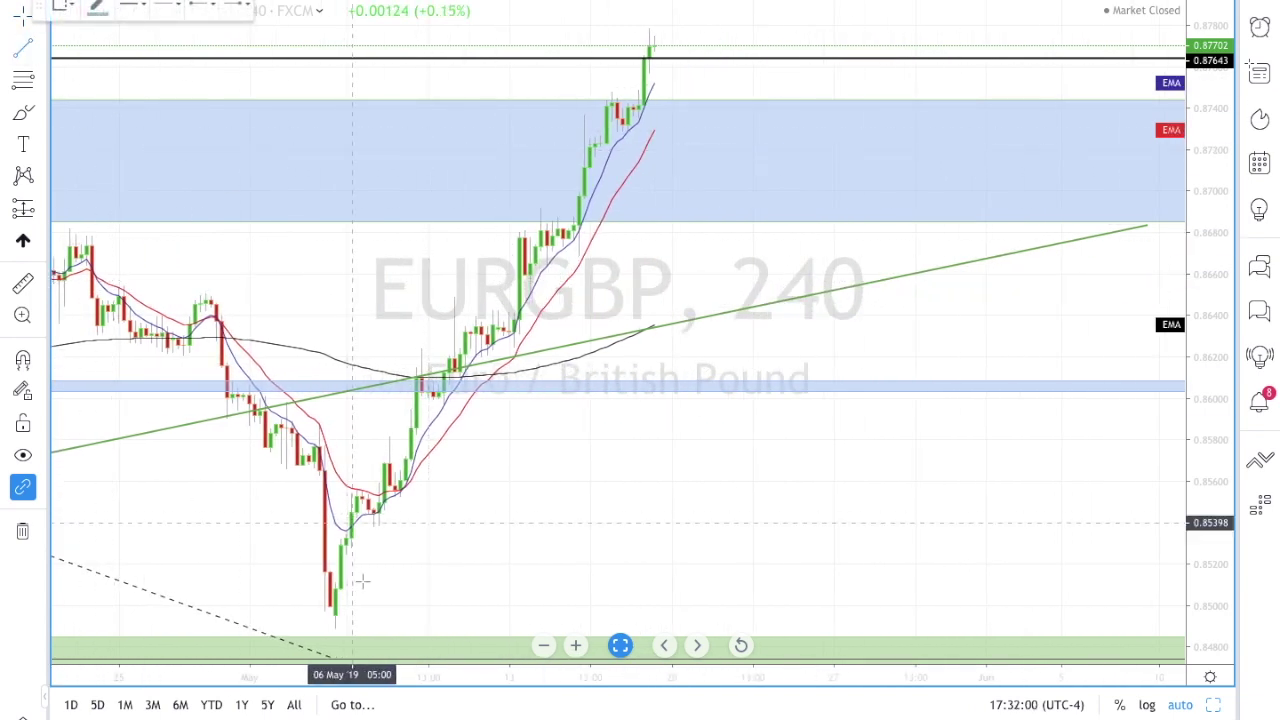
left_click(340, 633)
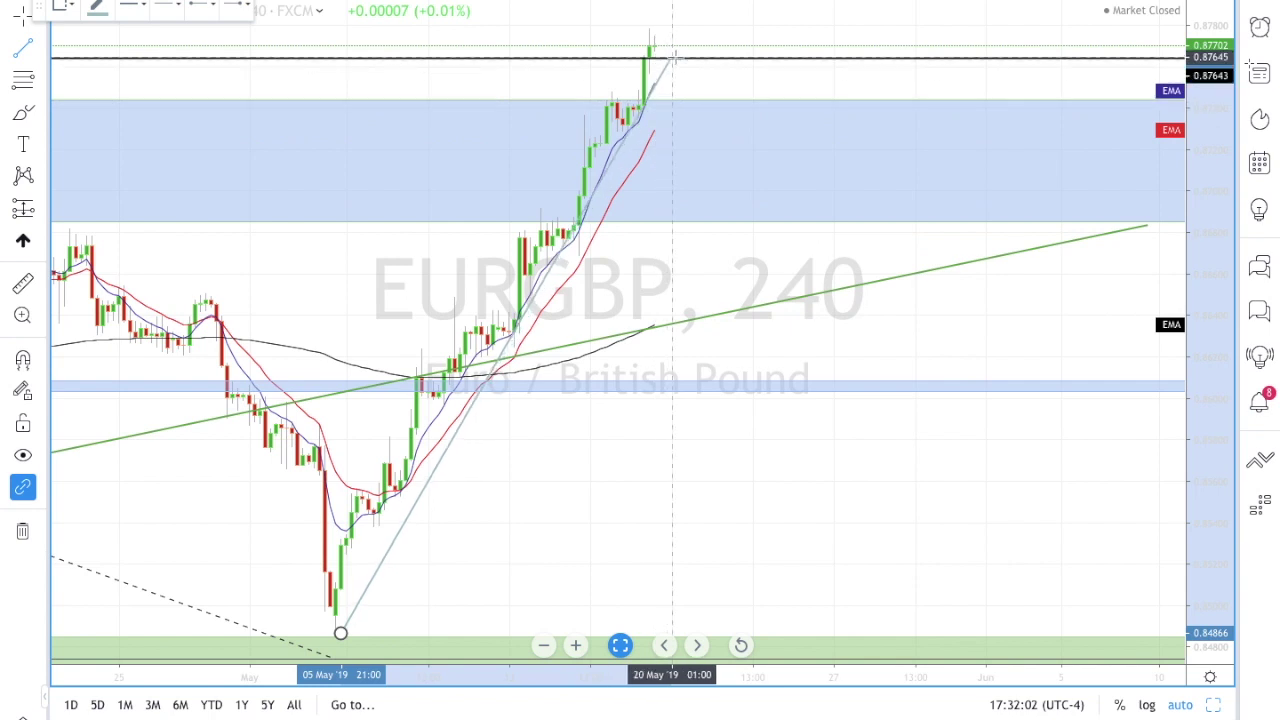
Step: Finish the trend line from the 05 May '19 low at about 0.84866 to about 0.87740 on 20 May '19
left_click(700, 38)
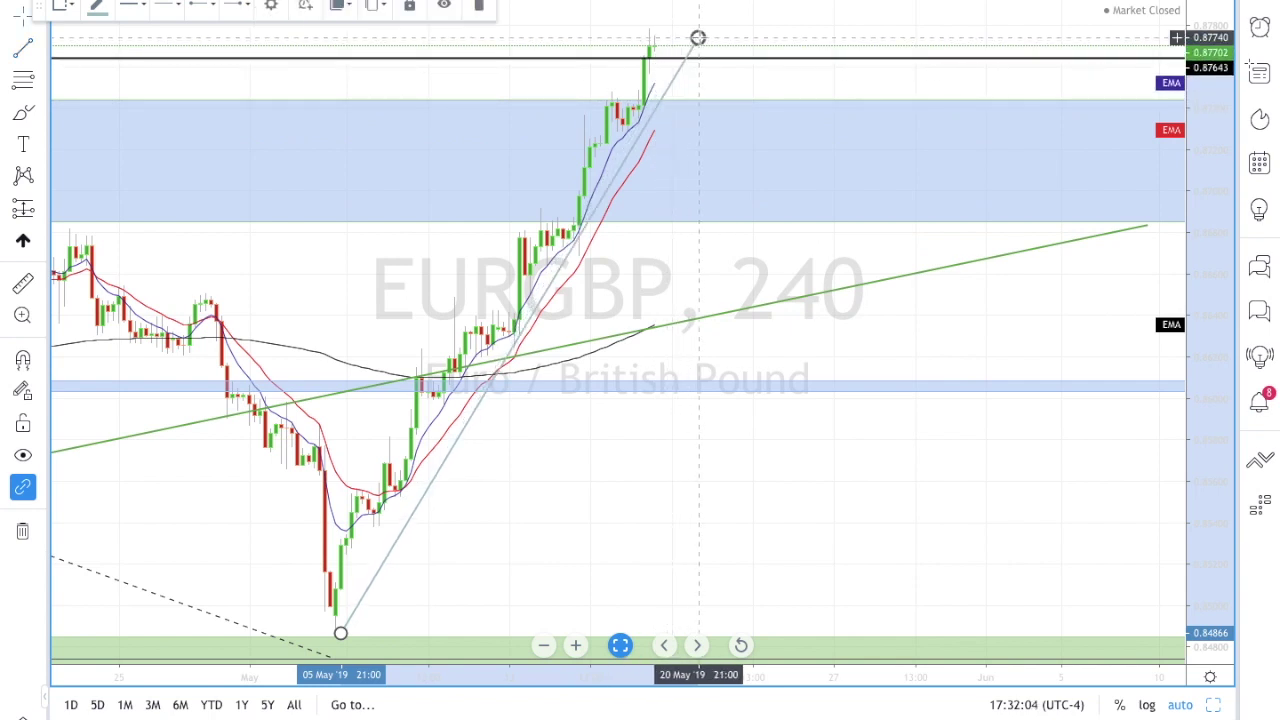
scroll(568, 40, "left", 3)
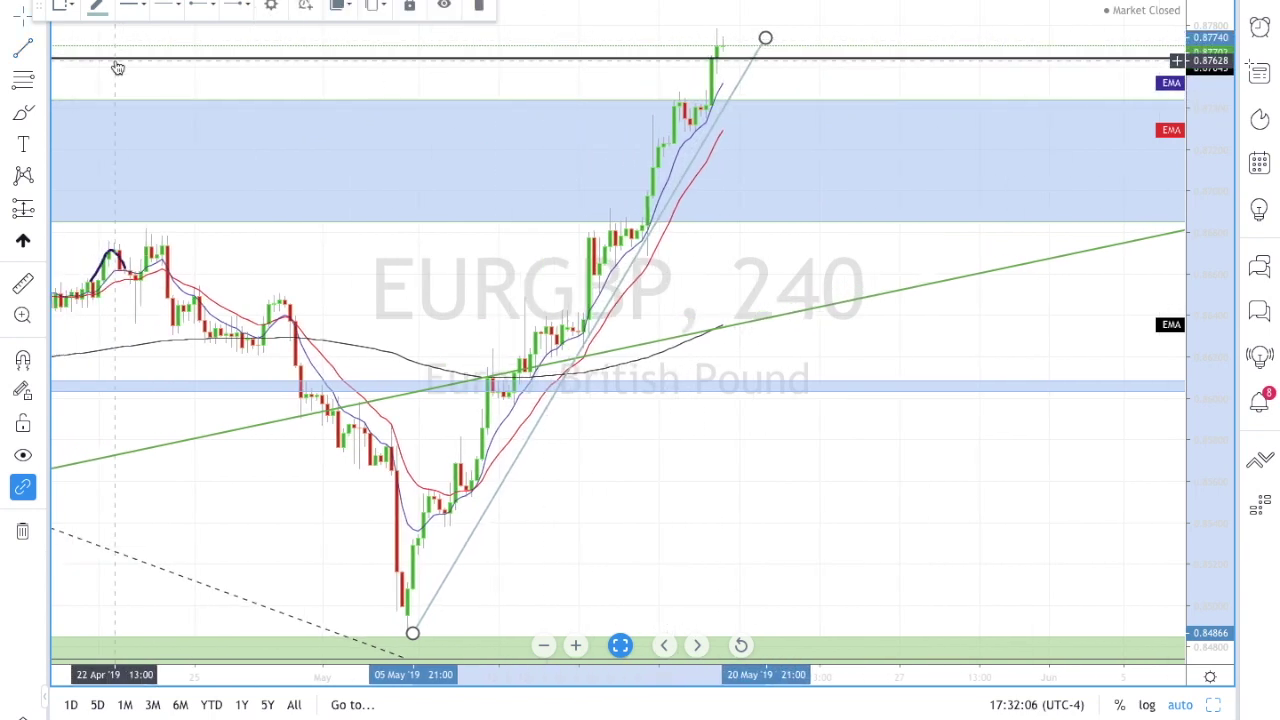
Step: Brush a projected price path peaking at about 0.88247, falling toward the green trend line, rebounding, then dropping to the thin blue zone, with arrowheads on both declines
left_click(23, 113)
scroll(903, 52, "left", 2)
left_click(17, 25)
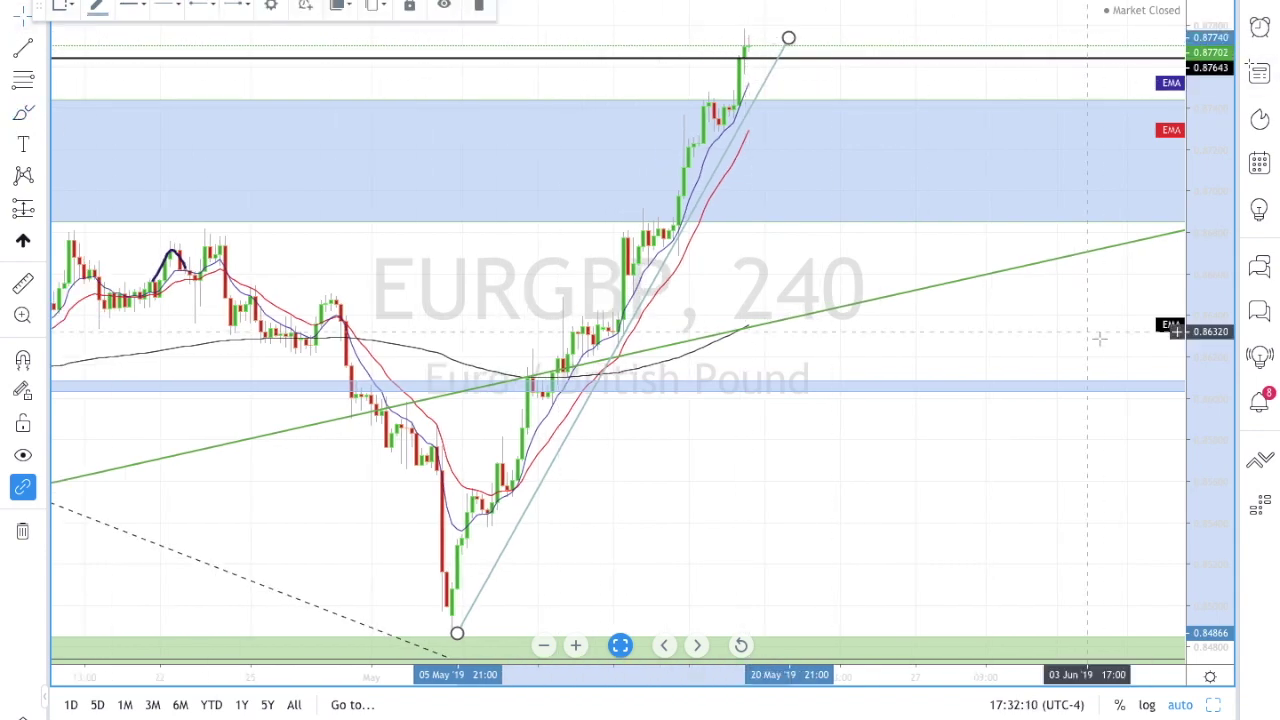
left_click_drag(1205, 375, 1191, 408)
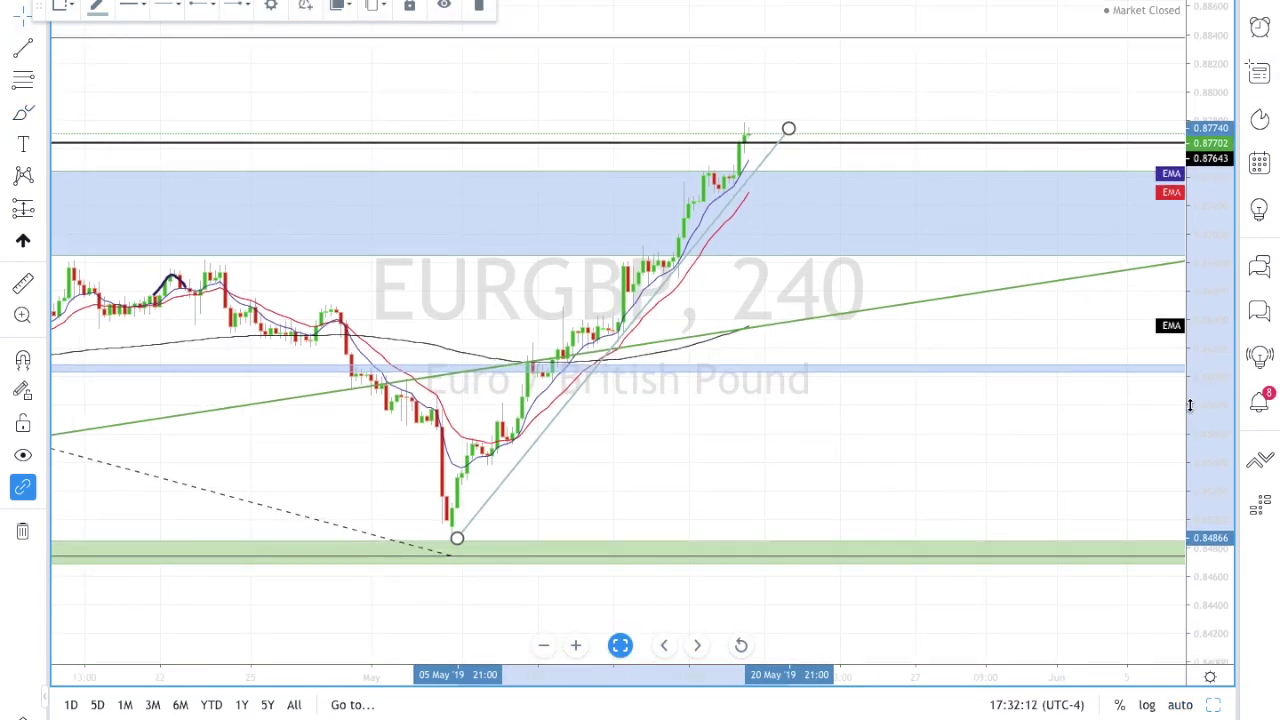
left_click(23, 113)
left_click_drag(770, 122, 785, 57)
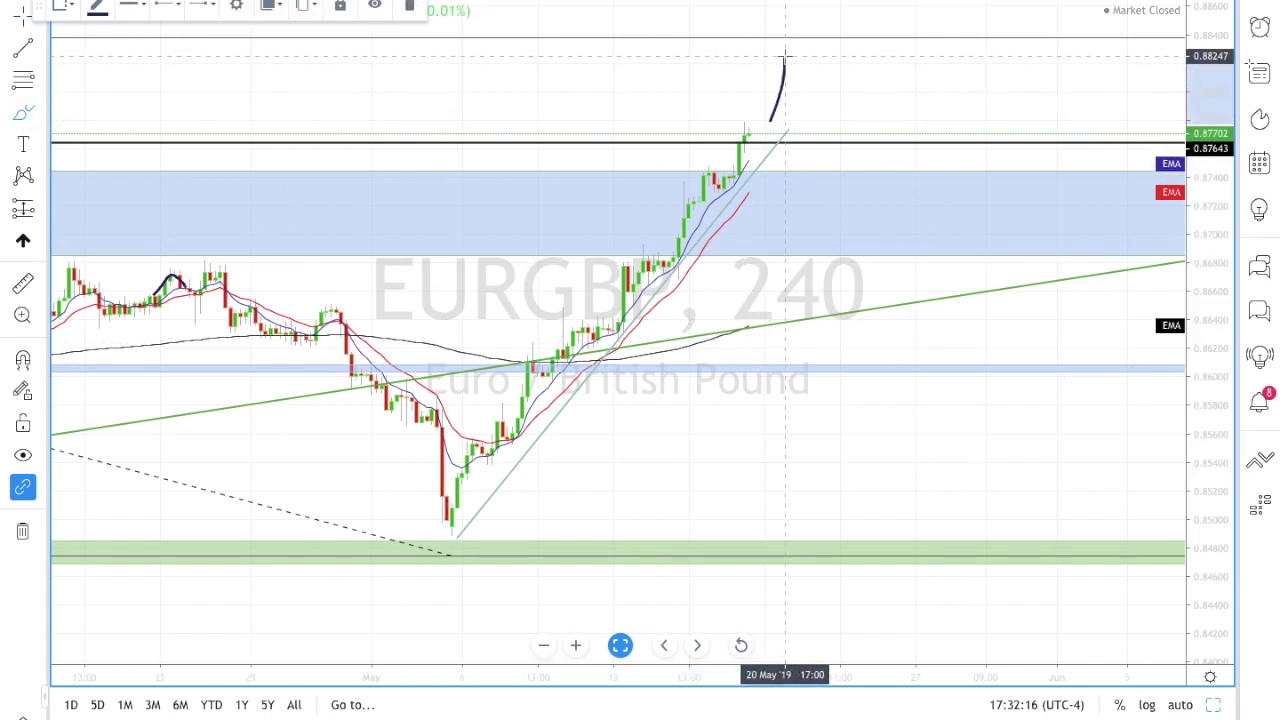
left_click_drag(785, 57, 800, 97)
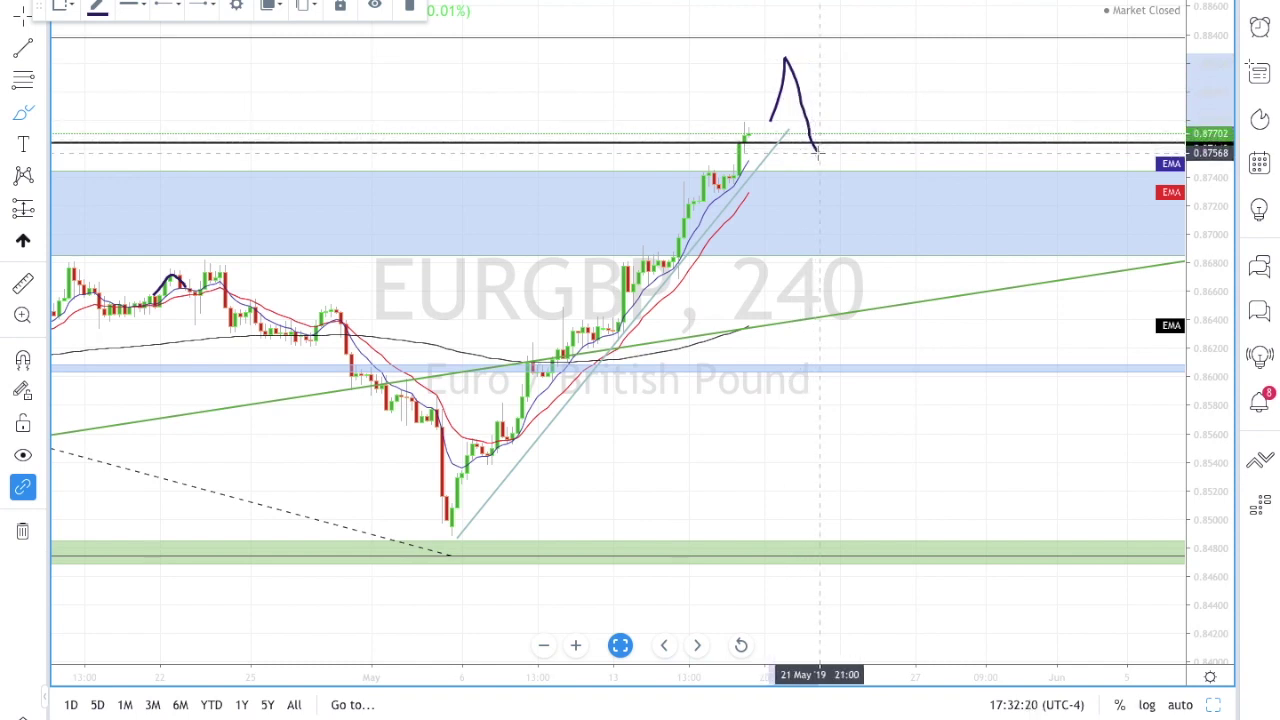
mouse_move(824, 170)
left_mouse_down()
mouse_move(903, 317)
mouse_move(920, 271)
mouse_move(886, 282)
mouse_move(880, 263)
left_mouse_up()
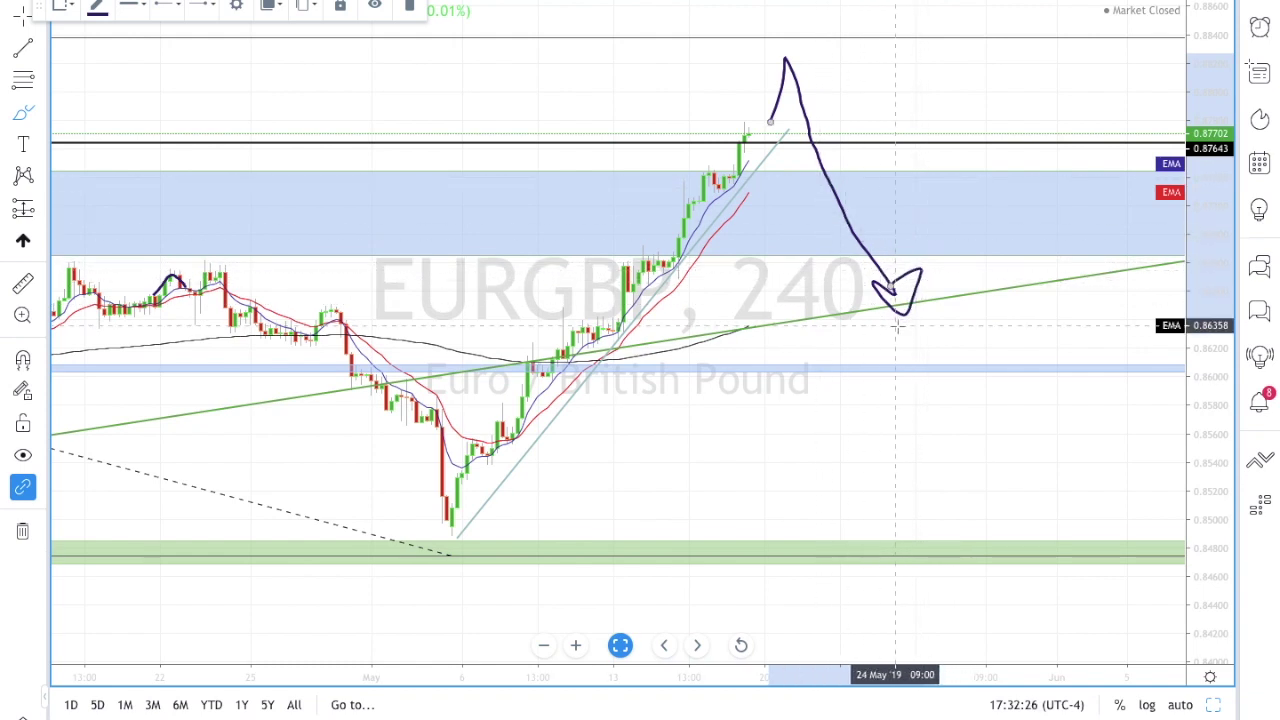
mouse_move(907, 298)
left_mouse_down()
mouse_move(941, 212)
mouse_move(1014, 357)
mouse_move(1043, 329)
mouse_move(966, 357)
left_mouse_up()
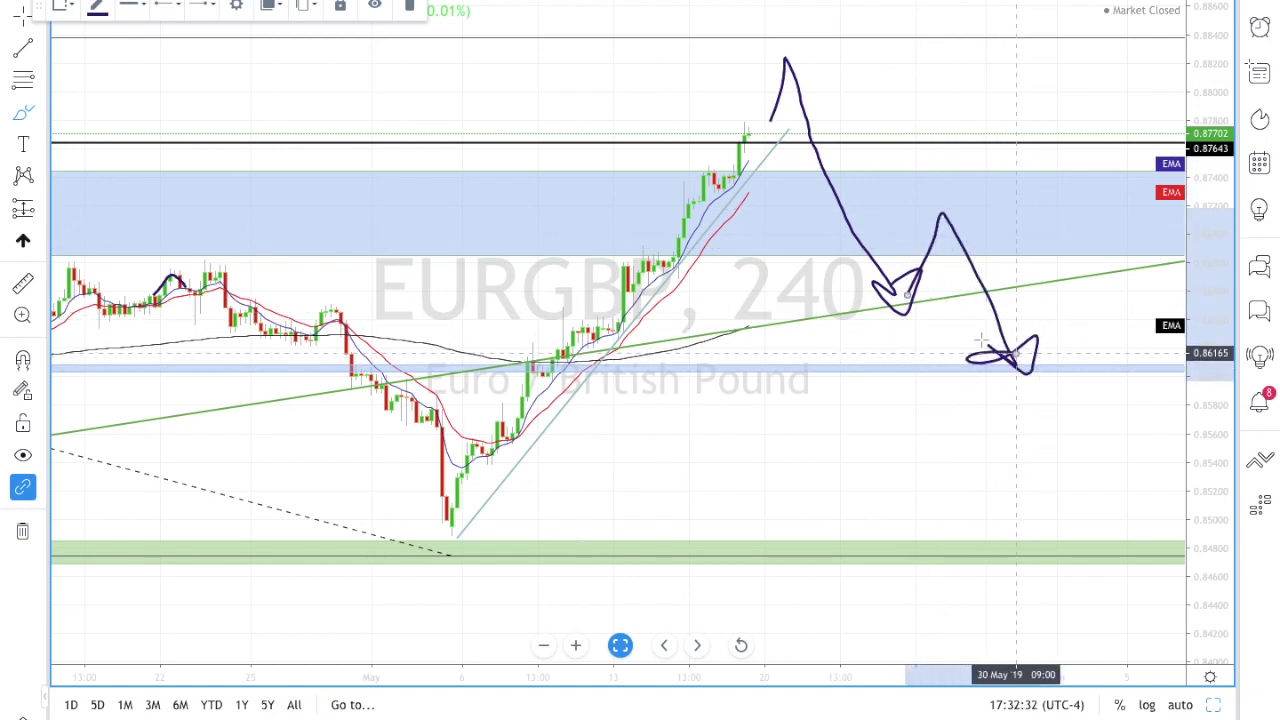
Step: Examine the EURGBP 4-hour history since January 2019 around the blue zones and compare it with the brushed projection
scroll(663, 283, "down", 3)
scroll(663, 283, "up", 4)
scroll(663, 283, "right", 5)
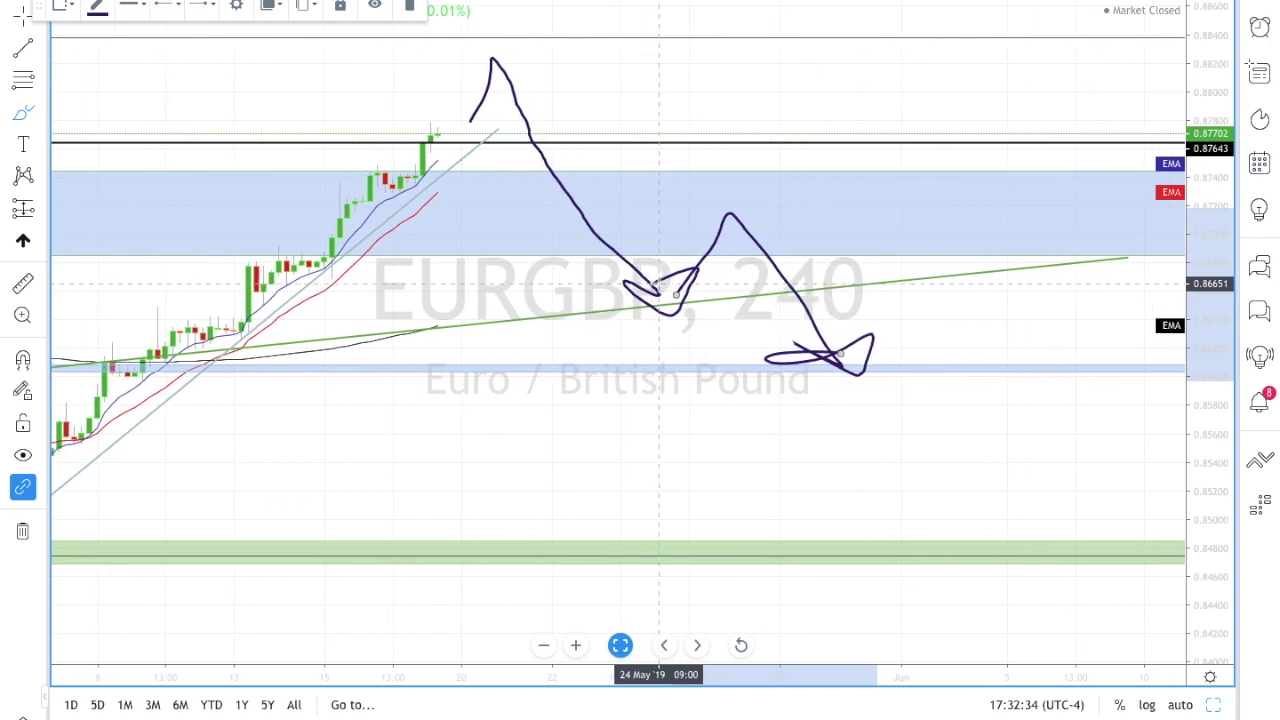
scroll(700, 280, "left", 2)
scroll(776, 265, "left", 2)
scroll(776, 265, "left", 10)
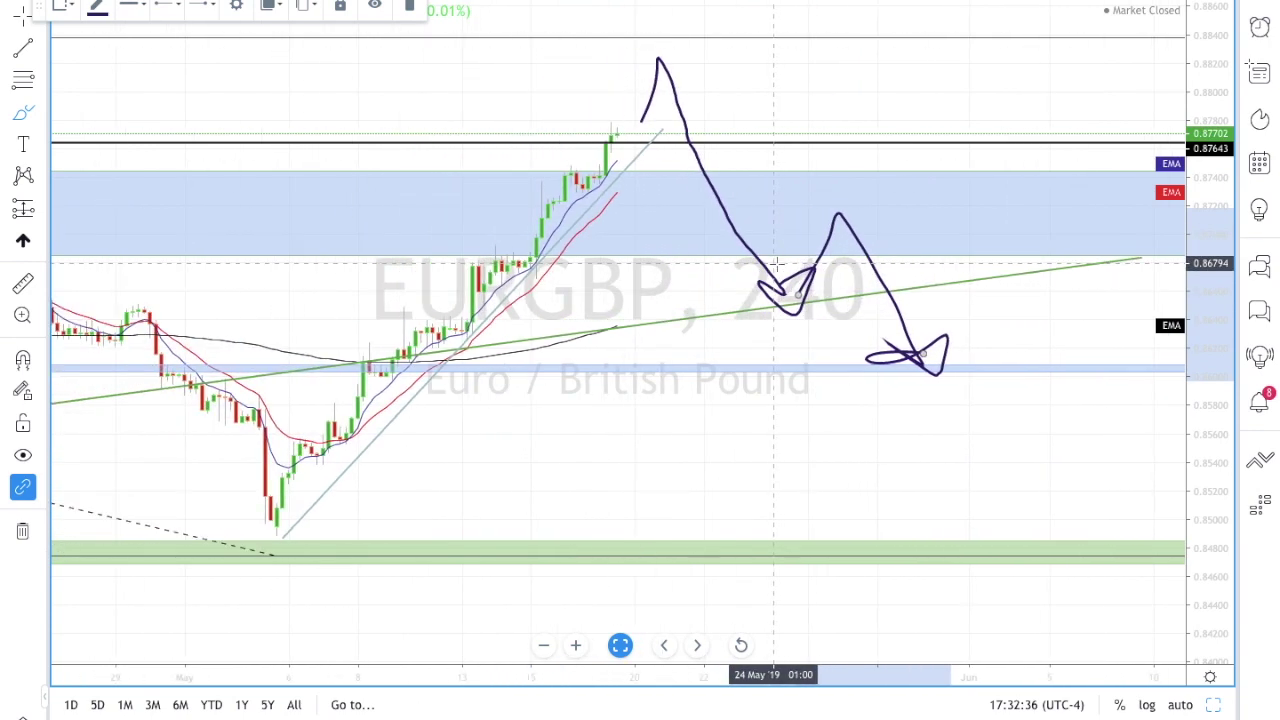
scroll(776, 265, "left", 10)
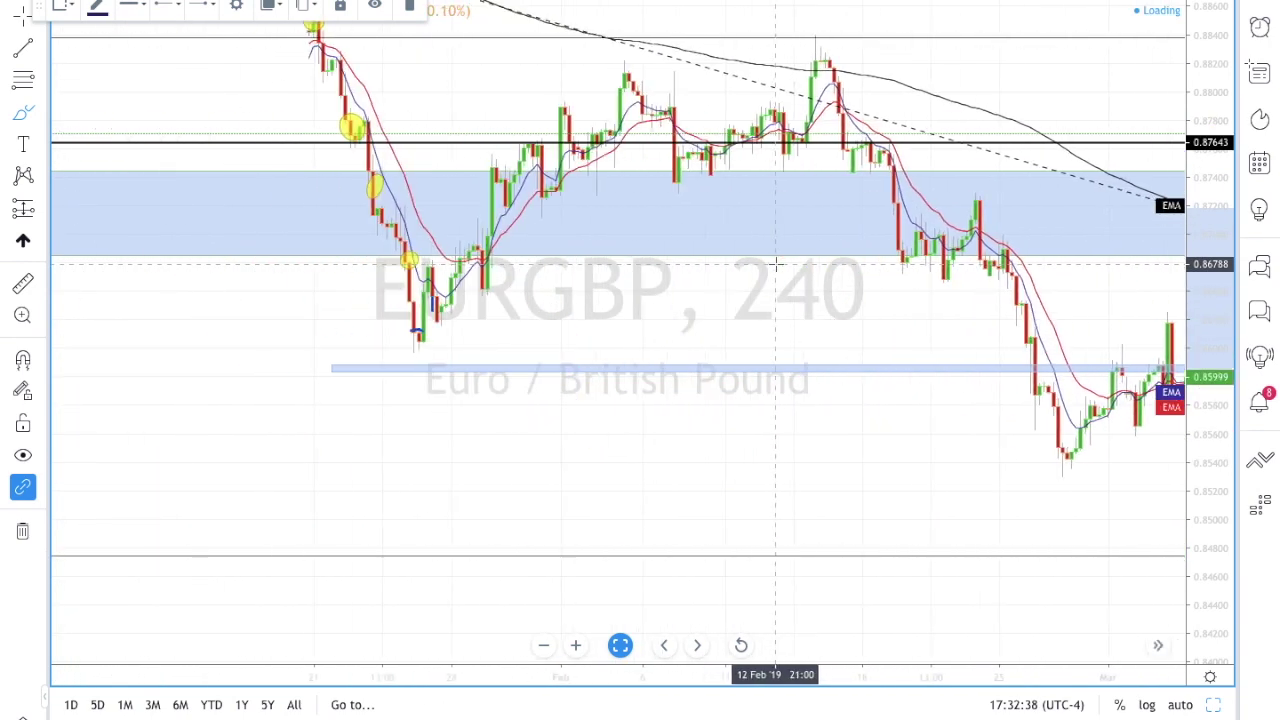
scroll(471, 134, "right", 10)
scroll(471, 134, "right", 10)
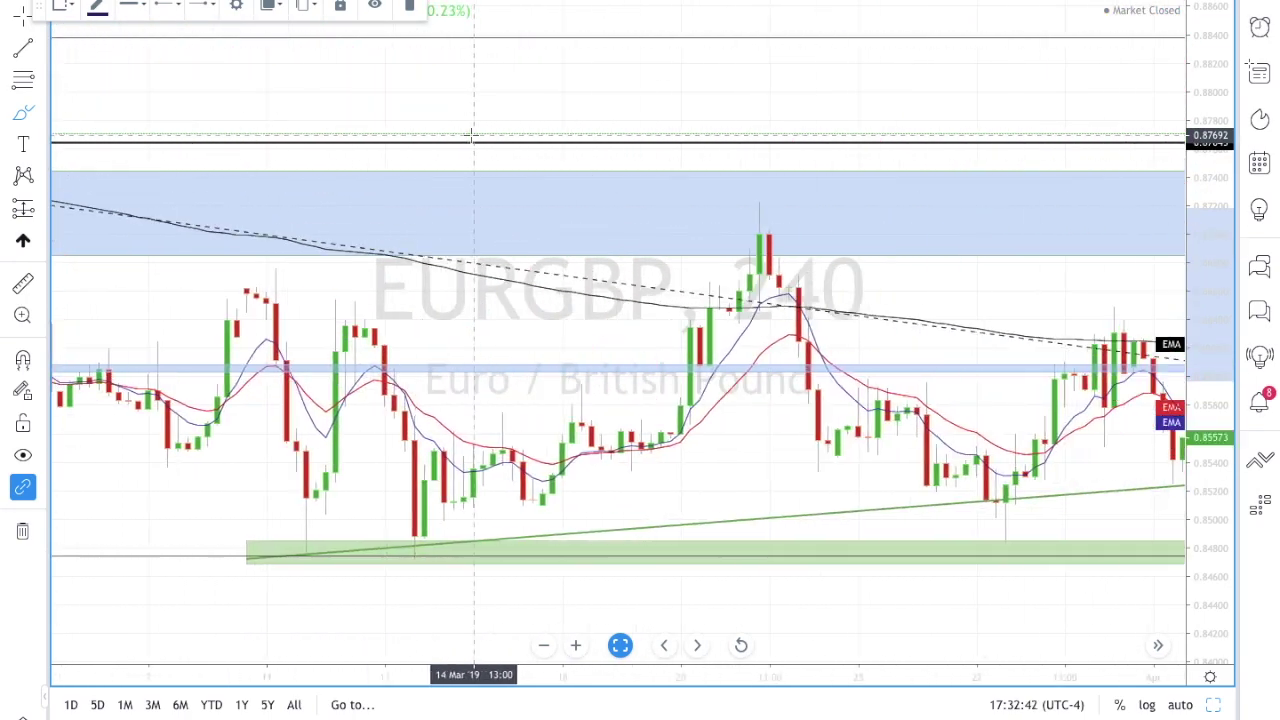
scroll(471, 134, "right", 10)
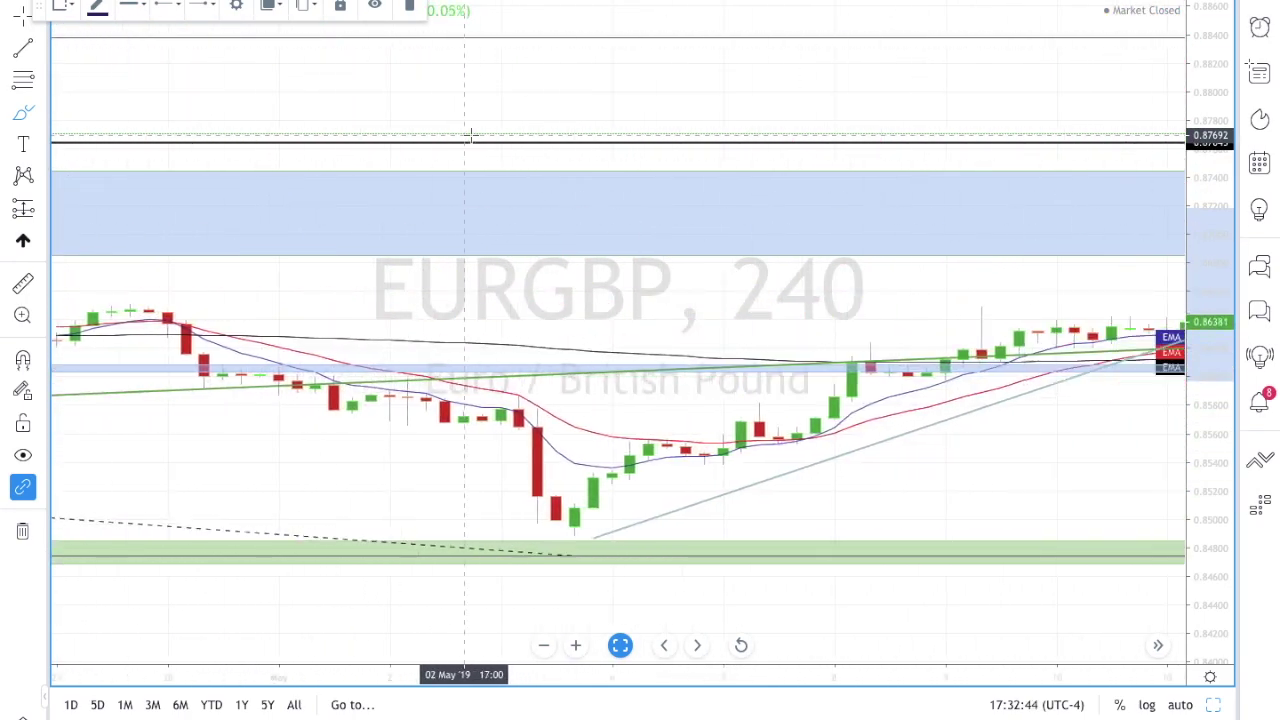
scroll(432, 135, "left", 5)
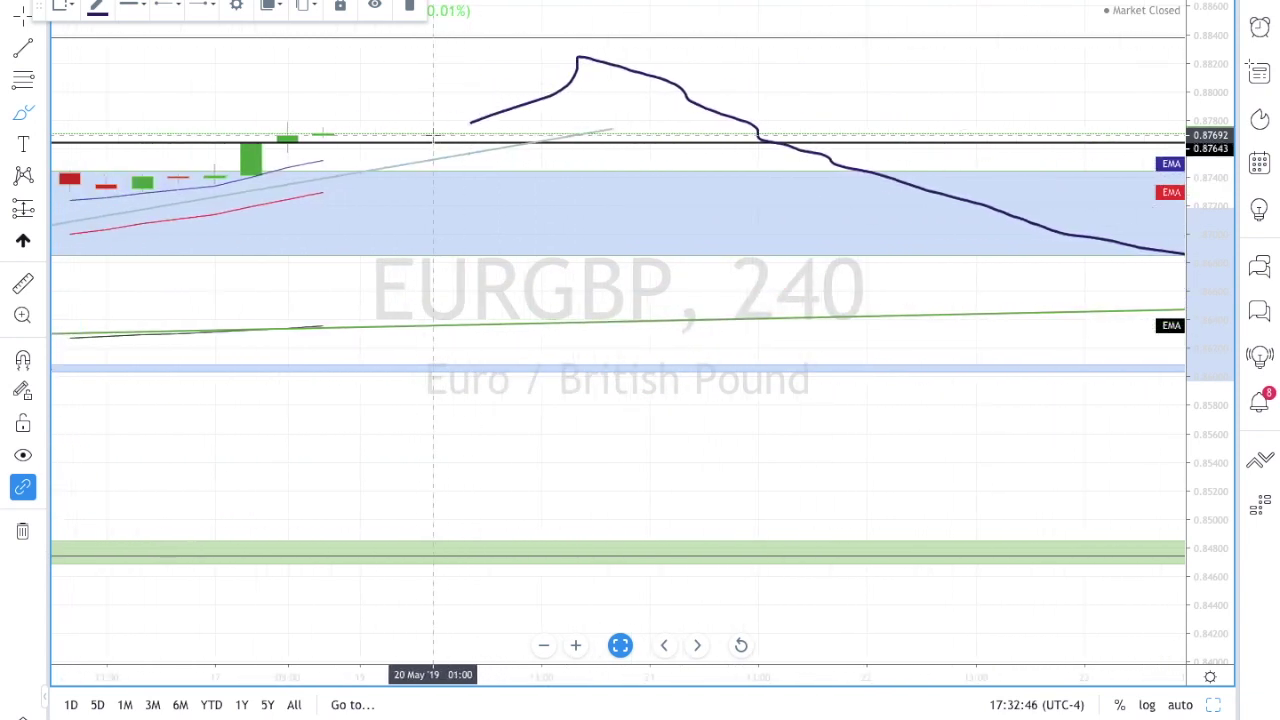
Step: Restore automatic price scaling and examine the rally from the early May low against the rising trend line and the moving averages
double_click(1201, 151)
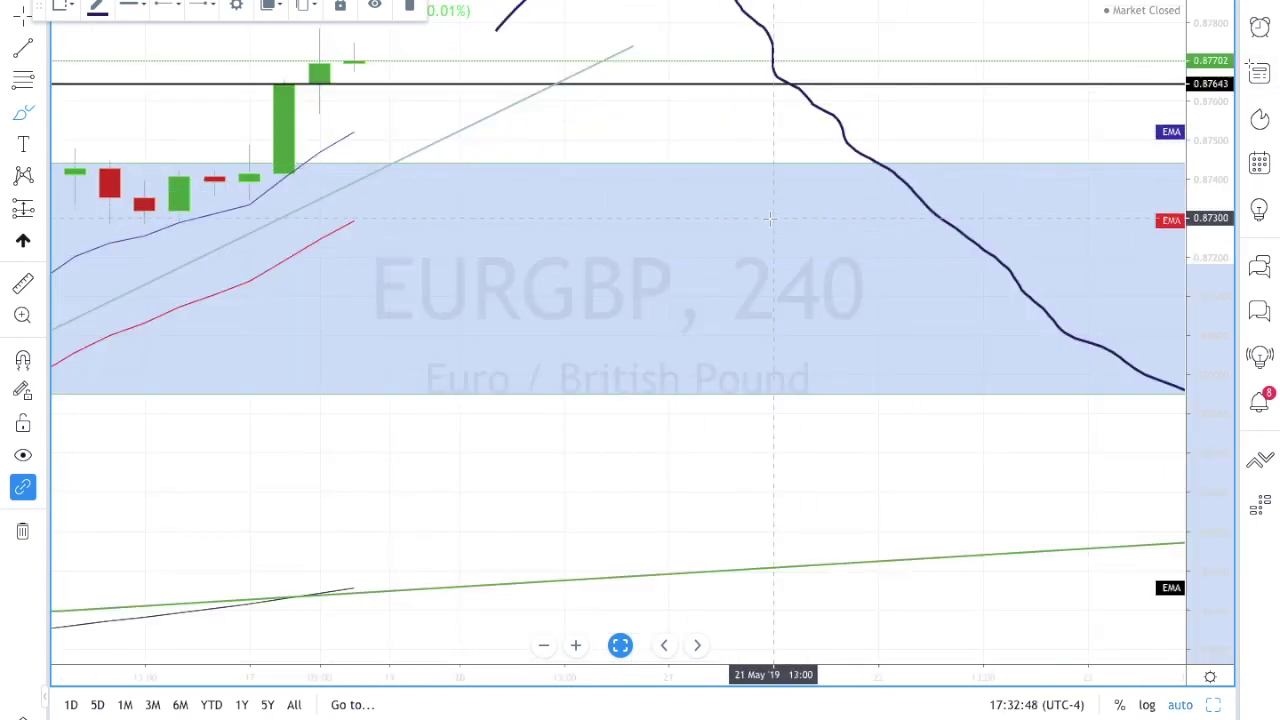
scroll(768, 218, "left", 10)
scroll(768, 218, "left", 10)
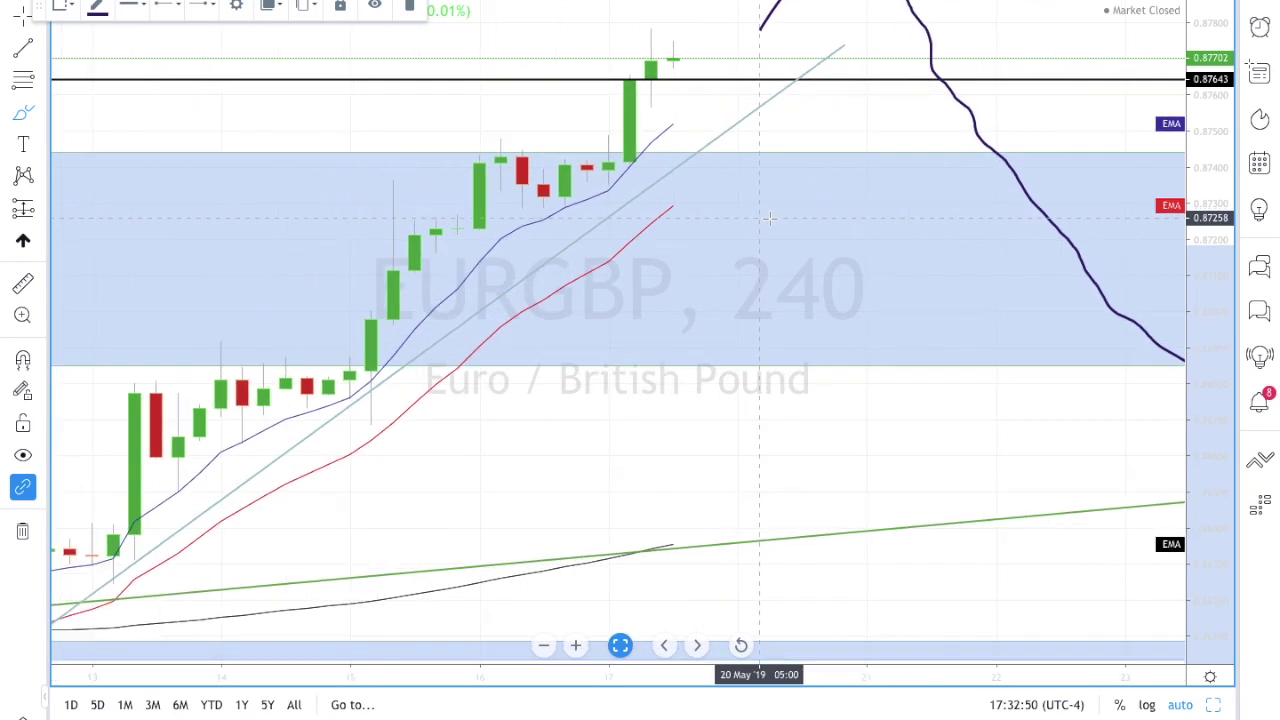
scroll(770, 217, "left", 10)
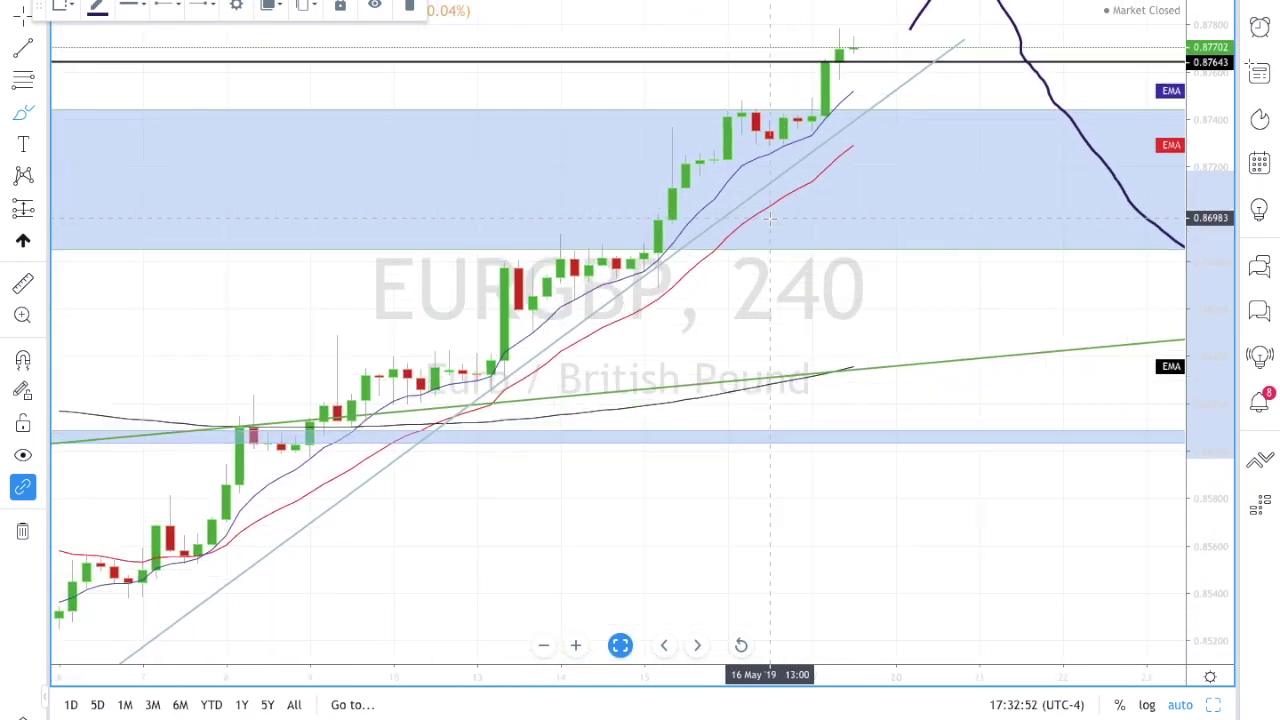
scroll(770, 217, "left", 3)
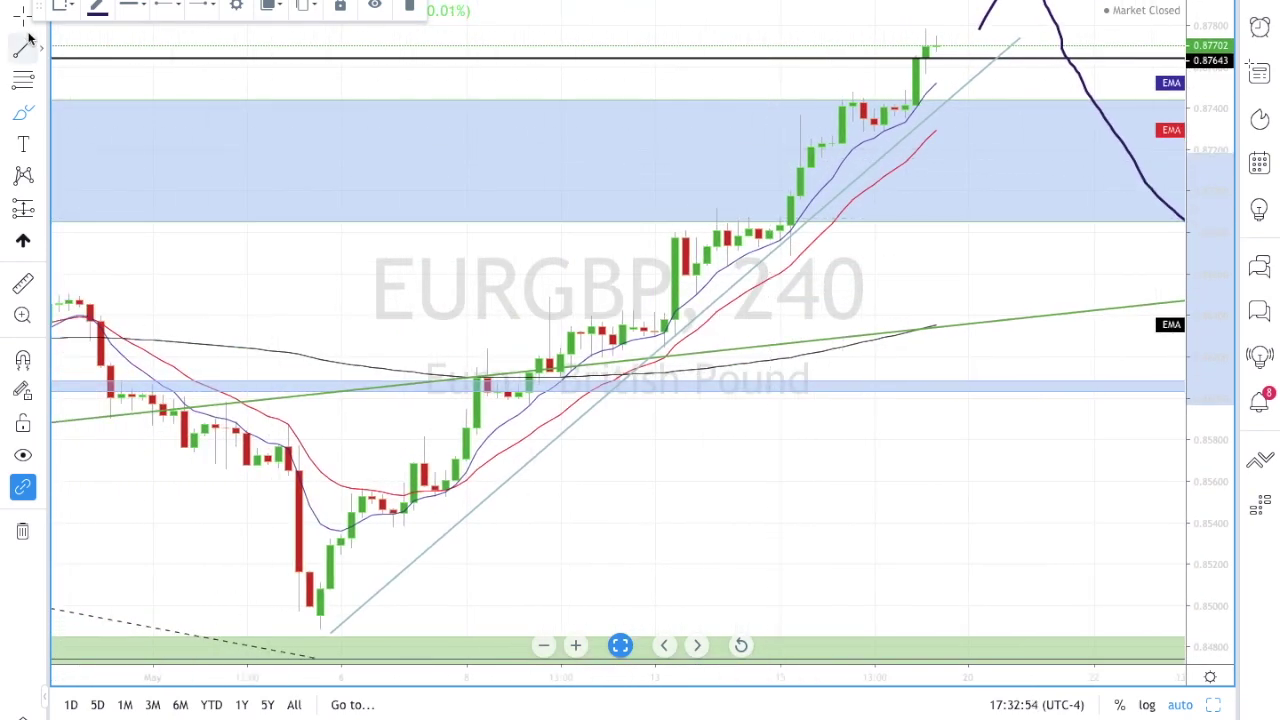
left_click_drag(366, 100, 201, 150)
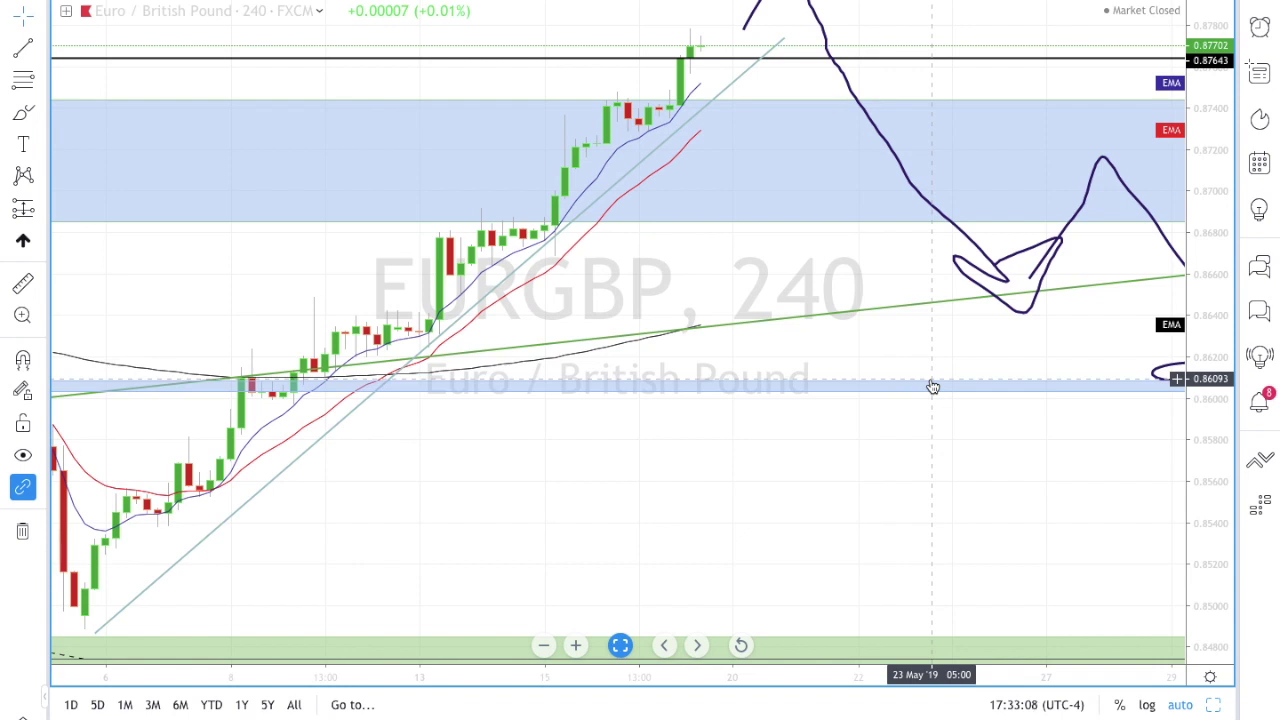
scroll(535, 398, "down", 5)
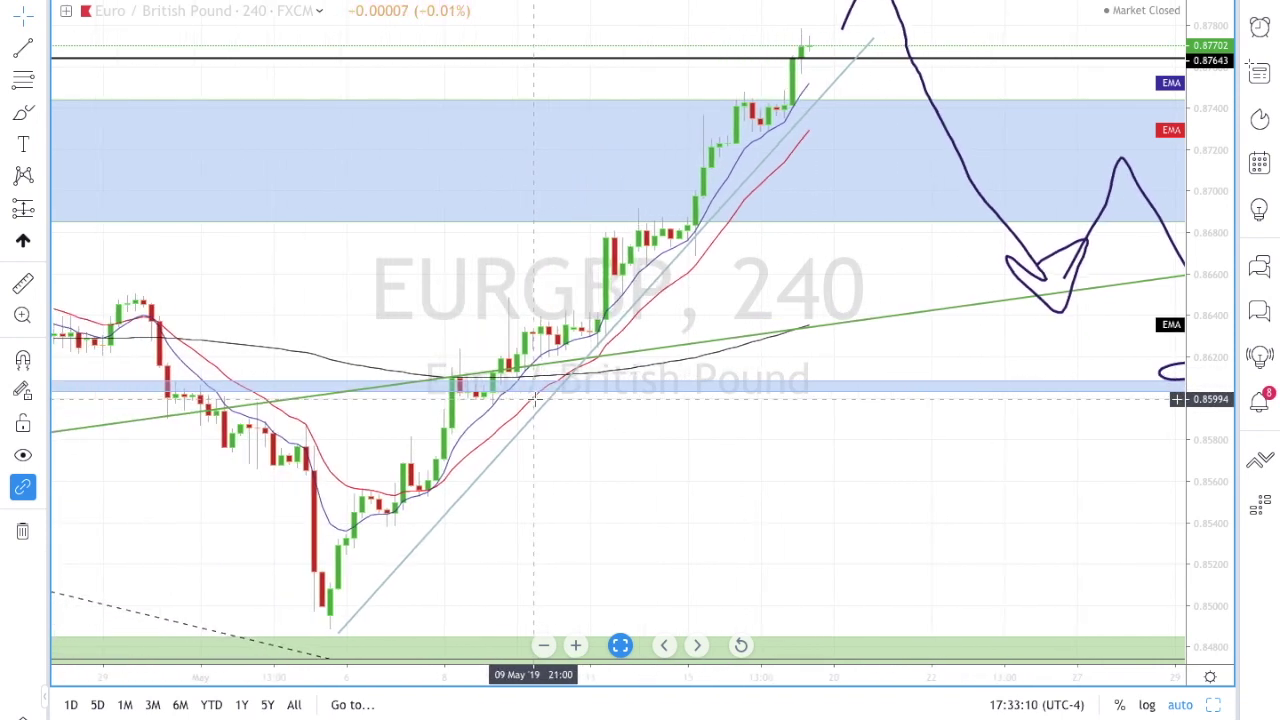
scroll(535, 398, "down", 1)
Step: Place a short position just after the latest EURGBP candles with its entry at about 0.87697
left_click(40, 16)
mouse_move(229, 63)
left_mouse_down()
mouse_move(137, 177)
mouse_move(57, 165)
left_mouse_up()
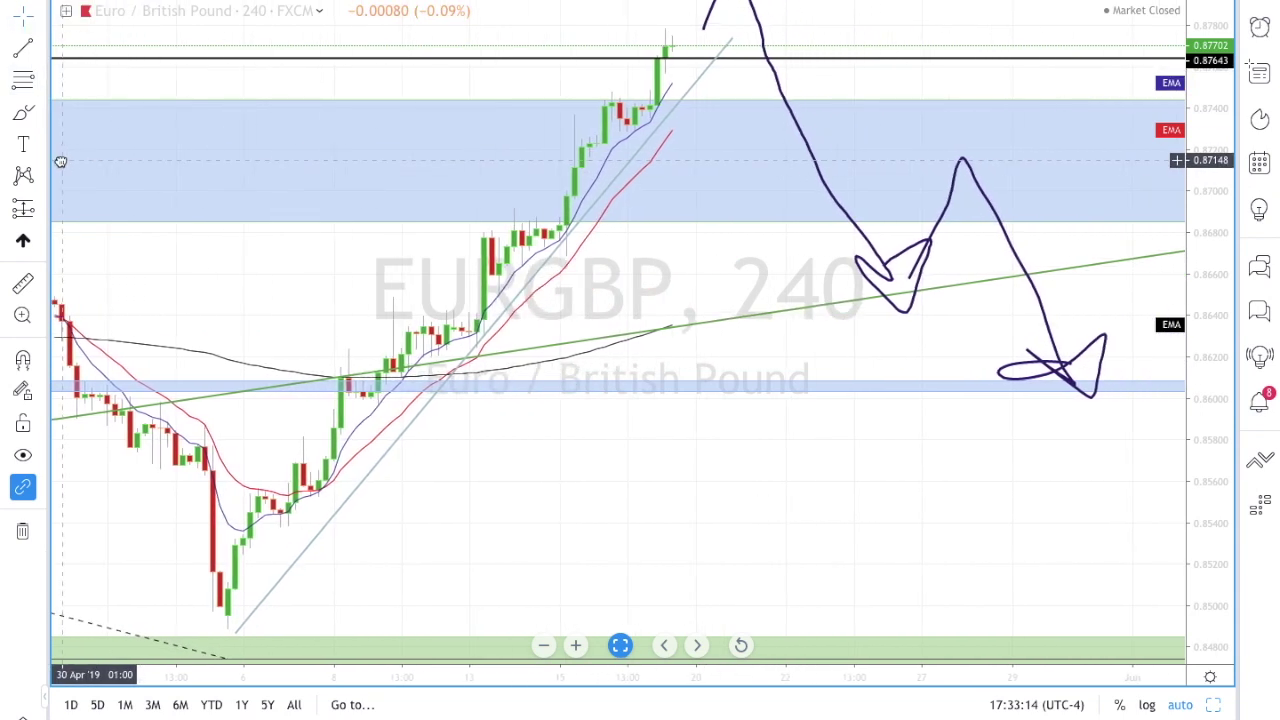
left_click(42, 216)
left_click(97, 253)
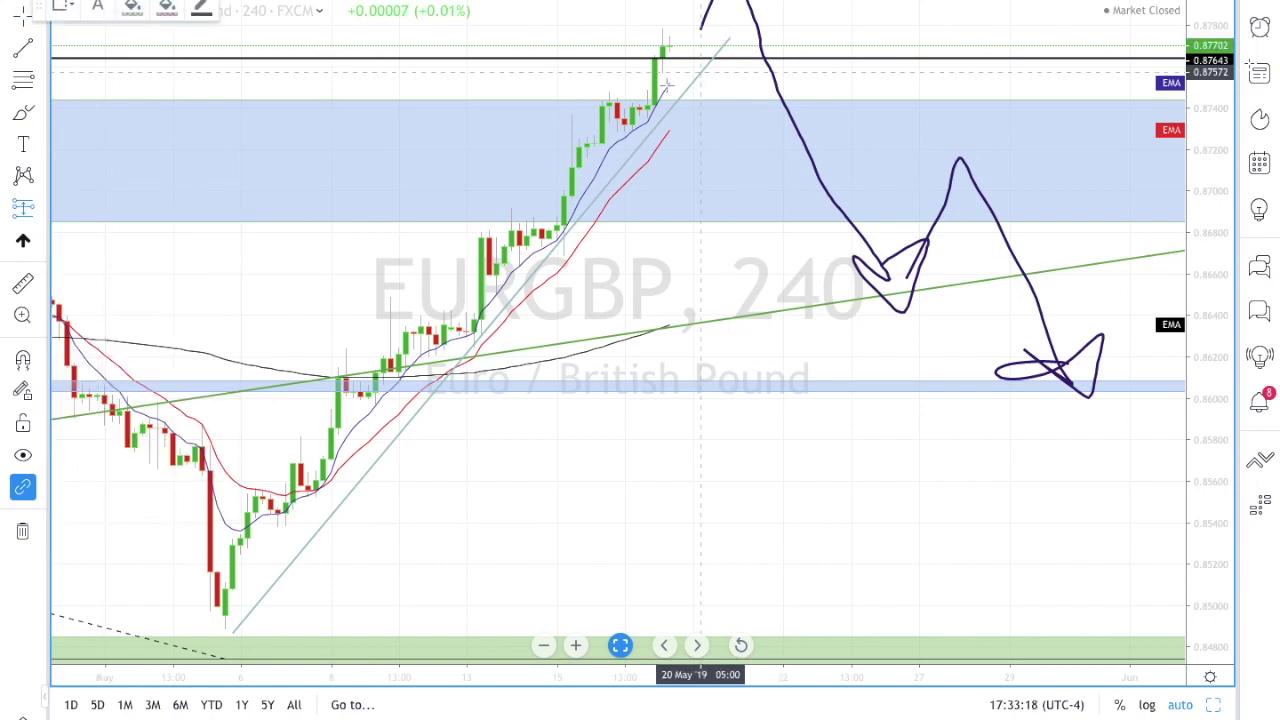
left_click(708, 46)
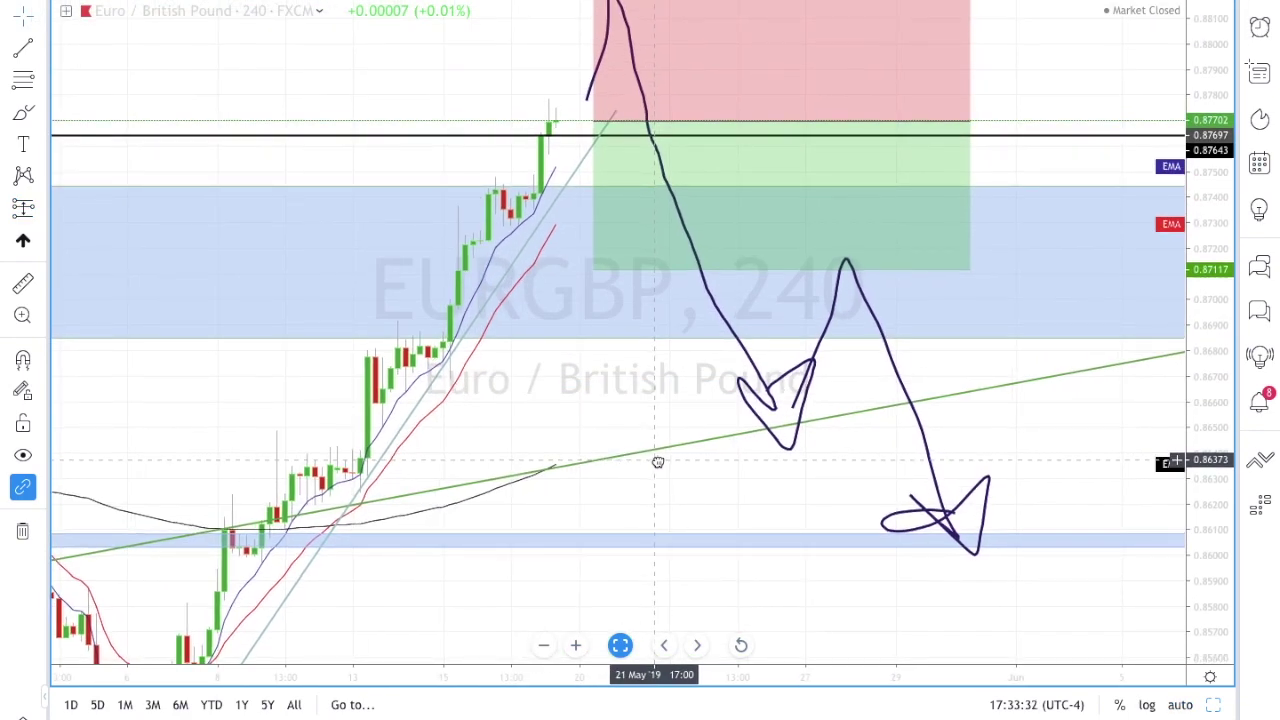
Step: Lower the short position's profit target to about 0.86943, near the bottom of the wide blue zone
left_click(714, 237)
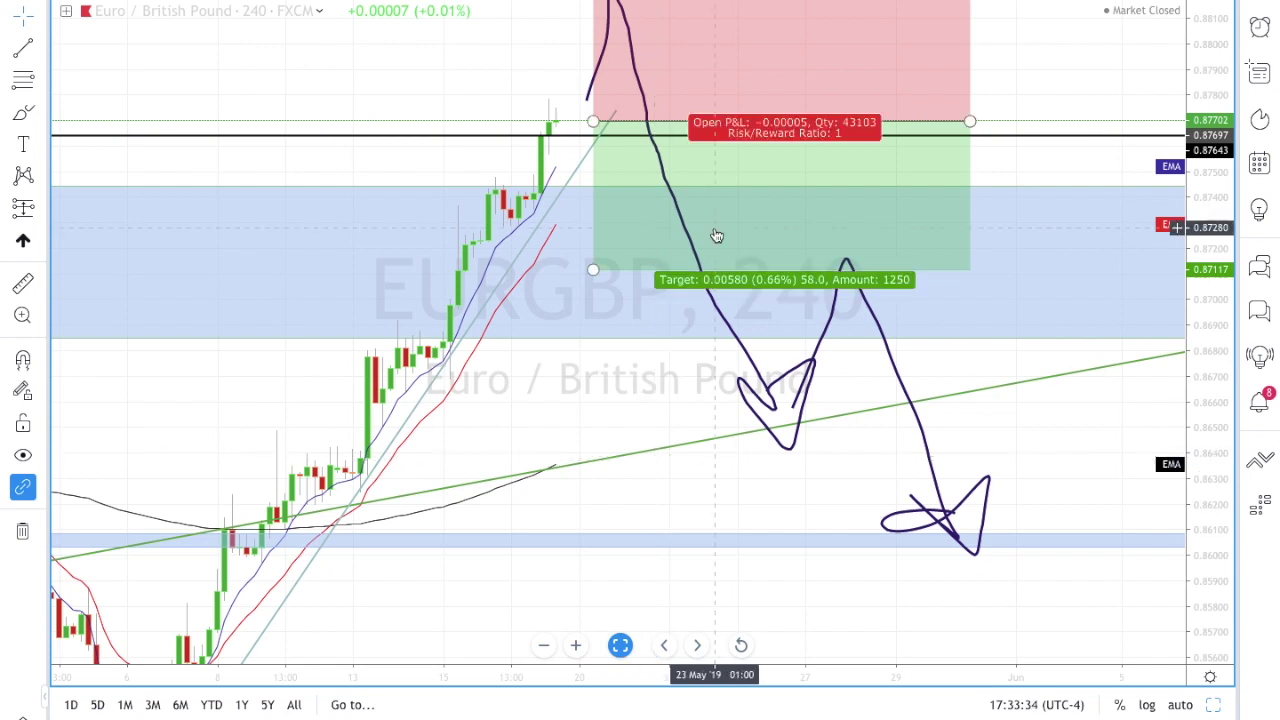
left_click_drag(595, 272, 595, 314)
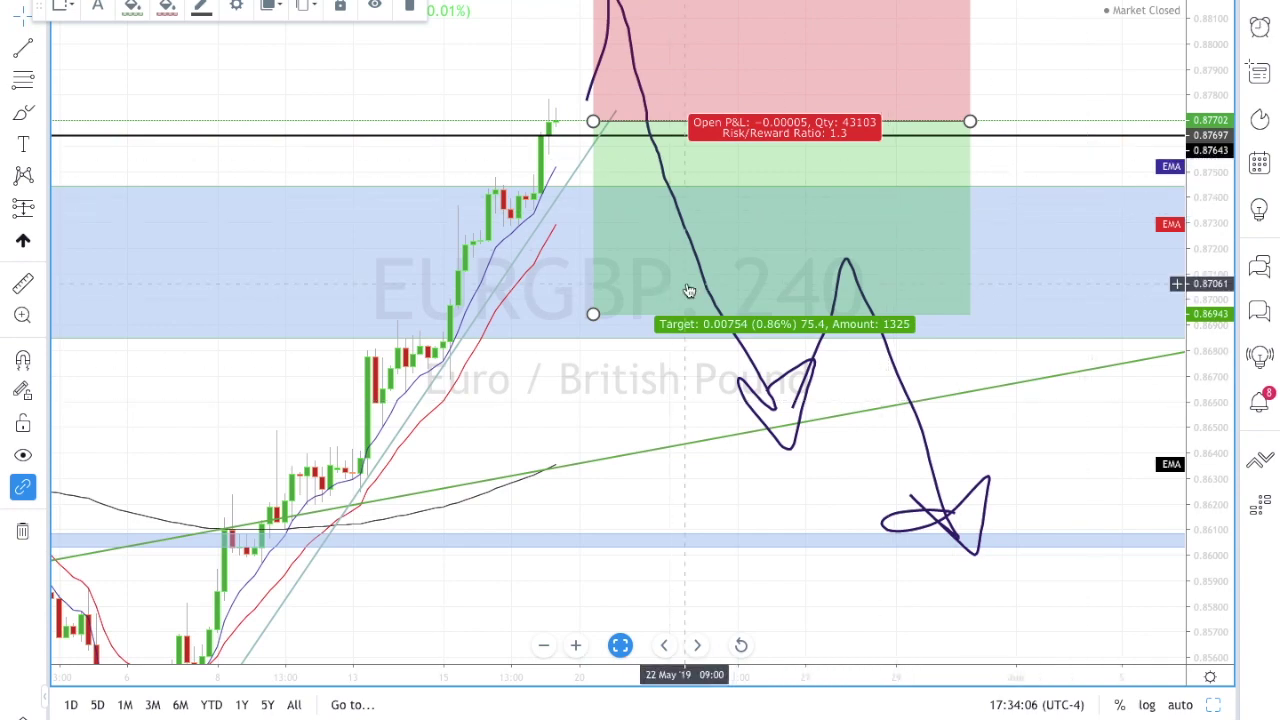
scroll(826, 229, "down", 2)
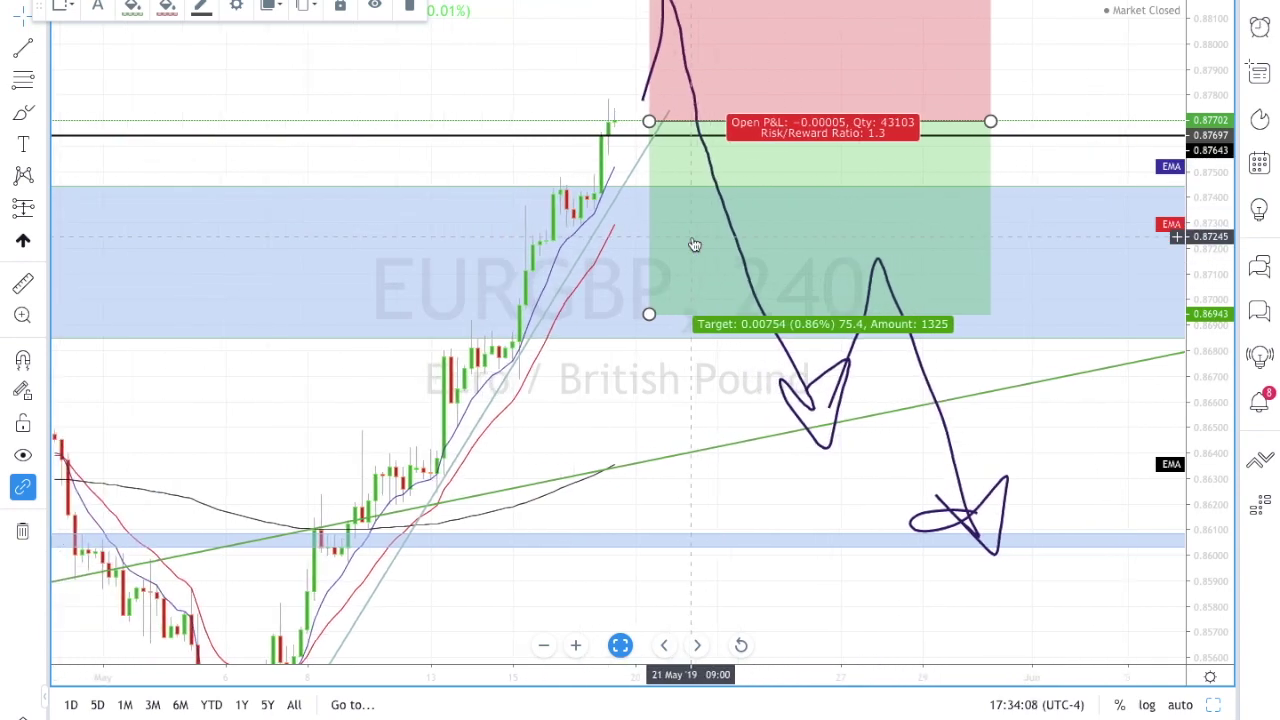
Step: Load USDZAR from the watchlist and set its chart interval to 1 month
left_click(1259, 70)
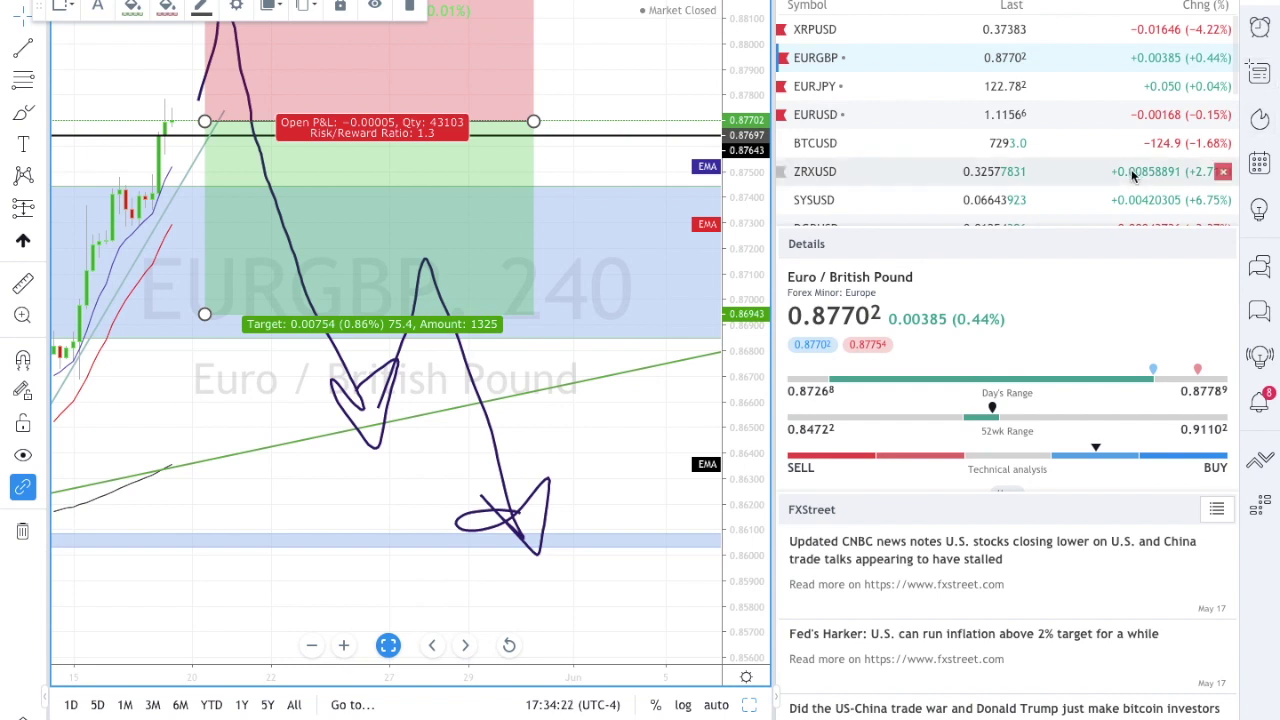
scroll(1135, 175, "down", 5)
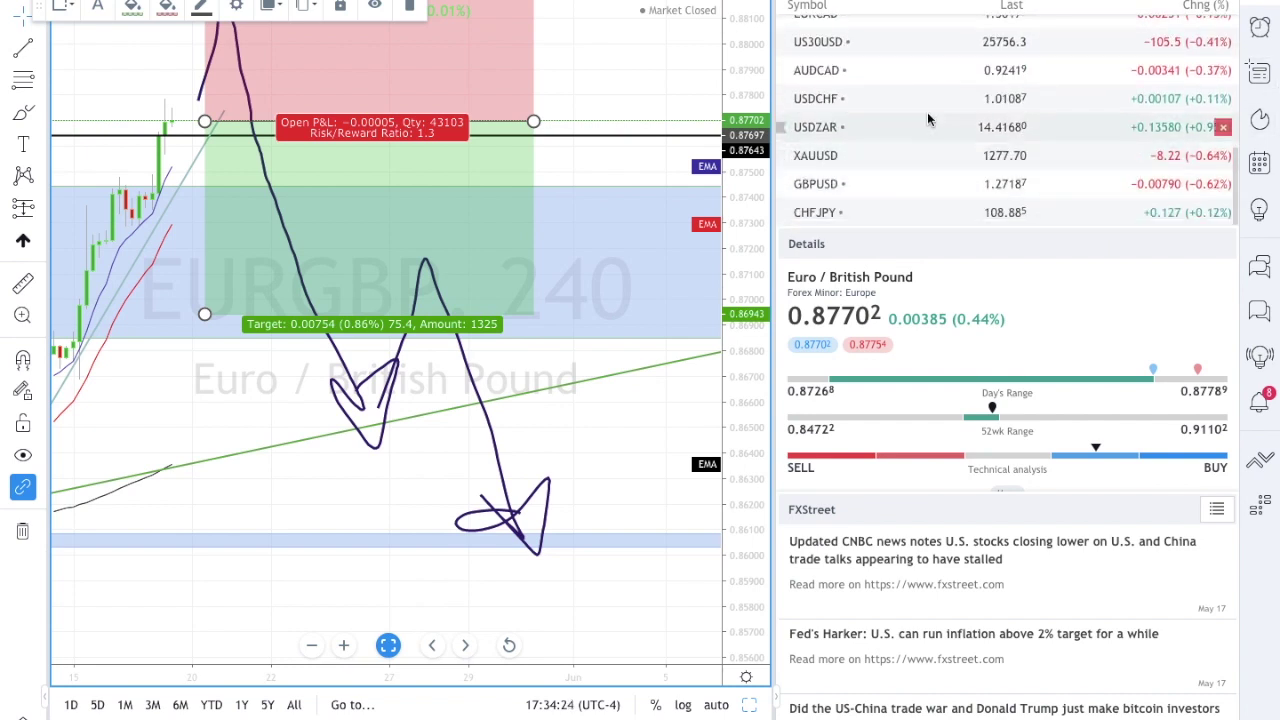
left_click(917, 128)
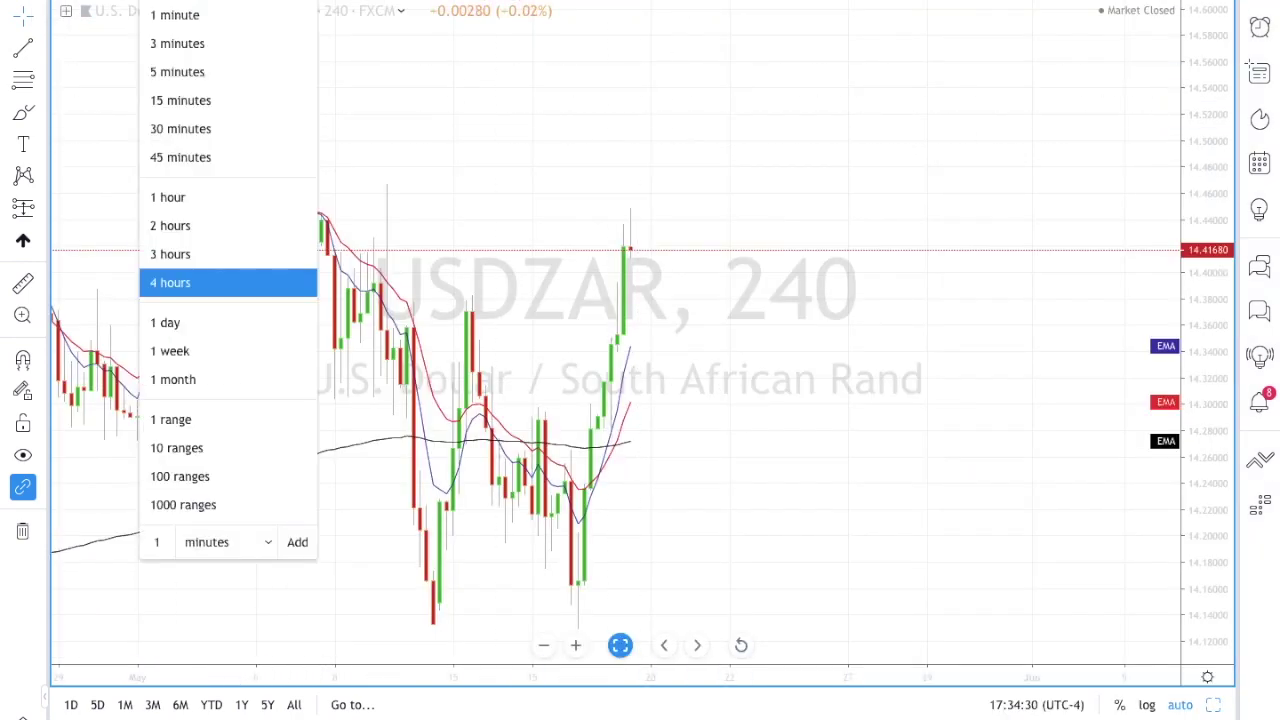
left_click(172, 381)
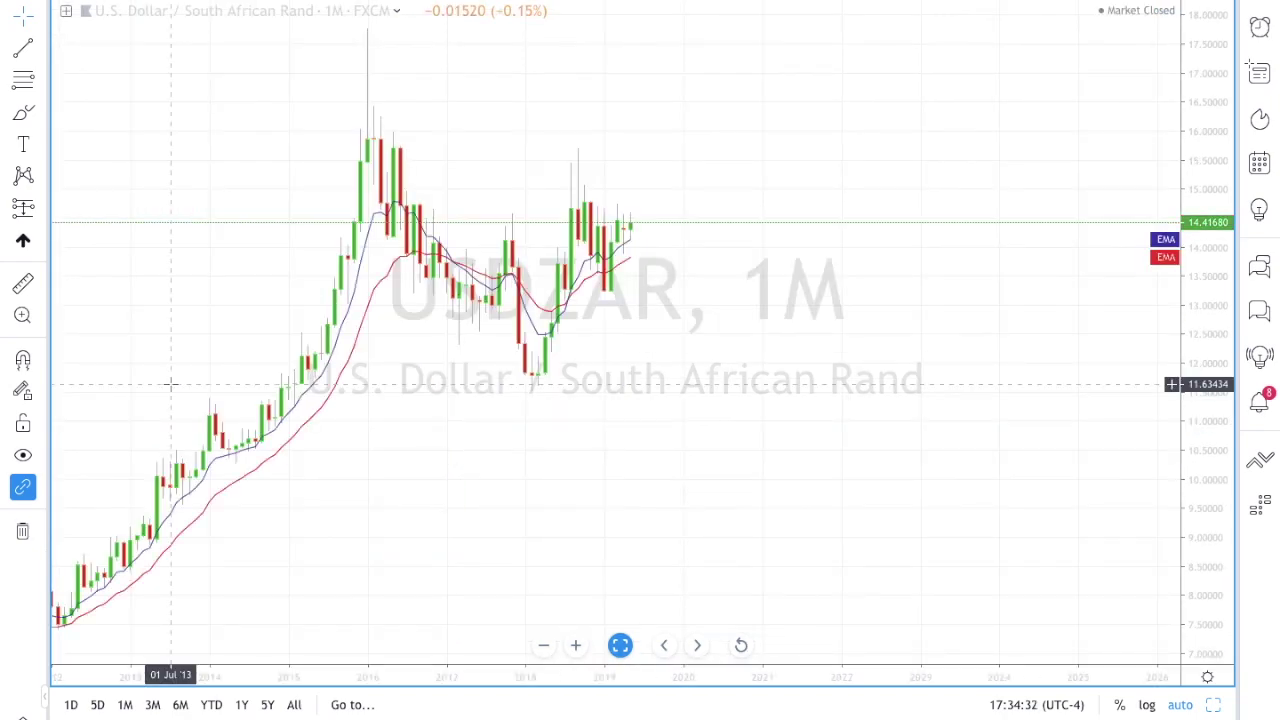
Step: Draw a rectangle zone across the 2016 peak from about 15.90 to 16.38, starting in June 2010 and reaching past 2025
scroll(165, 393, "down", 5)
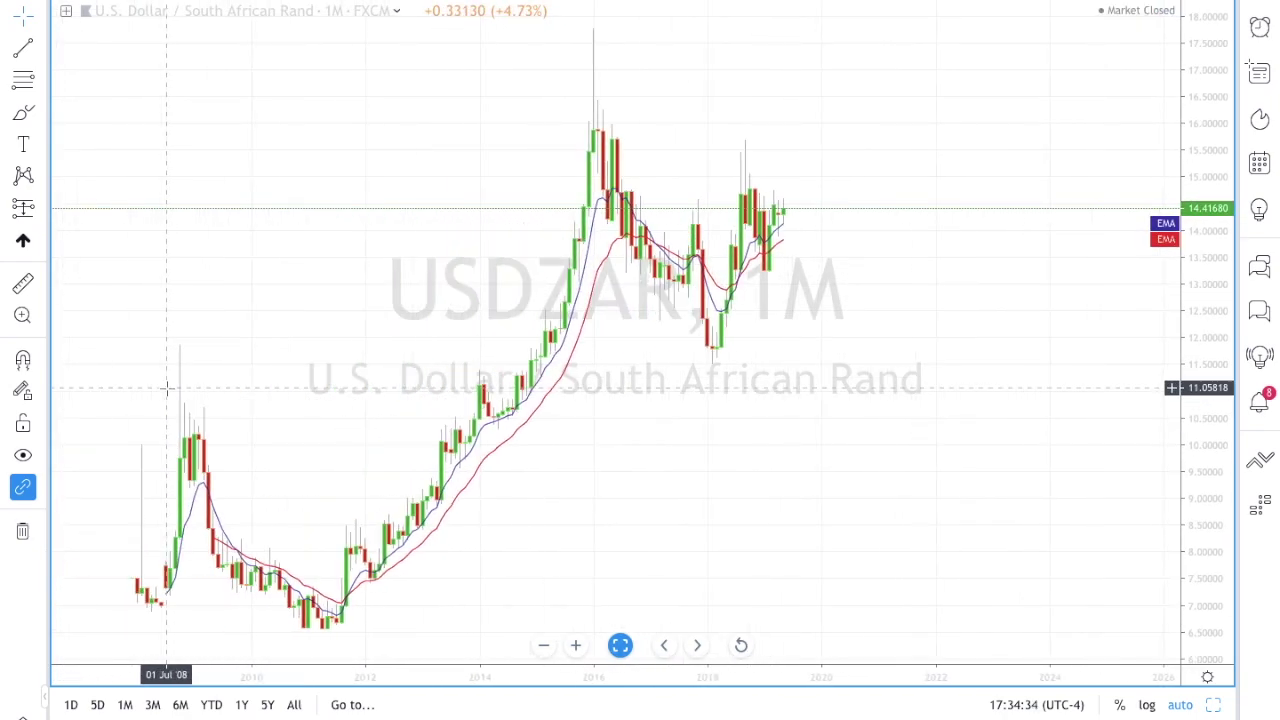
scroll(166, 386, "up", 4)
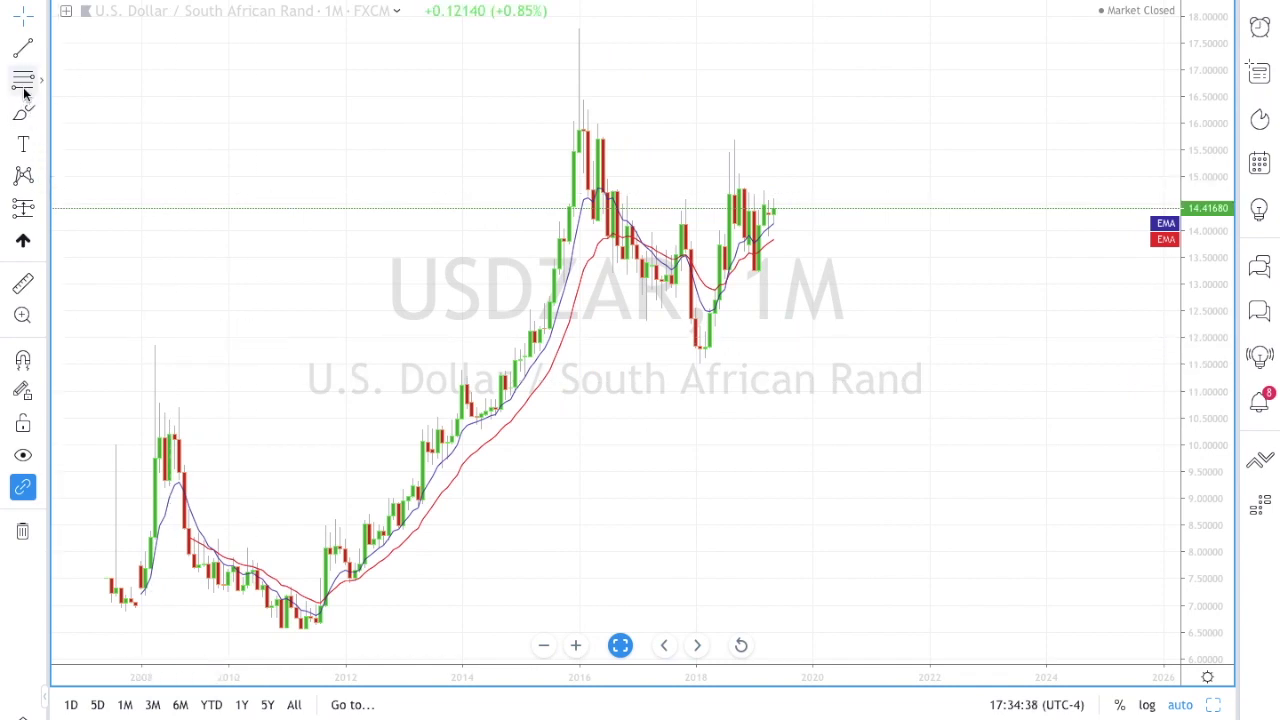
left_click(39, 114)
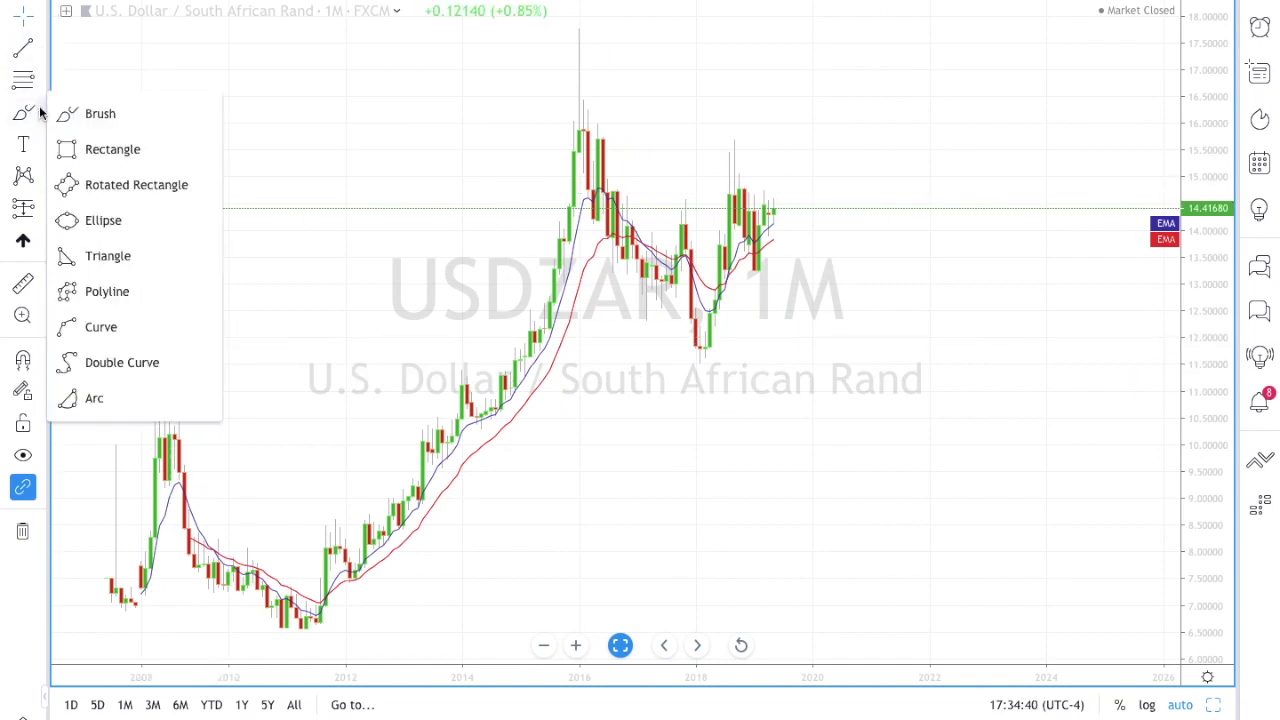
left_click(103, 147)
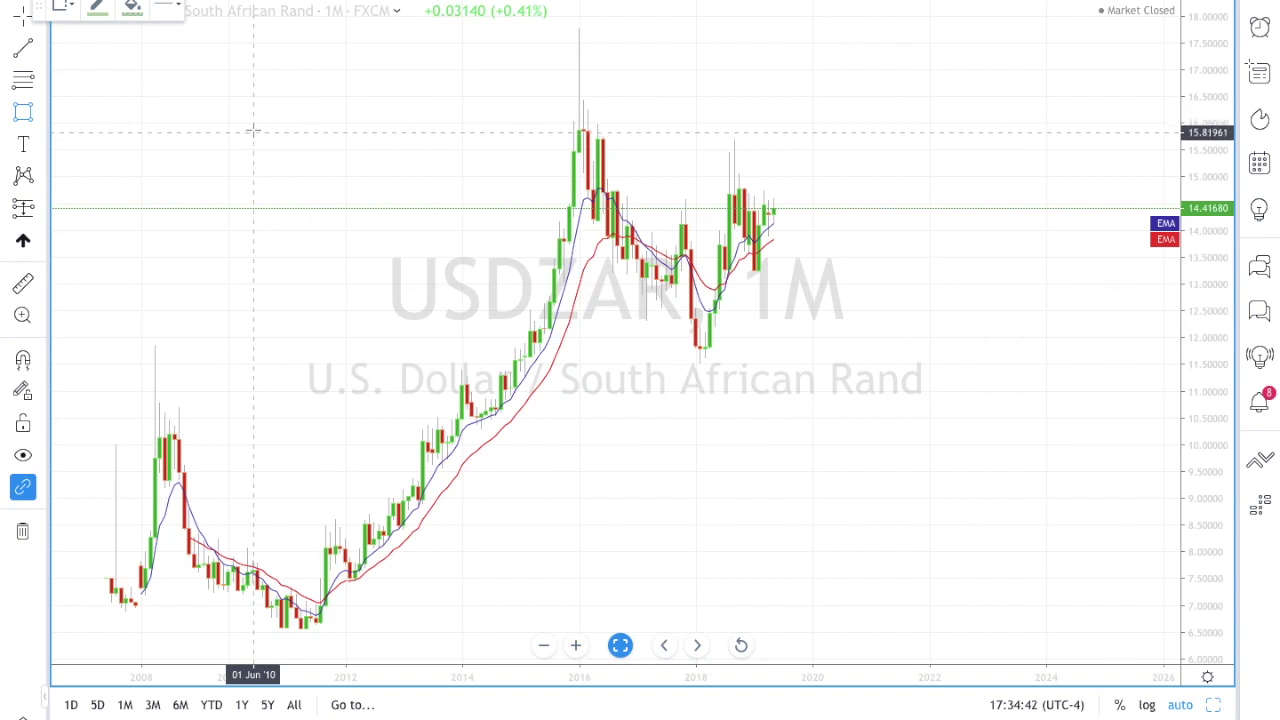
mouse_move(252, 128)
left_mouse_down()
mouse_move(988, 66)
mouse_move(1137, 66)
mouse_move(1171, 83)
mouse_move(1167, 131)
mouse_move(1163, 102)
left_mouse_up()
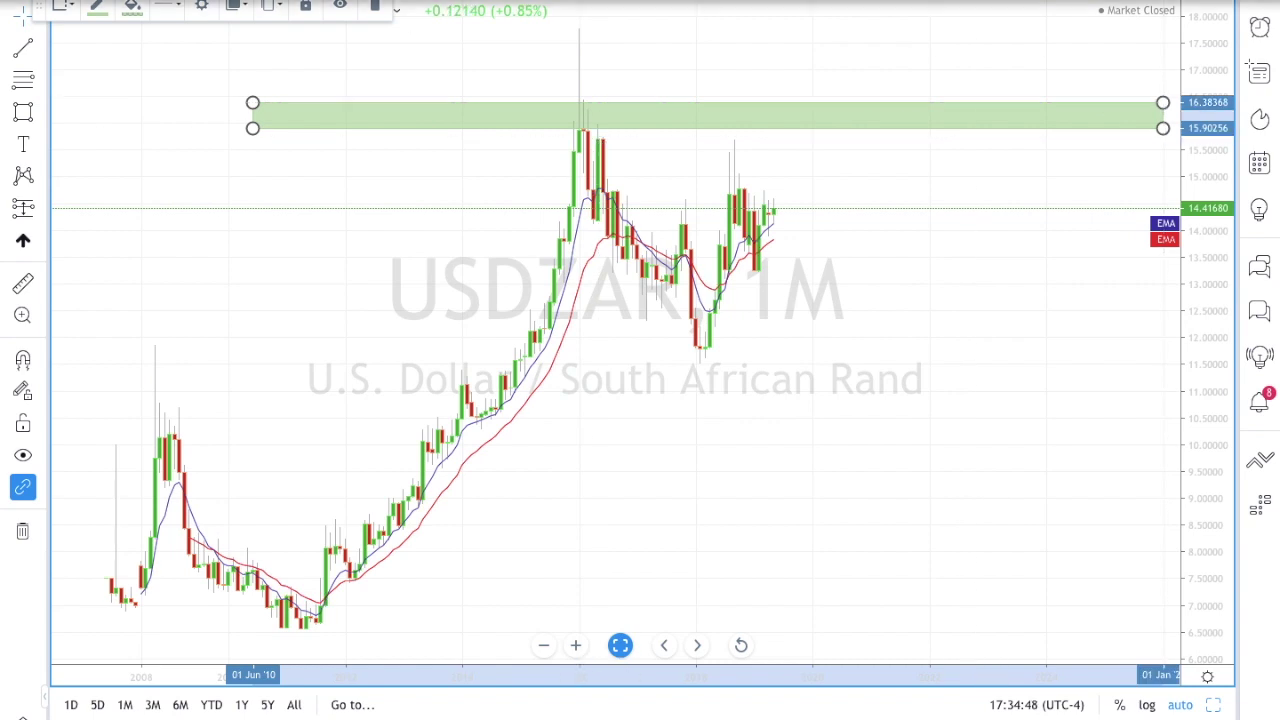
Step: Duplicate the green zone and place the narrower copy across the 2008 highs at about 10.16 to 10.46, reaching to May 2023
key("ctrl+v")
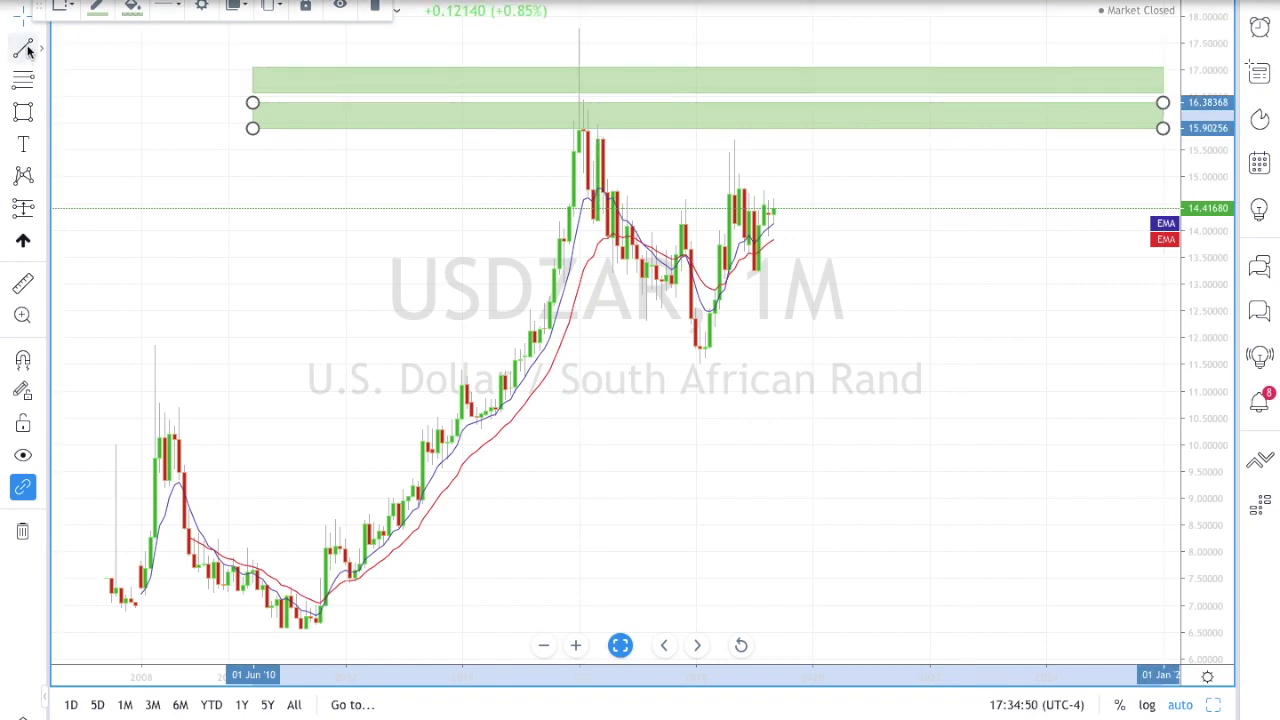
left_click(266, 73)
left_click_drag(266, 73, 129, 422)
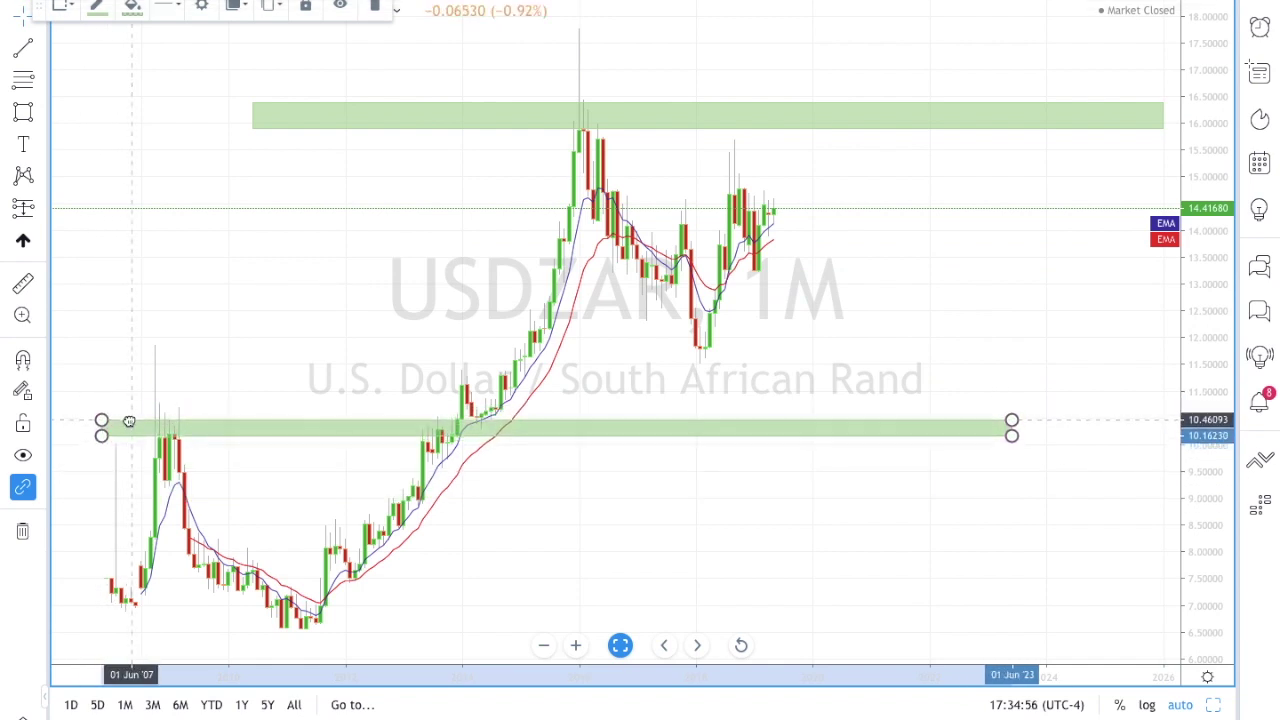
left_click(206, 408)
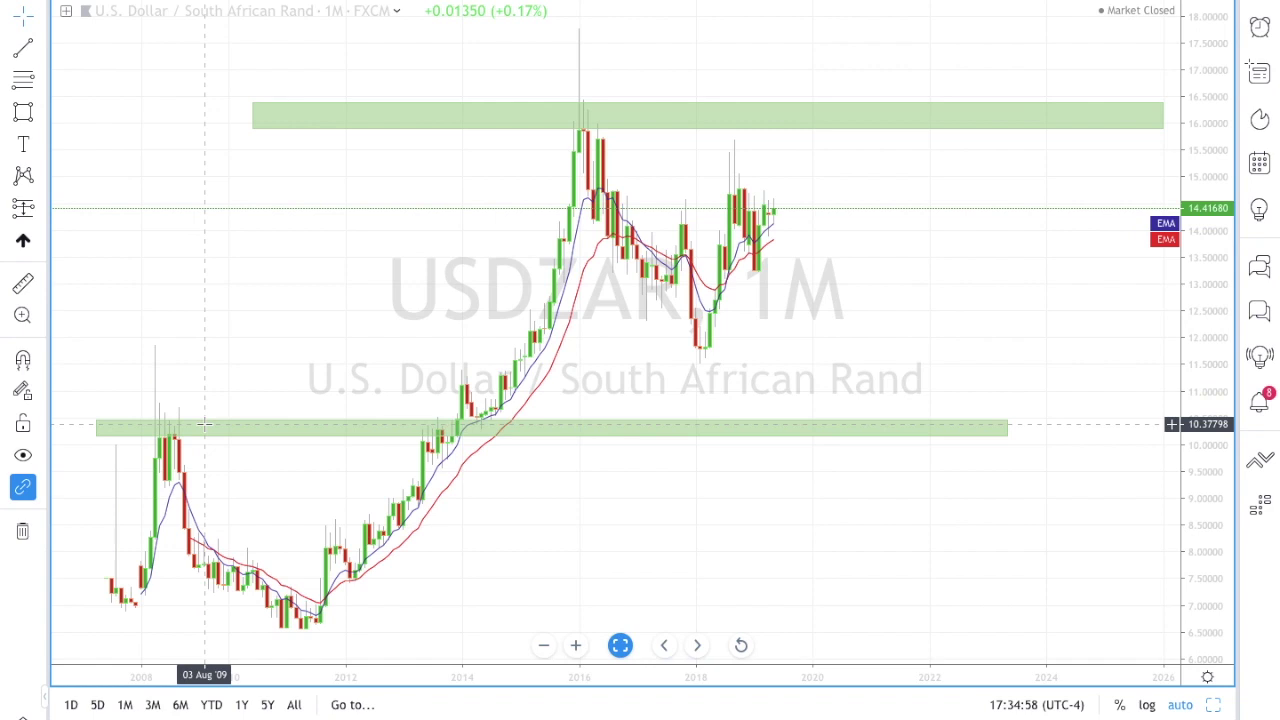
Step: Duplicate the 2008-high zone, place the copy at about 8.87 to 9.17, and dismiss the disk space notification
left_click(203, 427)
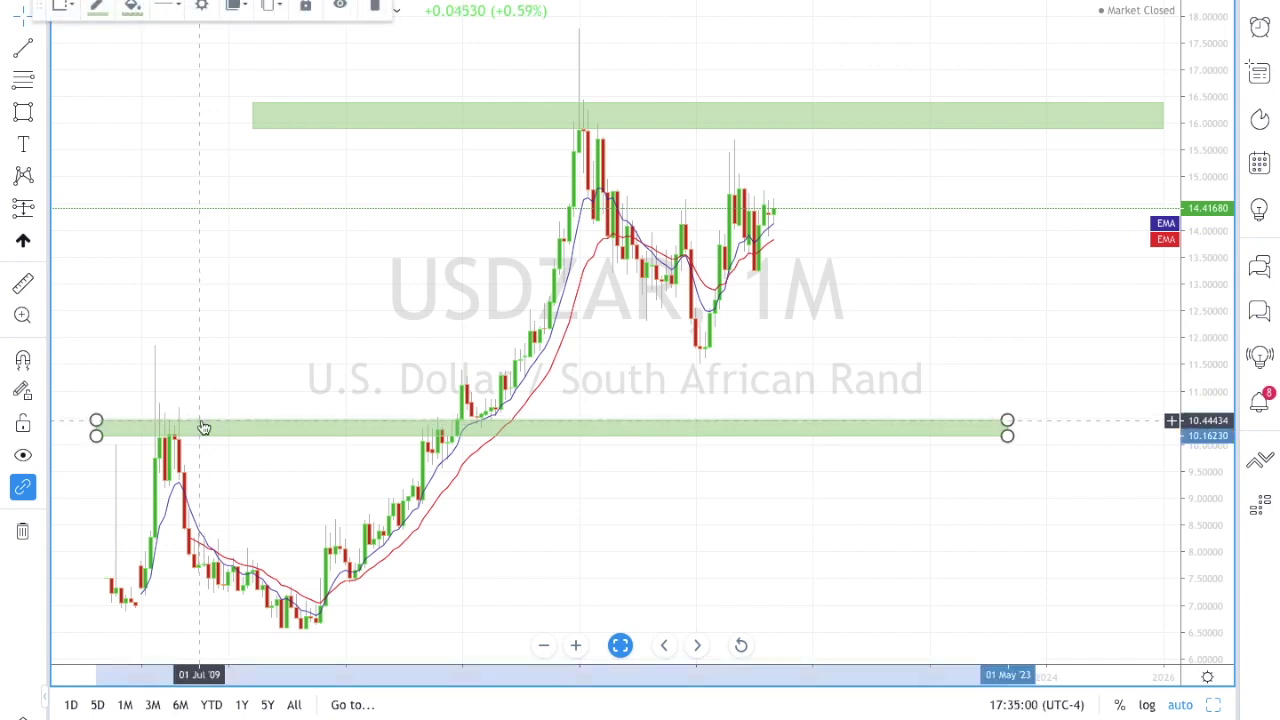
key("ctrl+v")
left_click_drag(200, 409, 188, 506)
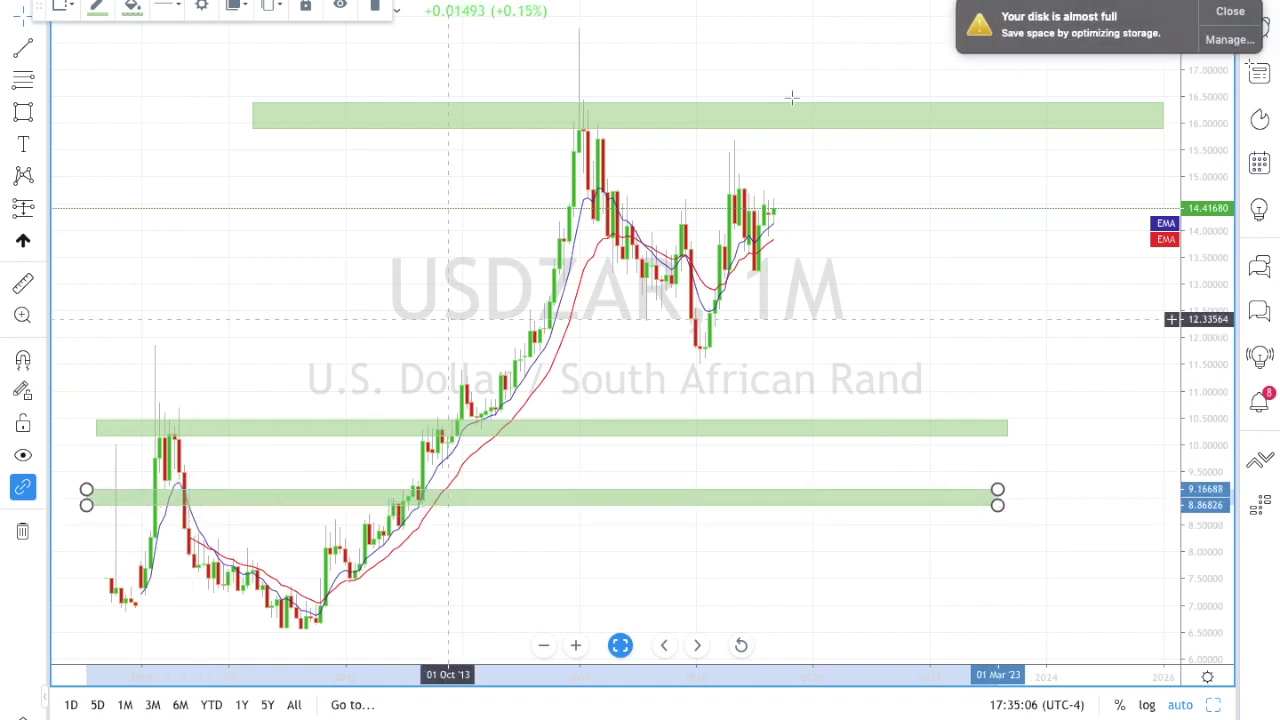
left_click(1217, 11)
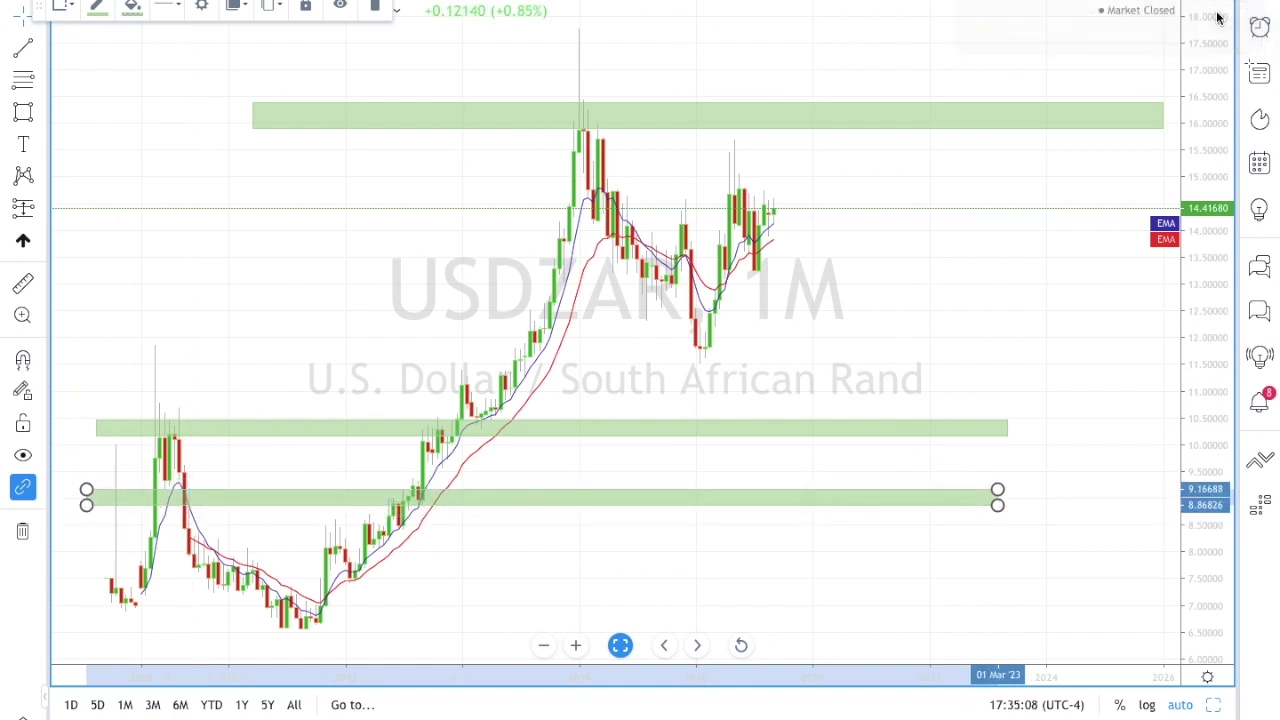
Step: Draw a rectangle zone from about 11.36 to 11.62, starting in July 2008 and ending in April 2026
left_click(23, 111)
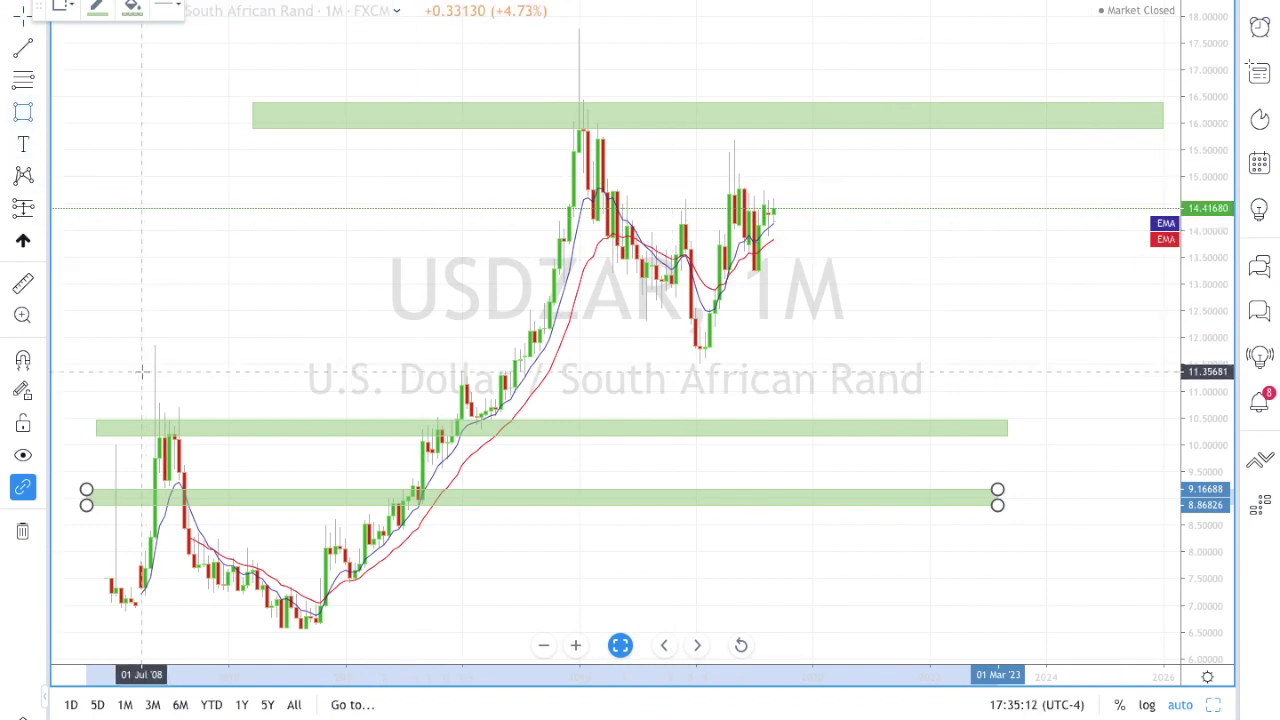
mouse_move(141, 372)
left_mouse_down()
mouse_move(657, 374)
mouse_move(1134, 340)
mouse_move(1176, 357)
left_mouse_up()
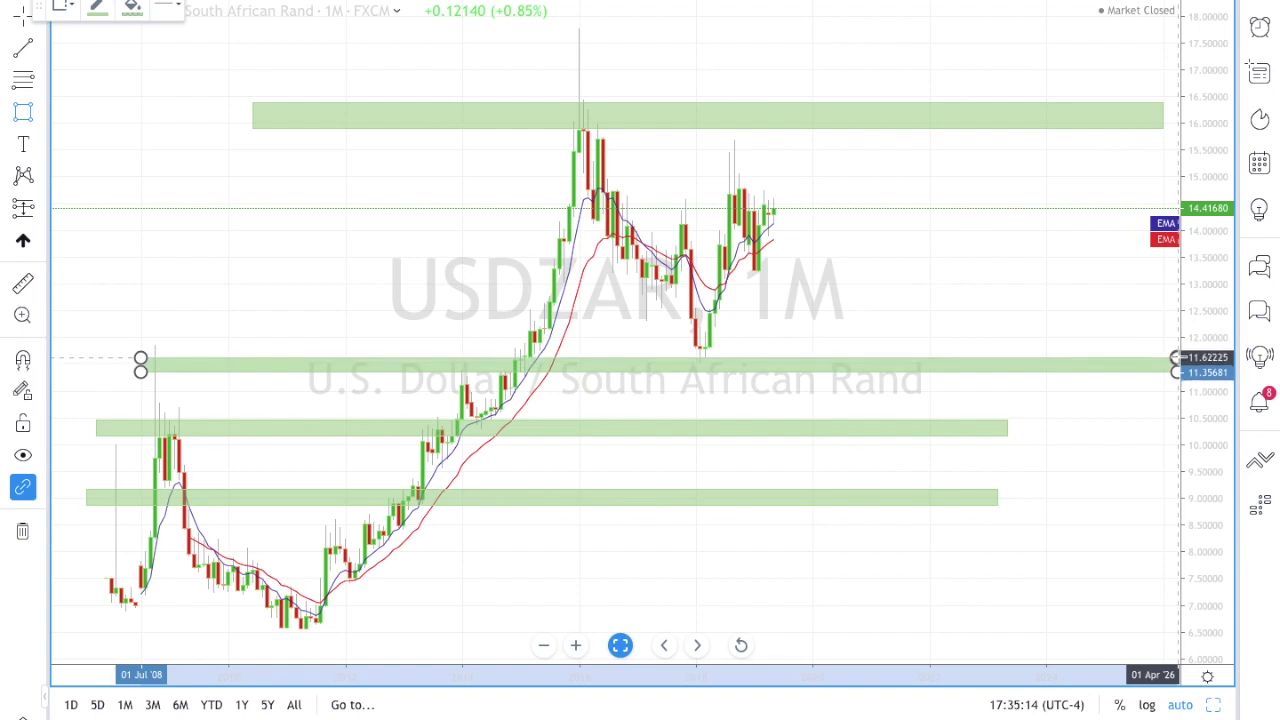
left_click(1172, 357)
left_click(940, 350)
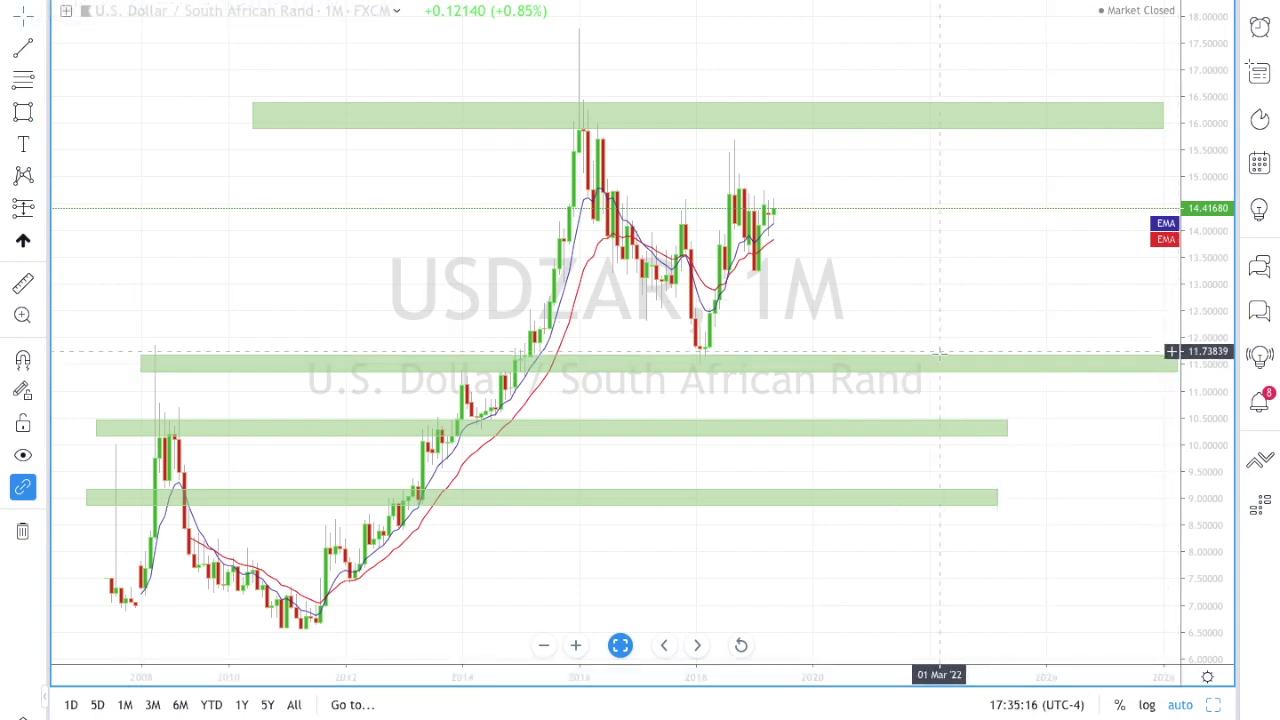
Step: Duplicate the newest zone and place the copy above it at about 12.60 to 12.92, reaching to May 2026
left_click(940, 362)
left_click_drag(940, 362, 906, 293)
scroll(903, 250, "right", 5)
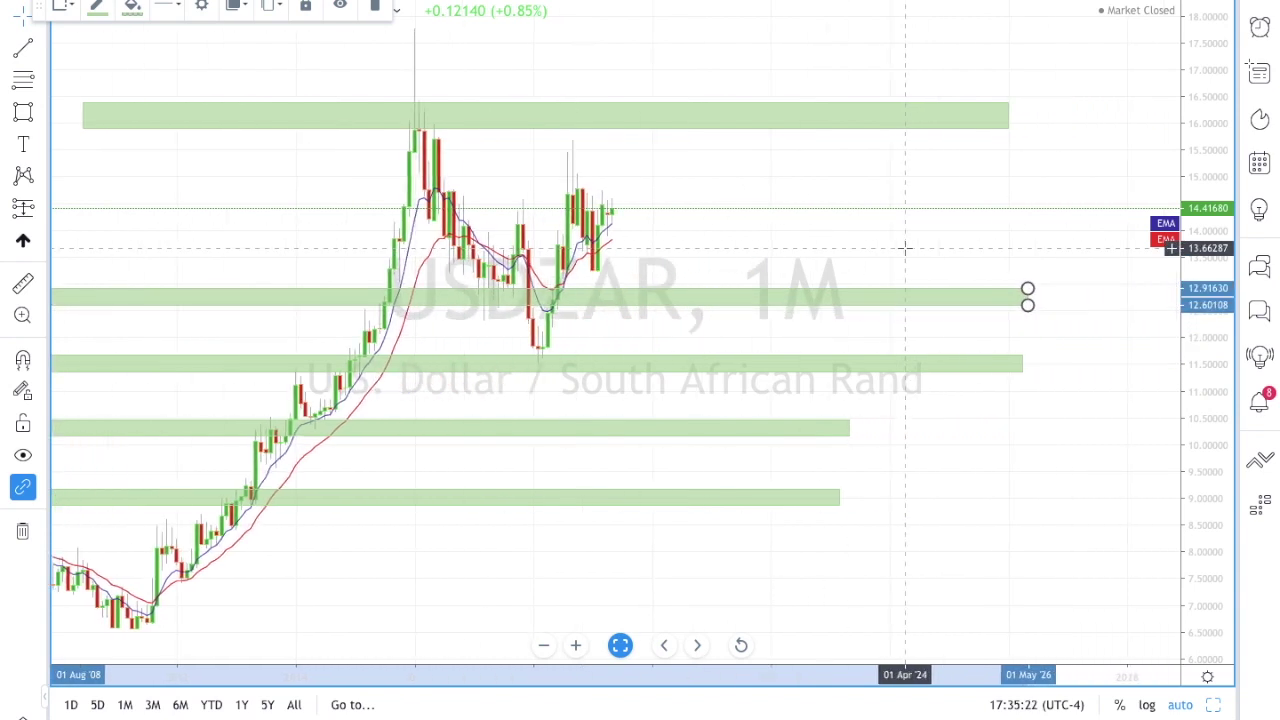
left_click(751, 275)
scroll(751, 275, "left", 5)
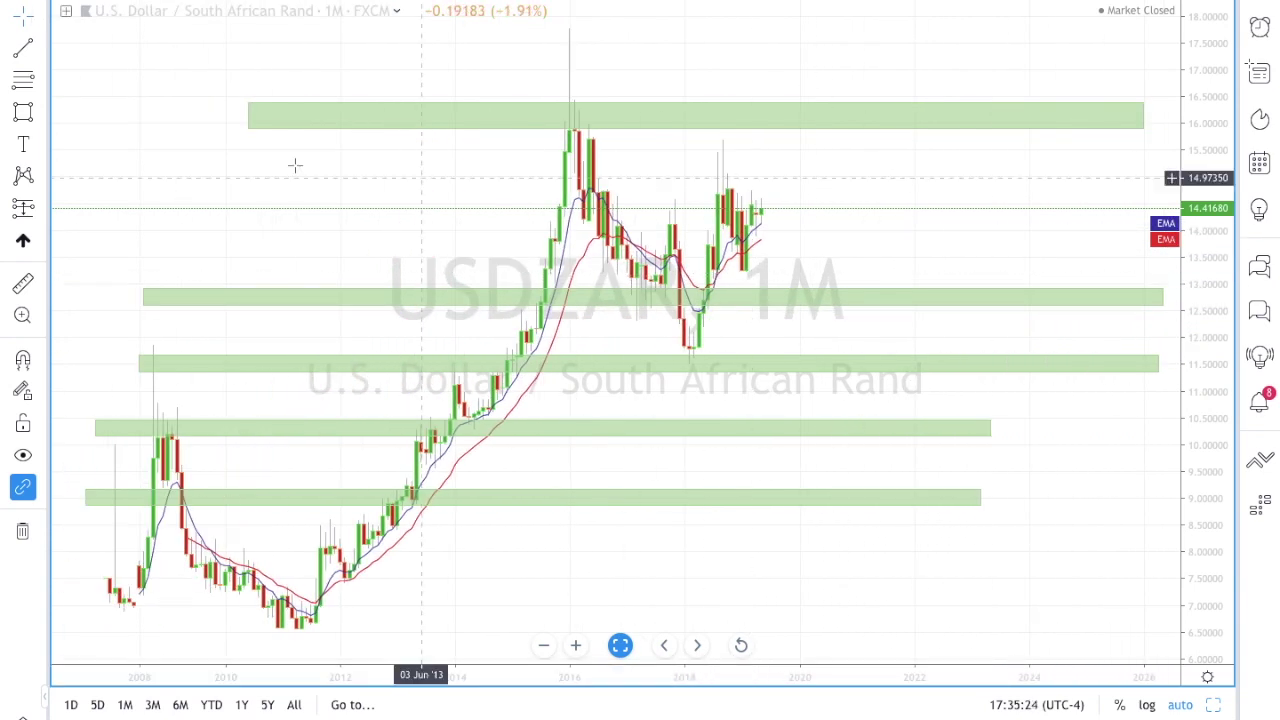
Step: Draw a rising trend line from the July 2011 low at about 6.60 to about 16.10 in February 2019
left_click(19, 55)
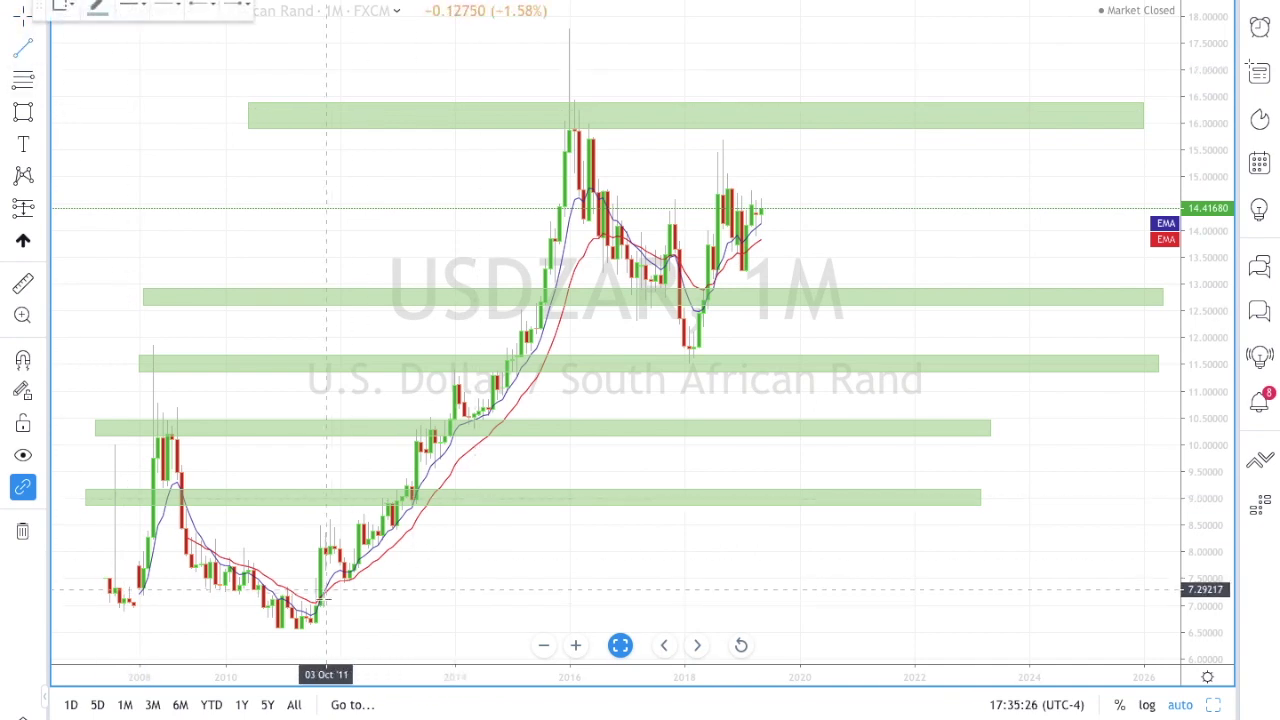
left_click(310, 626)
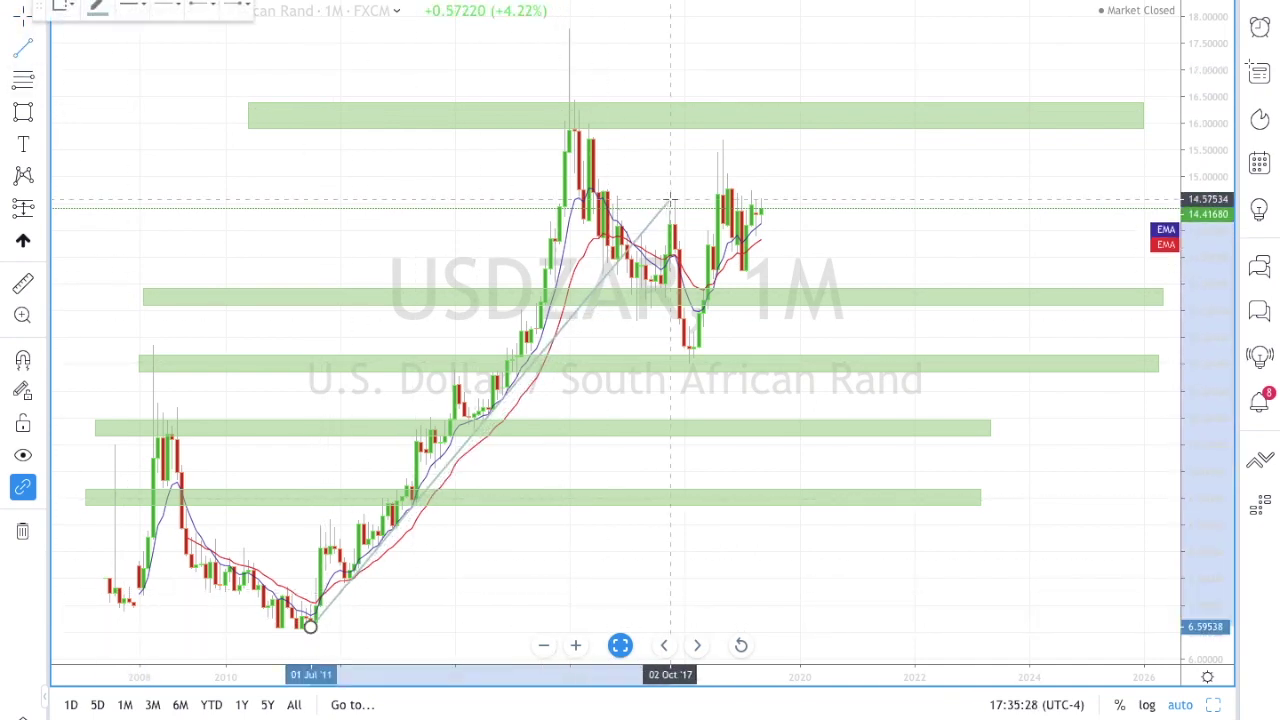
left_click(708, 162)
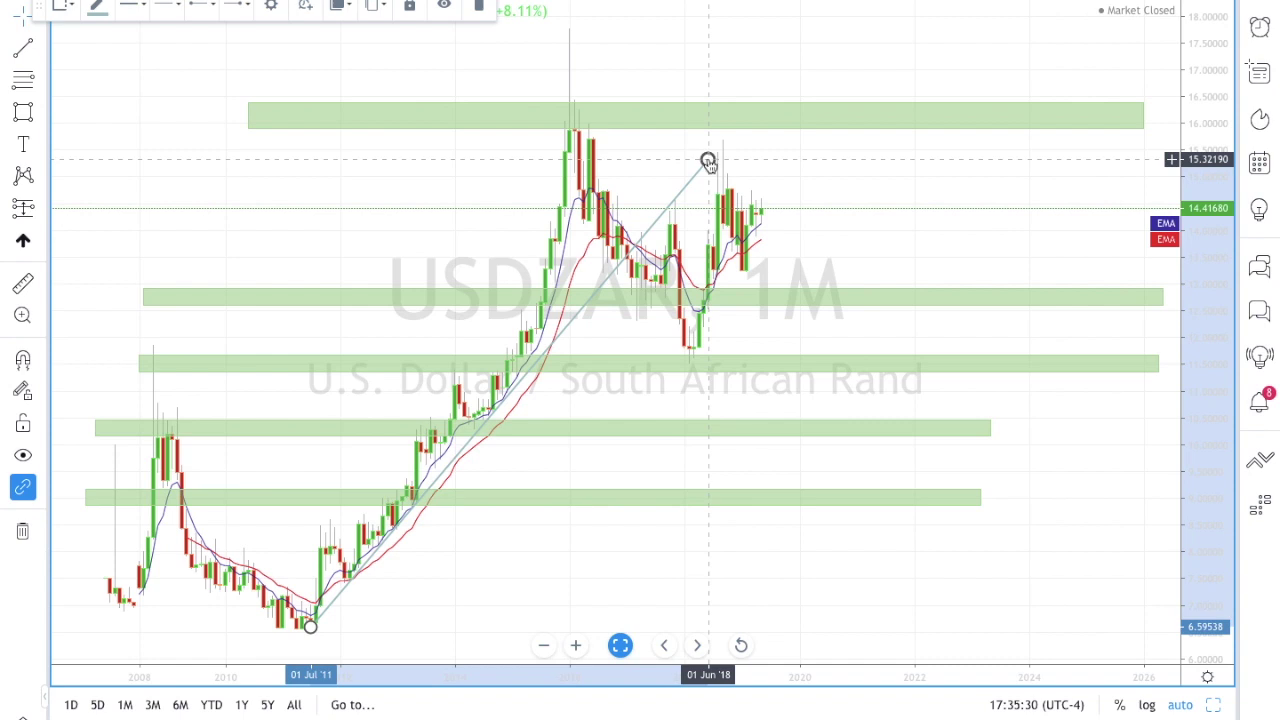
left_click_drag(708, 160, 745, 122)
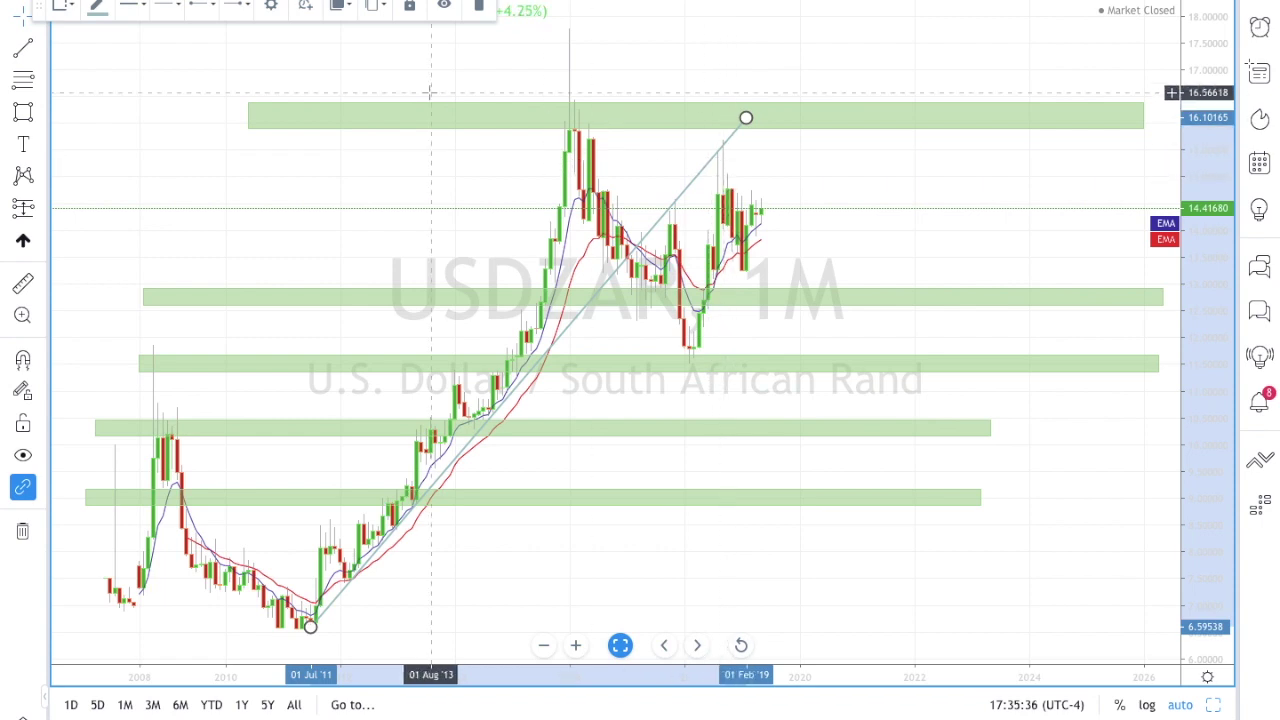
Step: Draw a falling trend line from the 2016 peak at about 16.27 to about 14.09 in September 2020
left_click(23, 47)
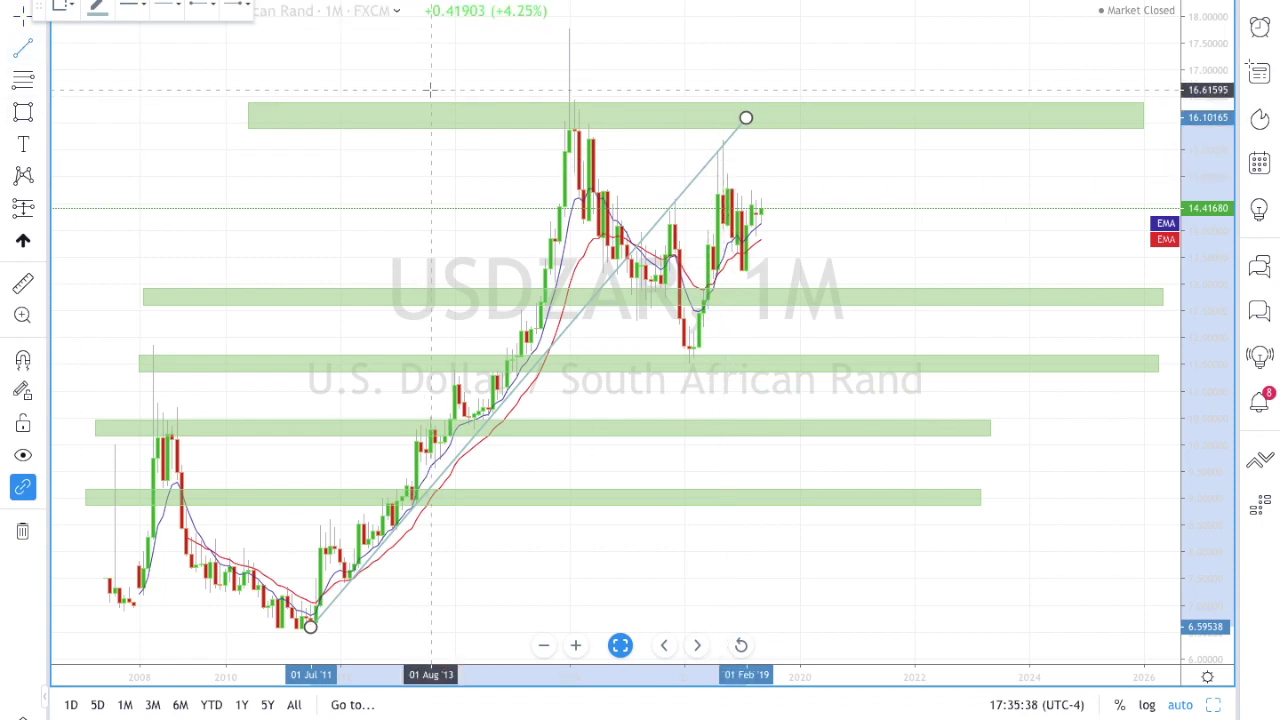
left_click(560, 112)
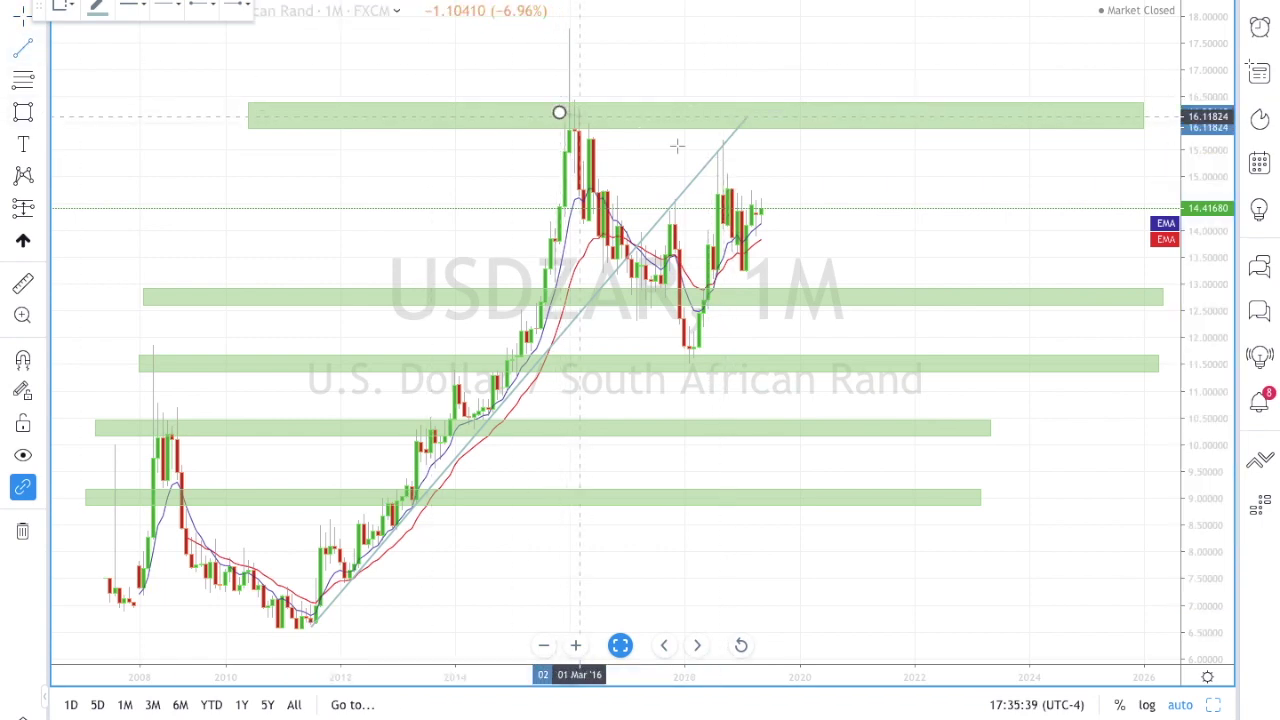
left_click(837, 225)
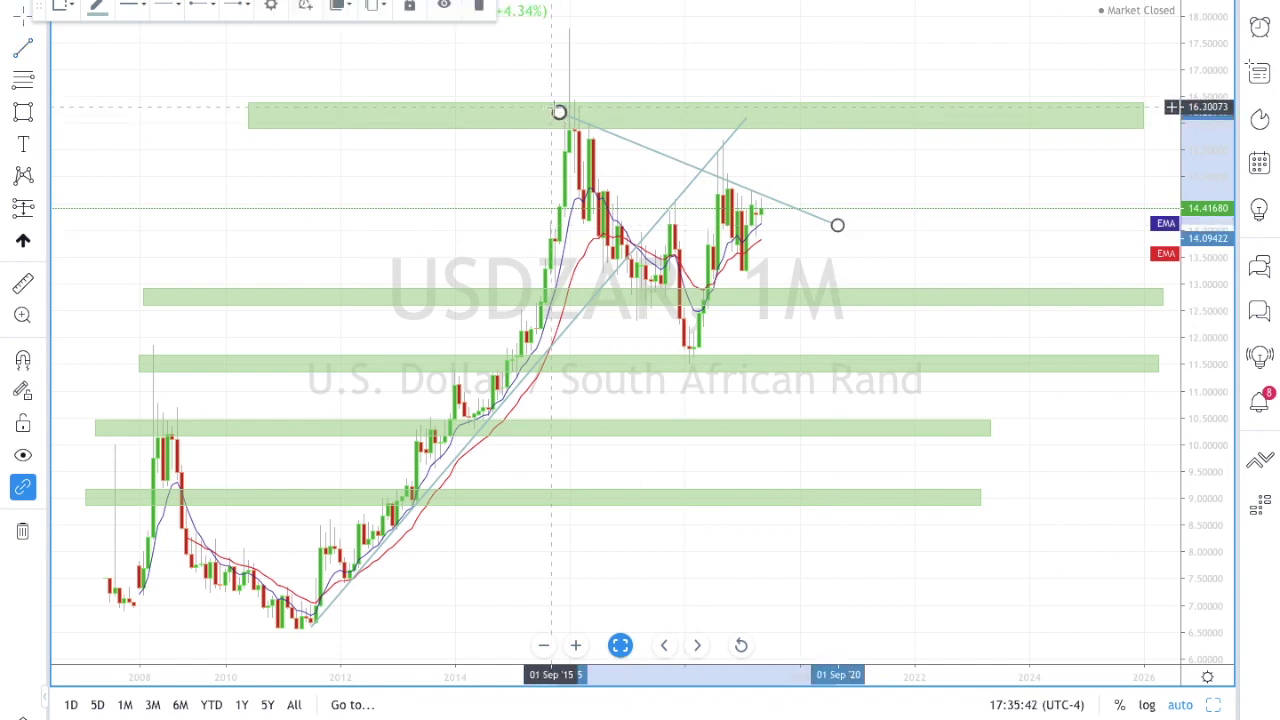
left_click(515, 168)
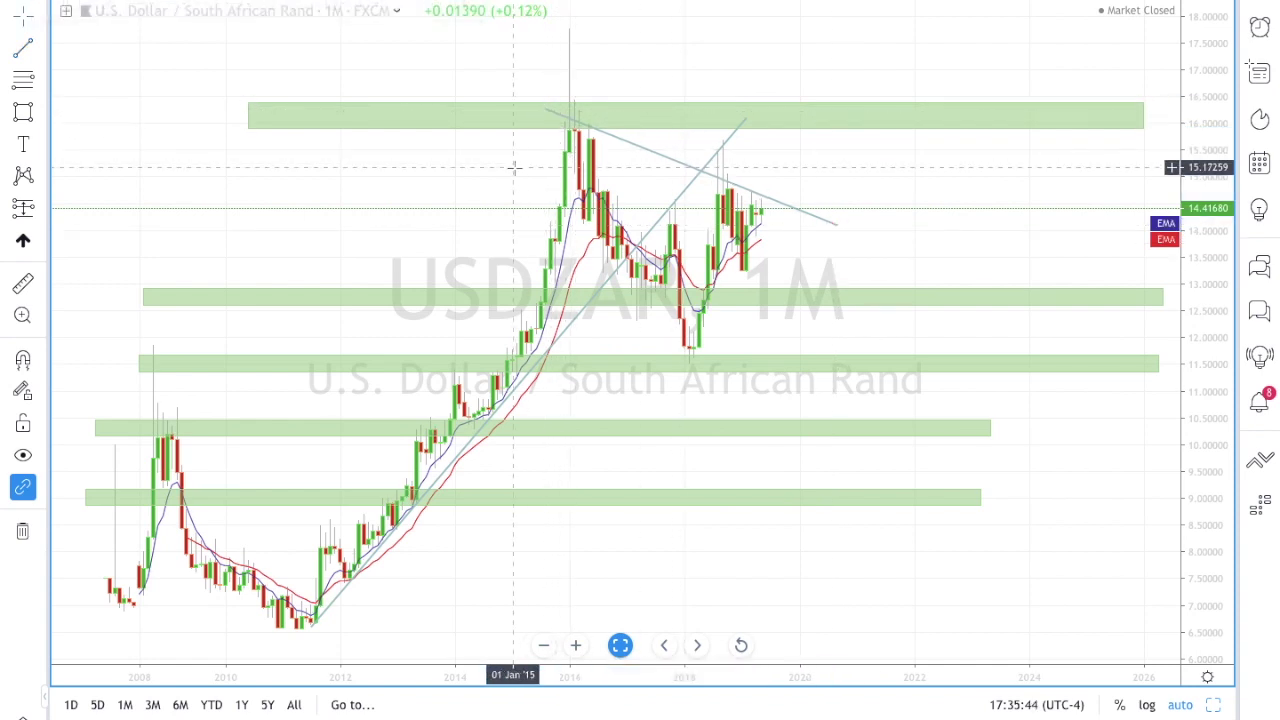
Step: Draw a shallow rising trend line from 10.03 in April 2007 to 14.43 in November 2022, and extend the falling line to 13.98 in March 2021
left_click(23, 47)
left_click(119, 443)
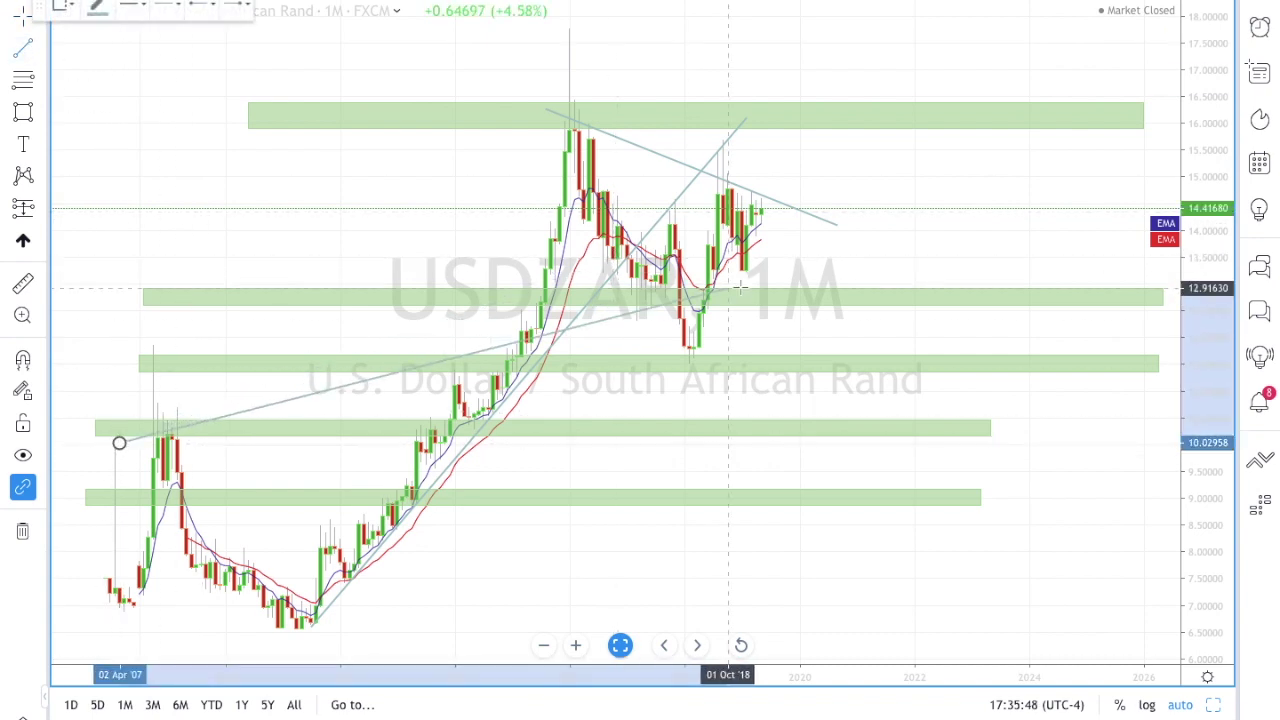
left_click(908, 222)
left_click_drag(909, 223, 962, 209)
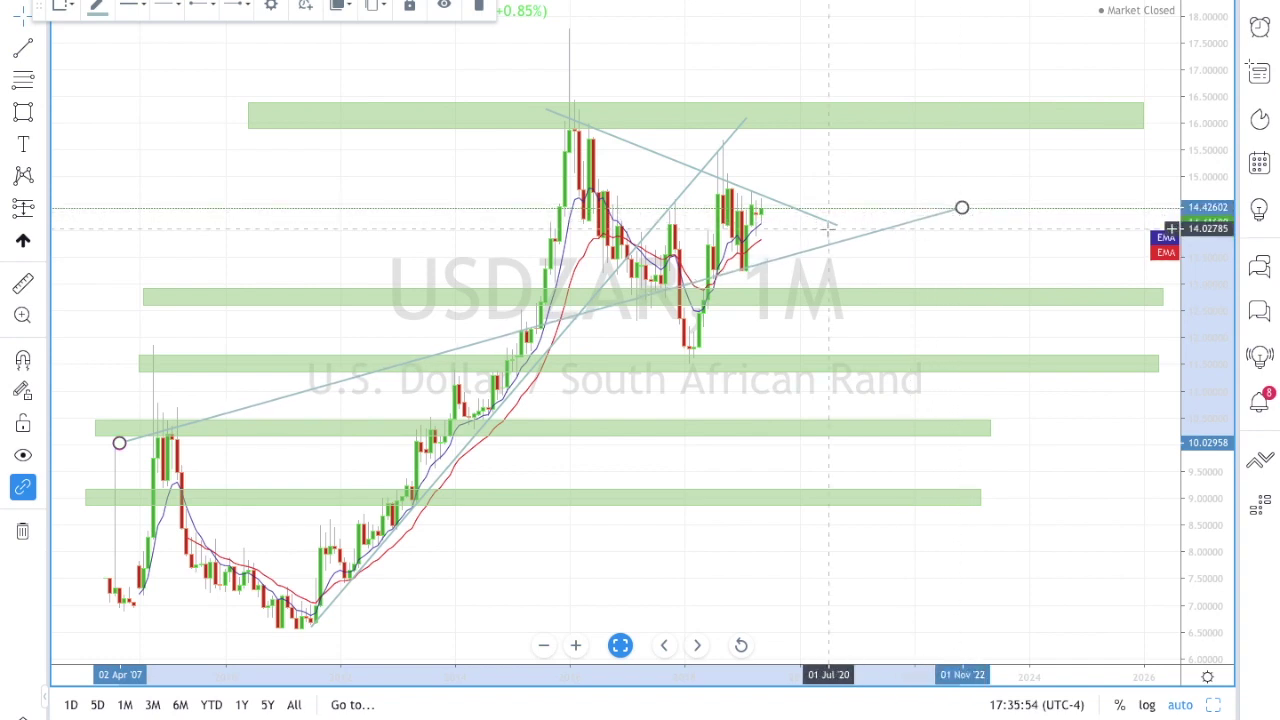
left_click_drag(837, 229, 869, 231)
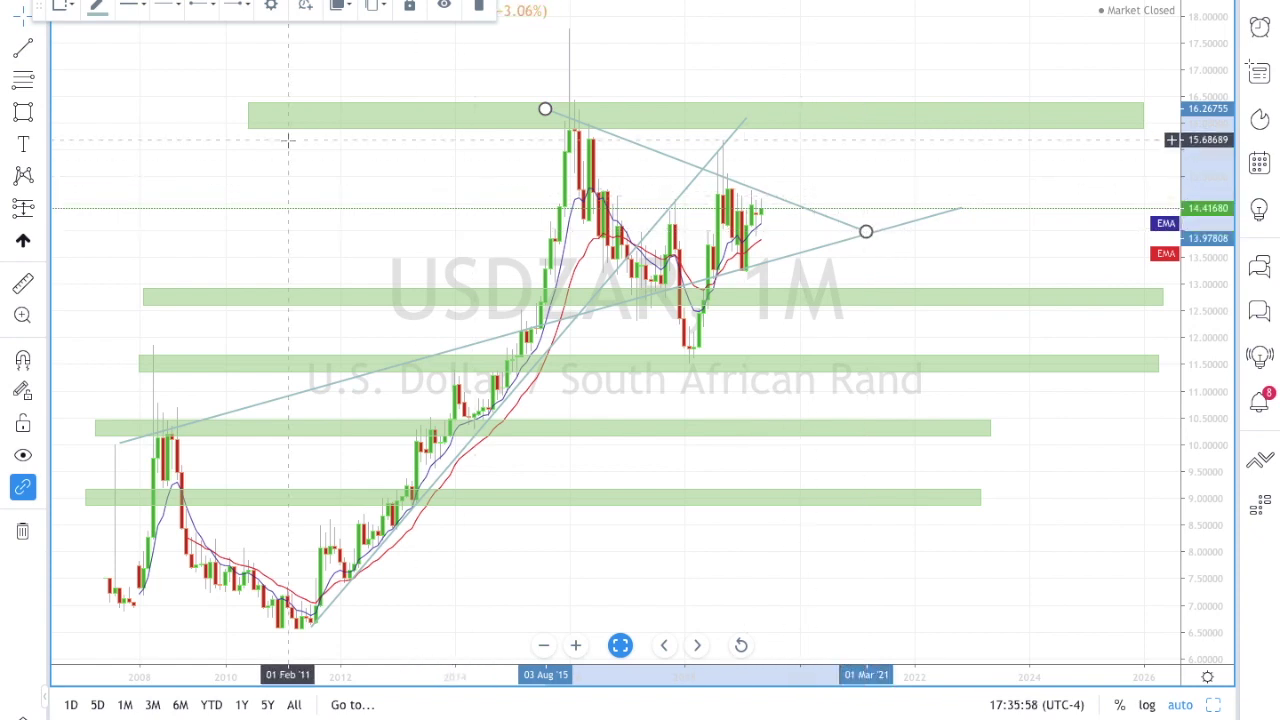
Step: Set the chart interval to 1 week and extend the steep rising trend line to 23 March 2020
left_click(132, 8)
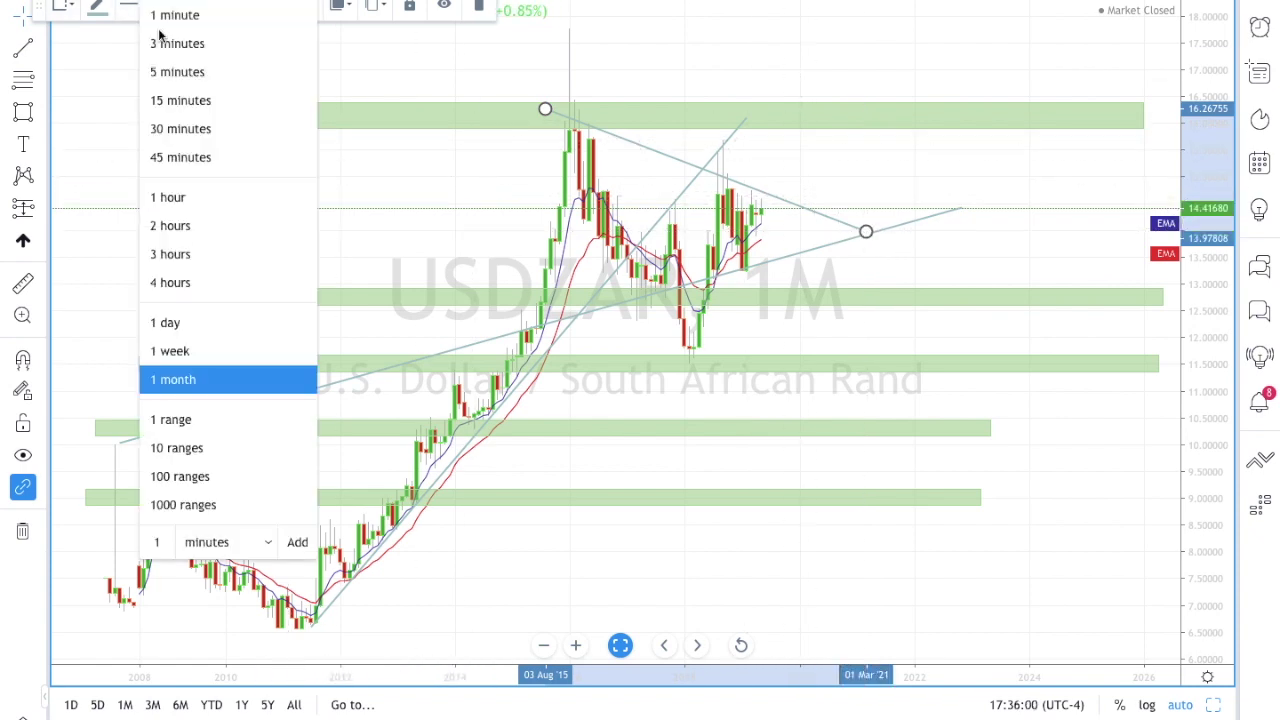
left_click(163, 348)
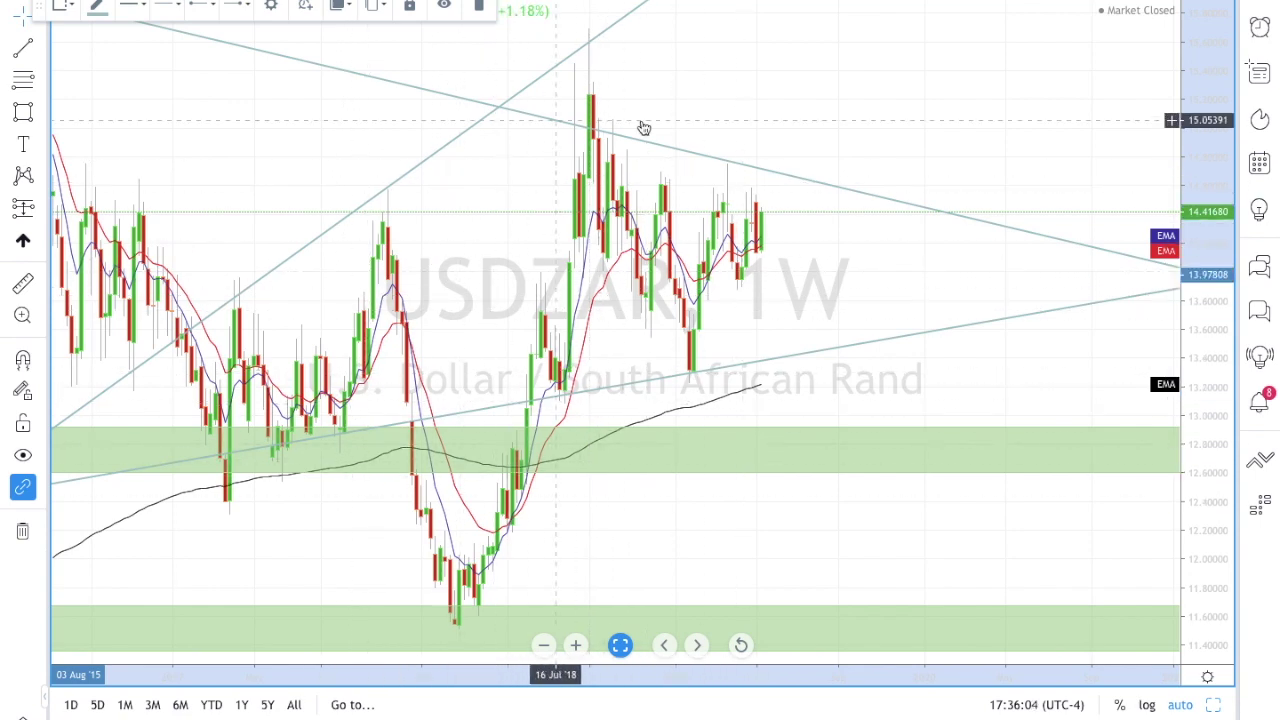
left_click_drag(551, 465, 537, 269)
scroll(540, 272, "down", 3)
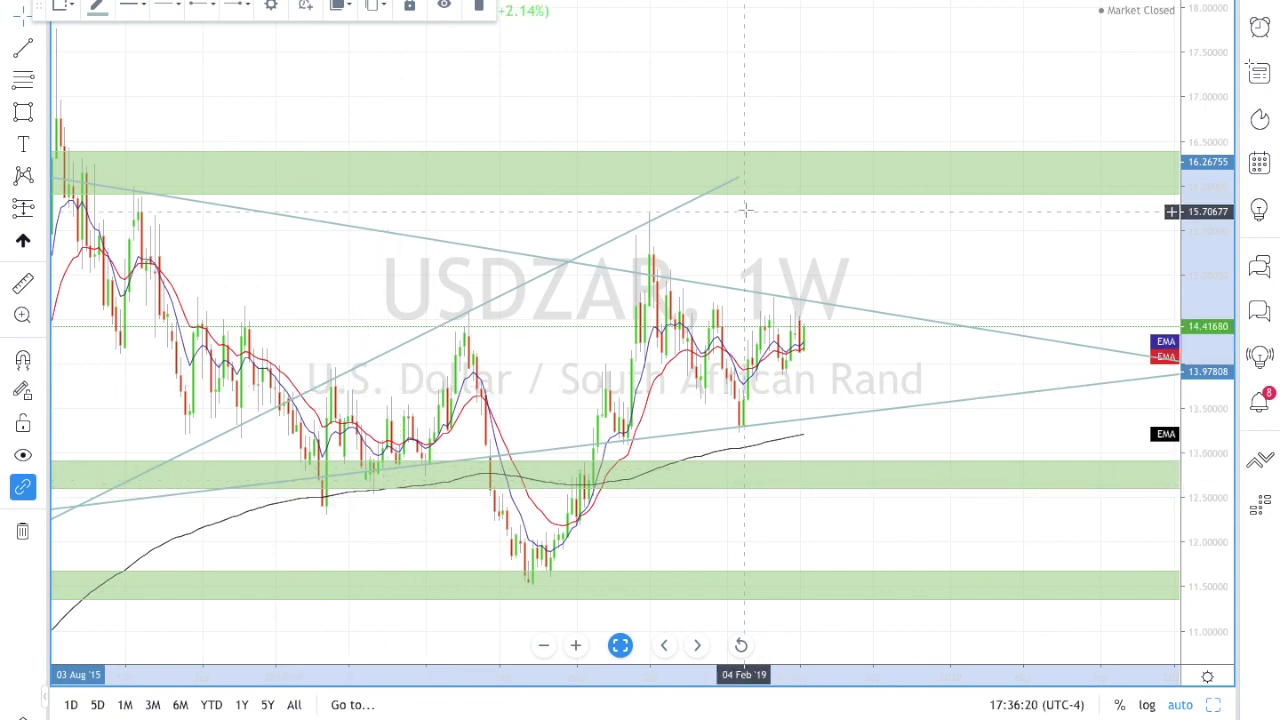
left_click_drag(738, 178, 993, 44)
scroll(754, 126, "down", 3)
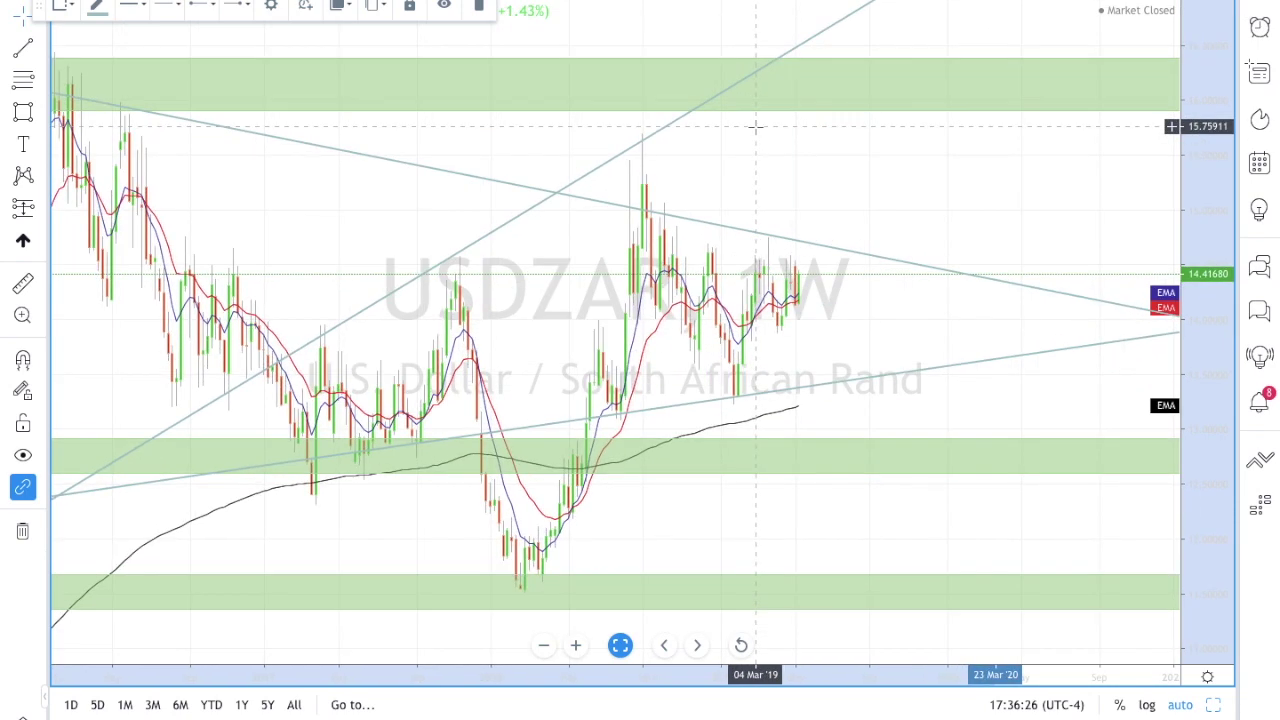
scroll(754, 126, "up", 1)
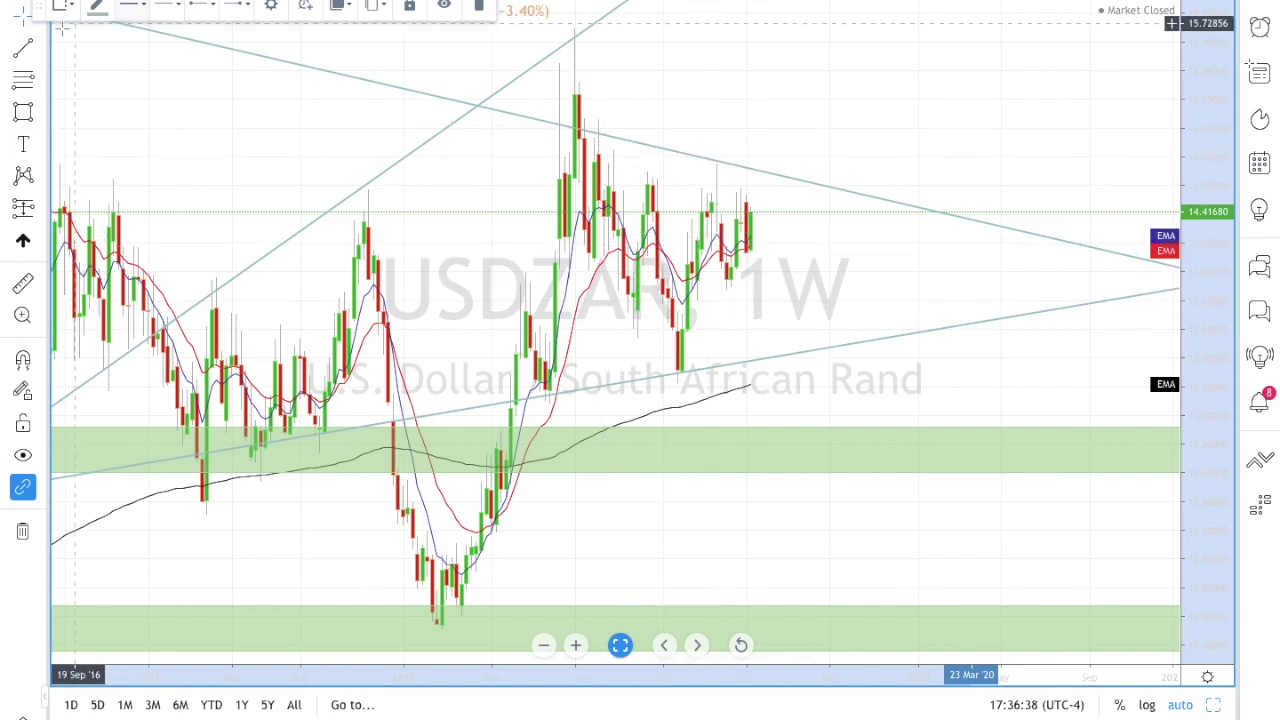
Step: Brush a projected wave from the latest weekly candle, swinging twice between the converging trend lines and ending at about 14.20
left_click(41, 112)
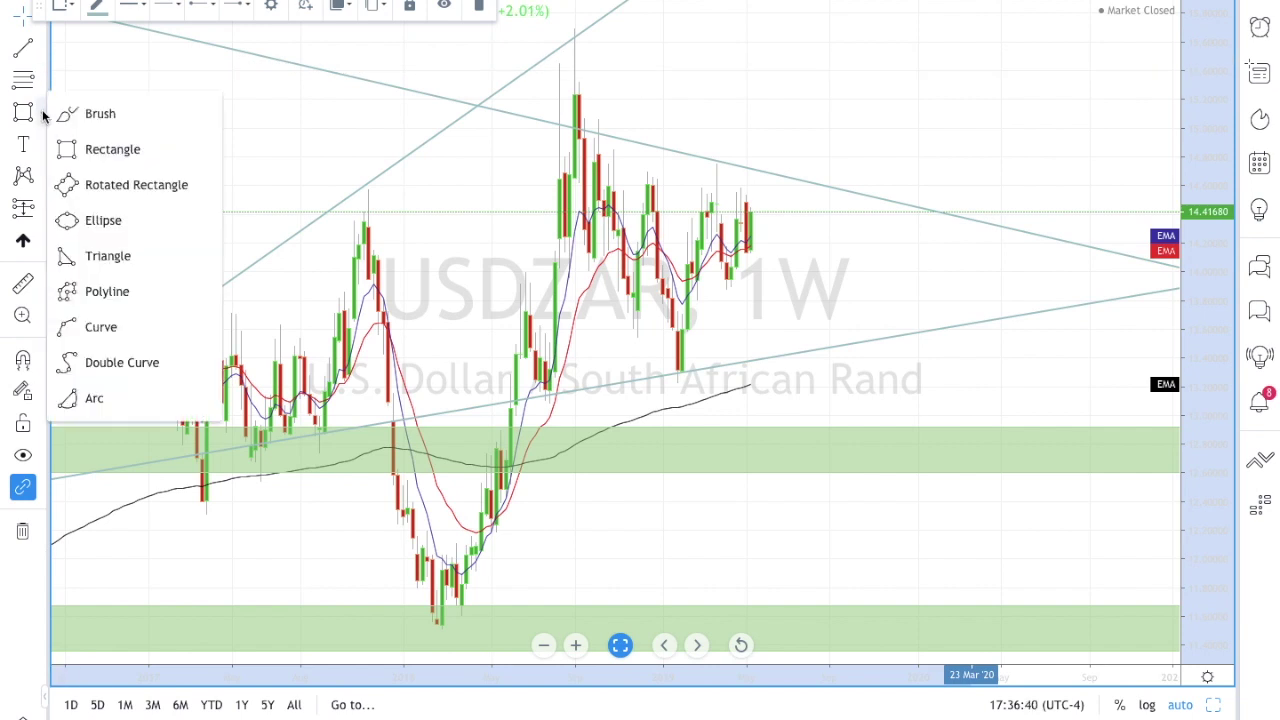
left_click(70, 112)
mouse_move(750, 232)
left_mouse_down()
mouse_move(792, 322)
mouse_move(866, 212)
mouse_move(957, 406)
mouse_move(977, 265)
left_mouse_up()
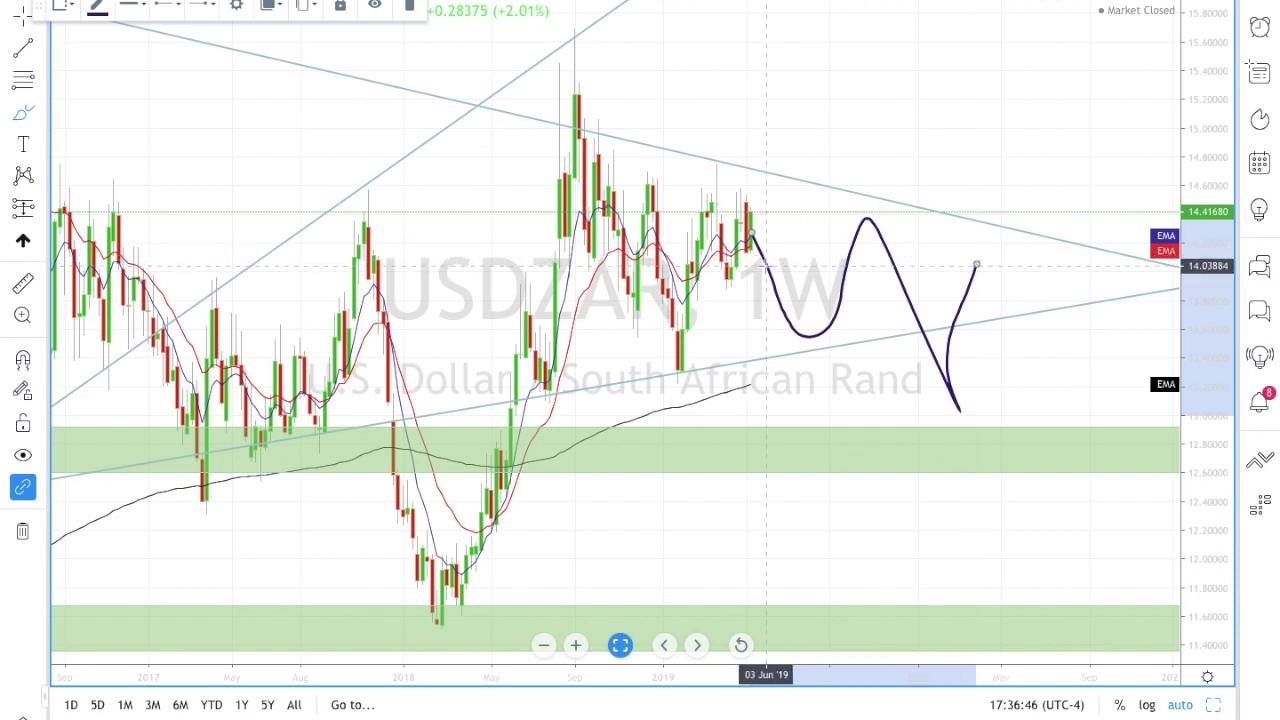
left_click(410, 8)
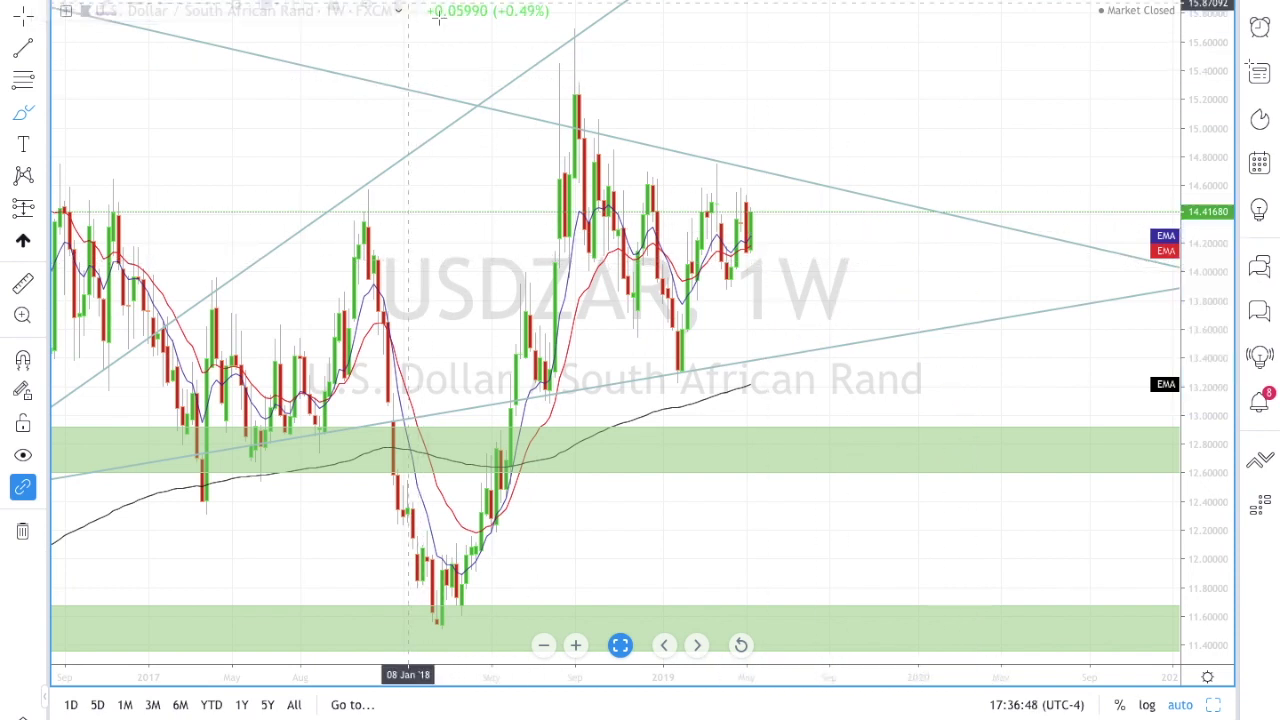
mouse_move(757, 225)
left_mouse_down()
mouse_move(813, 323)
mouse_move(870, 210)
left_mouse_up()
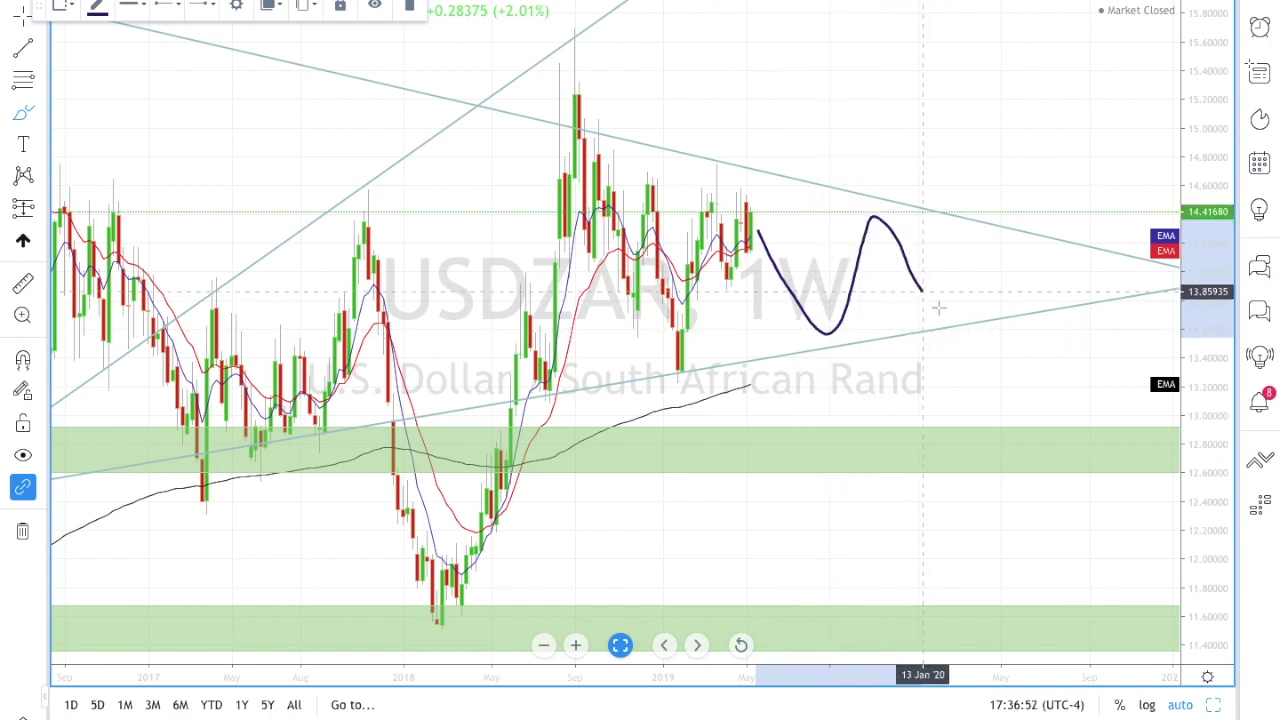
mouse_move(923, 292)
left_mouse_down()
mouse_move(1000, 284)
mouse_move(1025, 240)
left_mouse_up()
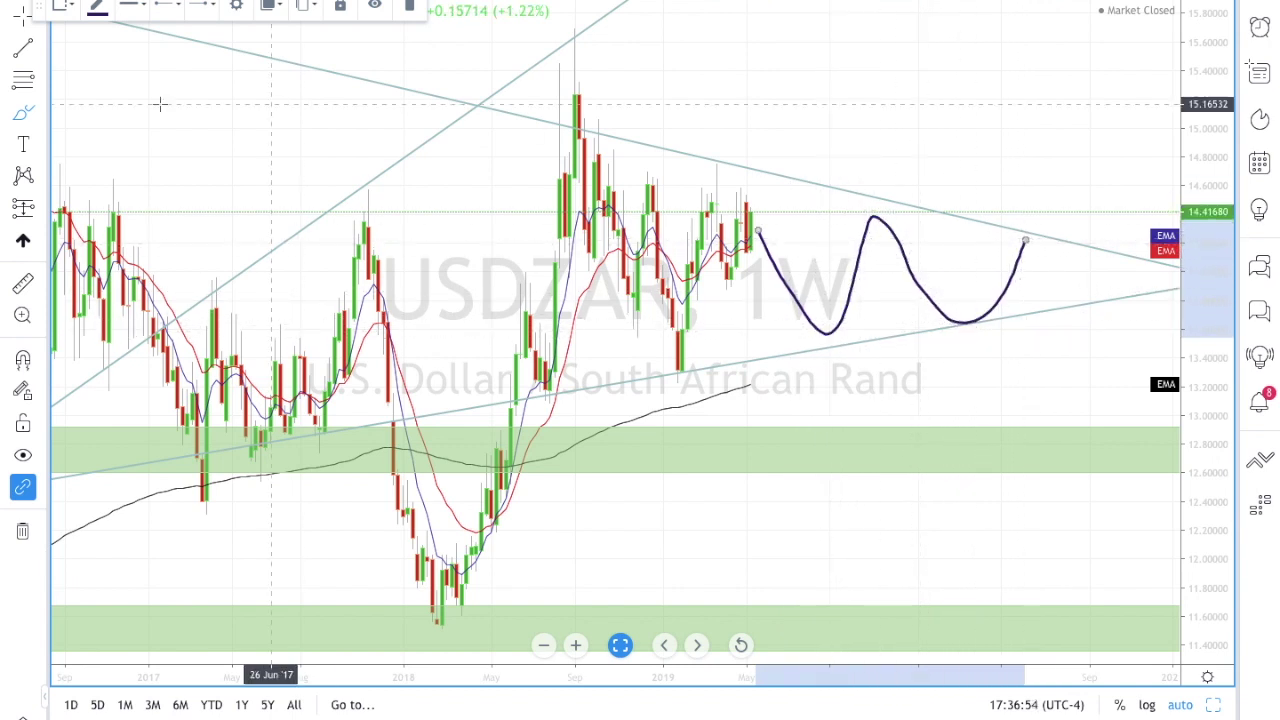
Step: Check USDZAR at the 4-hour interval and switch the chart to 1 day
left_click(155, 2)
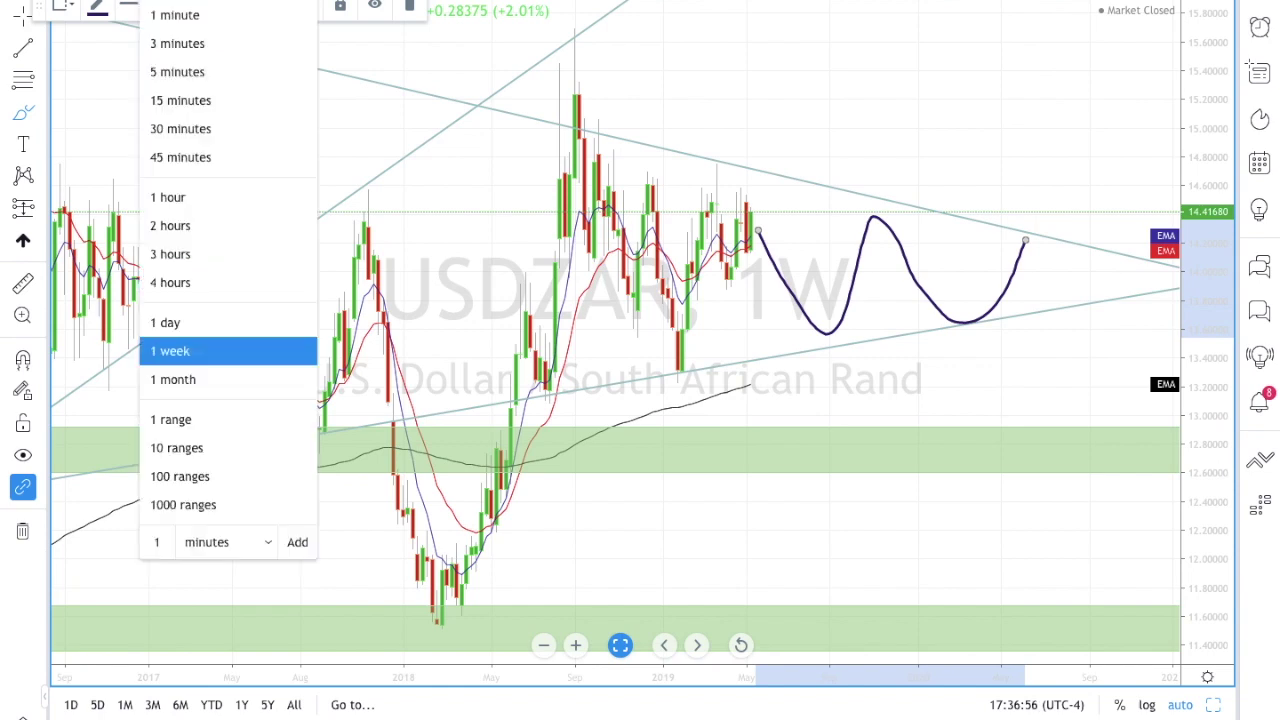
left_click(190, 280)
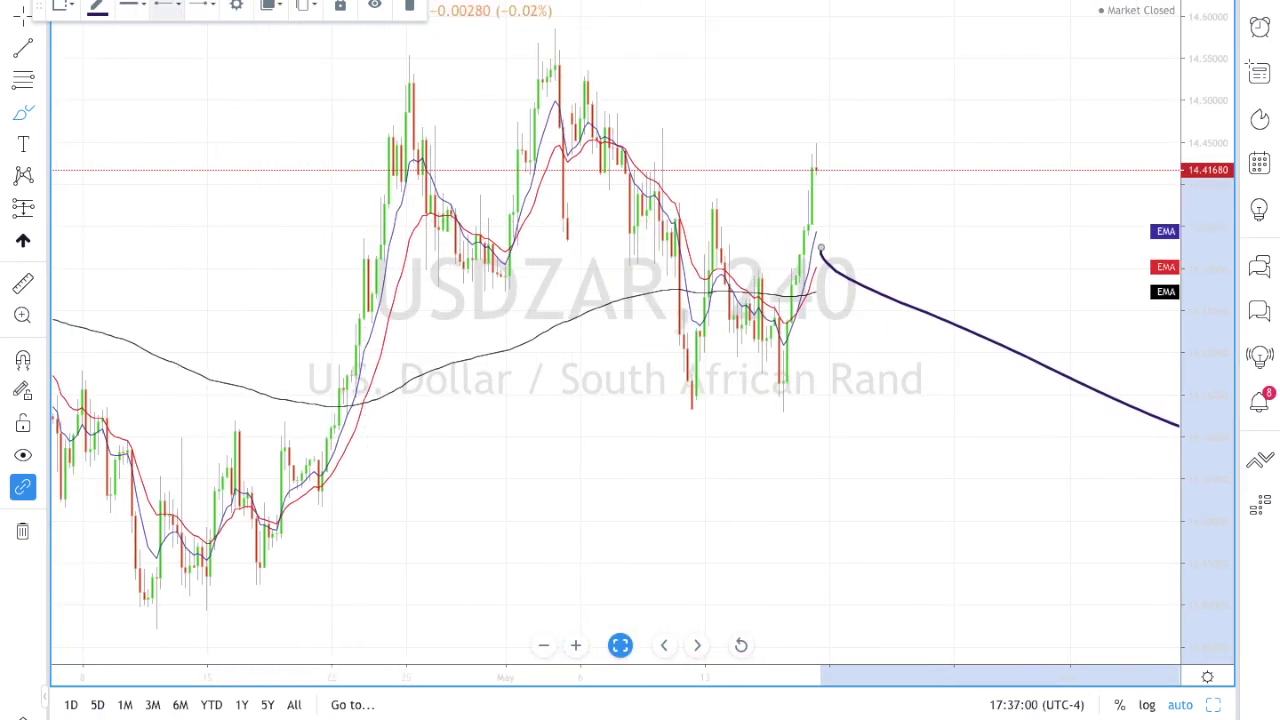
left_click(162, 4)
left_click(200, 323)
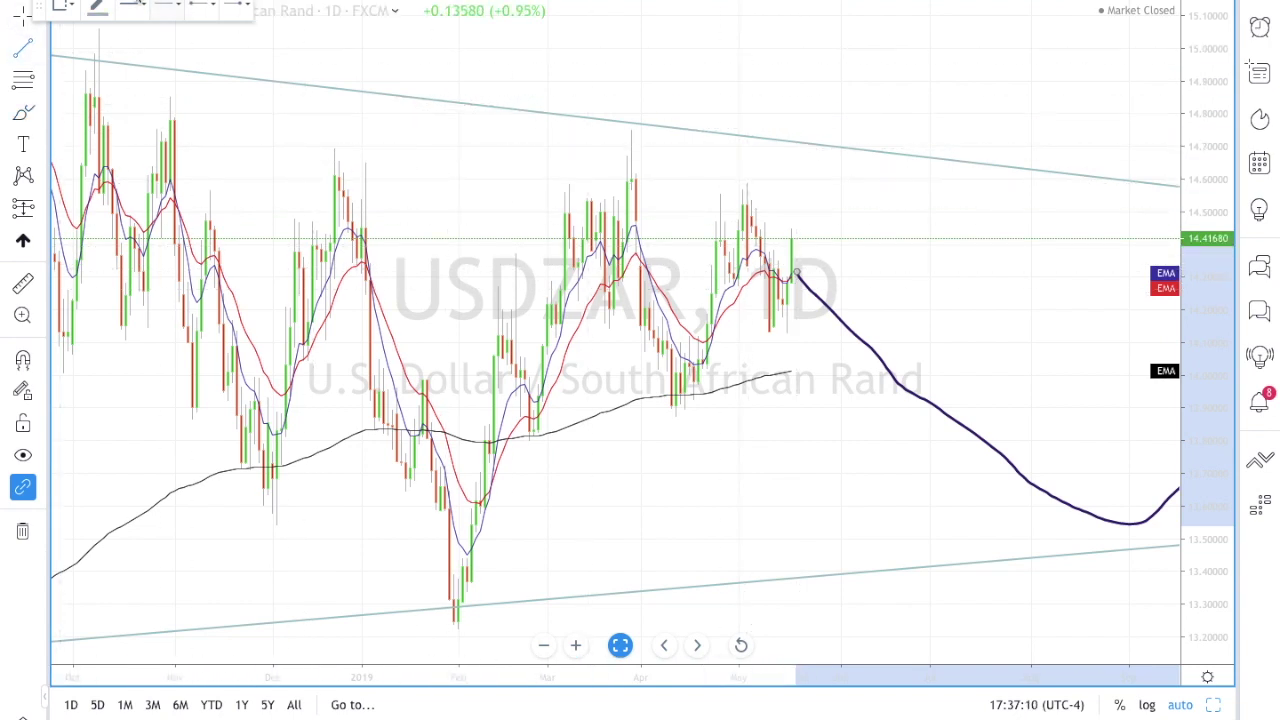
Step: Draw a red falling trend line on the daily chart from 14.89 on 3 October 2018 to 14.44 on 20 June 2019
left_click(97, 6)
left_click(104, 54)
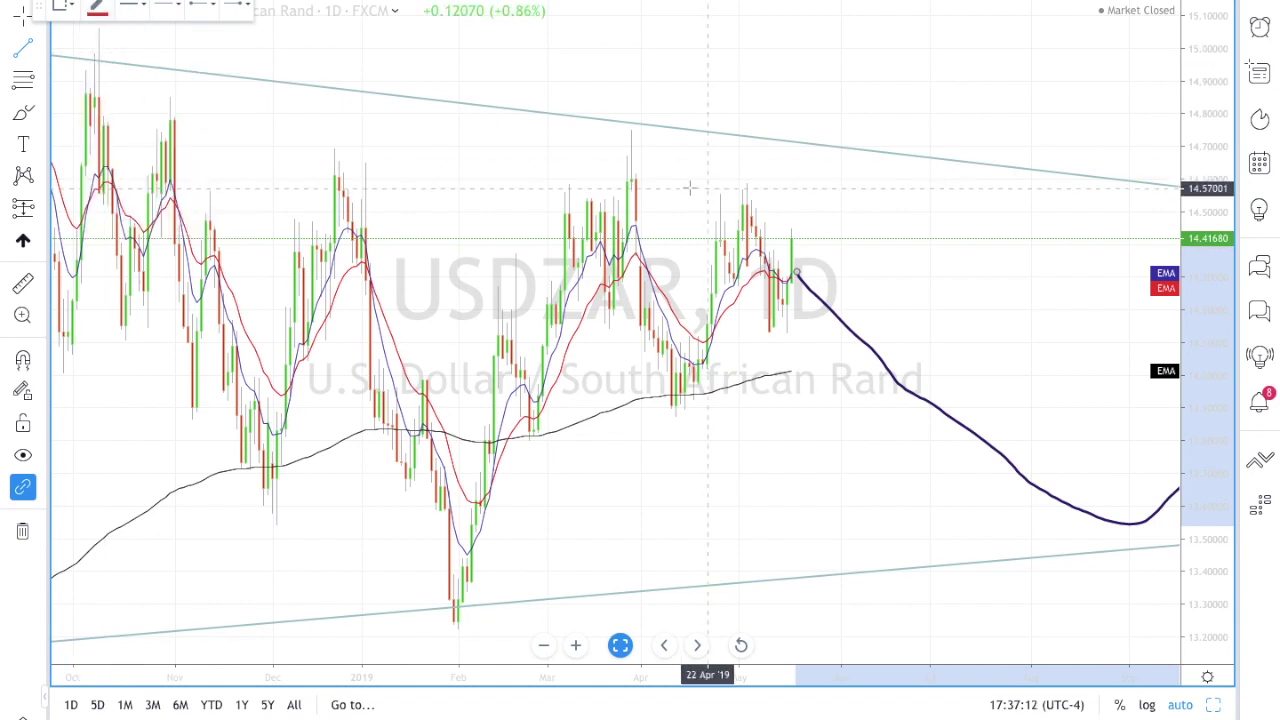
left_click(82, 83)
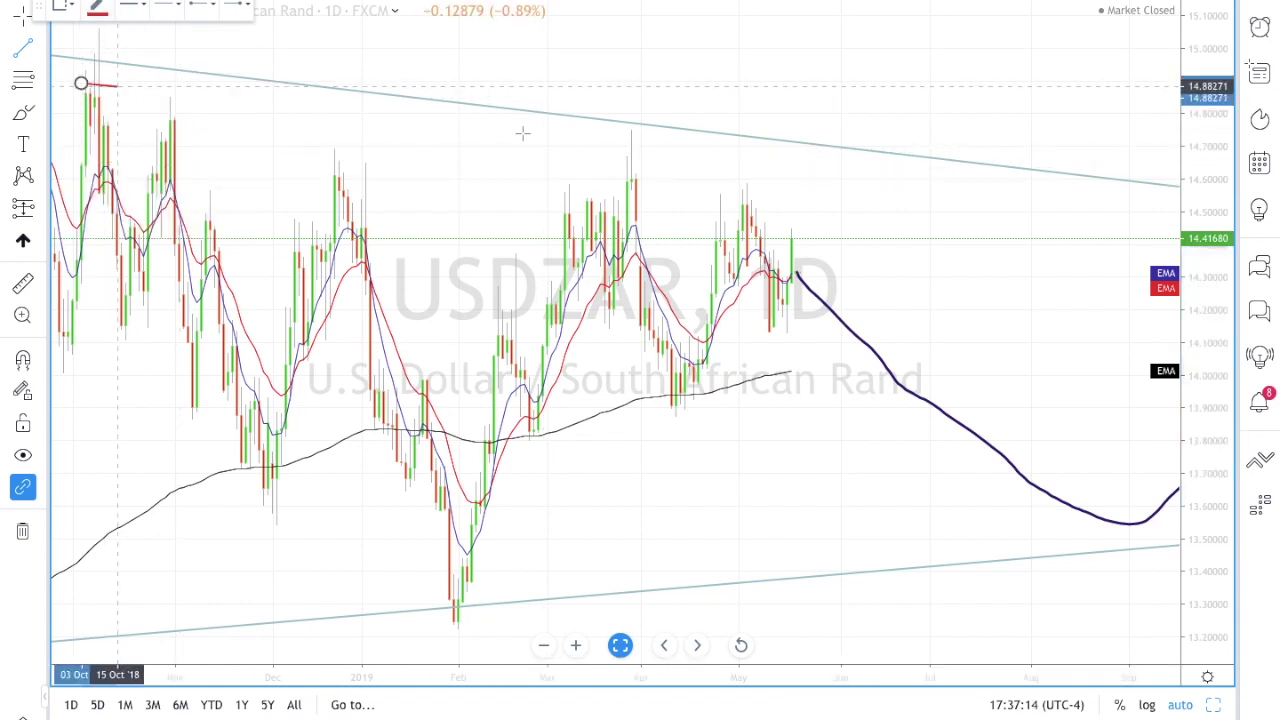
left_click(898, 229)
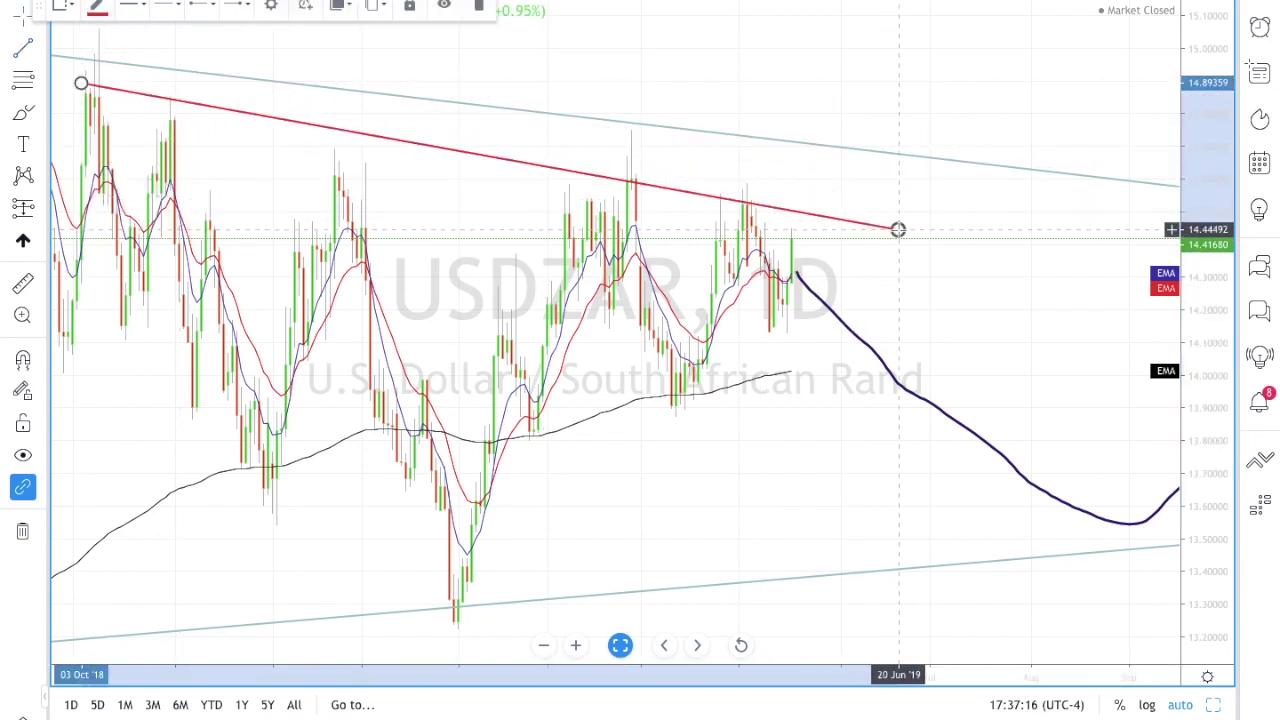
Step: Extend the start of the red falling trend line back to 15.03 on 7 August 2018
left_click_drag(81, 84, 522, 75)
left_click_drag(545, 163, 371, 137)
scroll(625, 159, "up", 3)
scroll(625, 159, "right", 10)
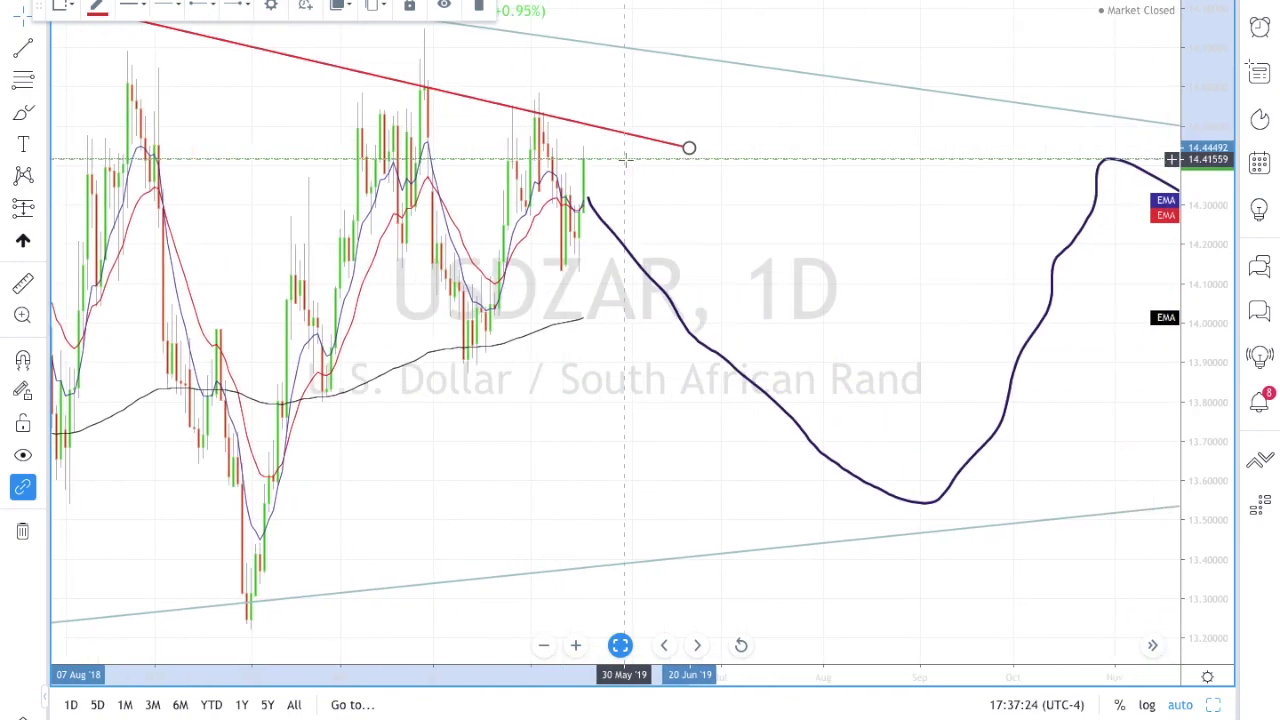
scroll(506, 190, "left", 2)
scroll(504, 185, "left", 2)
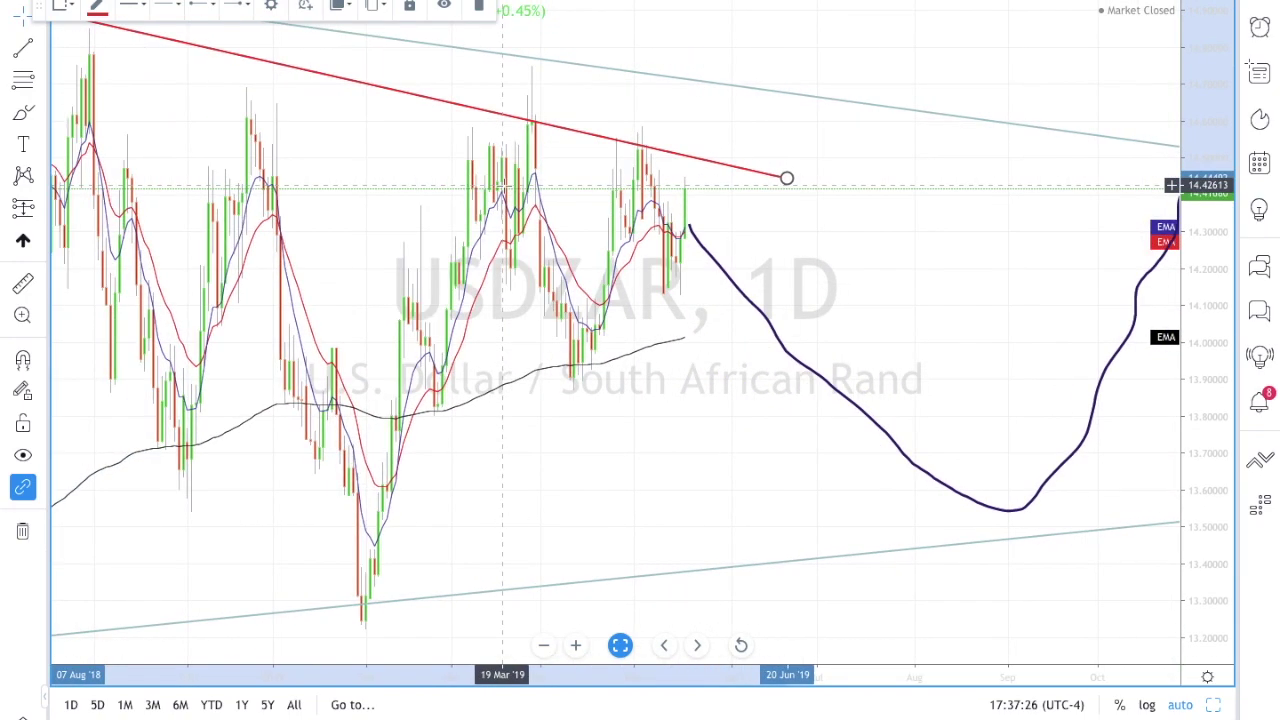
Step: Draw a Fibonacci retracement from the 15.43 high of 4 September 2018 to the 13.24 low of 31 January 2019
left_click(17, 78)
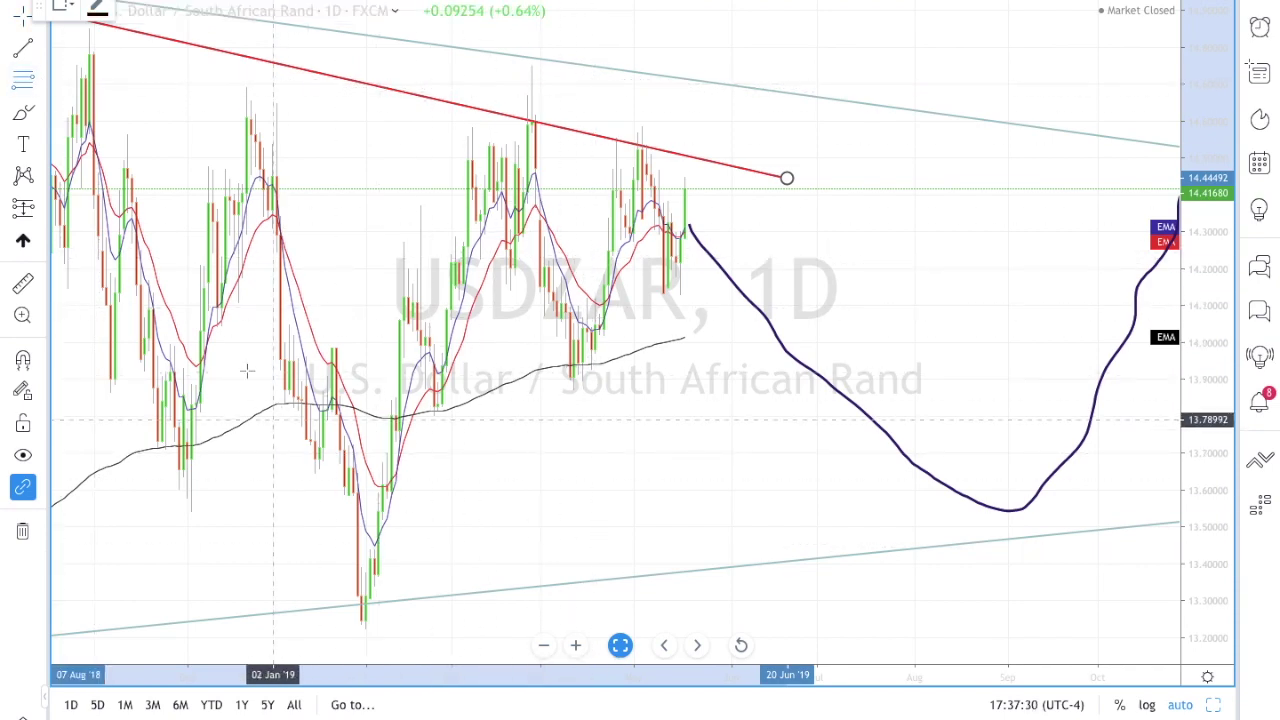
scroll(340, 380, "up", 2)
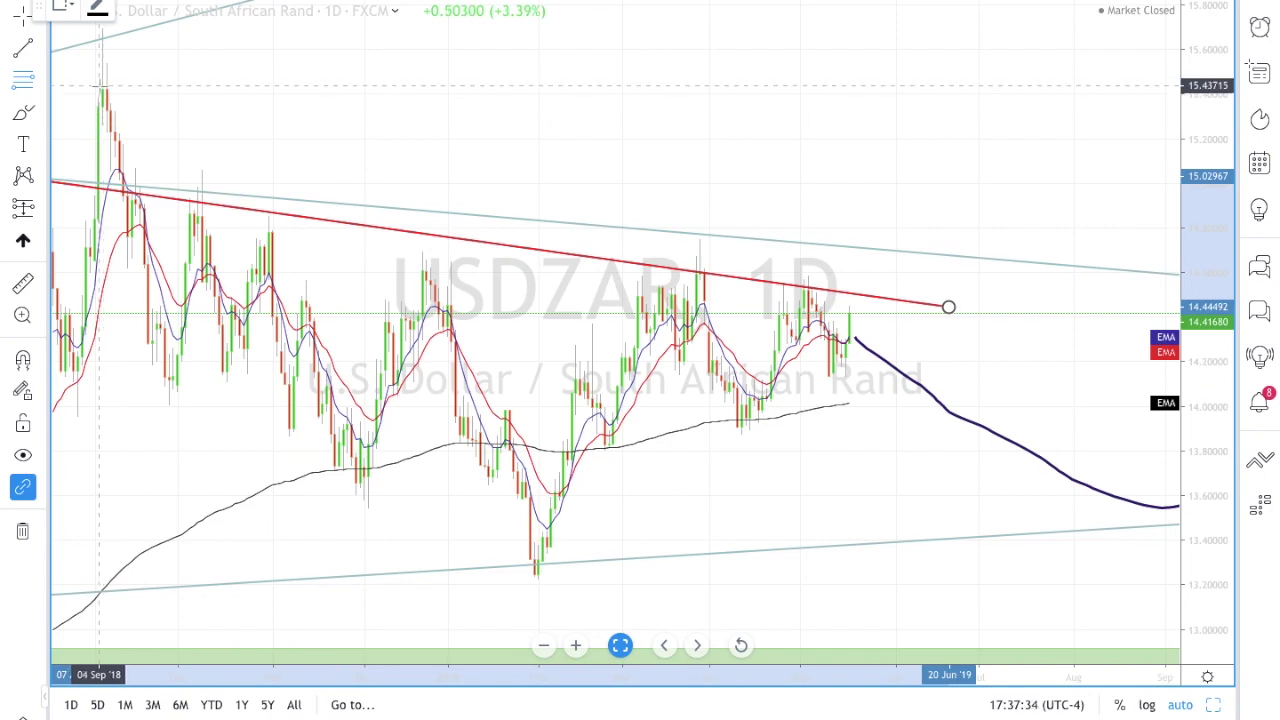
mouse_move(98, 88)
left_mouse_down()
mouse_move(360, 526)
mouse_move(370, 463)
mouse_move(375, 484)
mouse_move(420, 415)
left_mouse_up()
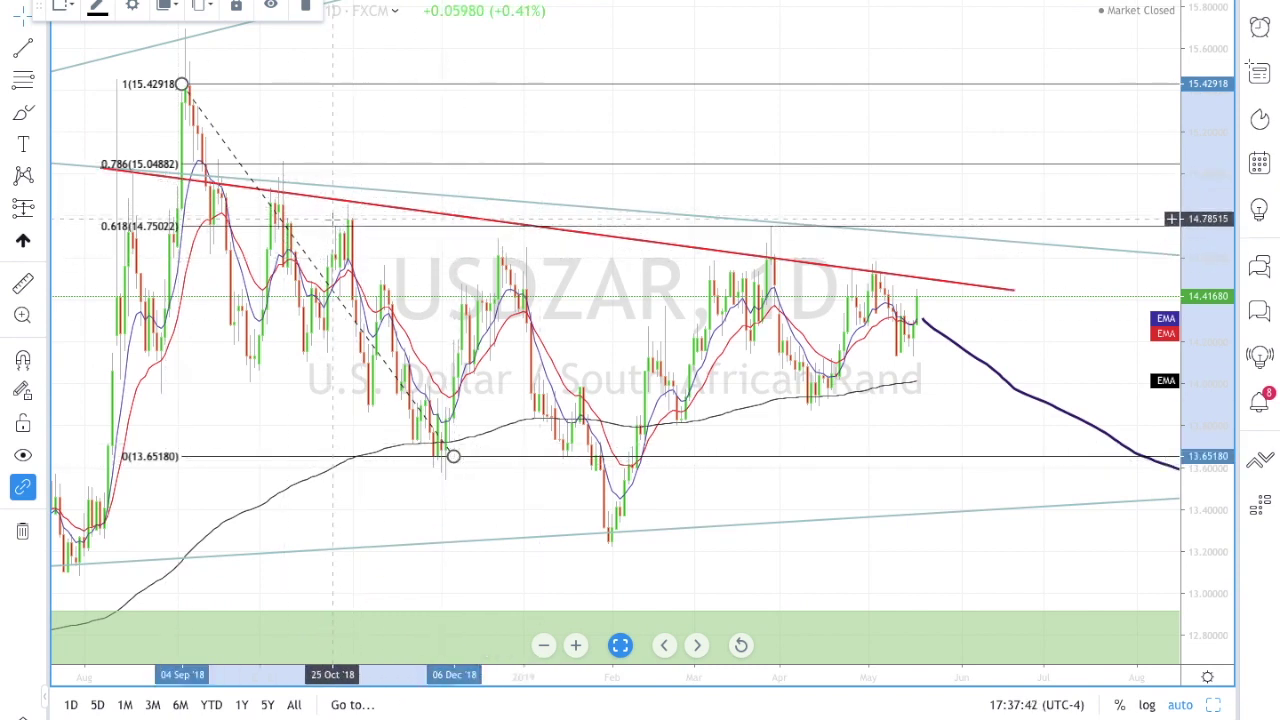
left_click(772, 258)
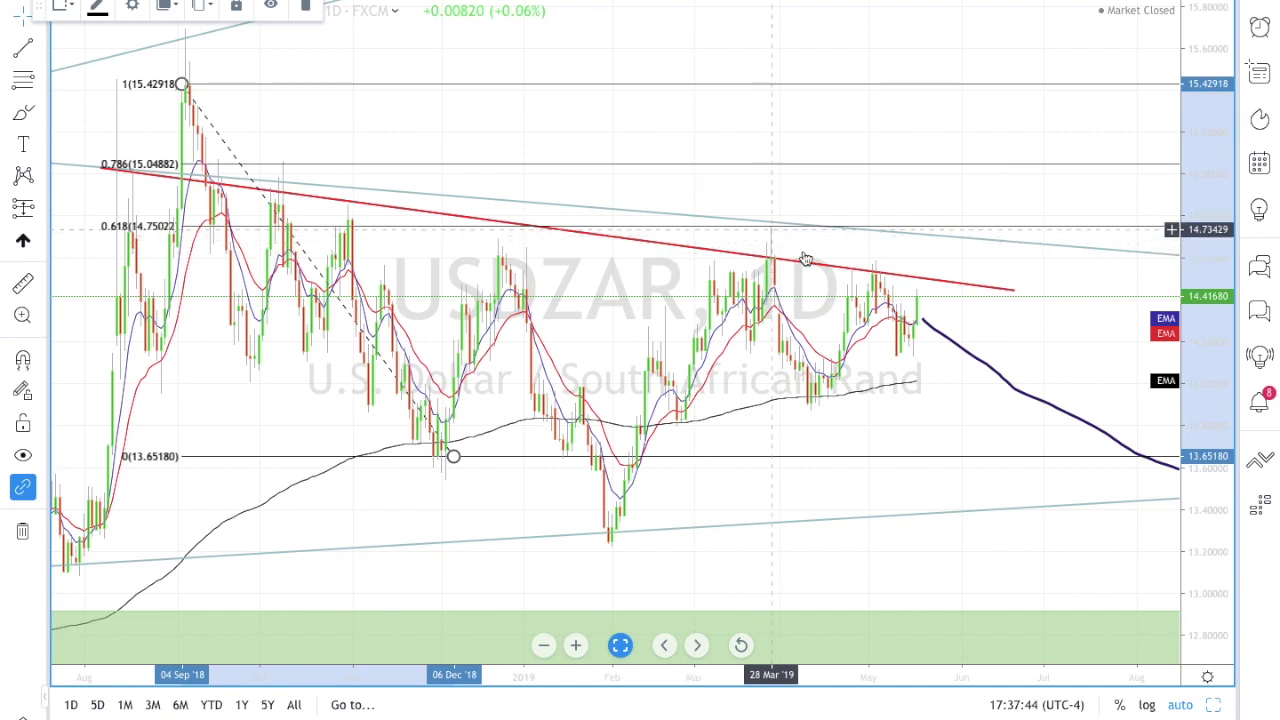
left_click_drag(453, 458, 608, 543)
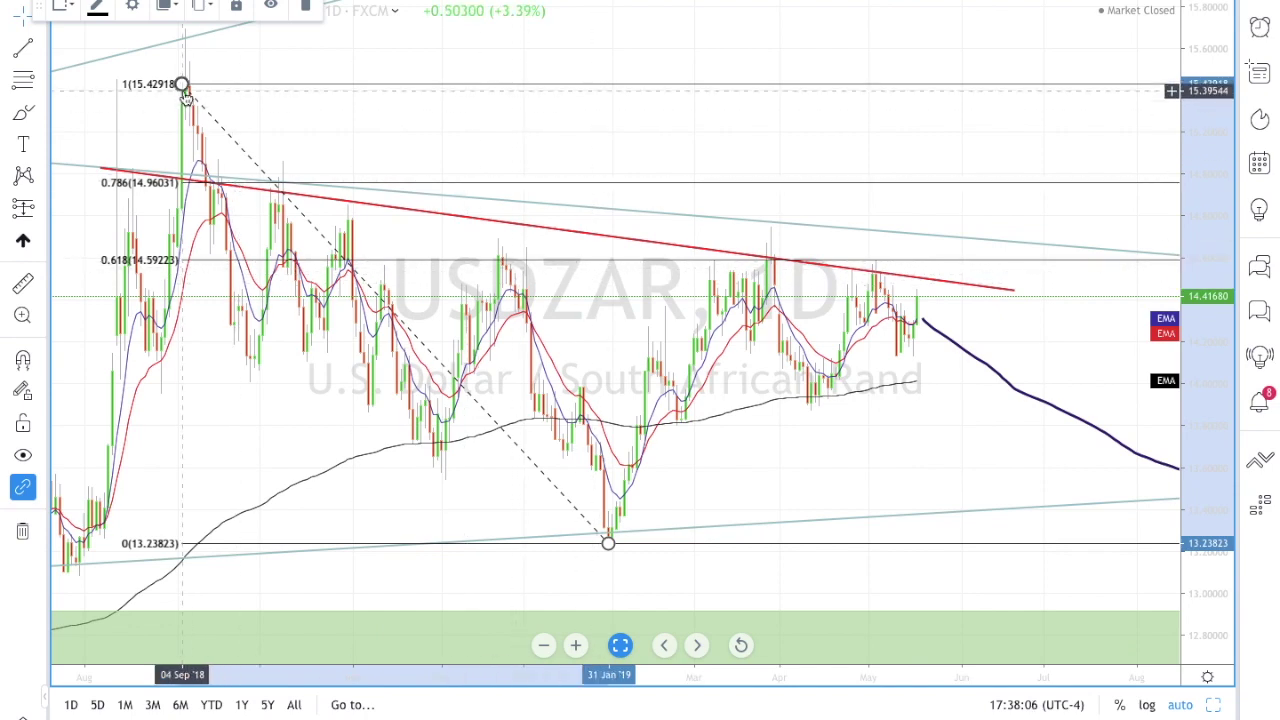
Step: Re-anchor the Fibonacci retracement from the 14.62 high of 27 March 2019 to the 13.91 low of 8 April 2019
left_click_drag(183, 84, 490, 245)
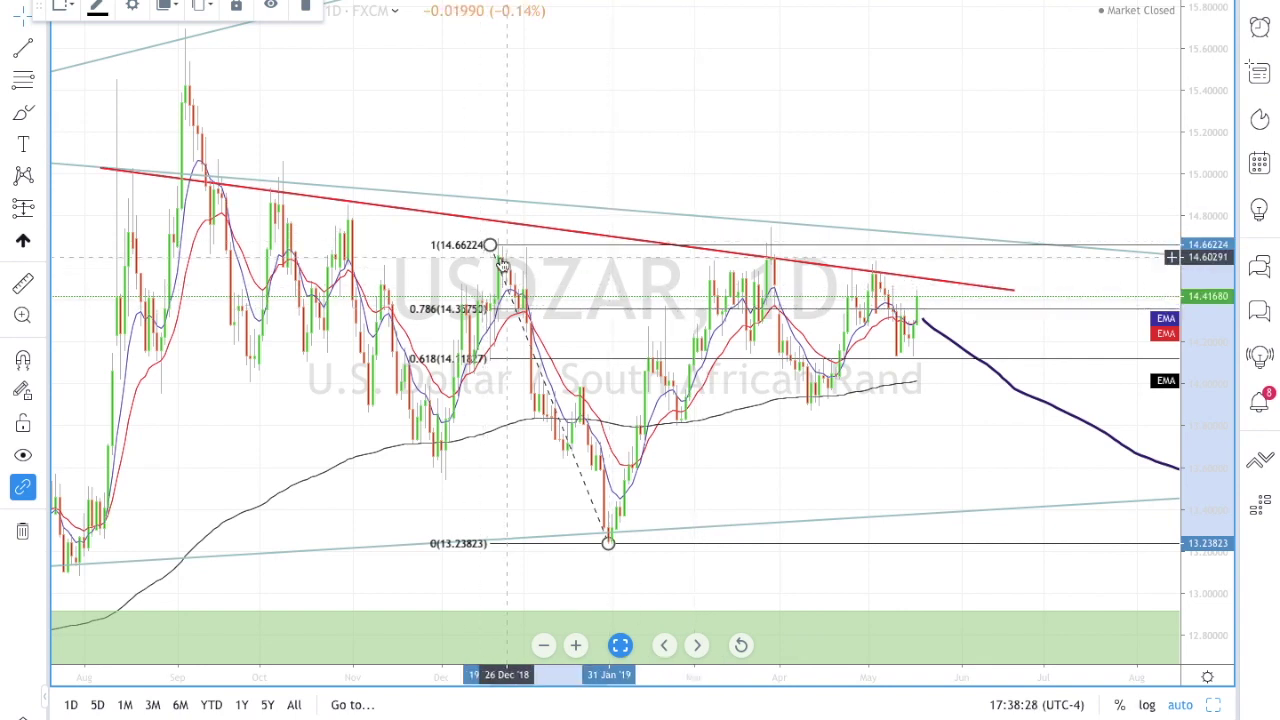
left_click_drag(490, 245, 766, 255)
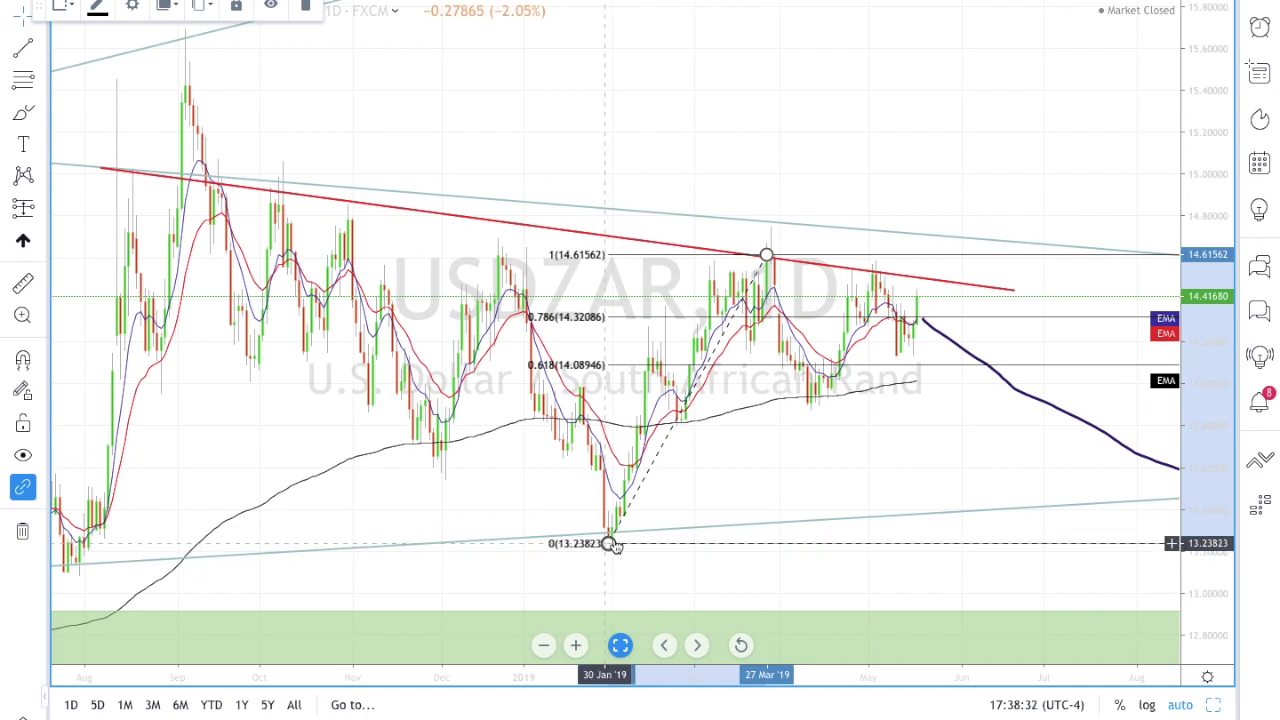
left_click_drag(608, 544, 795, 401)
scroll(760, 470, "up", 5)
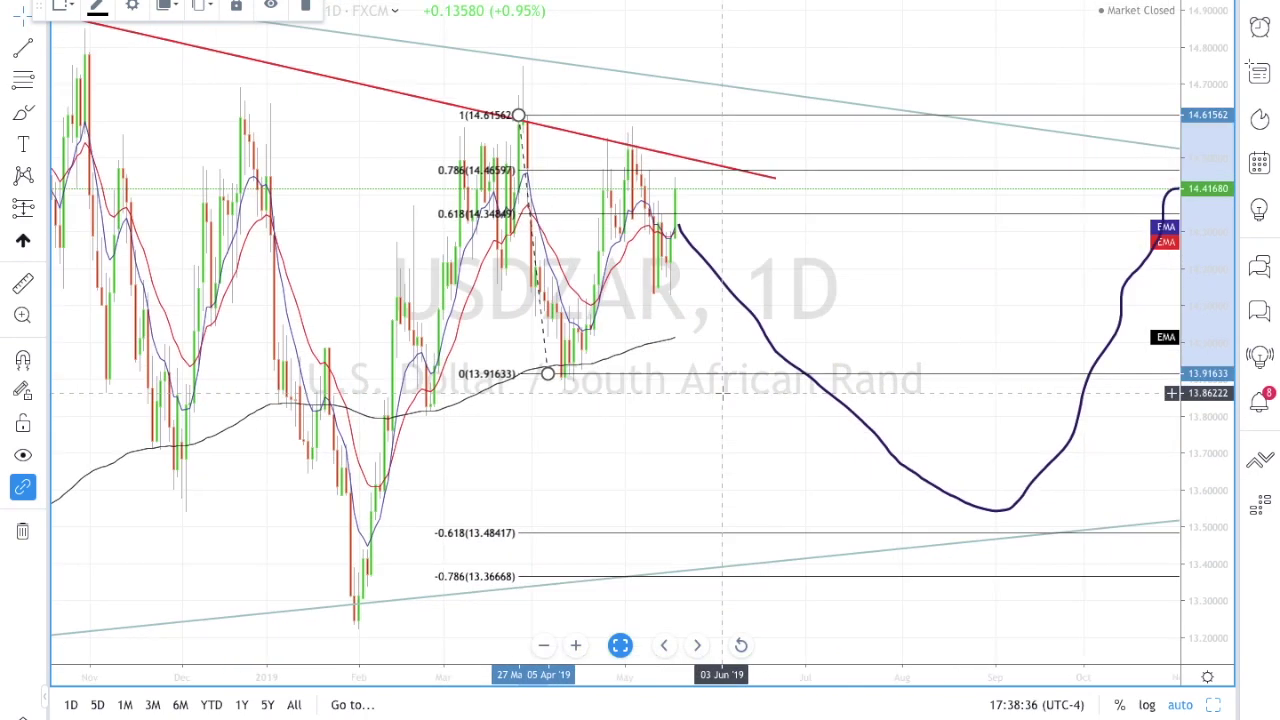
scroll(723, 395, "up", 2)
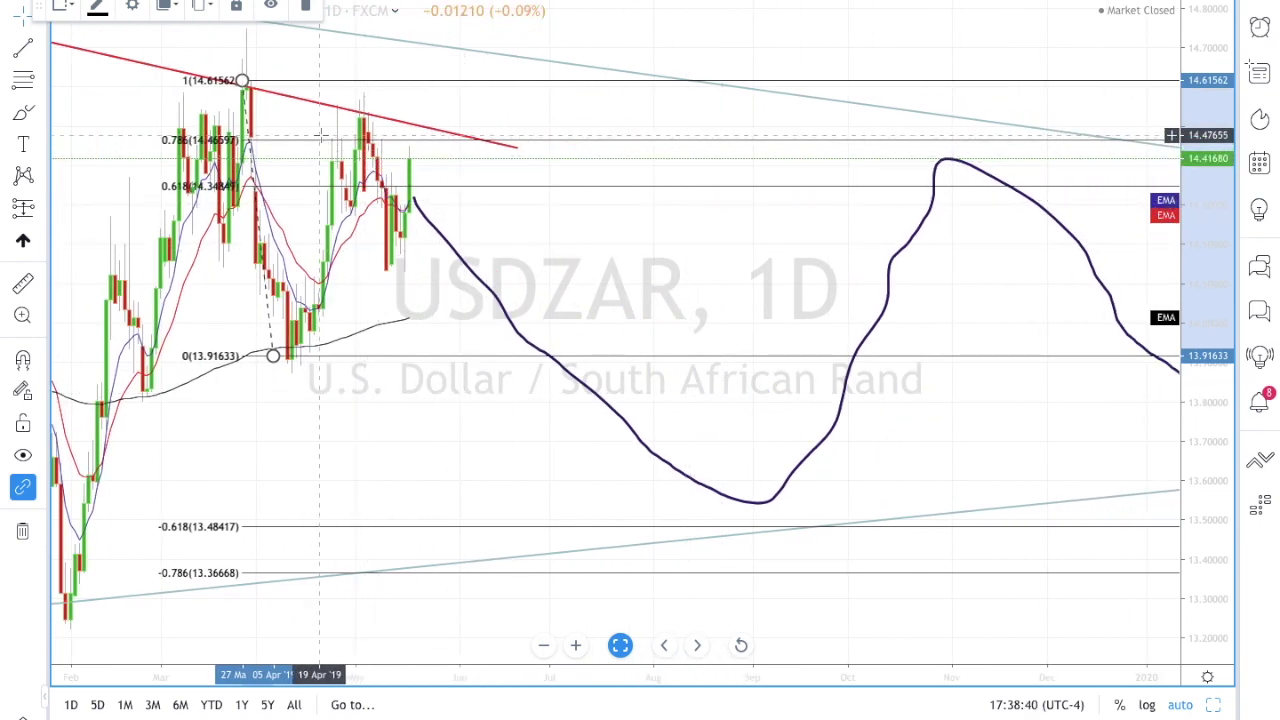
left_click_drag(273, 356, 278, 359)
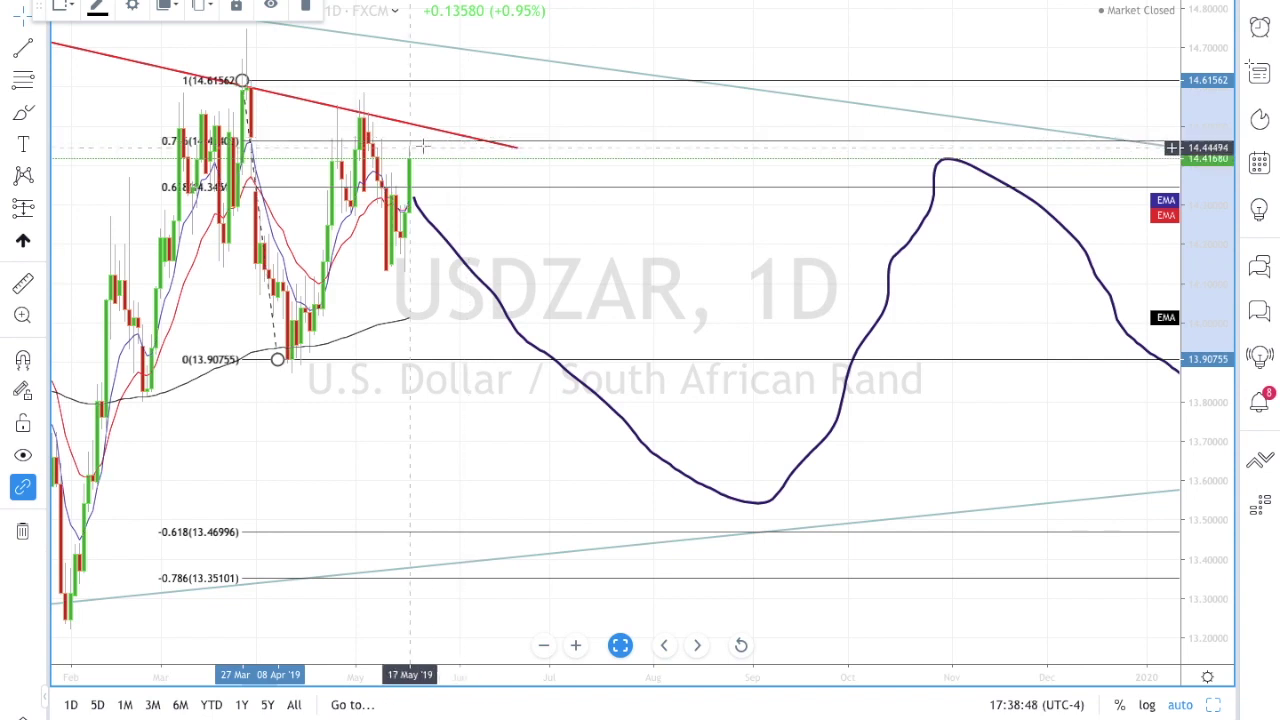
Step: Extend the red trend line to 14.37 on 31 July 2019 and place a short position at 14.41 with its stop at 14.77
left_click_drag(517, 148, 648, 182)
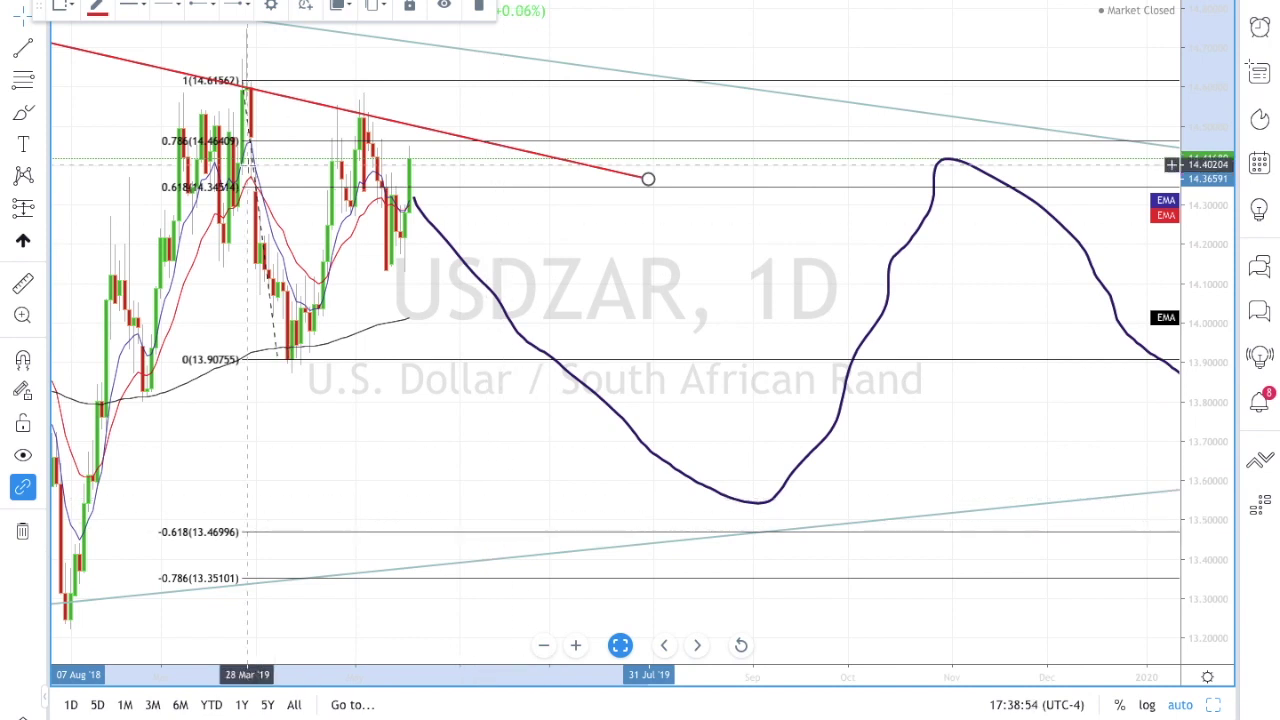
left_click(23, 208)
left_click(432, 162)
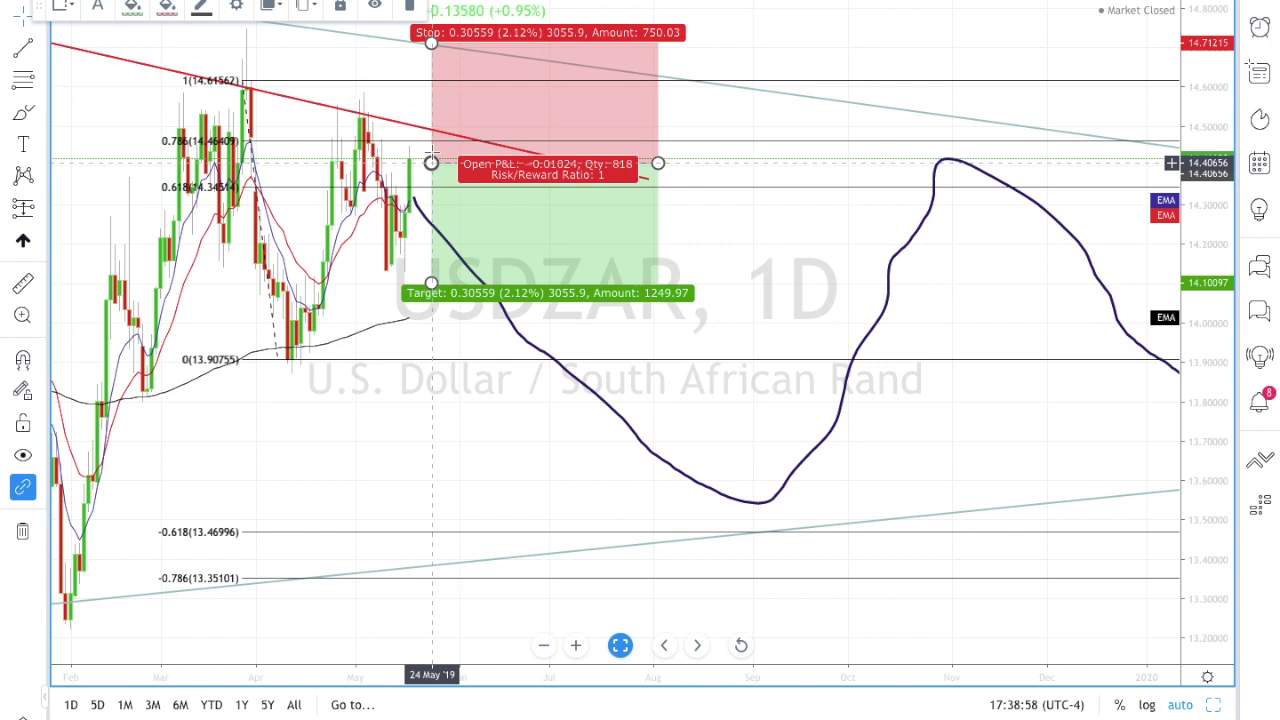
left_click_drag(432, 46, 432, 16)
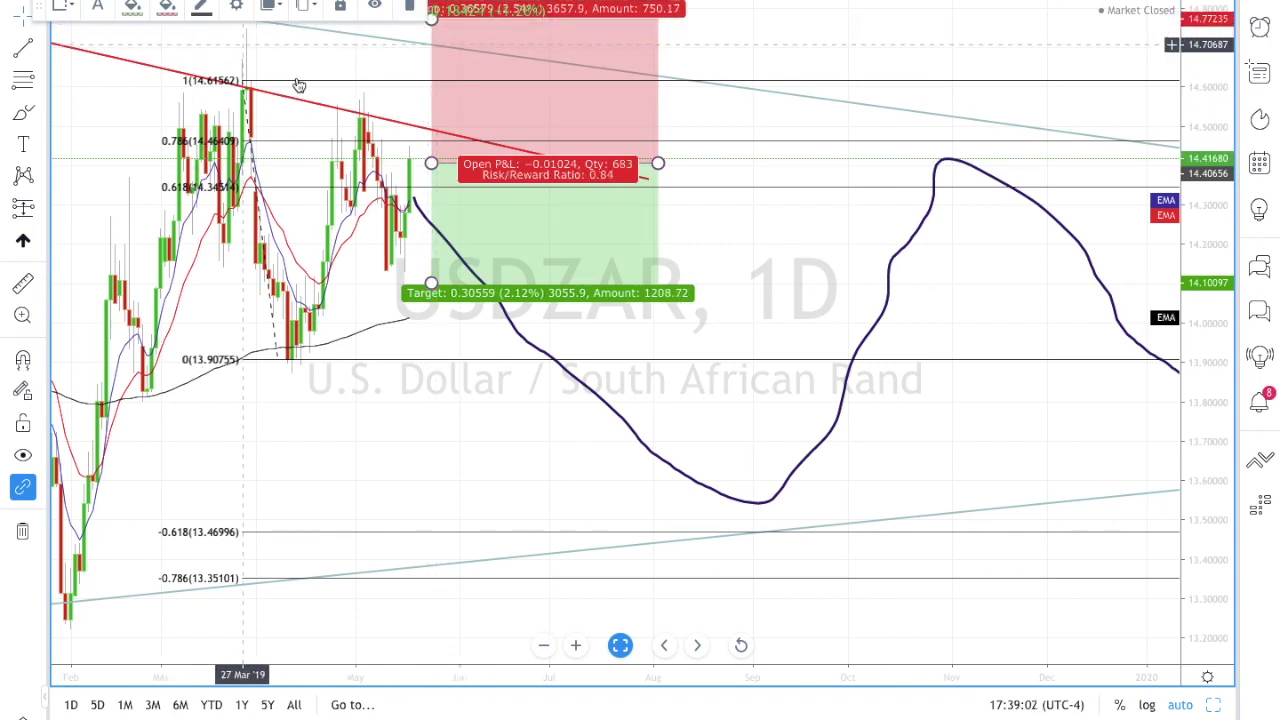
Step: Shift the short position back onto the latest daily candles and set its target to 13.64
mouse_move(440, 257)
left_mouse_down()
mouse_move(421, 262)
mouse_move(398, 313)
mouse_move(414, 466)
left_mouse_up()
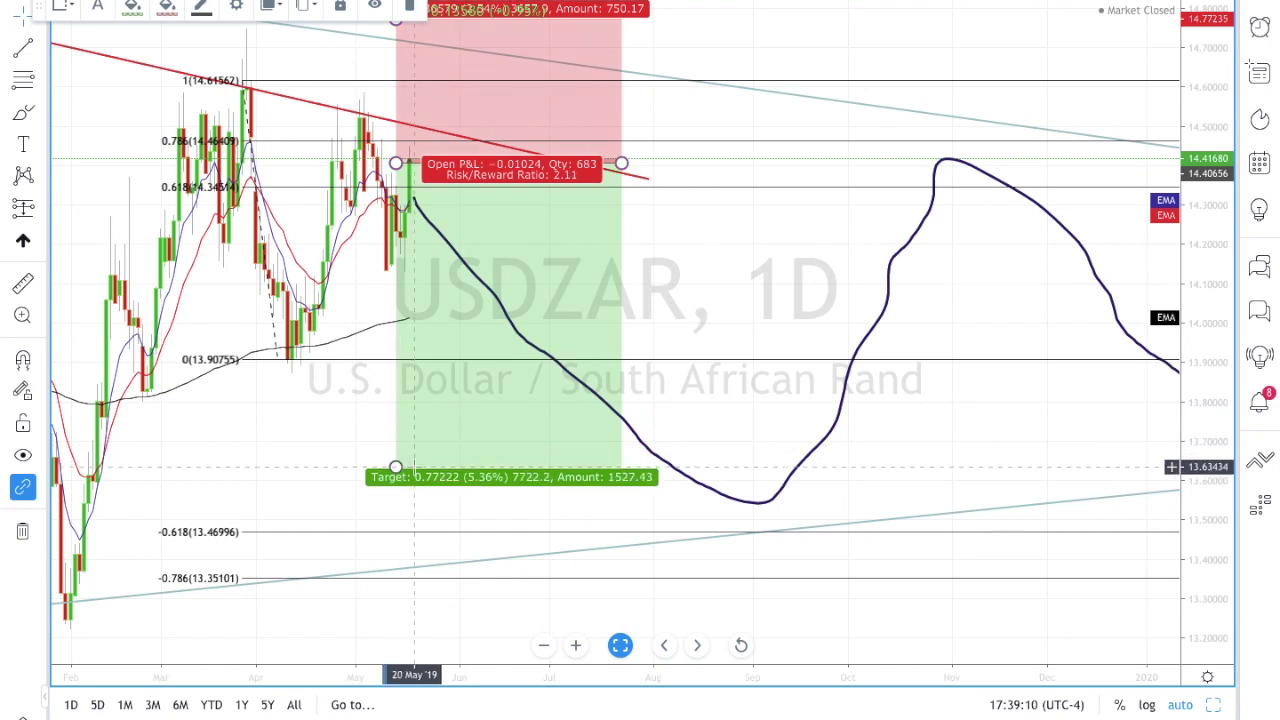
scroll(414, 466, "left", 10)
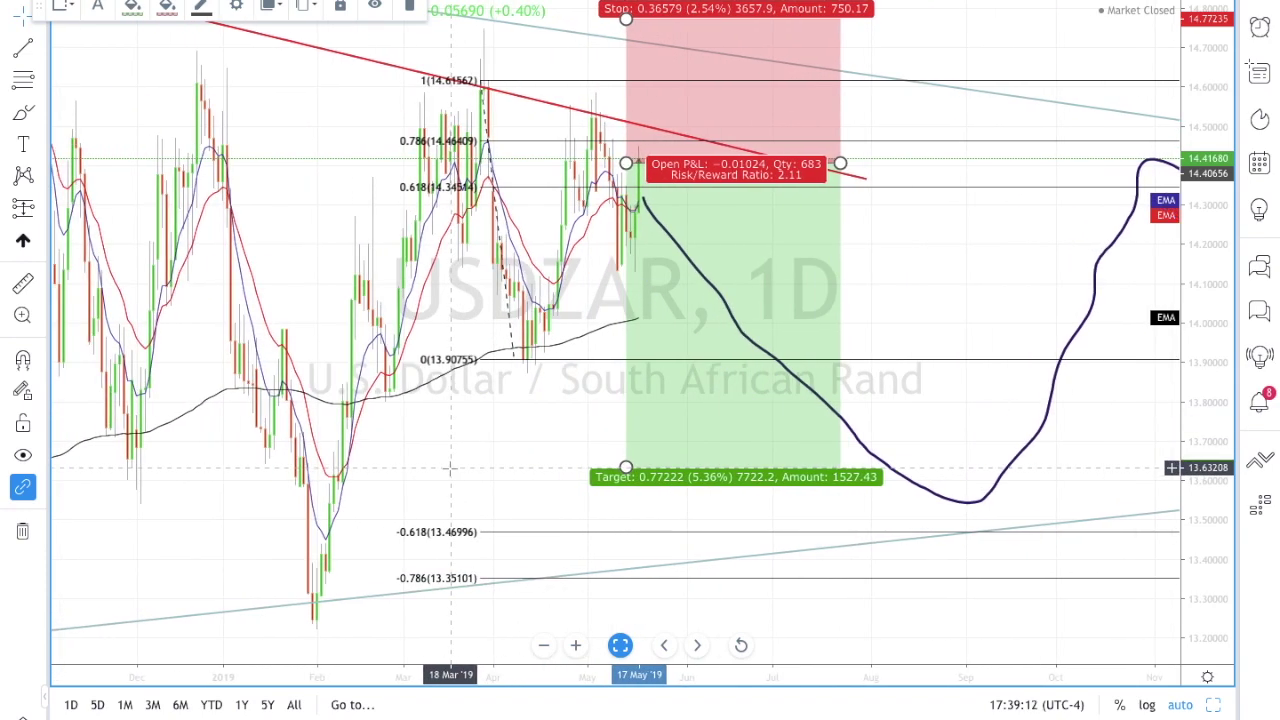
left_click_drag(624, 466, 624, 463)
scroll(457, 480, "left", 5)
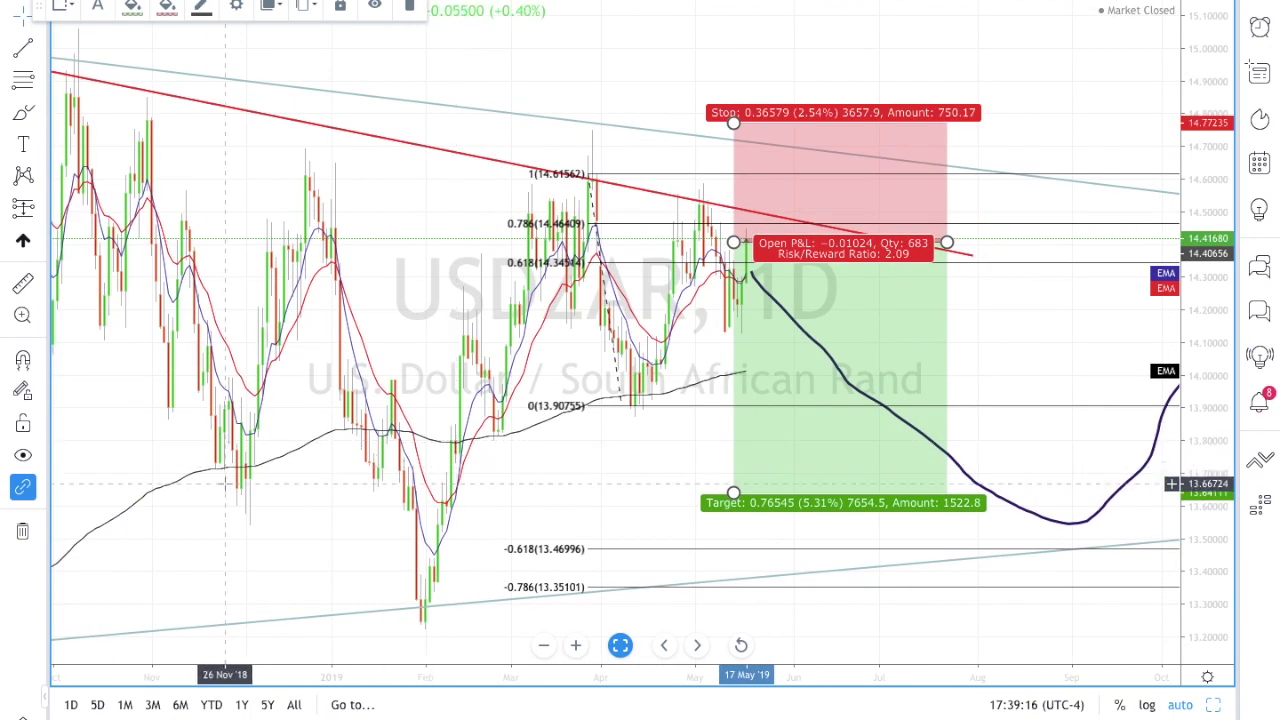
Step: Draw a rectangle zone between 13.66 and 13.59 from 21 November 2018 to 2 September 2019 and fill it blue-grey
left_click(42, 122)
left_click(90, 149)
left_click_drag(211, 485, 1071, 508)
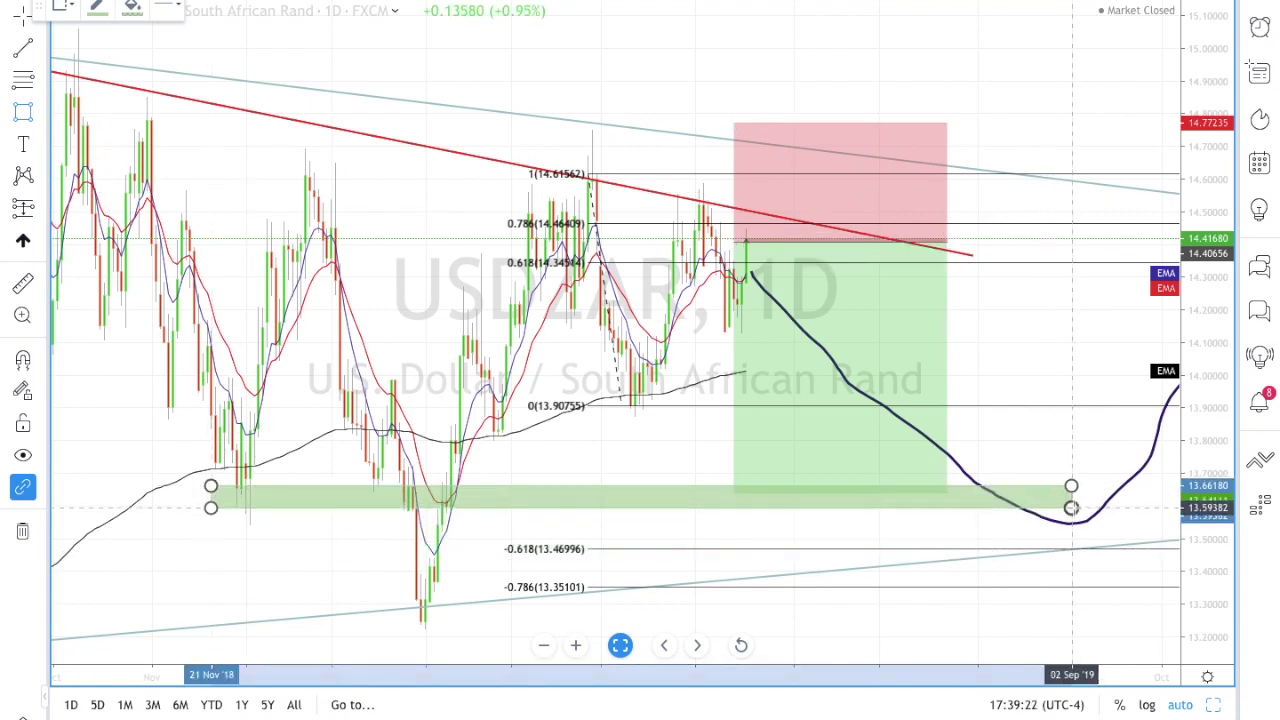
left_click(133, 6)
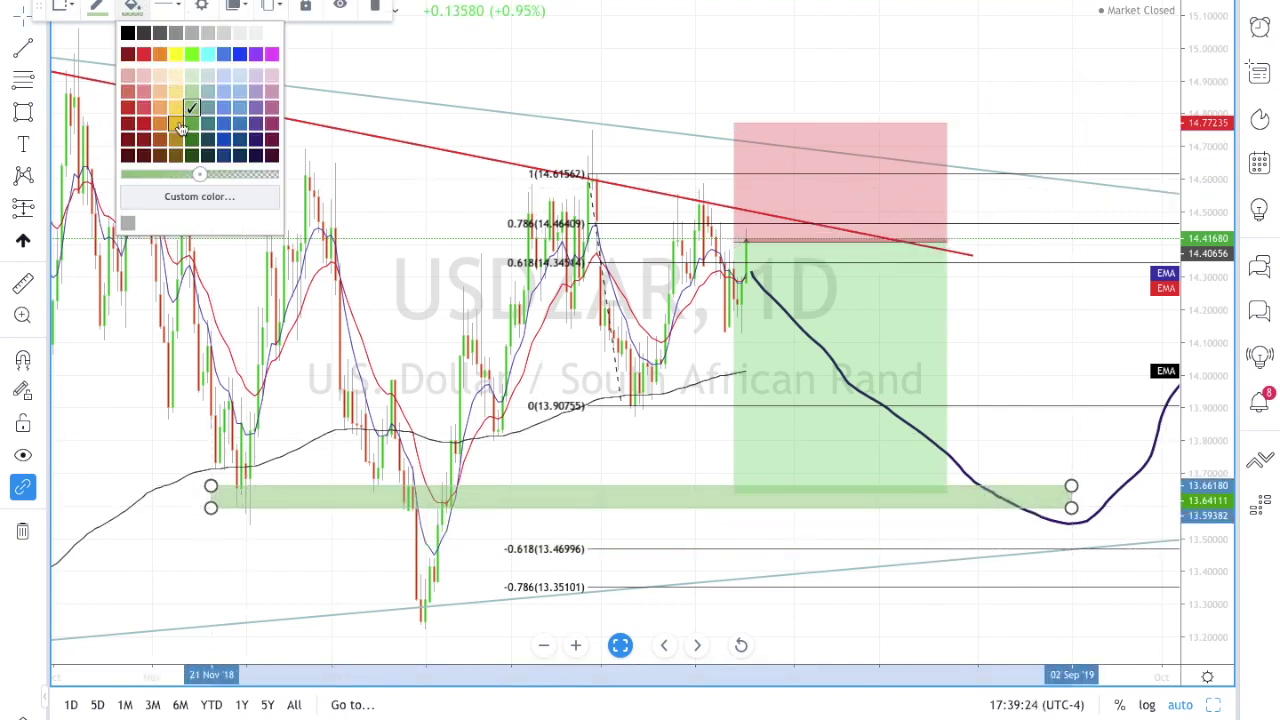
left_click(222, 106)
left_click(400, 255)
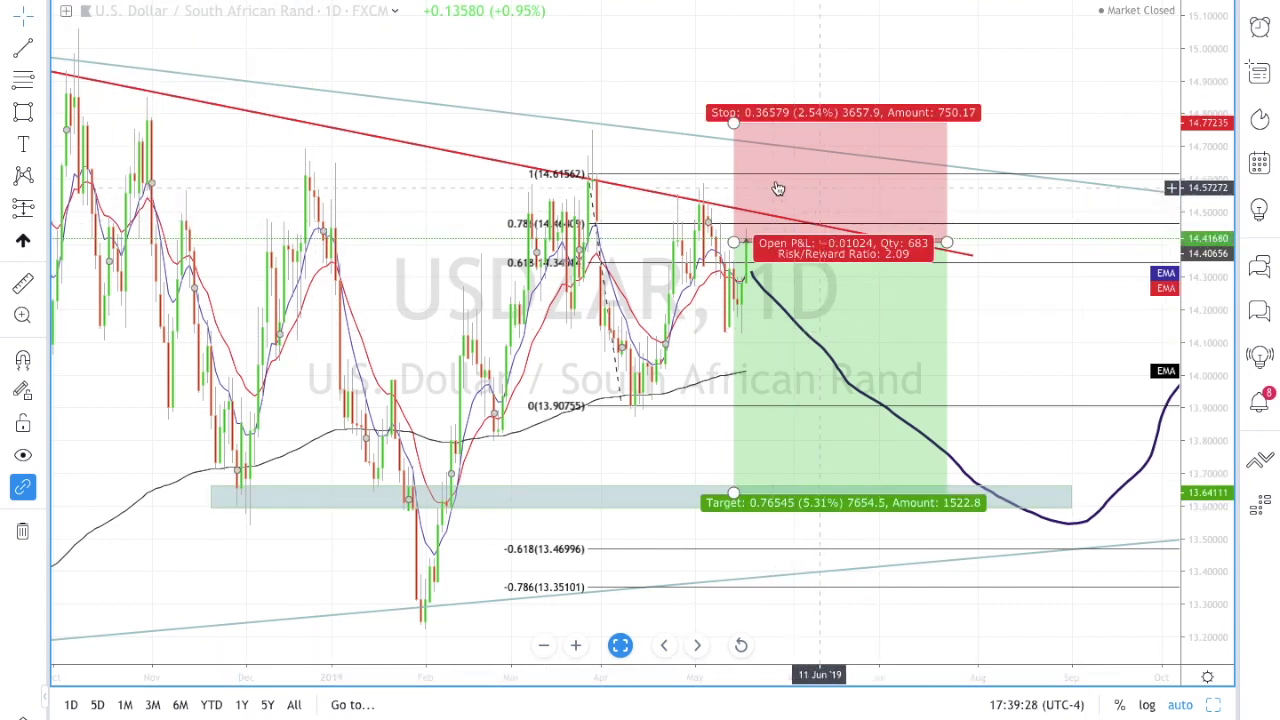
Step: Raise the short position's stop to 14.79
left_click_drag(736, 128, 735, 117)
left_click(700, 123)
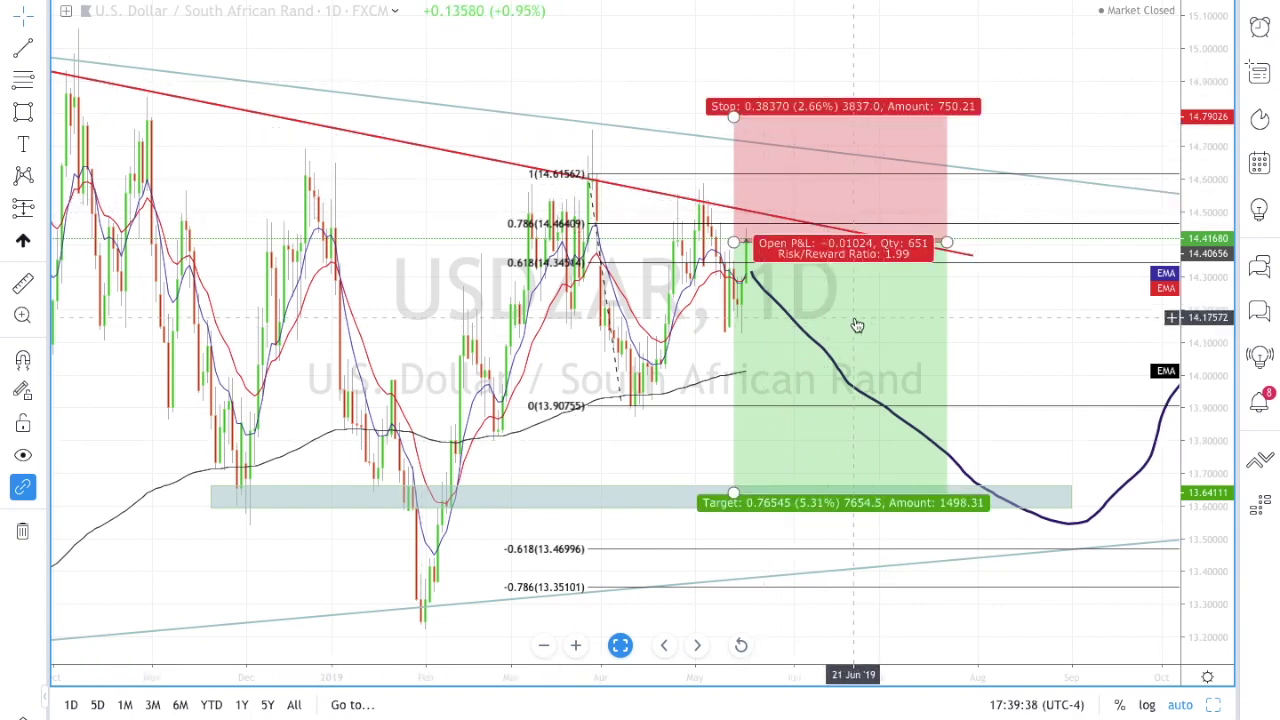
left_click(881, 484)
left_click(869, 467)
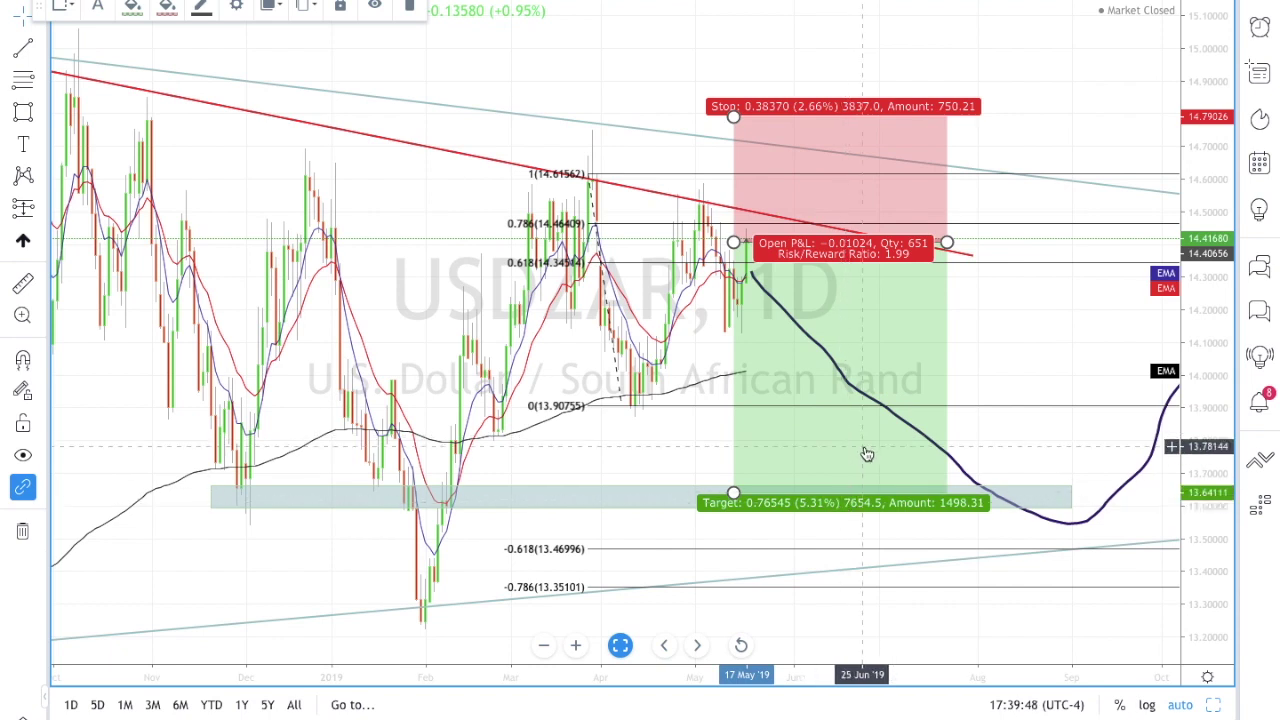
left_click(885, 508)
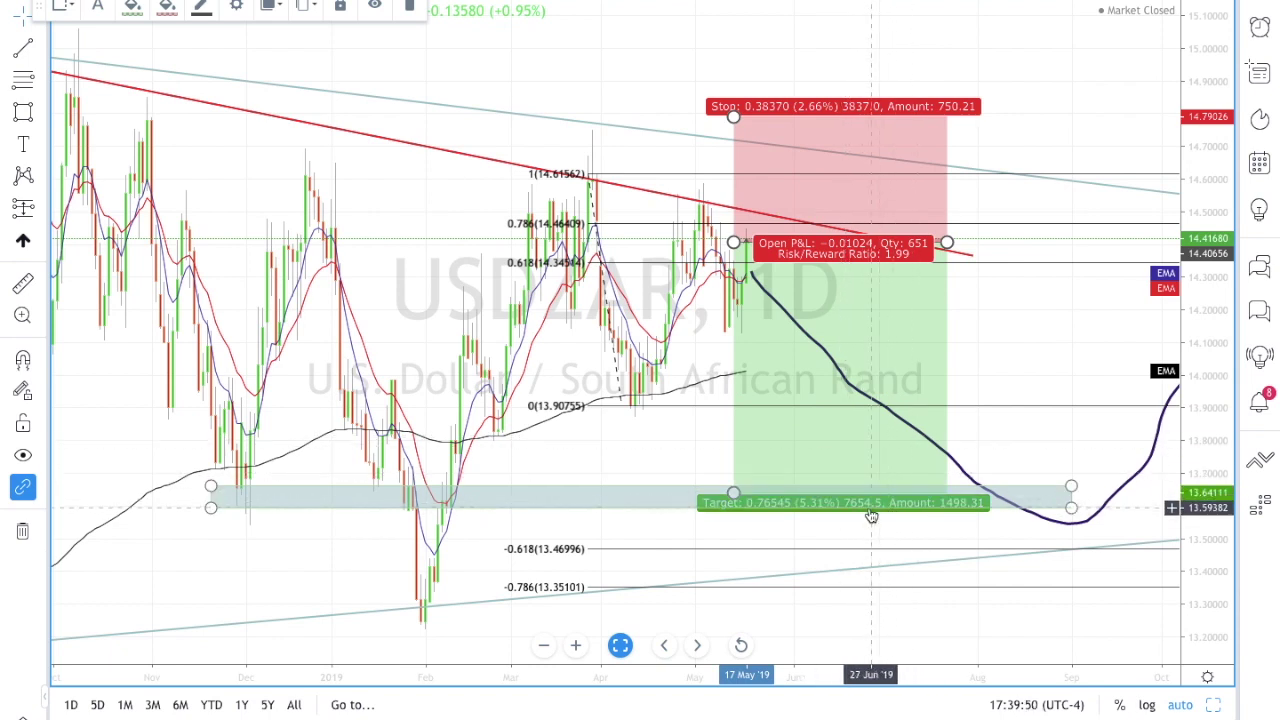
left_click(893, 450)
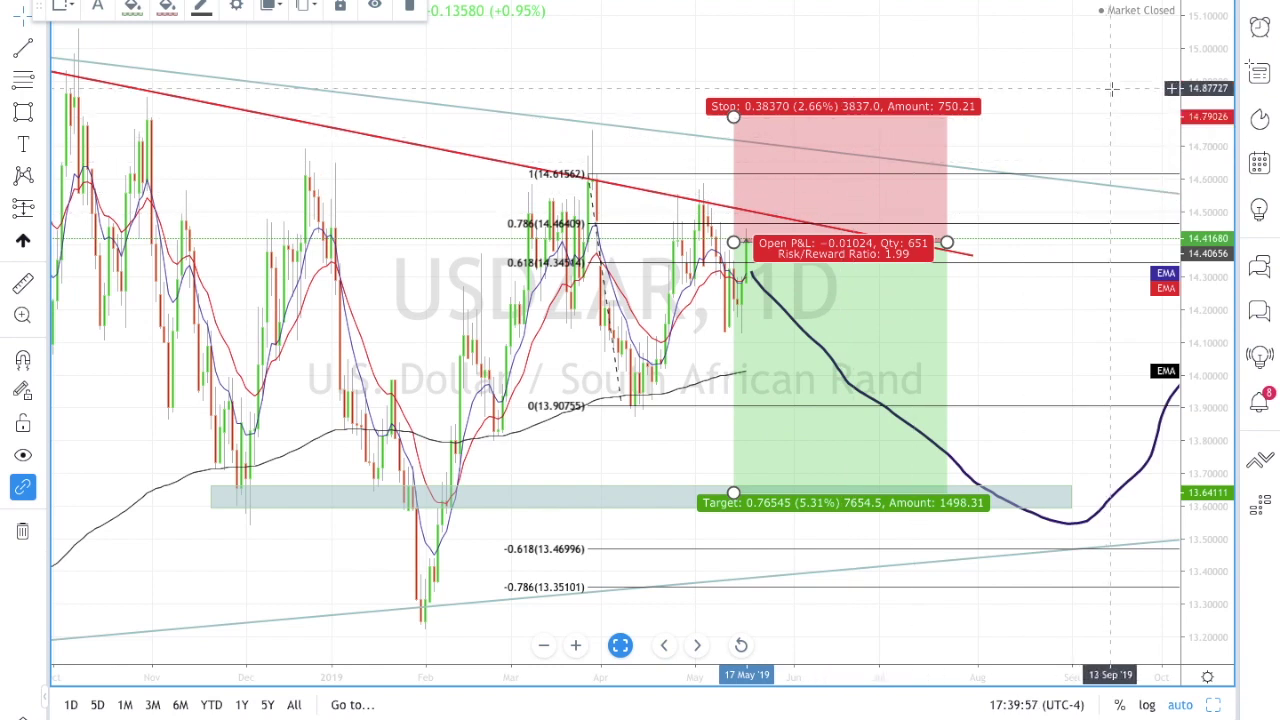
Step: Switch USDZAR to the 1-hour interval and move the short position's entry up to 14.42
left_click(1062, 72)
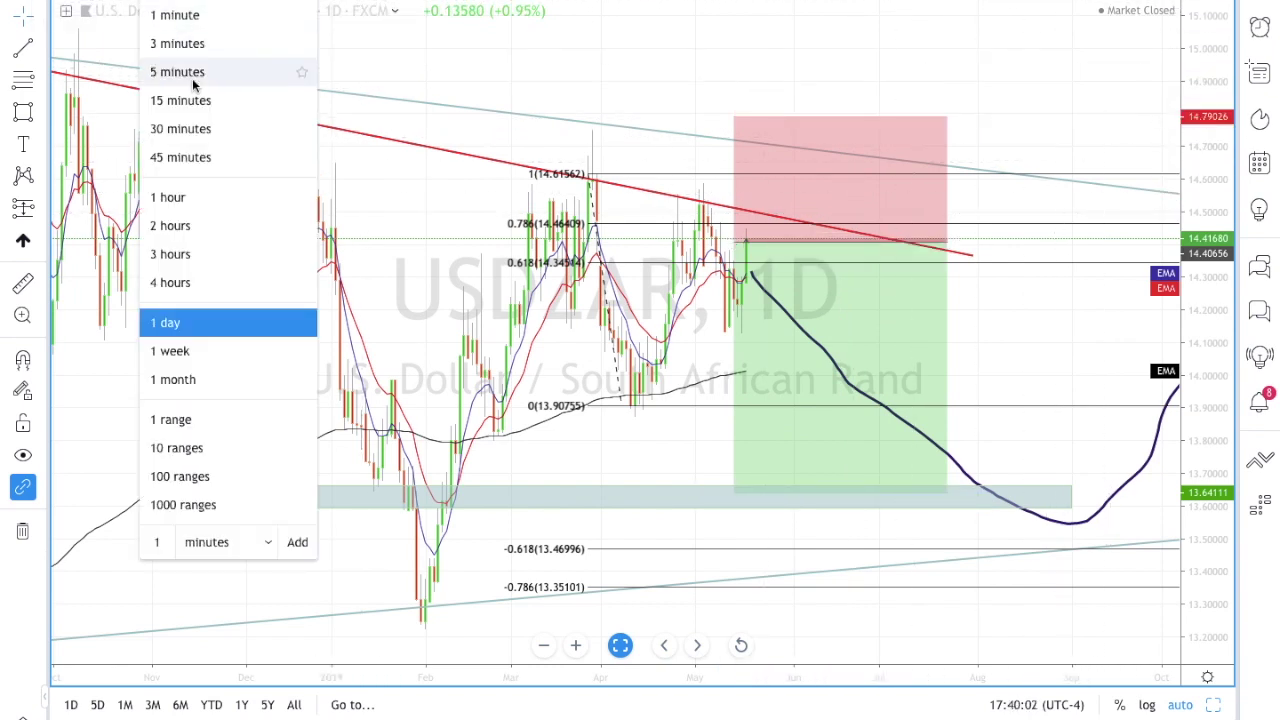
left_click(209, 194)
scroll(468, 201, "left", 5)
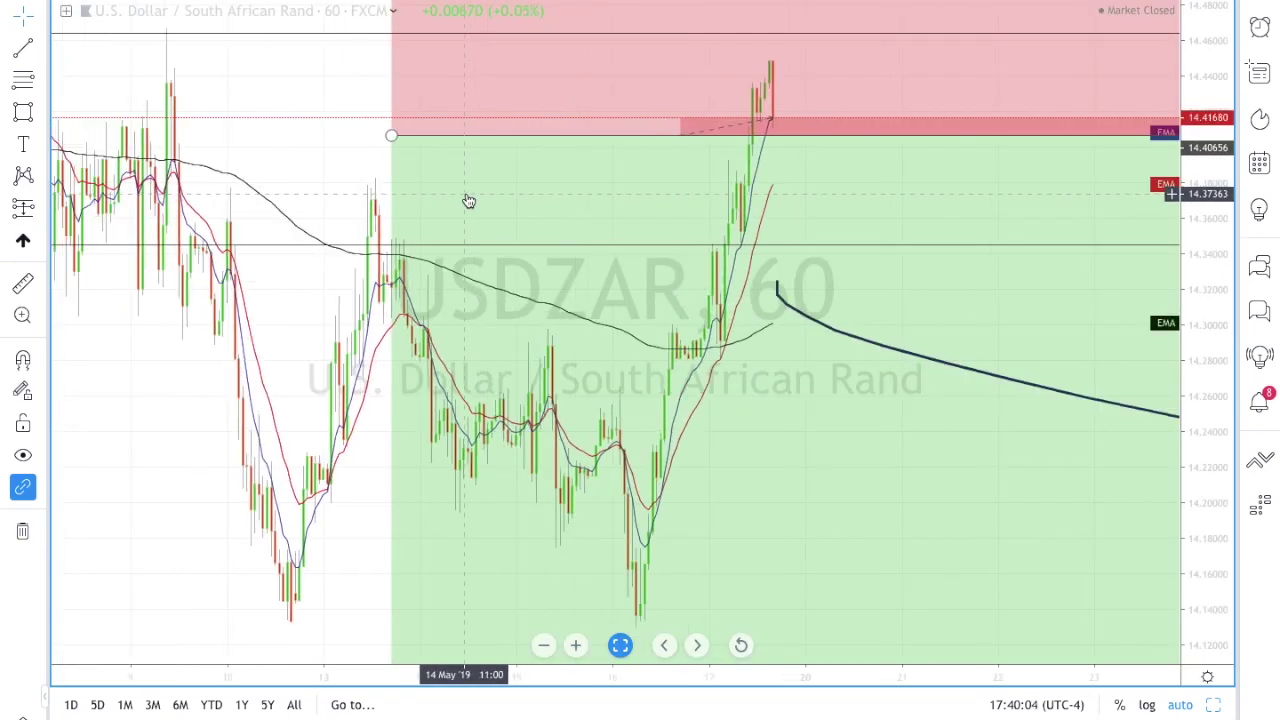
scroll(463, 199, "left", 5)
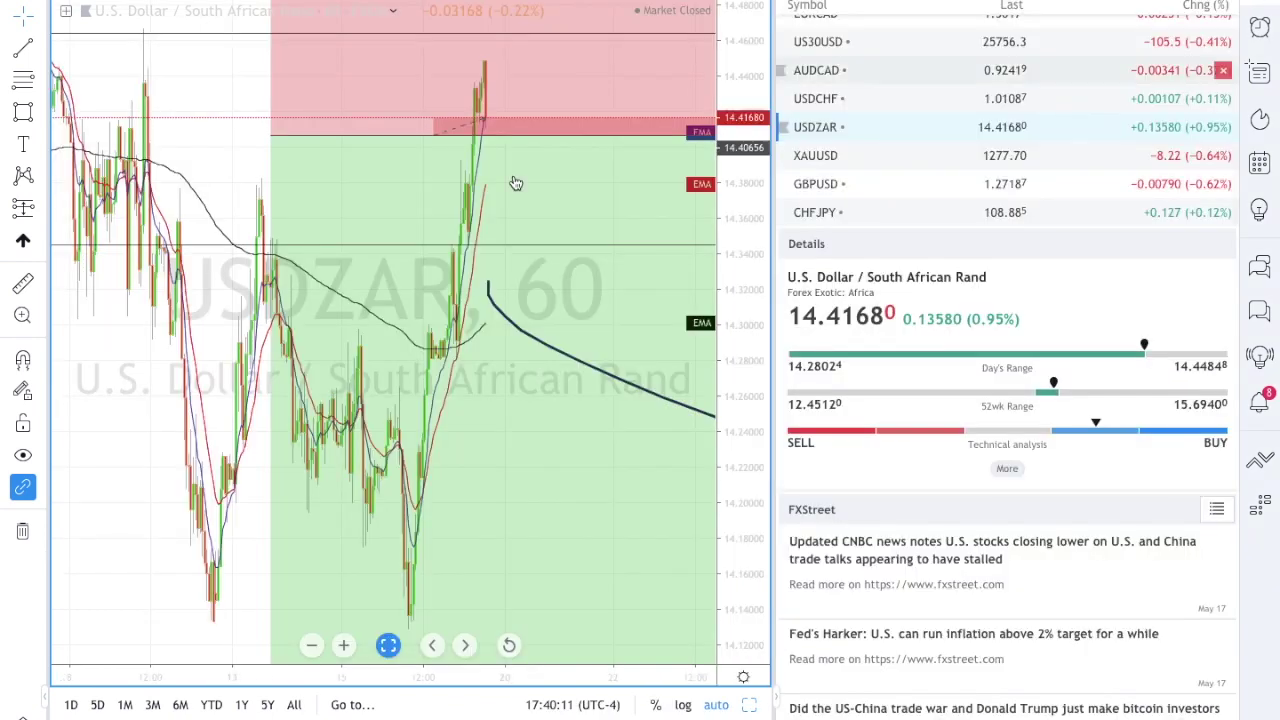
left_click(443, 209)
mouse_move(443, 209)
left_mouse_down()
mouse_move(471, 164)
mouse_move(494, 180)
left_mouse_up()
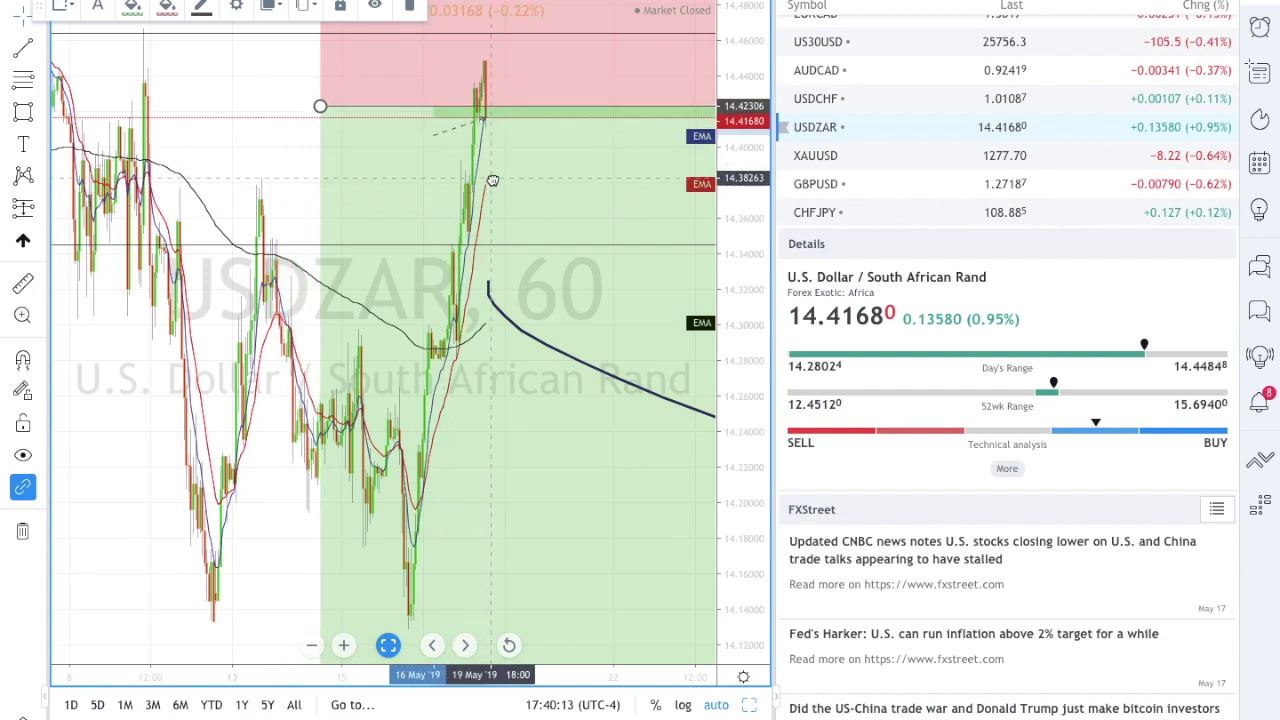
Step: Load XAUUSD from the watchlist, hide the watchlist and switch the chart to the 1-day interval
left_click(877, 155)
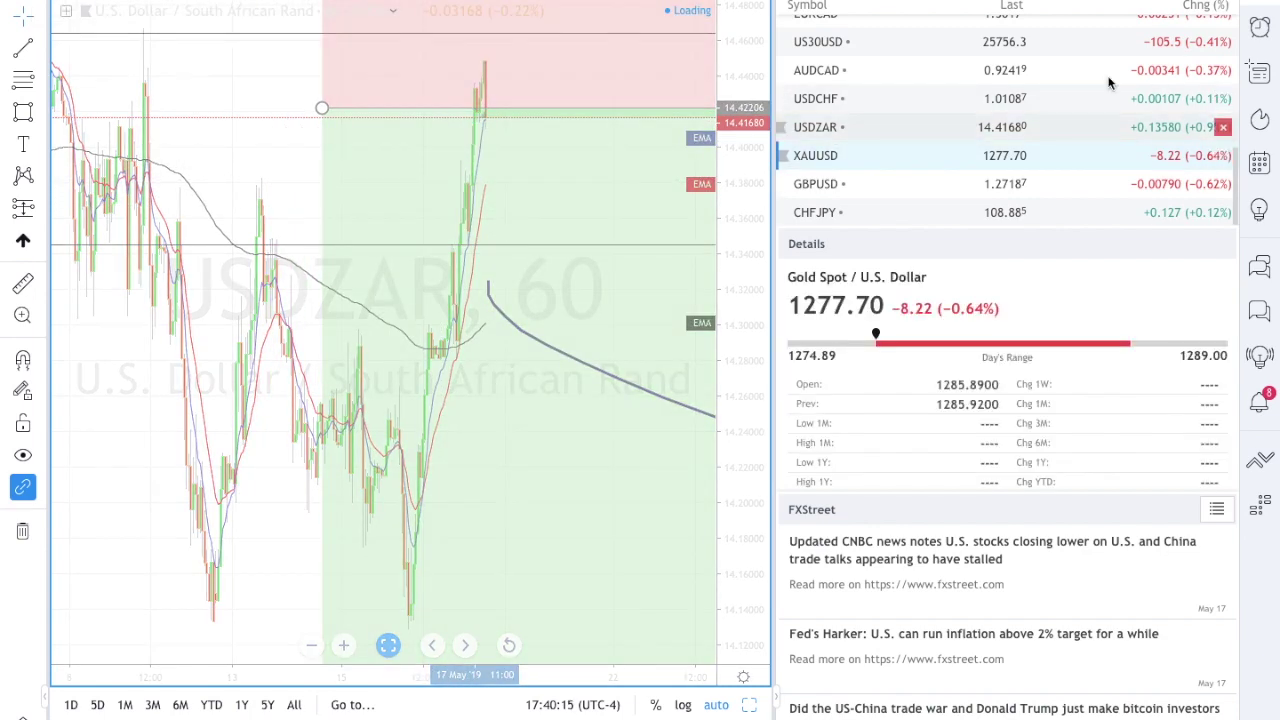
left_click(1260, 27)
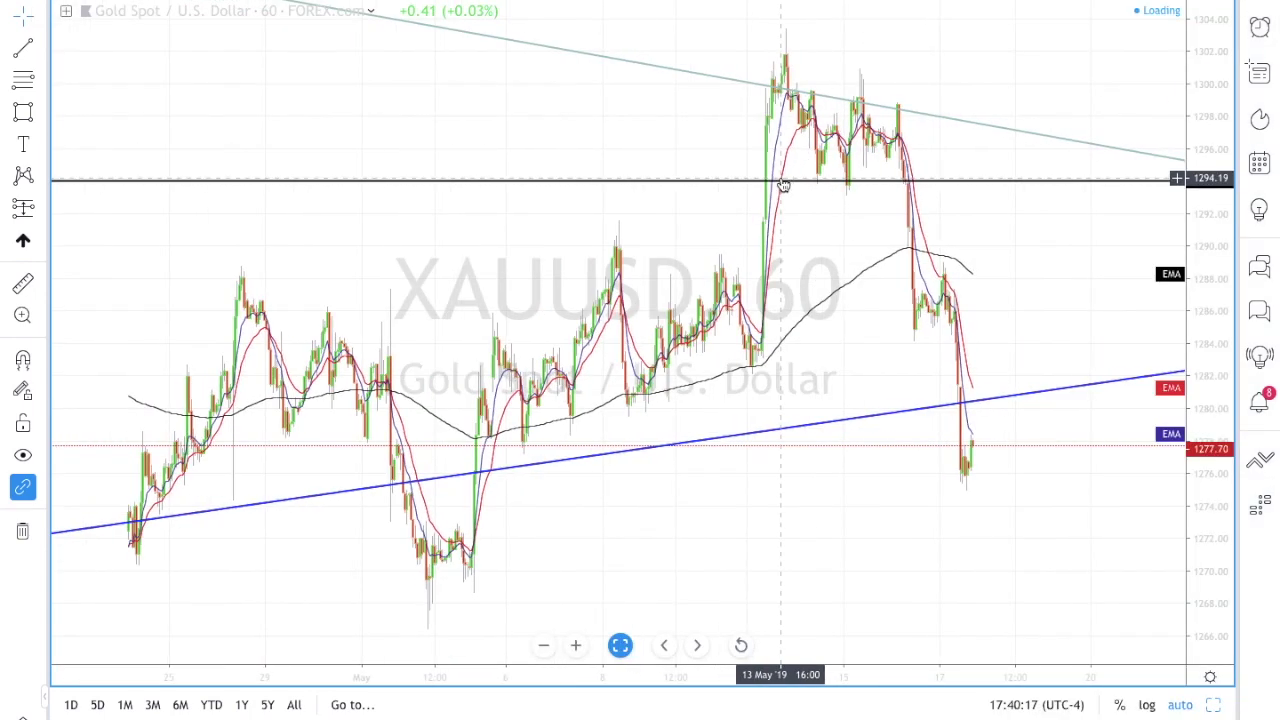
left_click(165, 3)
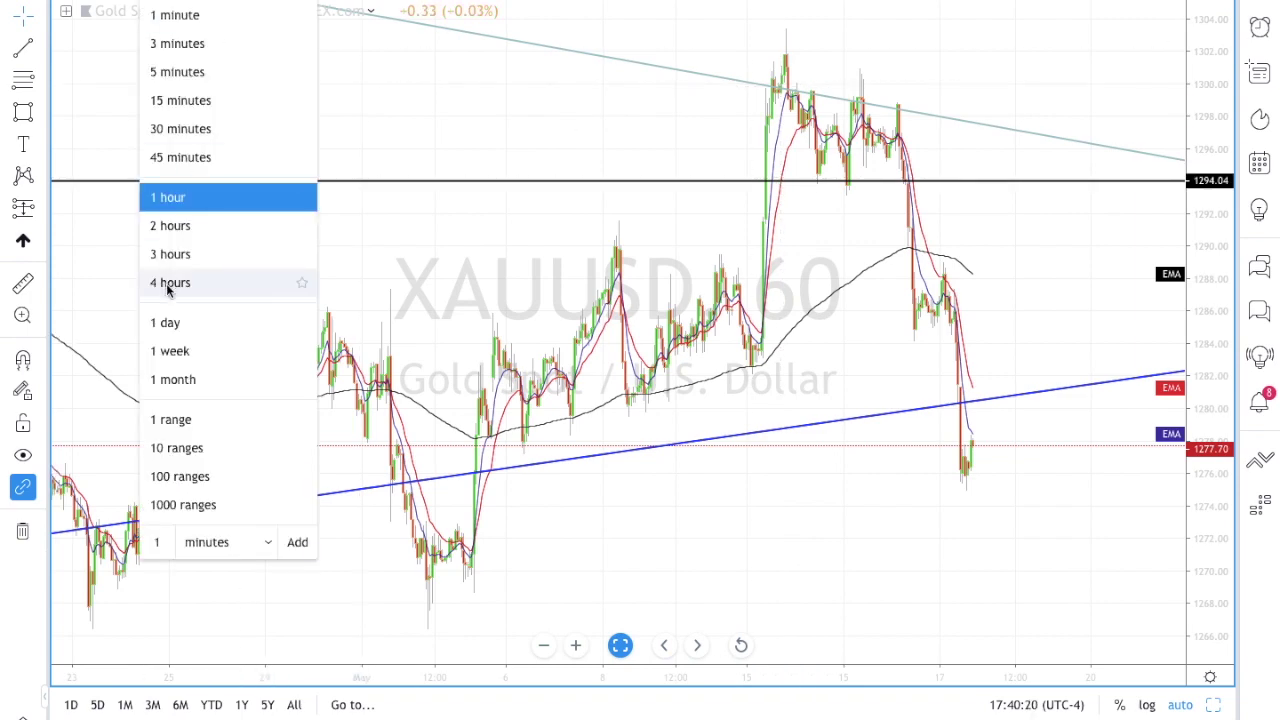
left_click(167, 323)
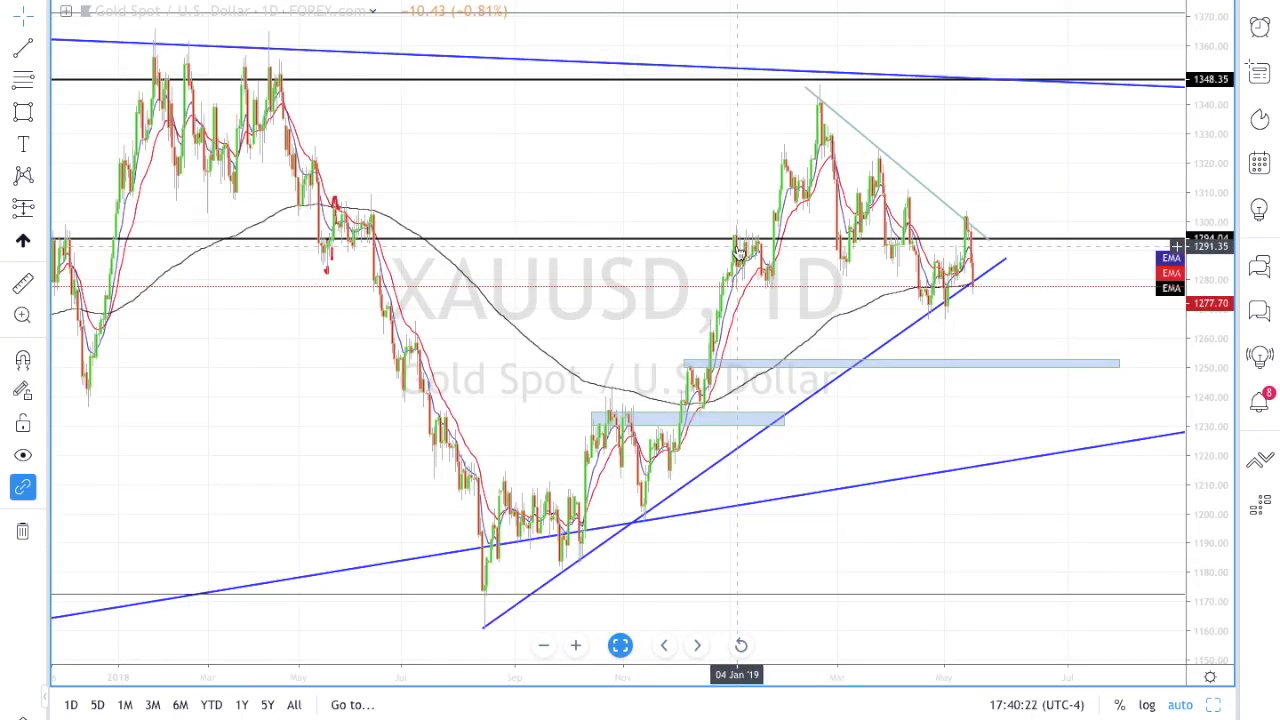
left_click_drag(640, 202, 572, 193)
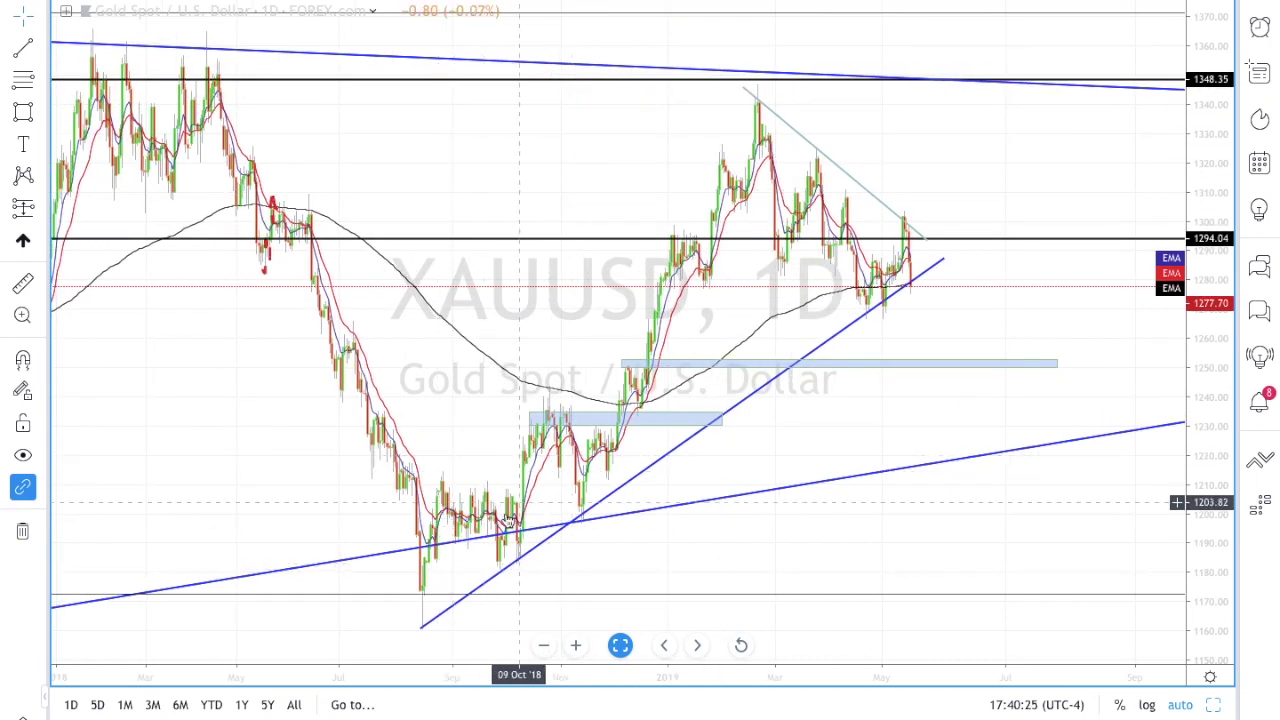
Step: Stretch the lower blue zone to 8 August 2019 with its upper edge at 1237.25, and extend the descending trend line to 5 June 2019
left_click(571, 423)
left_click_drag(726, 418, 1085, 405)
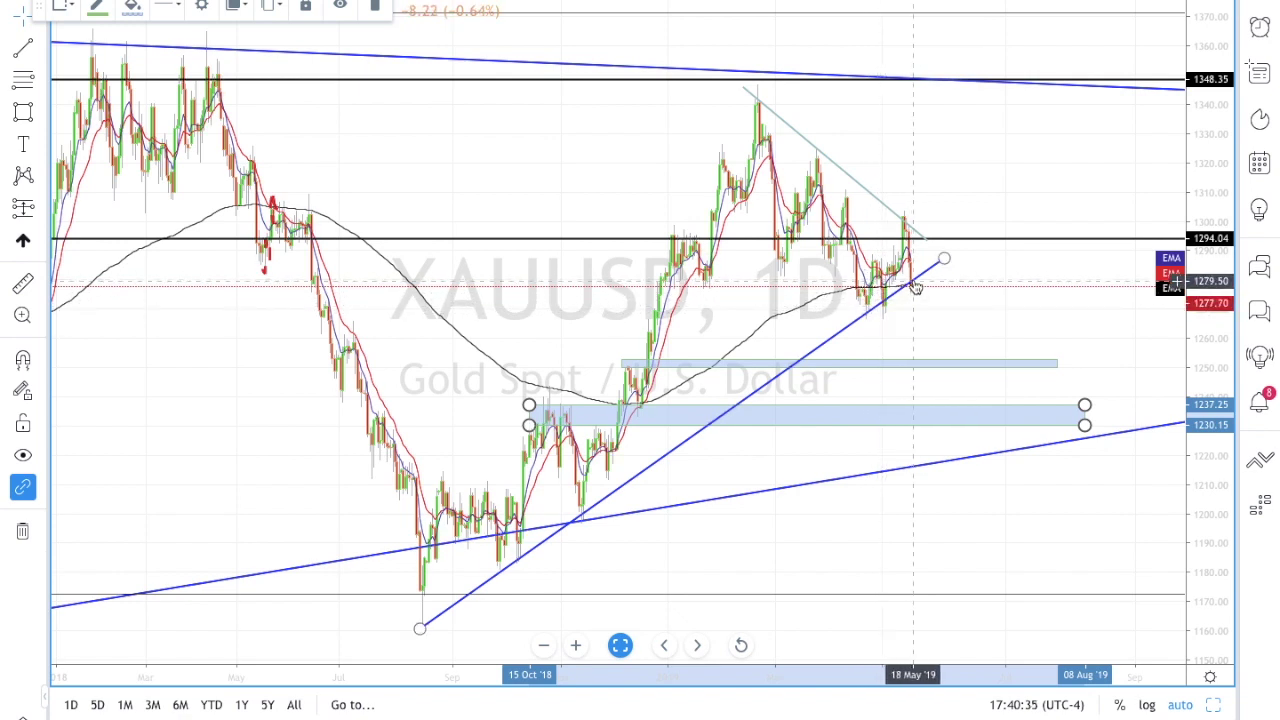
left_click_drag(928, 237, 951, 253)
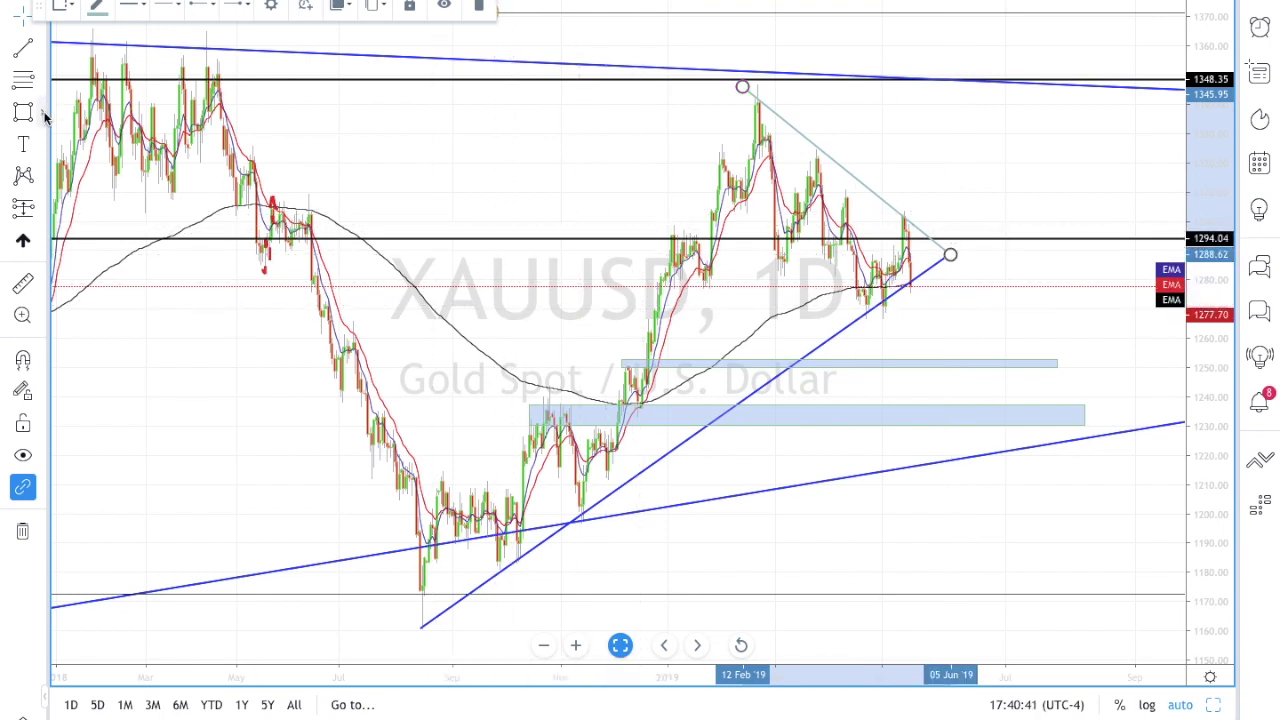
Step: Draw a Fibonacci retracement from the August 2018 low at 1172.21 to the February 2018 high at 1356.09
left_click(27, 82)
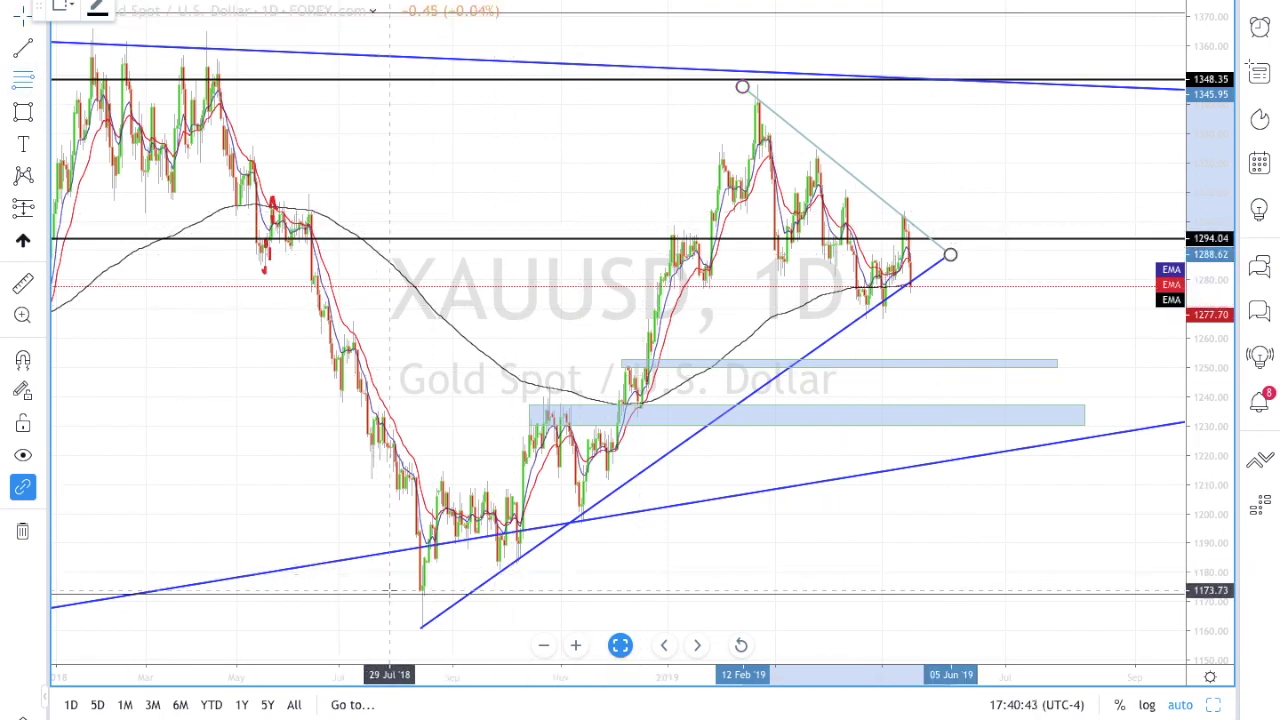
left_click(419, 594)
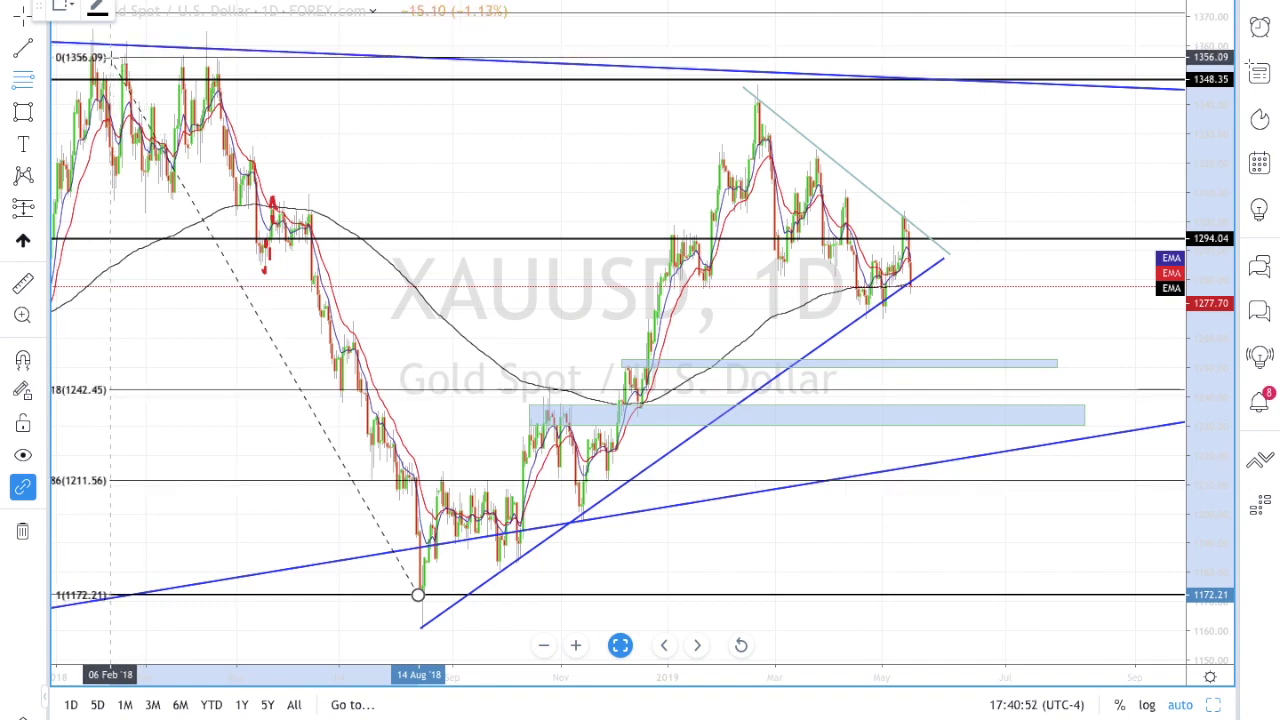
left_click(110, 57)
left_click_drag(354, 400, 432, 400)
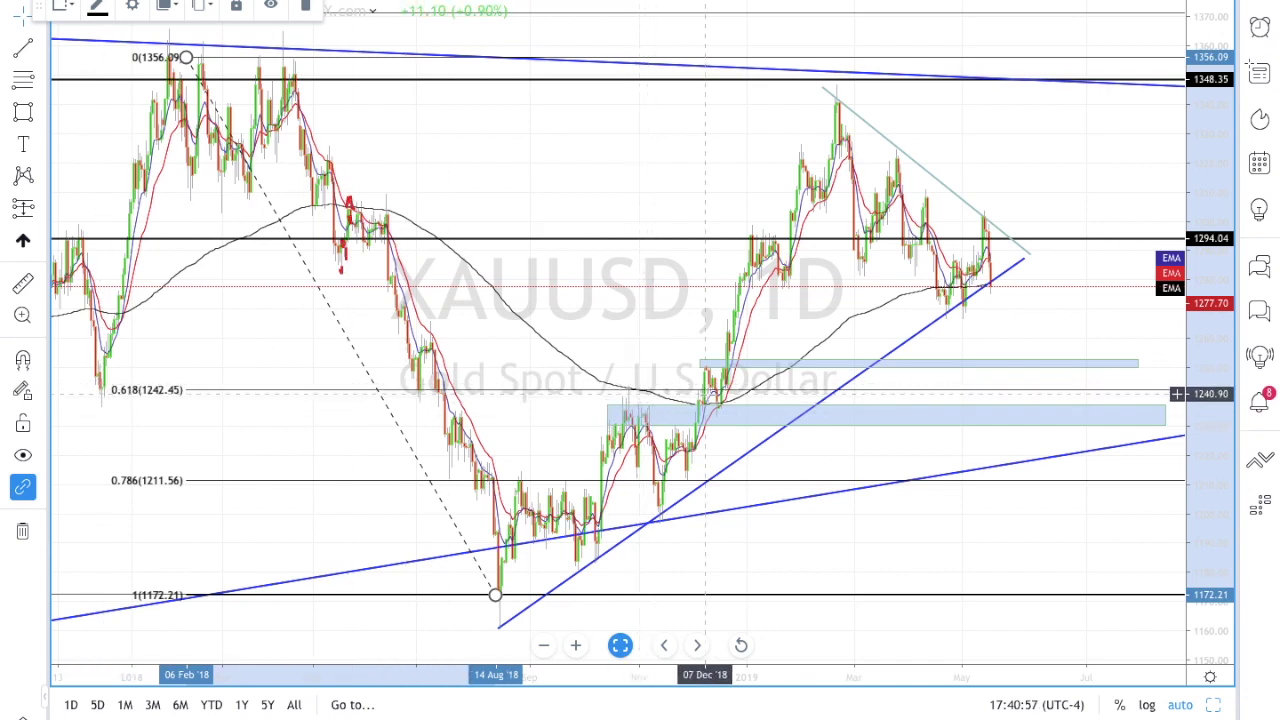
Step: Reverse the Fibonacci retracement, placing 0 at 1173.73 on 26 August 2018 and 1 at 1356.39 on 19 January 2018
left_click_drag(495, 595, 495, 598)
left_click_drag(447, 328, 403, 134)
left_click_drag(186, 57, 516, 590)
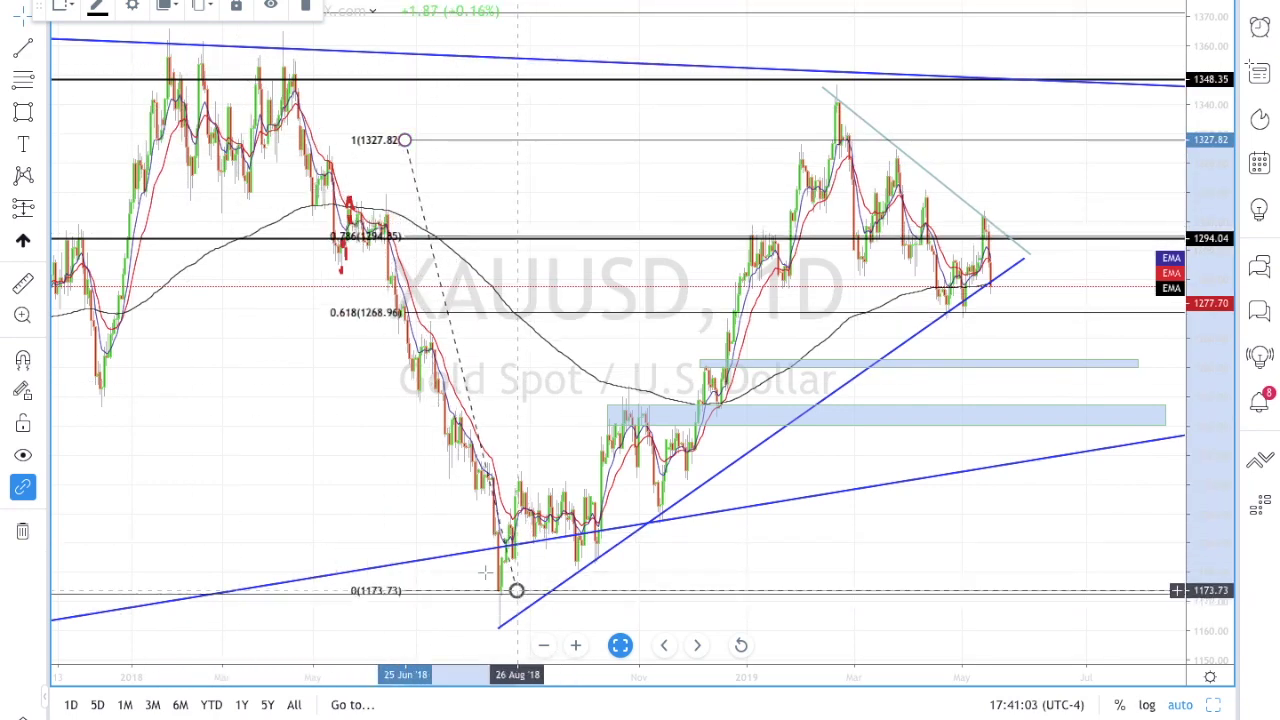
left_click_drag(405, 143, 165, 57)
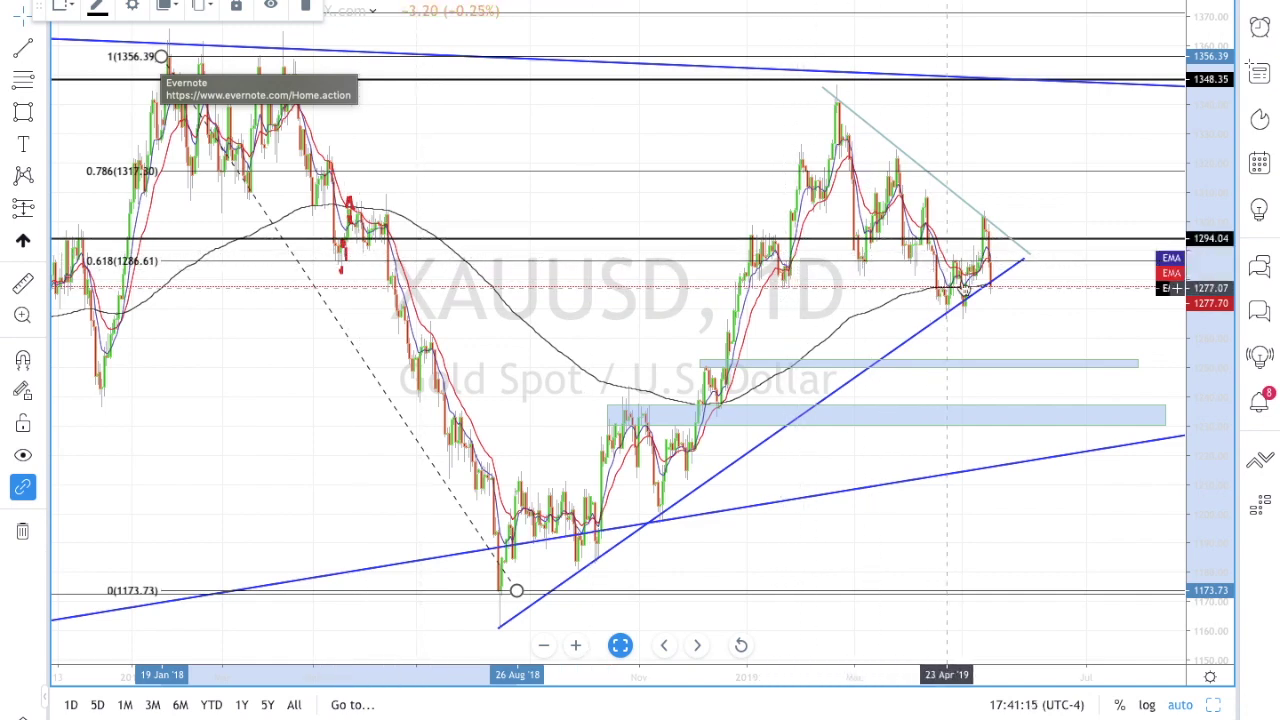
scroll(960, 268, "up", 4)
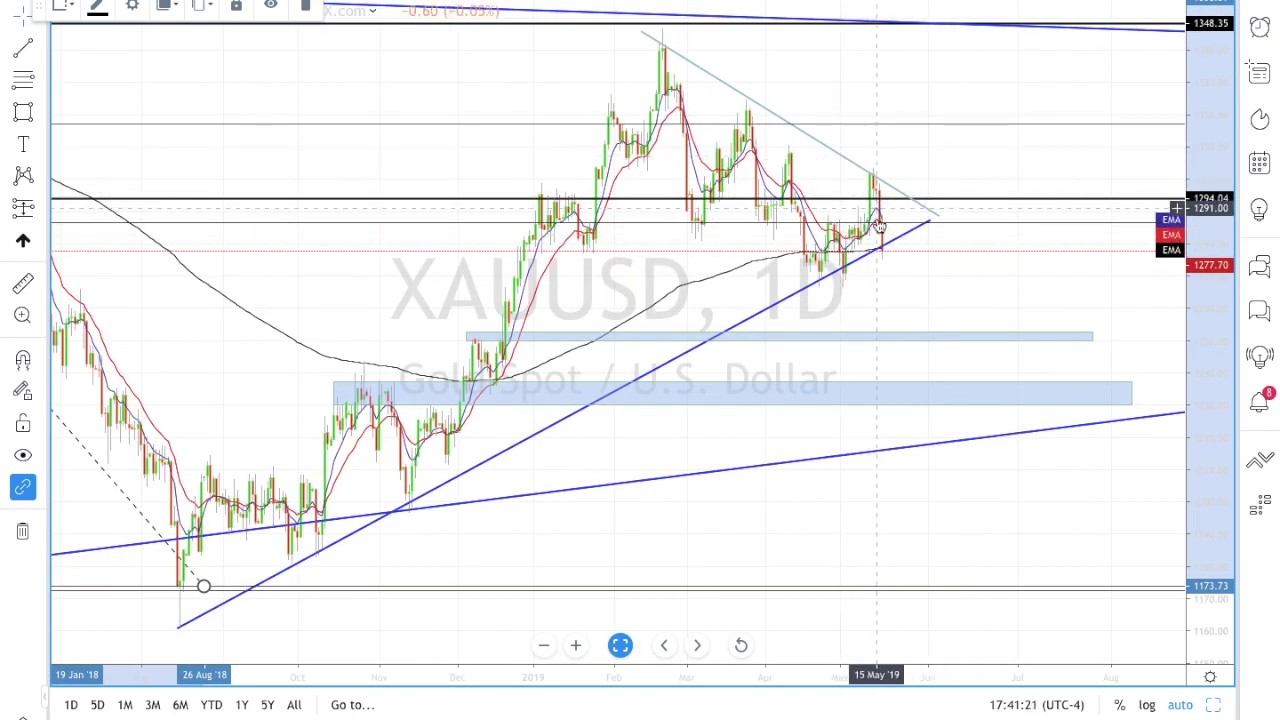
scroll(762, 213, "left", 5)
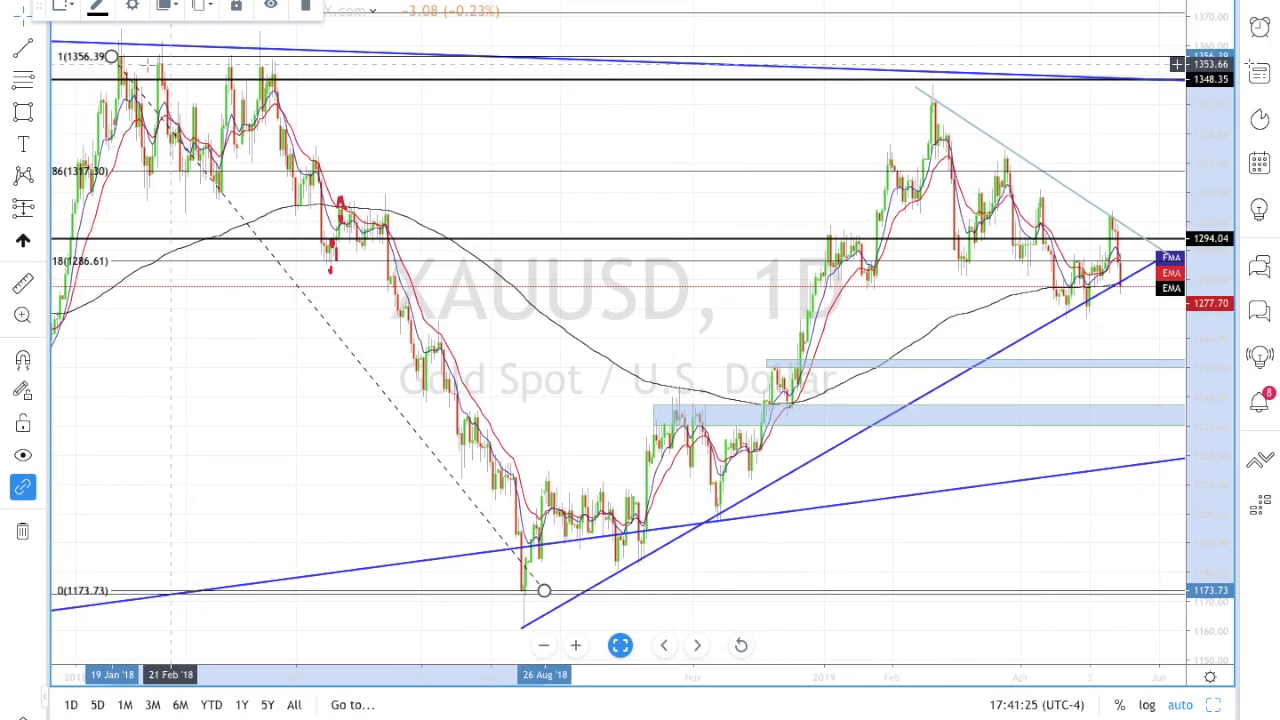
Step: Move the Fibonacci retracement onto the 2019 decline, with 1 at 1339.68 on 25 February and 0 at 1269.77 on 12 April
left_click_drag(112, 57, 949, 103)
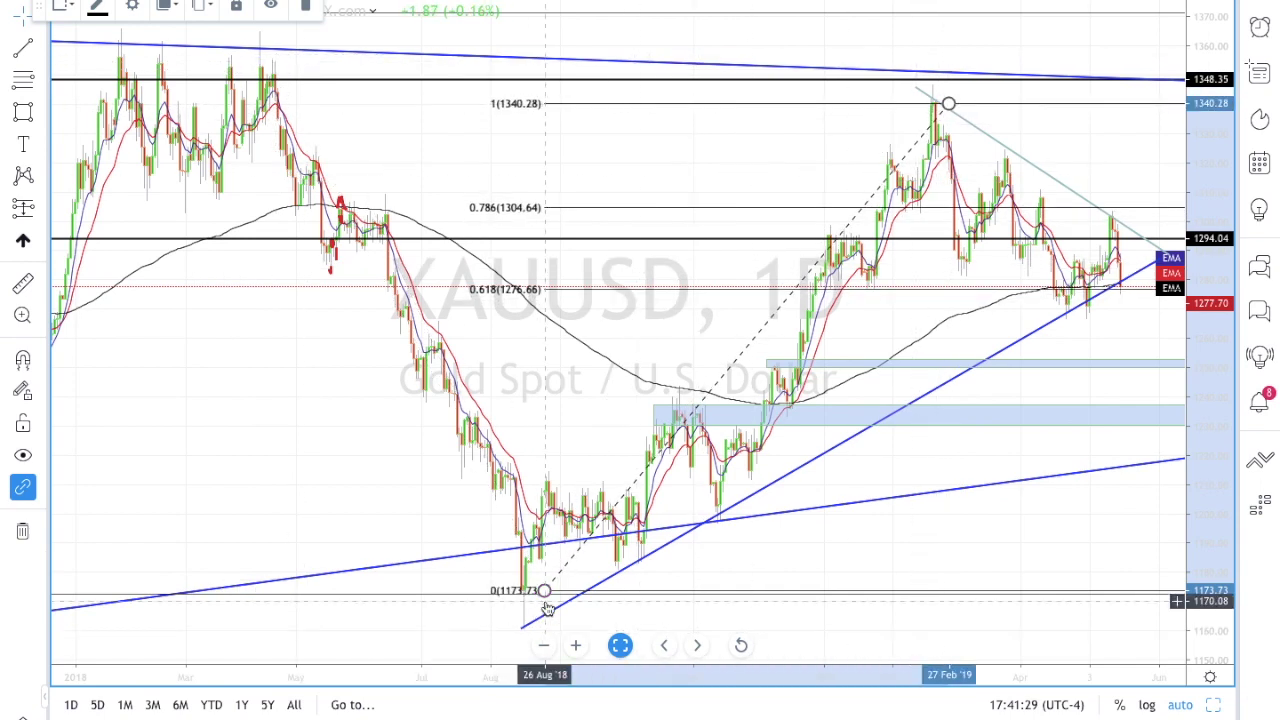
left_click_drag(548, 610, 1044, 309)
scroll(1044, 309, "up", 5)
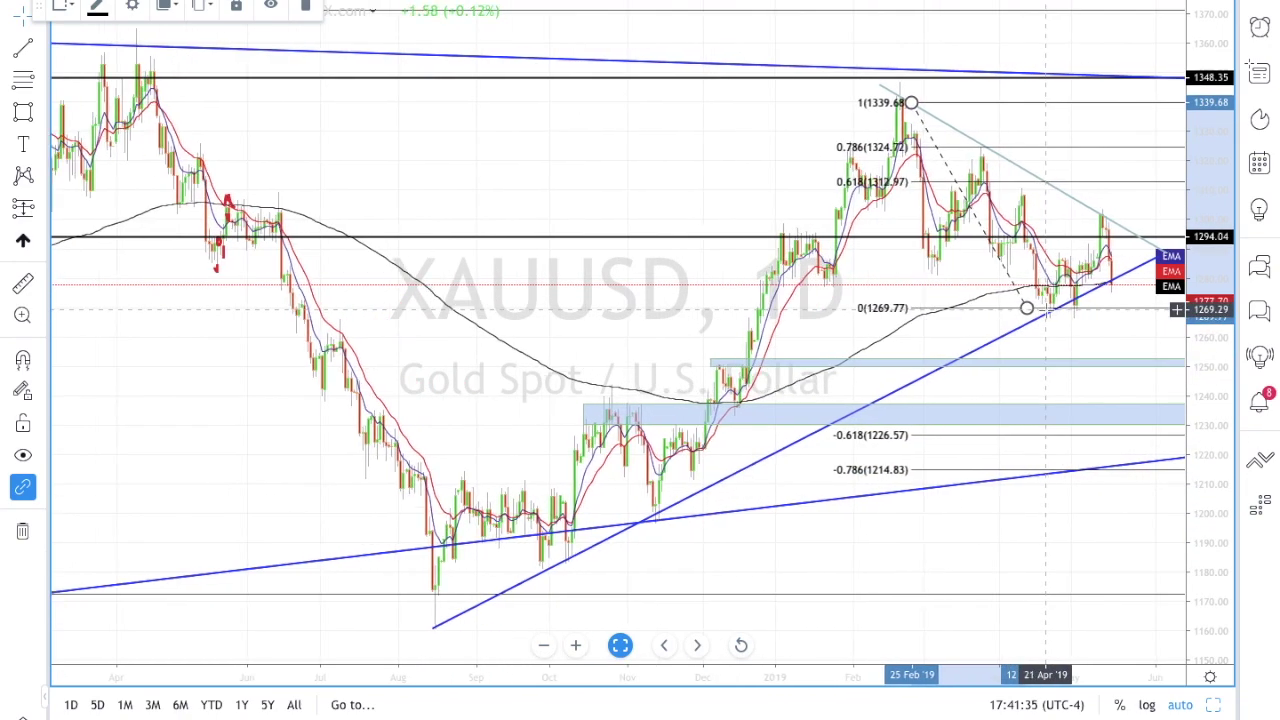
scroll(1048, 307, "up", 2)
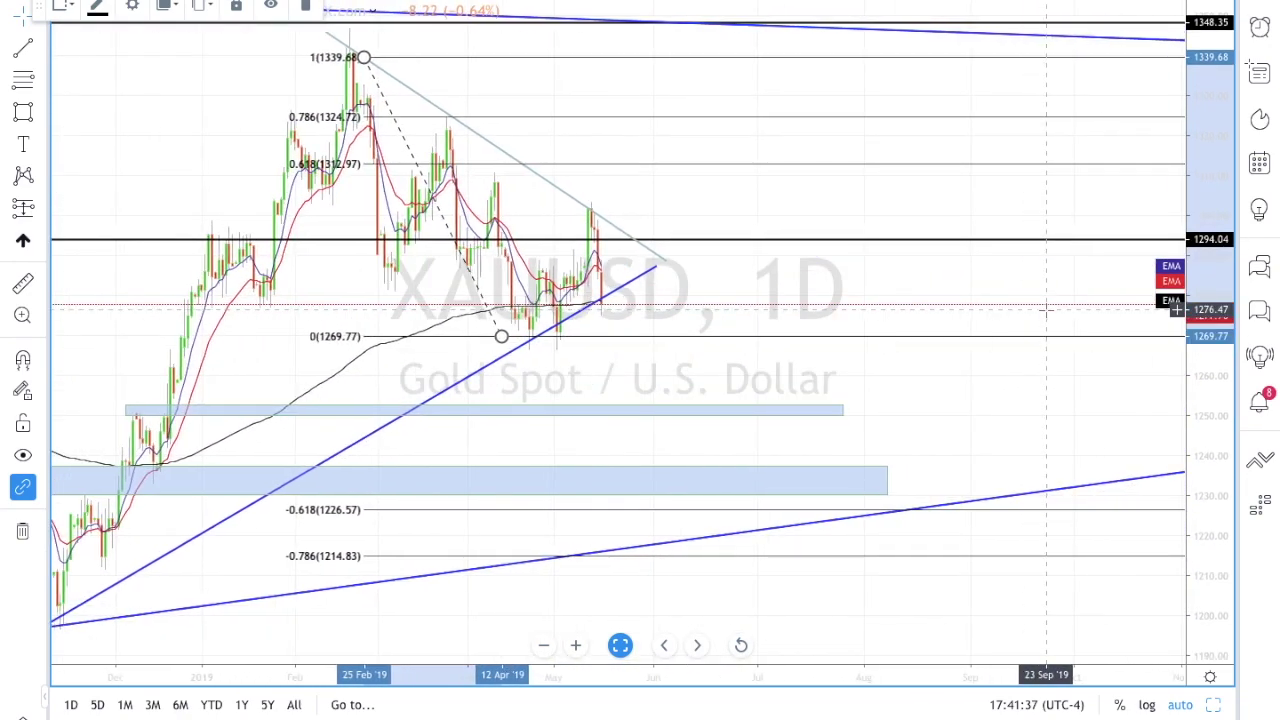
Step: Refine the Fibonacci anchors, setting 1 to 1344.69 on 18 February 2019 and 0 to 1286.25 on 5 April 2019
left_click_drag(495, 338, 535, 345)
left_click_drag(356, 57, 336, 36)
left_click_drag(390, 342, 455, 342)
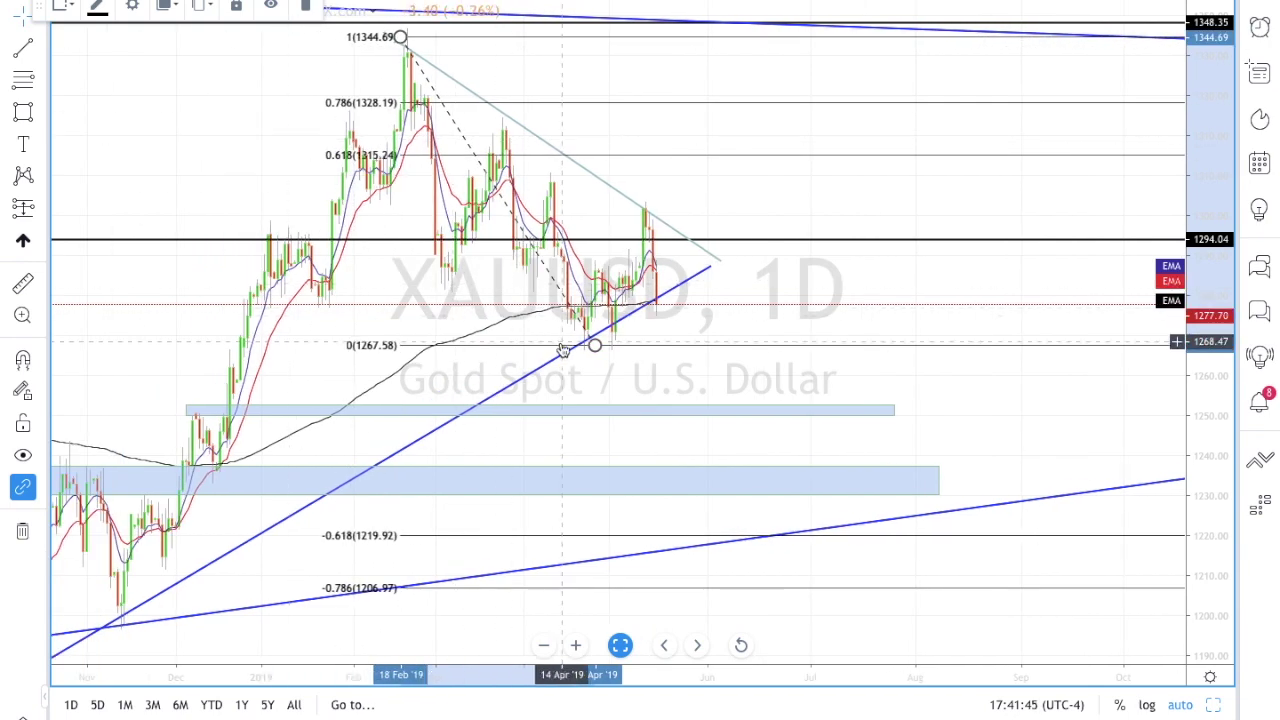
left_click_drag(594, 347, 537, 271)
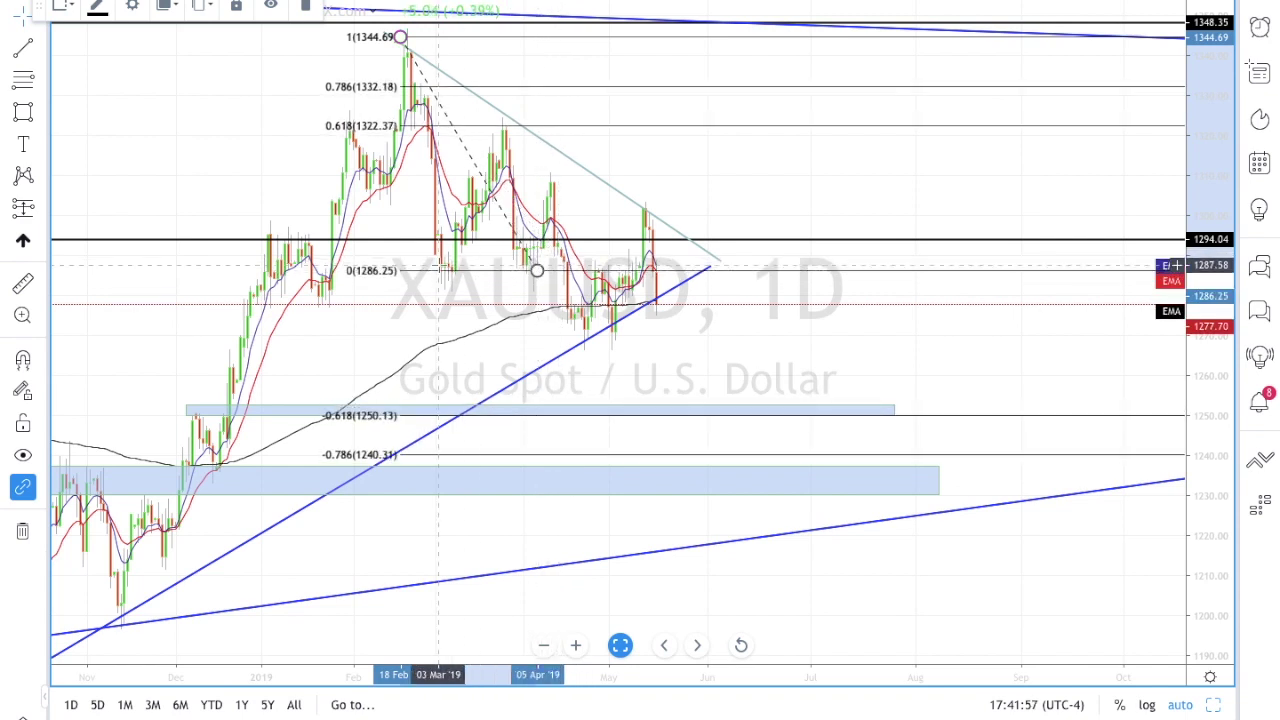
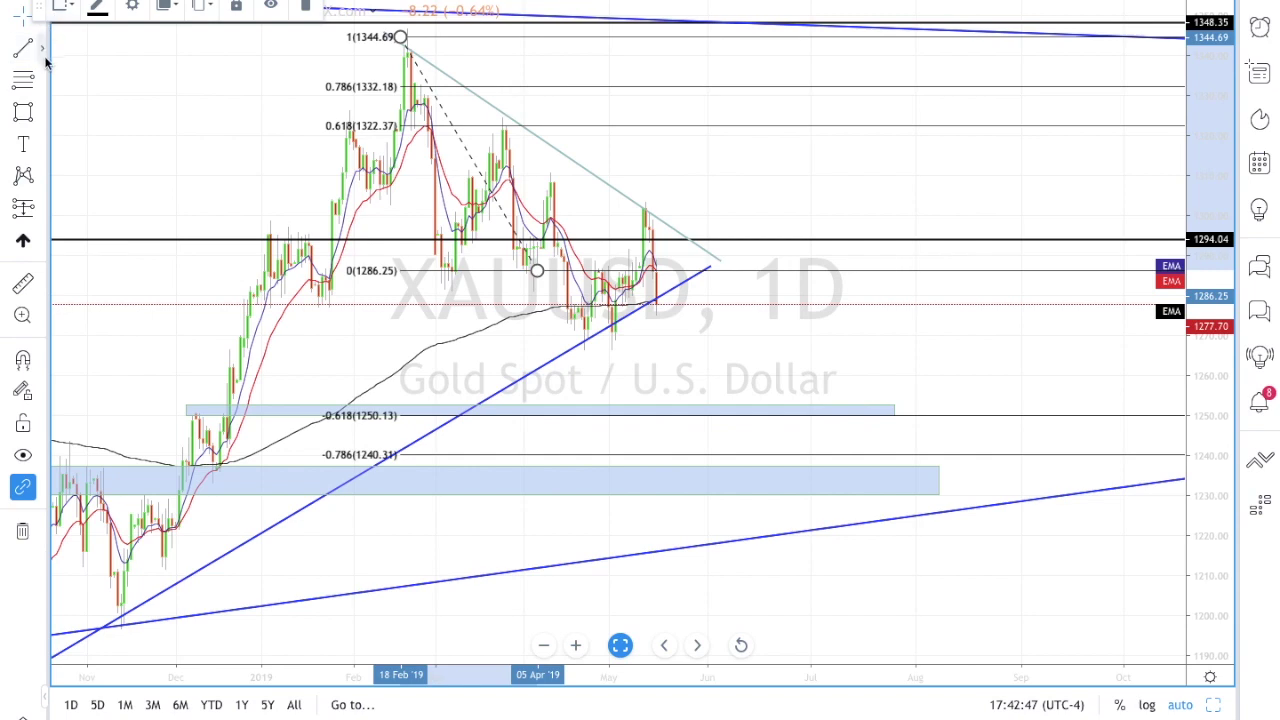
Step: Choose the Brush drawing tool and switch XAUUSD to the 4-hour interval
left_click(42, 88)
left_click(42, 113)
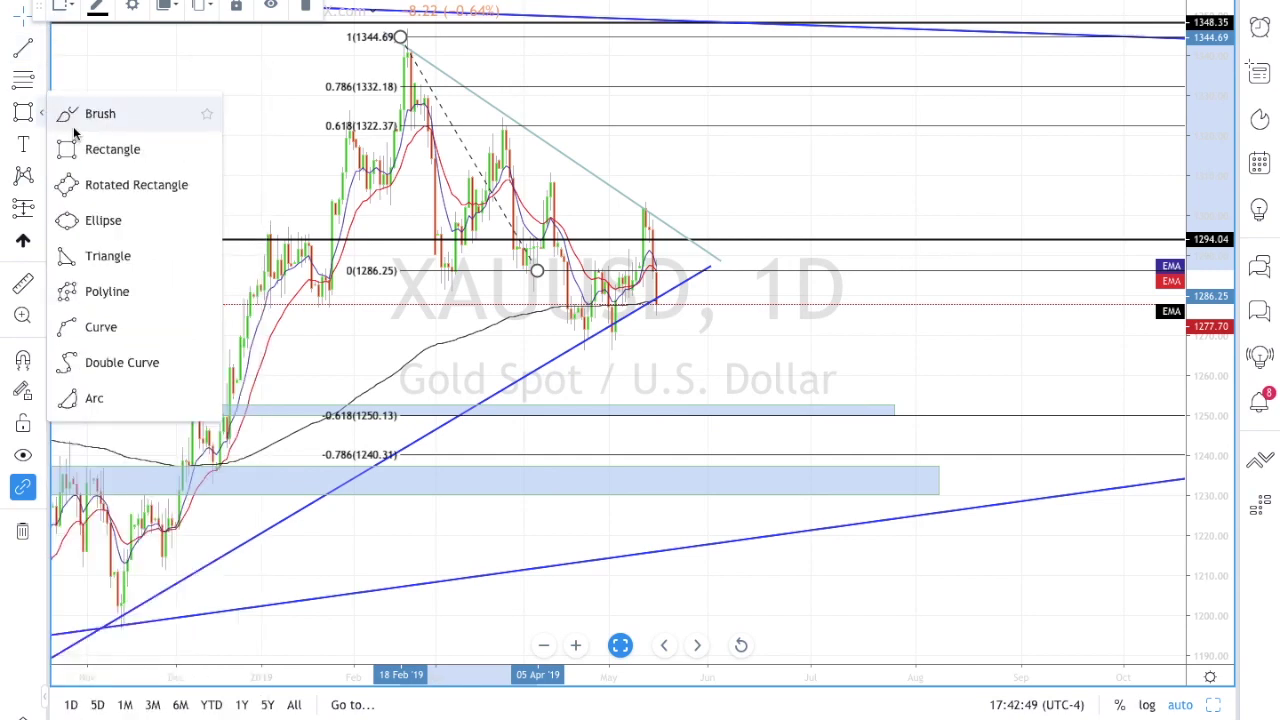
left_click(72, 118)
left_click(150, 2)
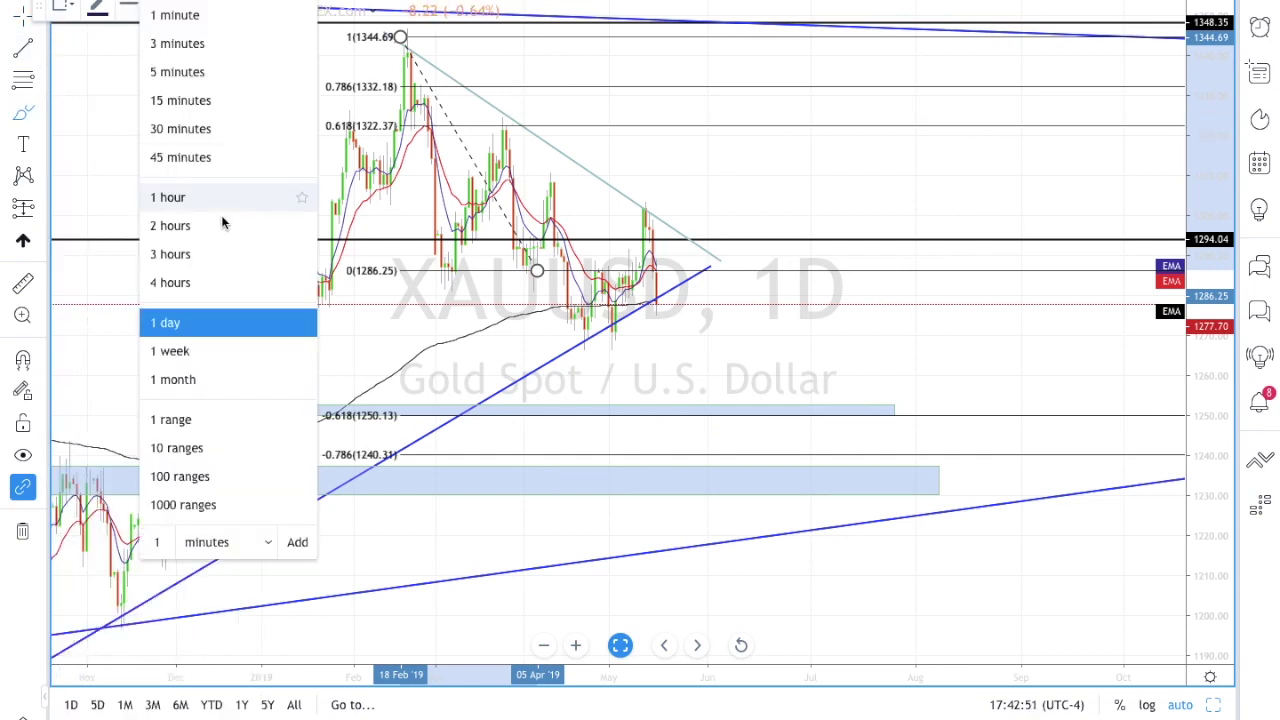
left_click(205, 282)
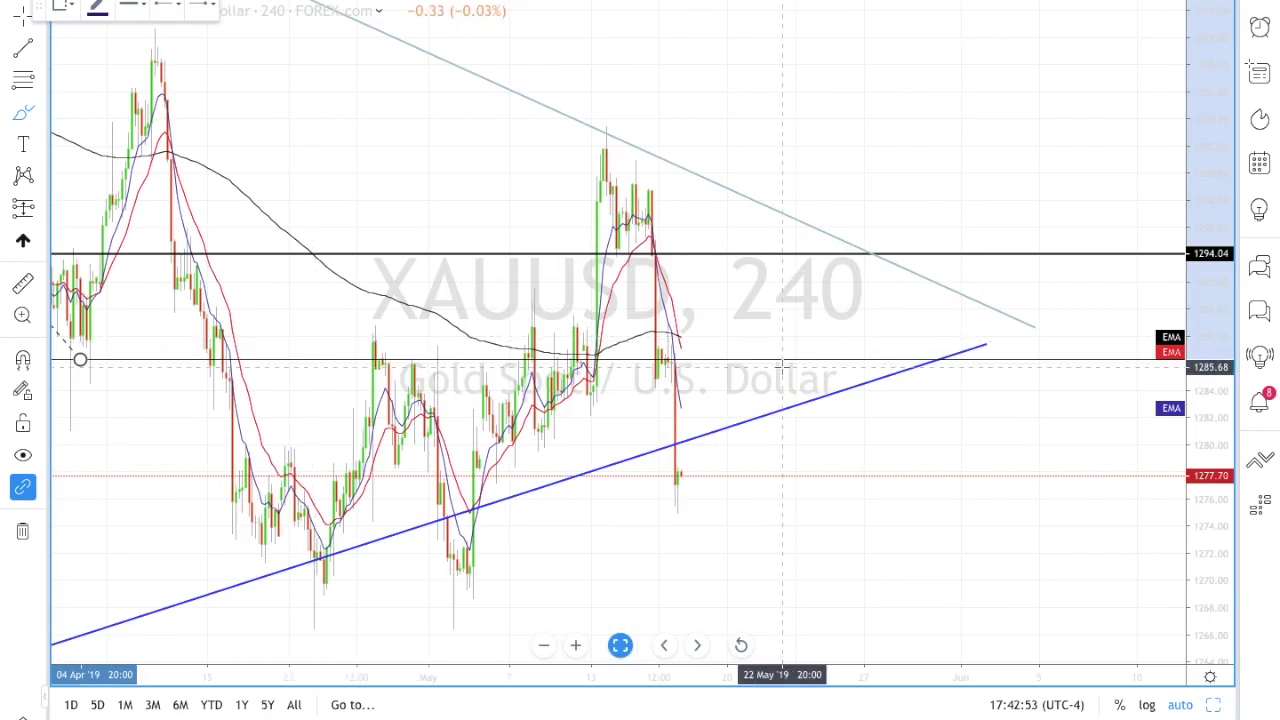
Step: Brush a projected price path rising to about 1294, oscillating between the converging trend lines, spiking to about 1305 and falling to about 1264 with an arrowhead
left_click_drag(696, 455, 760, 262)
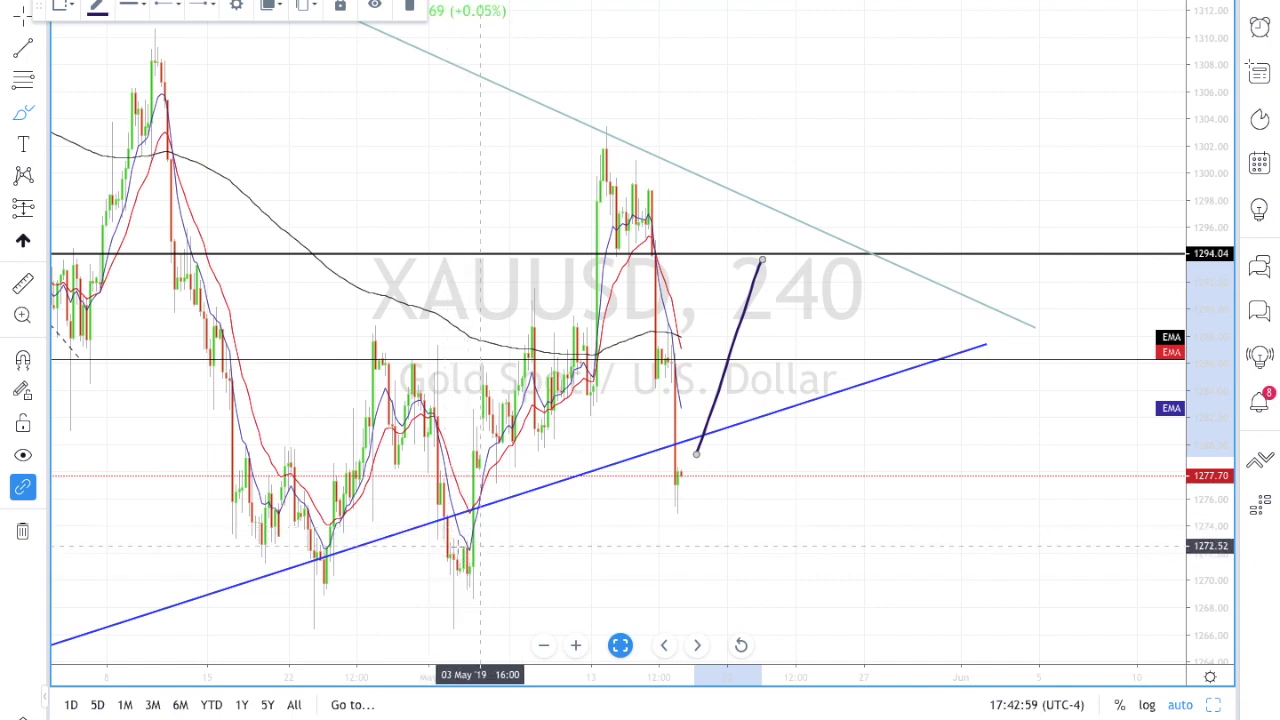
left_click(762, 260)
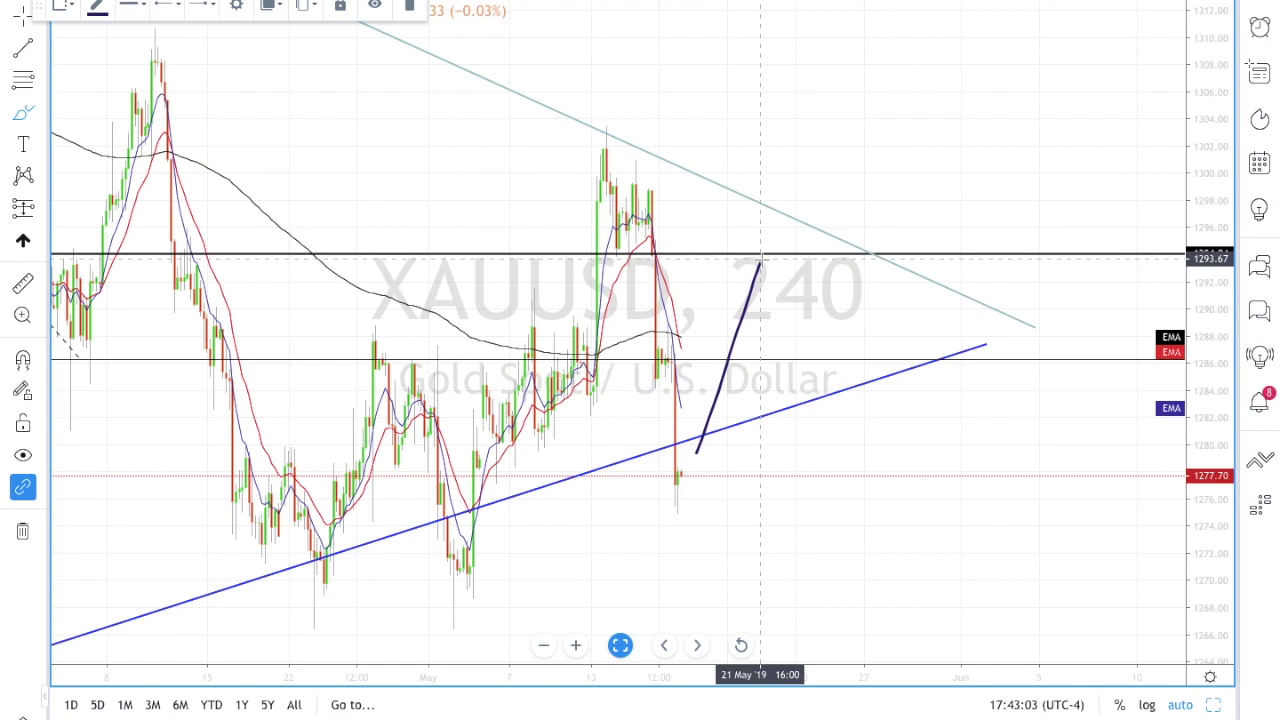
mouse_move(770, 273)
left_mouse_down()
mouse_move(793, 343)
mouse_move(850, 320)
mouse_move(895, 330)
mouse_move(922, 290)
mouse_move(956, 337)
left_mouse_up()
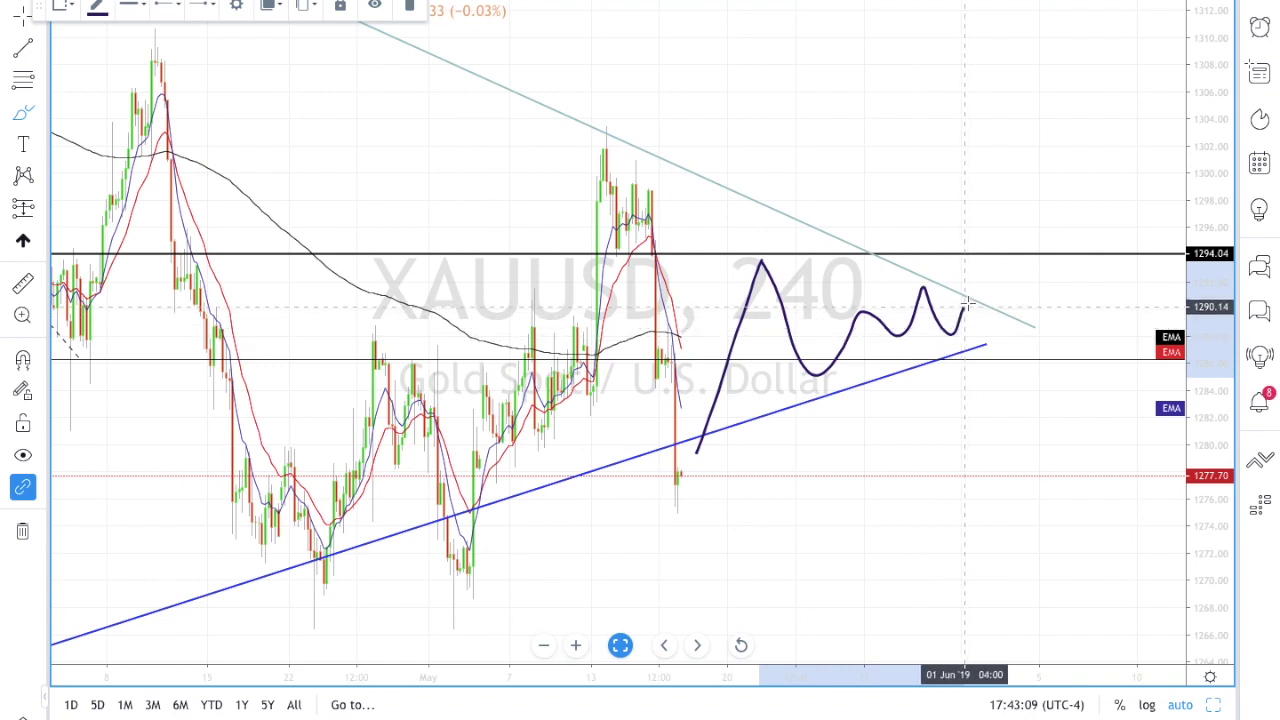
mouse_move(973, 318)
left_mouse_down()
mouse_move(1046, 100)
mouse_move(1074, 437)
mouse_move(1160, 640)
mouse_move(1103, 597)
mouse_move(1188, 635)
left_mouse_up()
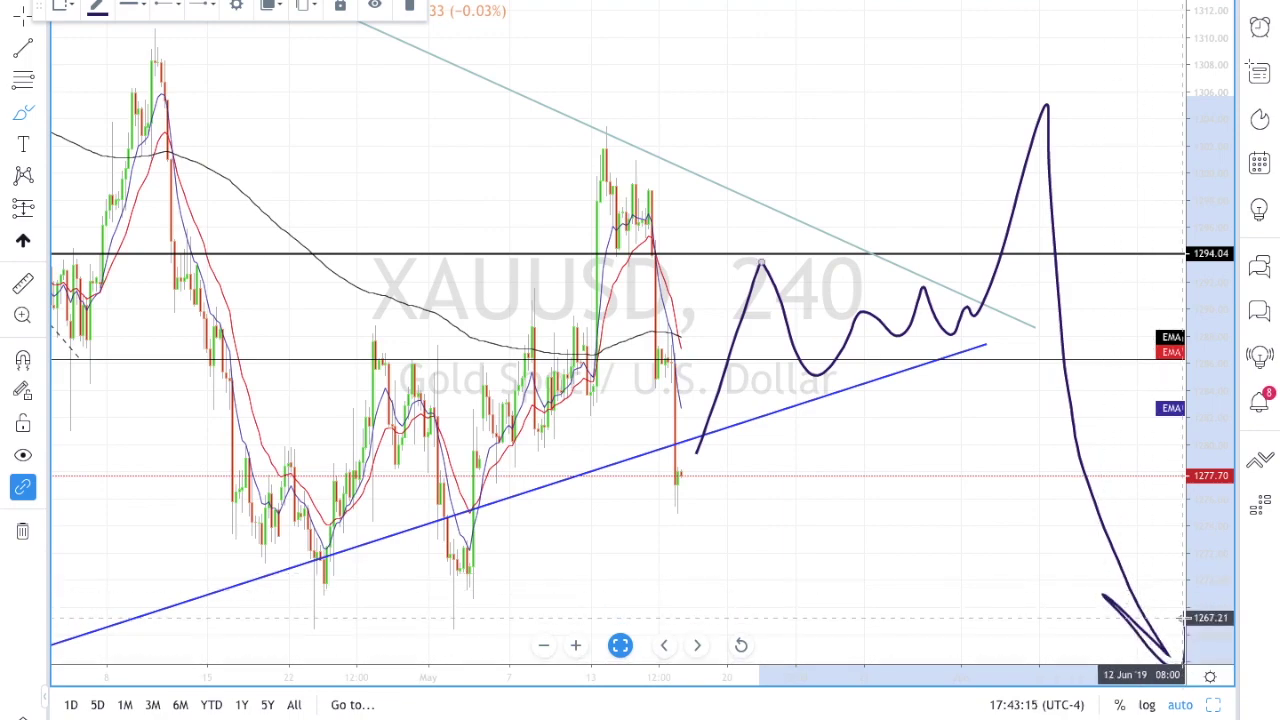
Step: Examine the projected price path against the converging trend lines, Fibonacci levels and blue zones on the wider 4-hour chart
scroll(768, 415, "down", 5)
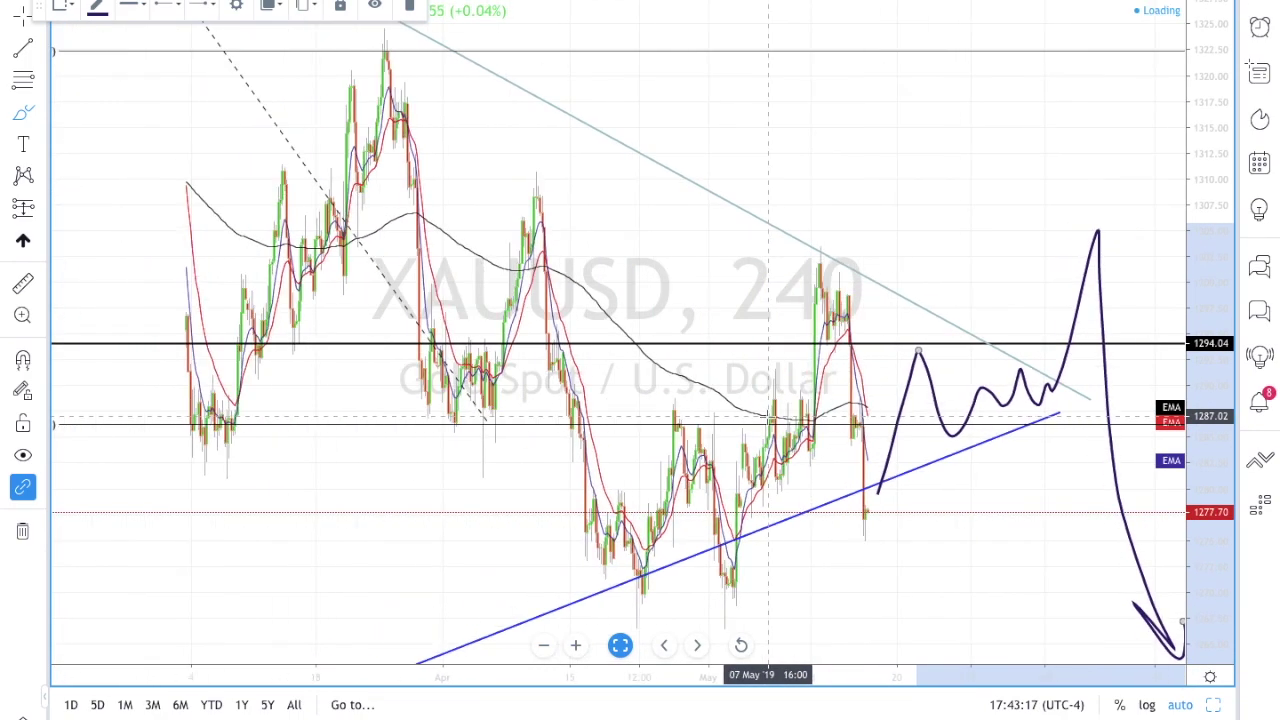
scroll(768, 415, "down", 3)
scroll(900, 400, "up", 2)
scroll(1118, 378, "up", 2)
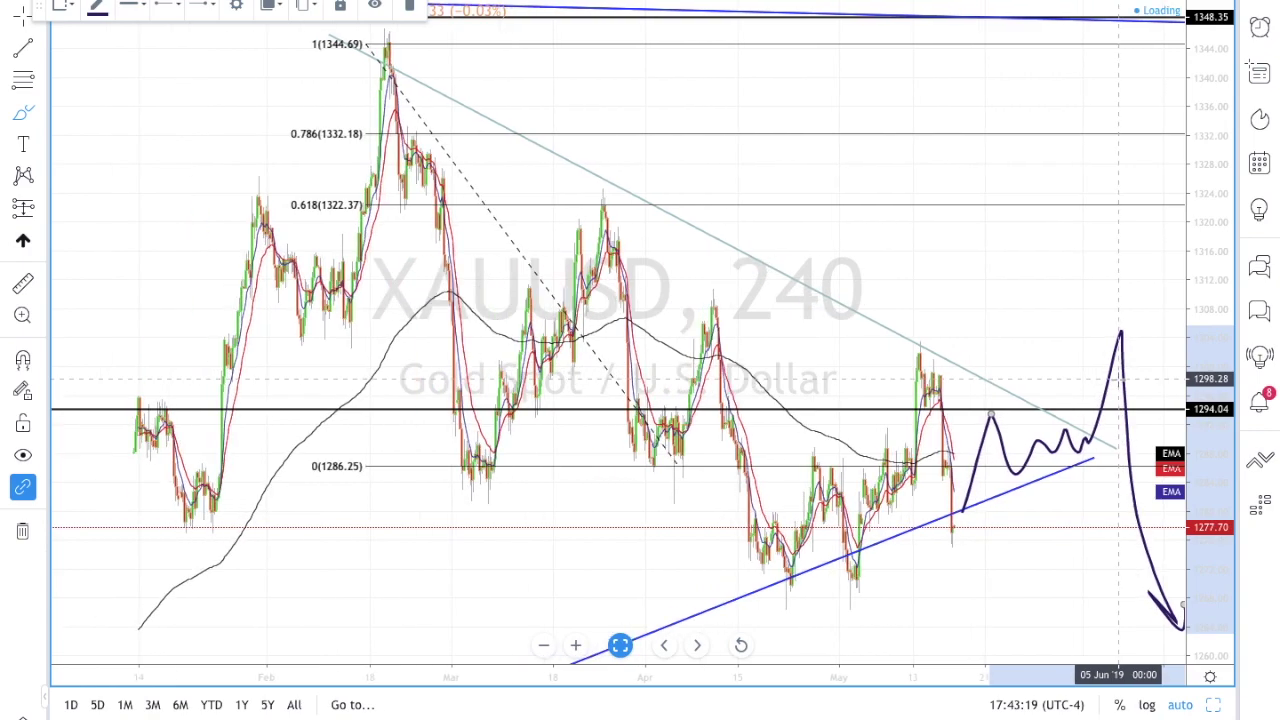
scroll(1118, 378, "down", 3)
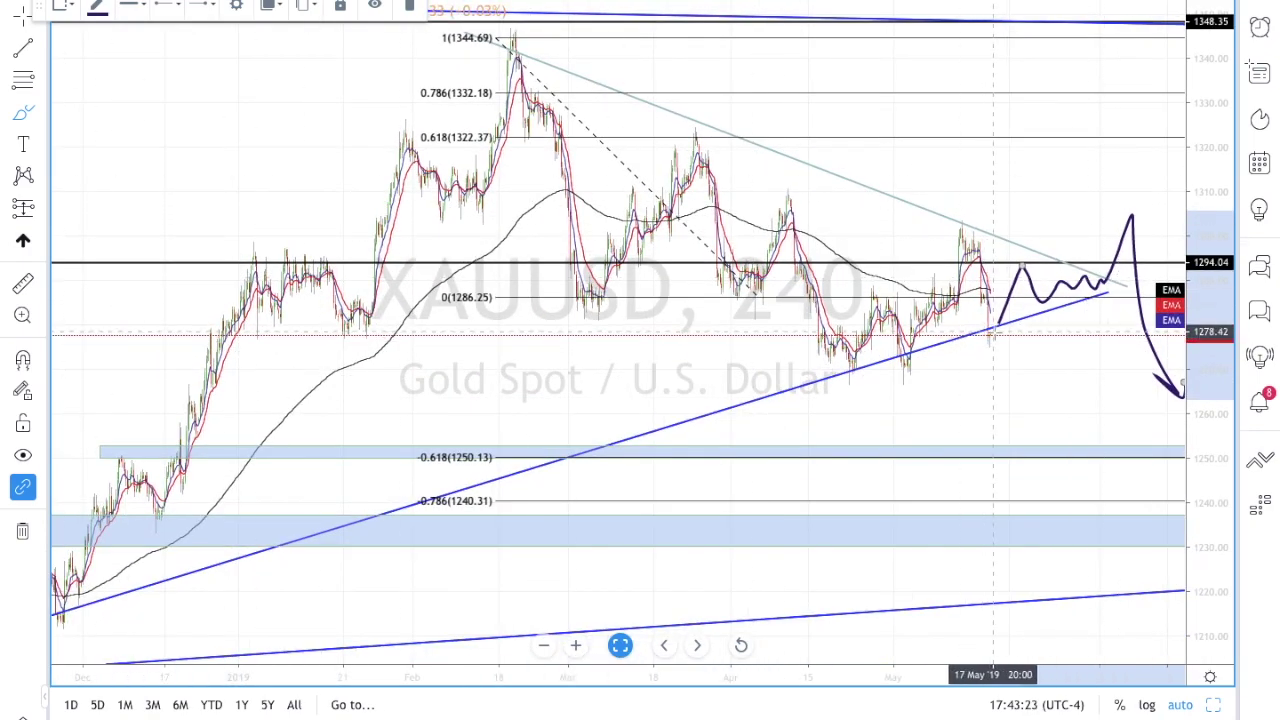
scroll(993, 332, "up", 2)
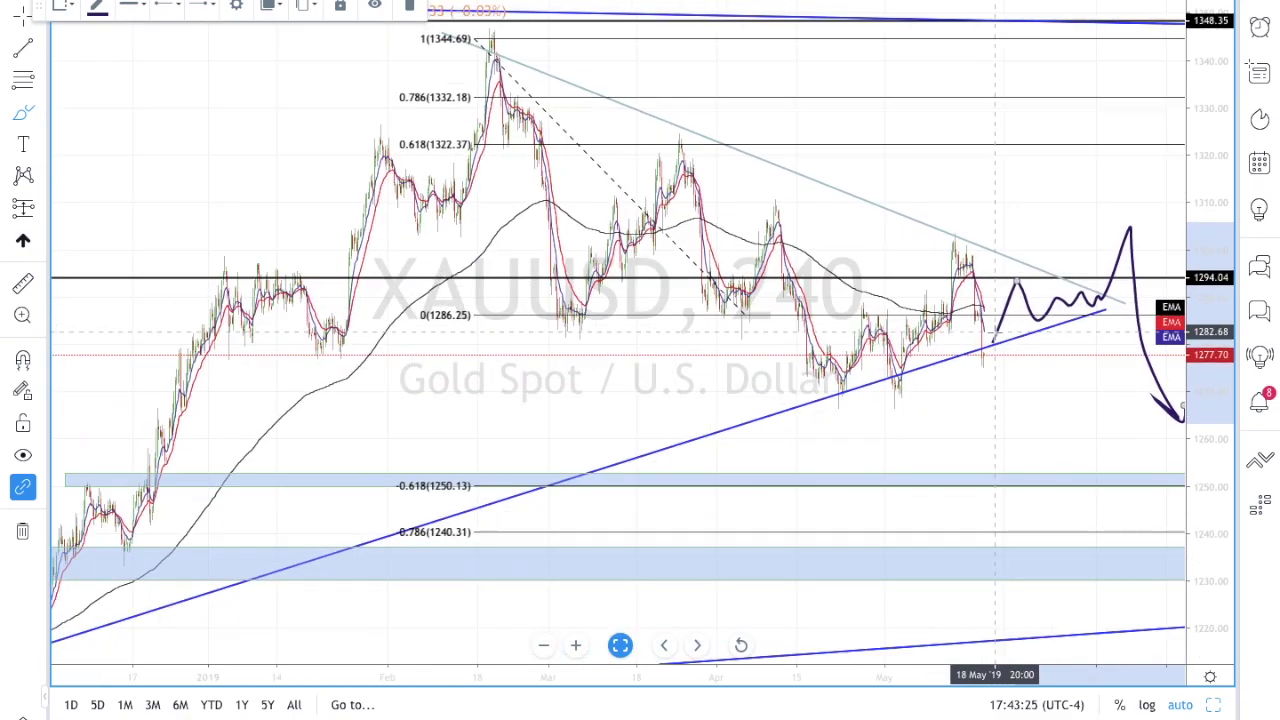
scroll(993, 332, "down", 1)
left_click(575, 647)
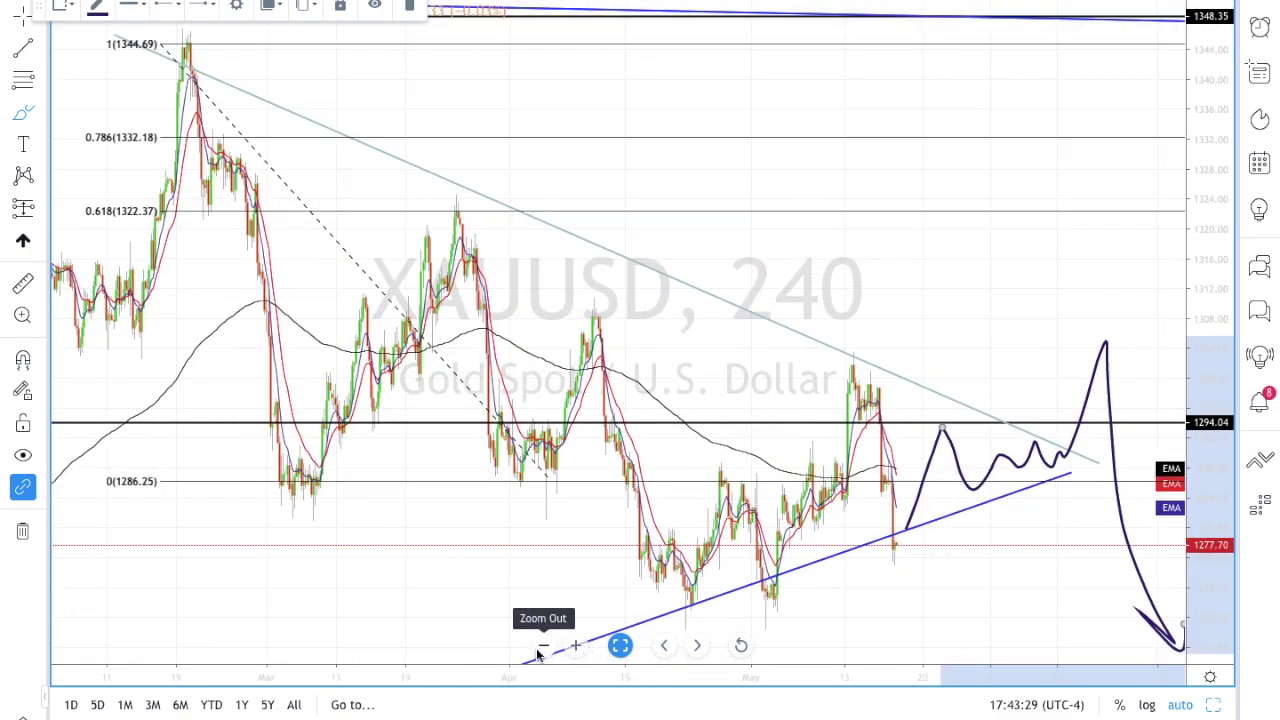
left_click(542, 646)
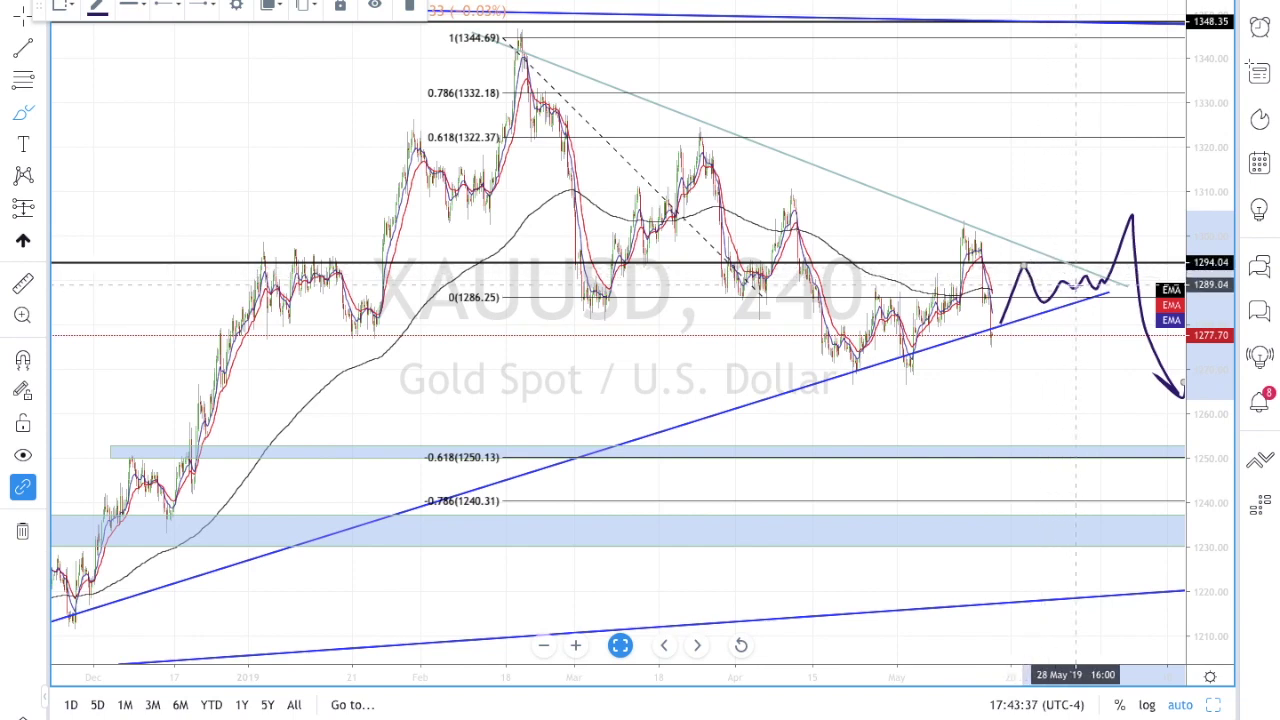
Step: Place a short position beside the projected path, with entry at 1282.88, stop at 1306.92 and target at 1252.48
left_click_drag(1088, 313, 940, 500)
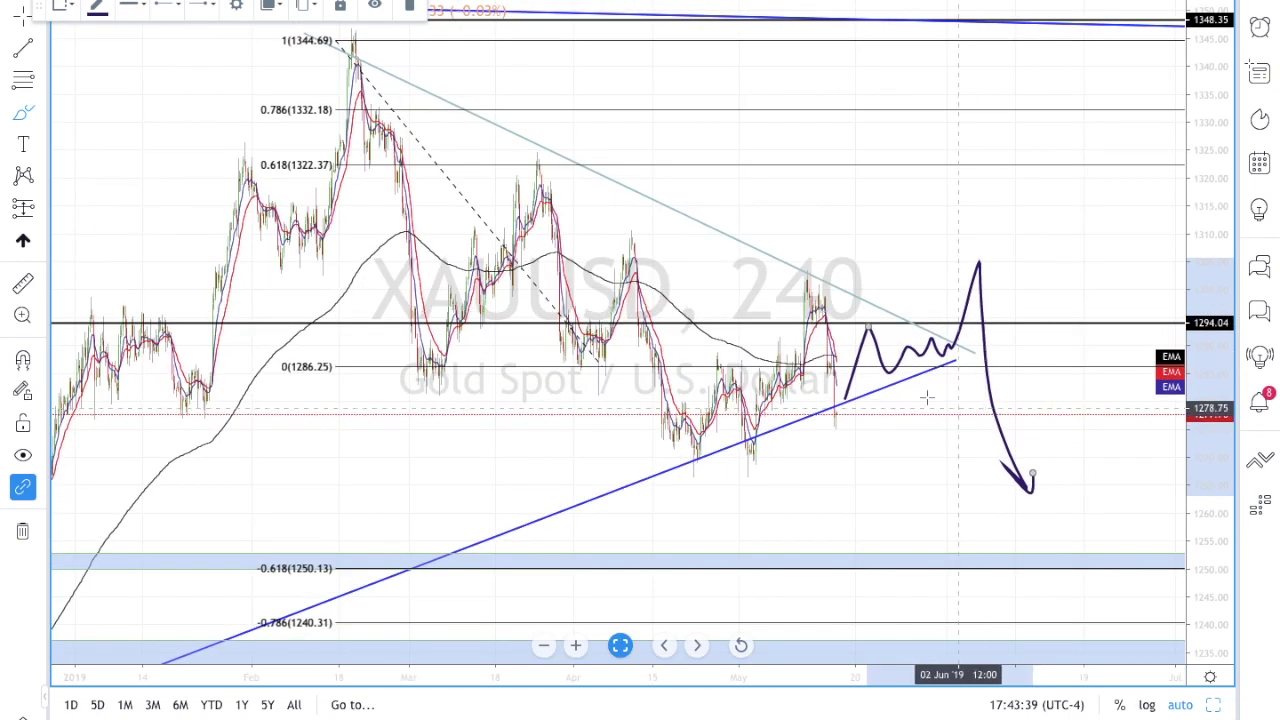
left_click(40, 208)
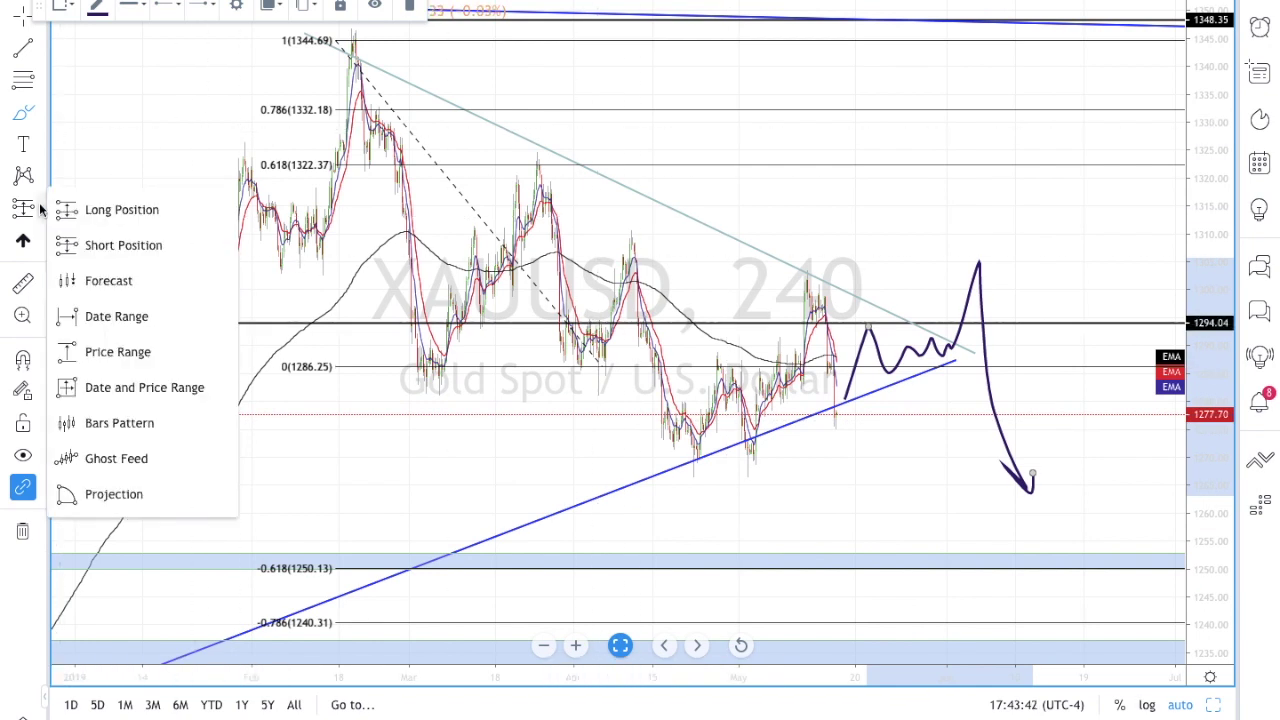
left_click(90, 244)
left_click(854, 385)
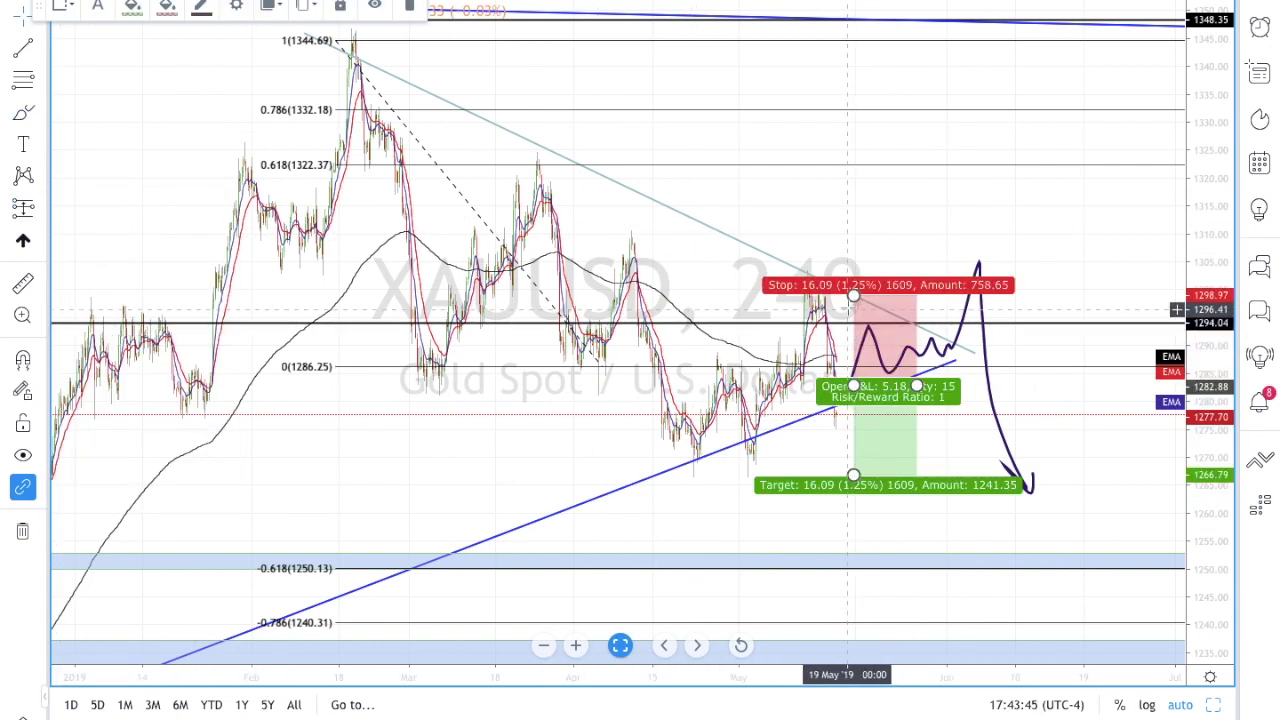
left_click_drag(855, 299, 853, 251)
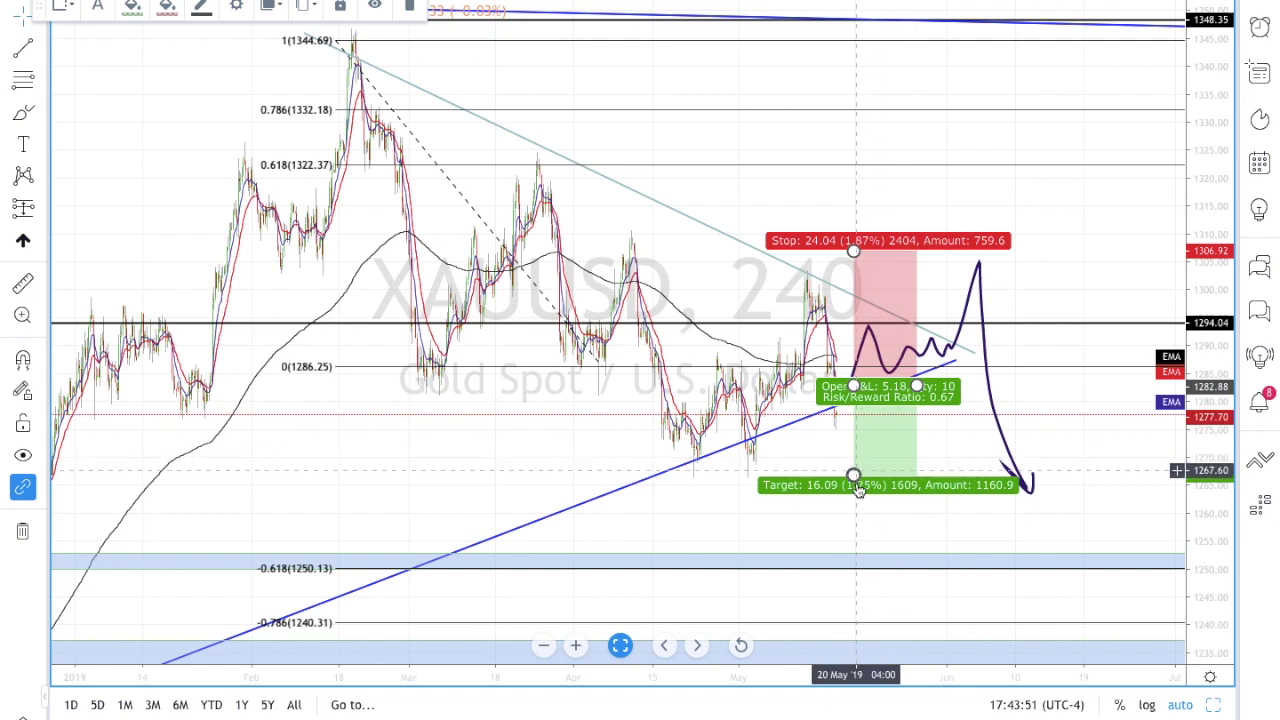
left_click_drag(854, 480, 855, 555)
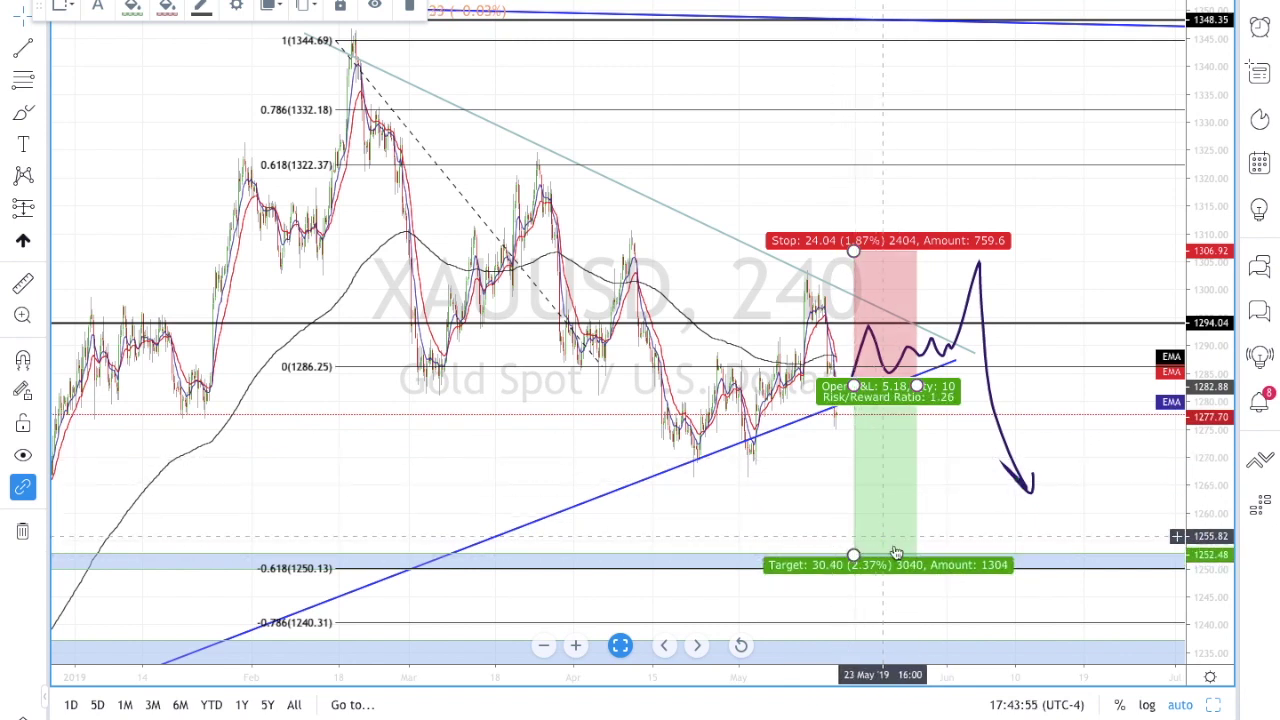
left_click(769, 530)
left_click(897, 484)
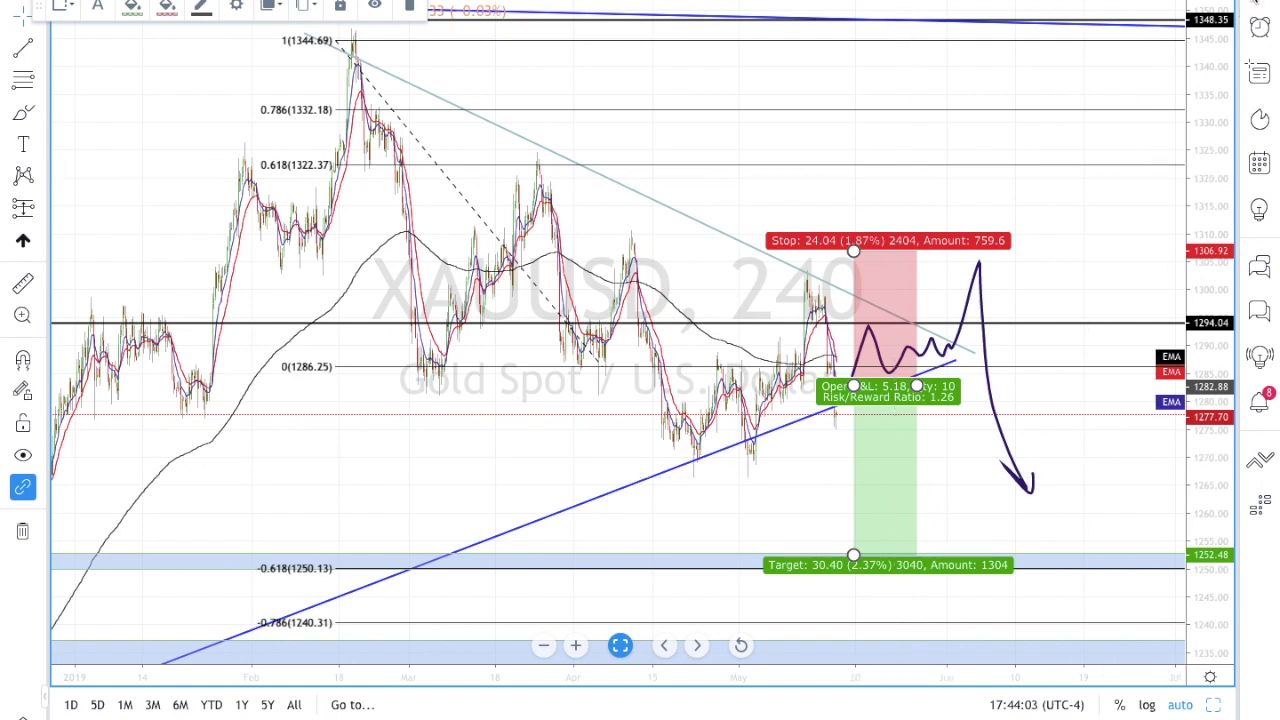
Step: Load GBPUSD from the watchlist, close the watchlist and set the chart to the 1-month interval
left_click(1259, 71)
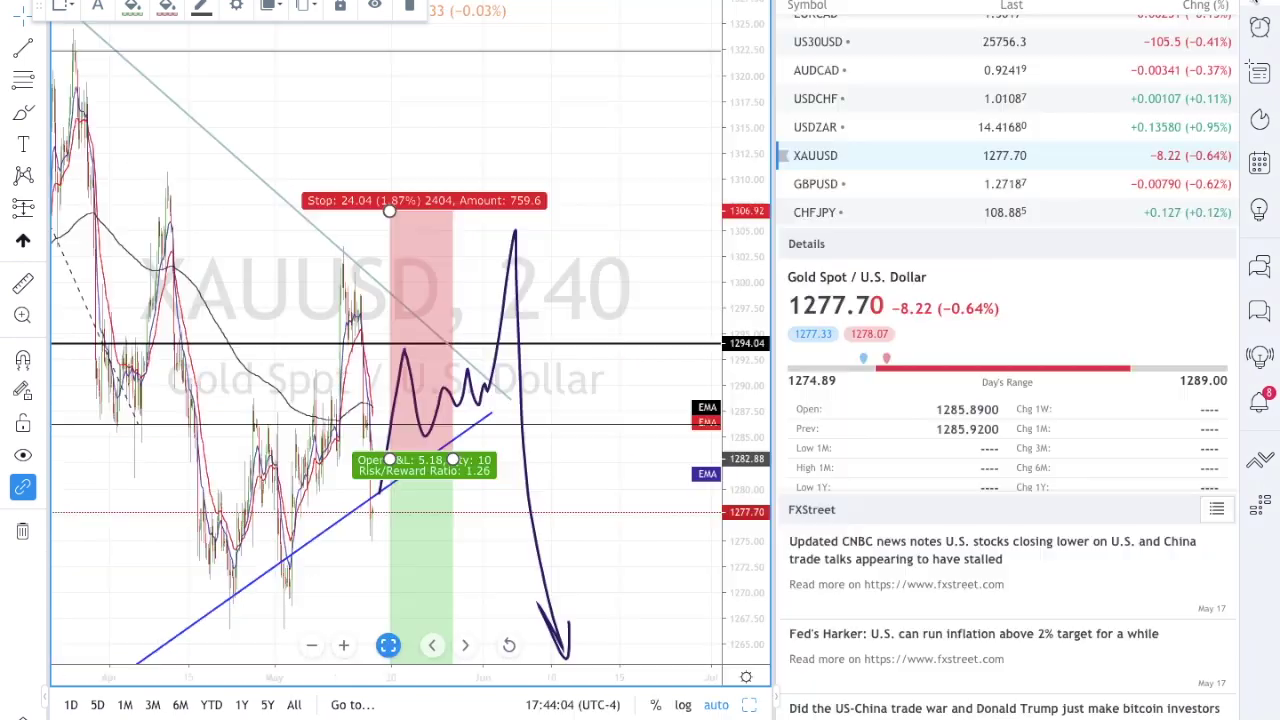
left_click(893, 194)
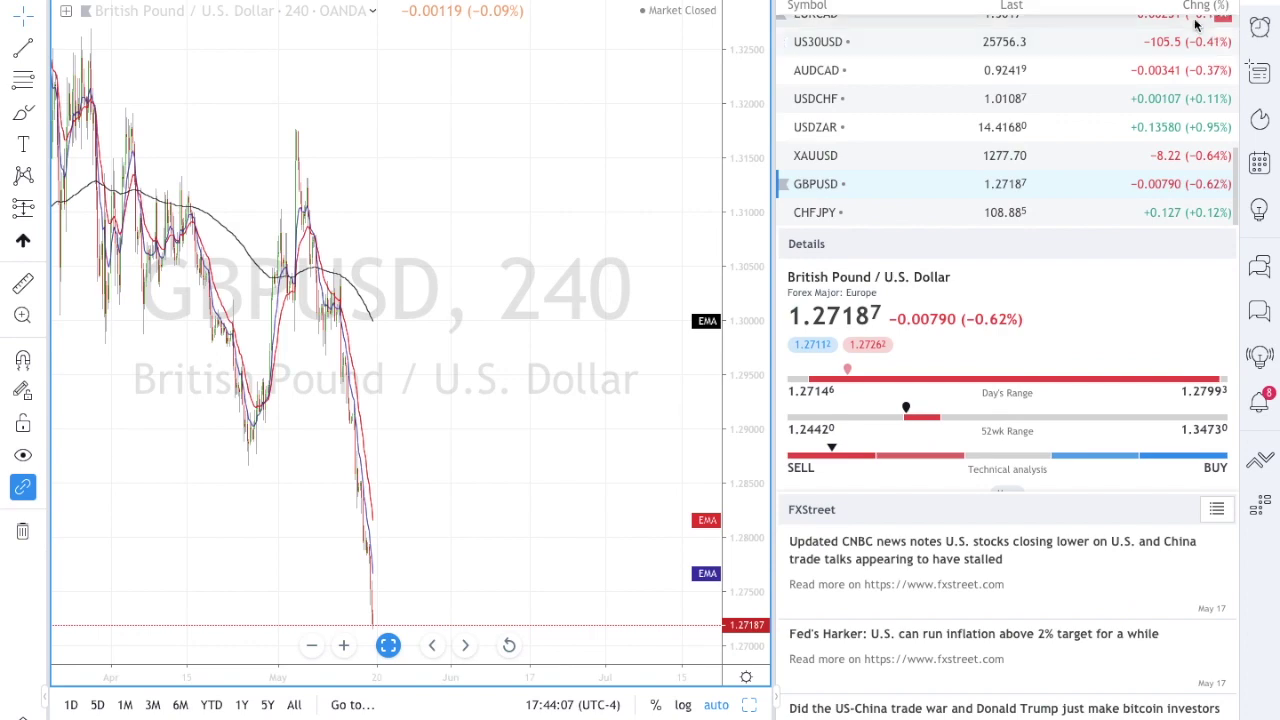
left_click(1259, 71)
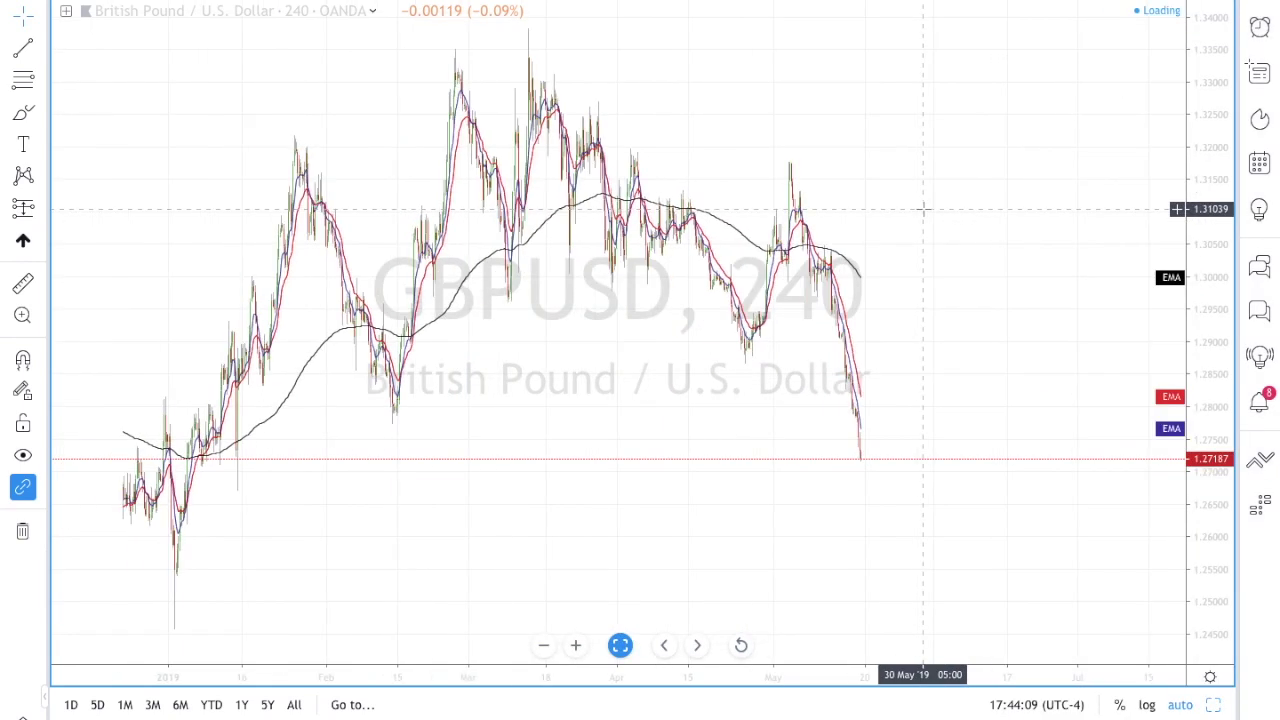
left_click(165, 378)
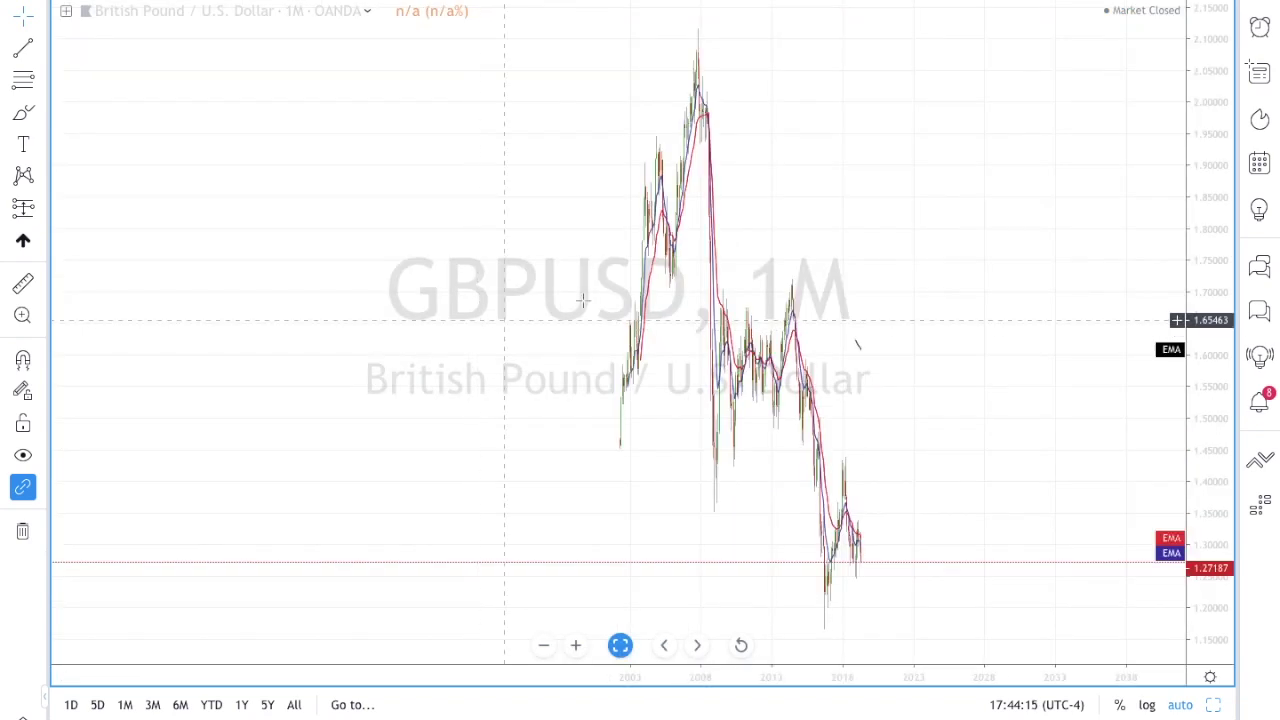
Step: Draw a rectangle zone across the 2007 high from 2.08336 to 2.11428, extending into April 2040
scroll(635, 291, "right", 6)
scroll(635, 291, "up", 5)
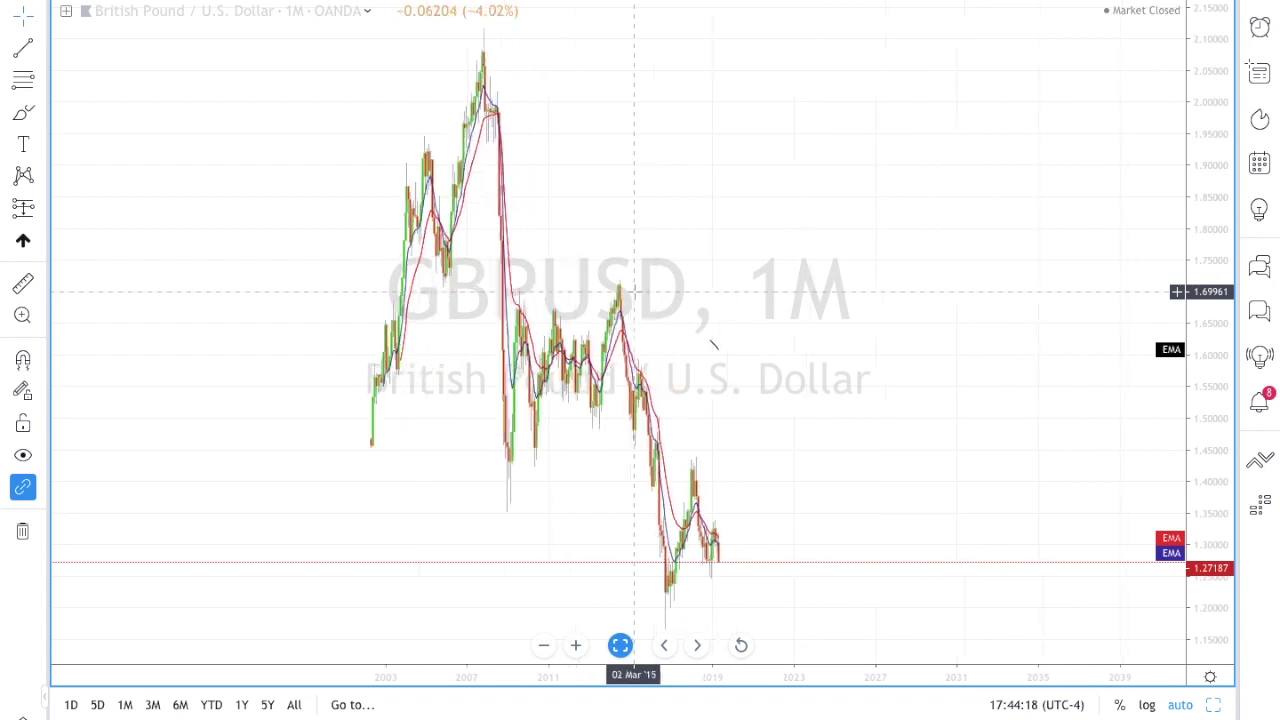
left_click(42, 85)
left_click(40, 112)
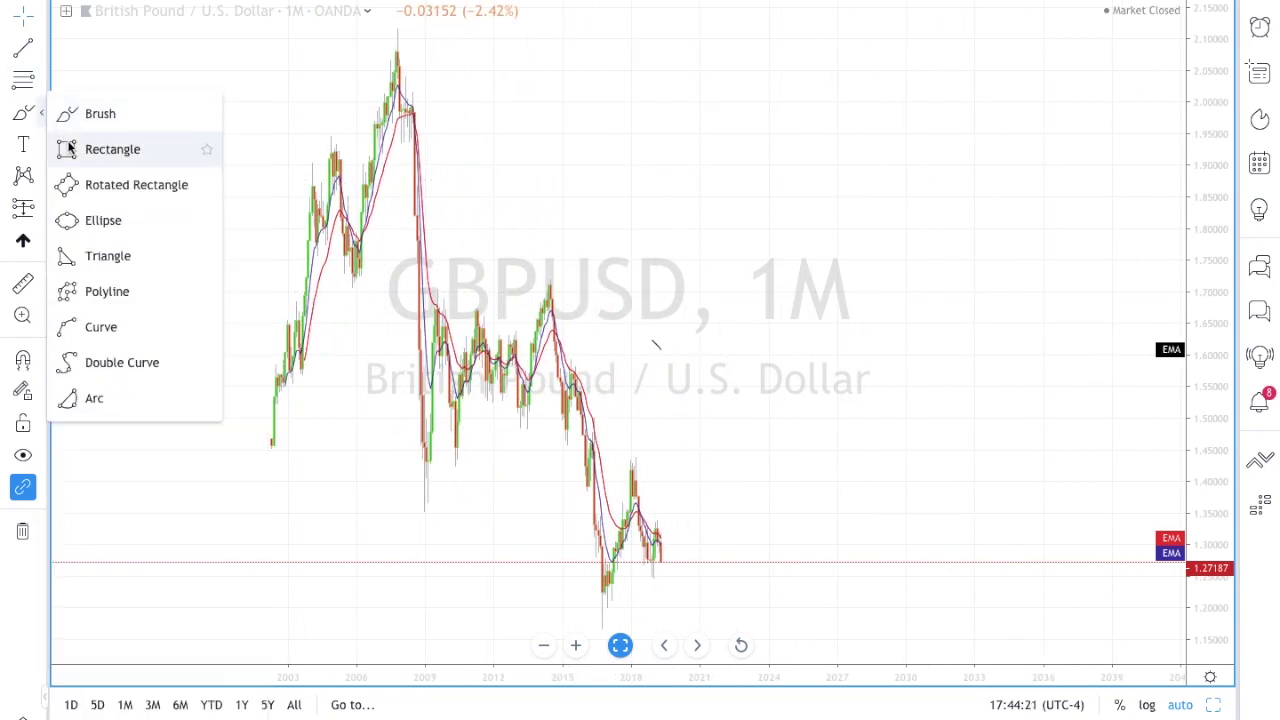
left_click(70, 148)
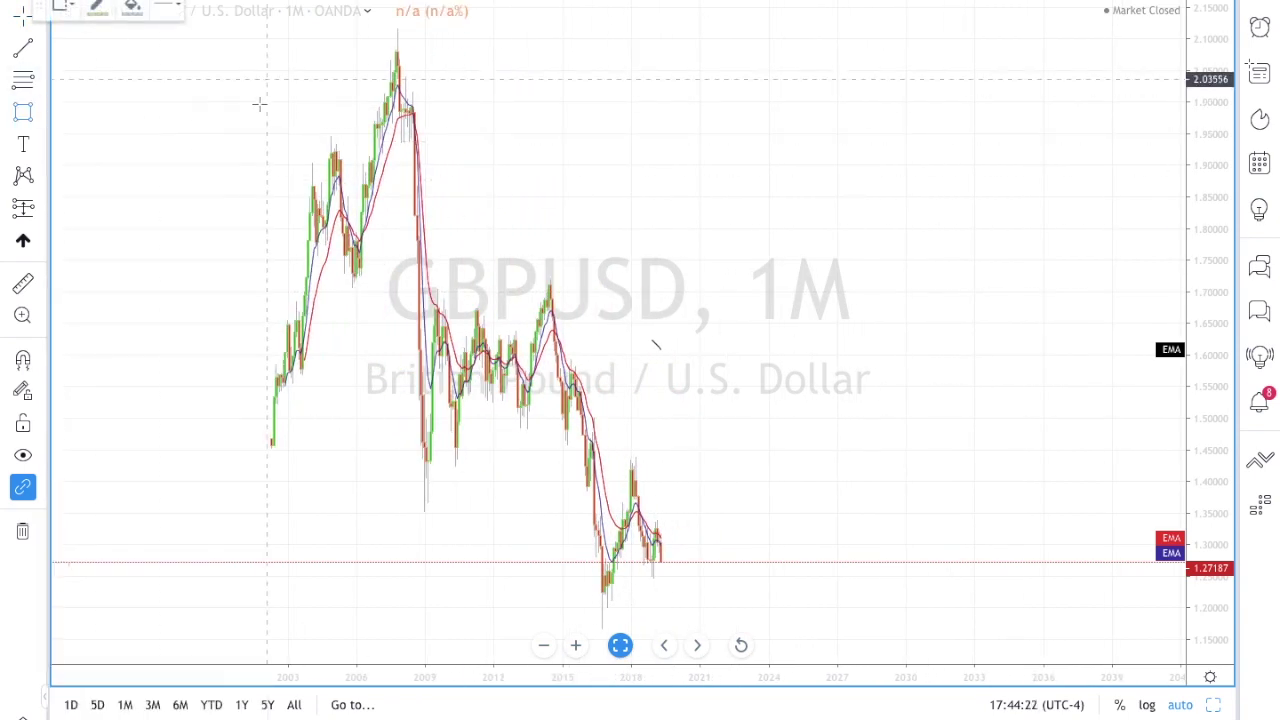
left_click(270, 49)
left_click(1139, 30)
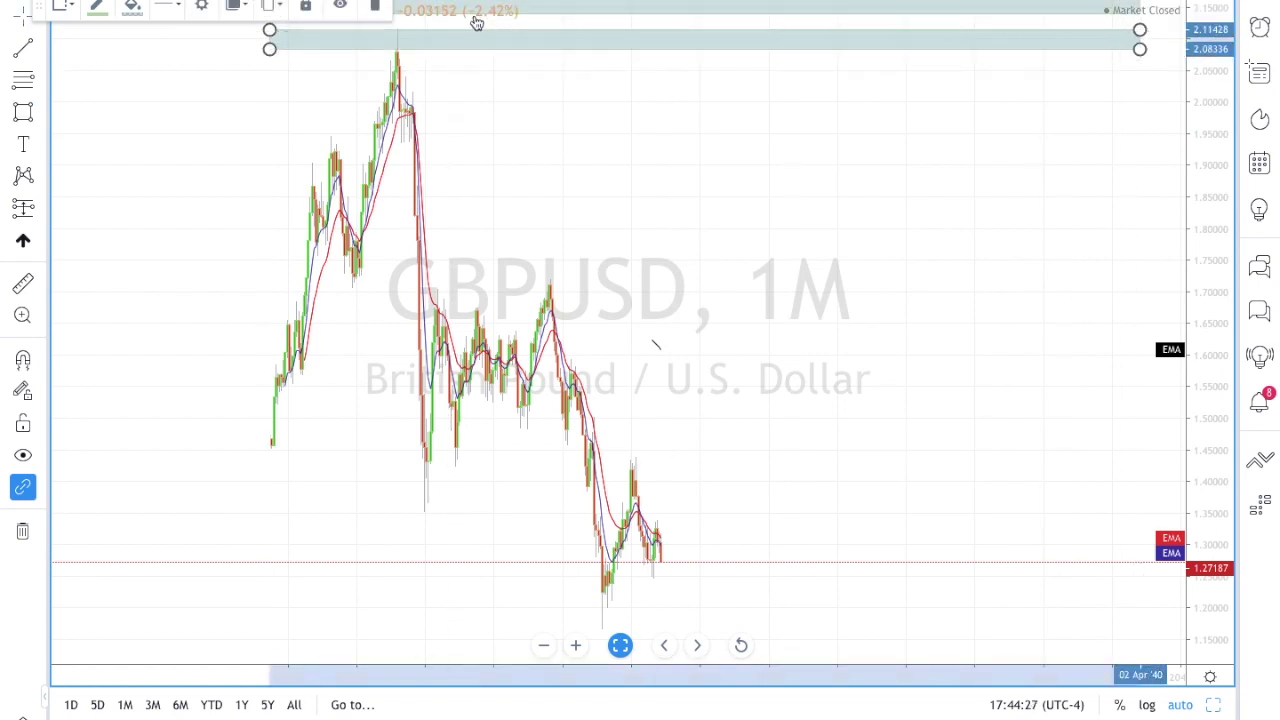
Step: Move a copy of the rectangle zone down to the 2016–2017 lows, spanning 1.19075 to 1.22168
left_click(529, 12)
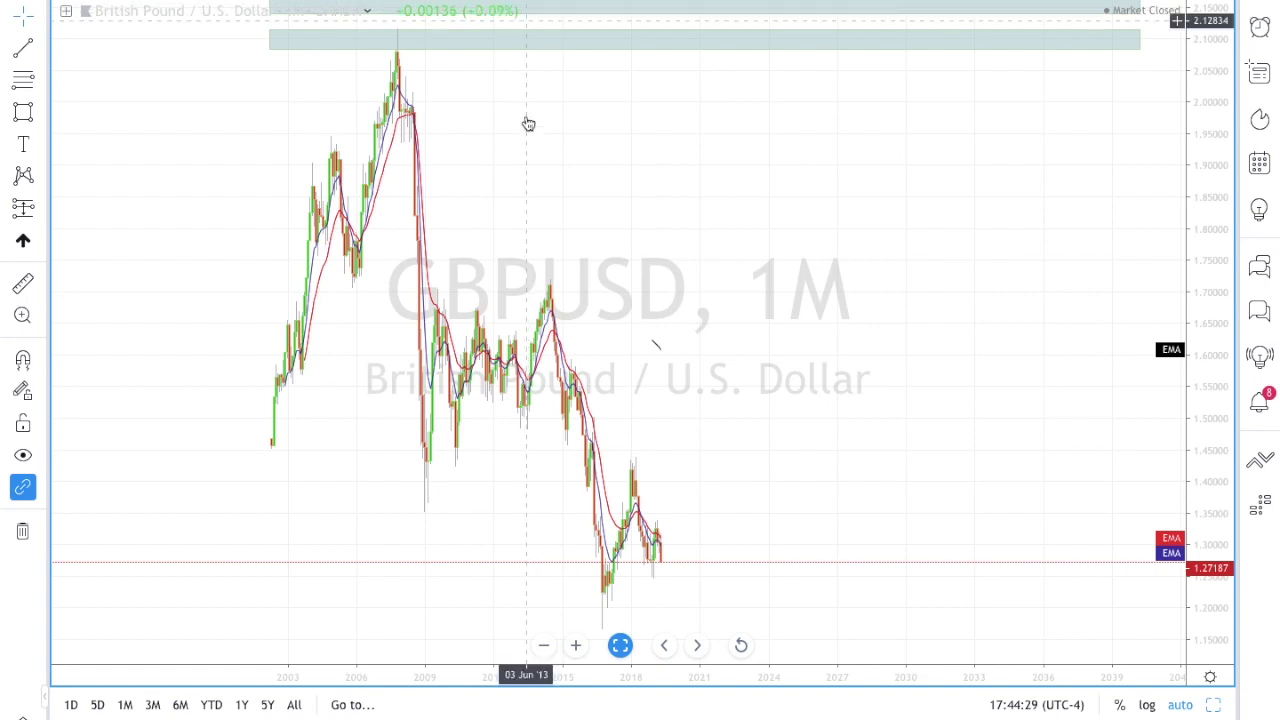
right_click(328, 17)
left_click(566, 10)
mouse_move(567, 23)
left_mouse_down()
mouse_move(623, 263)
mouse_move(609, 586)
mouse_move(546, 618)
left_mouse_up()
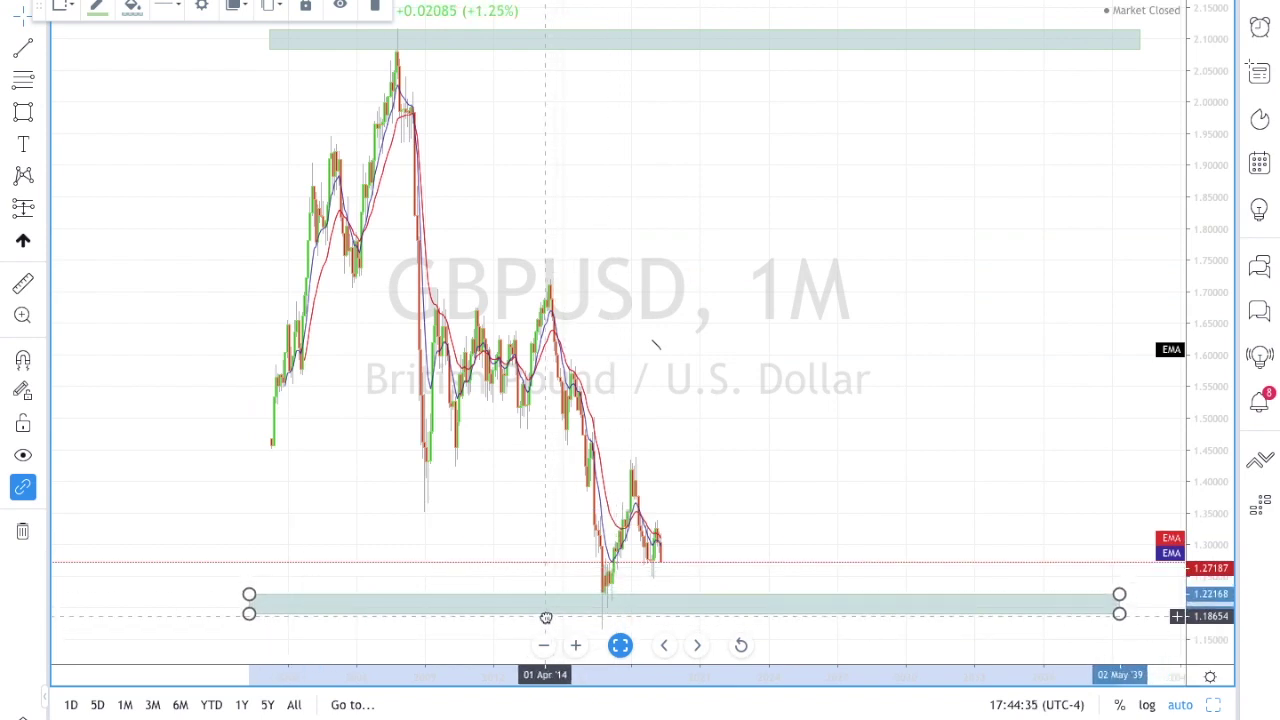
Step: Duplicate the lower zone and fit the copy between 1.42128 and 1.43675, extending it further into the future
key("ctrl+v")
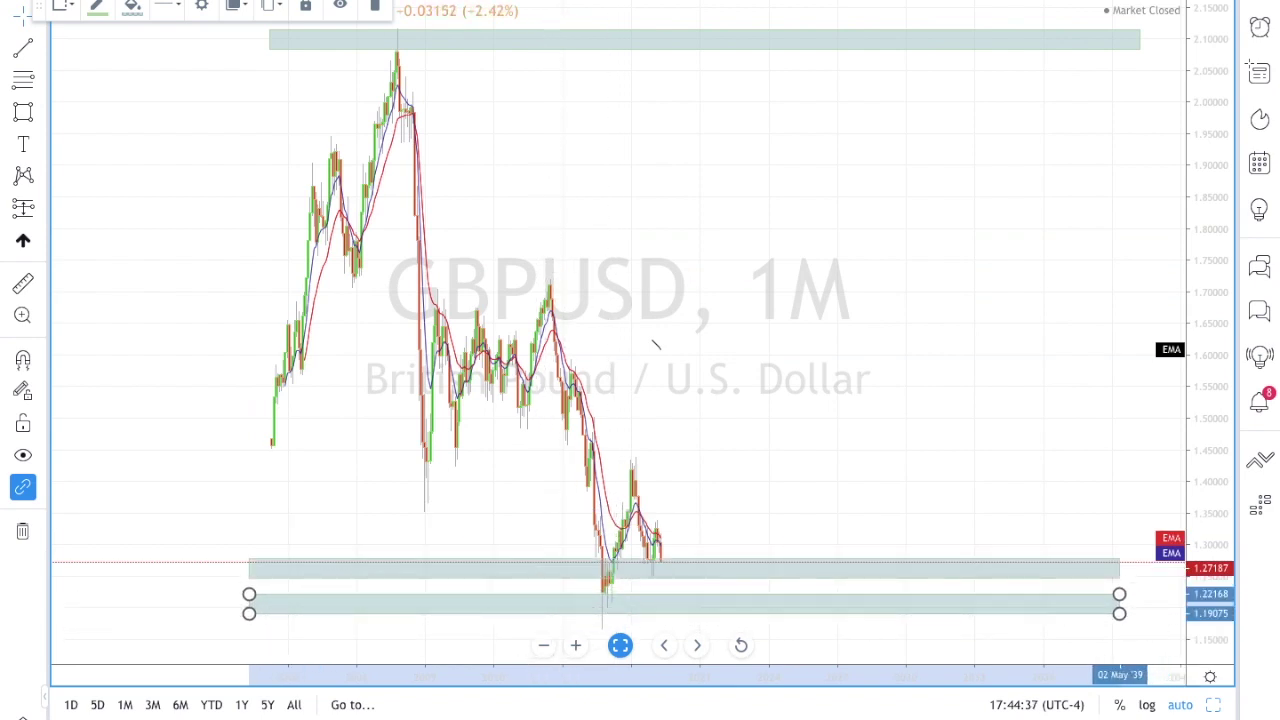
left_click_drag(460, 566, 410, 459)
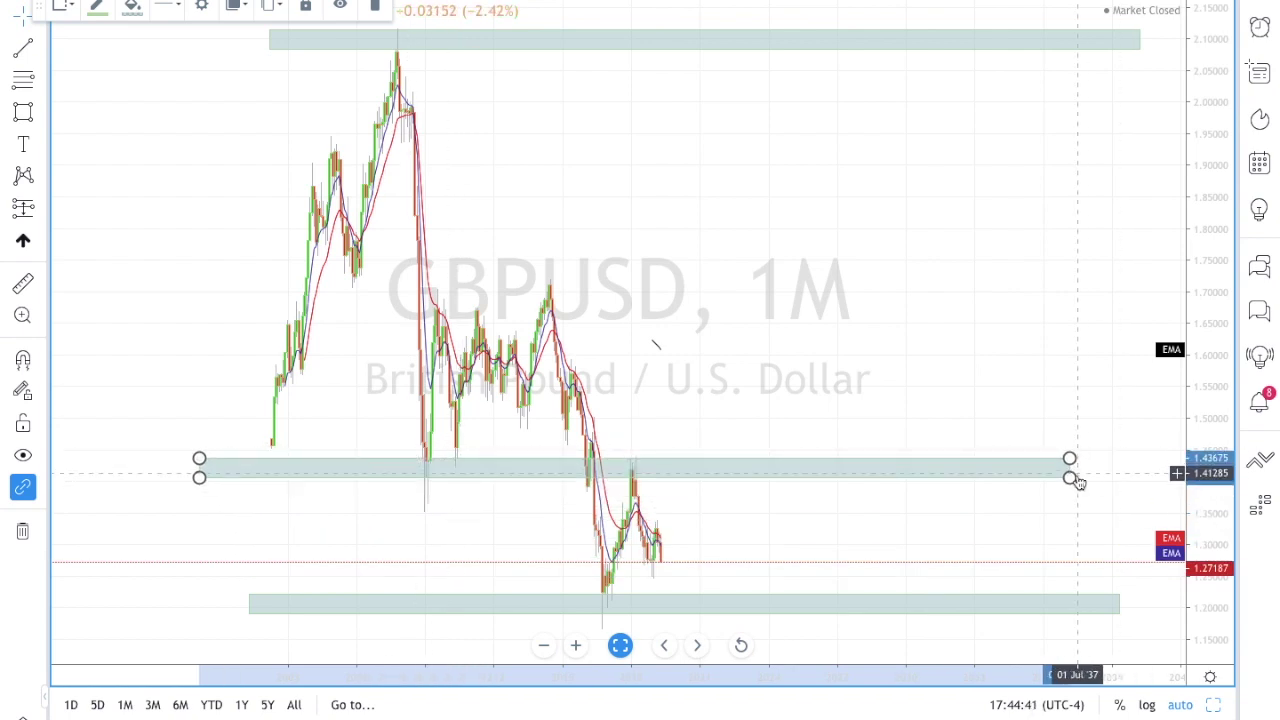
left_click_drag(1105, 478, 1163, 467)
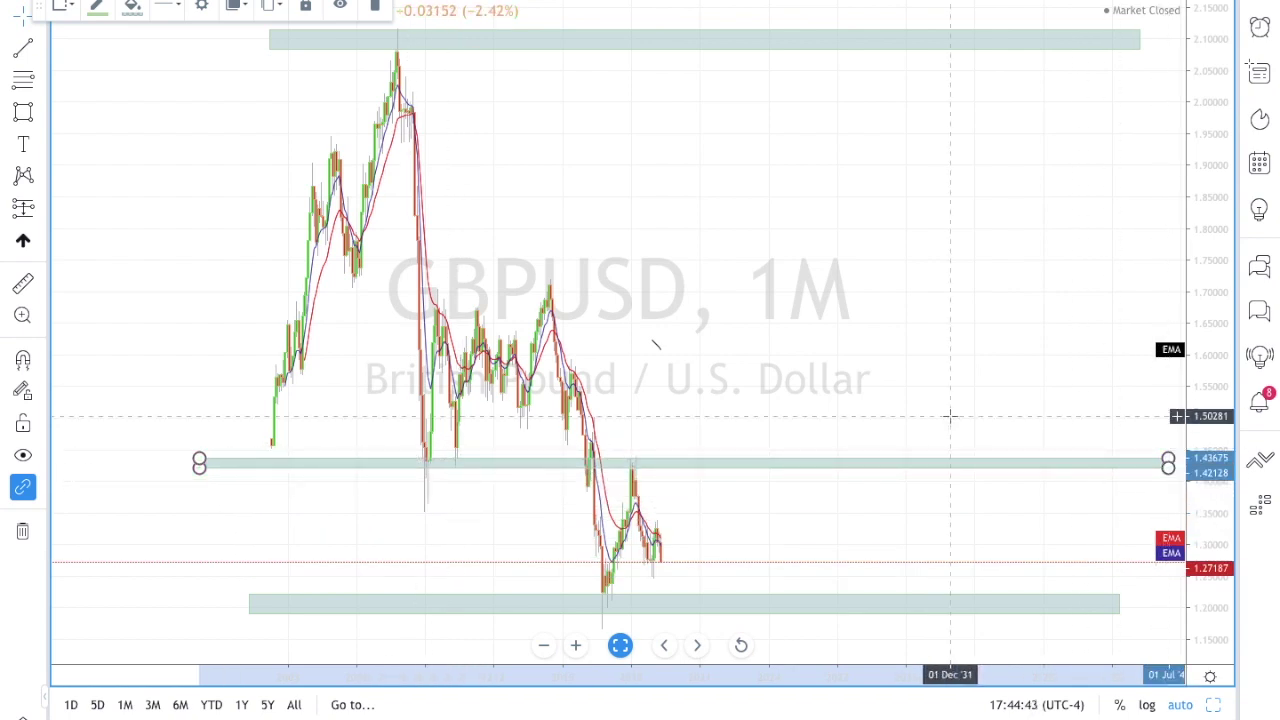
Step: Add copies of the narrow zone at about 1.48–1.49 and at the 2014 high, enlarging the latter to about 1.70–1.72
key("ctrl+v")
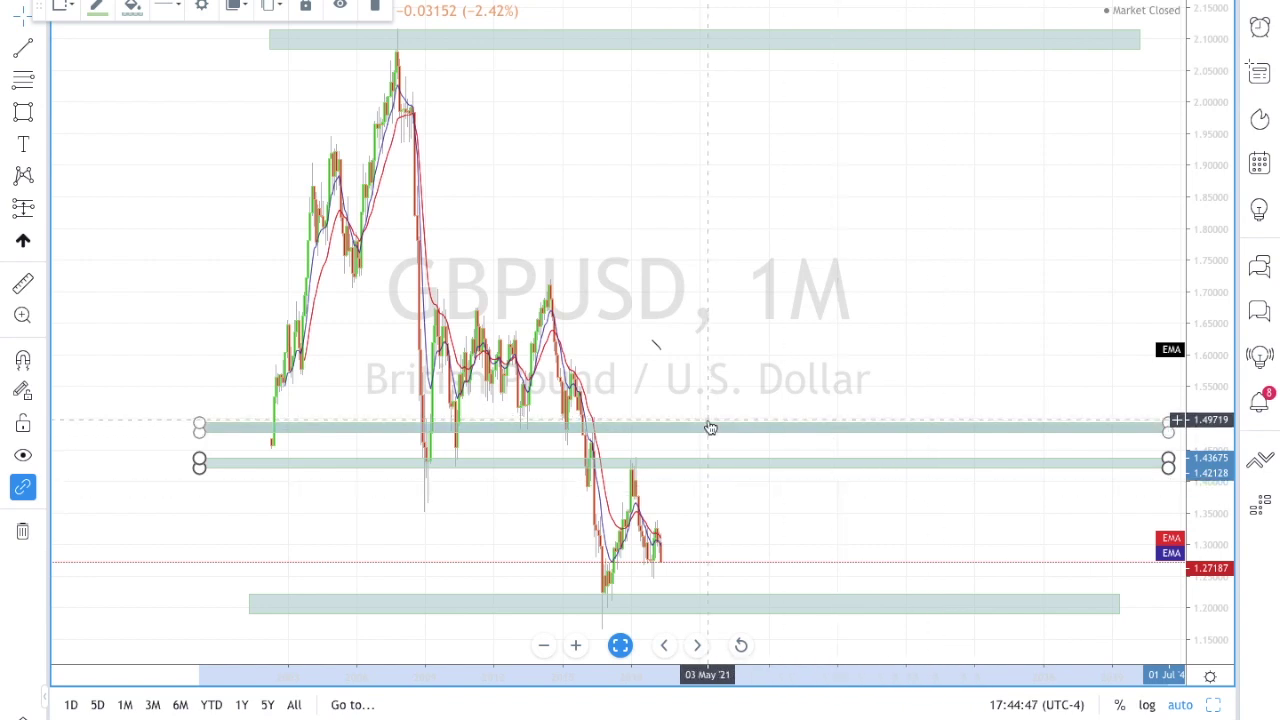
left_click_drag(706, 431, 587, 285)
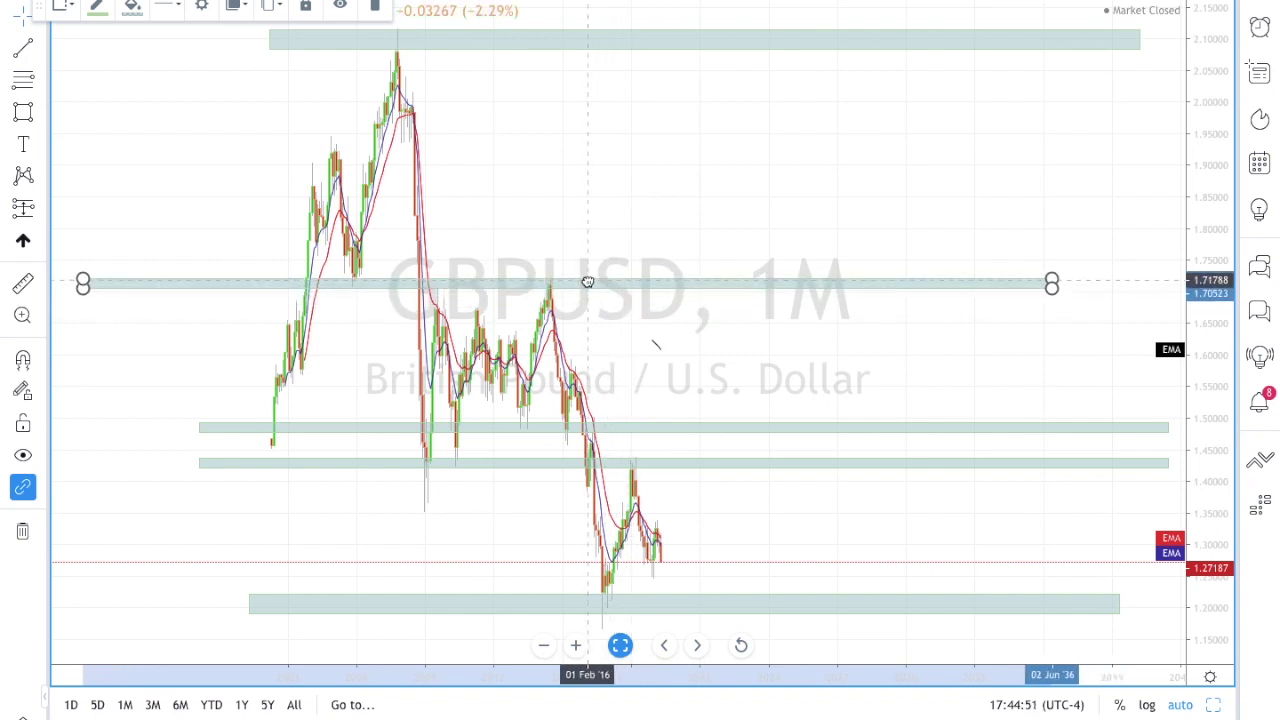
left_click_drag(1054, 289, 1112, 294)
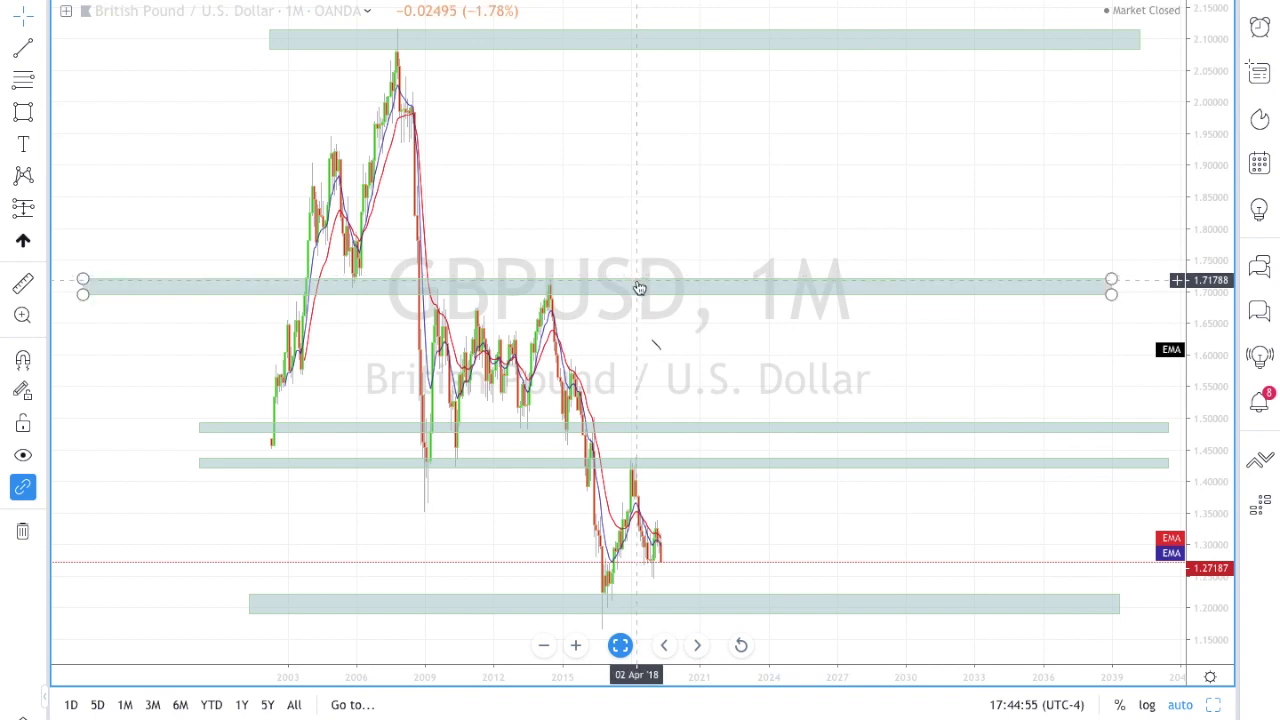
Step: Copy the 2014-high zone up to the 2004 peak and adjust it to span 1.92452 to 1.94982
left_click_drag(639, 289, 615, 141)
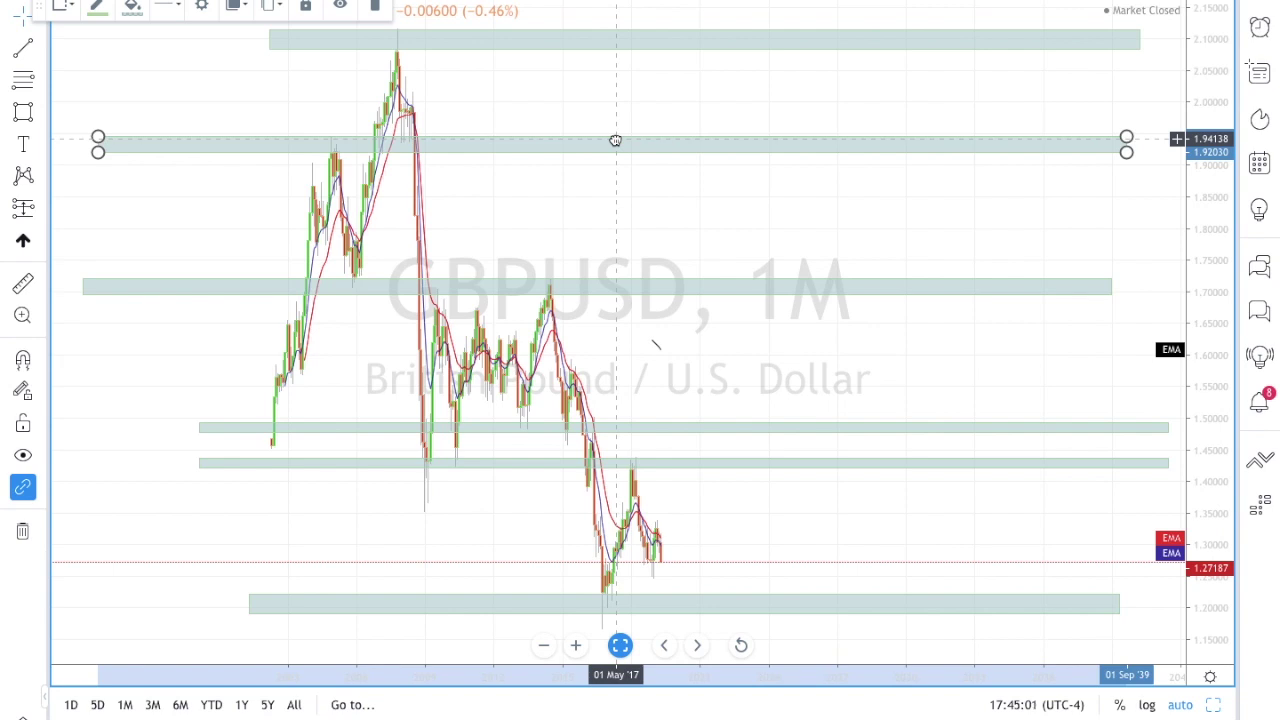
left_click_drag(615, 141, 641, 137)
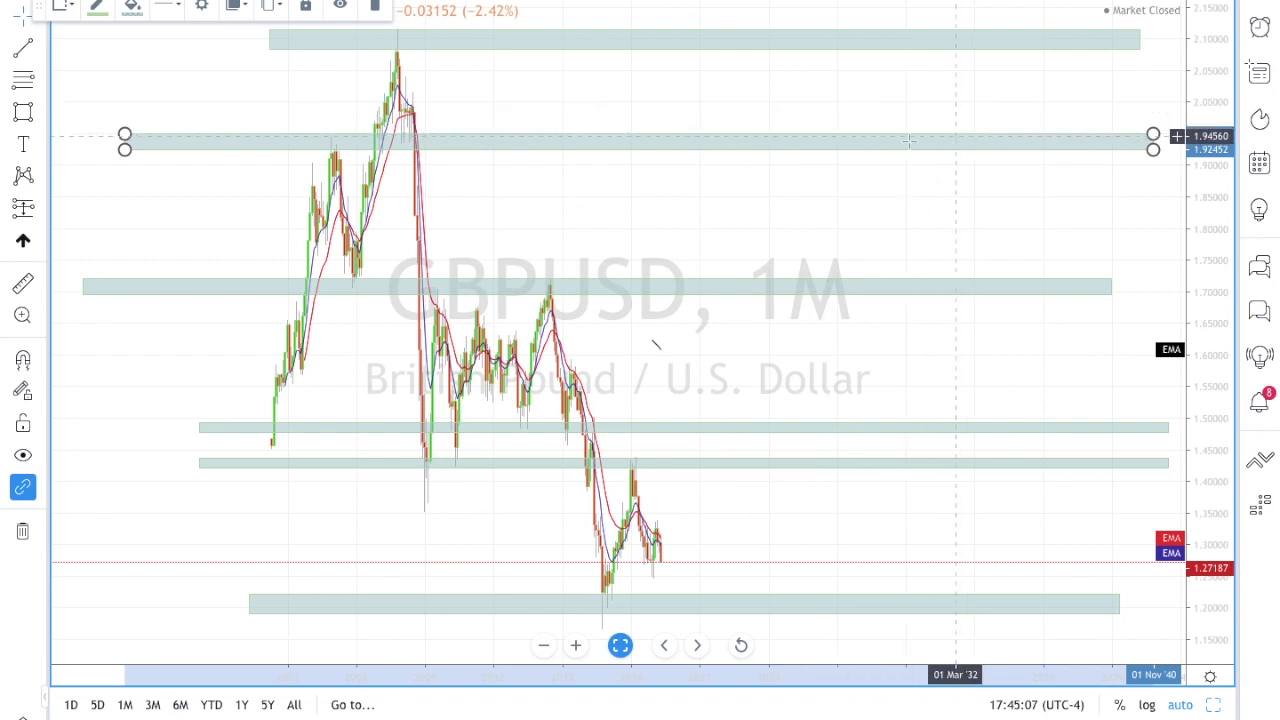
Step: Try a Fibonacci retracement from 2.08195 in November 2007 to 1.16686, re-anchor its end at 1.71929, and delete the drawing
left_click(190, 5)
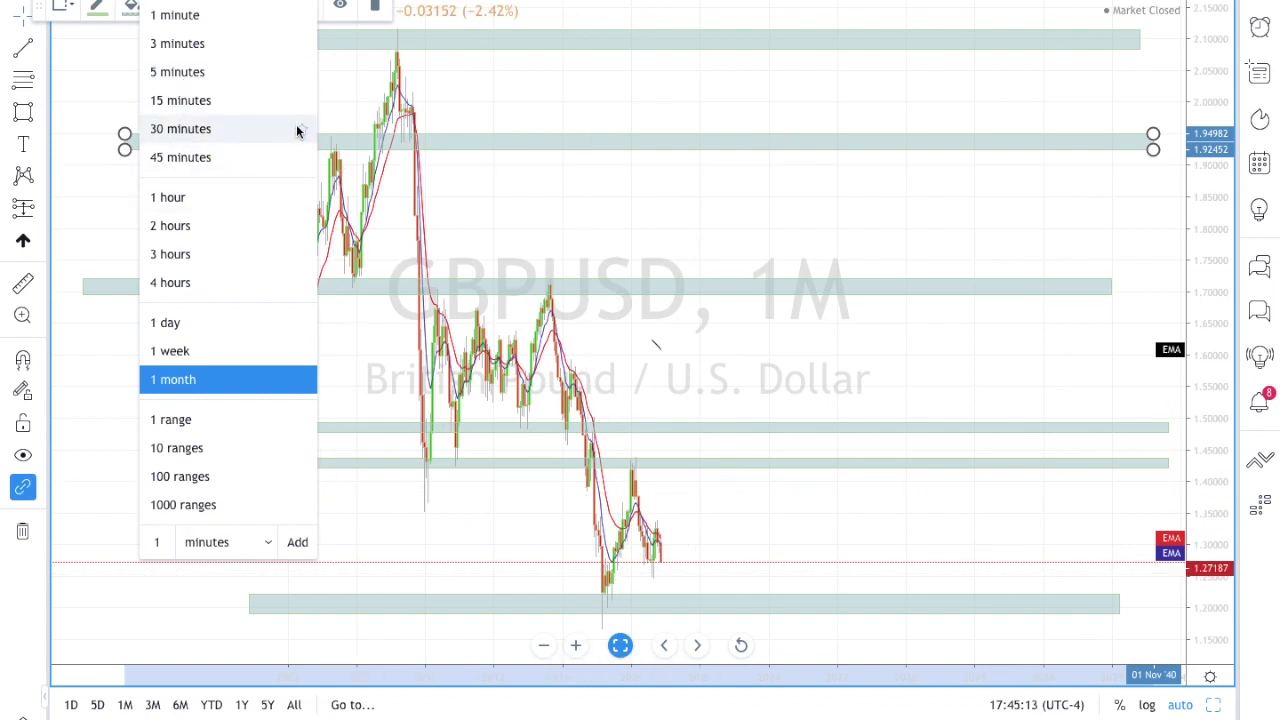
left_click(28, 82)
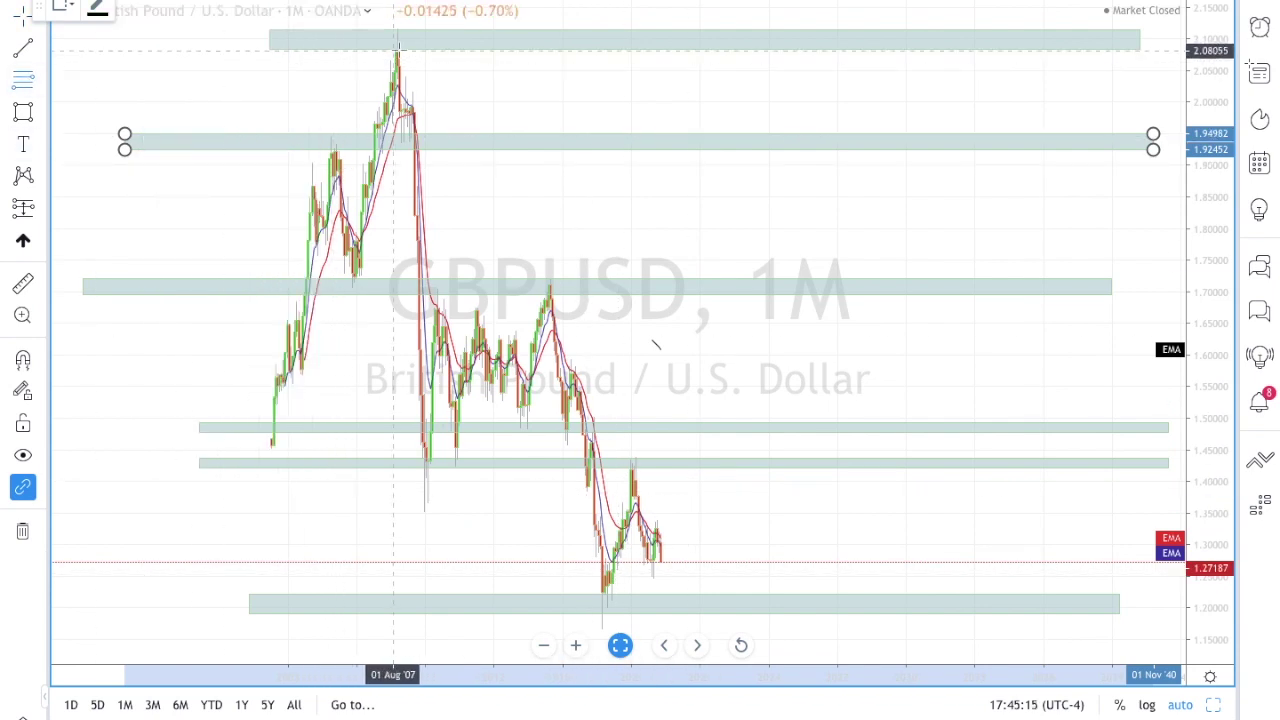
left_click(398, 49)
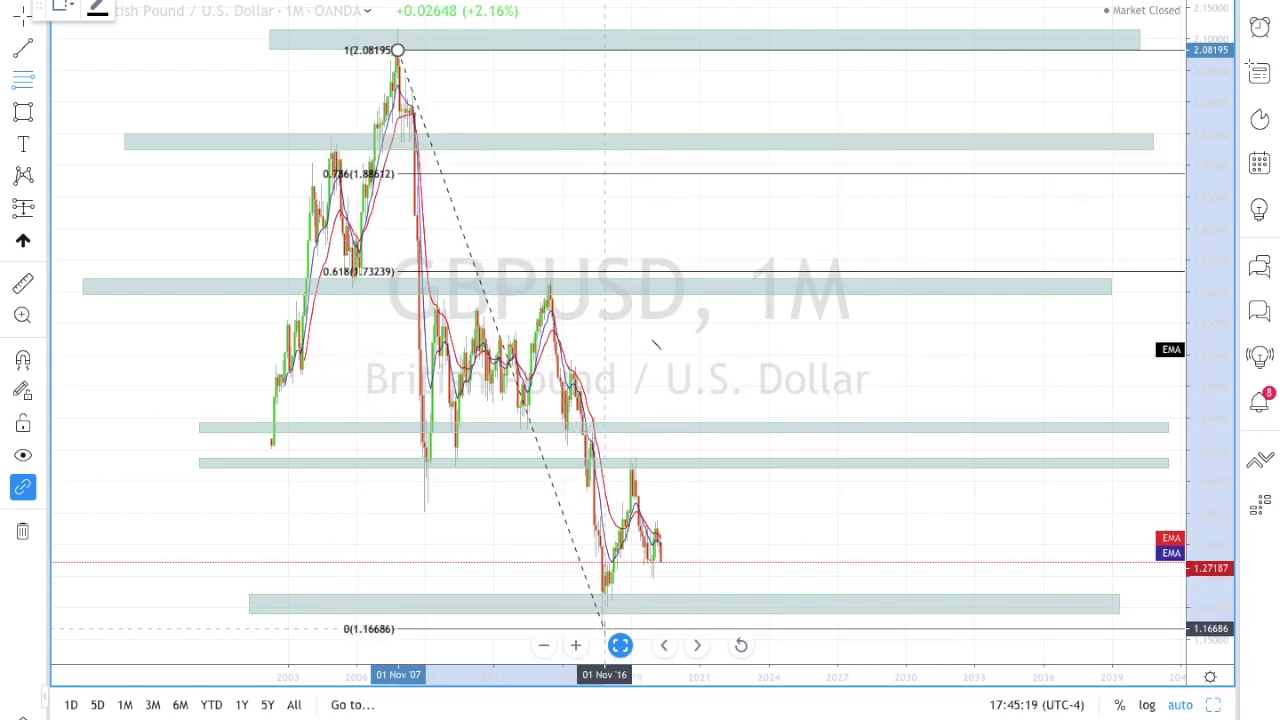
left_click(604, 628)
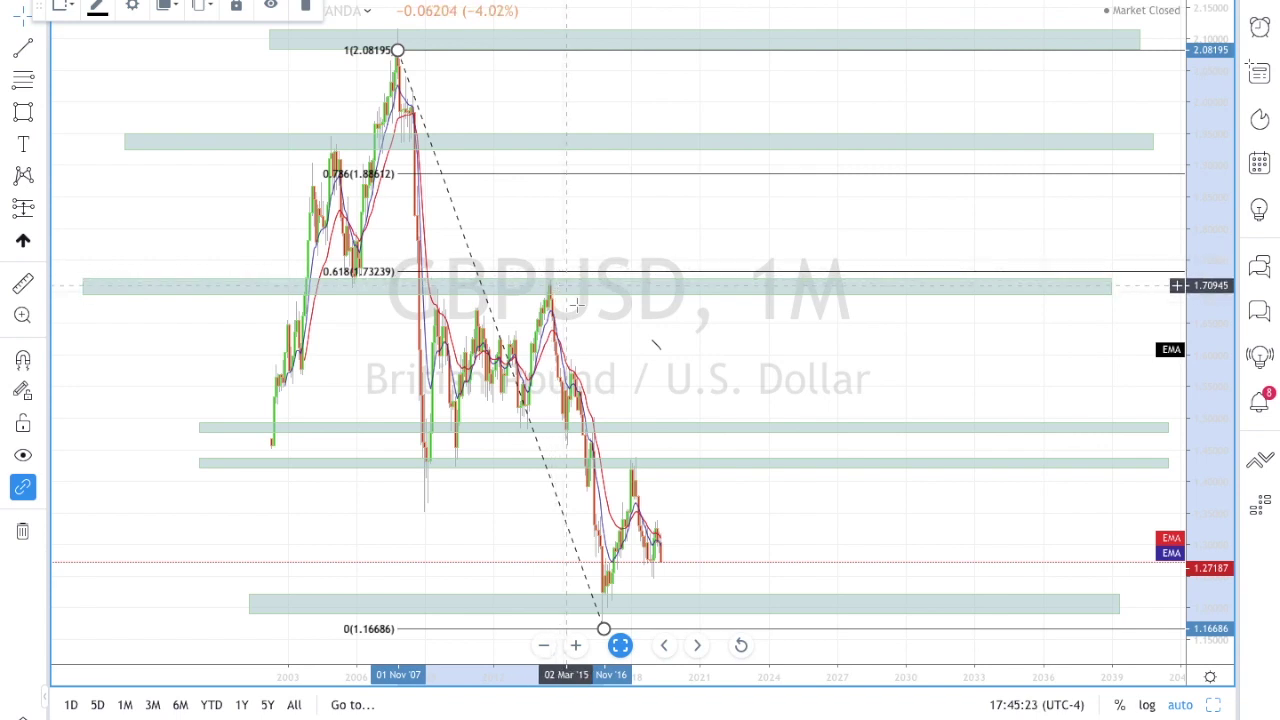
left_click_drag(604, 628, 339, 279)
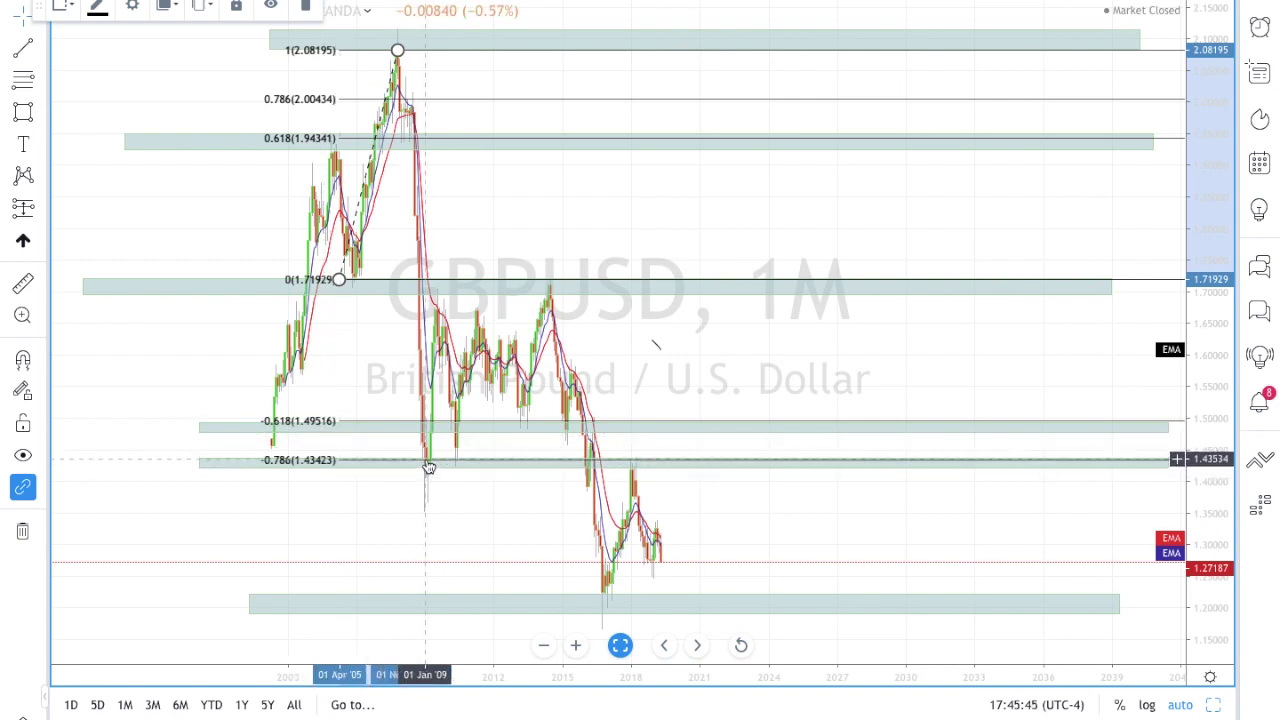
mouse_move(340, 285)
left_mouse_down()
mouse_move(460, 331)
mouse_move(623, 463)
left_mouse_up()
key("Delete")
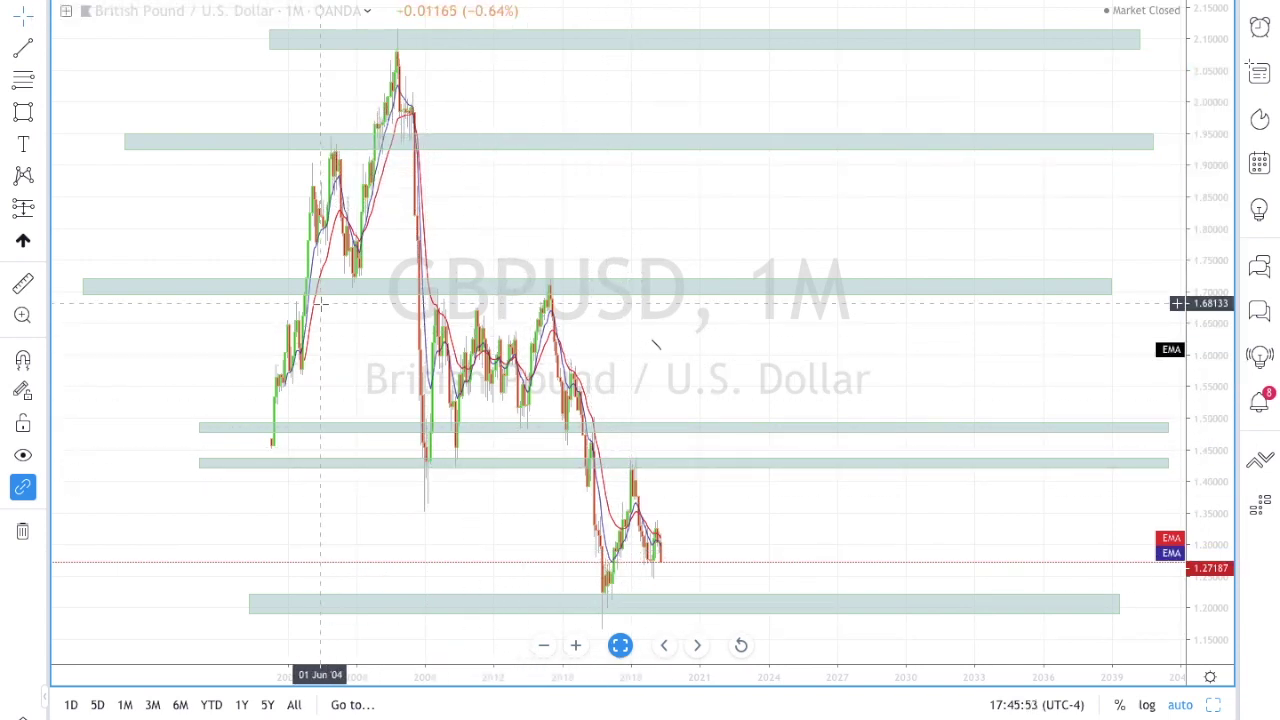
Step: Draw a descending trend line from 2.10866 in October 2007 through the 2014 high to 1.18654 in April 2023
left_click(160, 2)
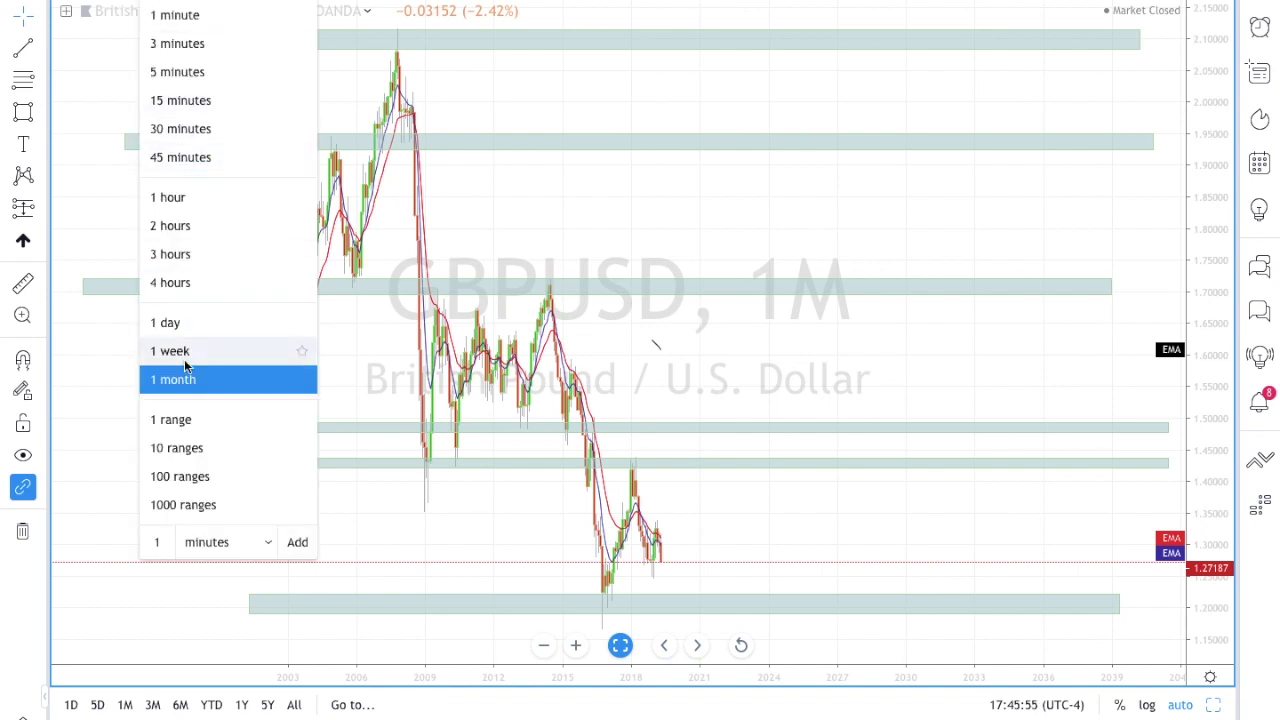
left_click(313, 225)
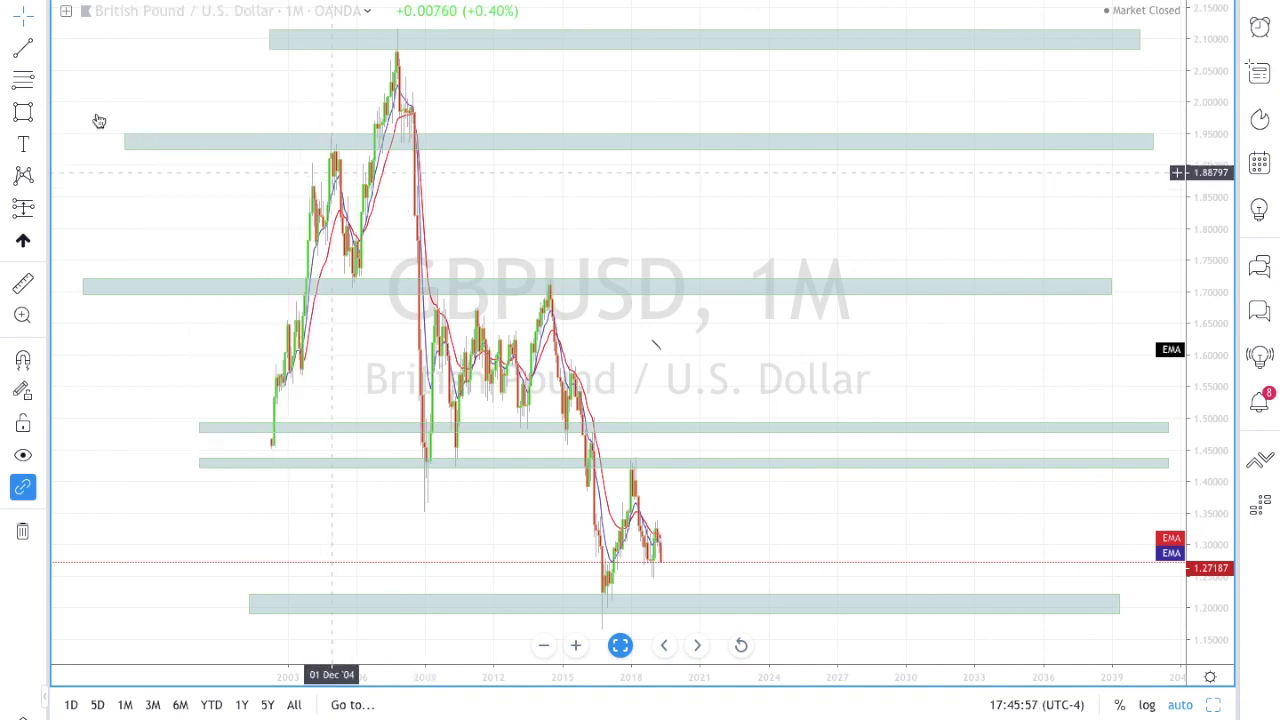
left_click(397, 33)
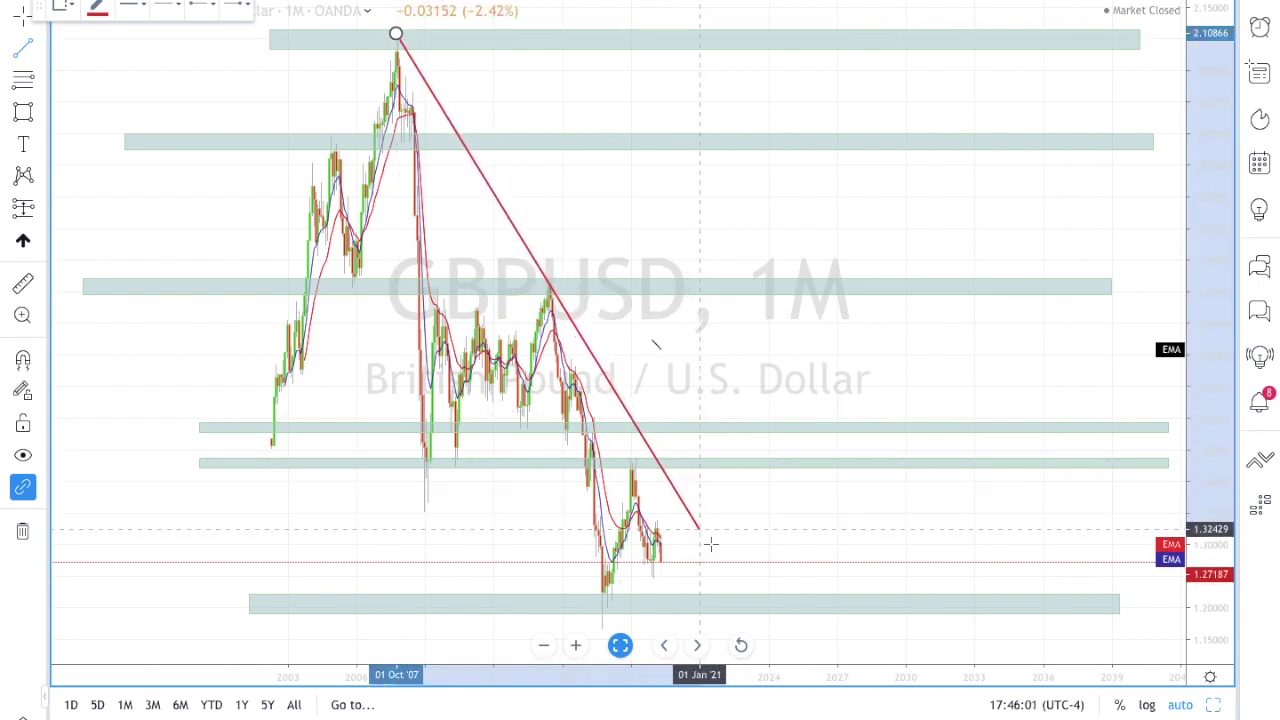
left_click(750, 615)
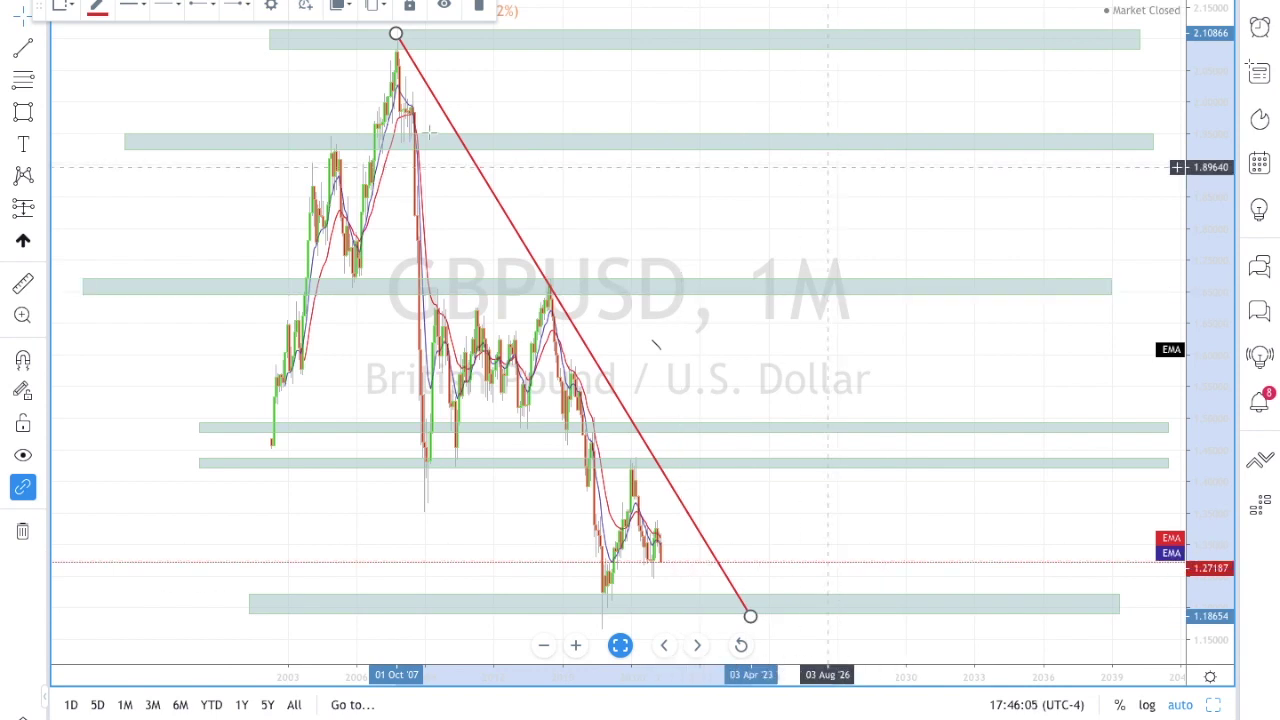
Step: Switch the GBPUSD chart to the weekly timeframe and bring the 2014 high through the 2019 price into view
left_click(160, 5)
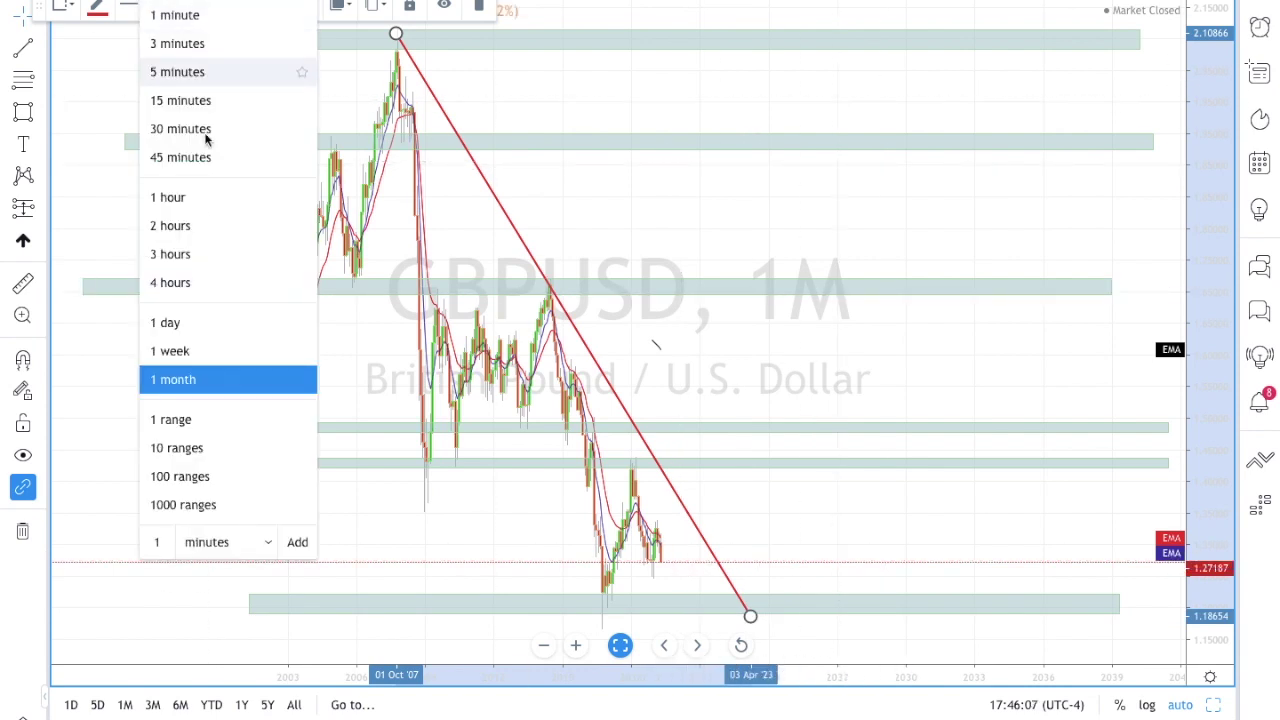
left_click(199, 352)
scroll(409, 375, "up", 5)
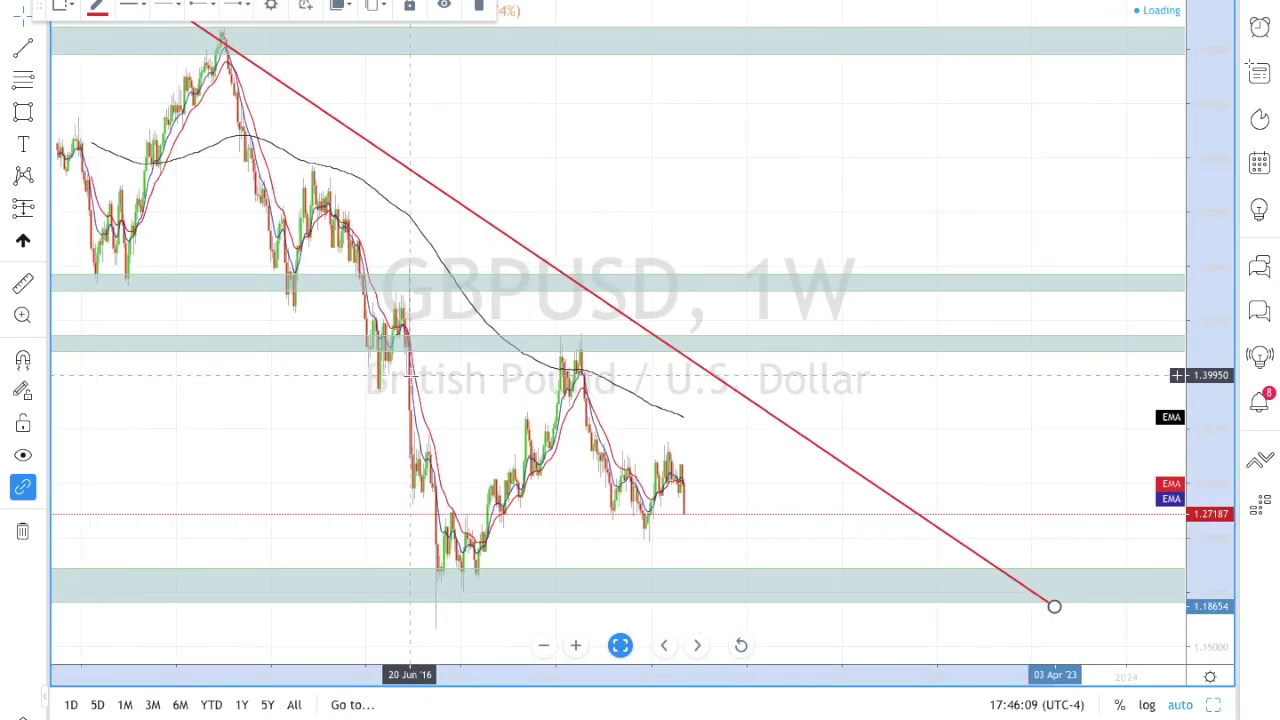
scroll(412, 355, "up", 3)
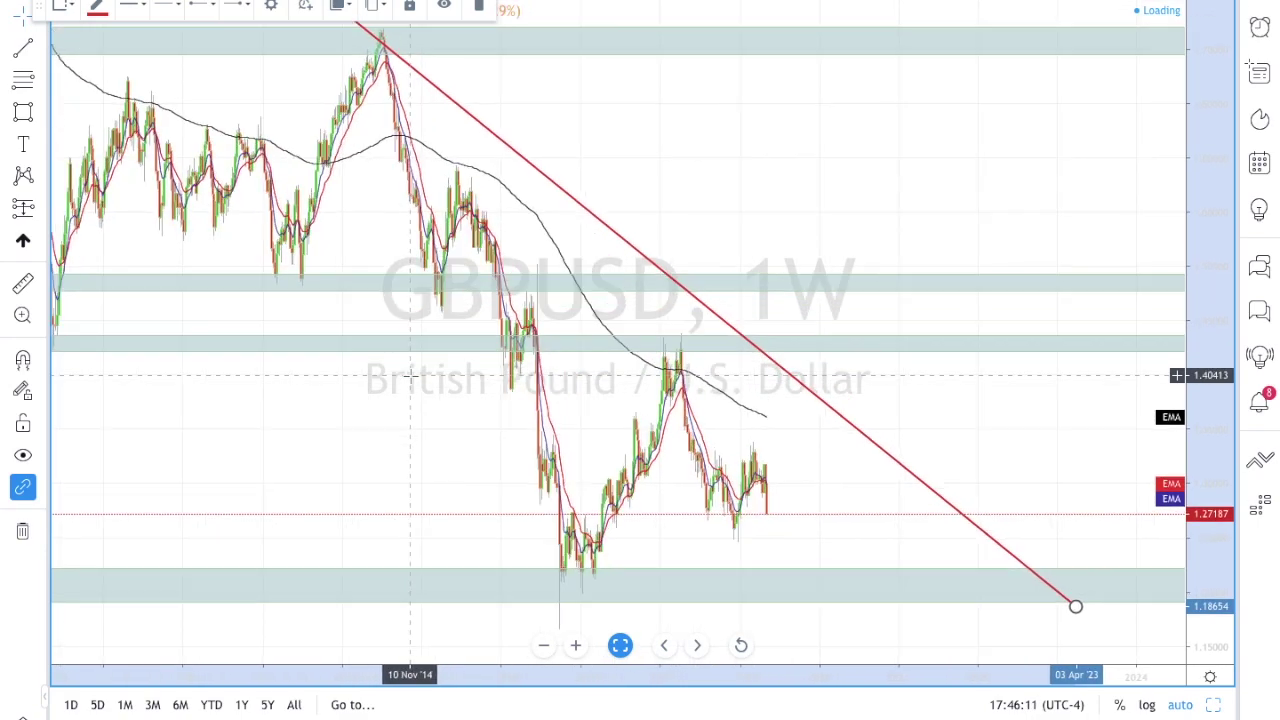
scroll(415, 345, "up", 2)
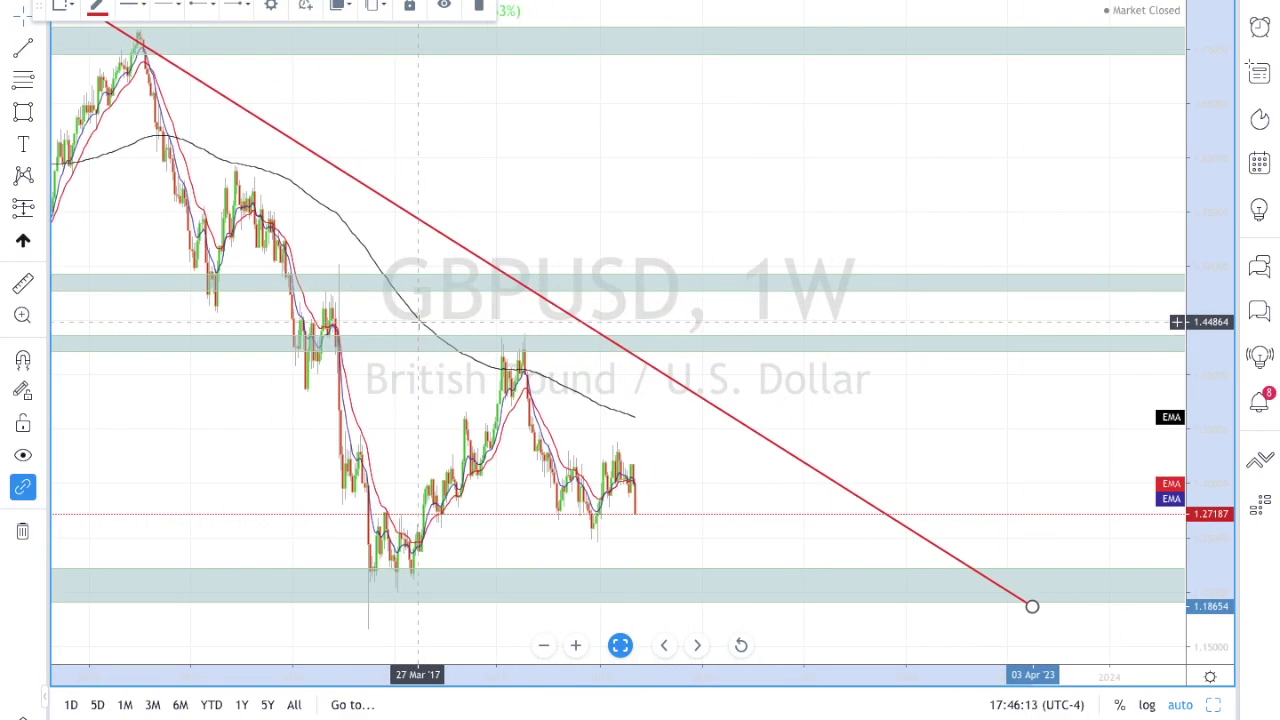
scroll(419, 322, "left", 2)
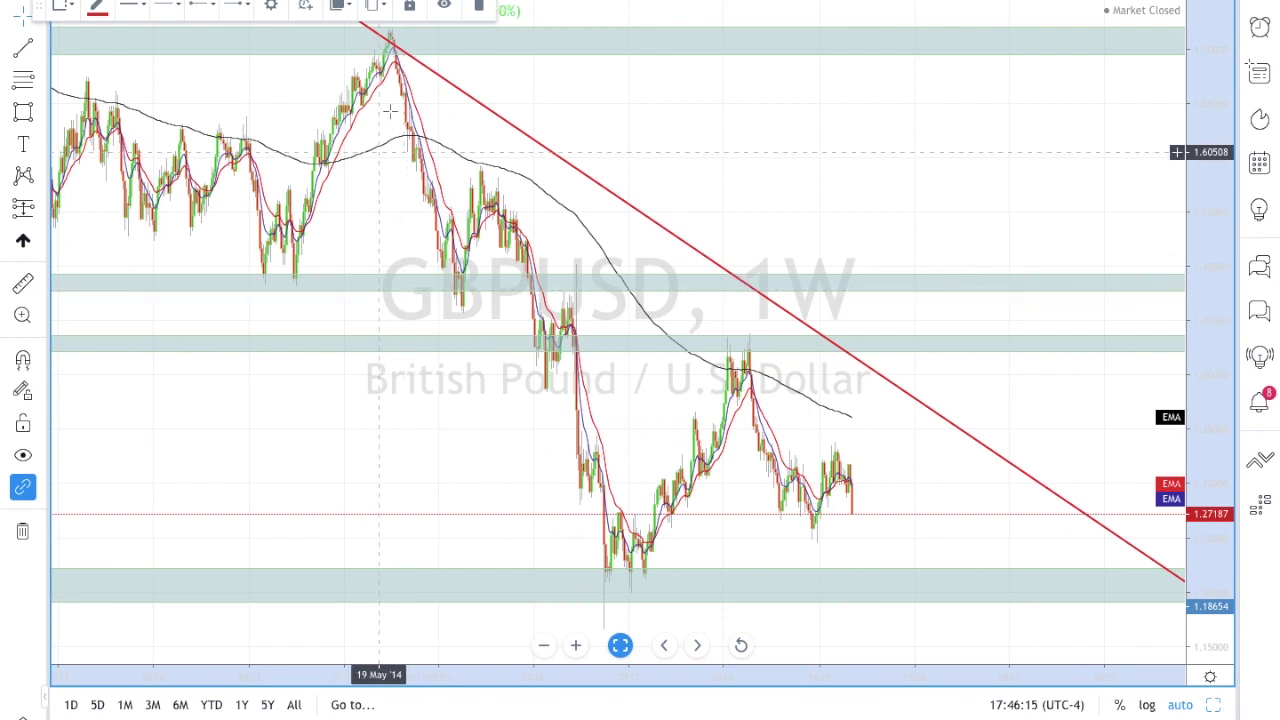
Step: Draw a Fibonacci retracement from 1.71730 in June 2014 down to 1.16770 in January 2017
left_click(24, 78)
left_click(398, 37)
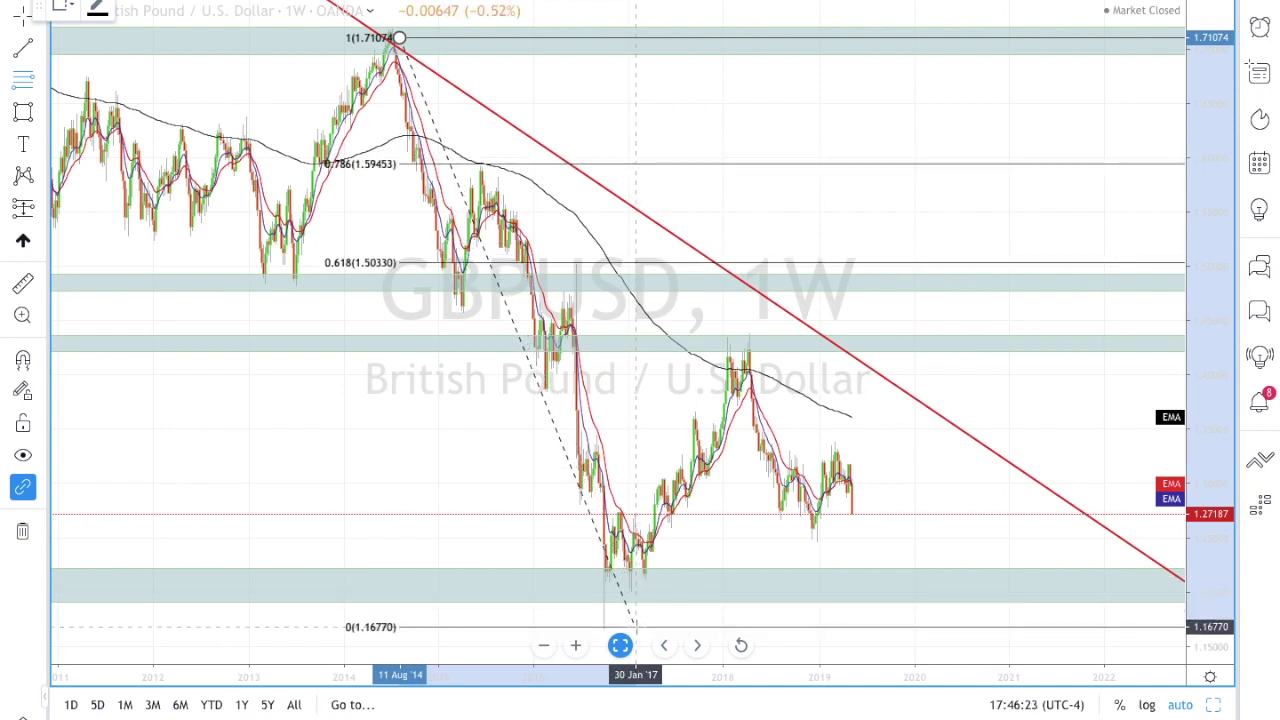
left_click(634, 627)
left_click_drag(398, 37, 387, 30)
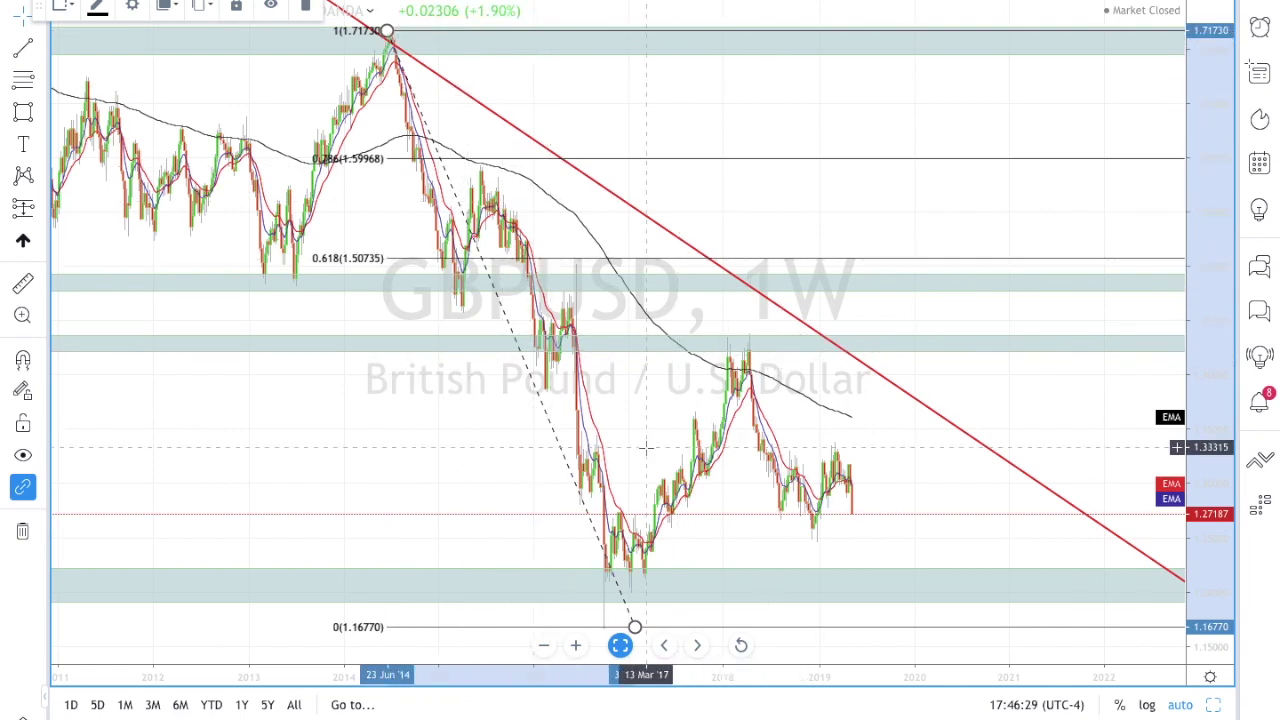
Step: Reverse the retracement so its 1 level sits at 1.17098 in January 2017 and its 0 level at 1.71402 in May 2014
left_click_drag(635, 628, 580, 114)
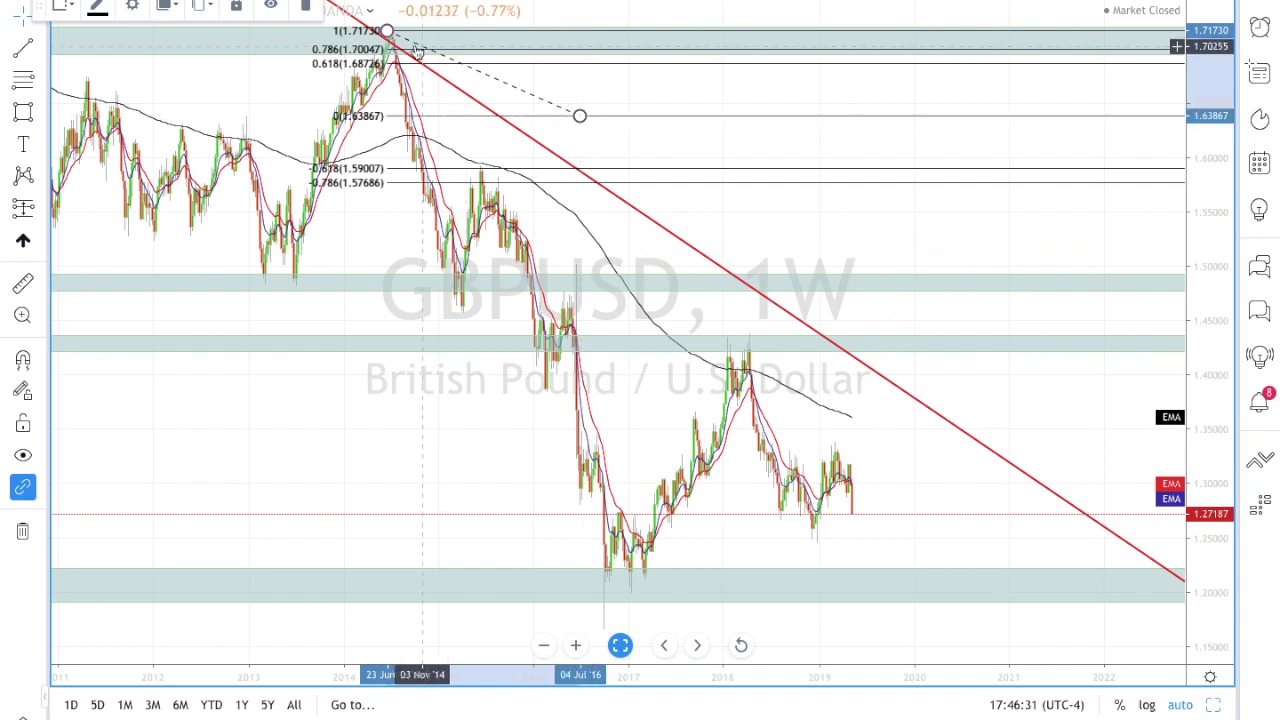
left_click_drag(389, 30, 631, 625)
left_click_drag(580, 116, 380, 34)
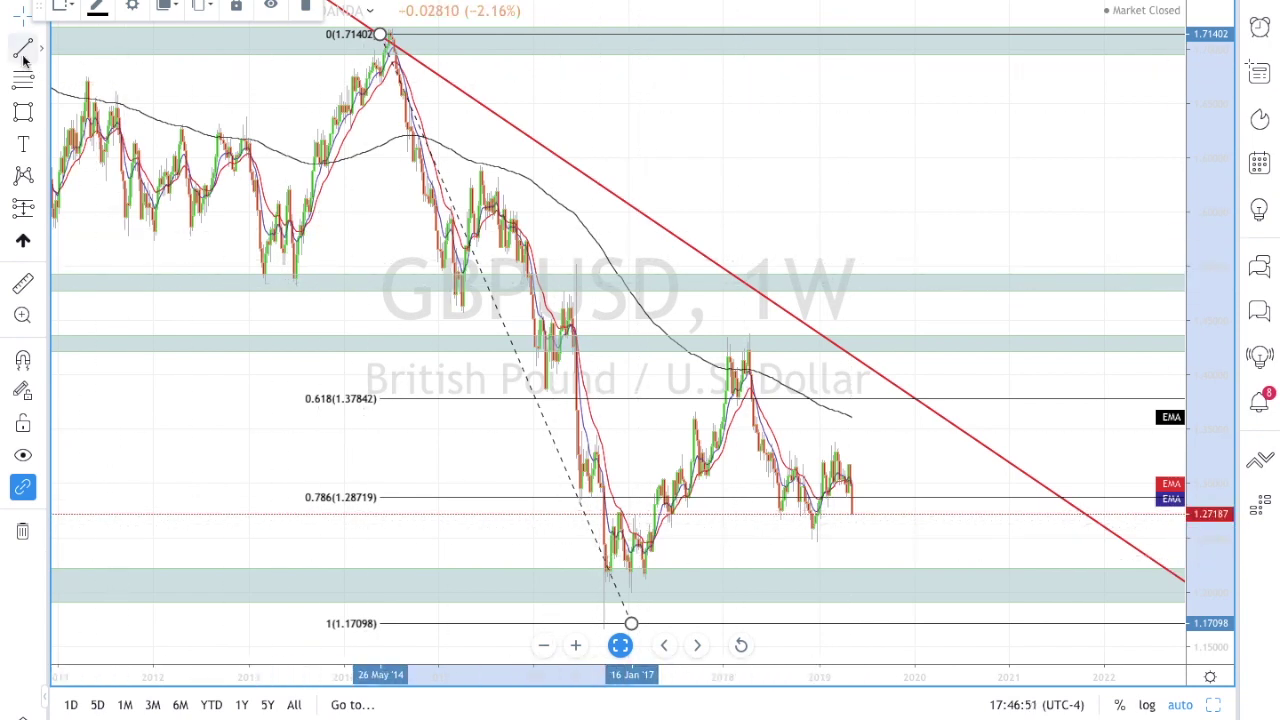
Step: Try an ascending trend line from 1.17098 in October 2016 to 1.40523 in September 2018, and delete it
left_click(609, 623)
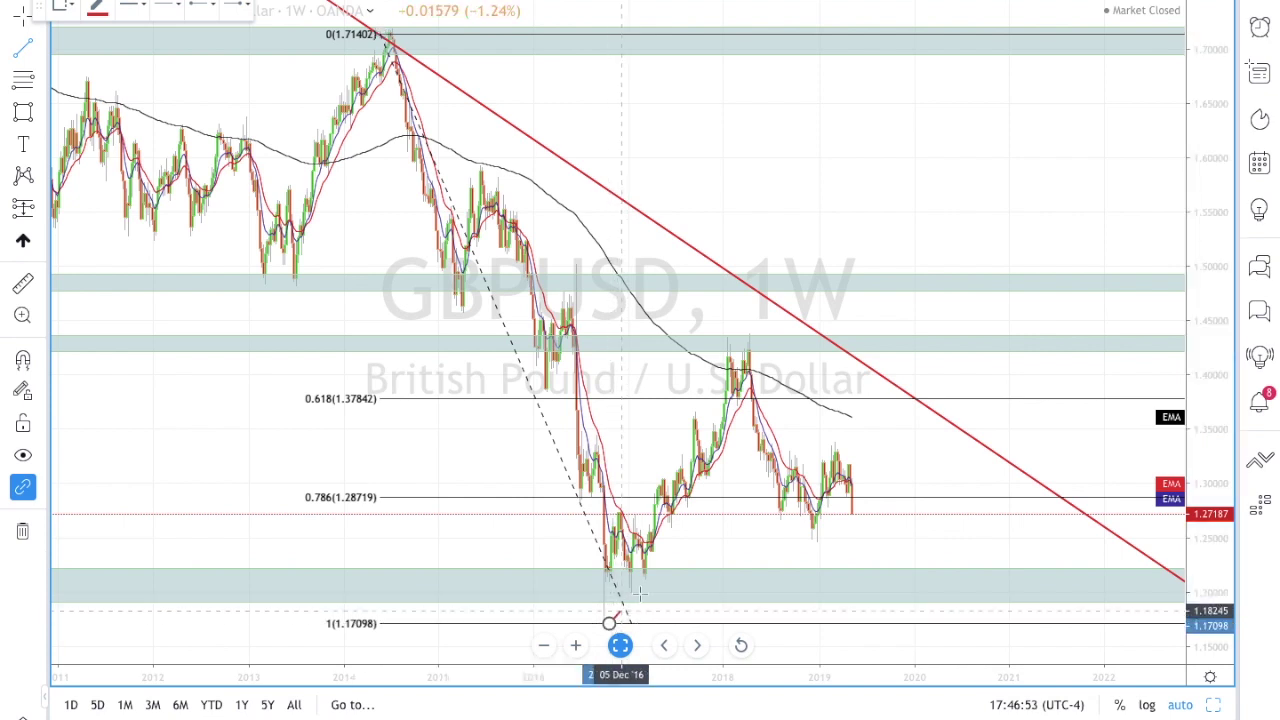
left_click(792, 370)
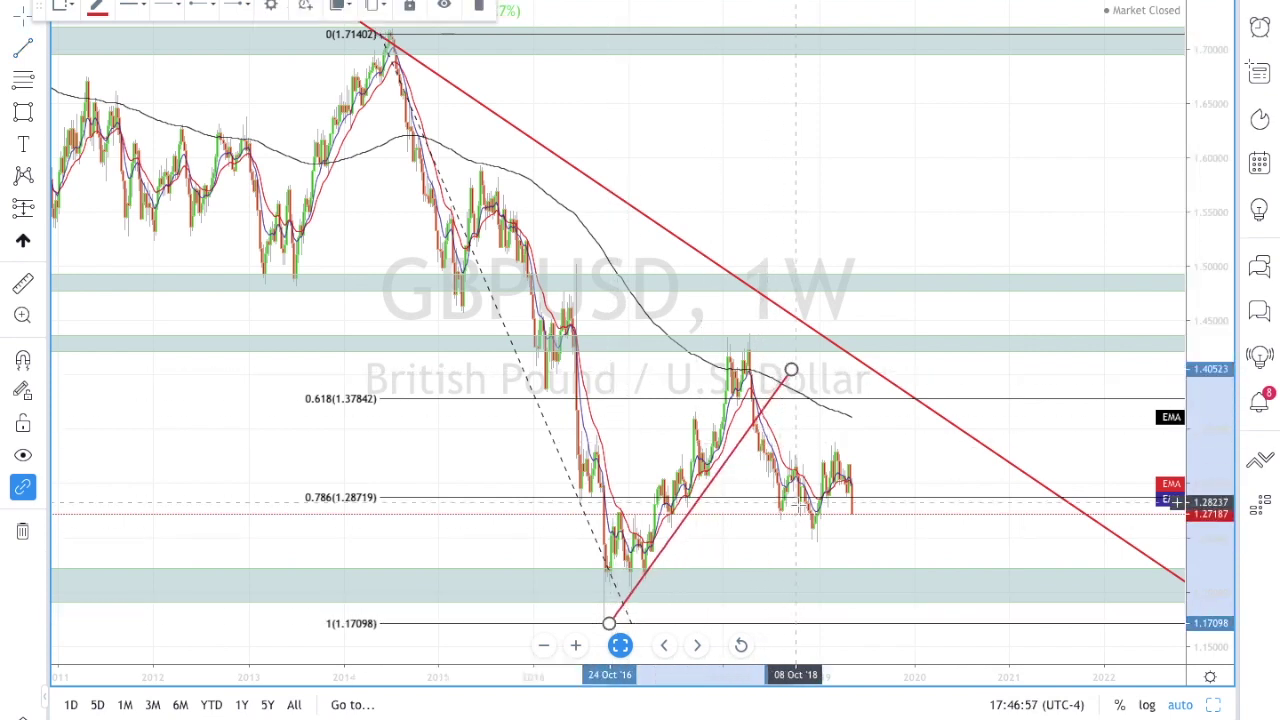
type("\\")
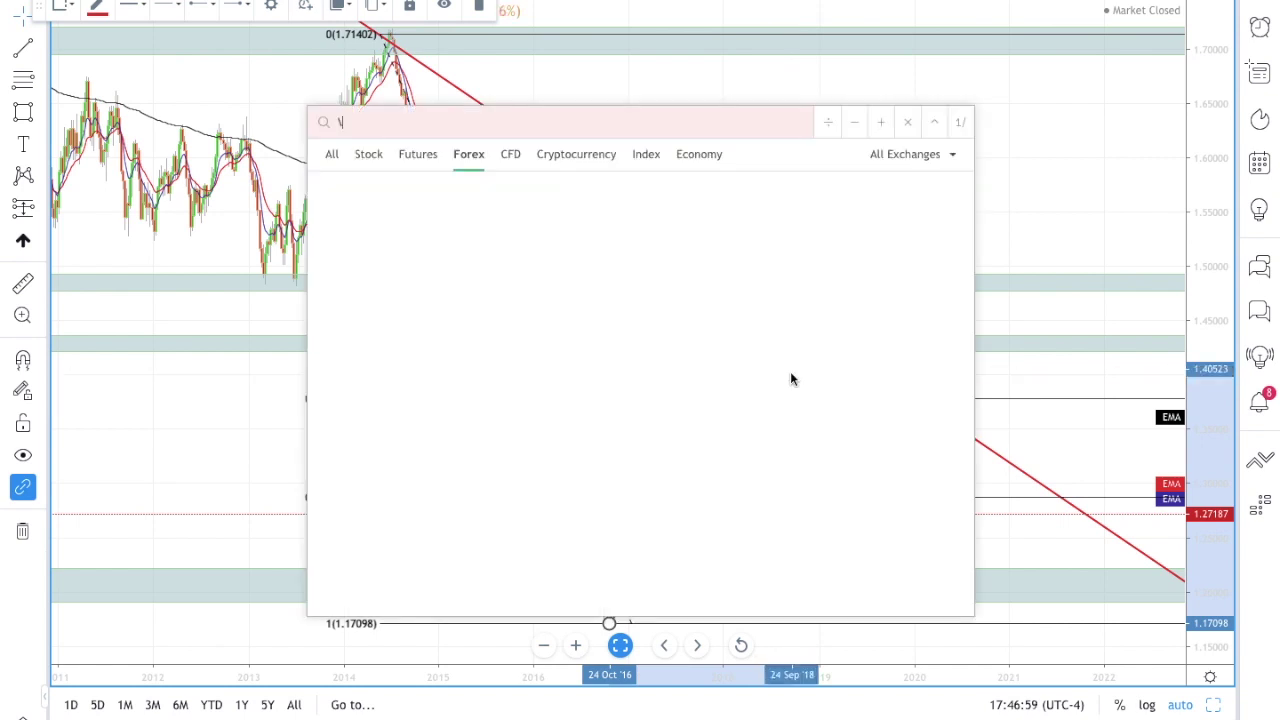
key("Escape")
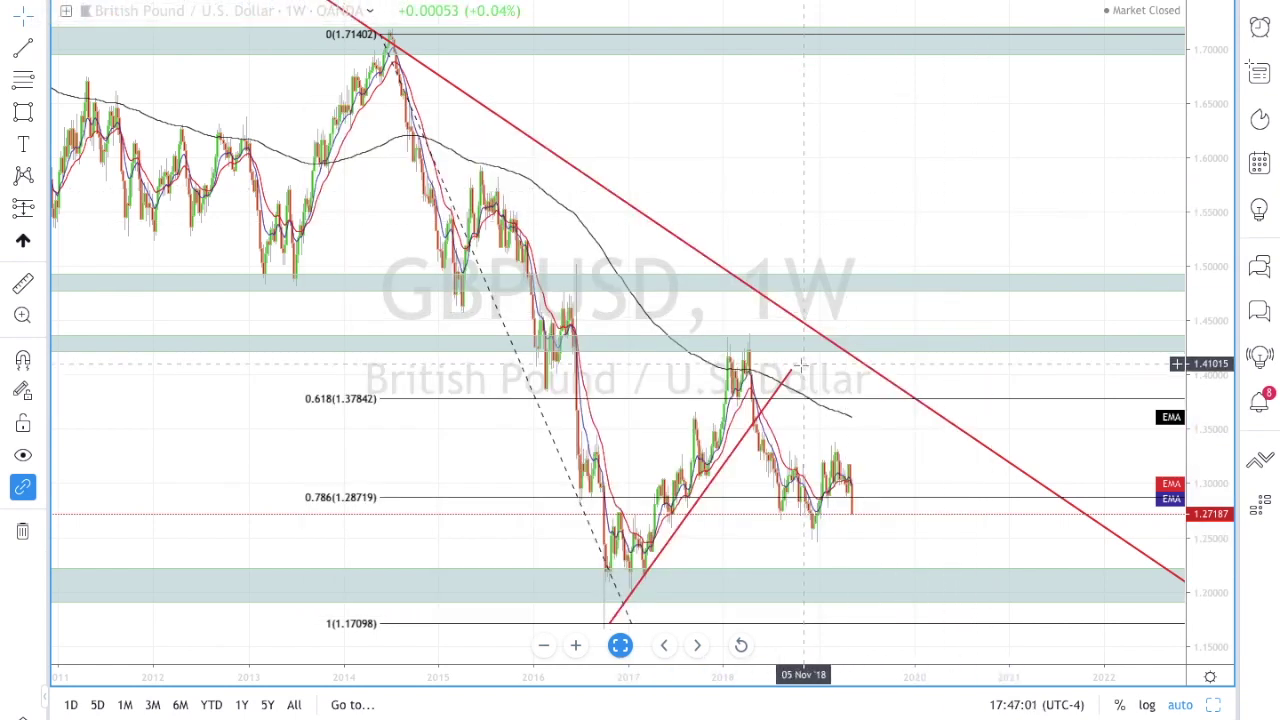
key("Delete")
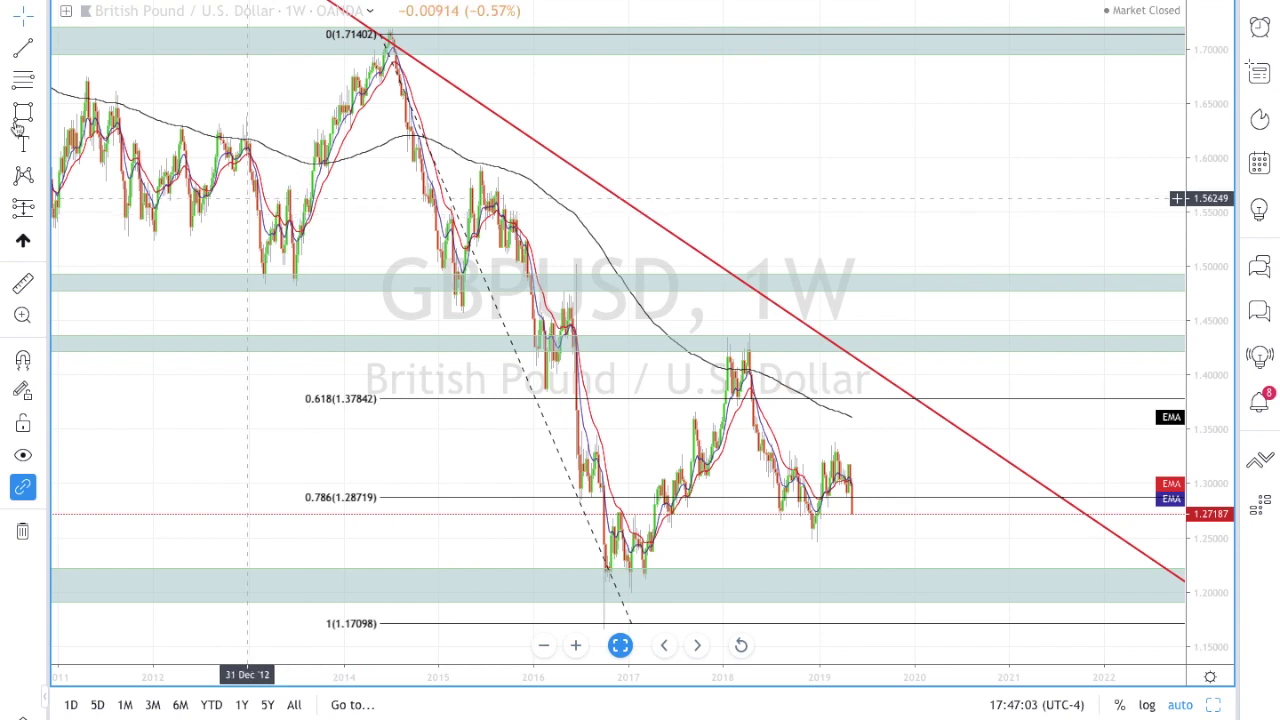
Step: Draw an ascending trend line under the lows from 1.19473 in July 2016 to 1.29548 in August 2020
left_click(30, 47)
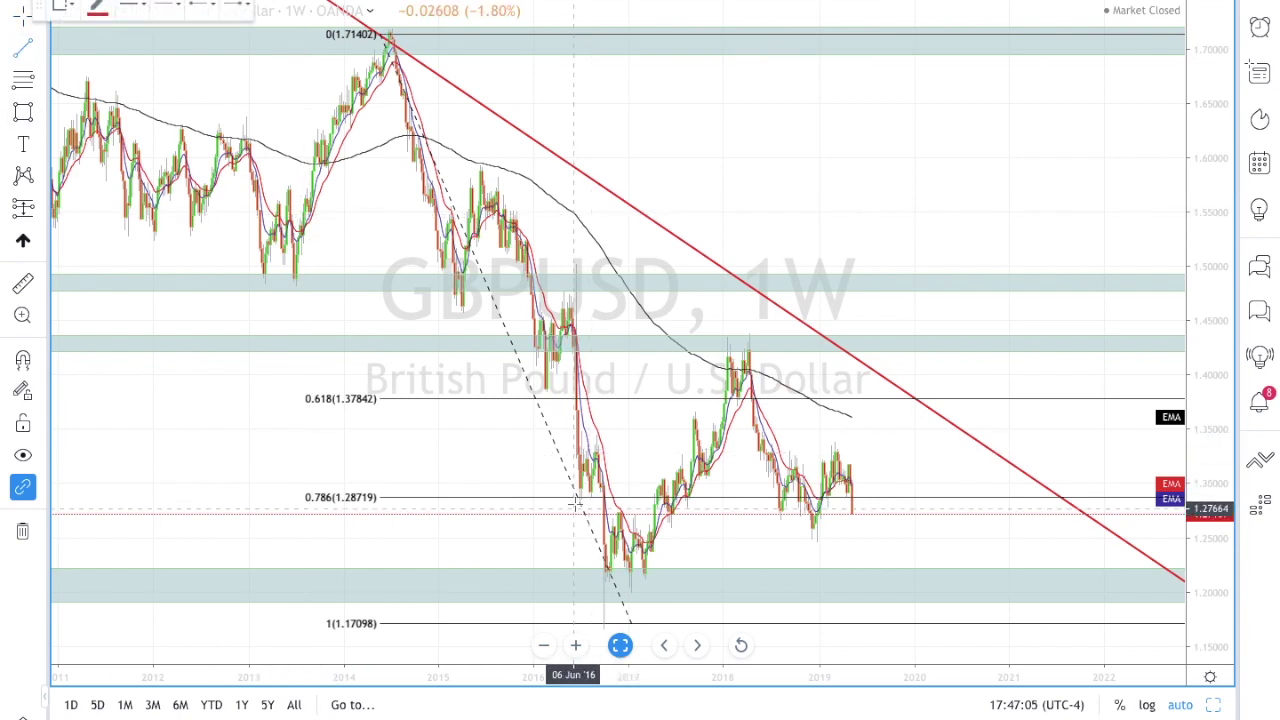
left_click(600, 596)
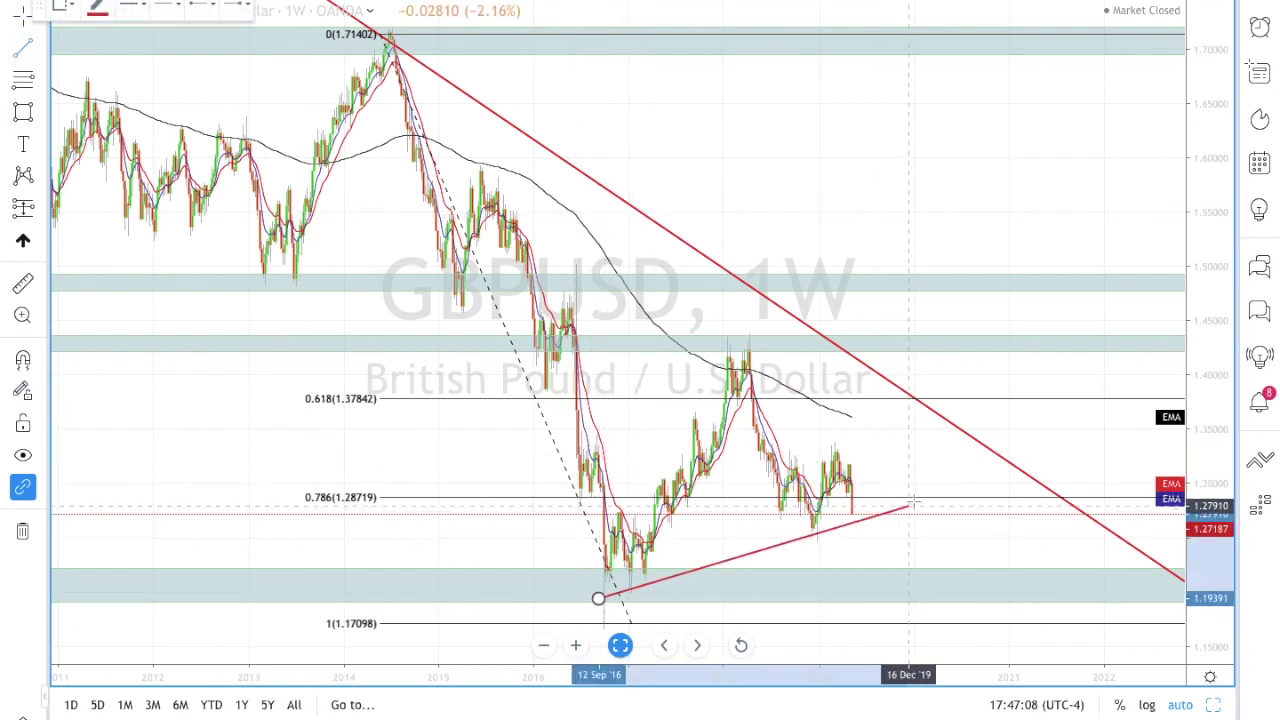
left_click(972, 488)
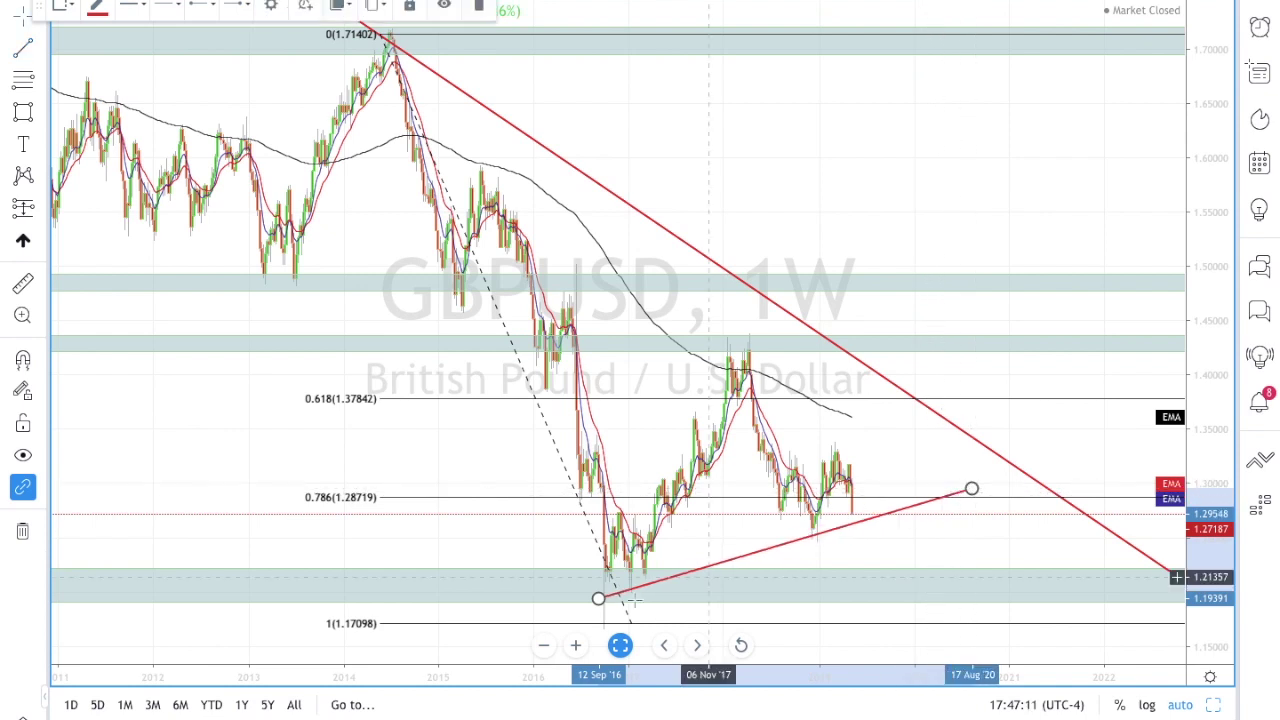
left_click_drag(588, 600, 583, 597)
Step: Re-anchor the Fibonacci retracement with its 1 level at 1.71074 in May 2014 and its 0 level at 1.46175 in March 2015
scroll(583, 405, "up", 3)
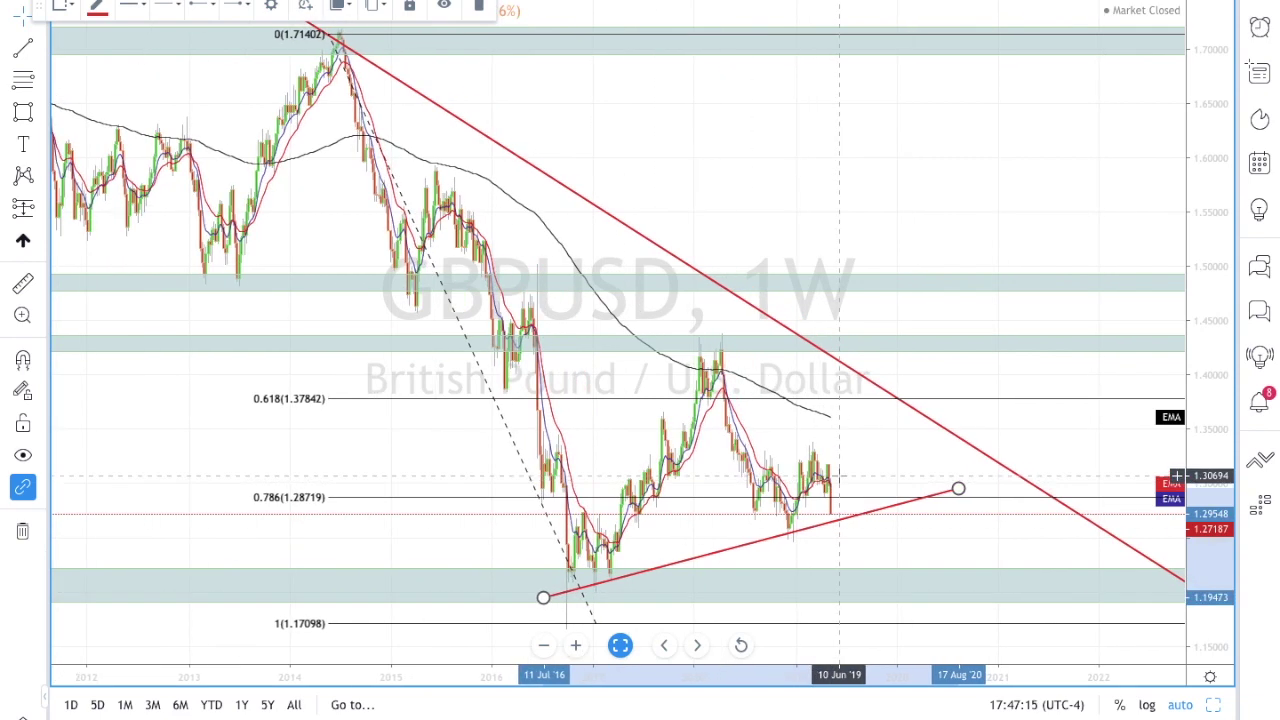
left_click(283, 45)
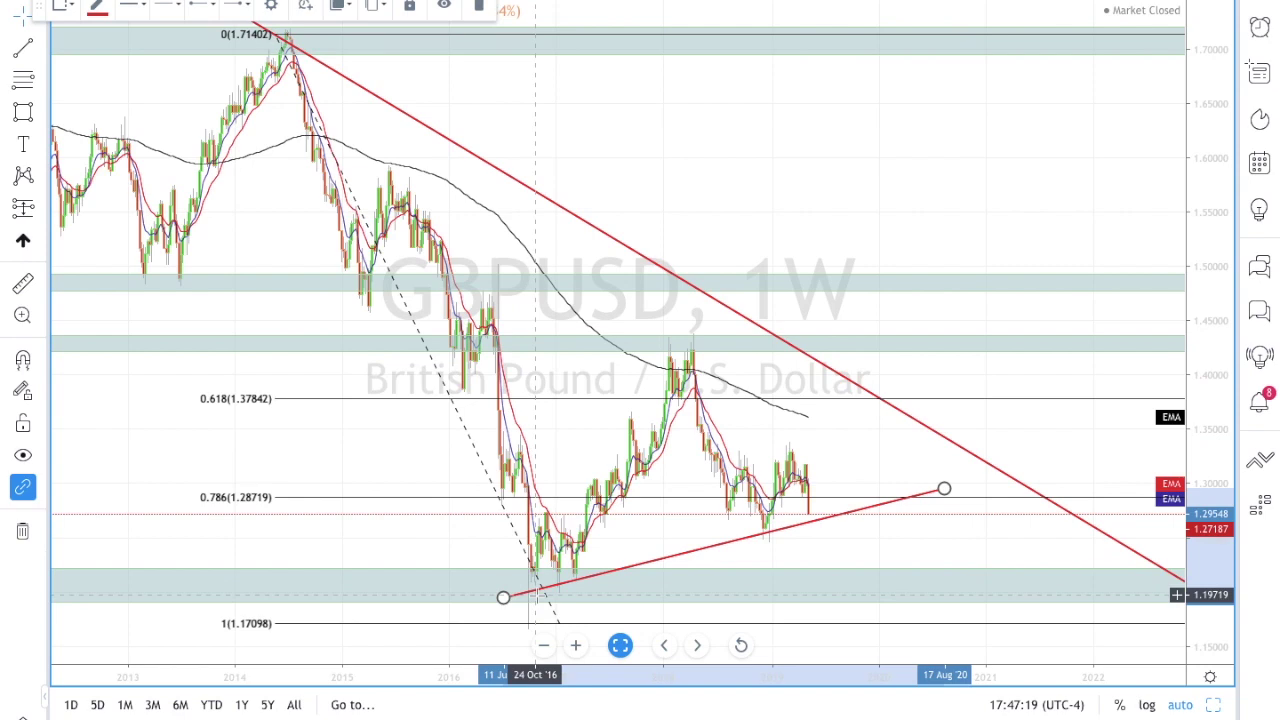
left_click_drag(559, 622, 358, 305)
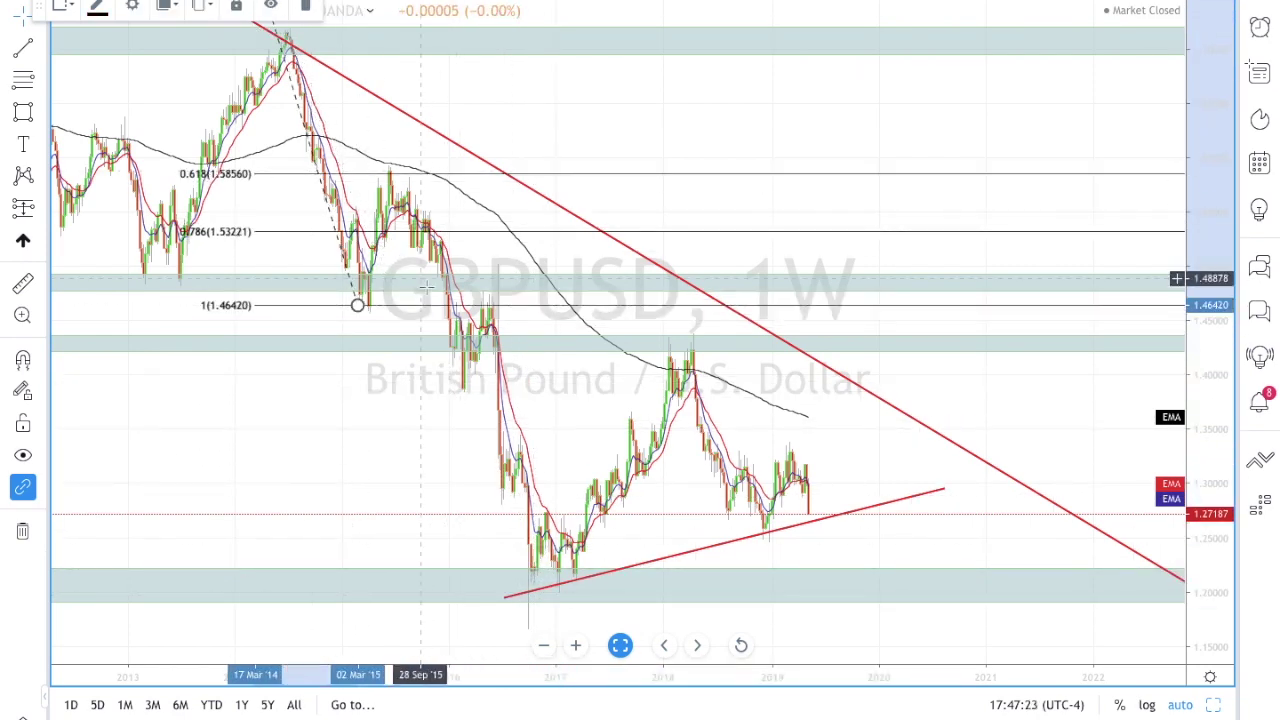
left_click_drag(325, 181, 343, 242)
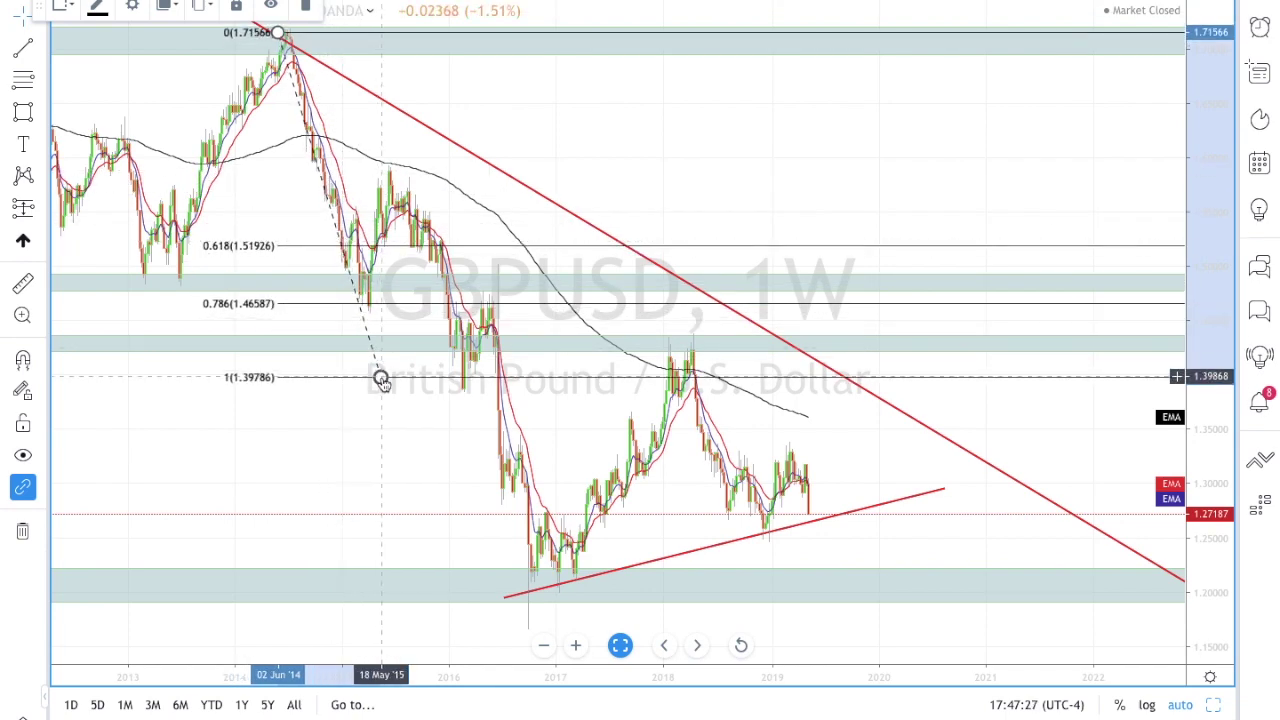
left_click_drag(381, 378, 483, 177)
left_click_drag(320, 246, 363, 306)
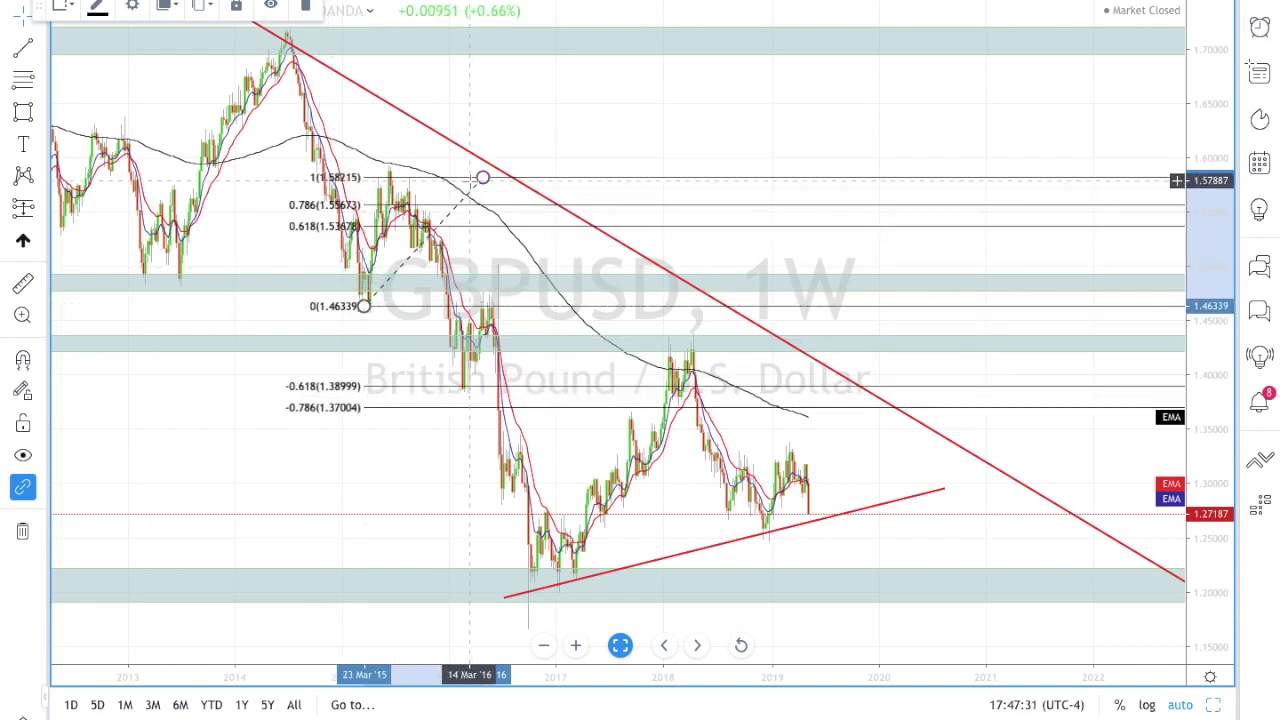
left_click_drag(482, 179, 271, 38)
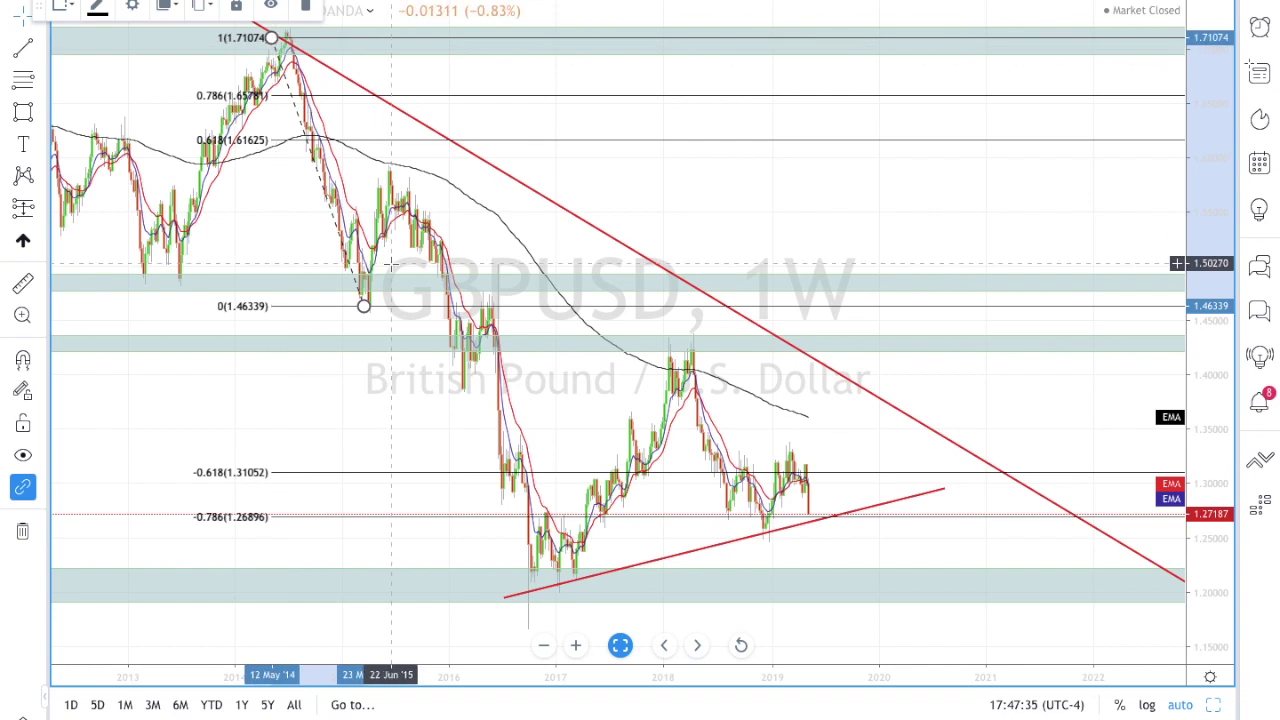
left_click_drag(365, 310, 365, 312)
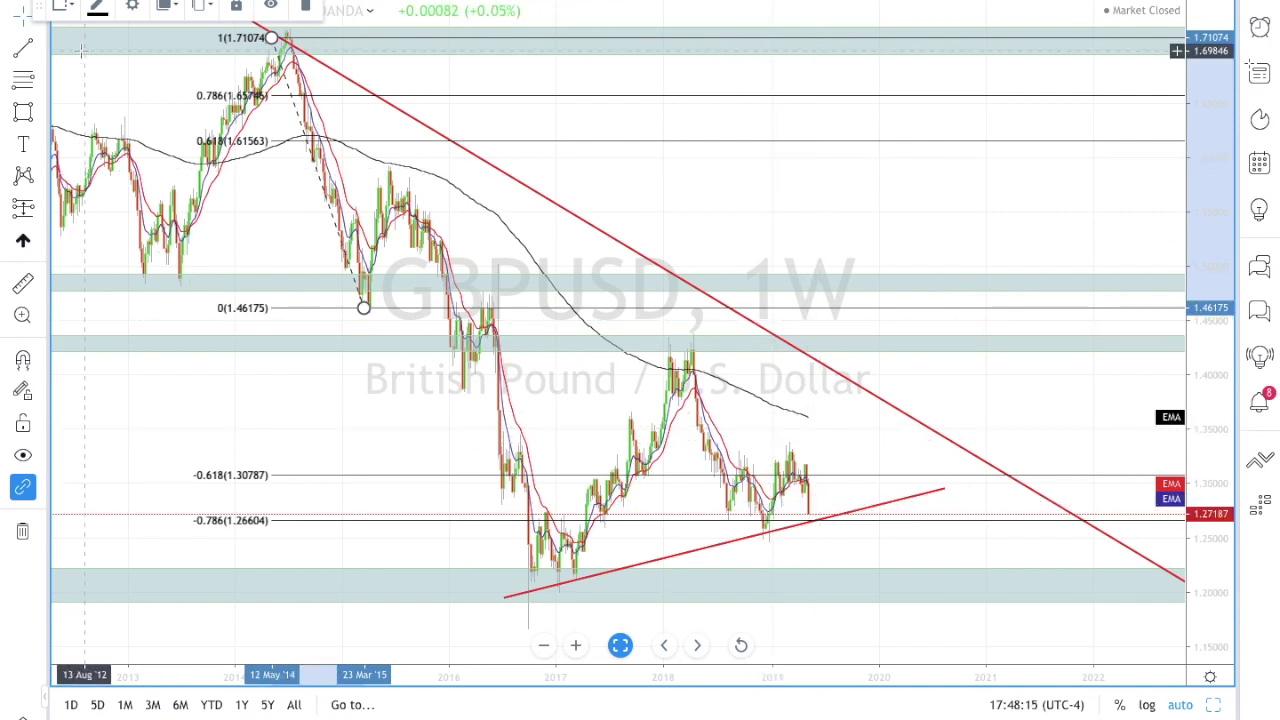
Step: Switch the chart to the daily timeframe and frame the price action from mid-2017 to 2019
left_click(168, 6)
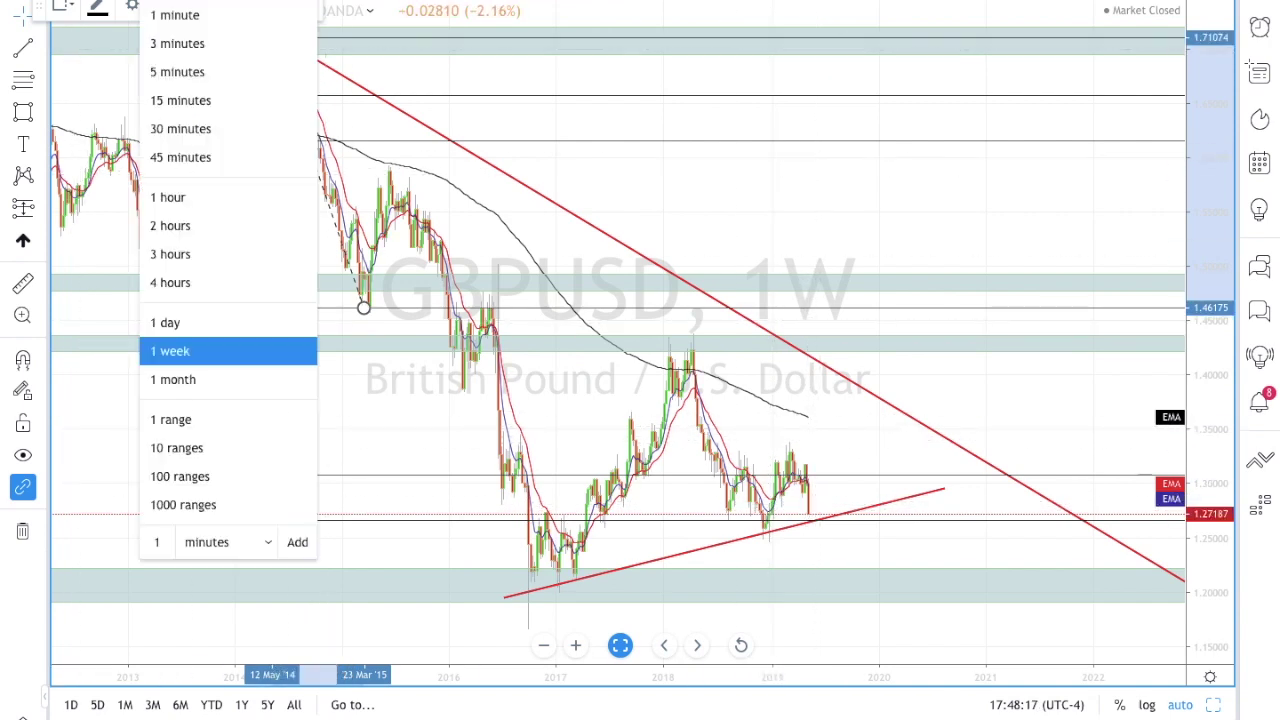
left_click(249, 326)
scroll(516, 452, "down", 3)
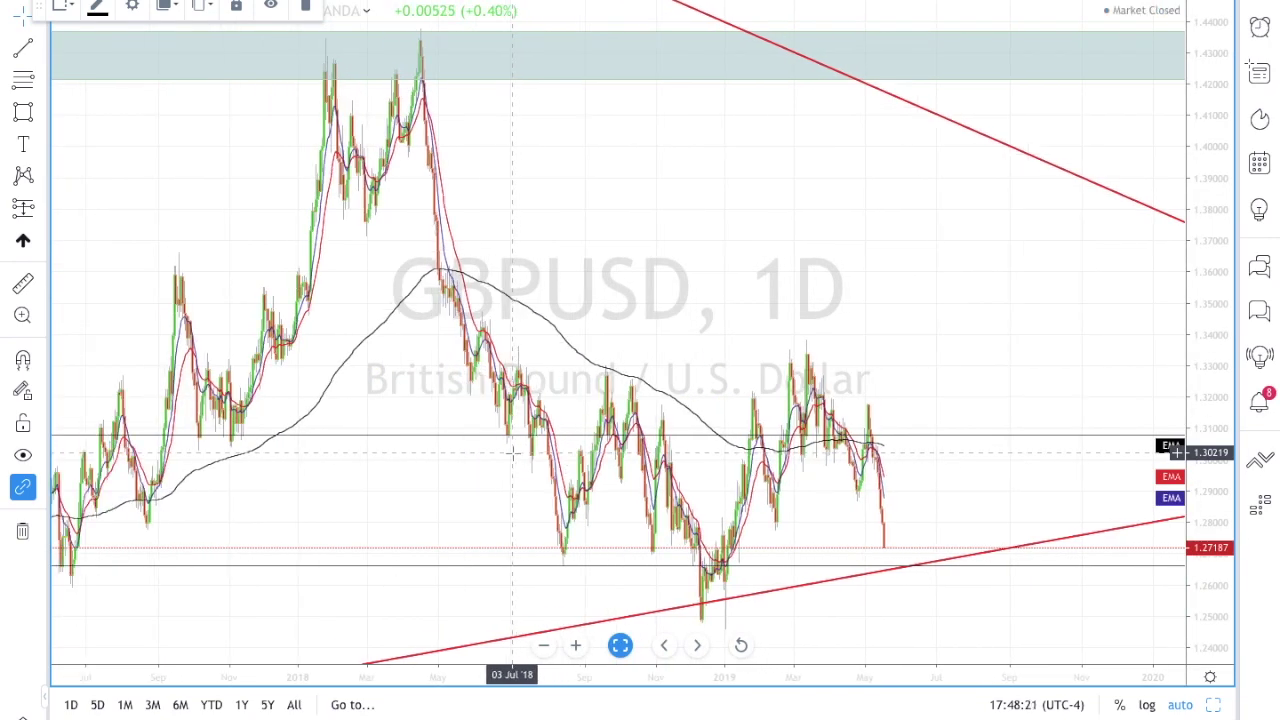
scroll(516, 452, "down", 3)
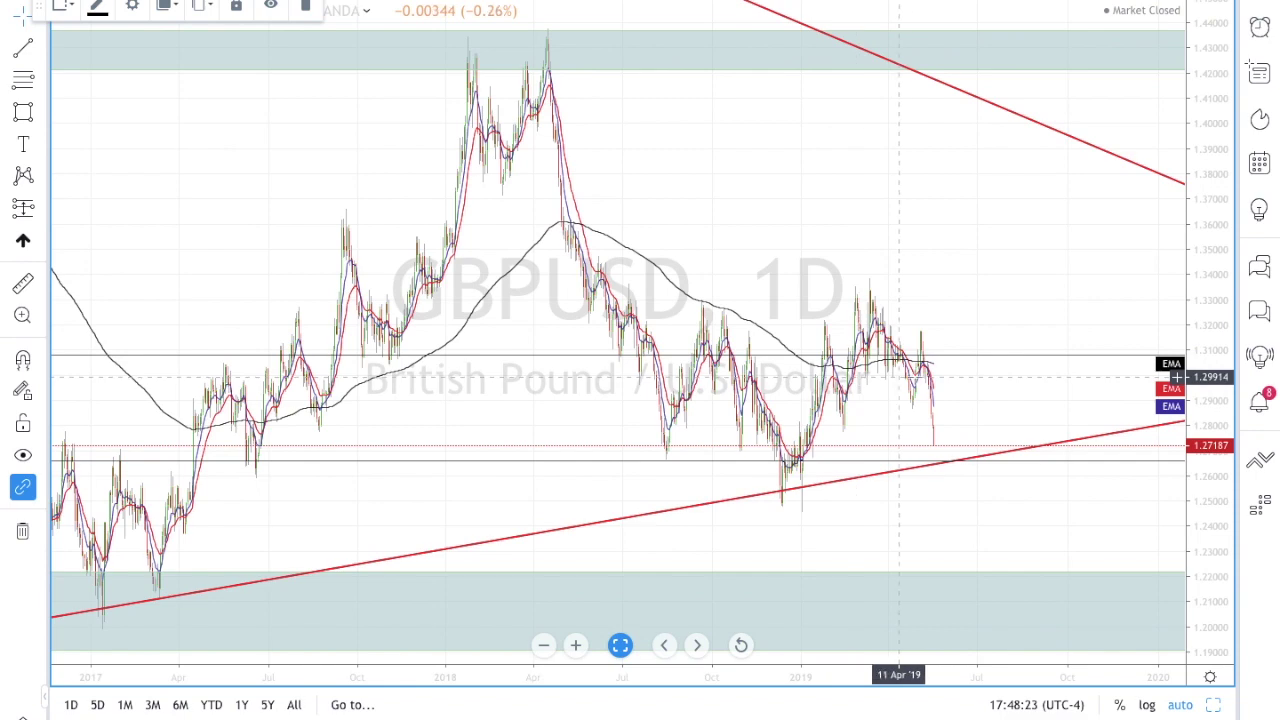
scroll(935, 385, "up", 5)
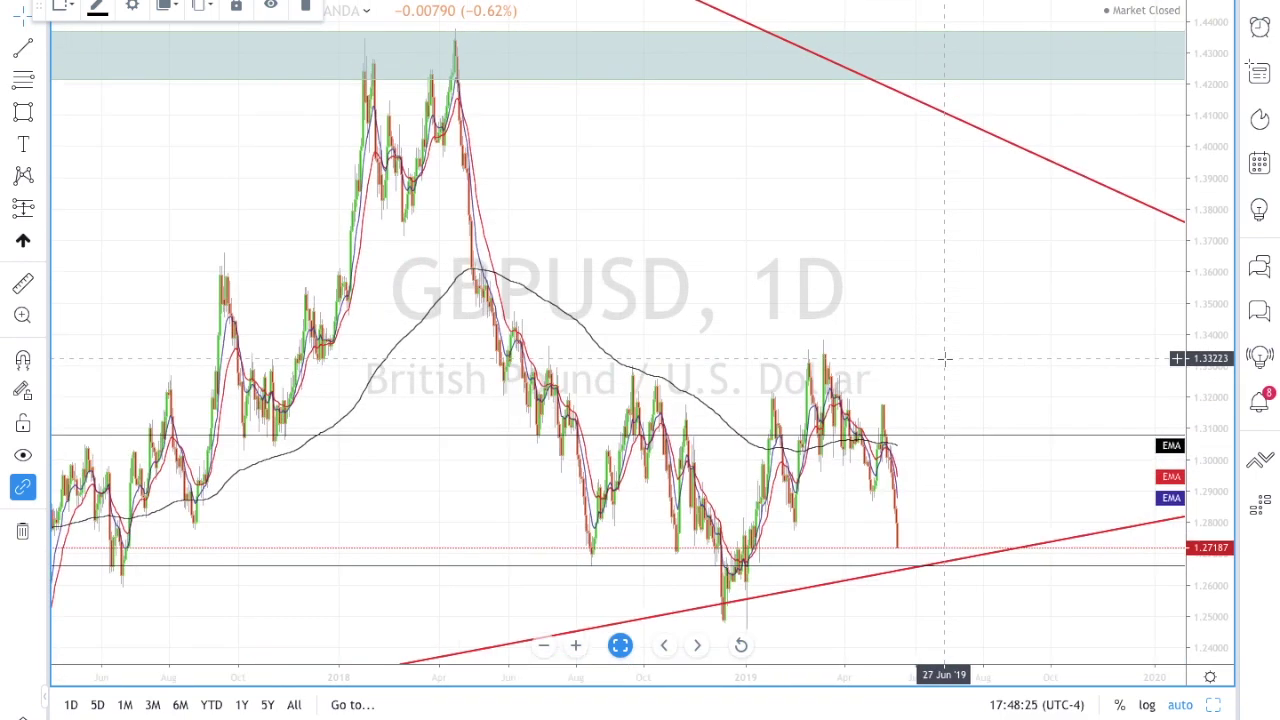
Step: Replace the weekly Fibonacci drawing with a retracement from 1.43419 in May 2018 down to 1.24882 in December 2018
left_click(740, 570)
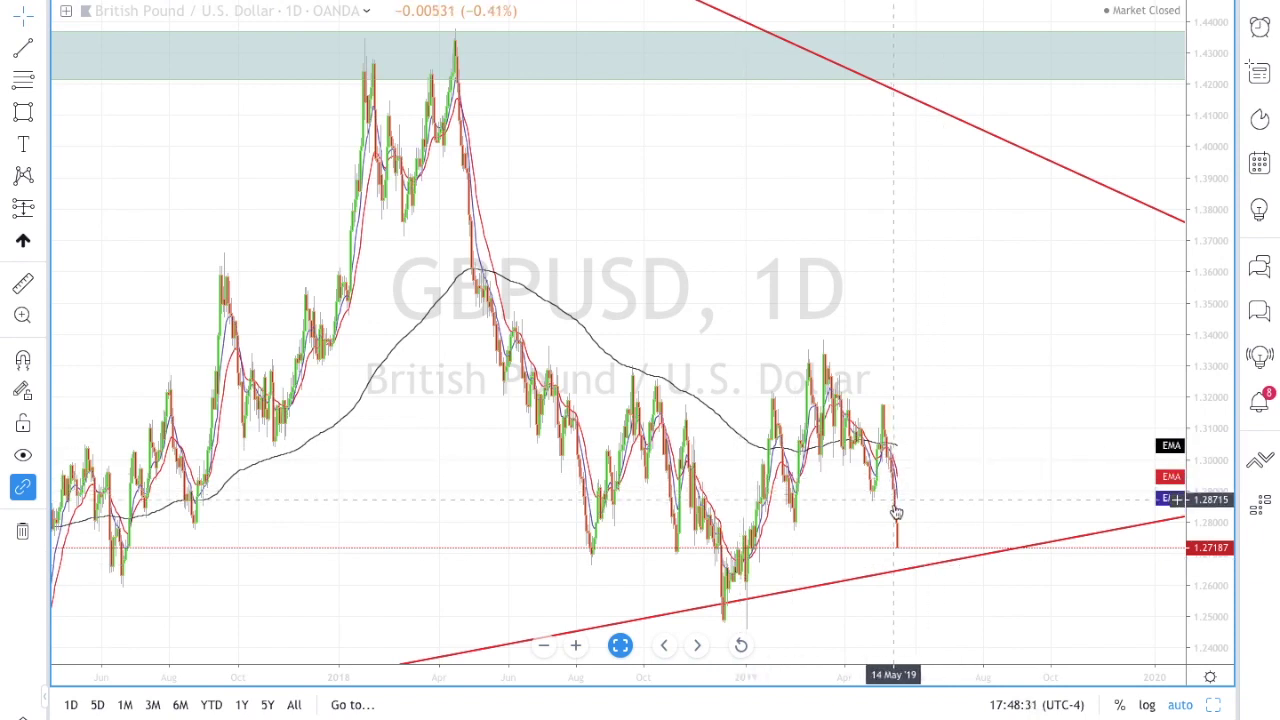
left_click(22, 86)
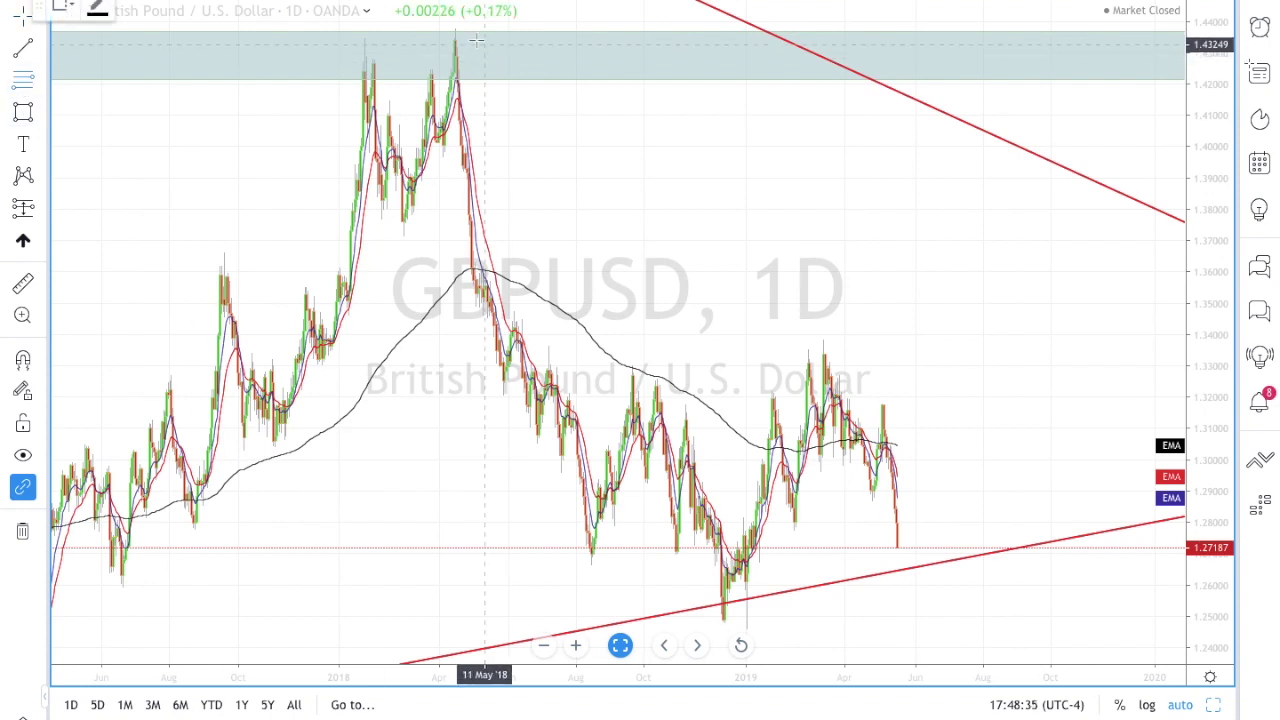
left_click(738, 614)
left_click(735, 619)
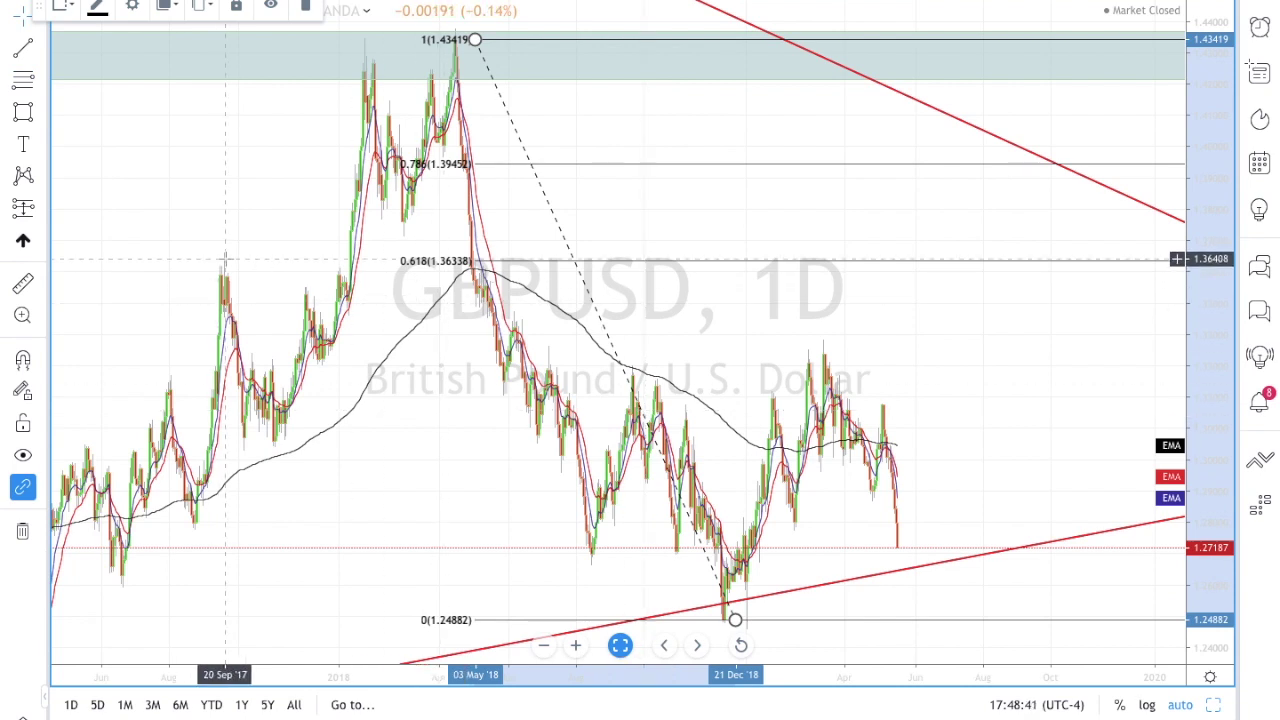
Step: Reverse the daily retracement, placing its 1 level at 1.24882 in December 2018 and its 0 level at 1.43505 in January 2018
left_click_drag(735, 619, 654, 283)
left_click_drag(474, 39, 734, 618)
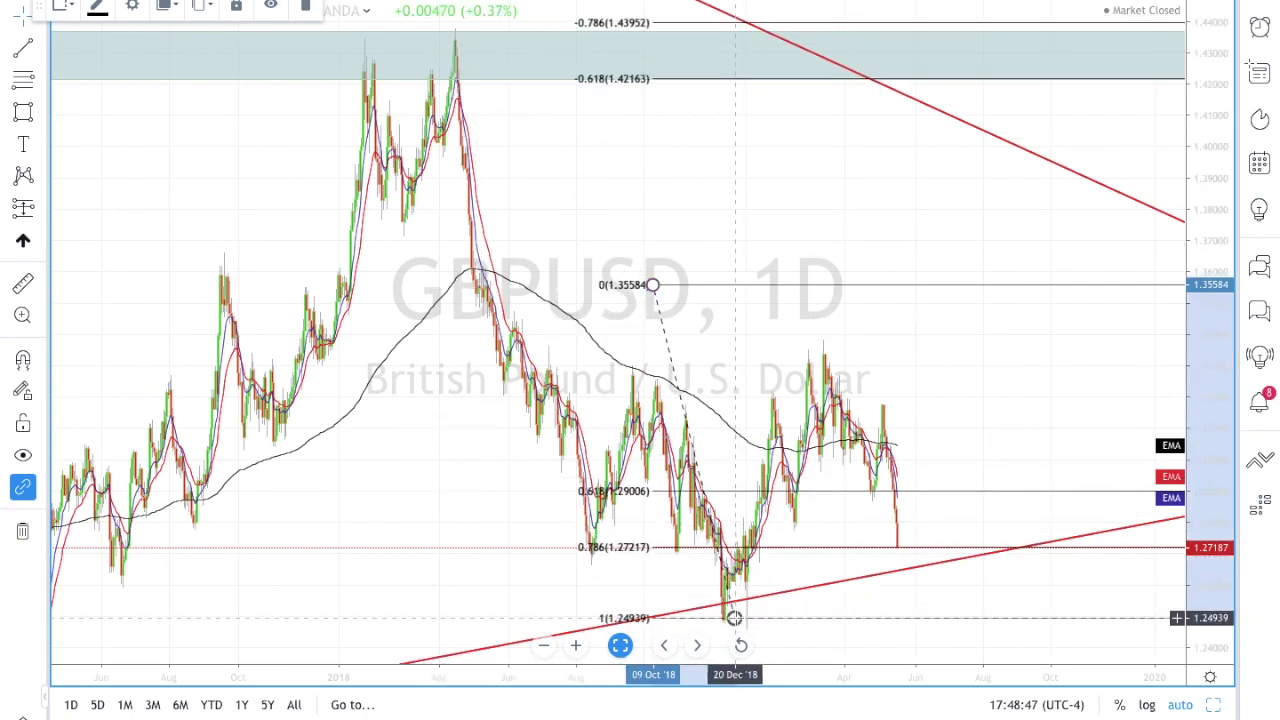
left_click_drag(652, 285, 344, 37)
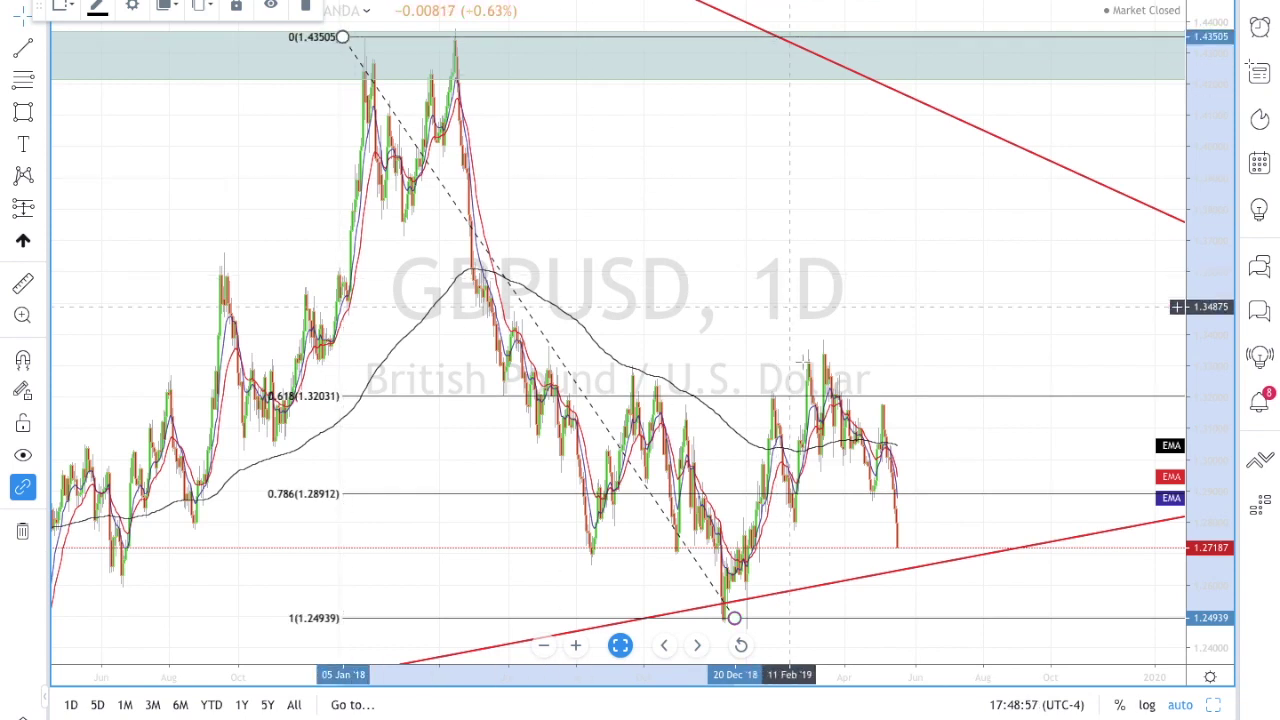
left_click_drag(735, 619, 737, 621)
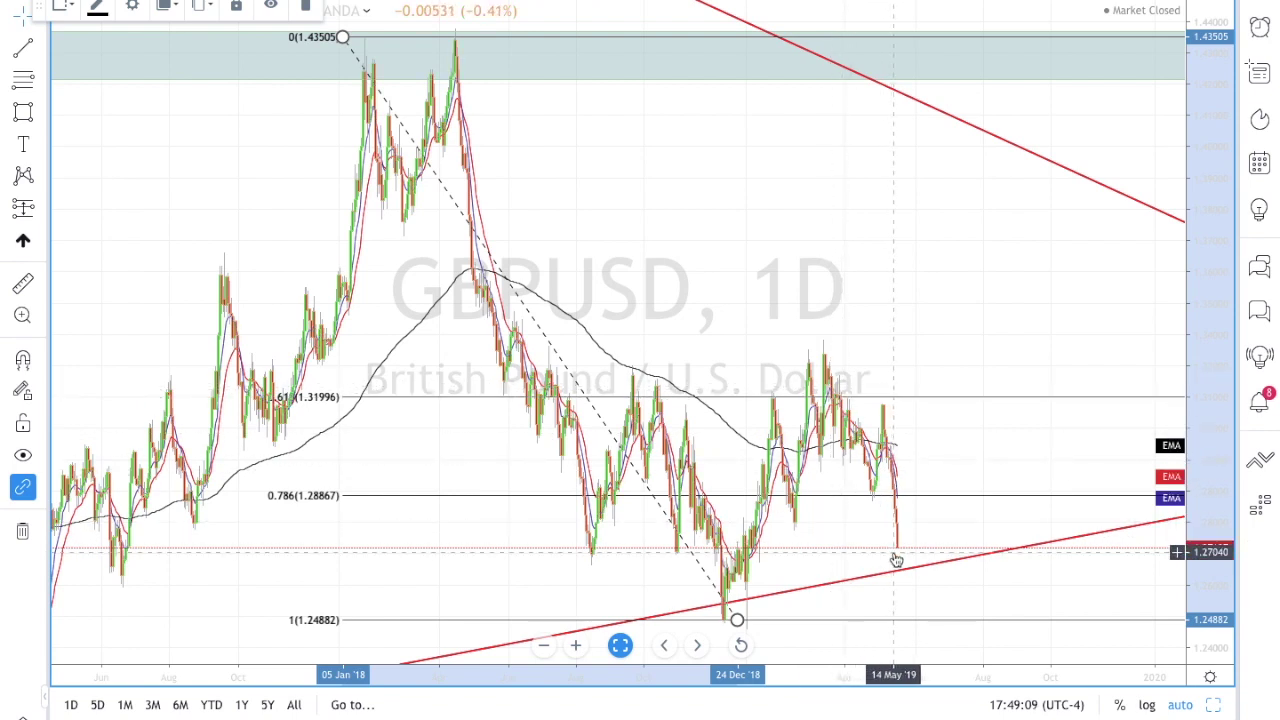
mouse_move(1192, 445)
left_mouse_down()
mouse_move(1190, 531)
mouse_move(1216, 675)
mouse_move(1210, 440)
left_mouse_up()
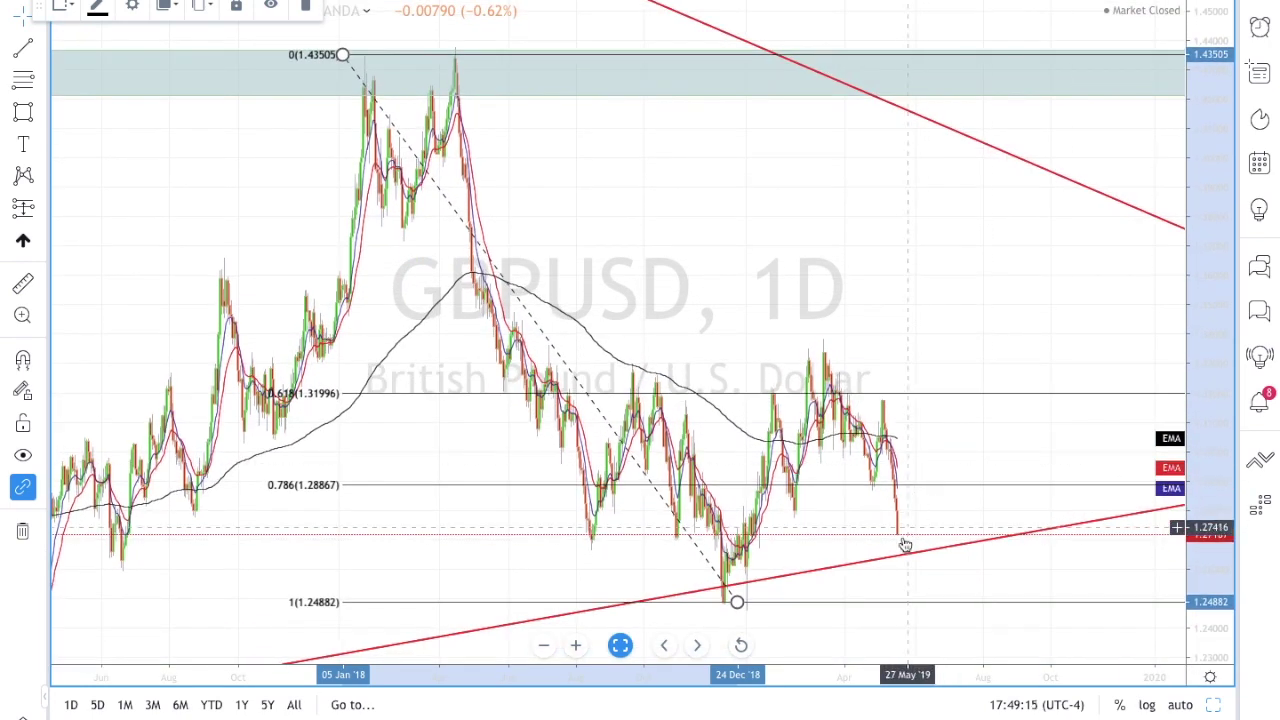
Step: Brush a projected path just after the latest candles, rising from about 1.274 to about 1.306 and falling back by August 2019
scroll(786, 541, "down", 3)
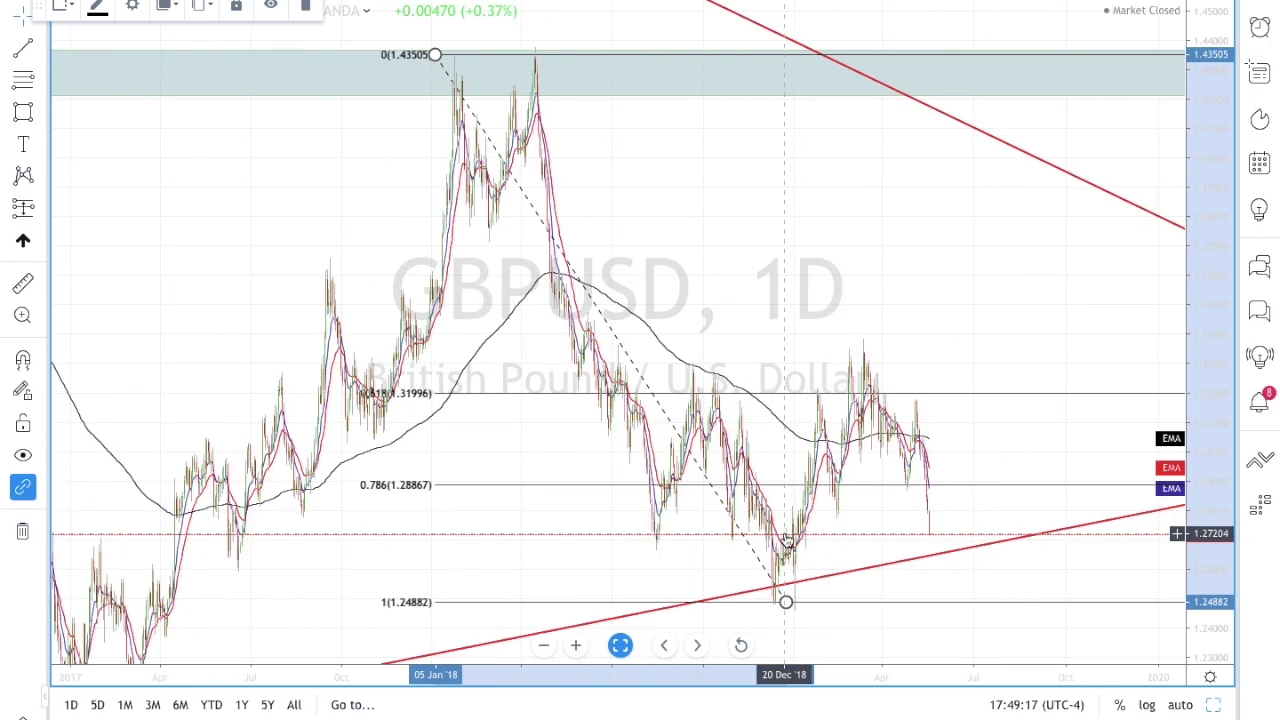
scroll(786, 541, "up", 5)
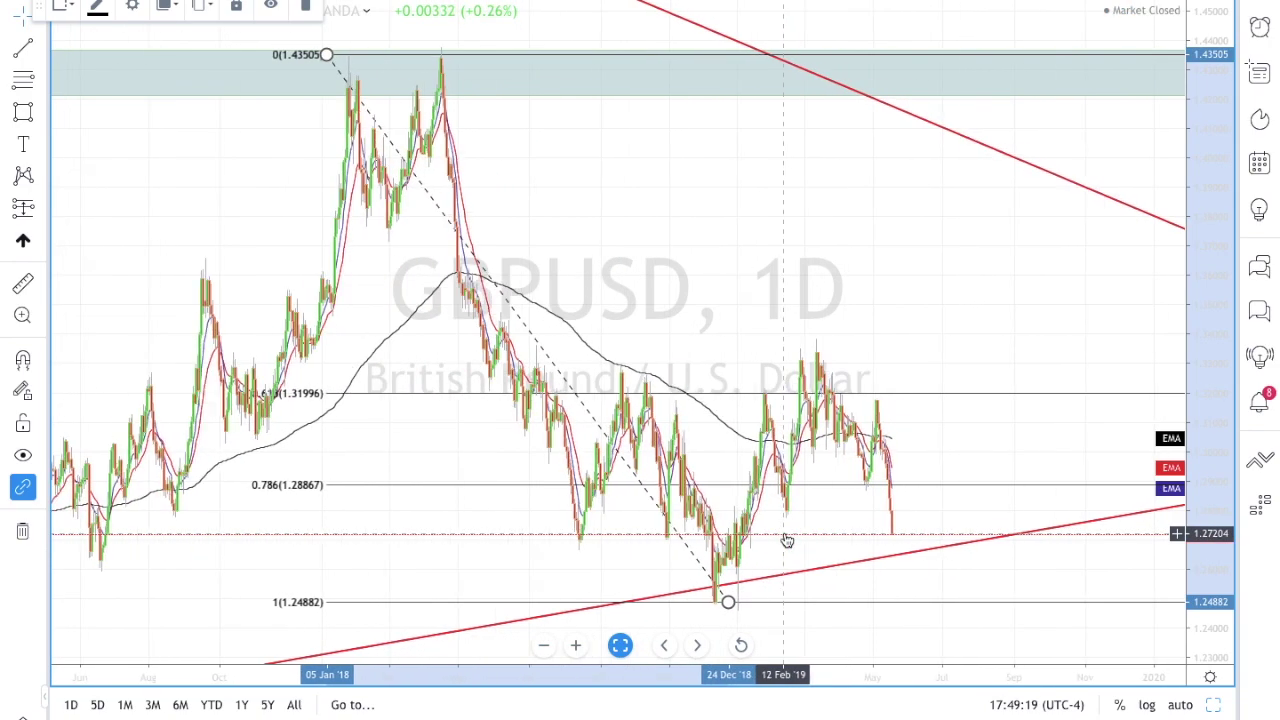
scroll(786, 541, "up", 2)
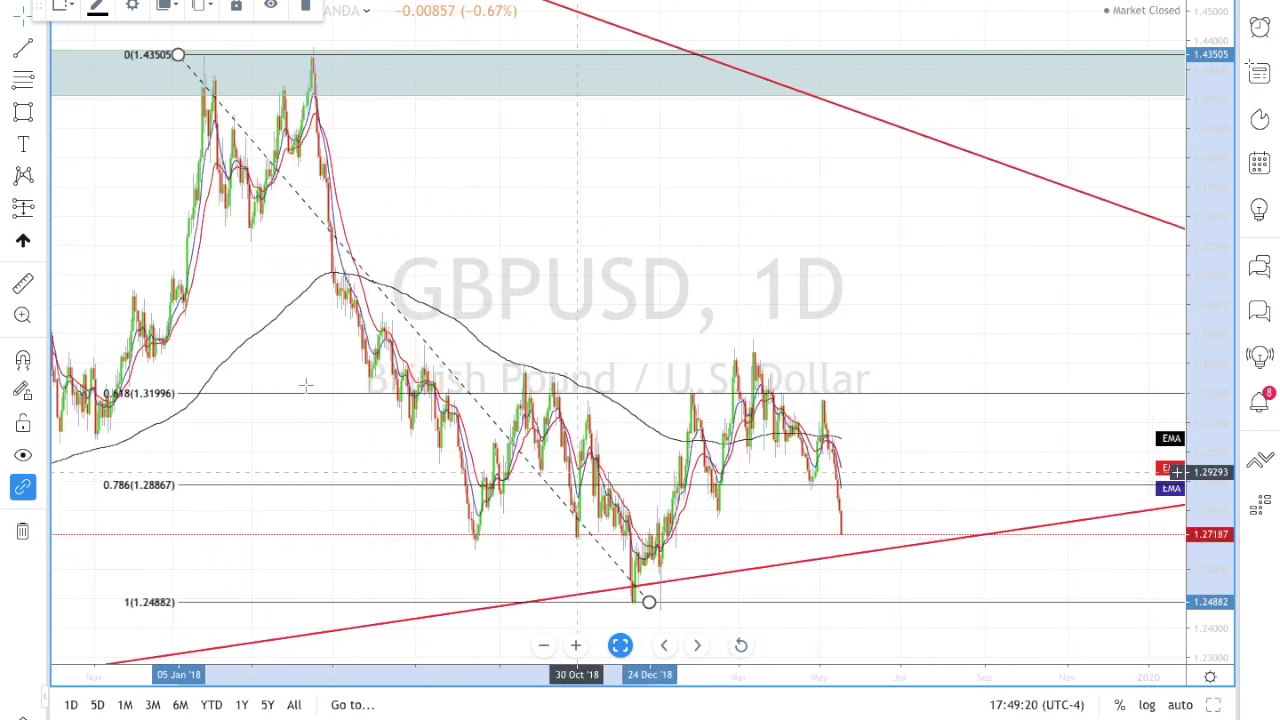
left_click(42, 55)
left_click(44, 82)
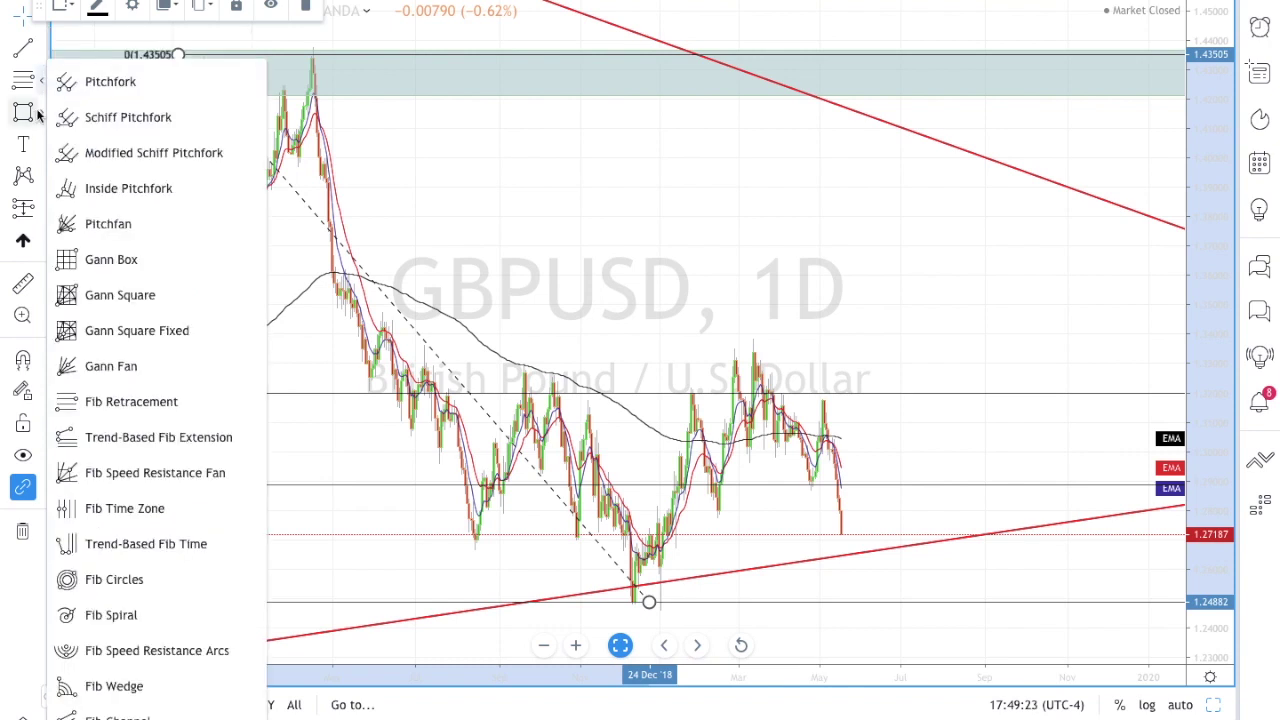
left_click(40, 113)
left_click(75, 115)
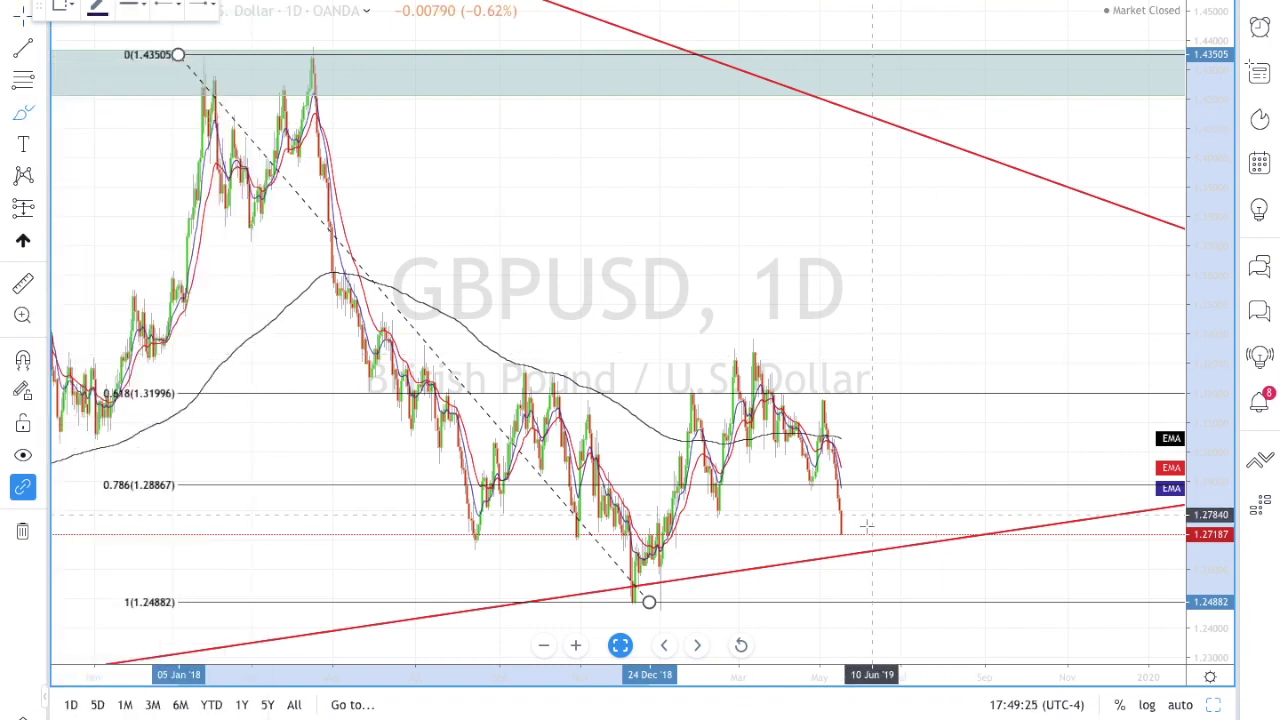
mouse_move(852, 527)
left_mouse_down()
mouse_move(908, 434)
mouse_move(955, 524)
left_mouse_up()
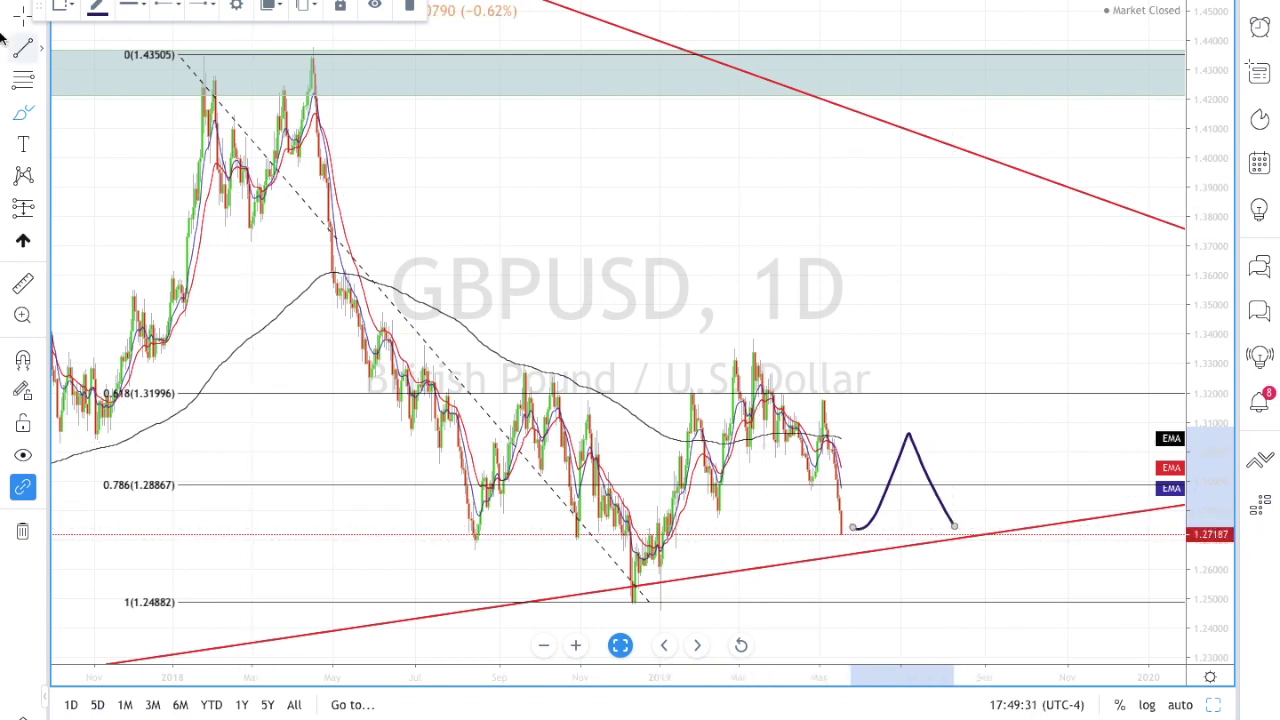
Step: Move the brushed path slightly down so it starts near 1.268 in late May 2019 and ends on the rising red trend line
left_click(853, 527)
left_click(856, 530)
left_click_drag(857, 532, 850, 546)
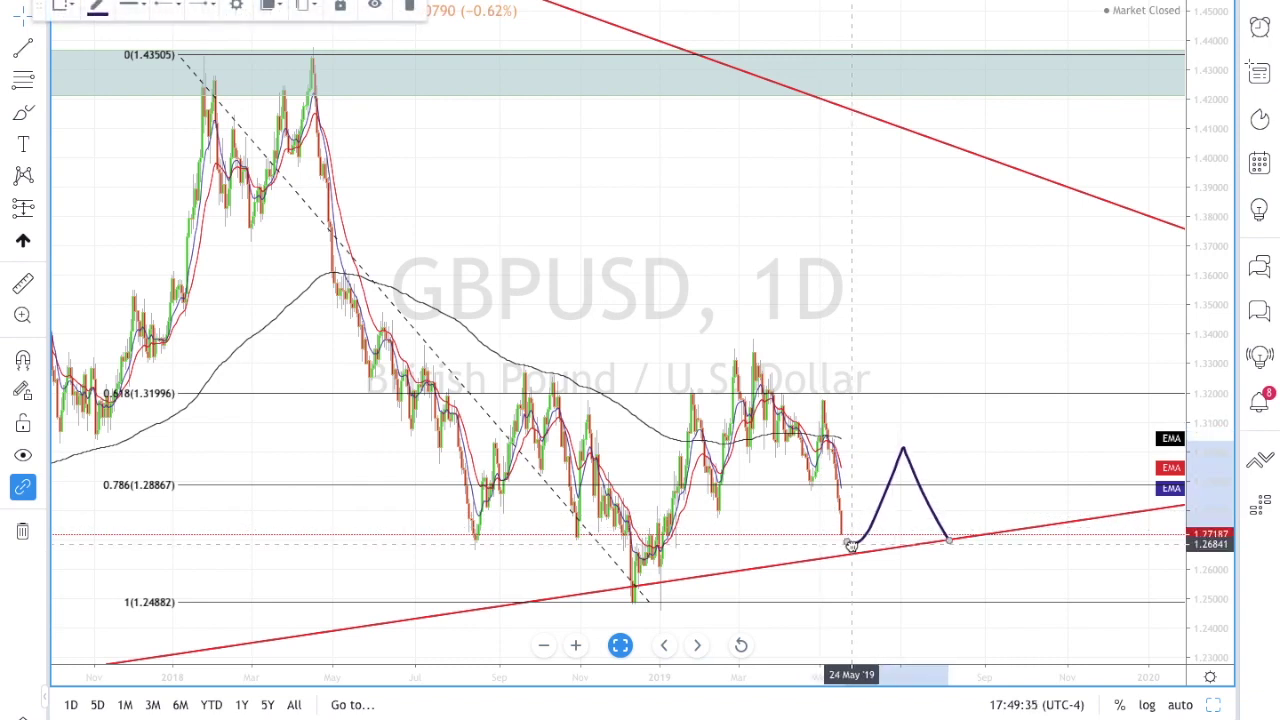